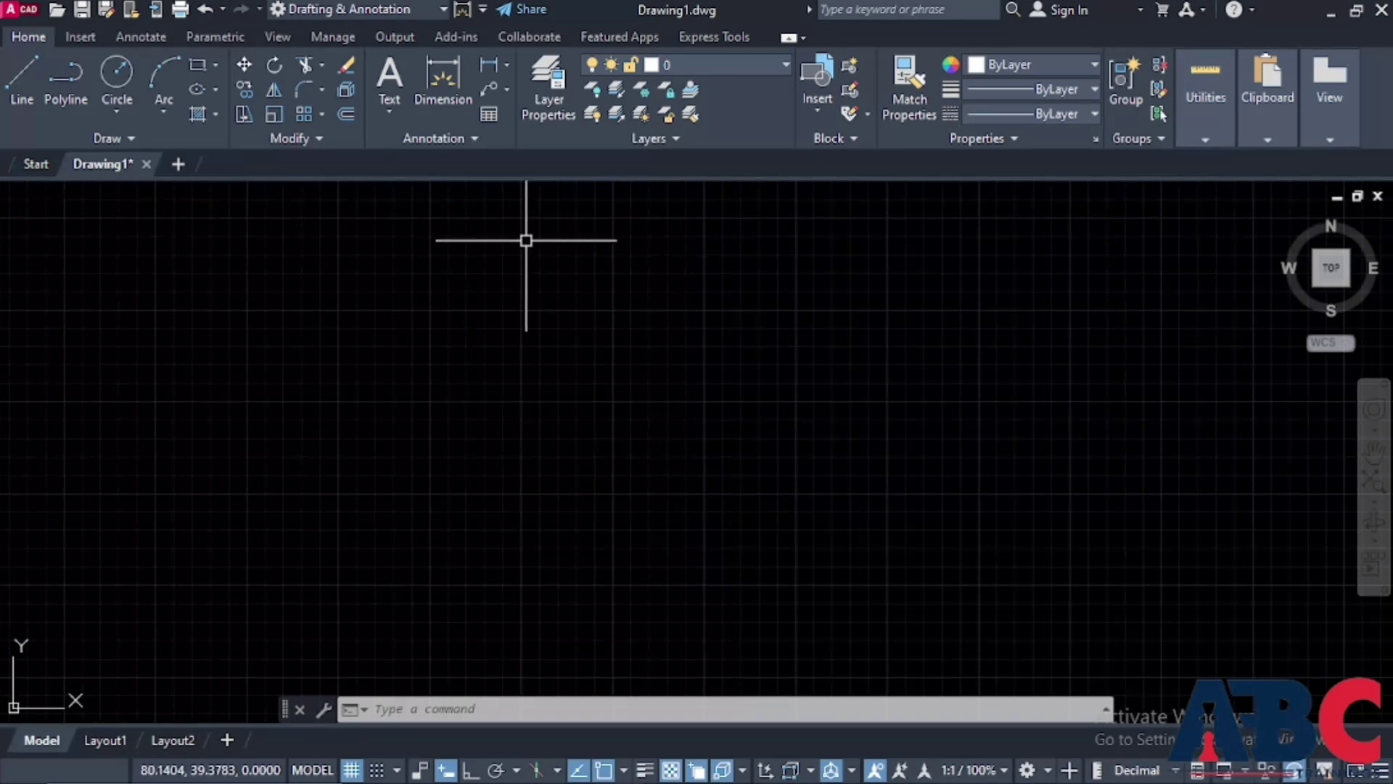
# Draw a freehand zigzag multiline with three segments using the STANDARD style at scale 1.00 and top justification
pyautogui.write('ML')
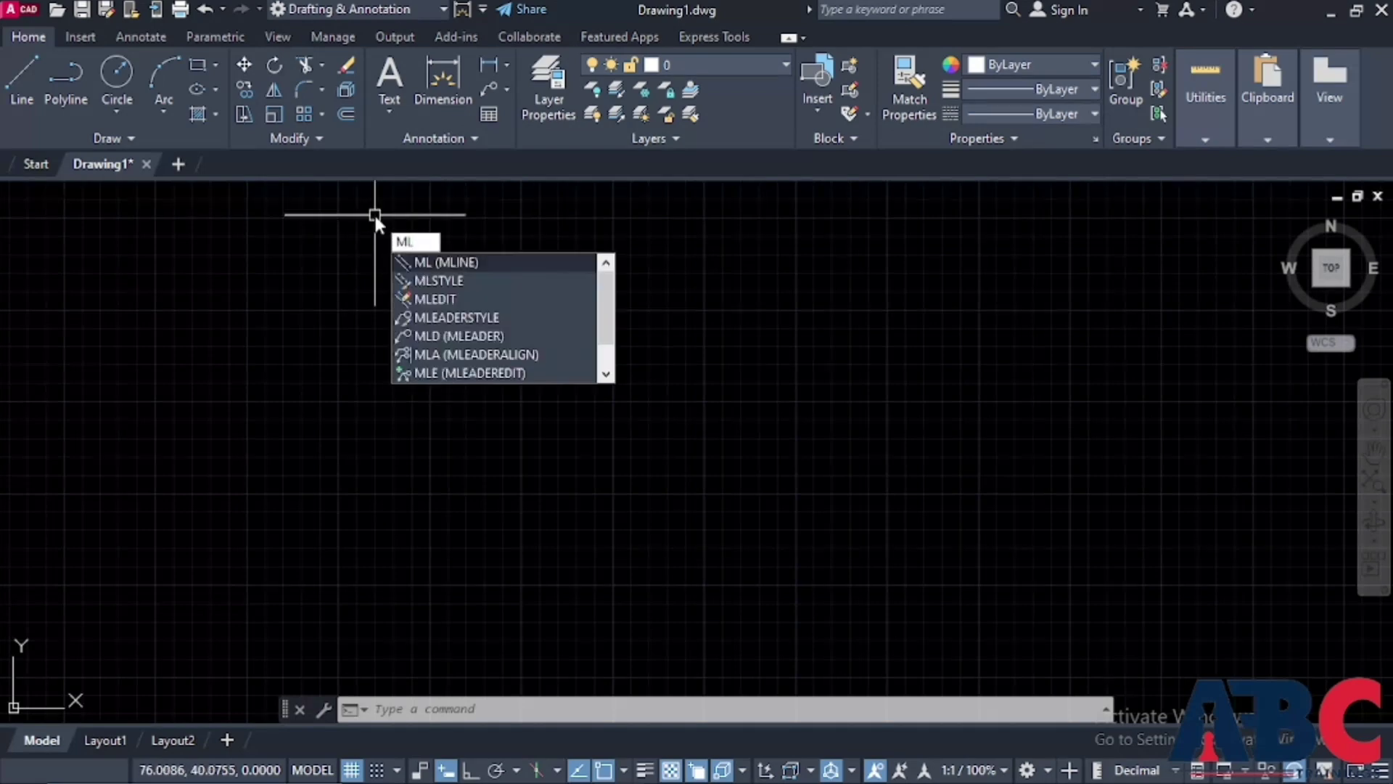
pyautogui.press('Return')
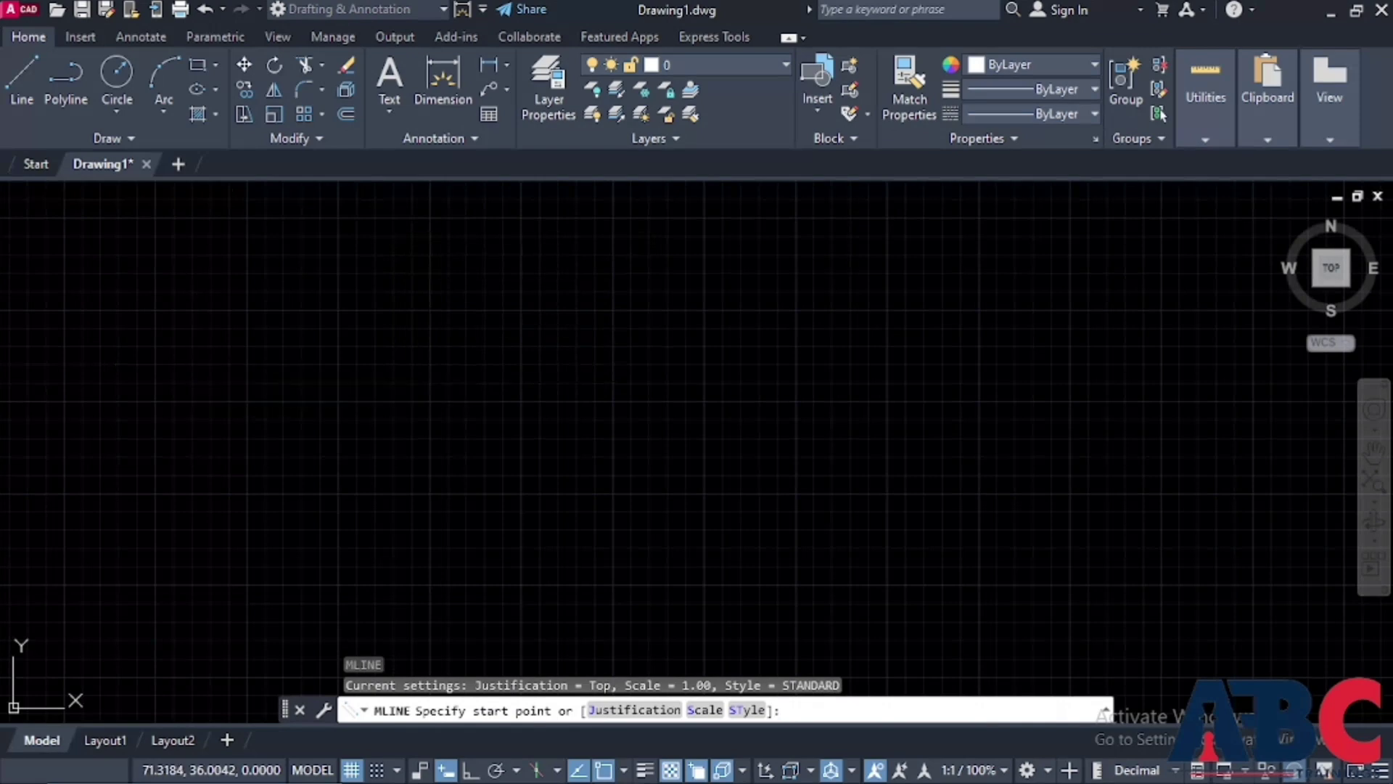
pyautogui.click(203, 364)
pyautogui.click(252, 312)
pyautogui.click(410, 335)
pyautogui.click(580, 289)
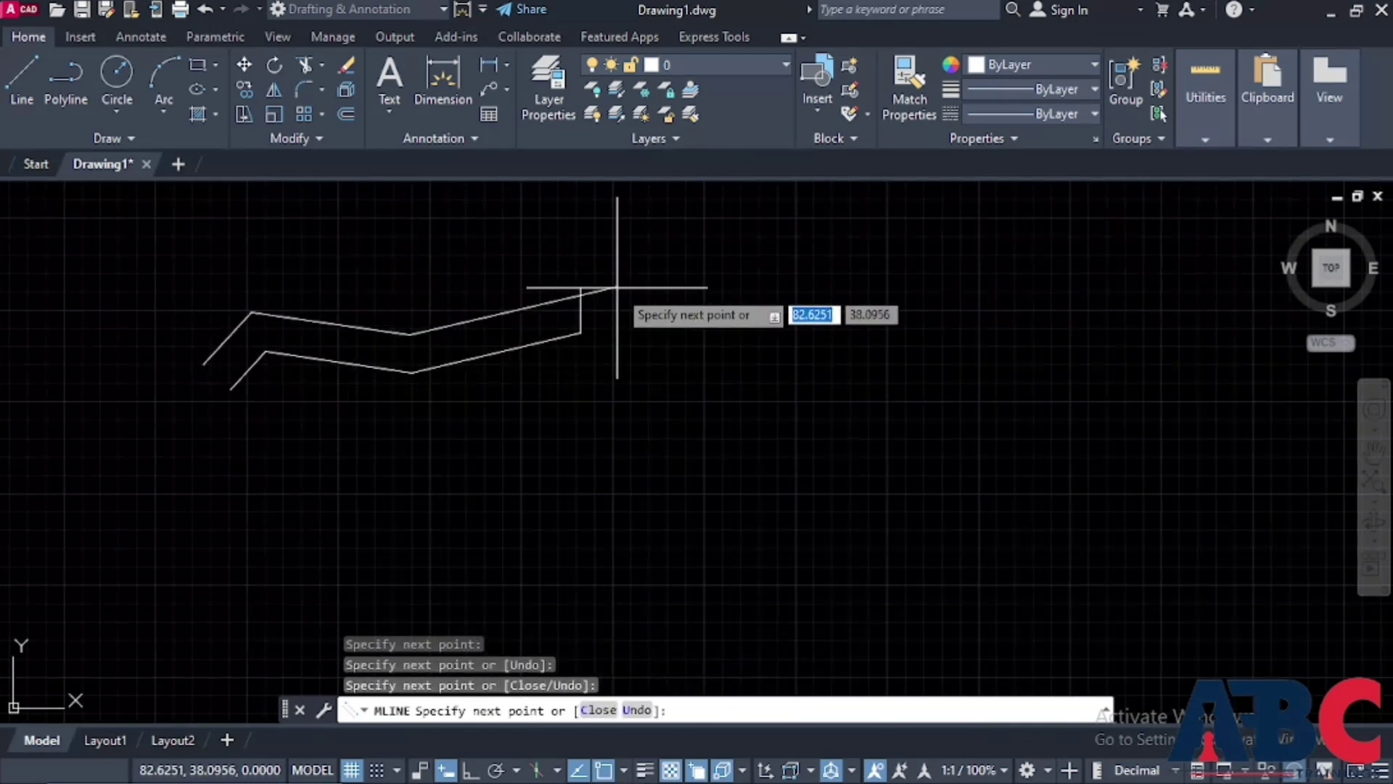
pyautogui.press('Escape')
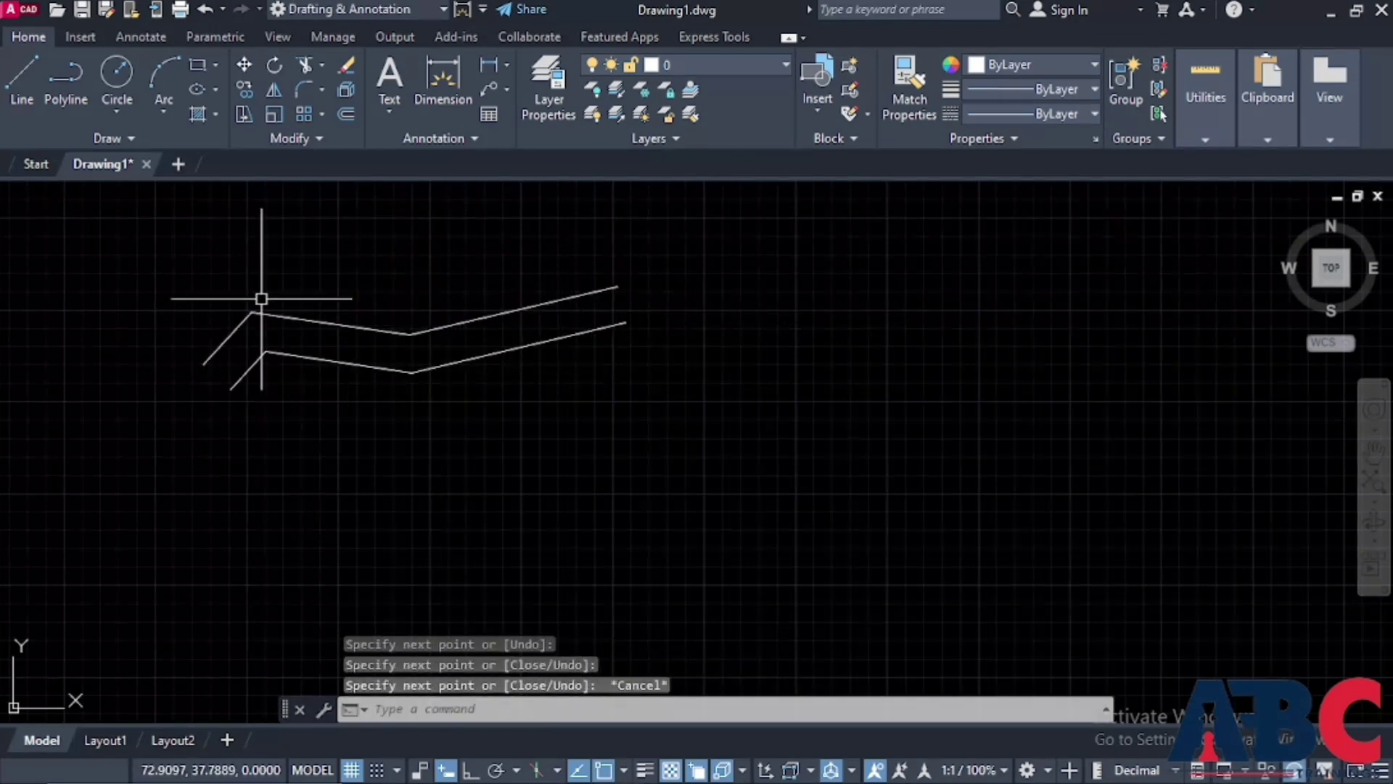
pyautogui.scroll(-4, 417, 336)
pyautogui.scroll(4, 276, 314)
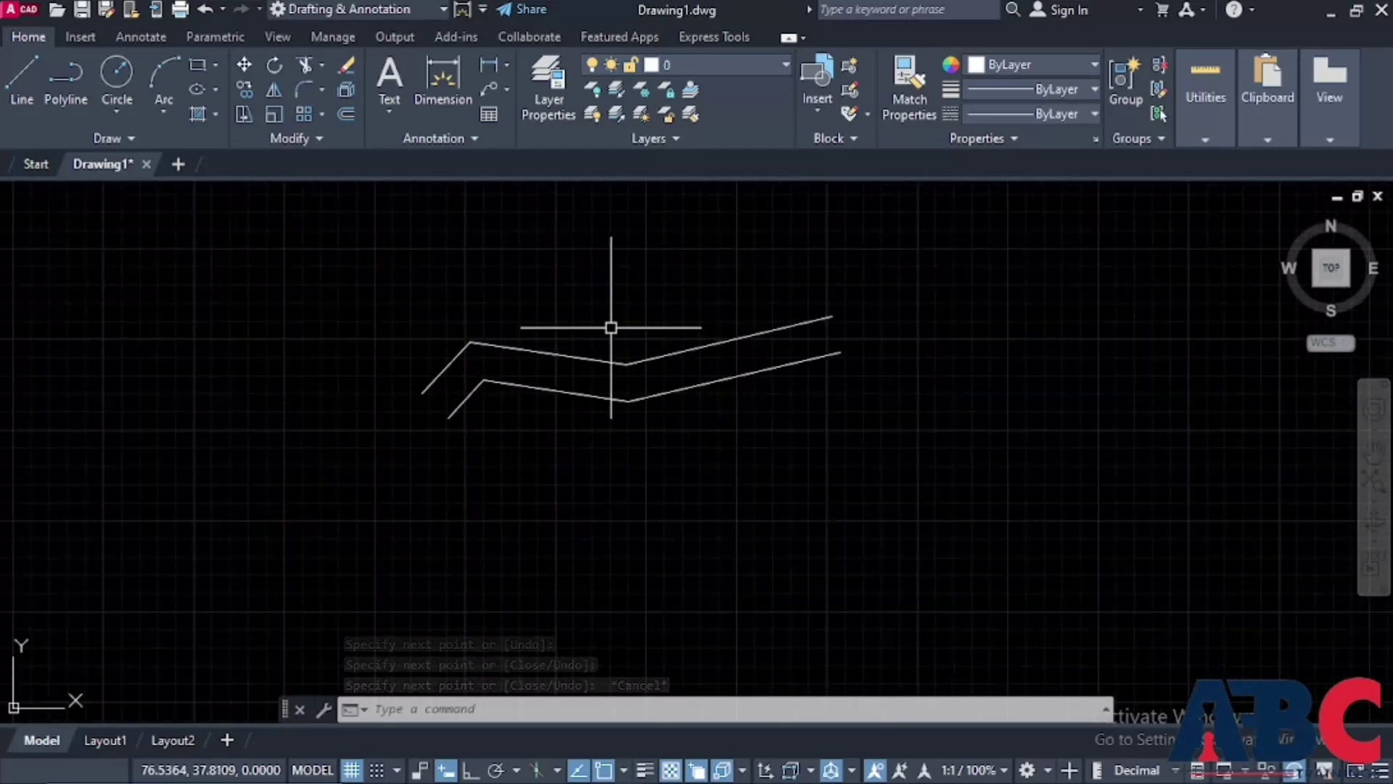
# Create a new multiline style named NEW based on STANDARD, leaving its fill color at None
pyautogui.write('ML')
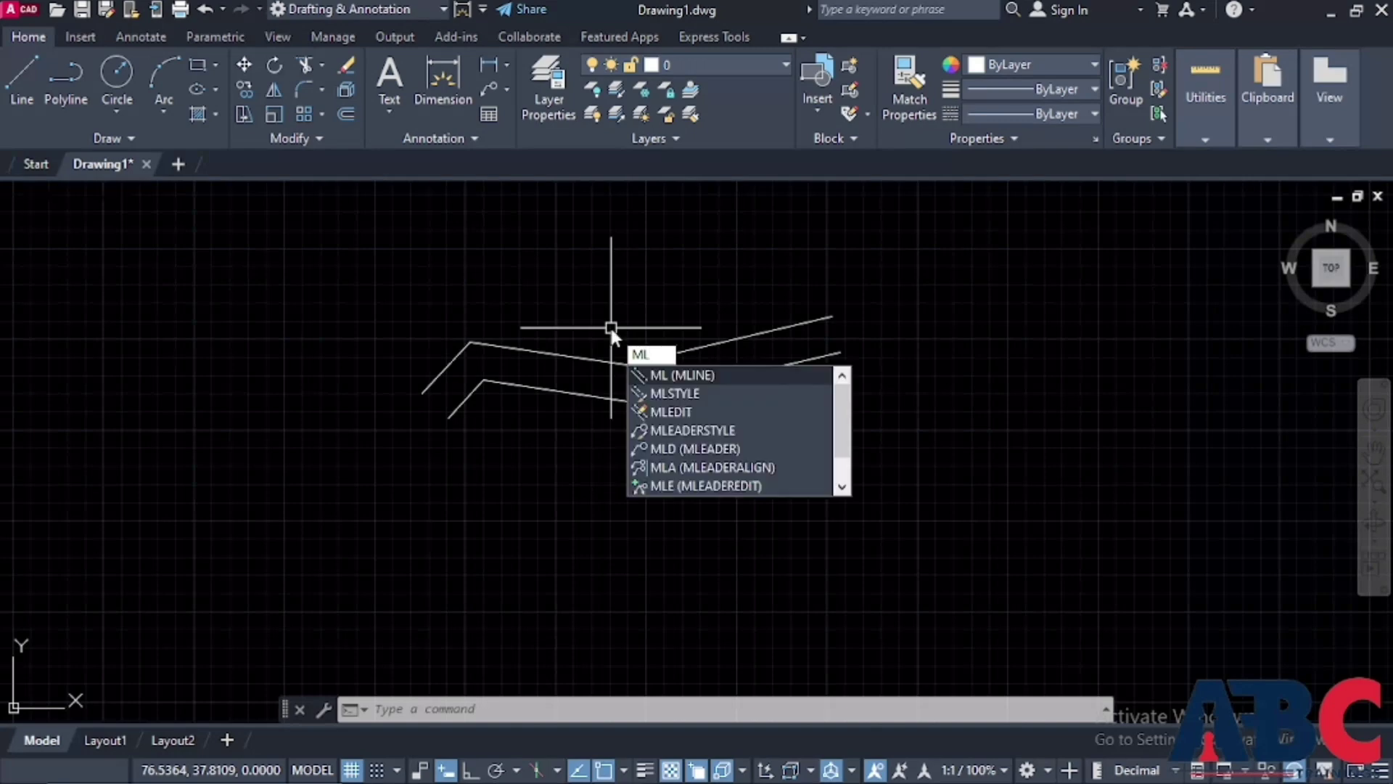
pyautogui.write('ST')
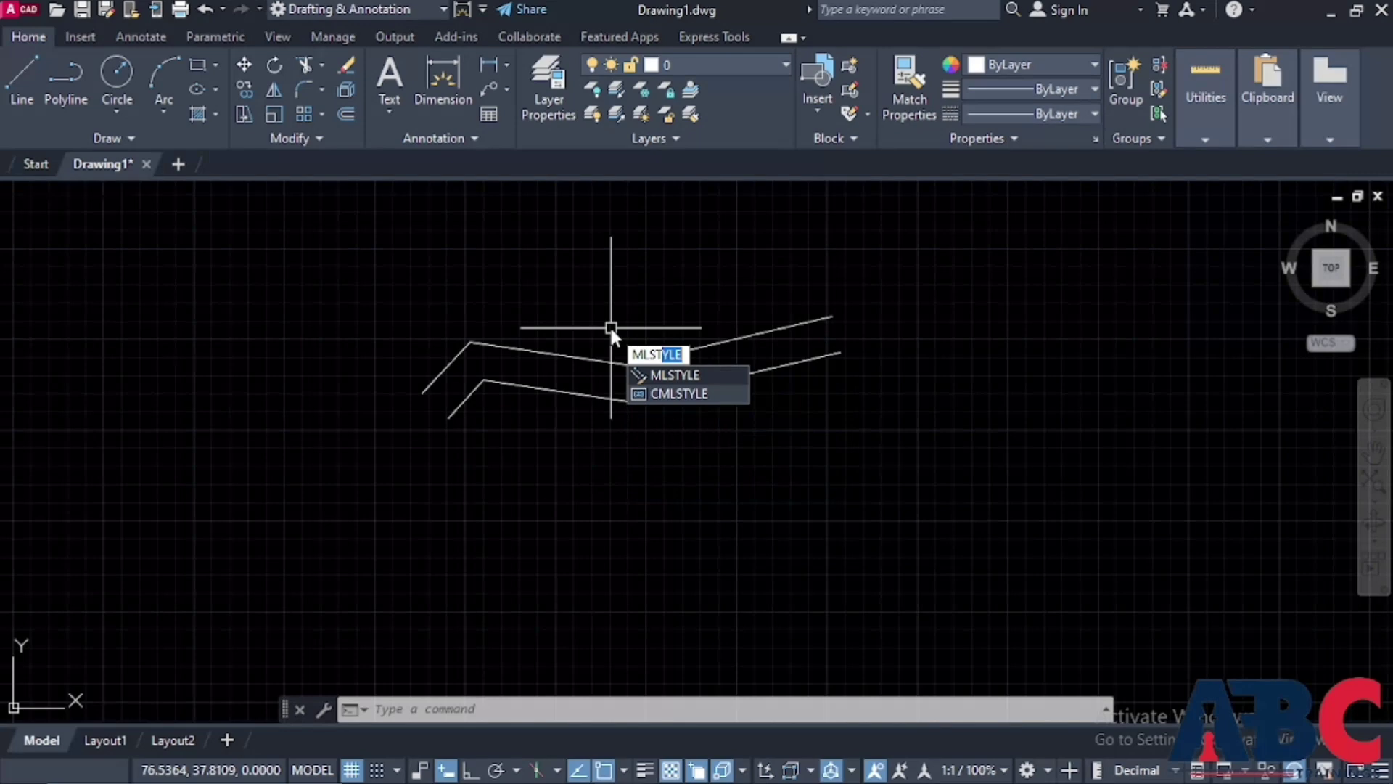
pyautogui.press('Return')
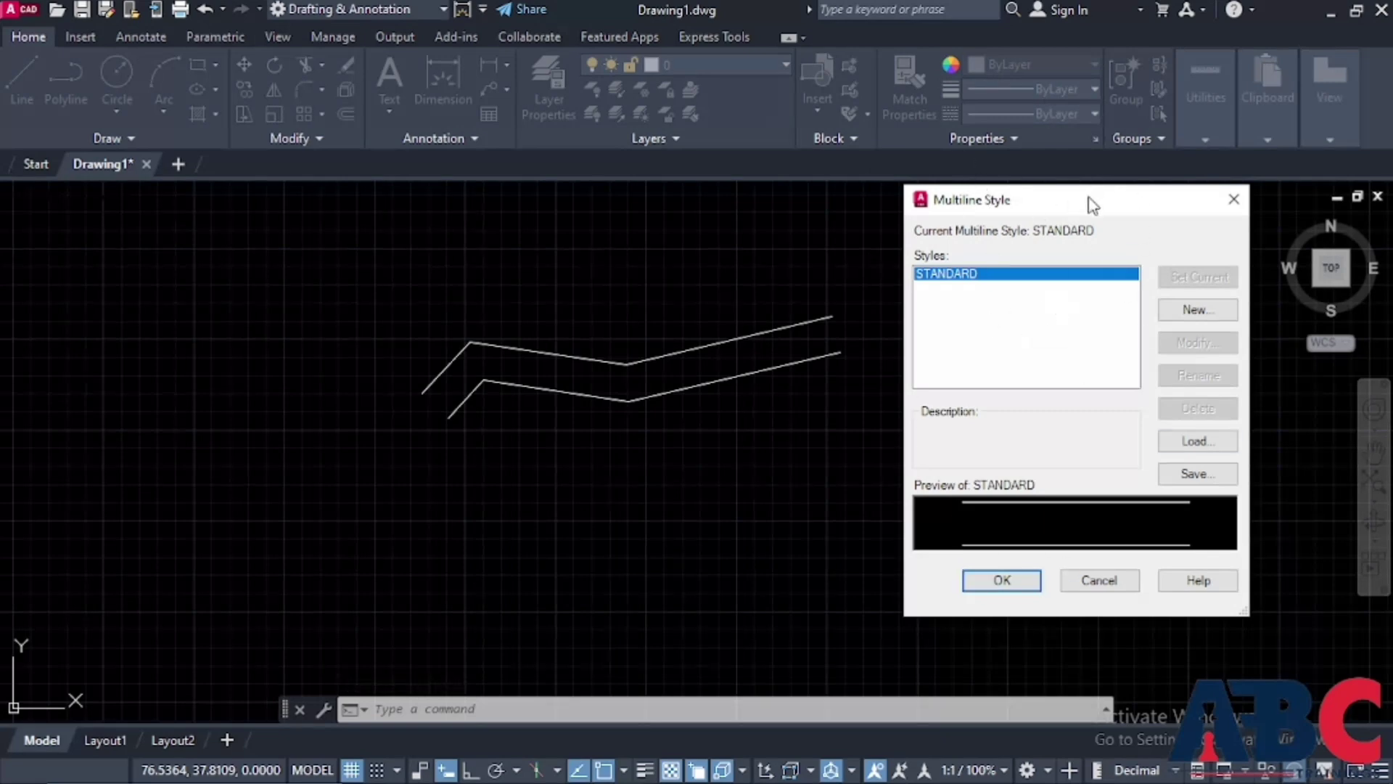
pyautogui.moveTo(1091, 205); pyautogui.dragTo(1048, 215)
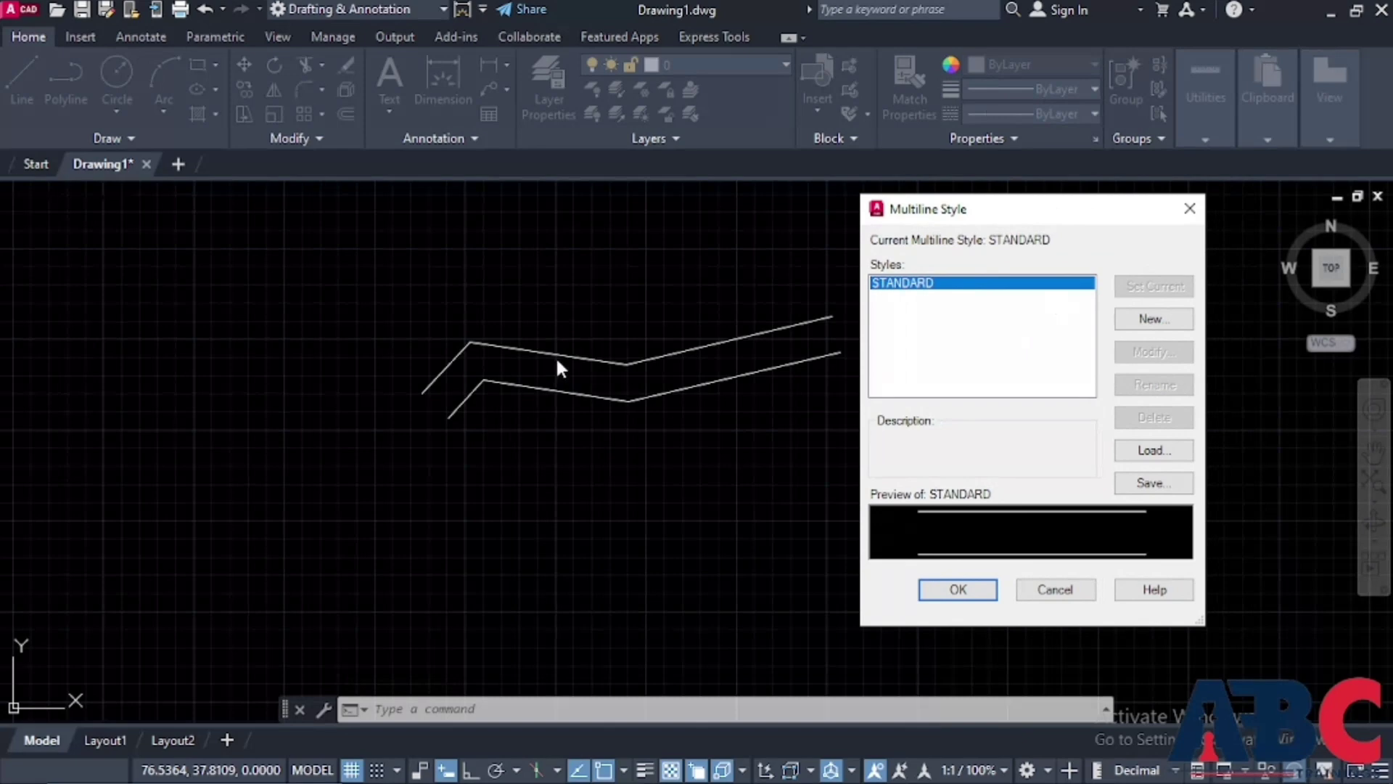
pyautogui.click(1153, 319)
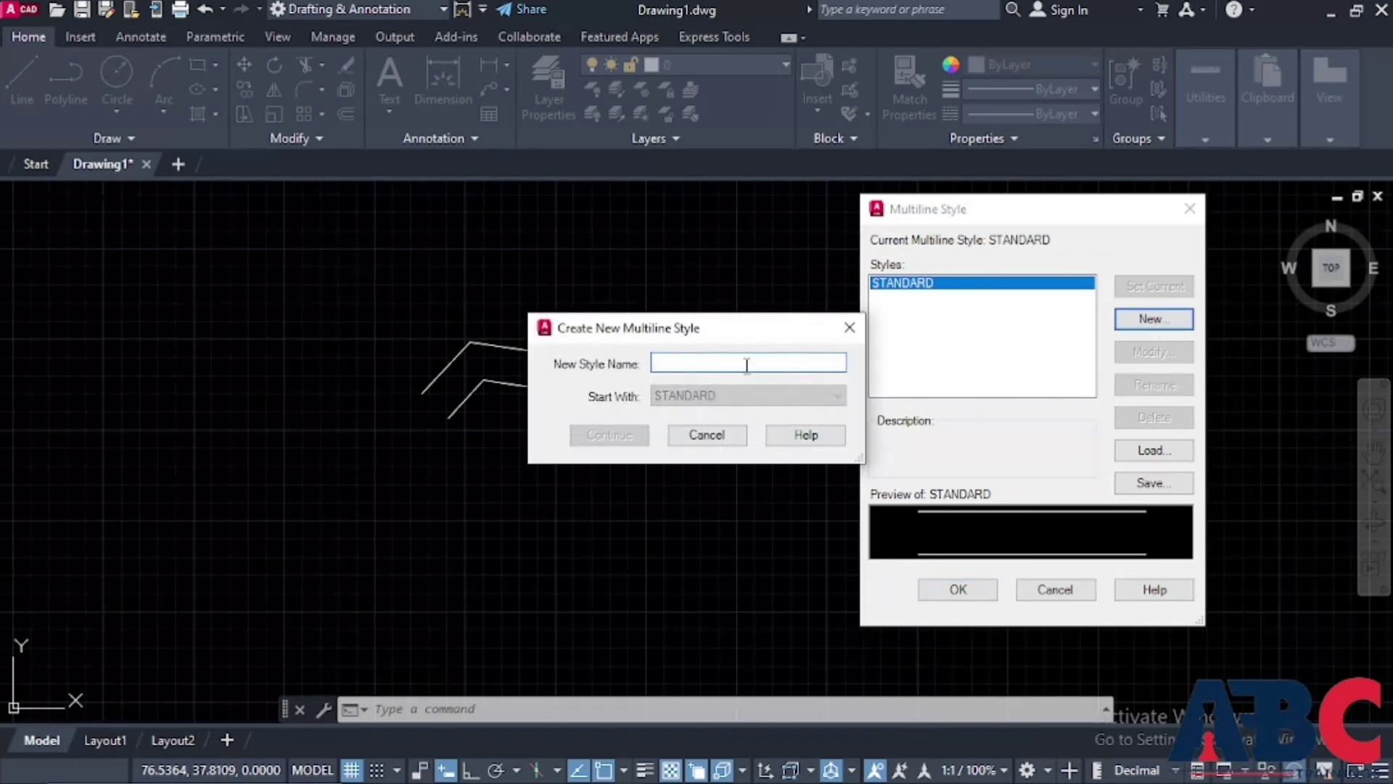
pyautogui.write('N')
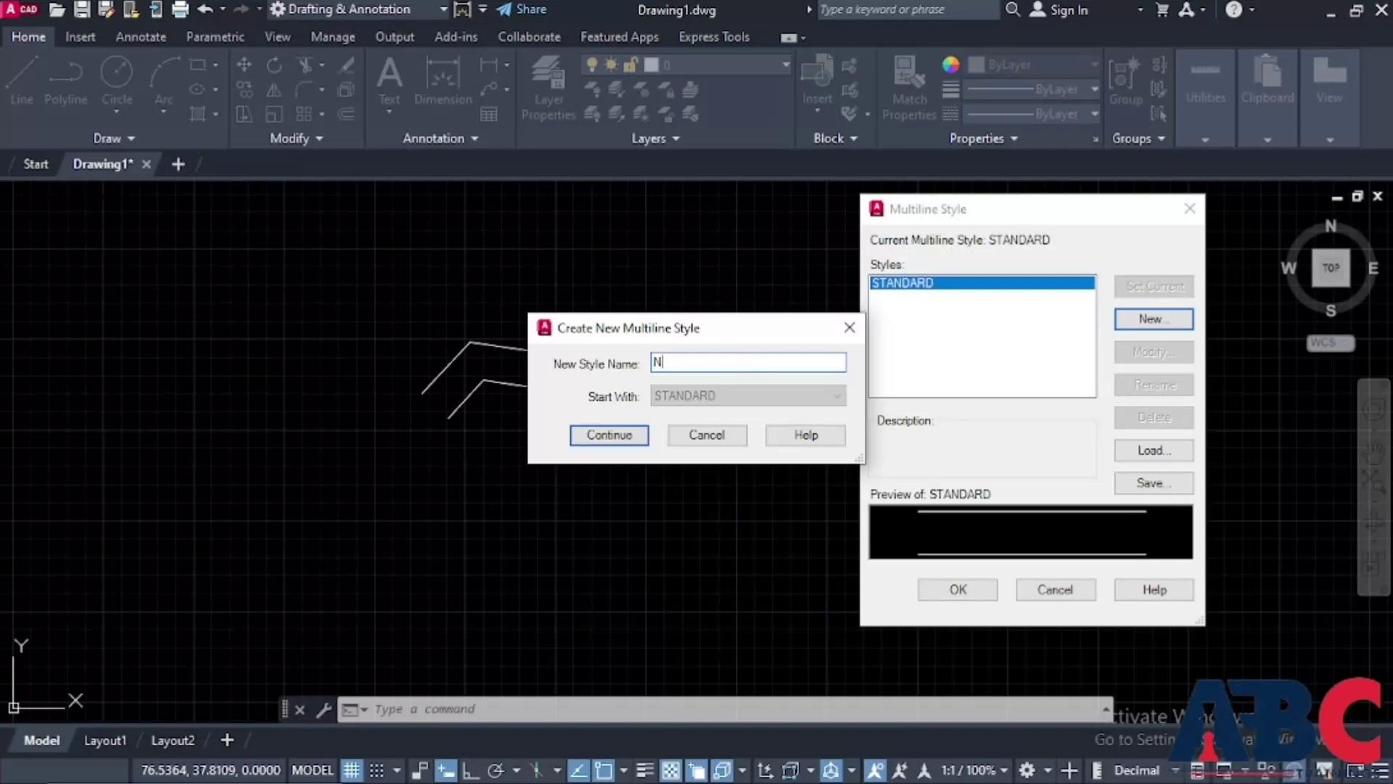
pyautogui.write('ew')
pyautogui.click(601, 437)
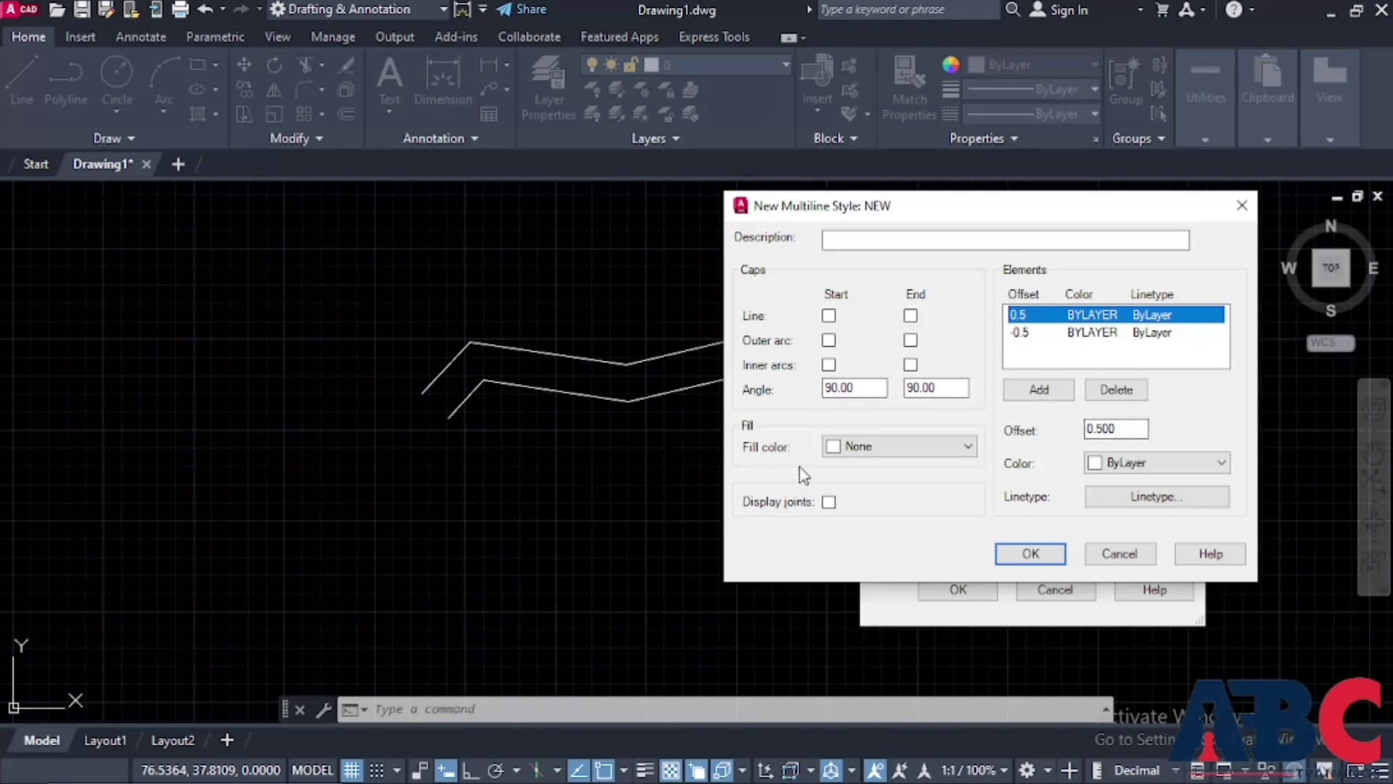
pyautogui.click(910, 450)
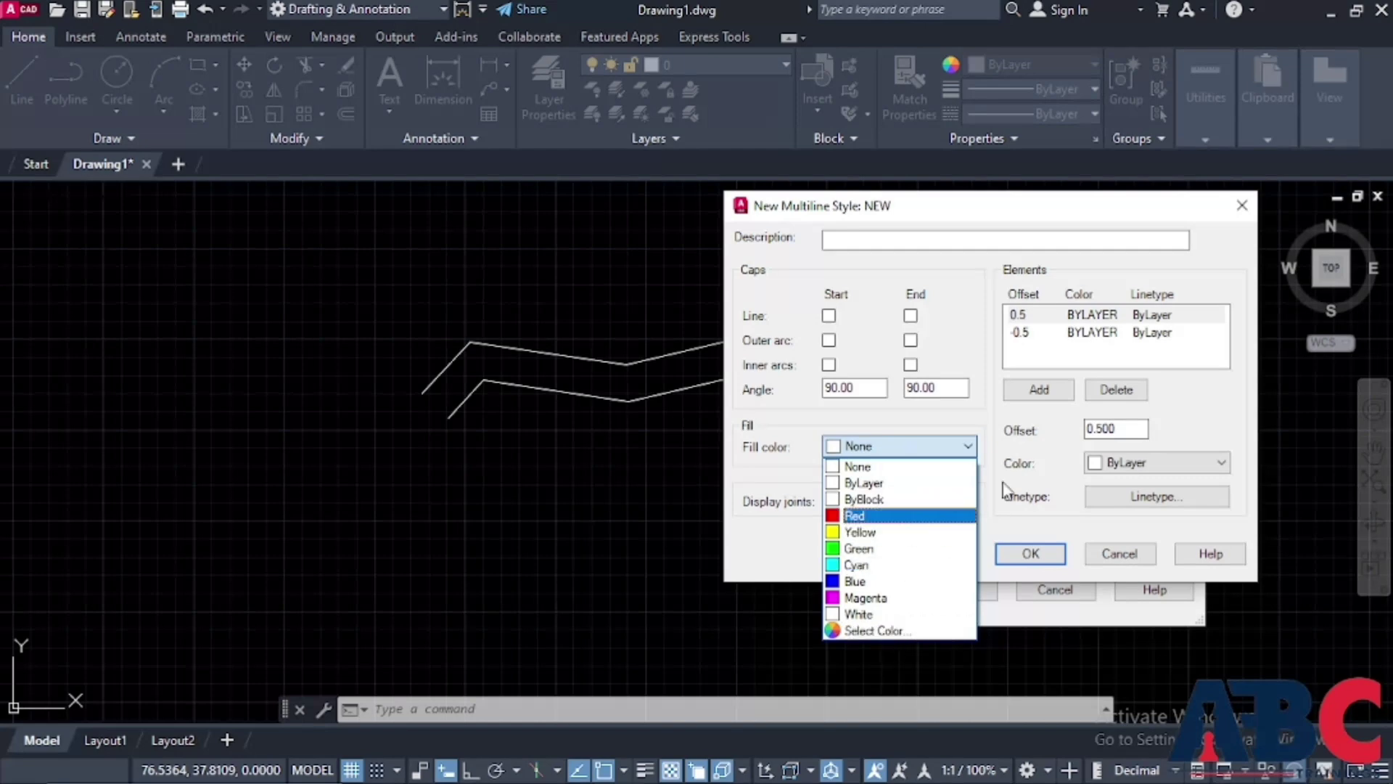
pyautogui.click(997, 428)
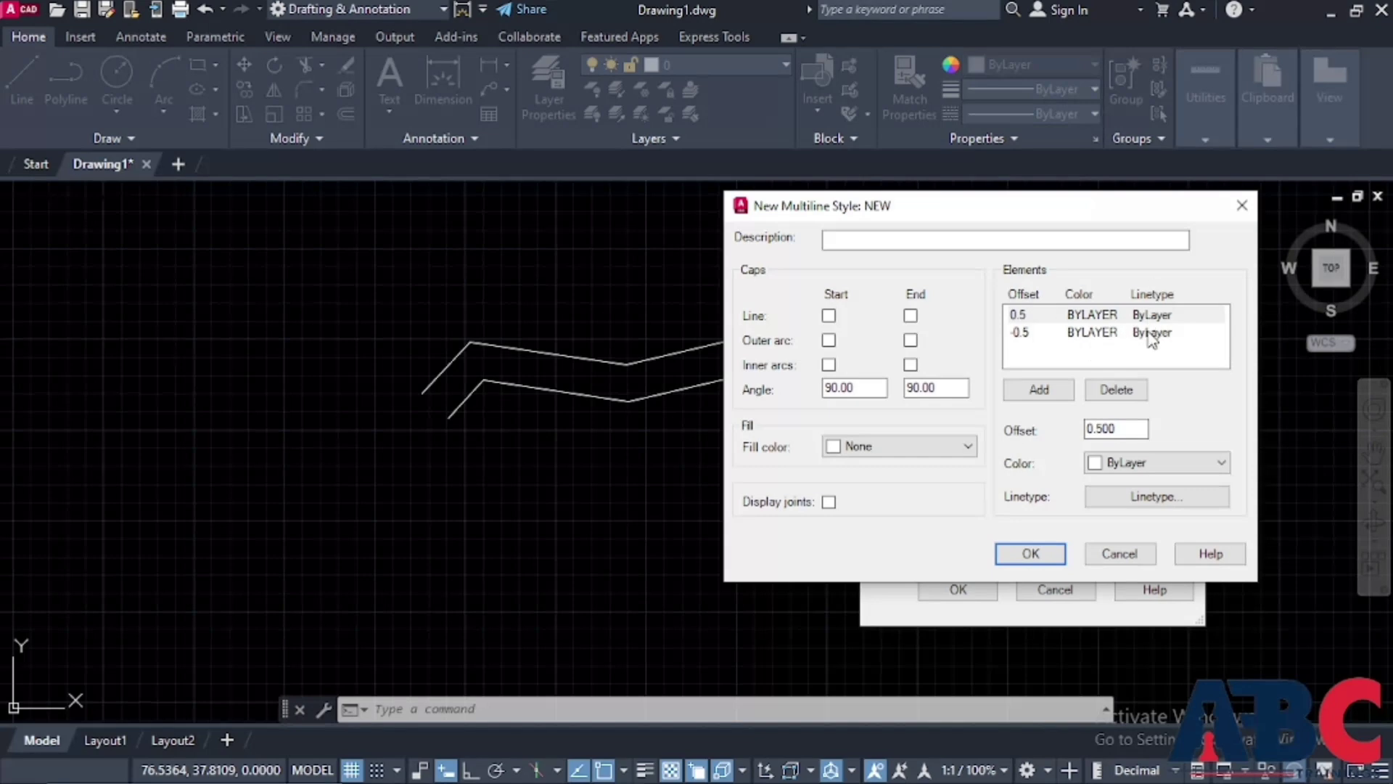
# Set the offsets of the style's two elements to 1 and -1, and add a third element at offset 0
pyautogui.click(1023, 320)
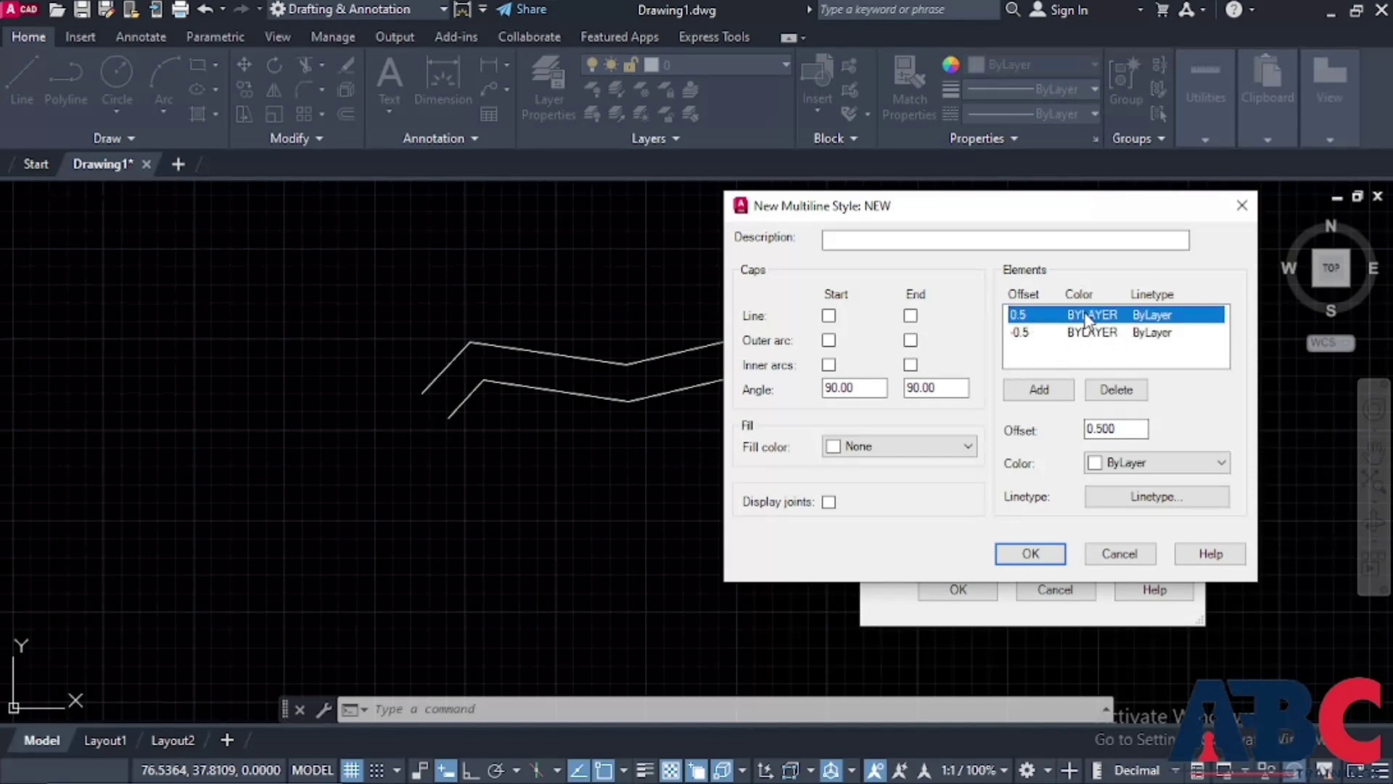
pyautogui.click(1126, 428)
pyautogui.moveTo(1126, 428); pyautogui.dragTo(653, 438)
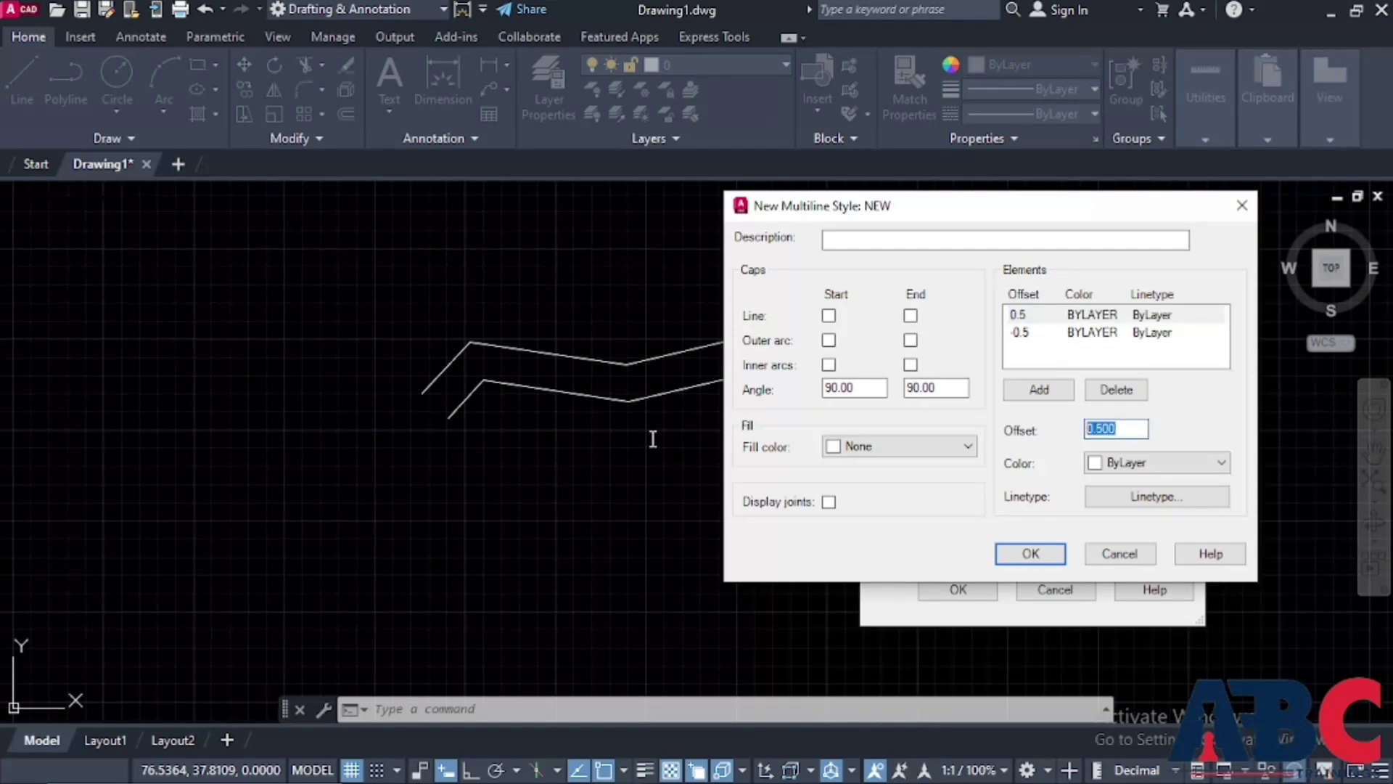
pyautogui.write('1')
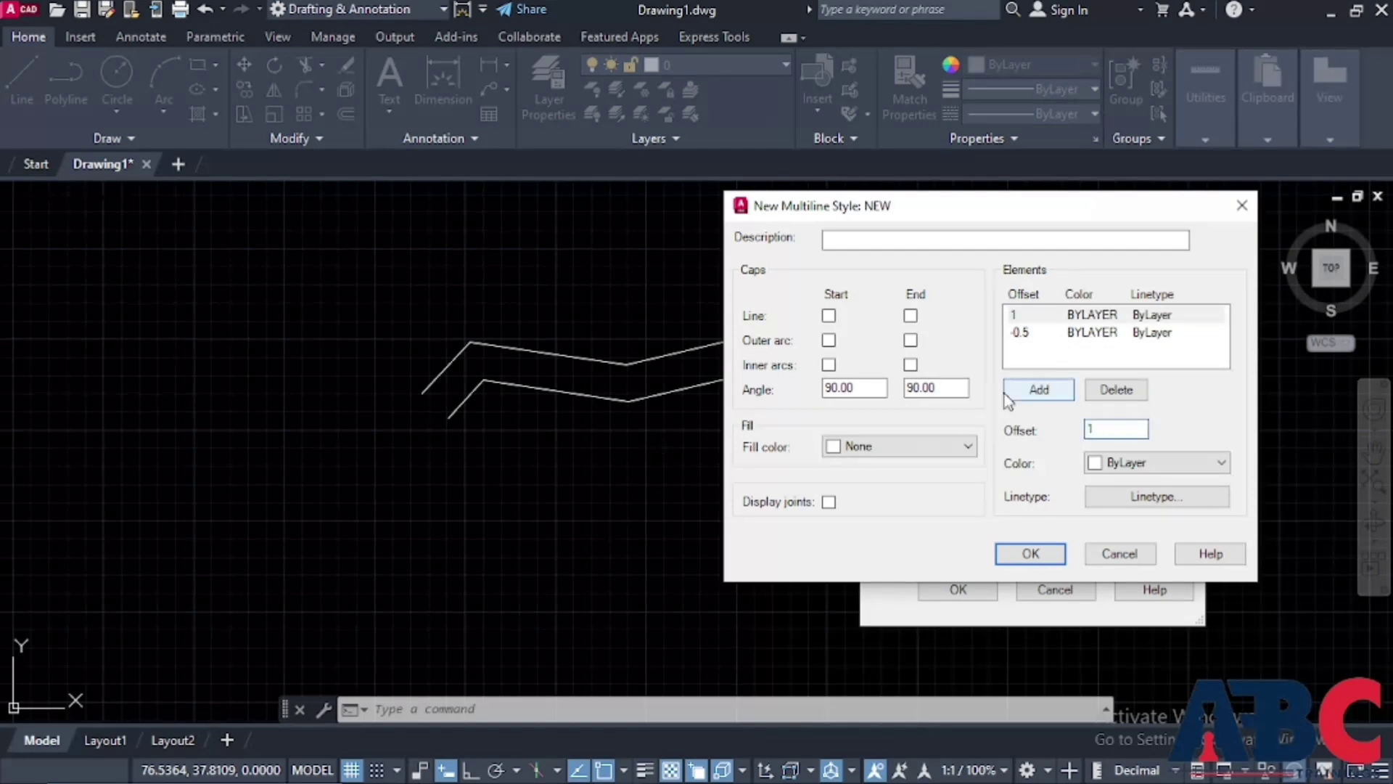
pyautogui.click(1040, 335)
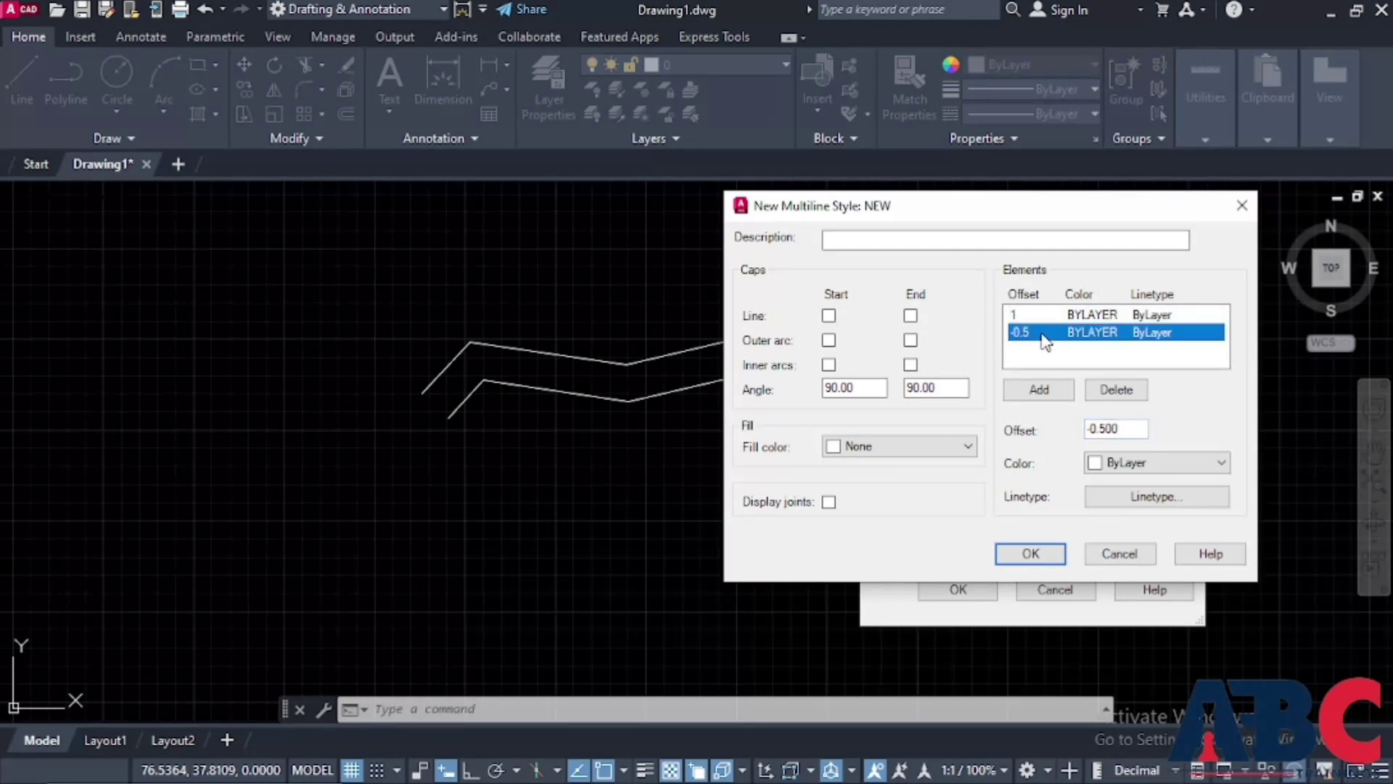
pyautogui.moveTo(1095, 428); pyautogui.dragTo(1159, 438)
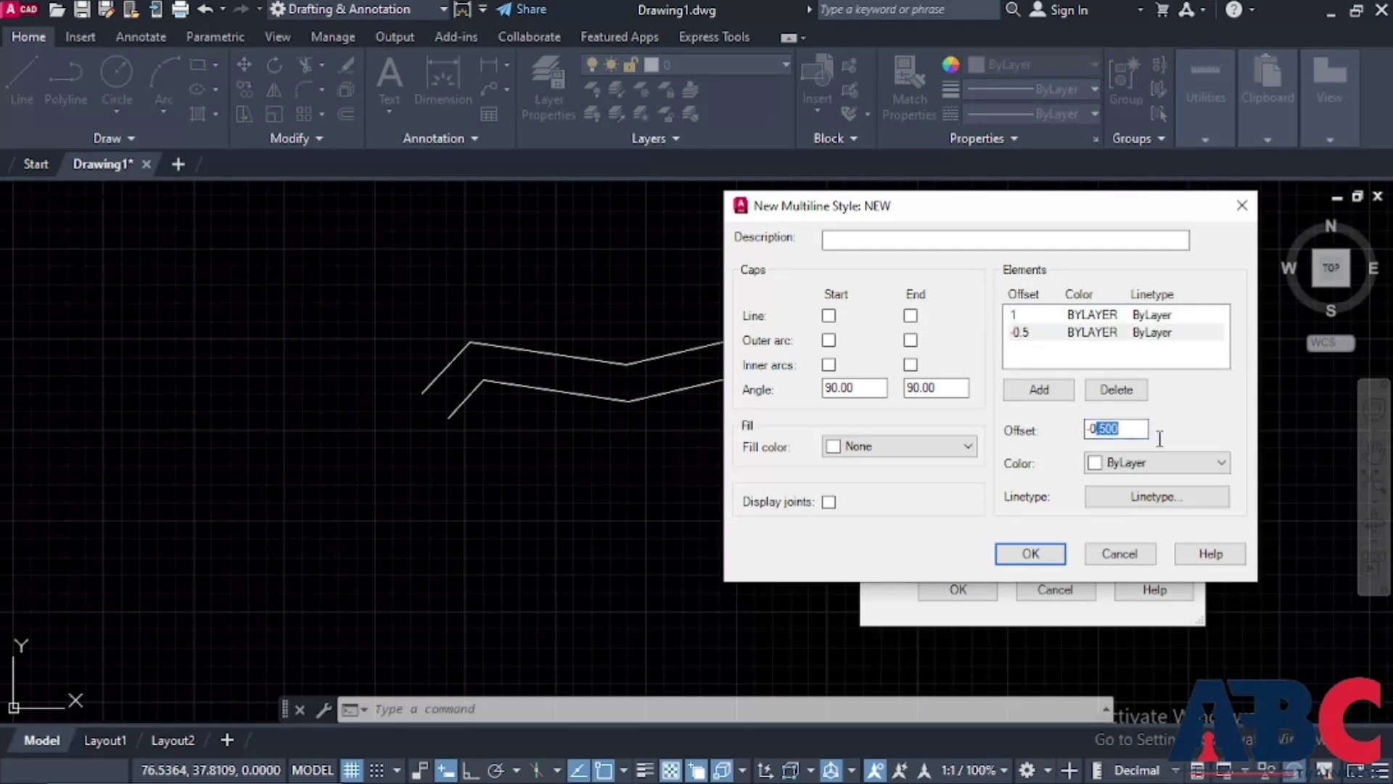
pyautogui.press('BackSpace')
pyautogui.write('1')
pyautogui.click(1054, 390)
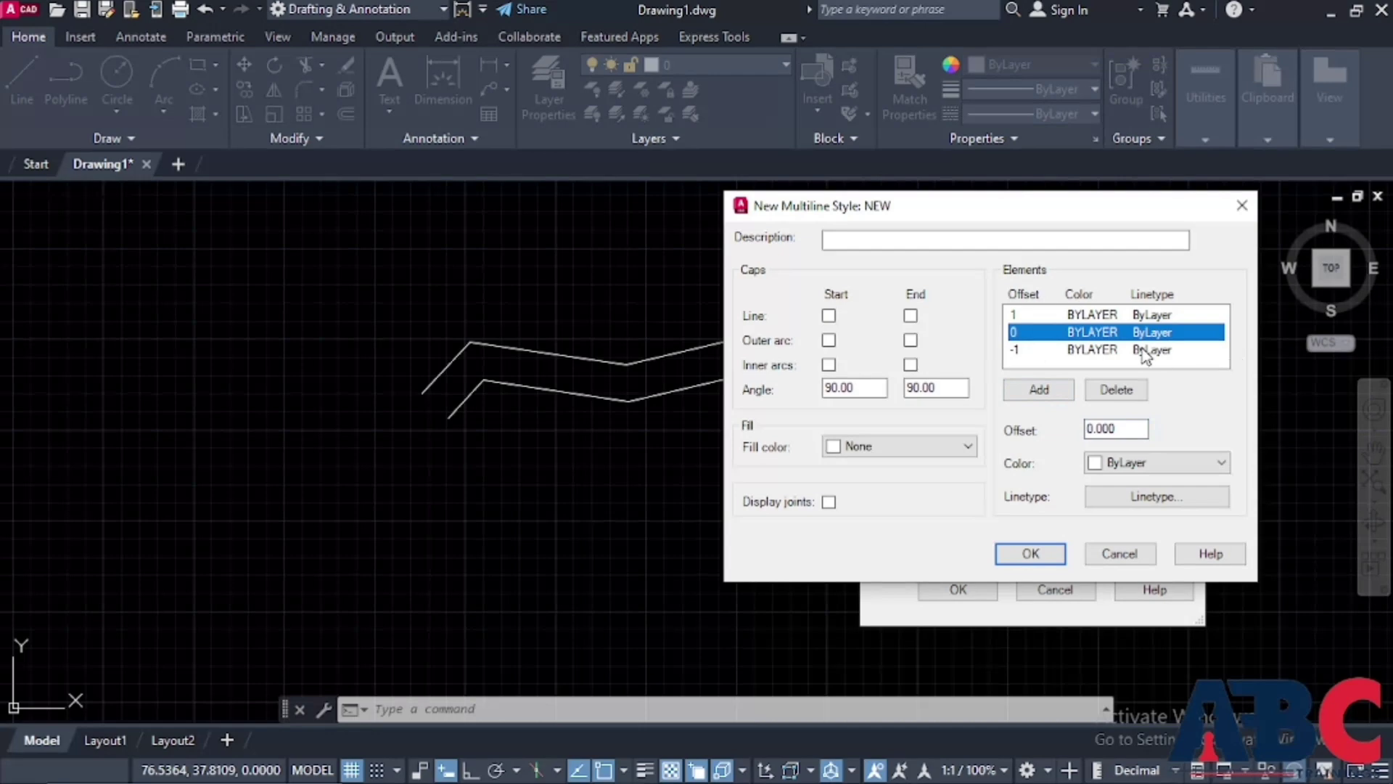
# Set the color of the elements at offsets 1 and -1 to Yellow
pyautogui.click(1172, 316)
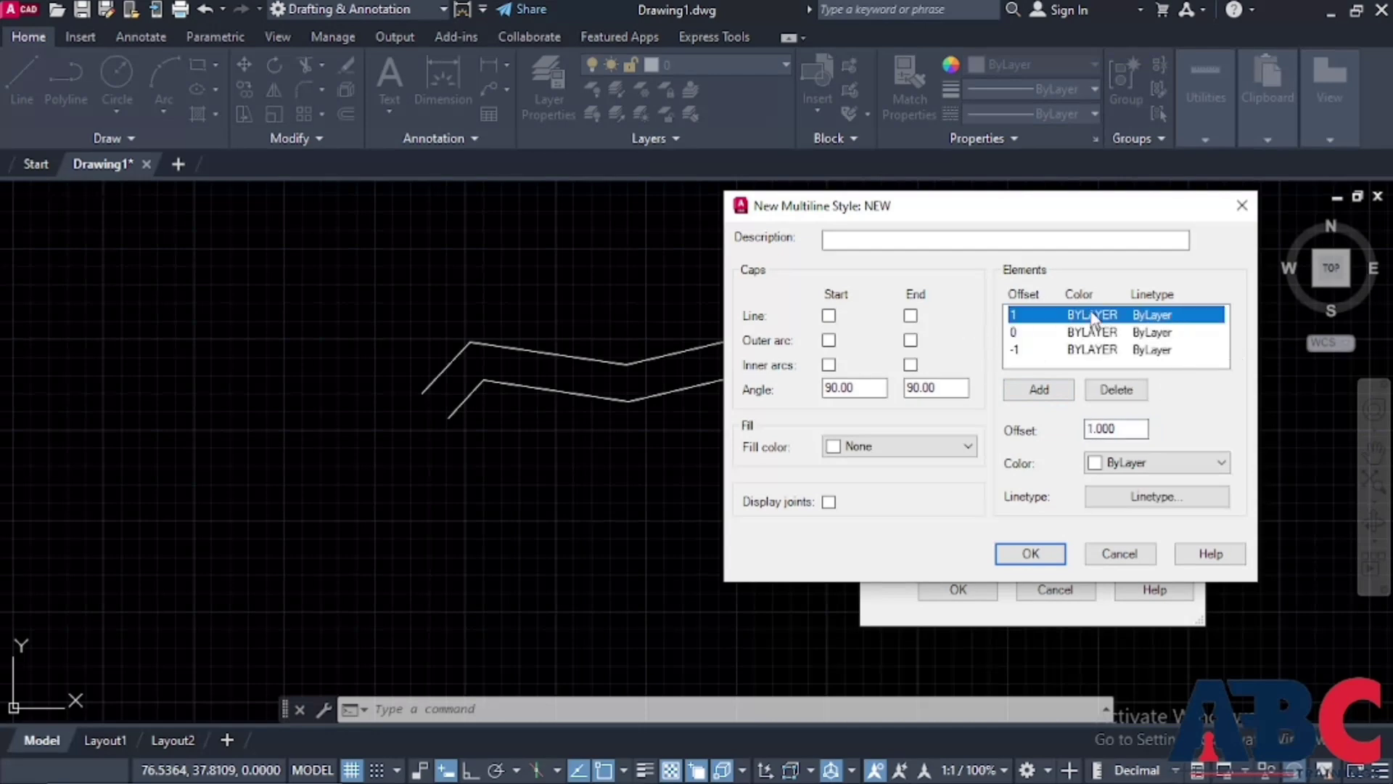
pyautogui.click(1132, 463)
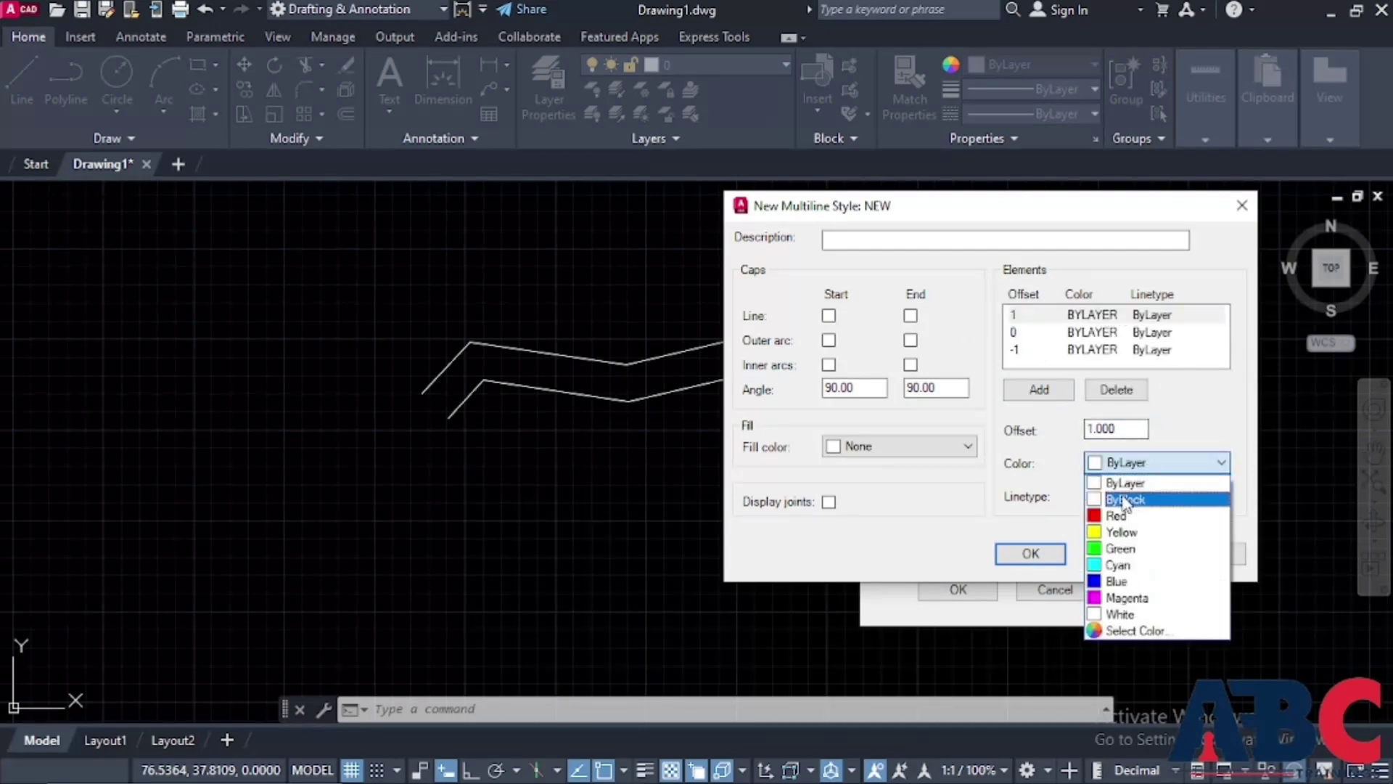
pyautogui.click(1121, 531)
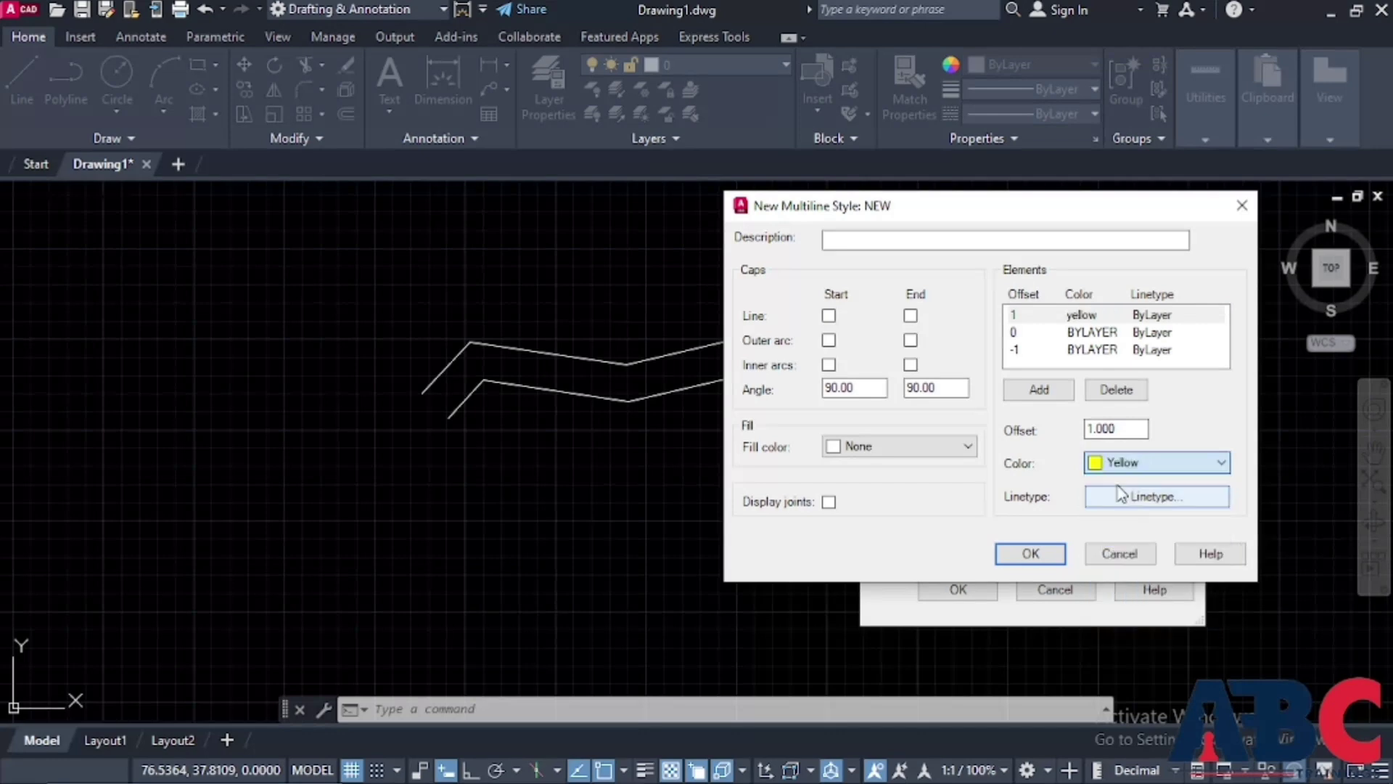
pyautogui.click(1127, 351)
pyautogui.click(1155, 496)
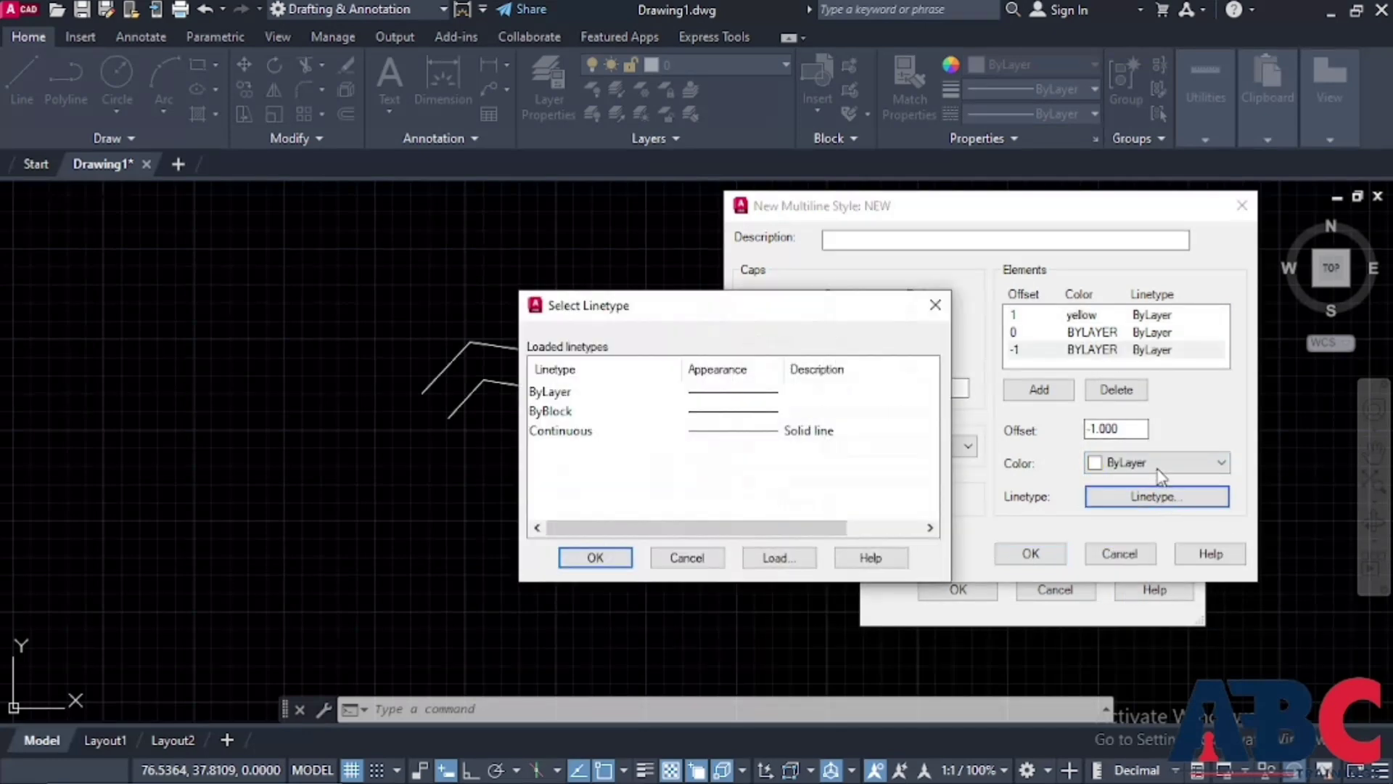
pyautogui.click(936, 306)
pyautogui.click(1153, 463)
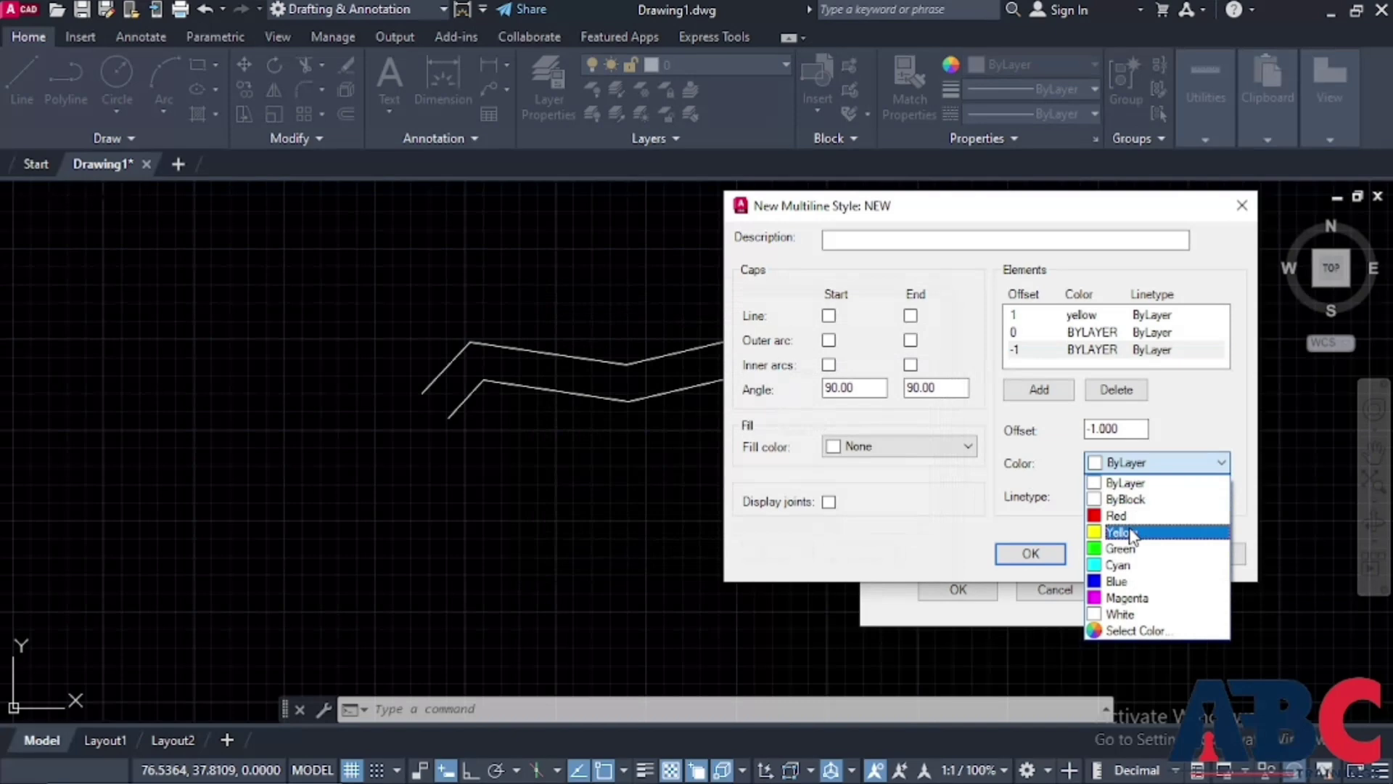
pyautogui.click(1132, 534)
pyautogui.click(1132, 426)
# Set the color of the middle element at offset 0 to Red
pyautogui.click(1089, 338)
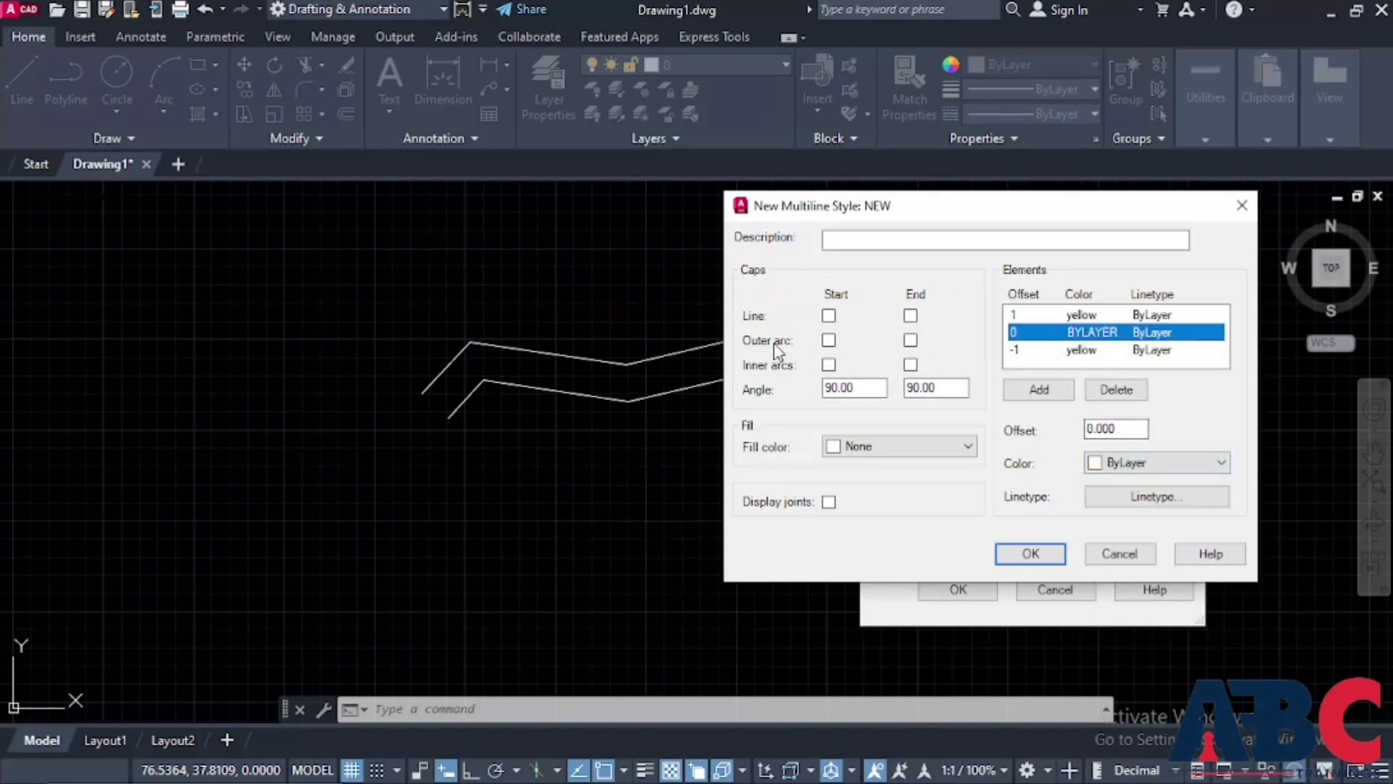
pyautogui.click(1118, 464)
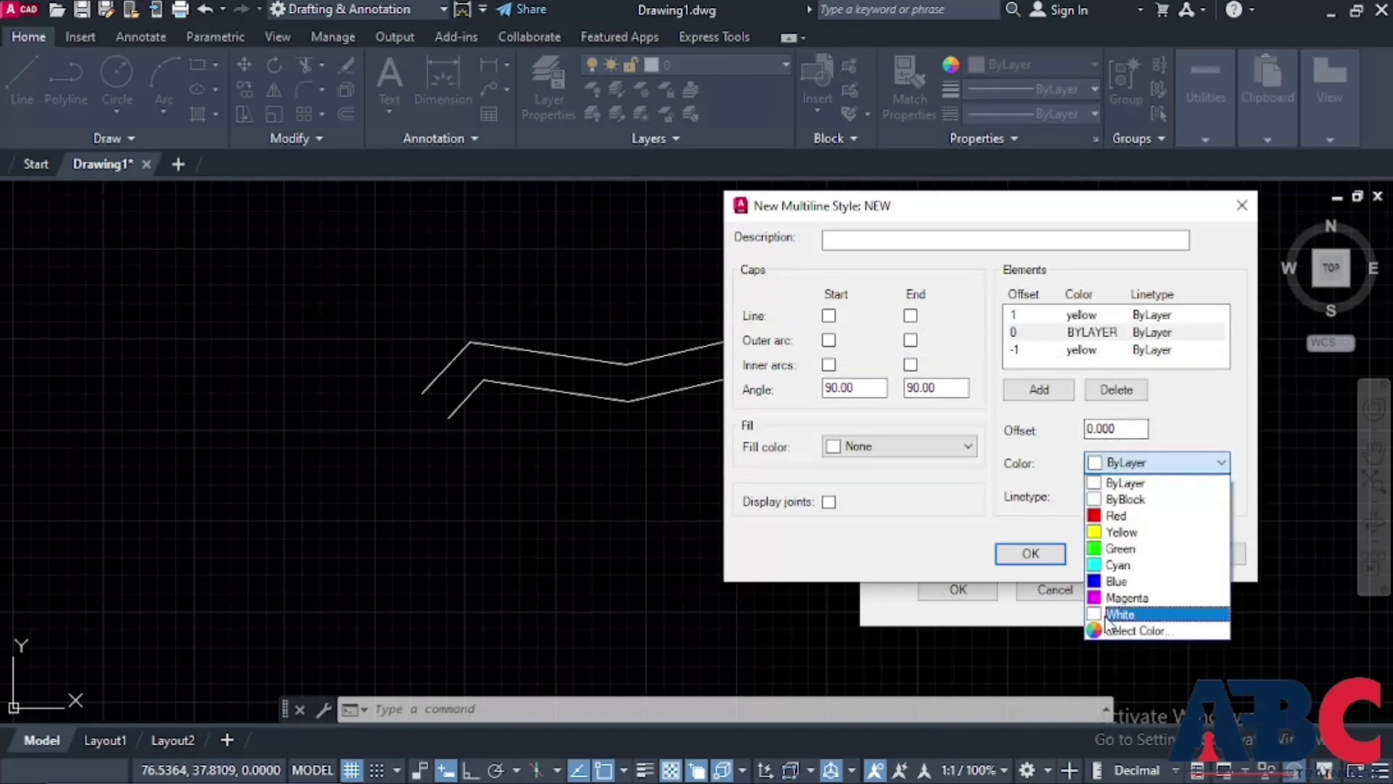
pyautogui.click(1117, 515)
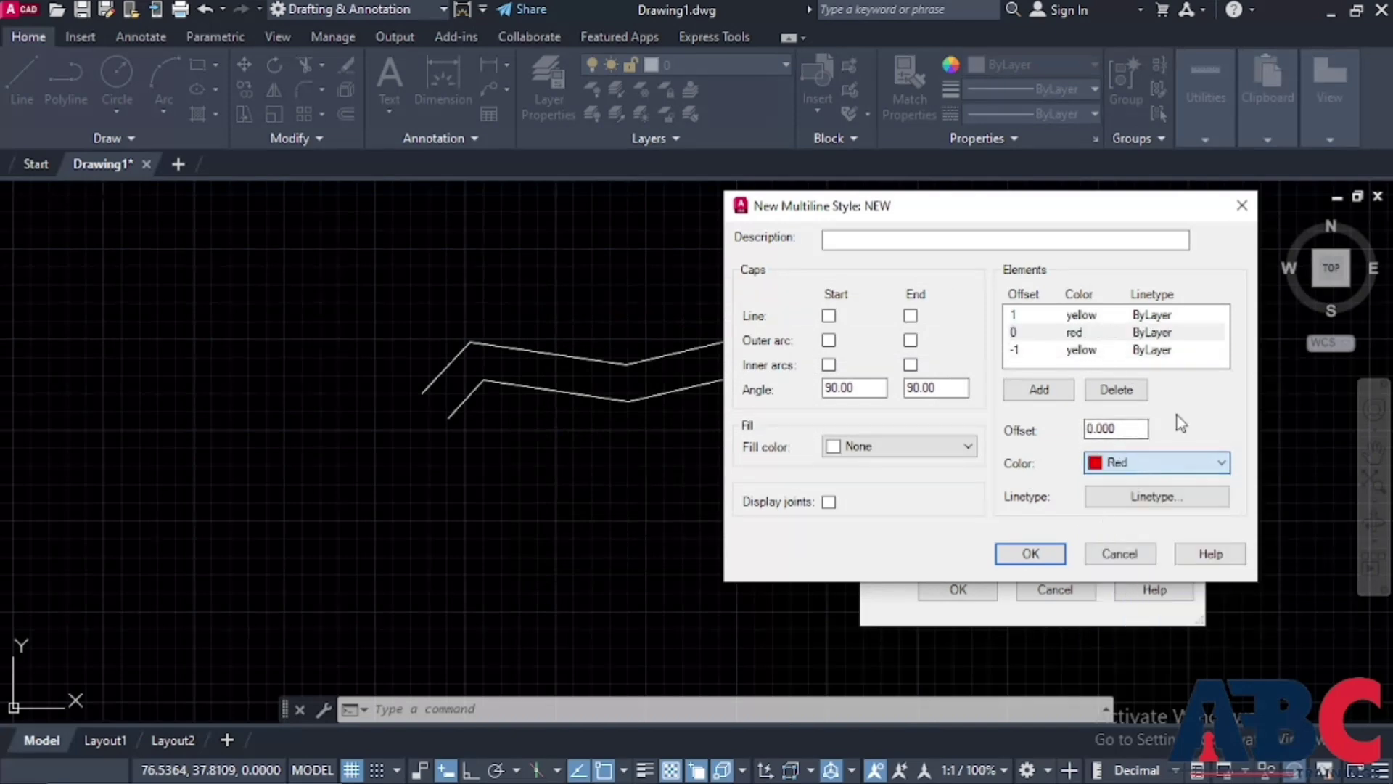
# Load the ACAD_ISO04W100 long-dash dot linetype and assign it to the middle element at offset 0
pyautogui.click(1153, 497)
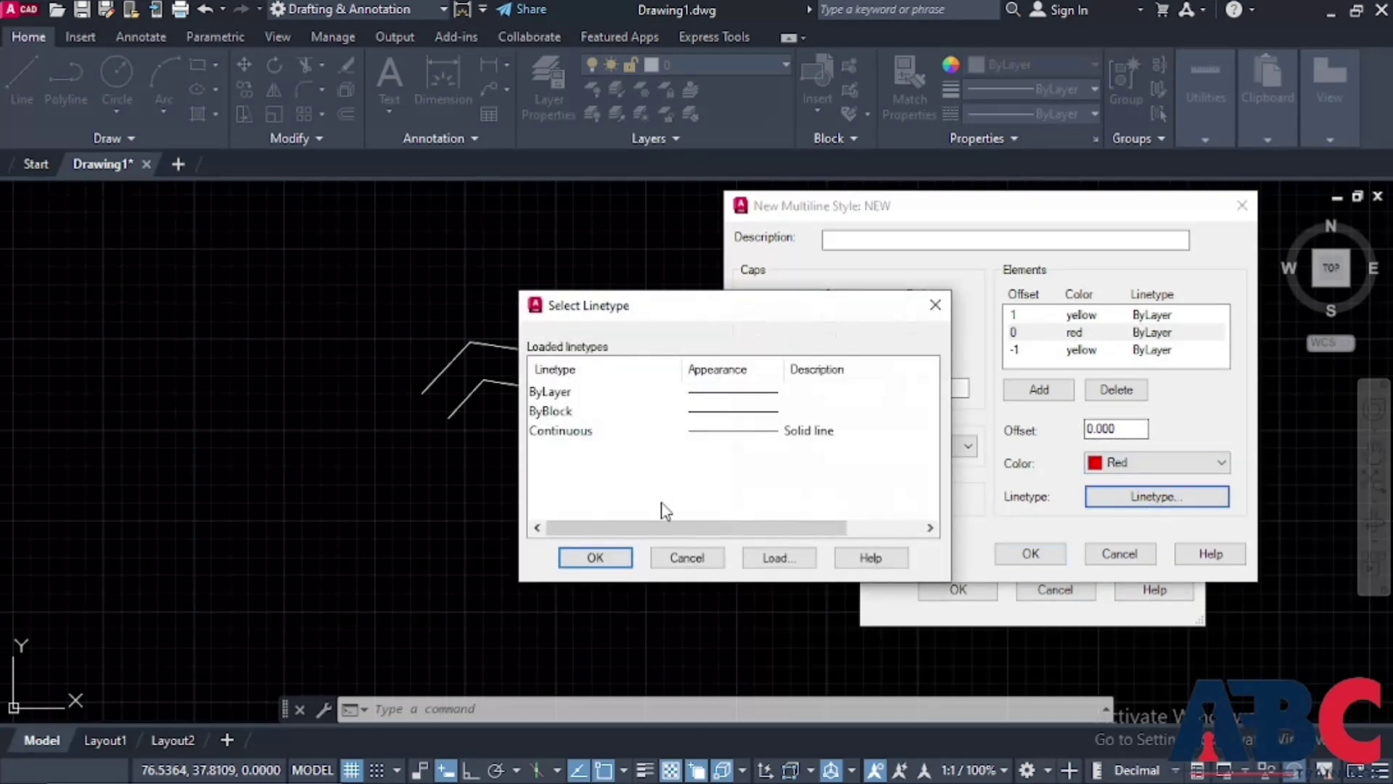
pyautogui.click(778, 558)
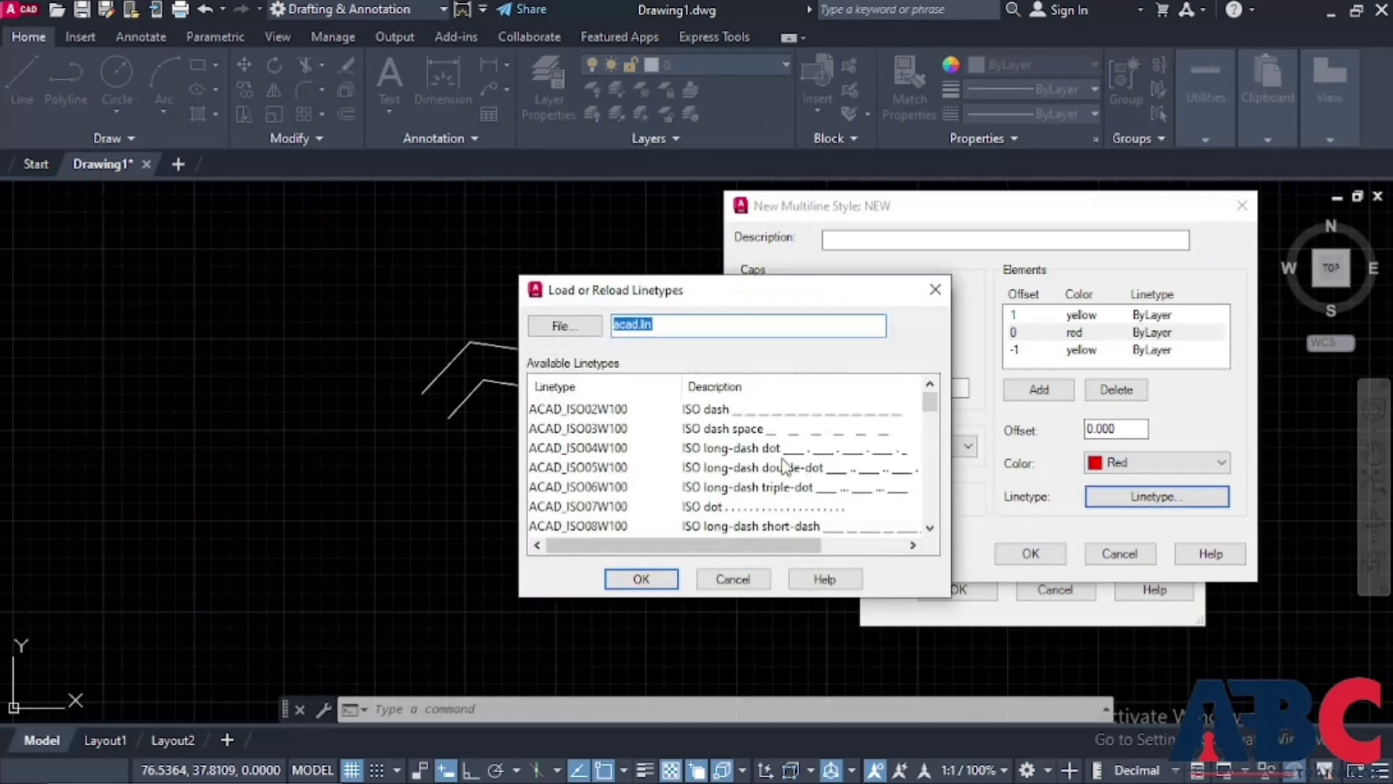
pyautogui.click(762, 450)
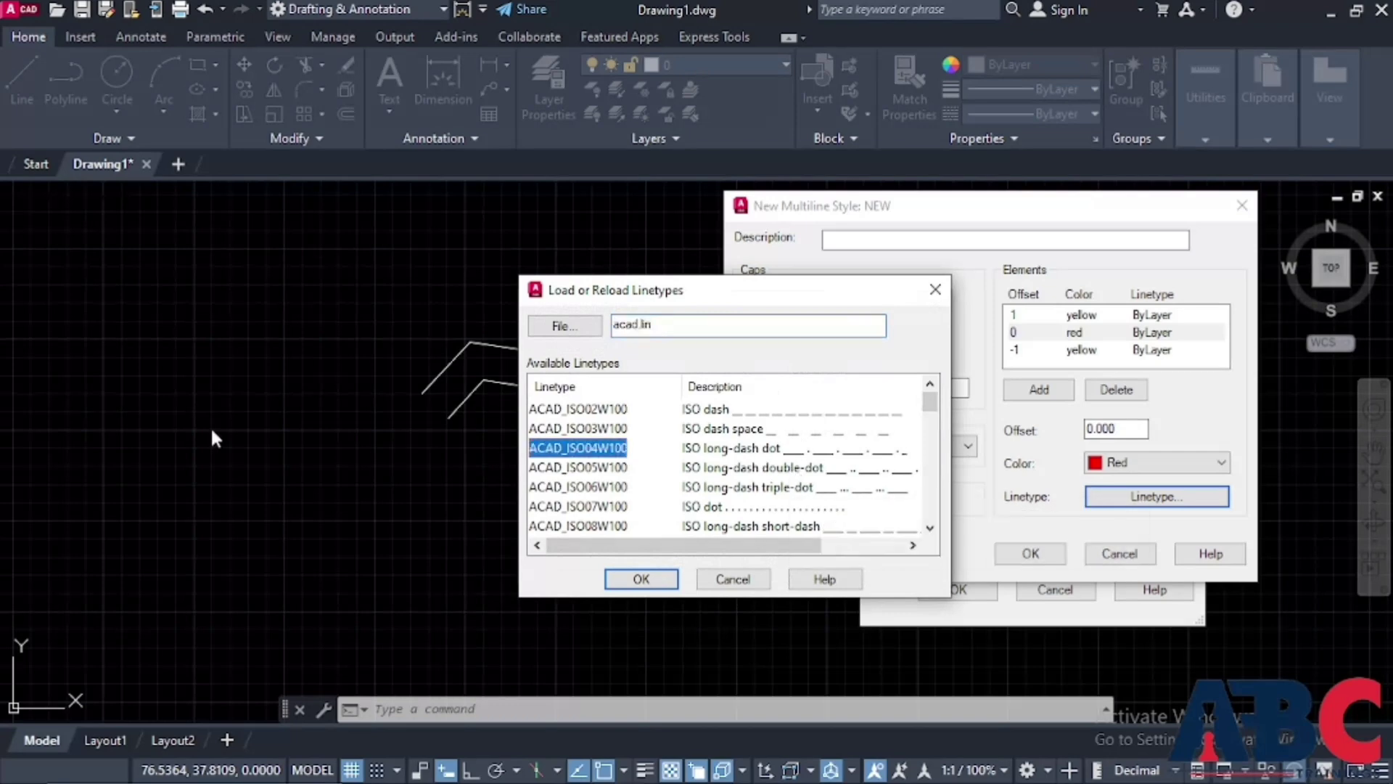
pyautogui.click(655, 579)
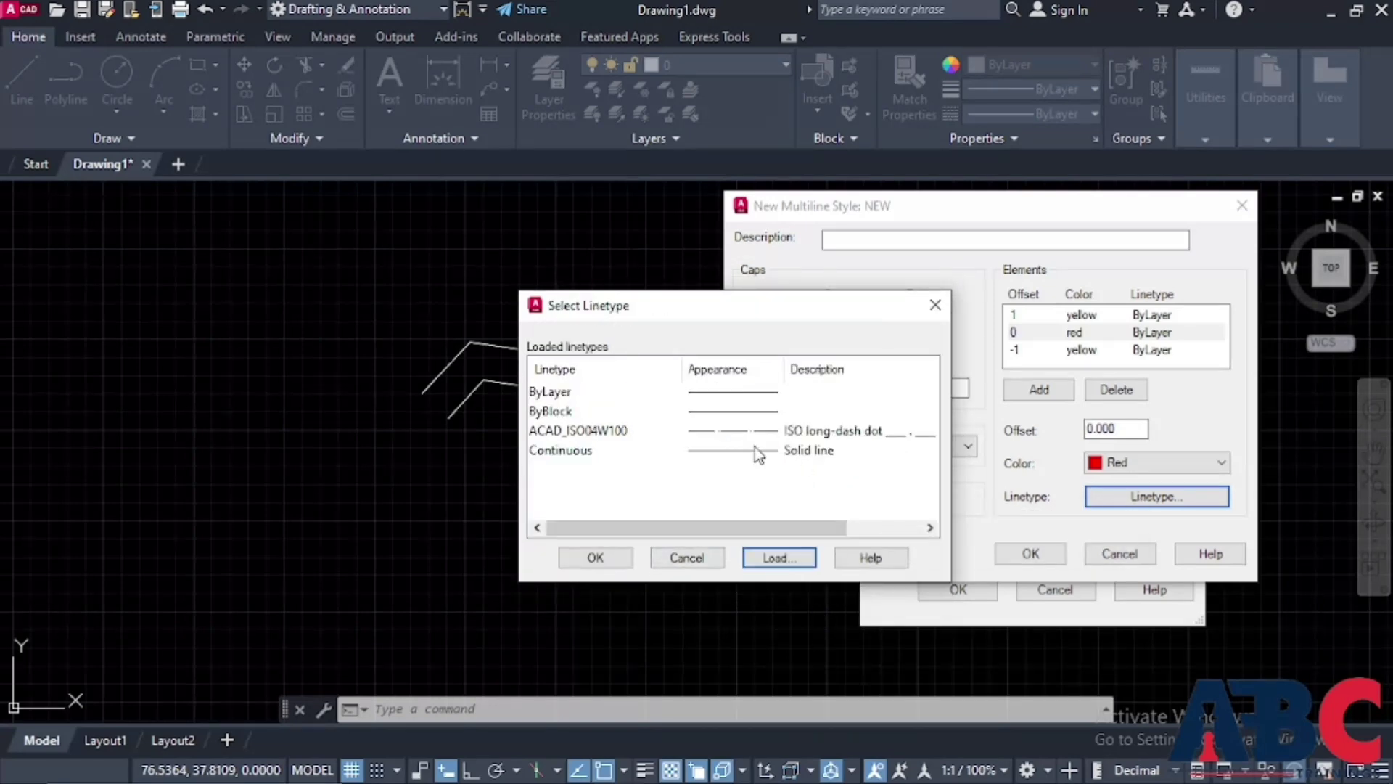
pyautogui.click(710, 437)
pyautogui.click(611, 558)
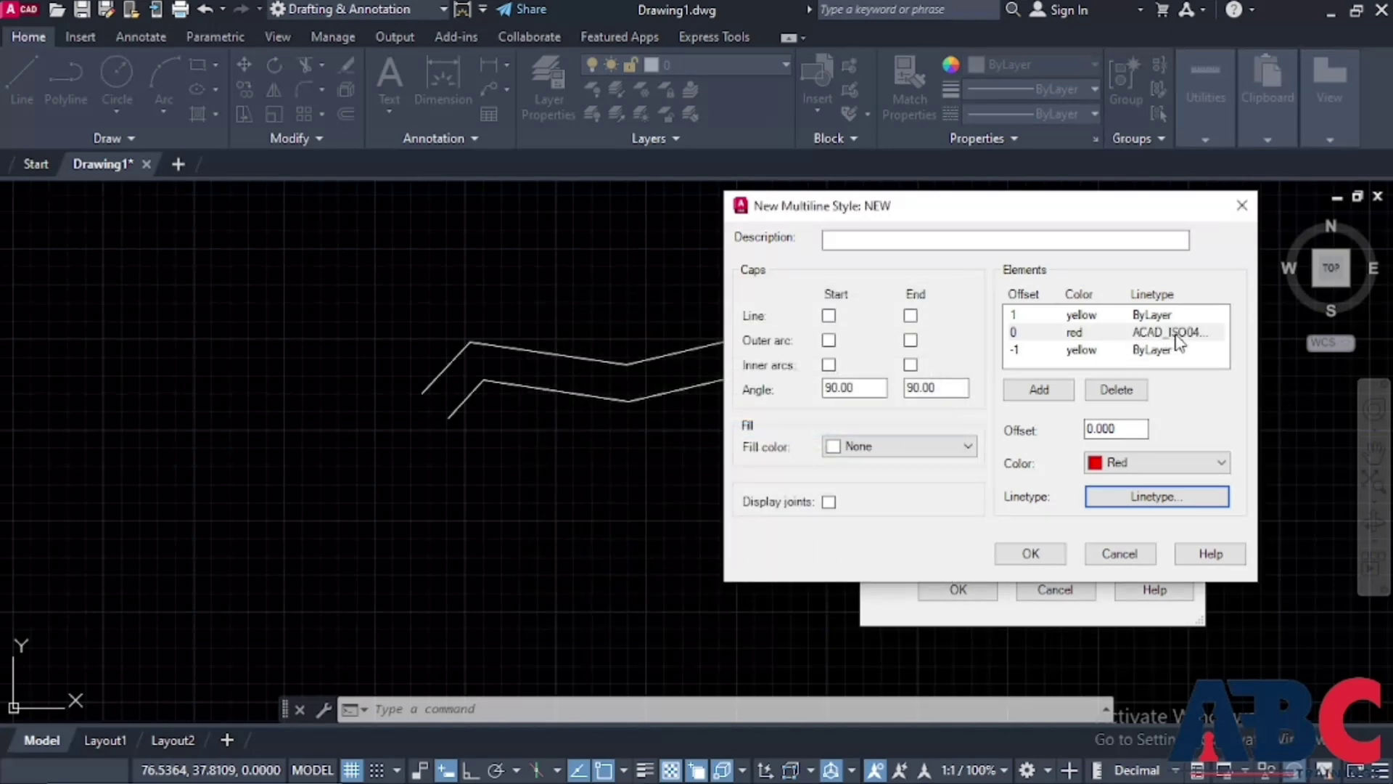
# Accept the settings of the multiline style NEW and make it the current style
pyautogui.click(1049, 557)
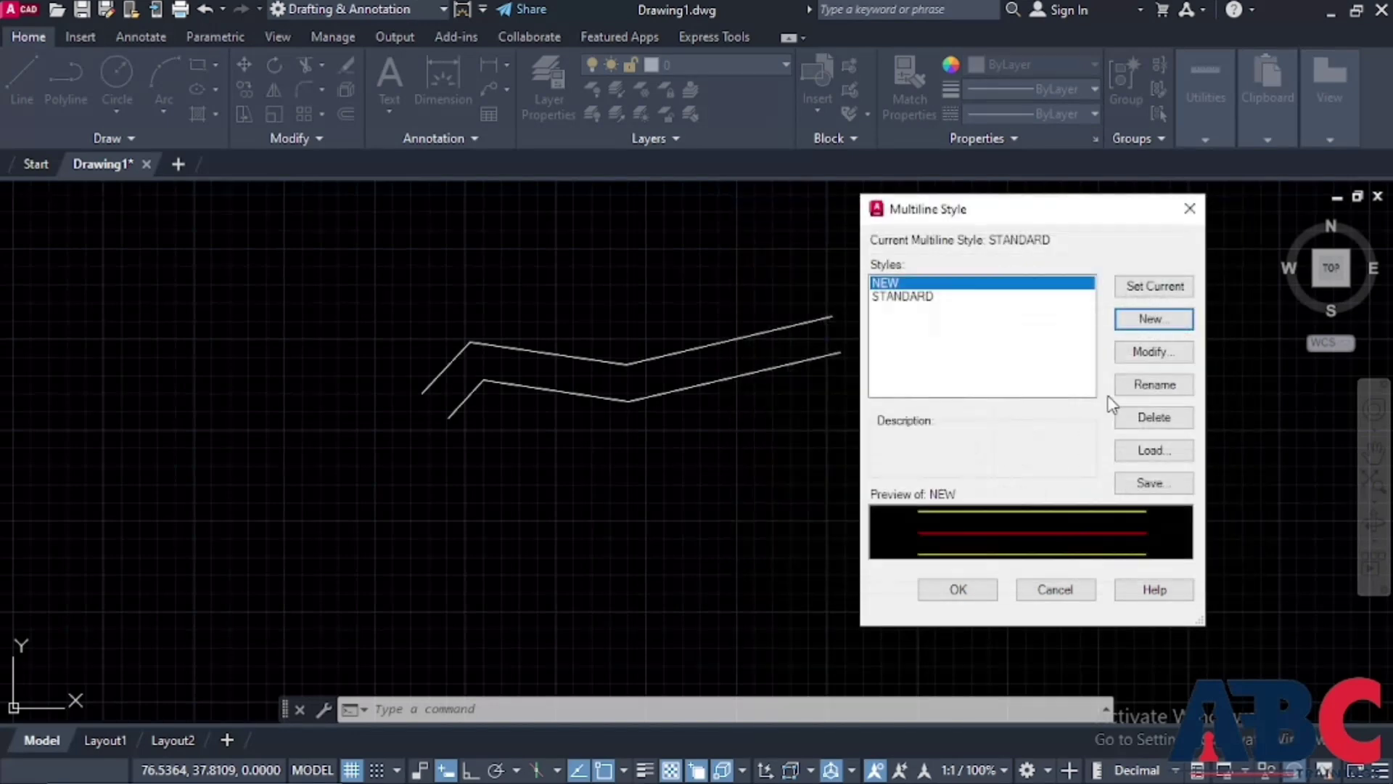
pyautogui.click(1167, 290)
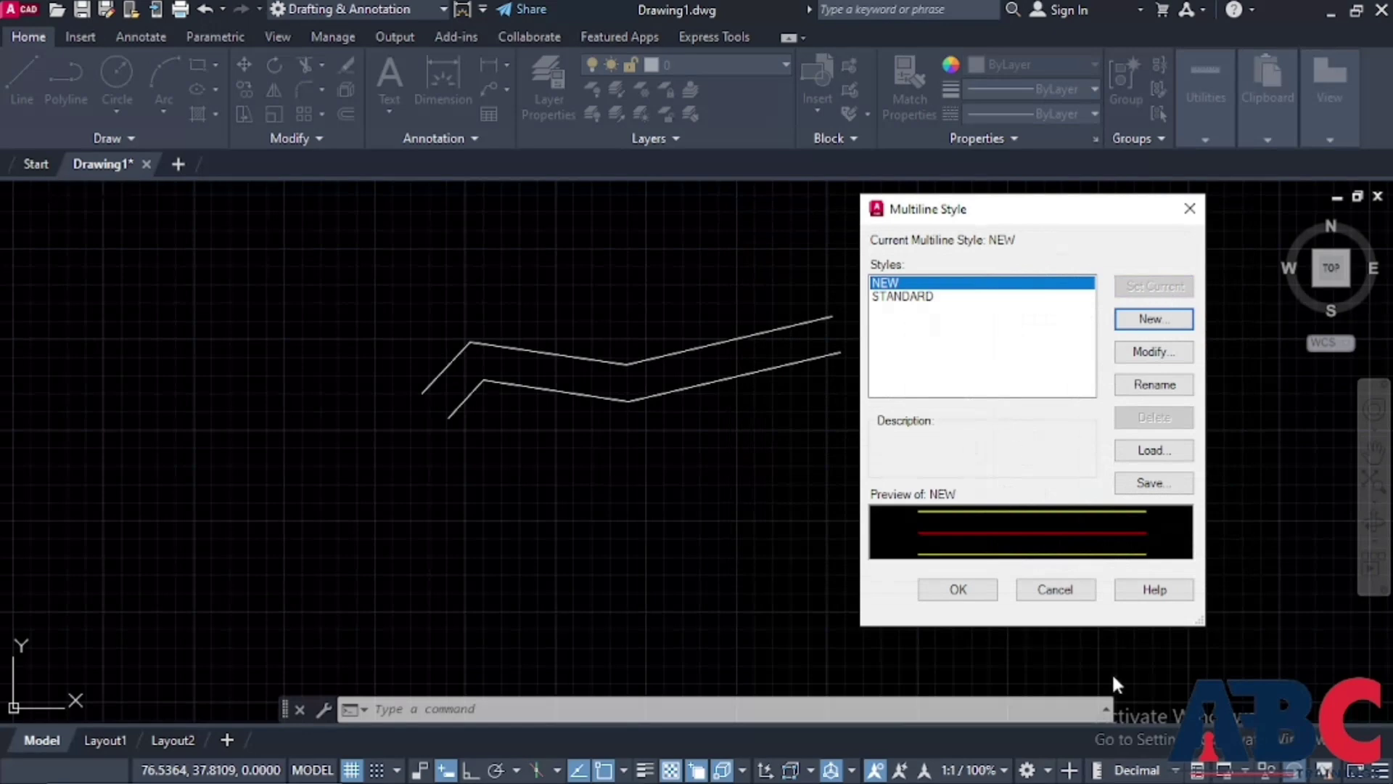
# Close the multiline style settings and draw a large zigzag multiline with many segments in the NEW style
pyautogui.click(971, 591)
pyautogui.scroll(3, 852, 428)
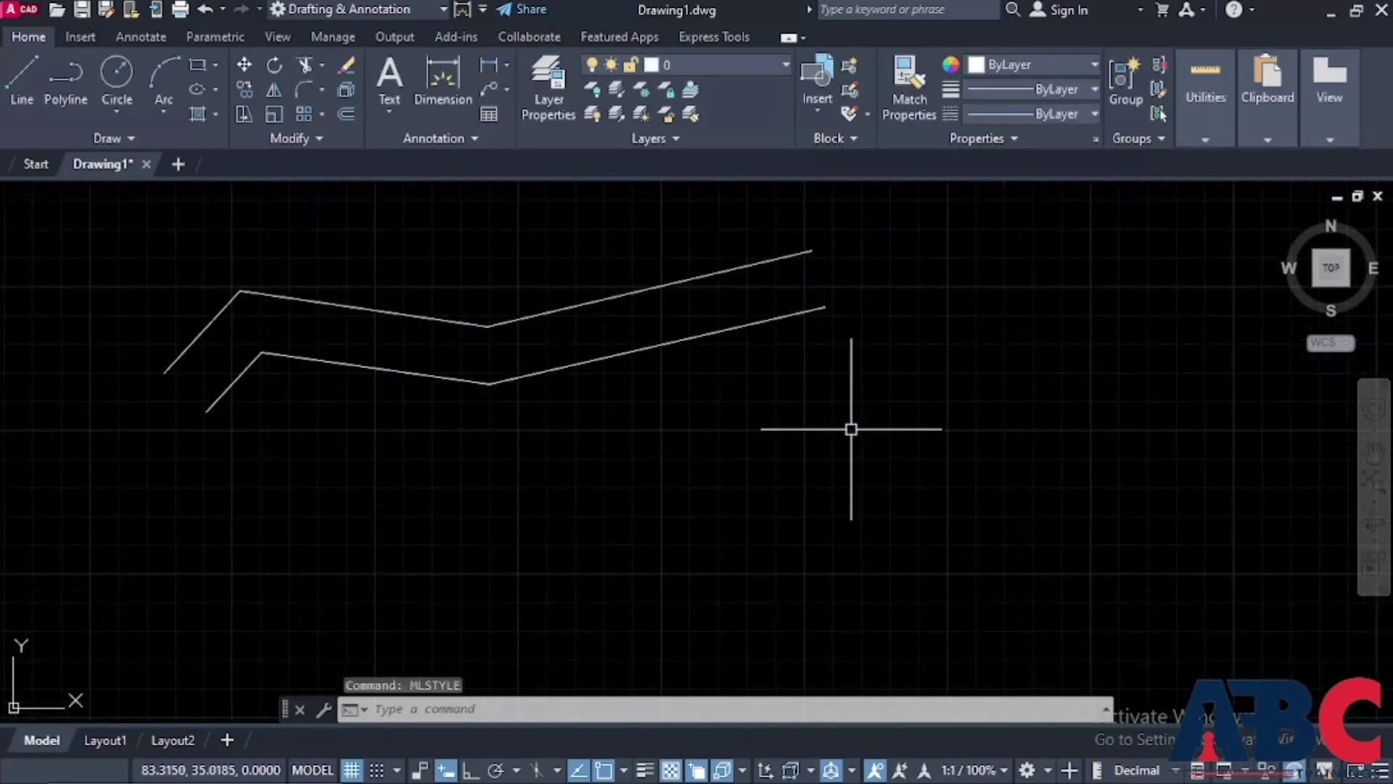
pyautogui.write('ML')
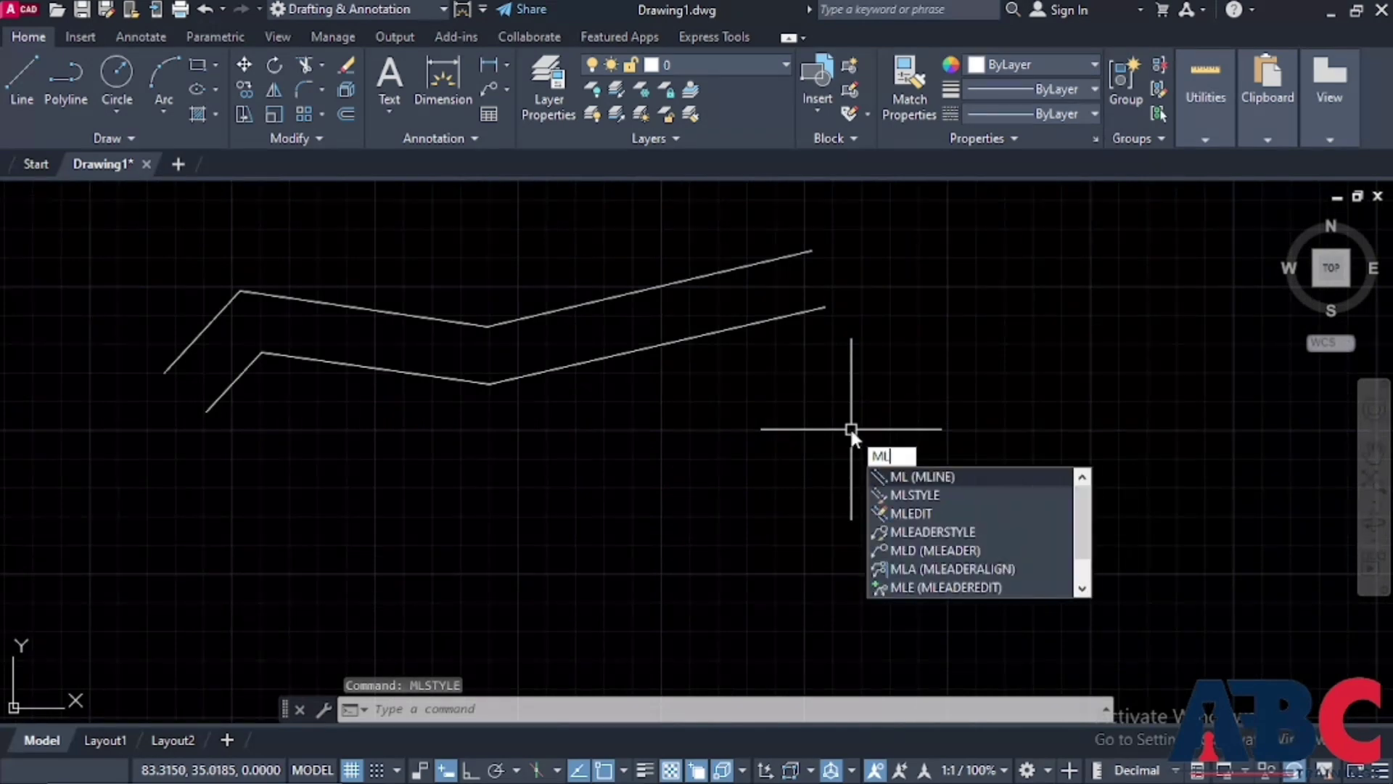
pyautogui.press('Return')
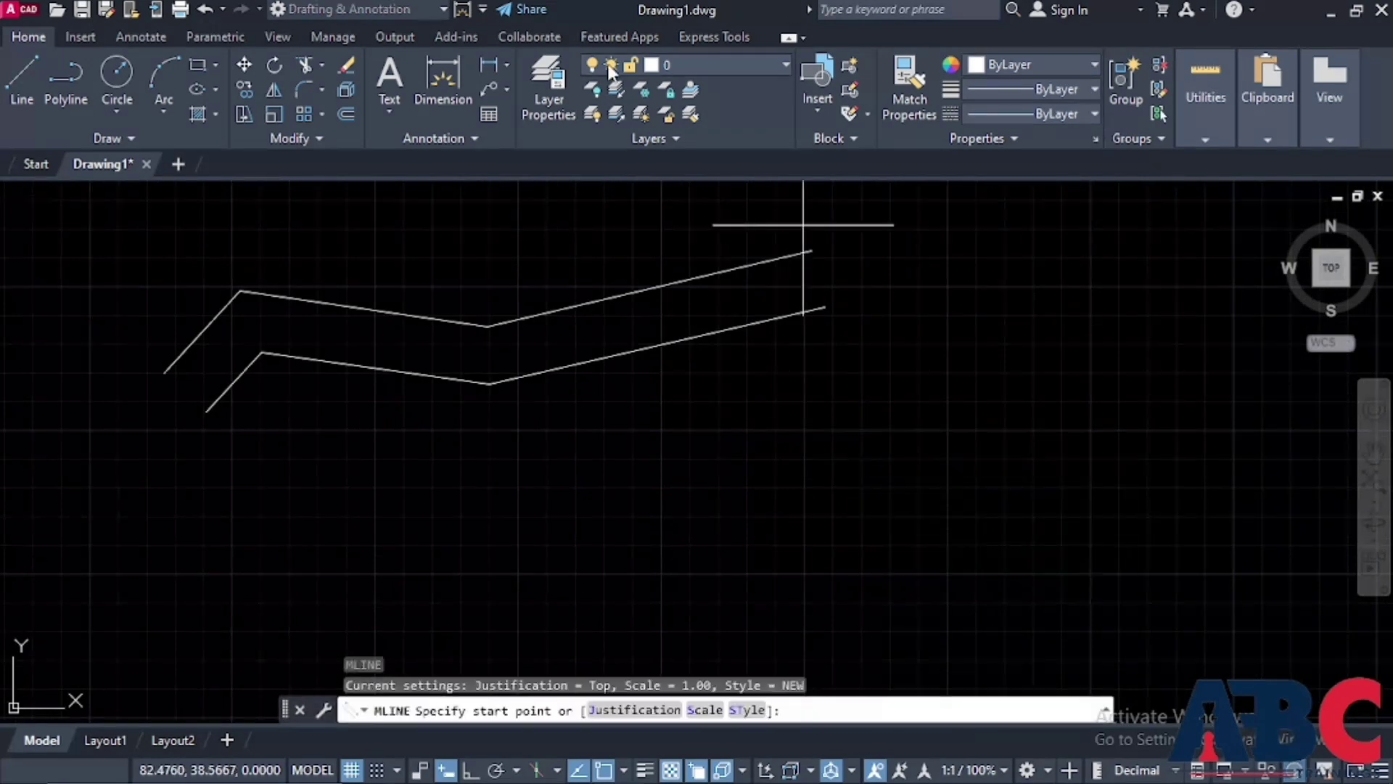
pyautogui.click(434, 468)
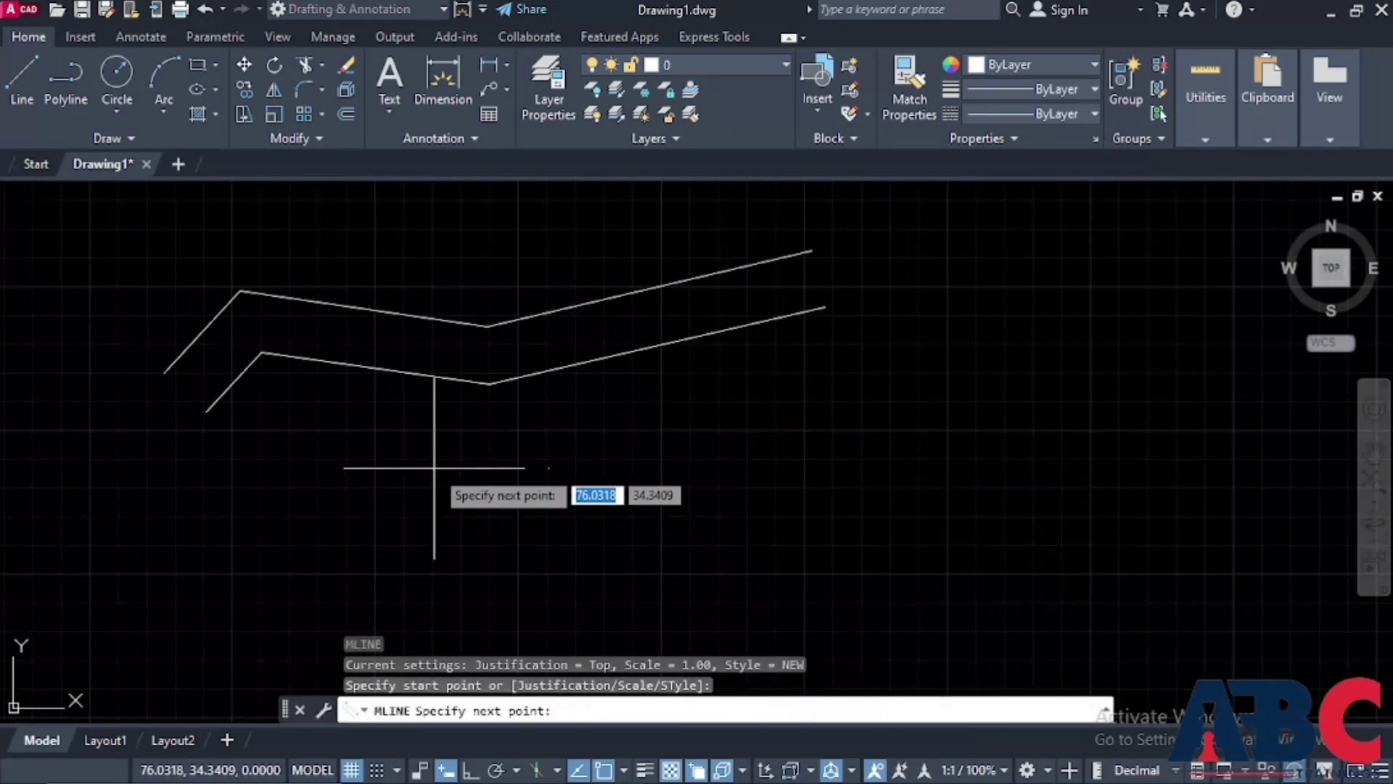
pyautogui.scroll(-5, 621, 416)
pyautogui.click(730, 398)
pyautogui.click(853, 369)
pyautogui.click(1060, 528)
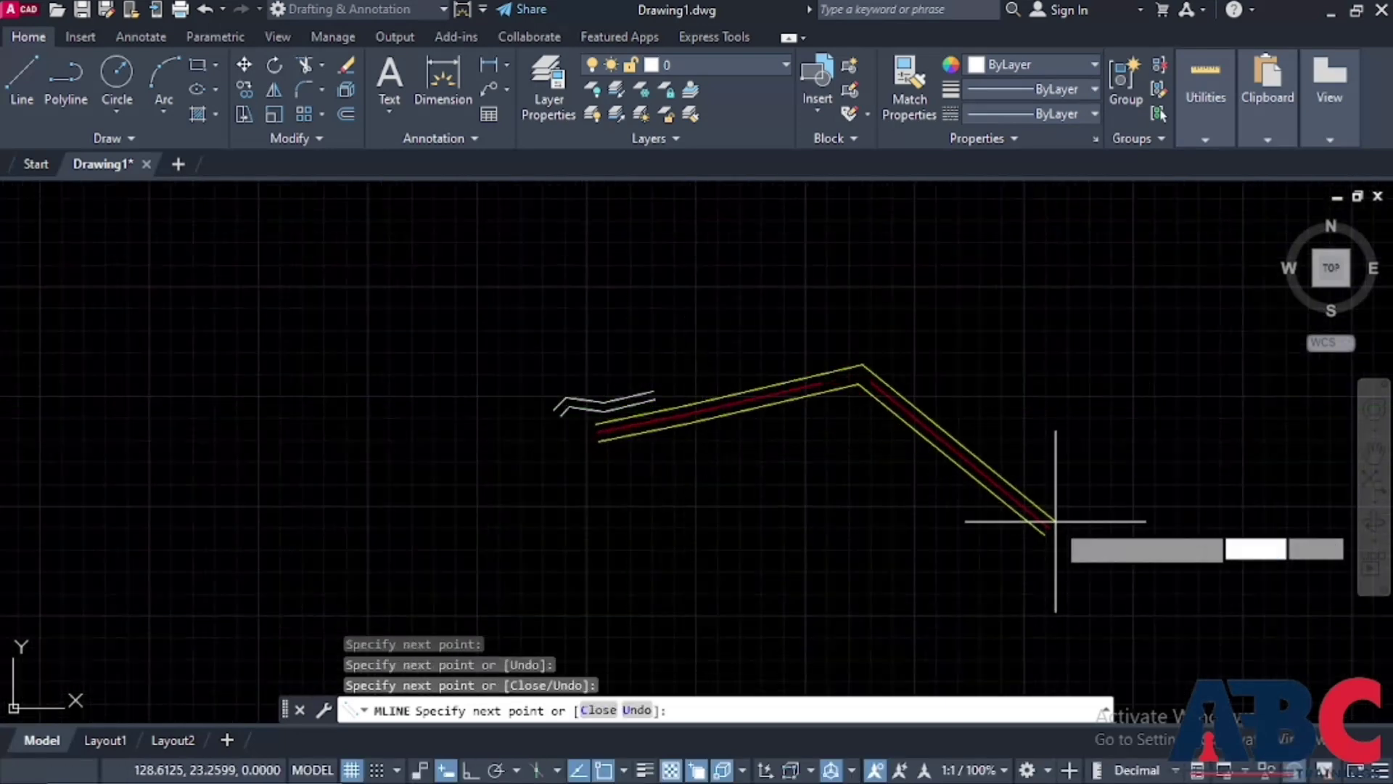
pyautogui.click(1062, 317)
pyautogui.click(725, 224)
pyautogui.click(555, 238)
pyautogui.click(293, 320)
pyautogui.click(693, 448)
pyautogui.click(698, 315)
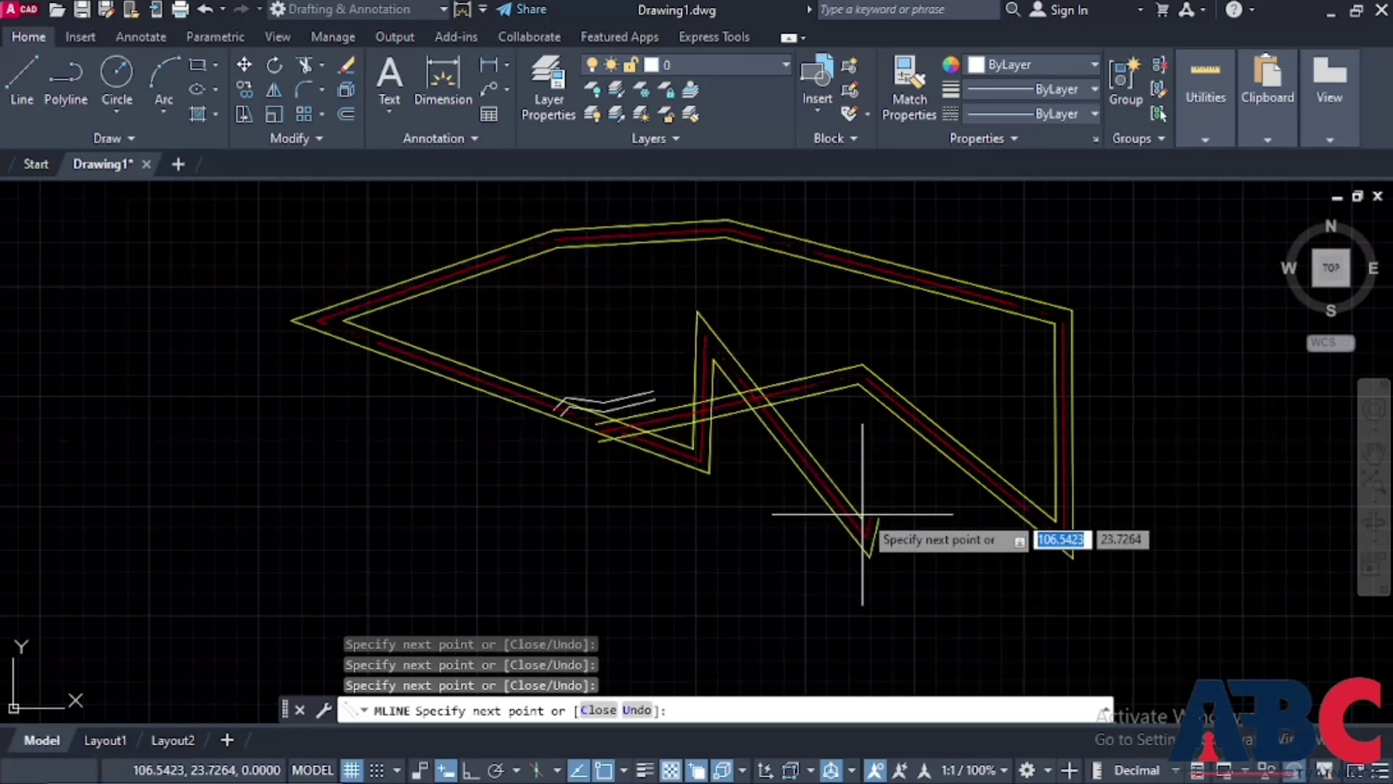
pyautogui.press('Escape')
# Erase both multilines from the drawing
pyautogui.scroll(-4, 715, 311)
pyautogui.scroll(4, 904, 408)
pyautogui.scroll(-4, 904, 408)
pyautogui.moveTo(737, 482)
pyautogui.mouseDown()
pyautogui.moveTo(544, 404)
pyautogui.moveTo(847, 348)
pyautogui.mouseUp()
pyautogui.press('Delete')
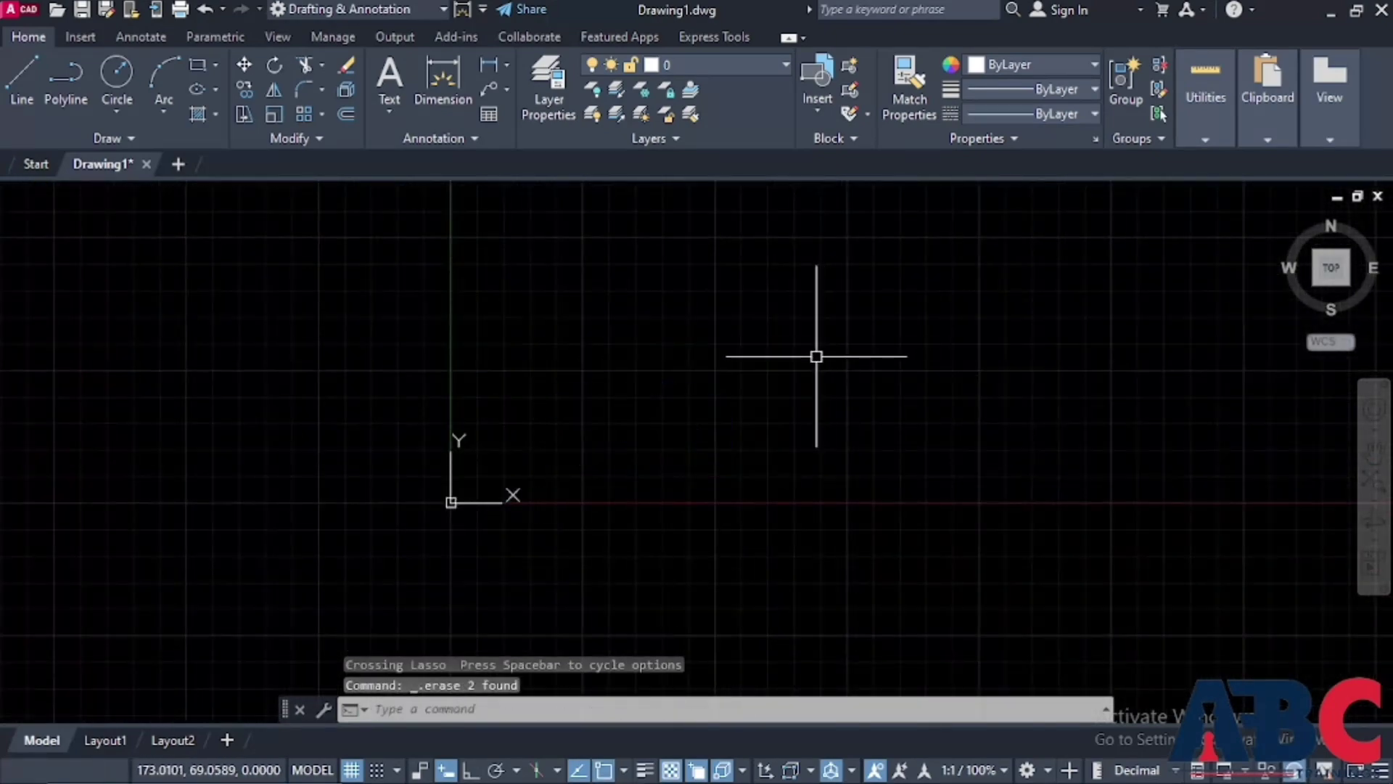
pyautogui.scroll(-5, 425, 513)
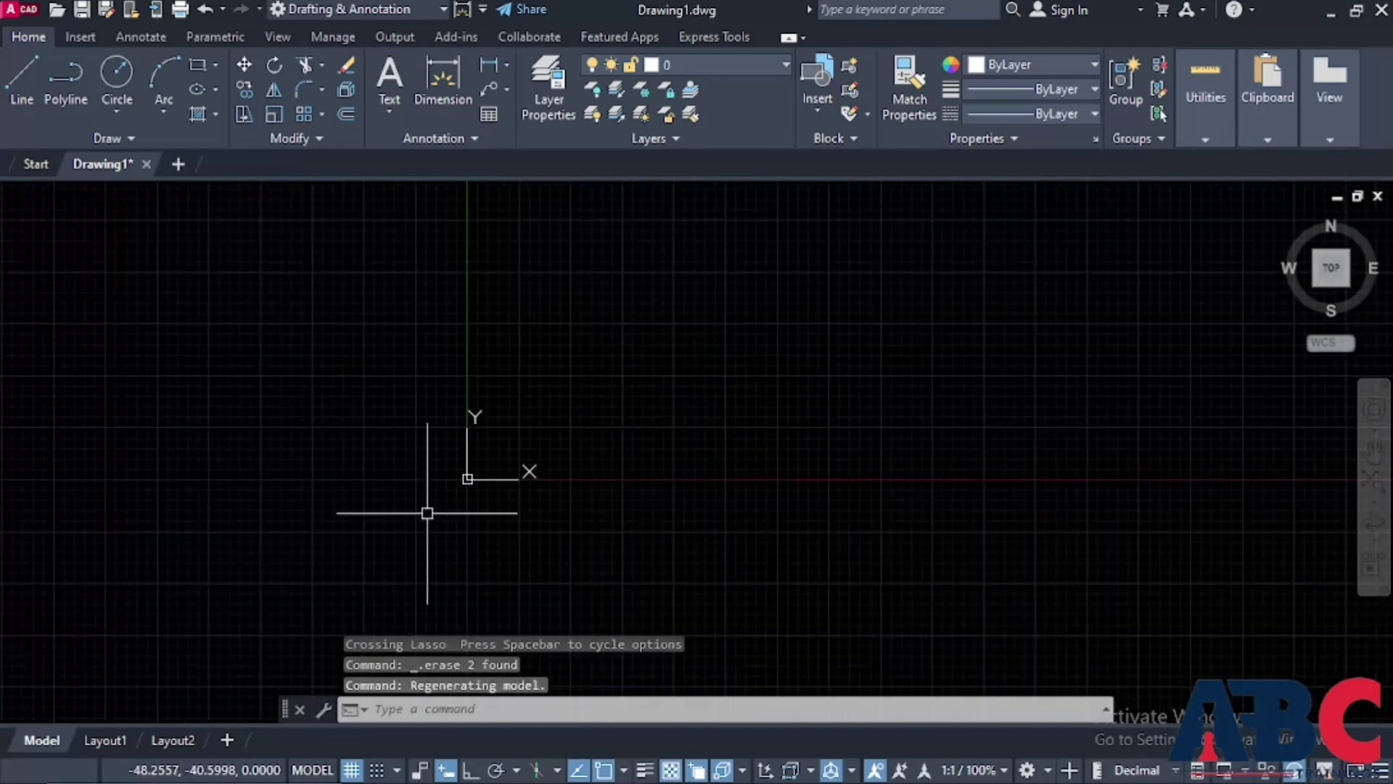
# Make STANDARD the current multiline style
pyautogui.write('MLST')
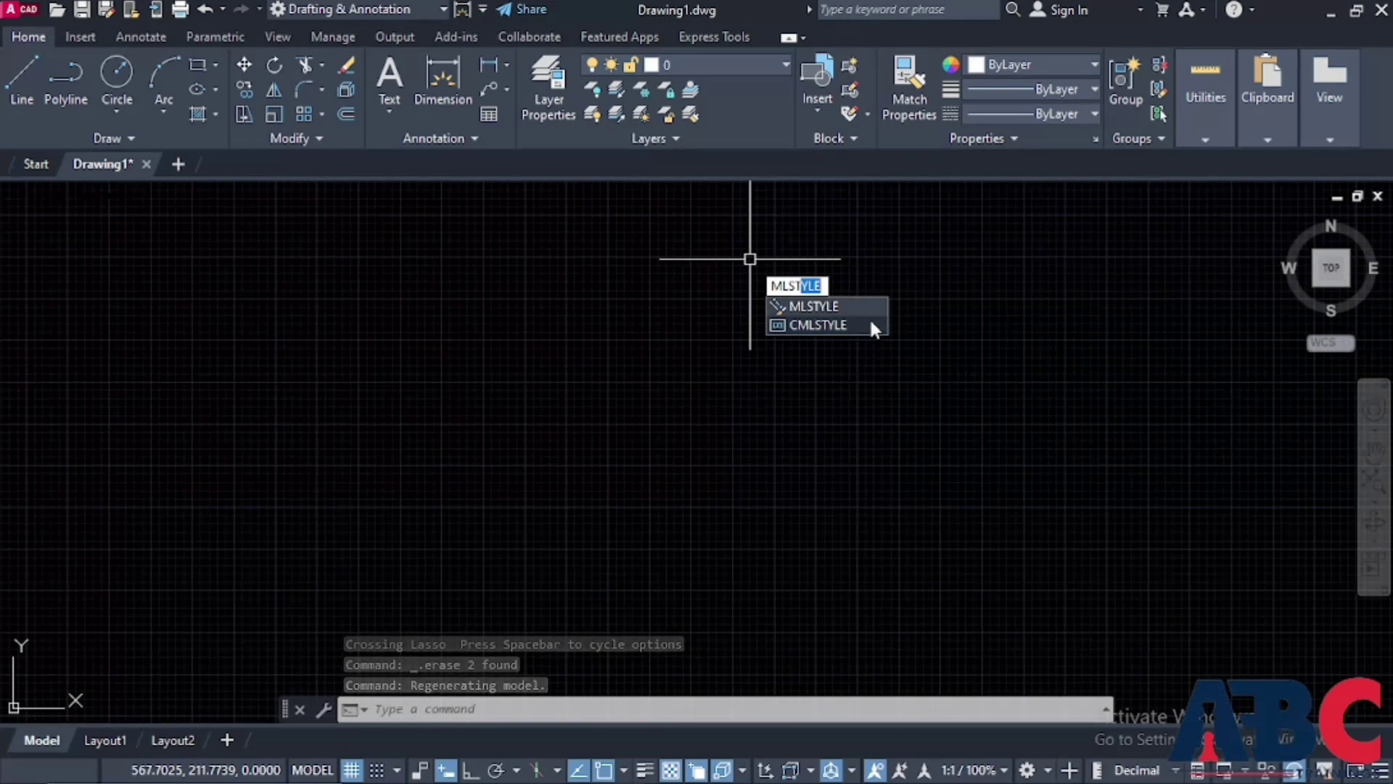
pyautogui.click(812, 305)
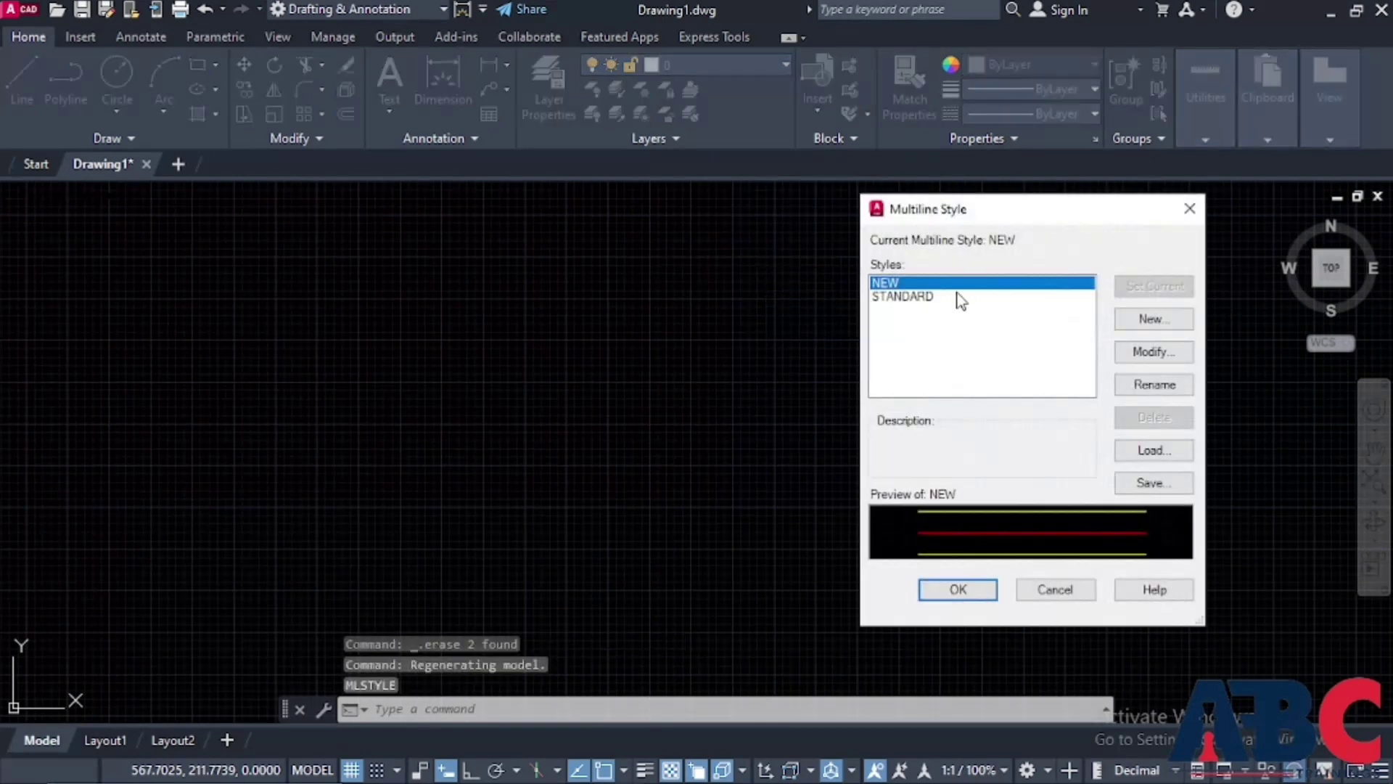
pyautogui.click(962, 296)
pyautogui.click(1138, 290)
pyautogui.click(964, 592)
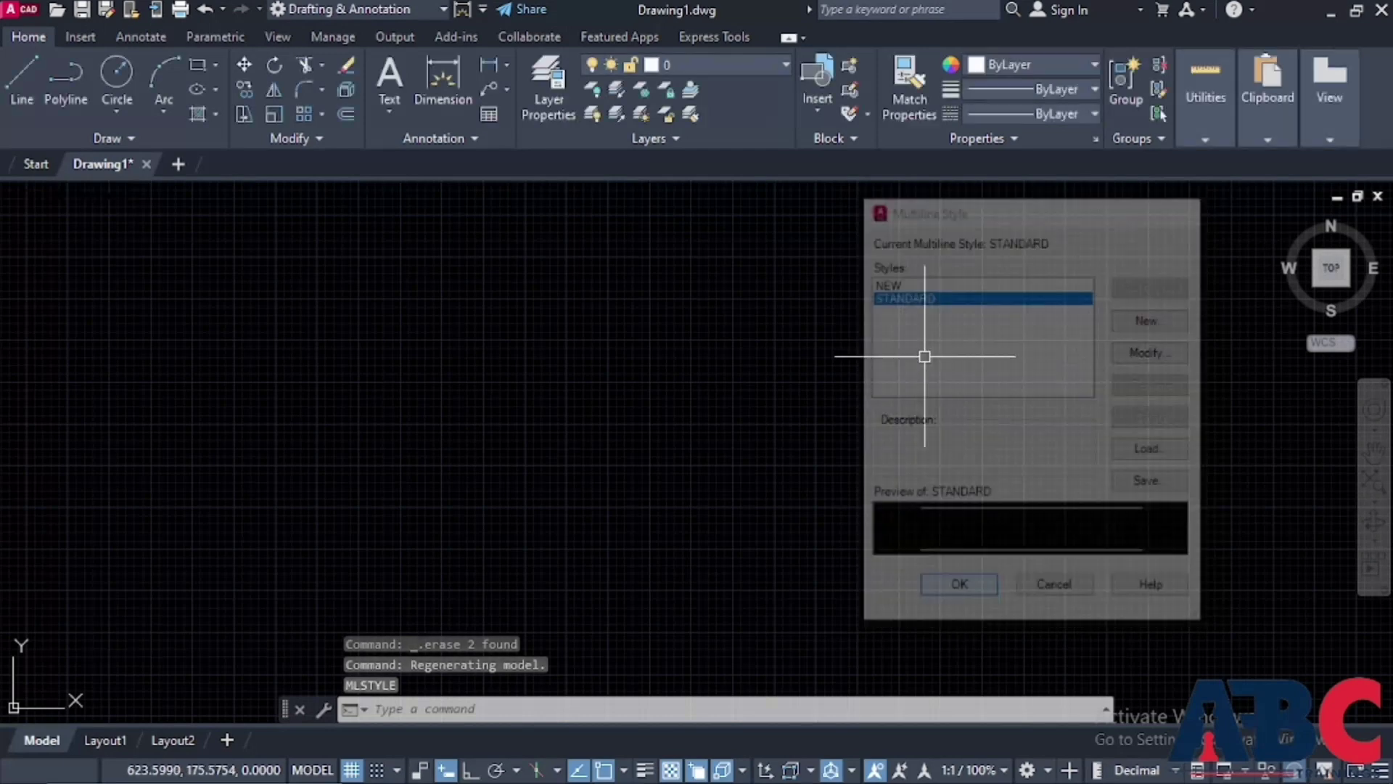
# Draw a short horizontal multiline and a nearly vertical one crossing it at its middle, both in the STANDARD style
pyautogui.write('ML')
pyautogui.press('Return')
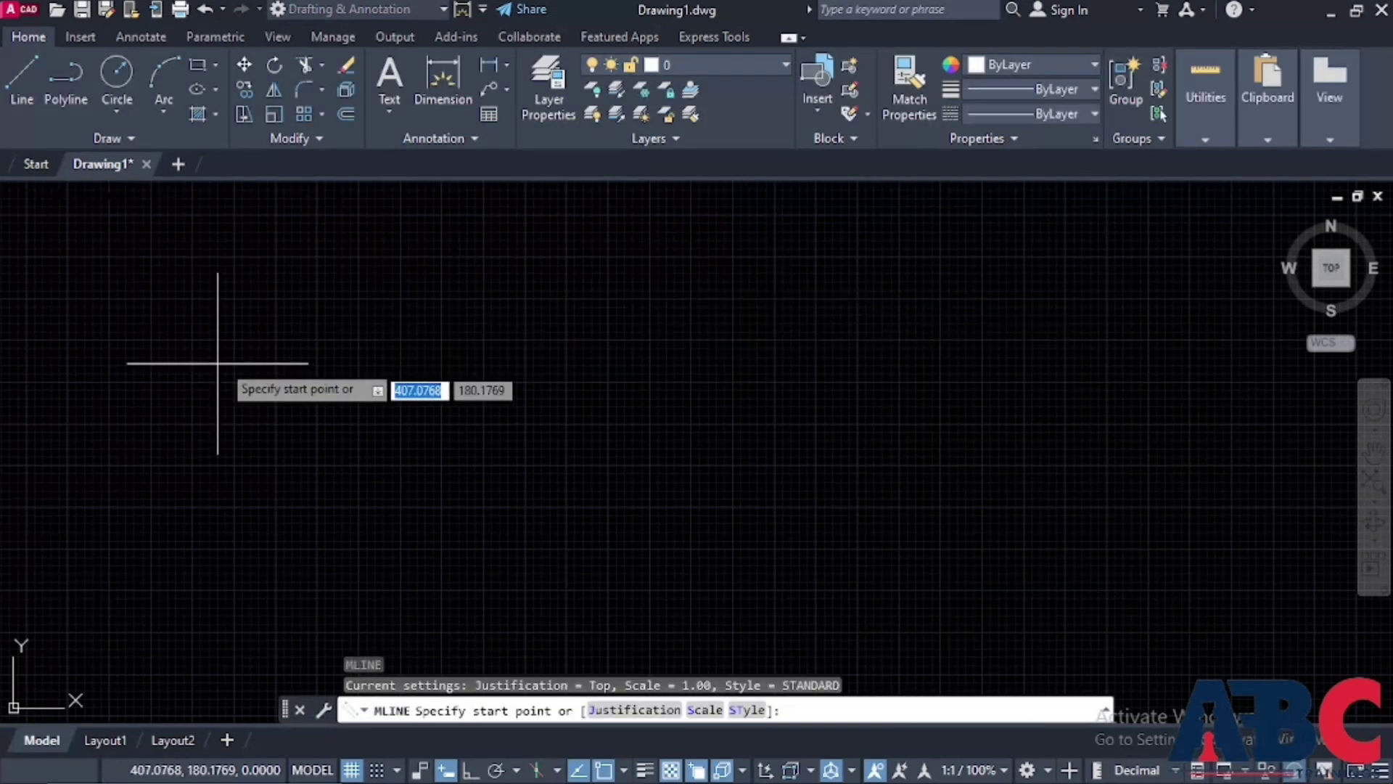
pyautogui.click(247, 320)
pyautogui.click(385, 320)
pyautogui.press('Escape')
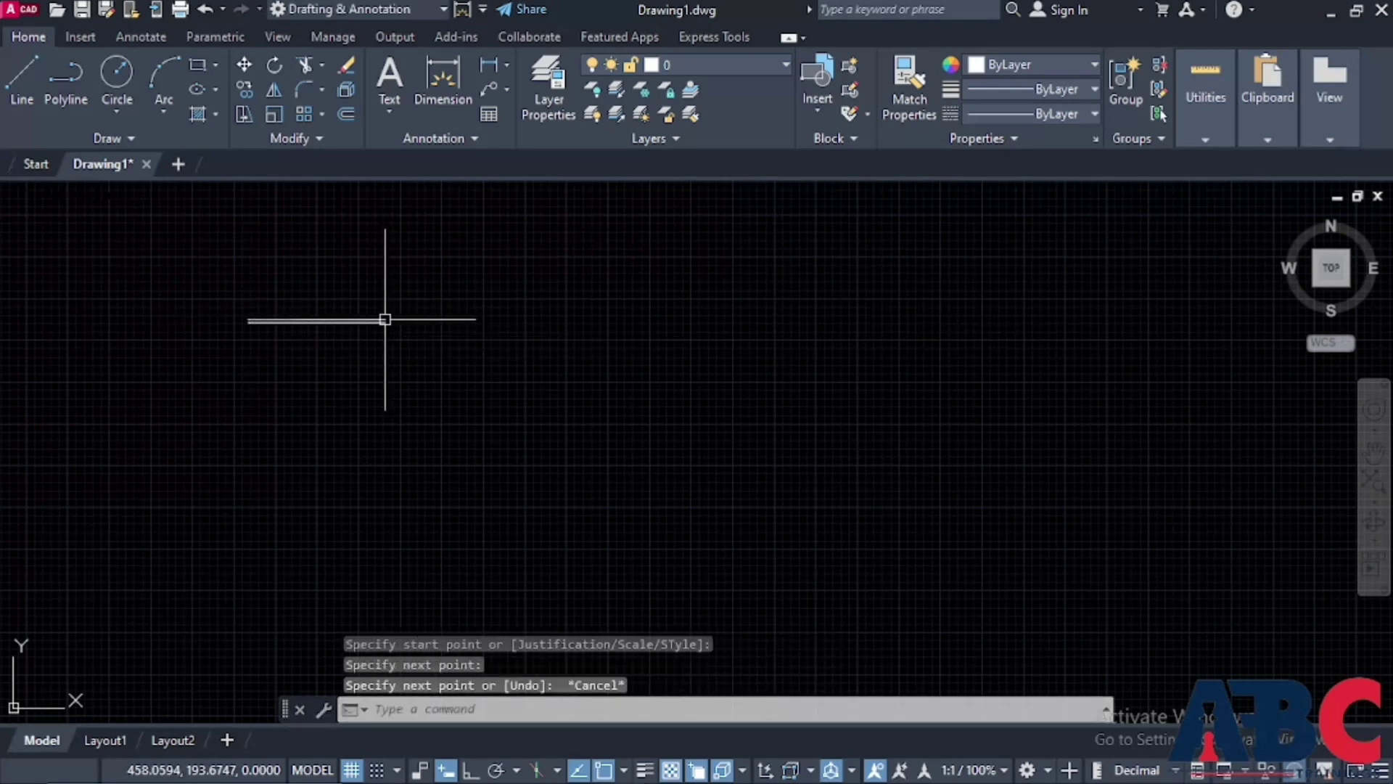
pyautogui.press('Return')
pyautogui.click(311, 288)
pyautogui.click(315, 379)
pyautogui.press('Escape')
# Draw a second crossing pair to the right of the first: a slightly sloping multiline and a steep diagonal one across it
pyautogui.press('Return')
pyautogui.click(572, 327)
pyautogui.click(703, 337)
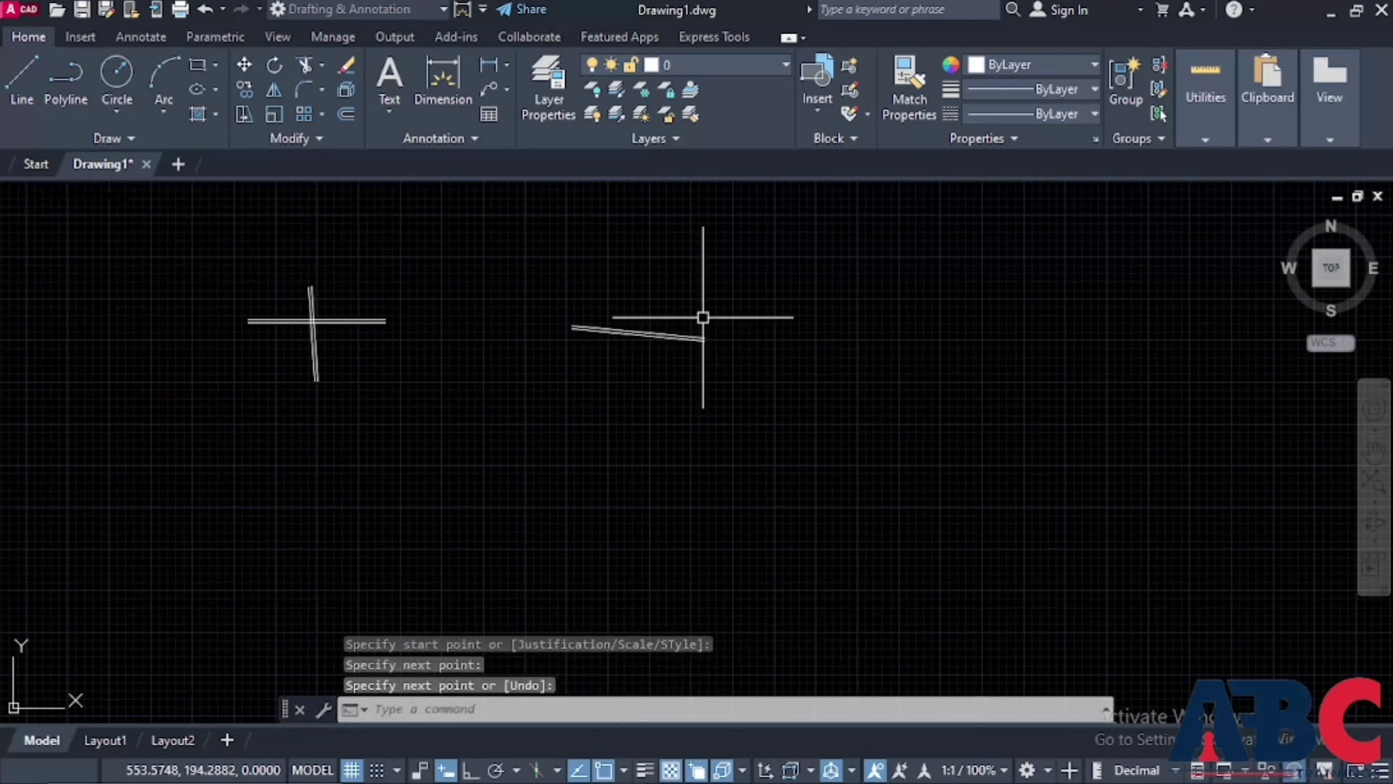
pyautogui.press('Escape')
pyautogui.press('Return')
pyautogui.click(653, 291)
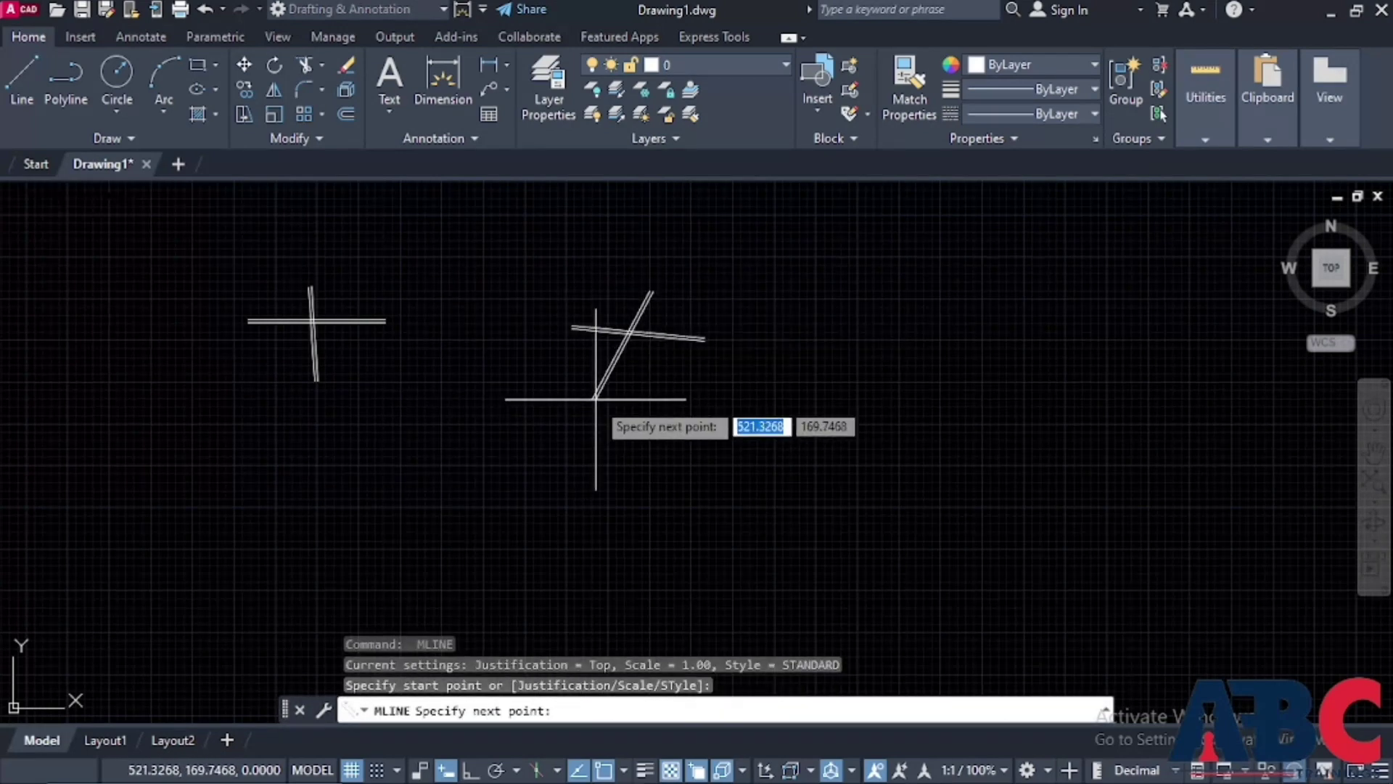
pyautogui.click(593, 398)
pyautogui.press('Escape')
# Draw a third crossing pair further right, with a horizontal multiline and a nearly vertical one through it
pyautogui.press('Return')
pyautogui.click(799, 342)
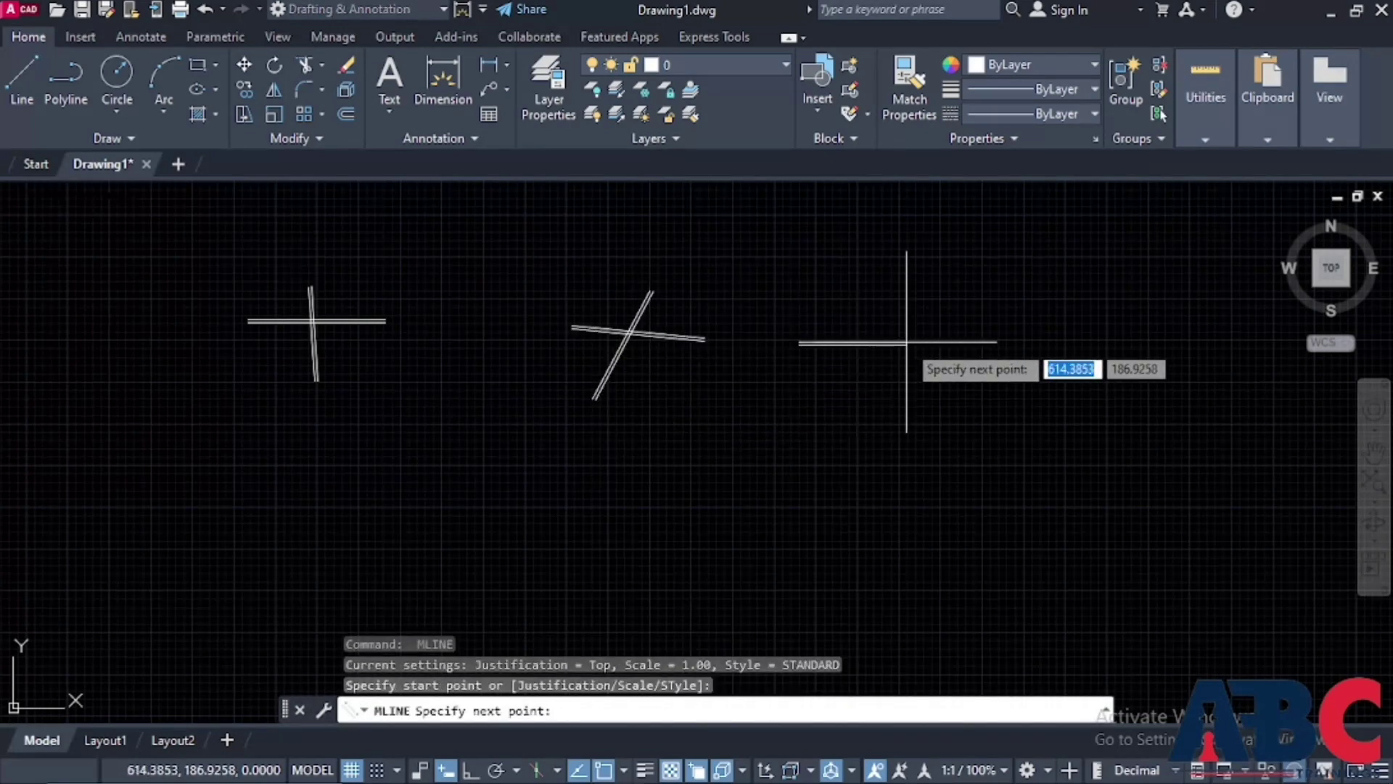
pyautogui.click(907, 342)
pyautogui.press('Escape')
pyautogui.press('Return')
pyautogui.click(847, 306)
pyautogui.click(837, 415)
pyautogui.press('Escape')
# Draw a fourth, X-shaped pair to the right of the third from two diagonal multilines crossing each other
pyautogui.press('Return')
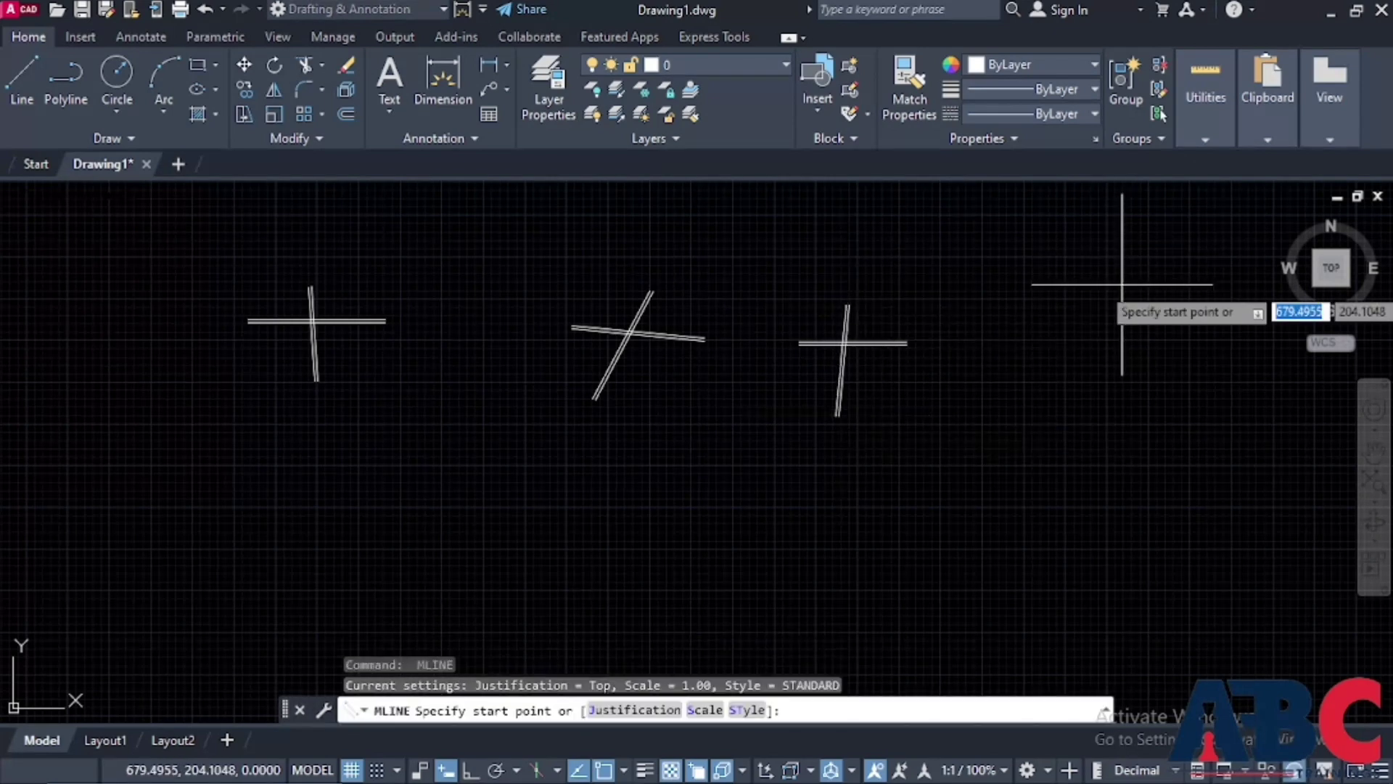
pyautogui.click(1103, 291)
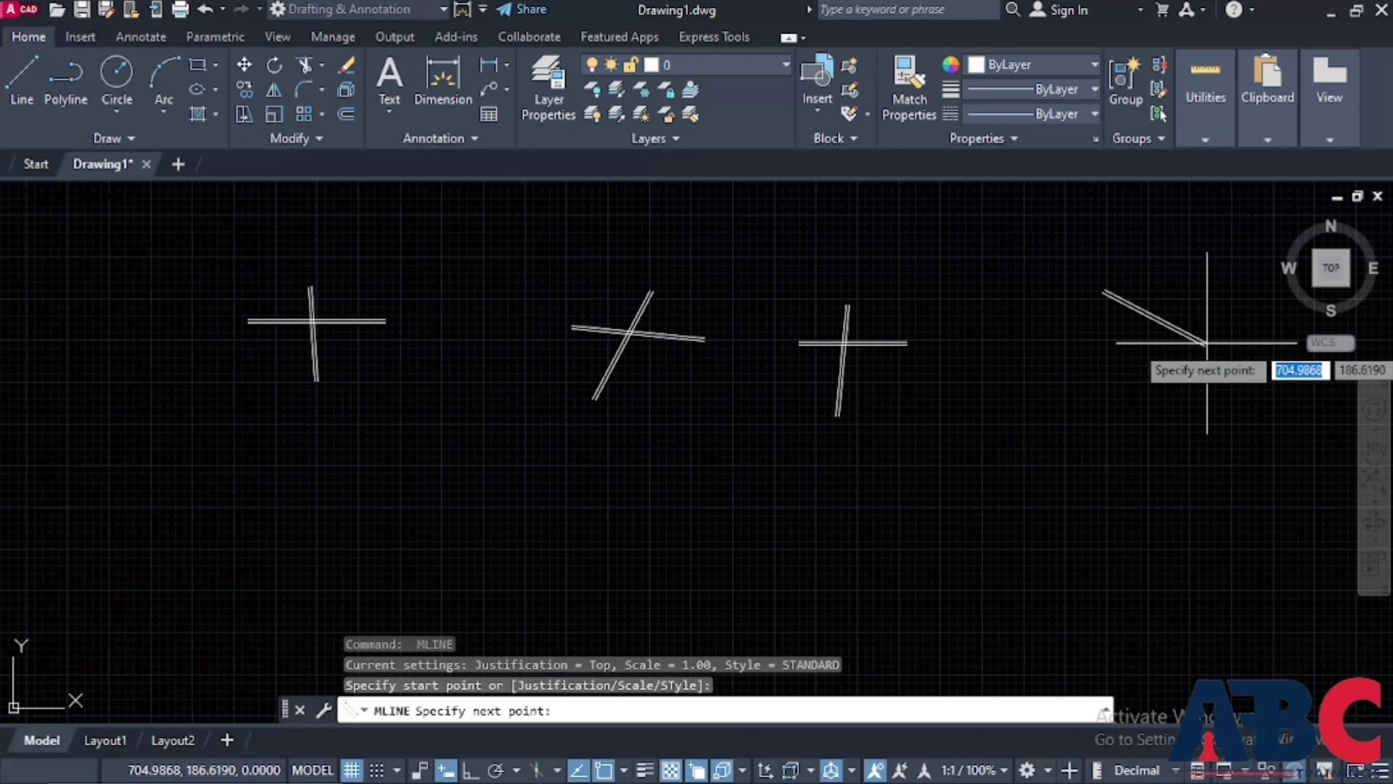
pyautogui.click(1205, 341)
pyautogui.press('Escape')
pyautogui.press('Return')
pyautogui.click(1194, 273)
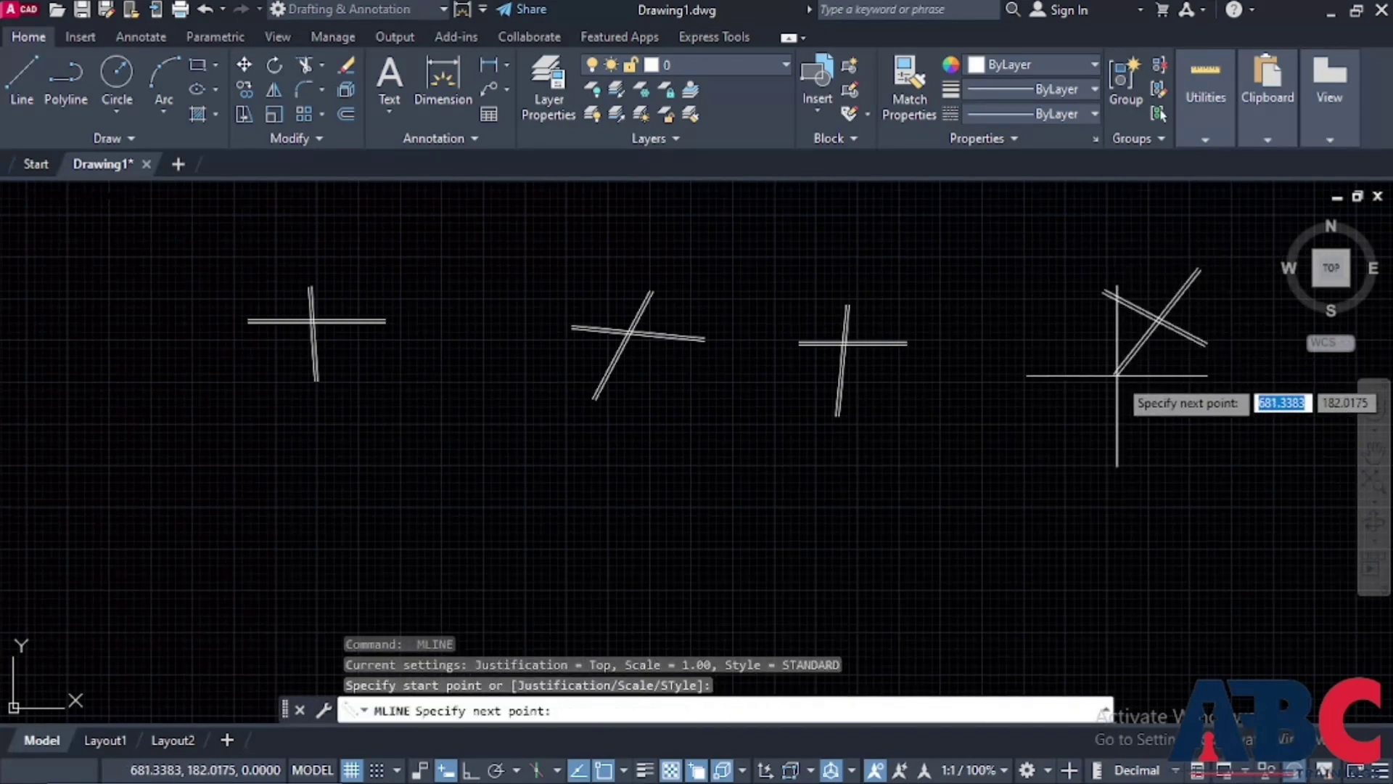
pyautogui.click(1092, 391)
pyautogui.press('Escape')
# Apply the Closed Cross multiline edit to the first pair, choosing the horizontal multiline first and the nearly vertical one second
pyautogui.scroll(-4, 864, 370)
pyautogui.scroll(4, 679, 354)
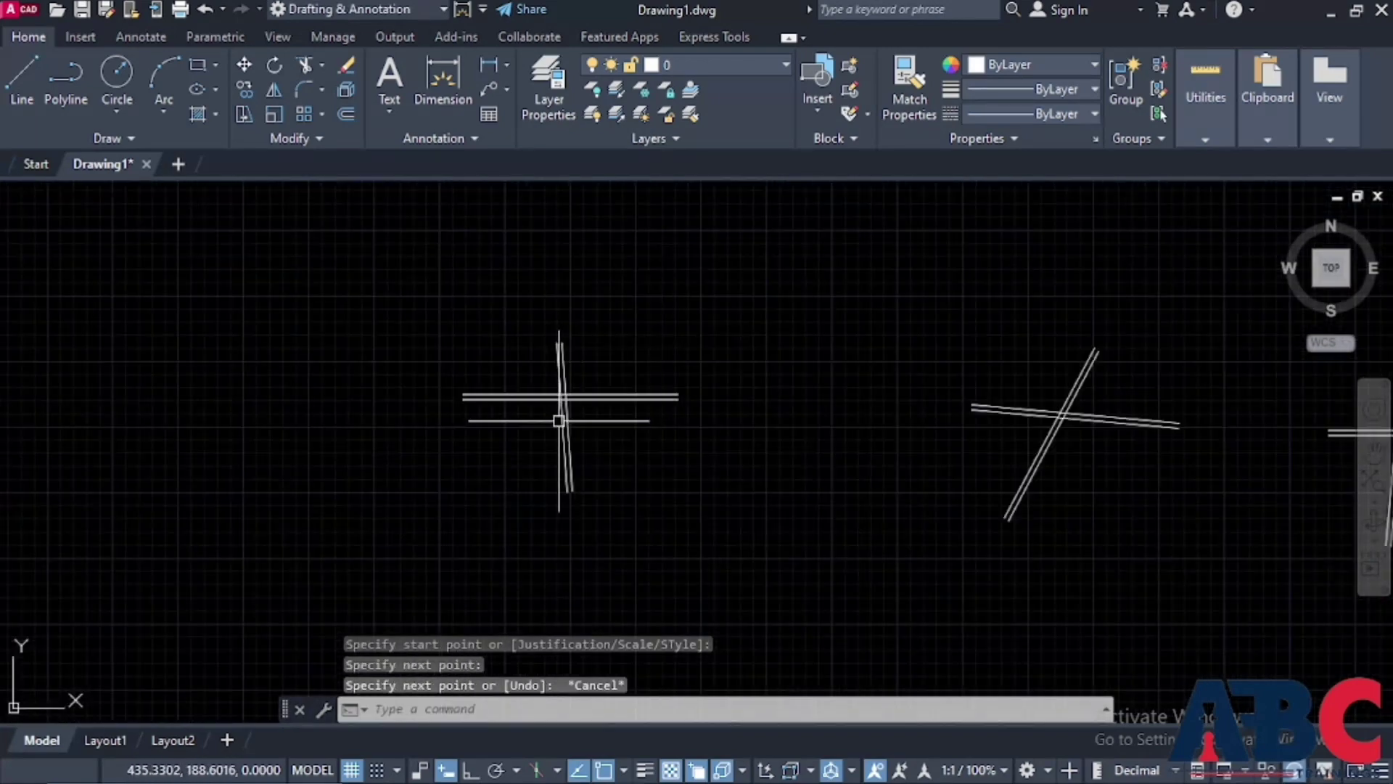
pyautogui.scroll(-2, 560, 410)
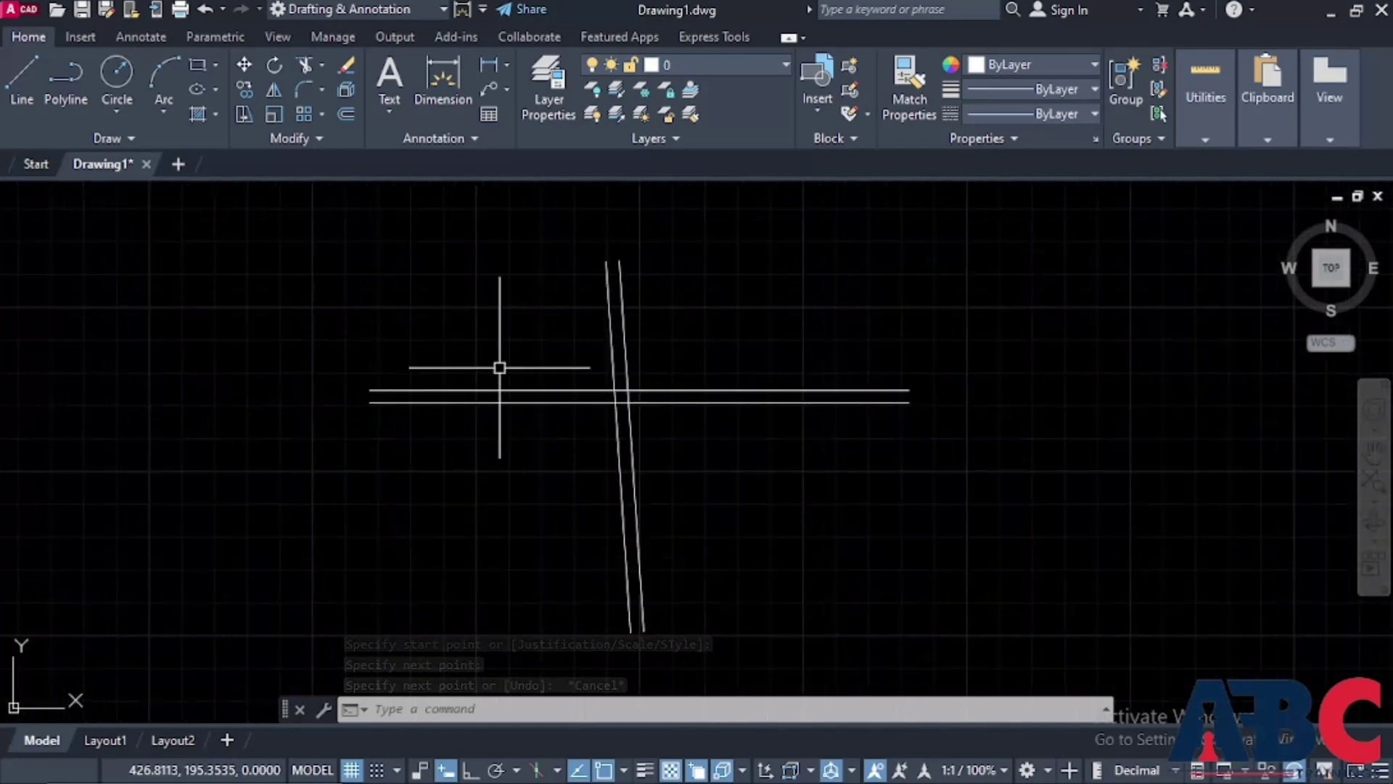
pyautogui.write('ML')
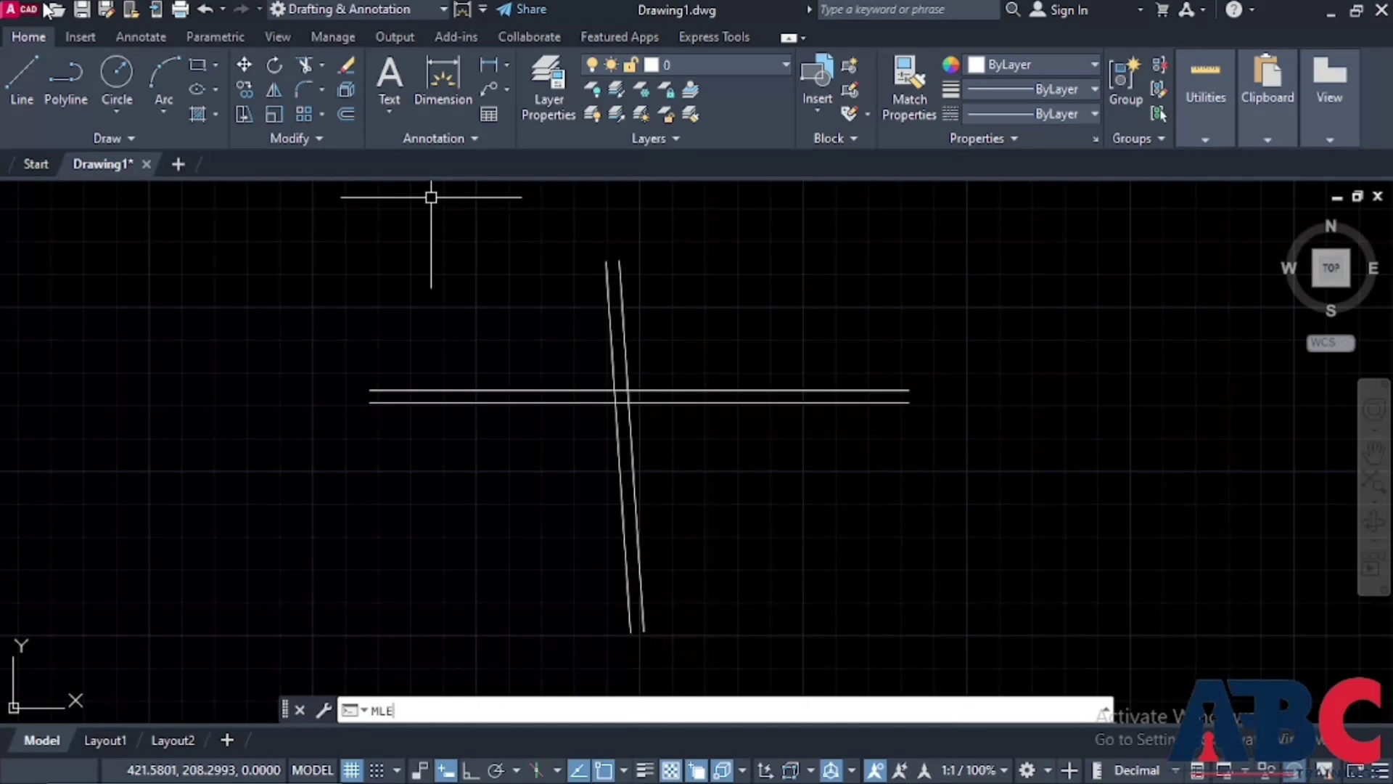
pyautogui.press('Escape')
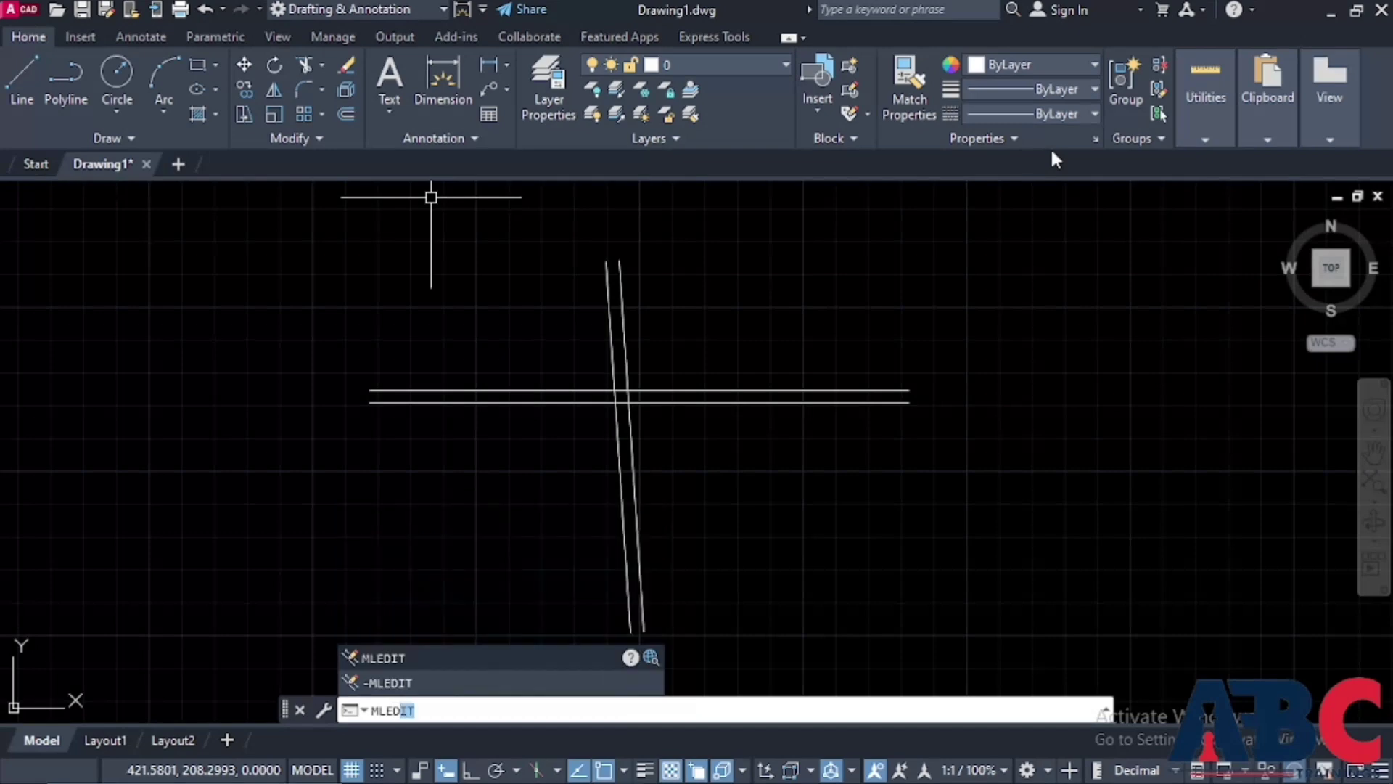
pyautogui.press('Return')
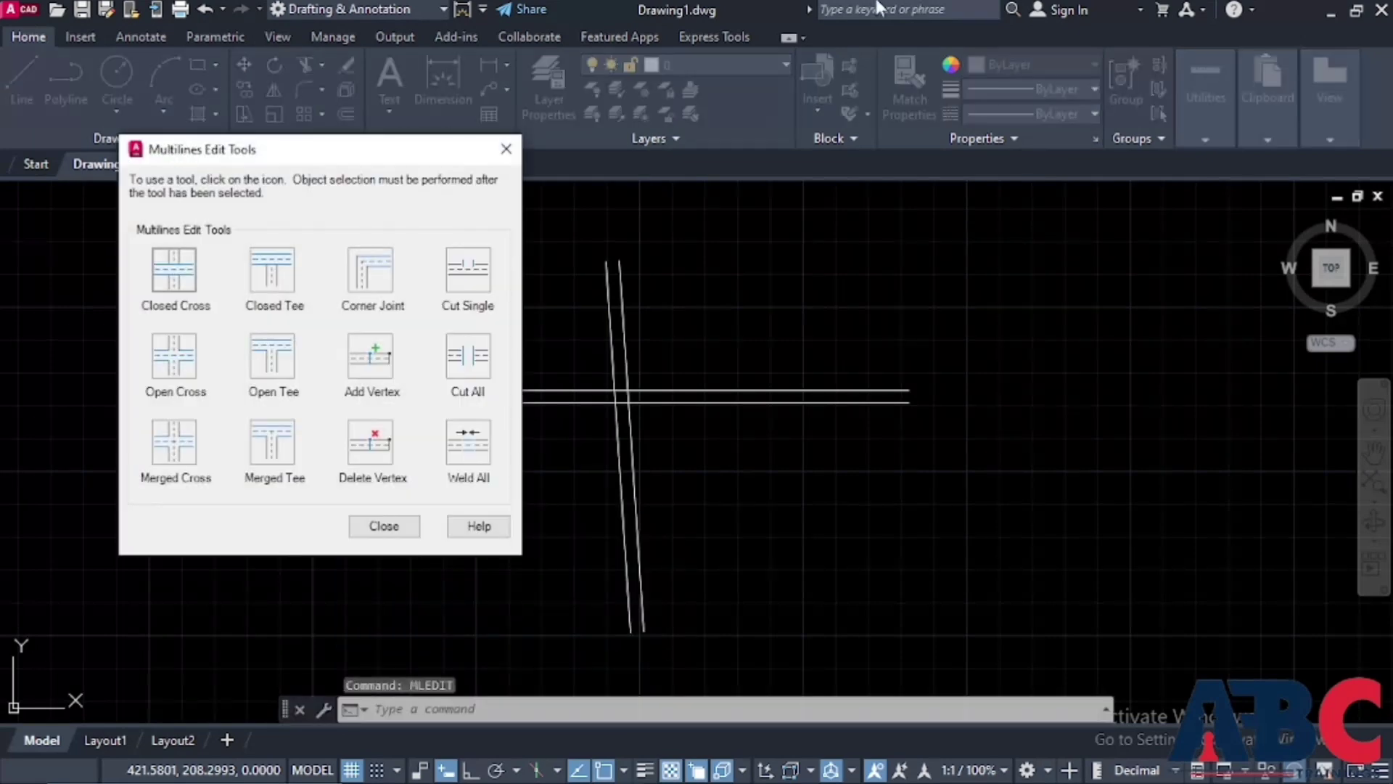
pyautogui.moveTo(315, 160); pyautogui.dragTo(946, 217)
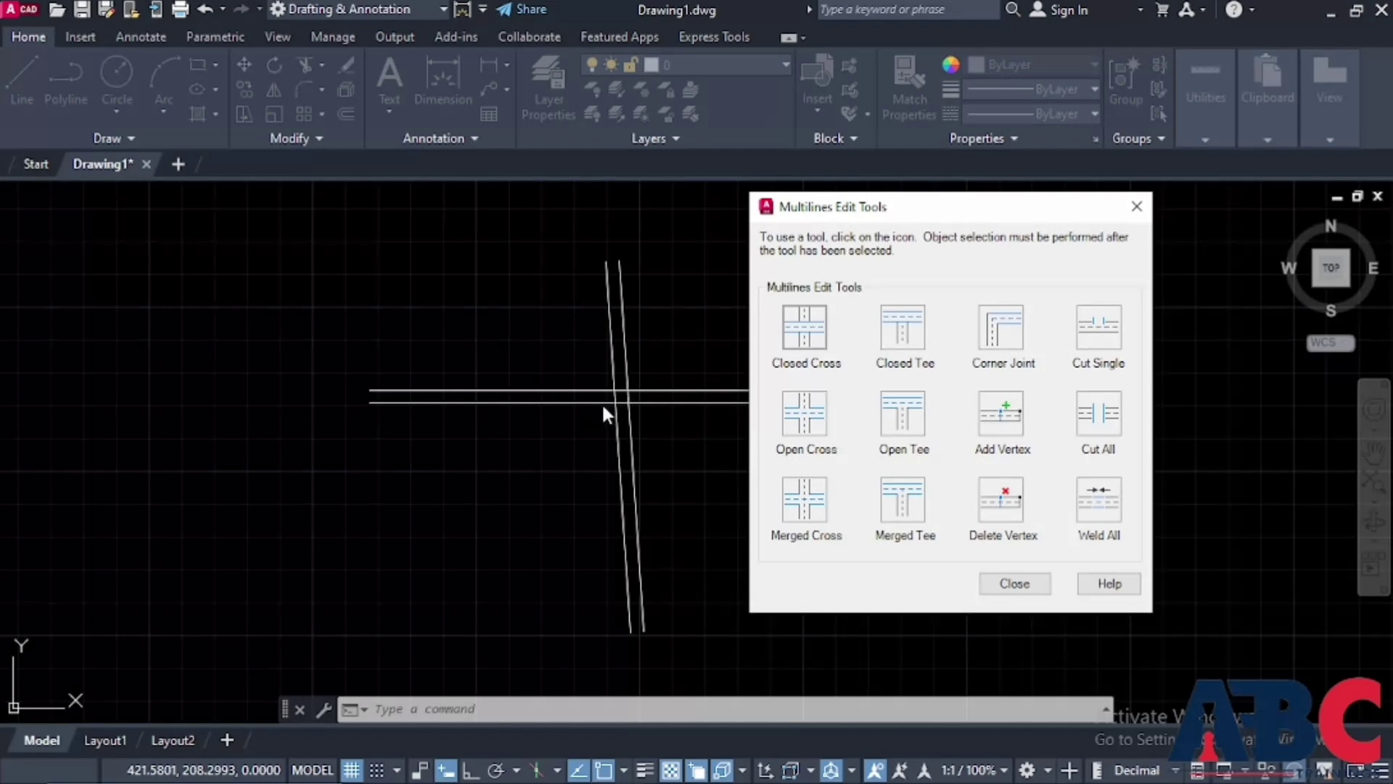
pyautogui.click(808, 340)
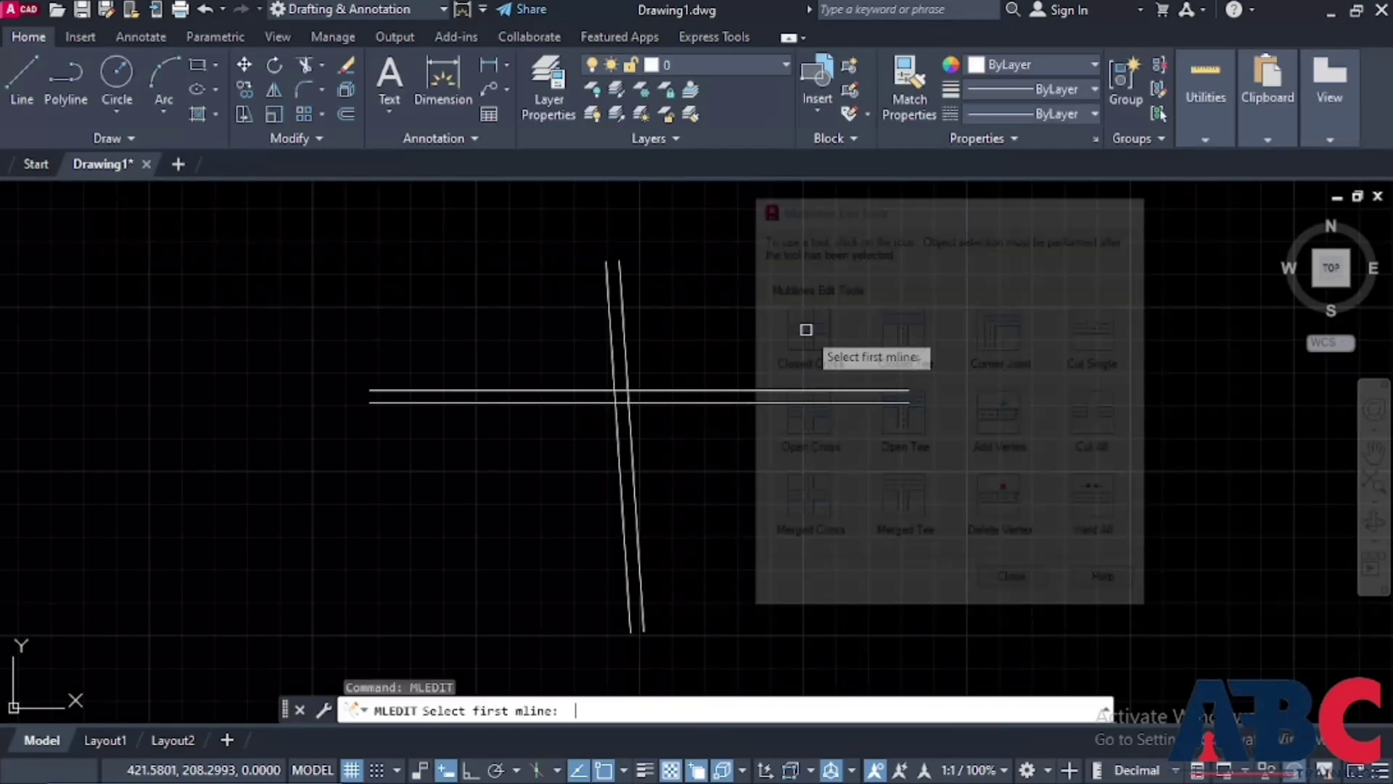
pyautogui.scroll(5, 625, 414)
pyautogui.click(631, 413)
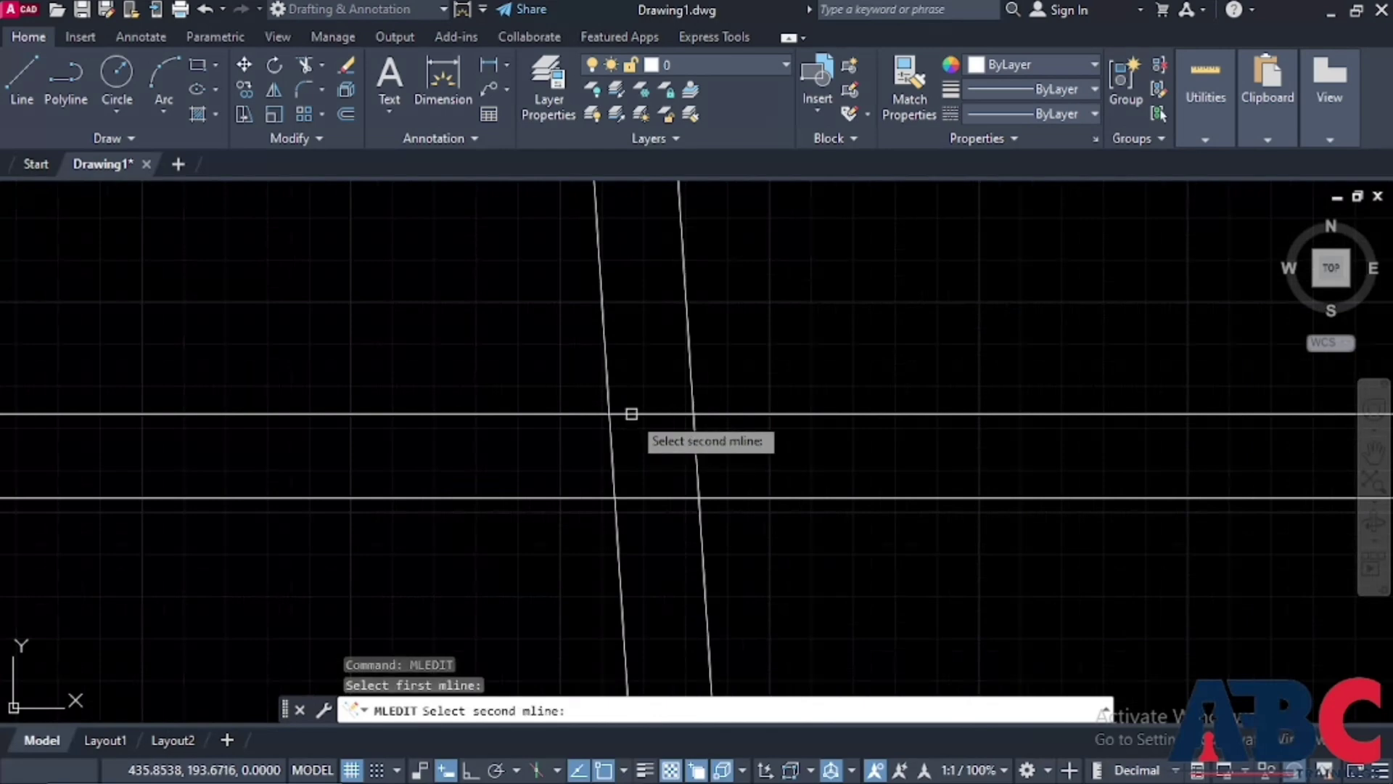
pyautogui.click(614, 465)
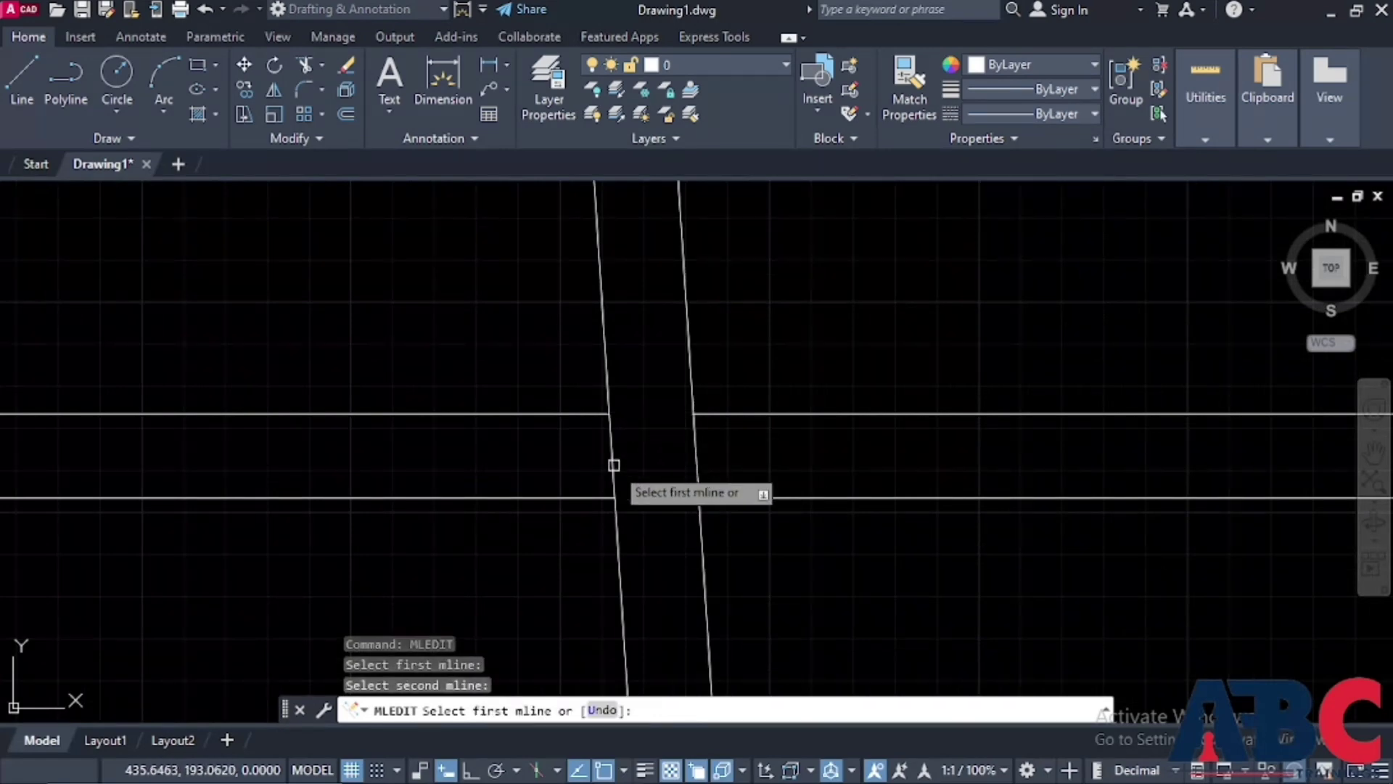
pyautogui.scroll(-6, 642, 439)
pyautogui.scroll(3, 632, 435)
pyautogui.scroll(-6, 554, 423)
pyautogui.scroll(-3, 563, 428)
pyautogui.scroll(3, 838, 435)
pyautogui.scroll(3, 809, 429)
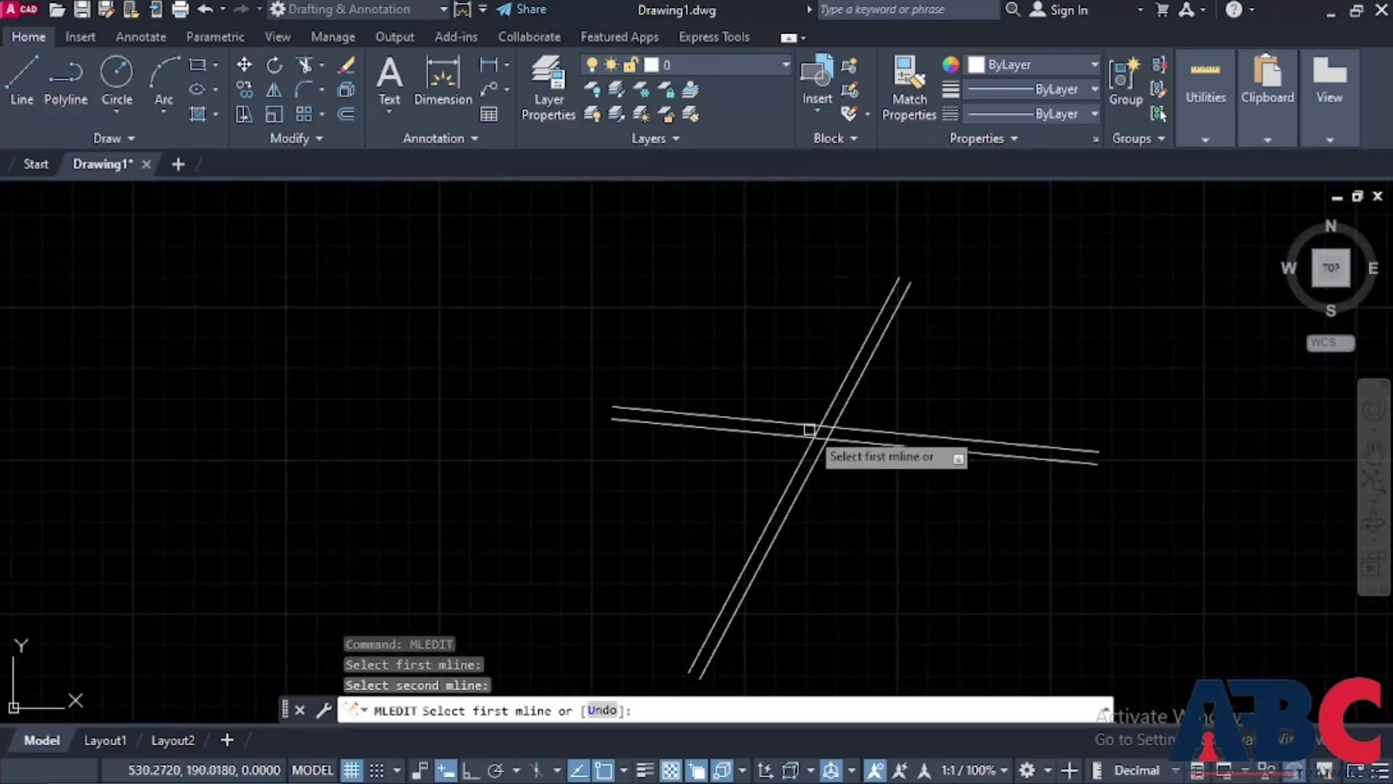
pyautogui.press('Escape')
# Apply the Closed Tee multiline edit to the second pair, choosing the steep diagonal multiline first and the slightly sloping one second
pyautogui.scroll(3, 809, 429)
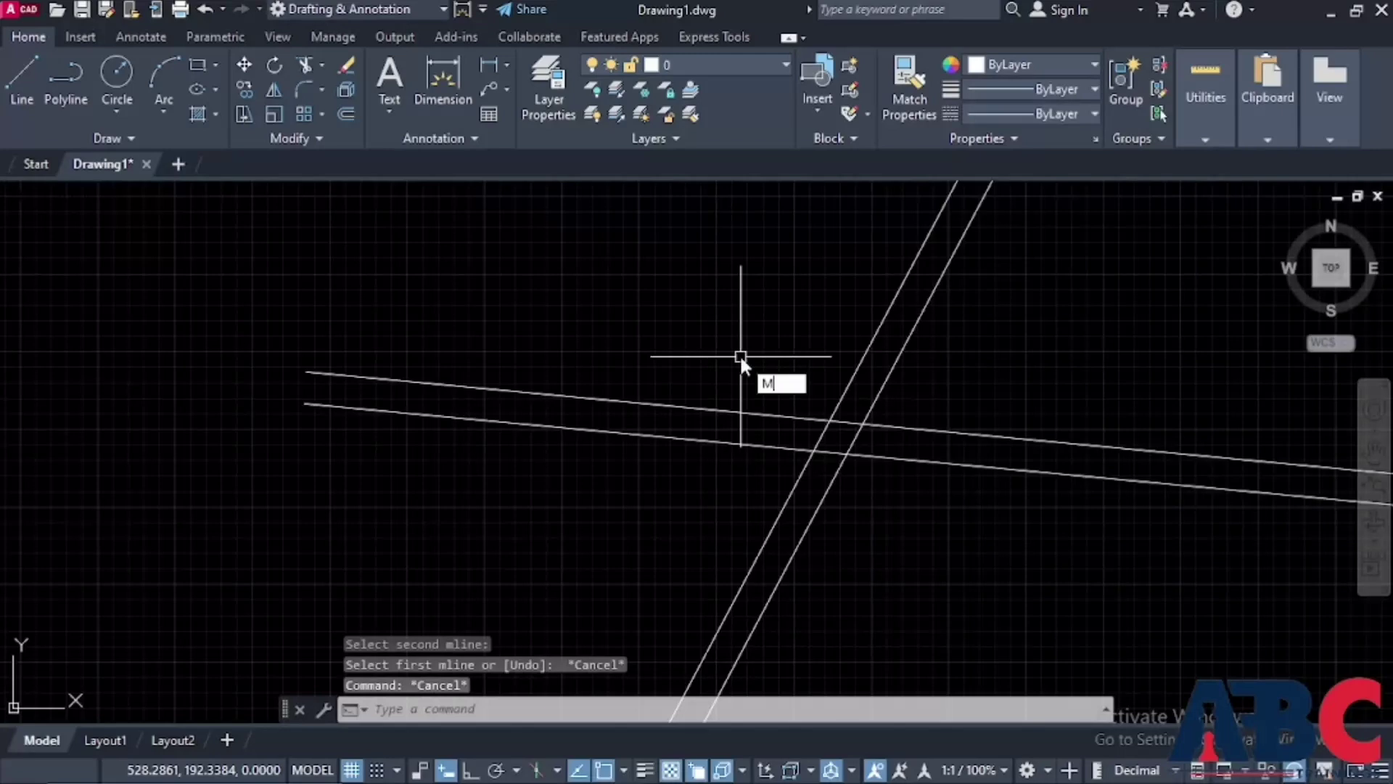
pyautogui.write('MLED')
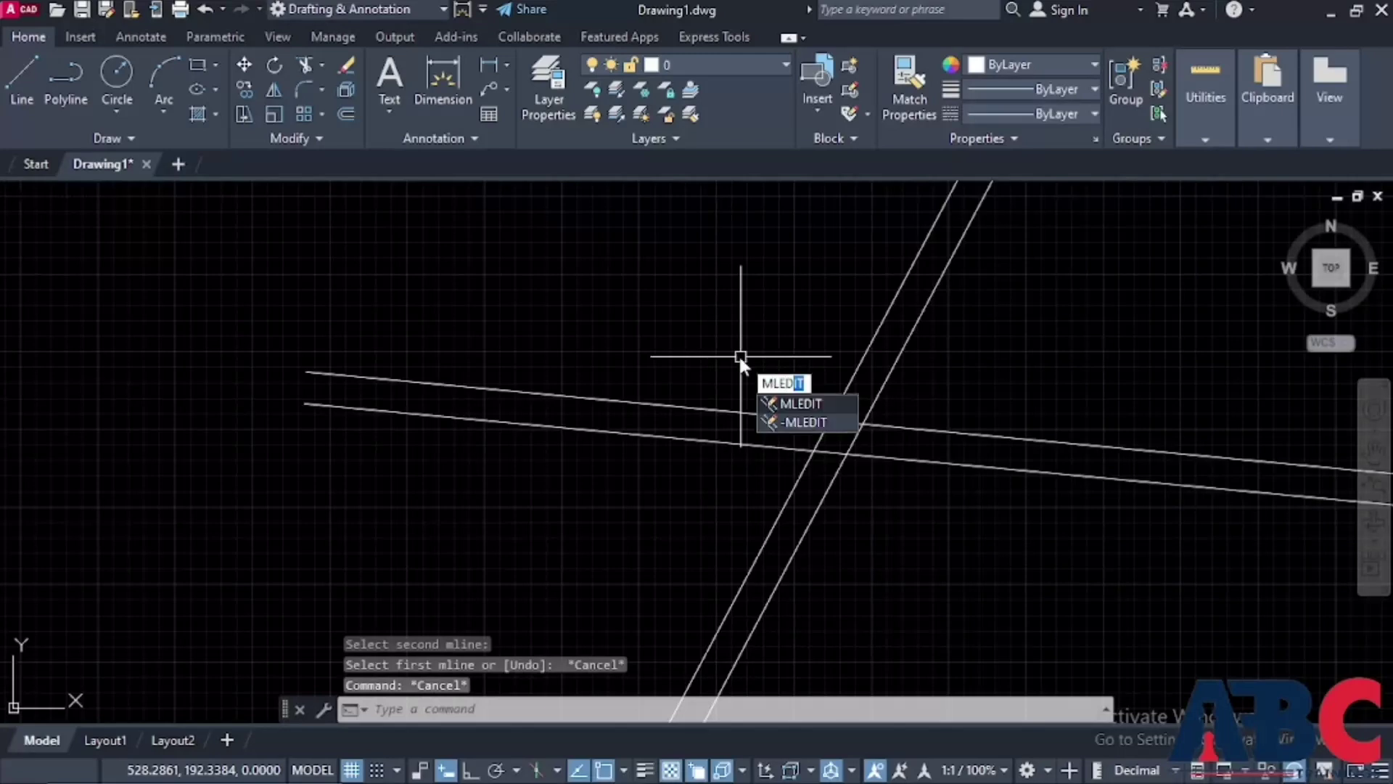
pyautogui.press('Return')
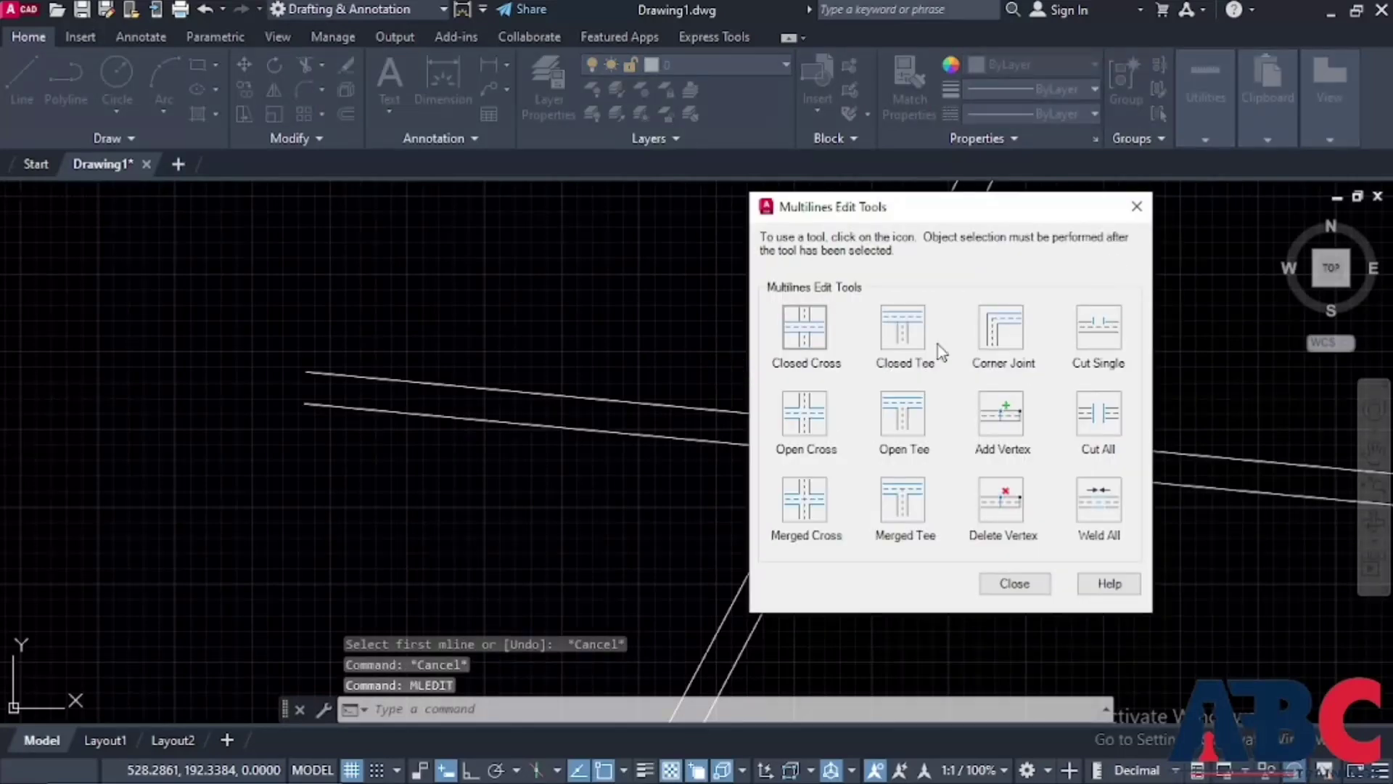
pyautogui.click(899, 325)
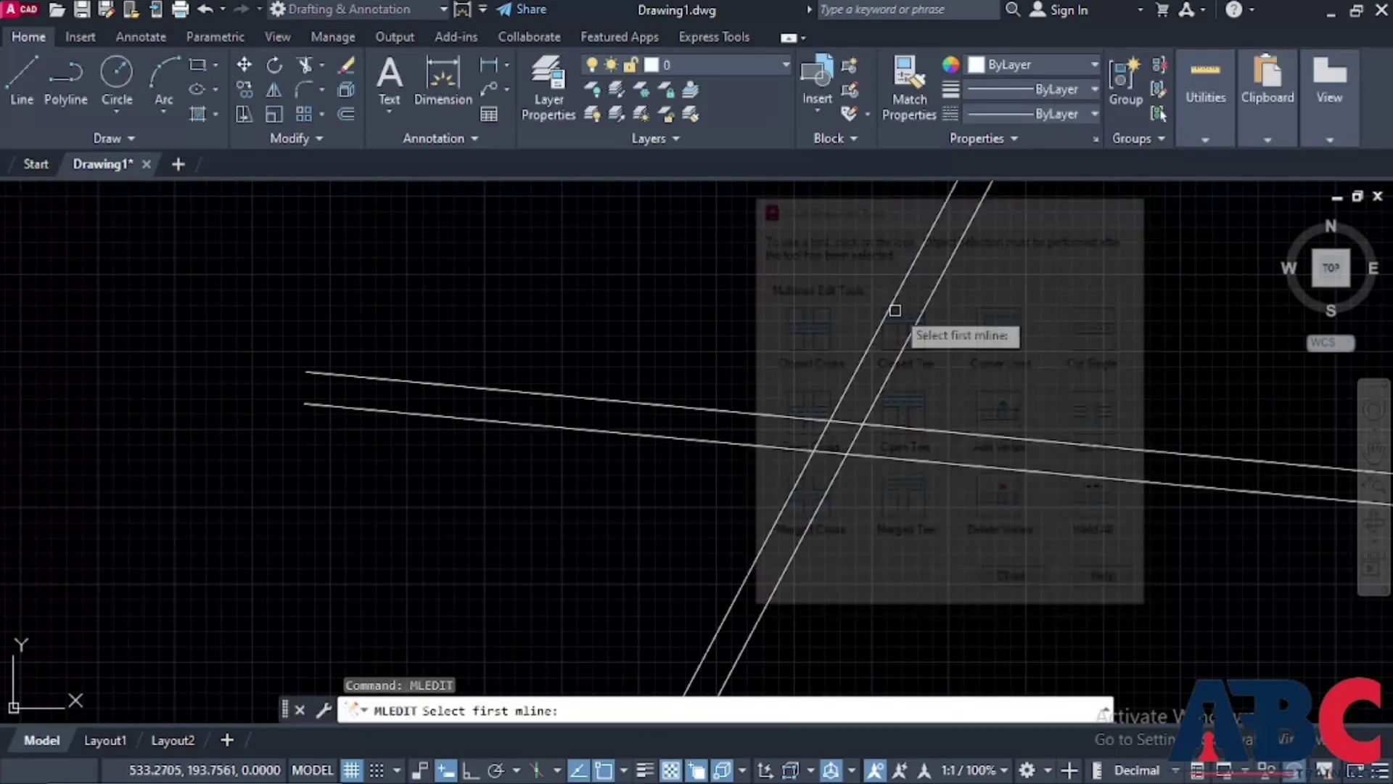
pyautogui.click(828, 424)
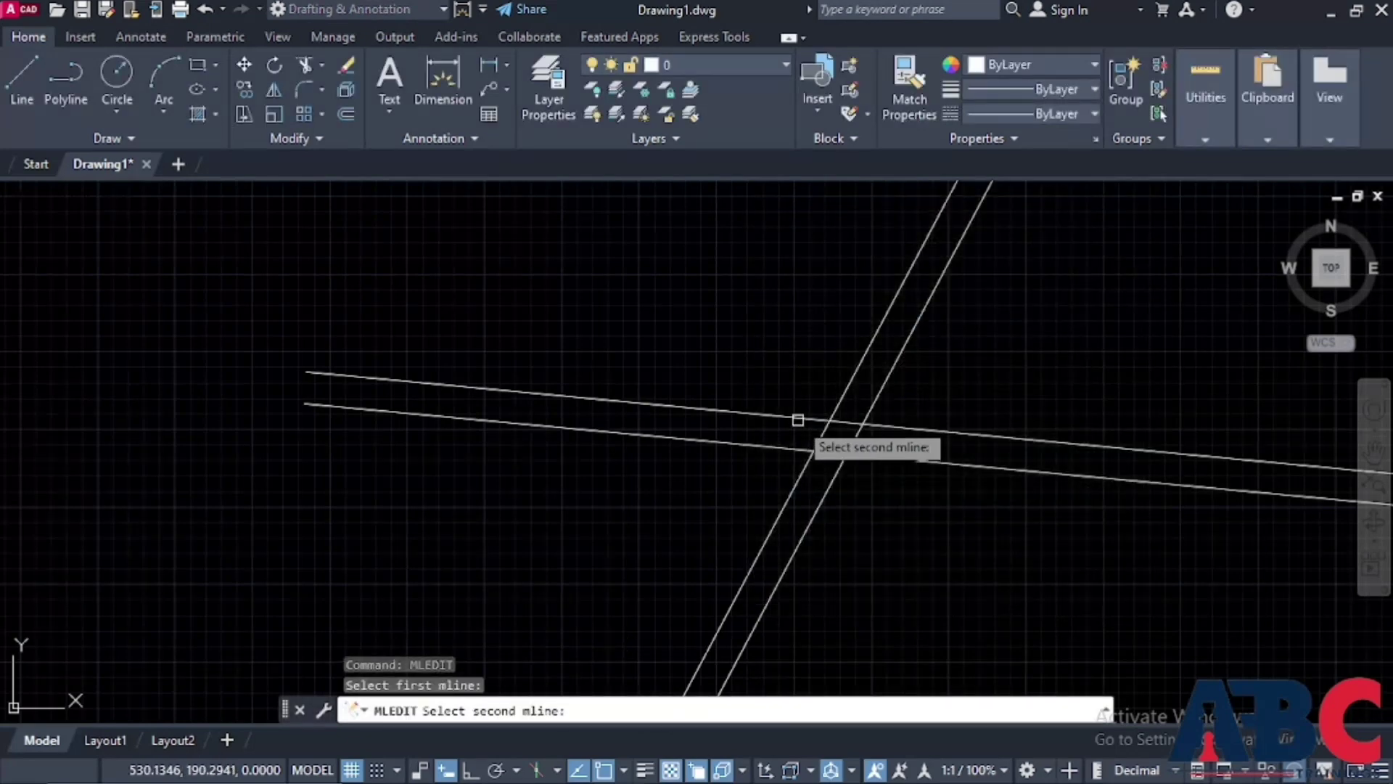
pyautogui.click(799, 419)
pyautogui.scroll(-5, 855, 472)
pyautogui.scroll(3, 770, 456)
pyautogui.scroll(-3, 781, 460)
pyautogui.scroll(4, 728, 445)
pyautogui.scroll(-4, 753, 466)
pyautogui.scroll(-3, 982, 516)
pyautogui.scroll(5, 880, 457)
pyautogui.press('Escape')
pyautogui.press('Escape')
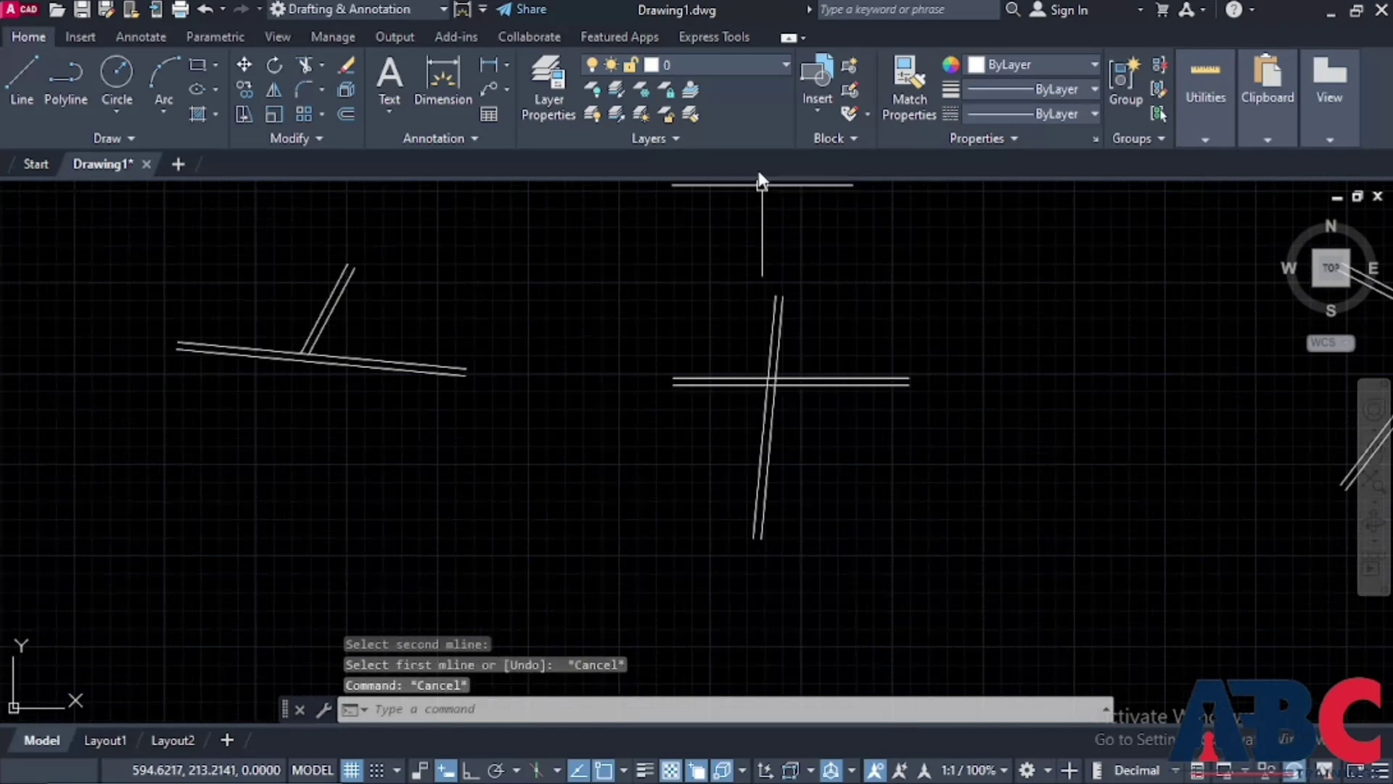
# Apply the Corner Joint multiline edit to the third pair, choosing the nearly vertical multiline first and the horizontal one second
pyautogui.write('MLEDIT')
pyautogui.press('Return')
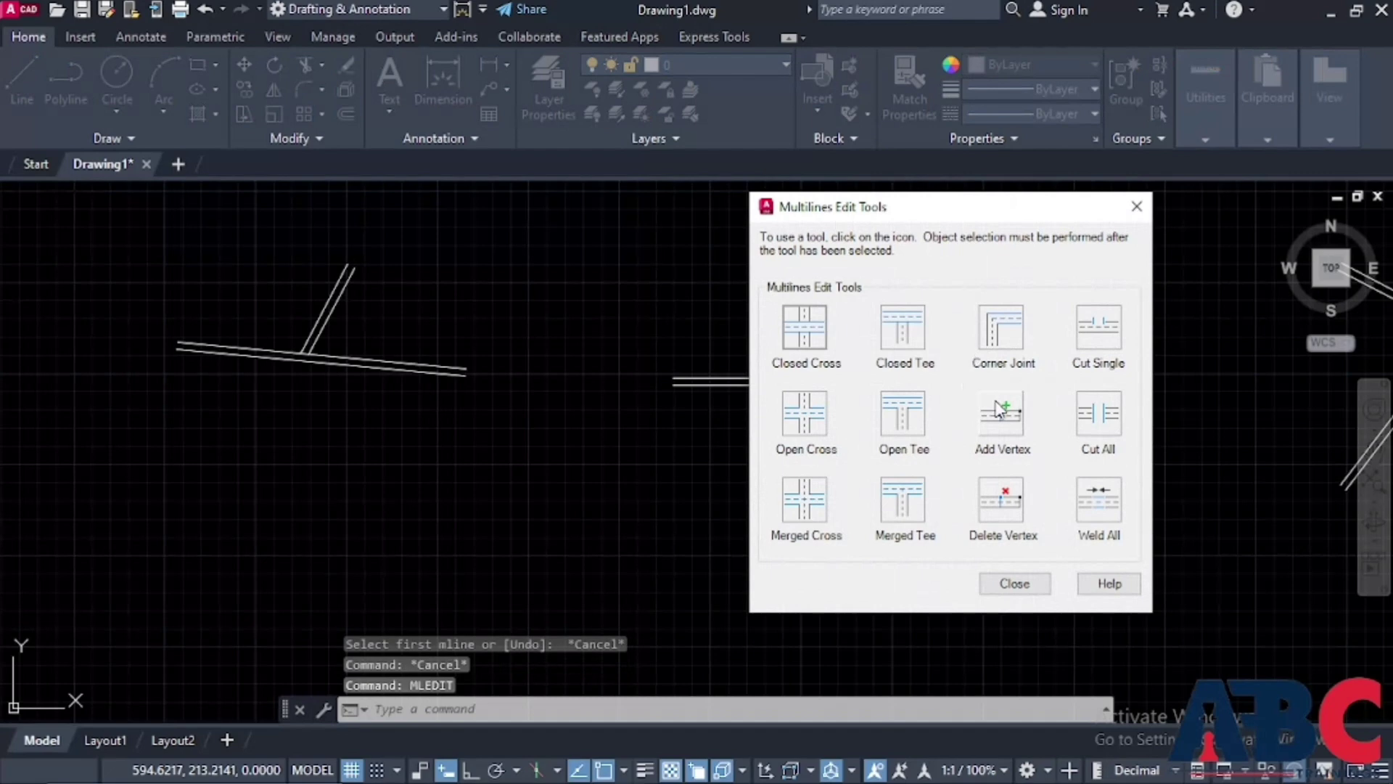
pyautogui.click(1011, 336)
pyautogui.scroll(8, 777, 361)
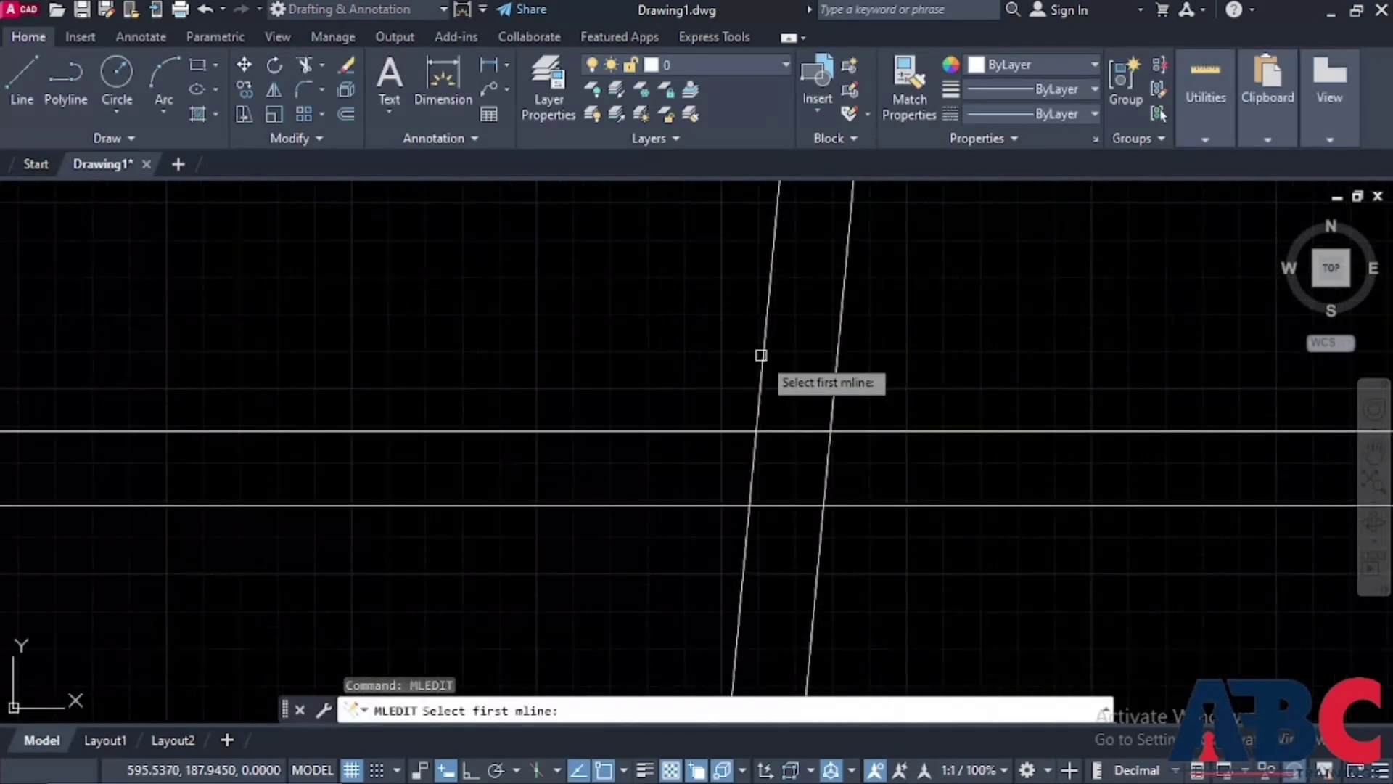
pyautogui.click(762, 357)
pyautogui.click(723, 430)
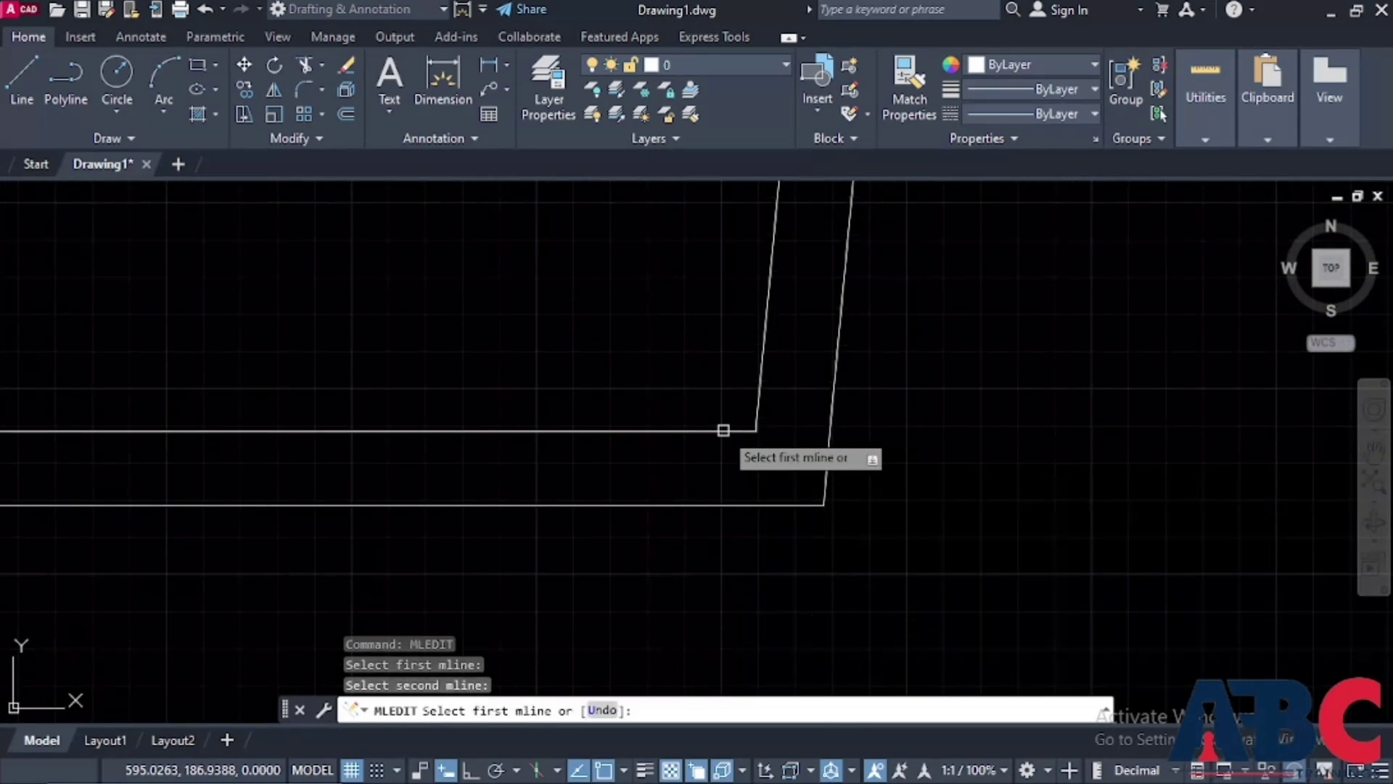
pyautogui.scroll(-5, 690, 471)
pyautogui.scroll(4, 612, 450)
pyautogui.scroll(-12, 611, 450)
pyautogui.scroll(4, 708, 432)
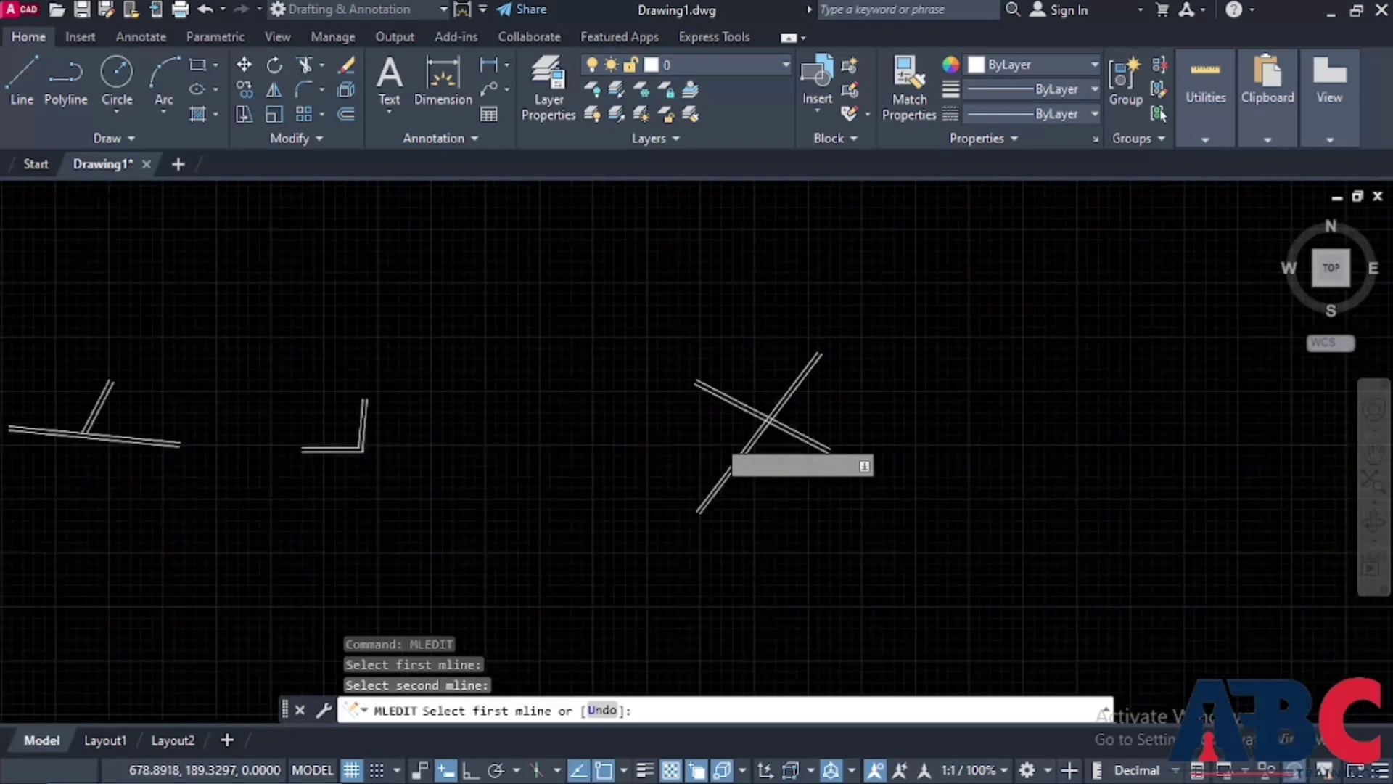
pyautogui.scroll(3, 863, 389)
pyautogui.press('Escape')
pyautogui.press('Escape')
# Apply the Open Cross multiline edit to the fourth, X-shaped pair of diagonal multilines
pyautogui.write('ML')
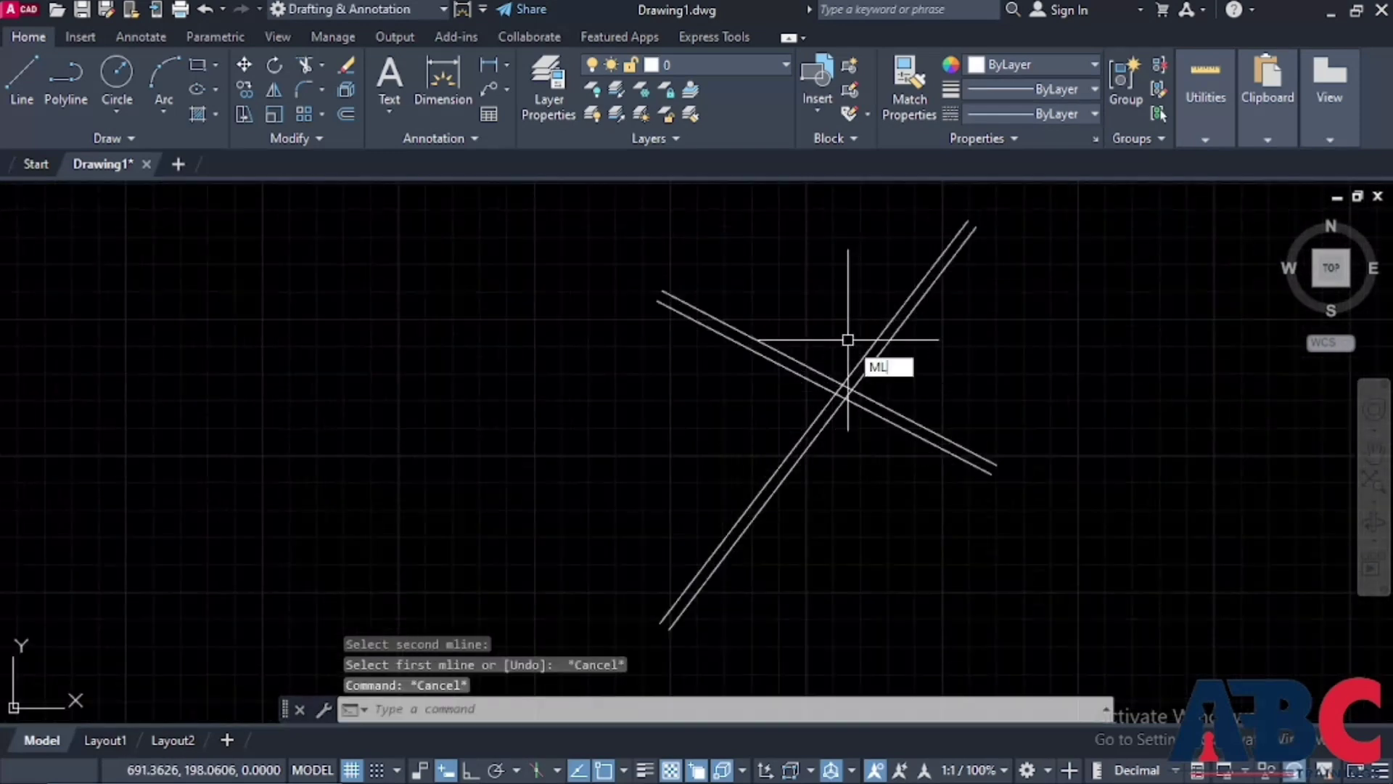
pyautogui.write('ED')
pyautogui.press('Return')
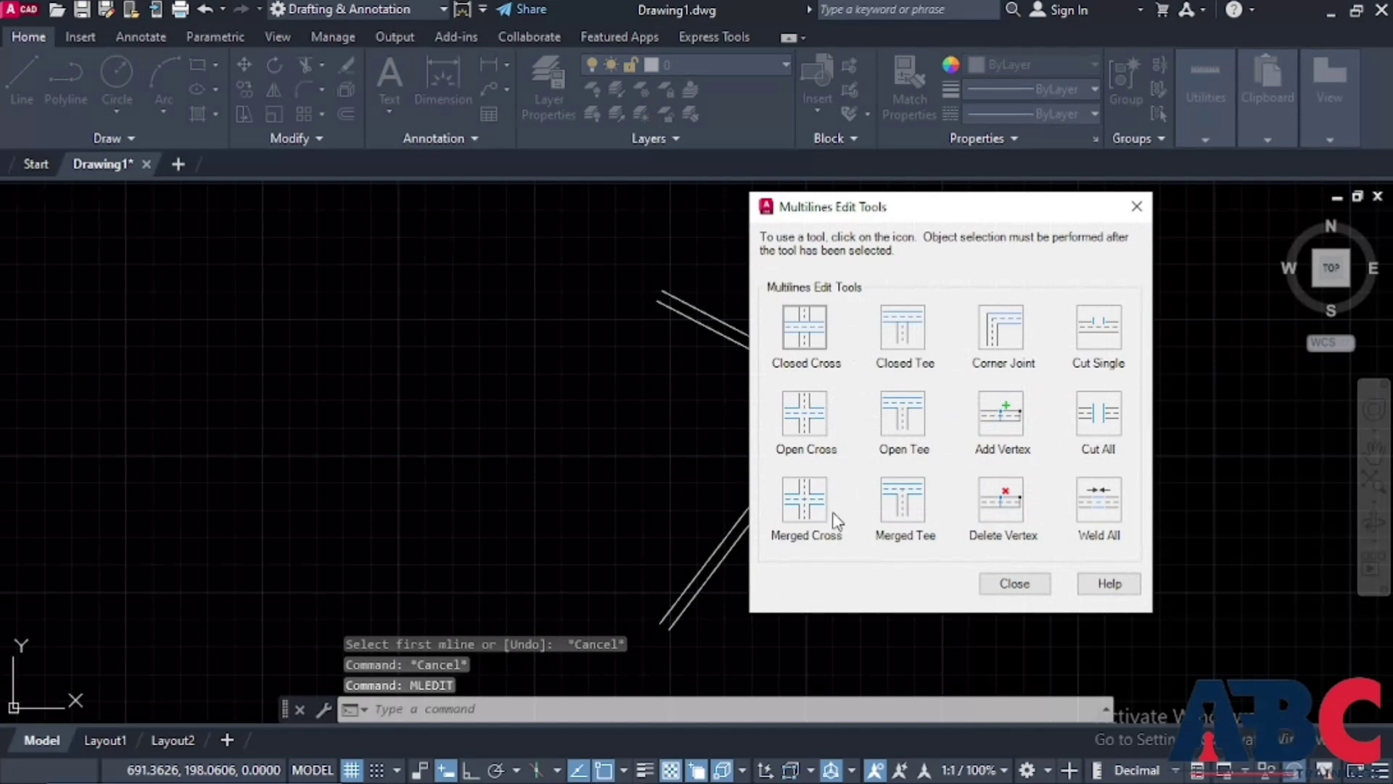
pyautogui.click(810, 422)
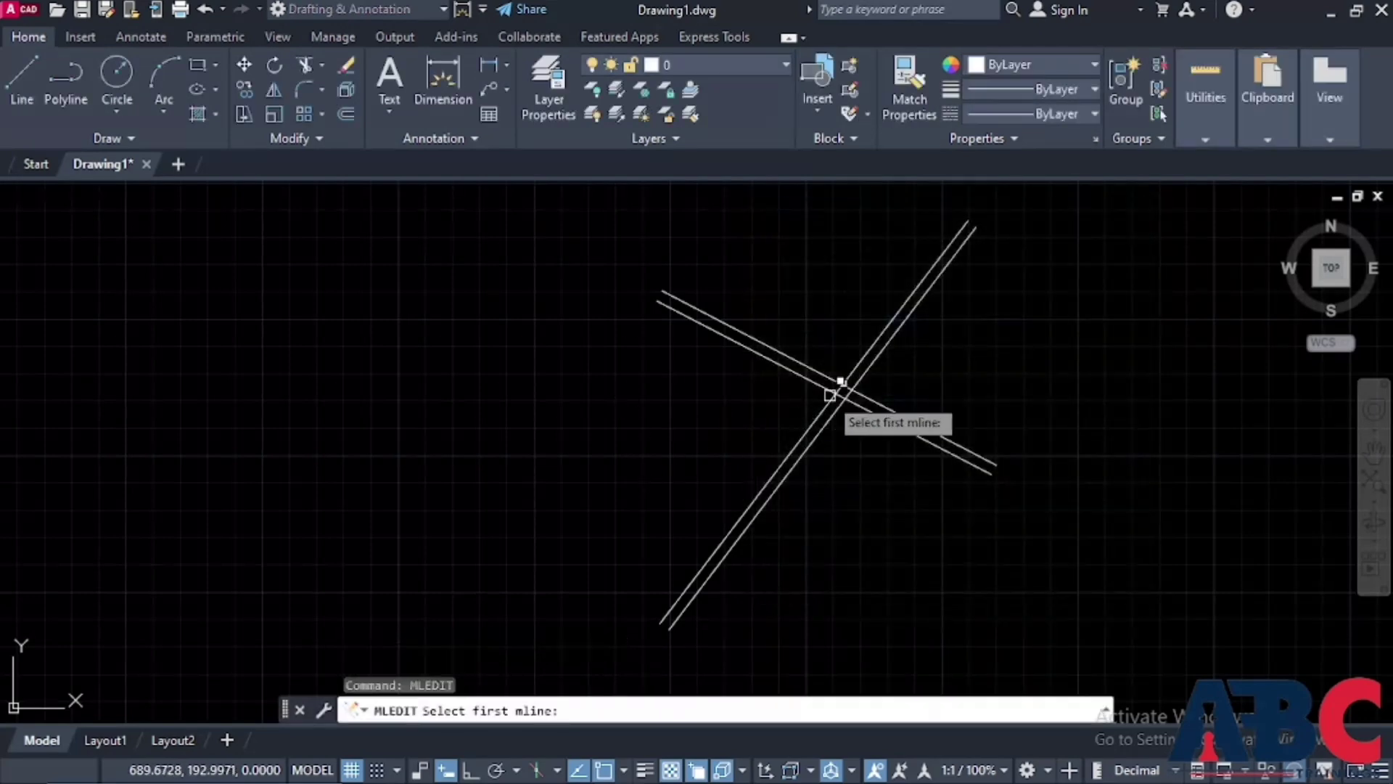
pyautogui.click(827, 404)
pyautogui.click(827, 405)
pyautogui.scroll(4, 835, 403)
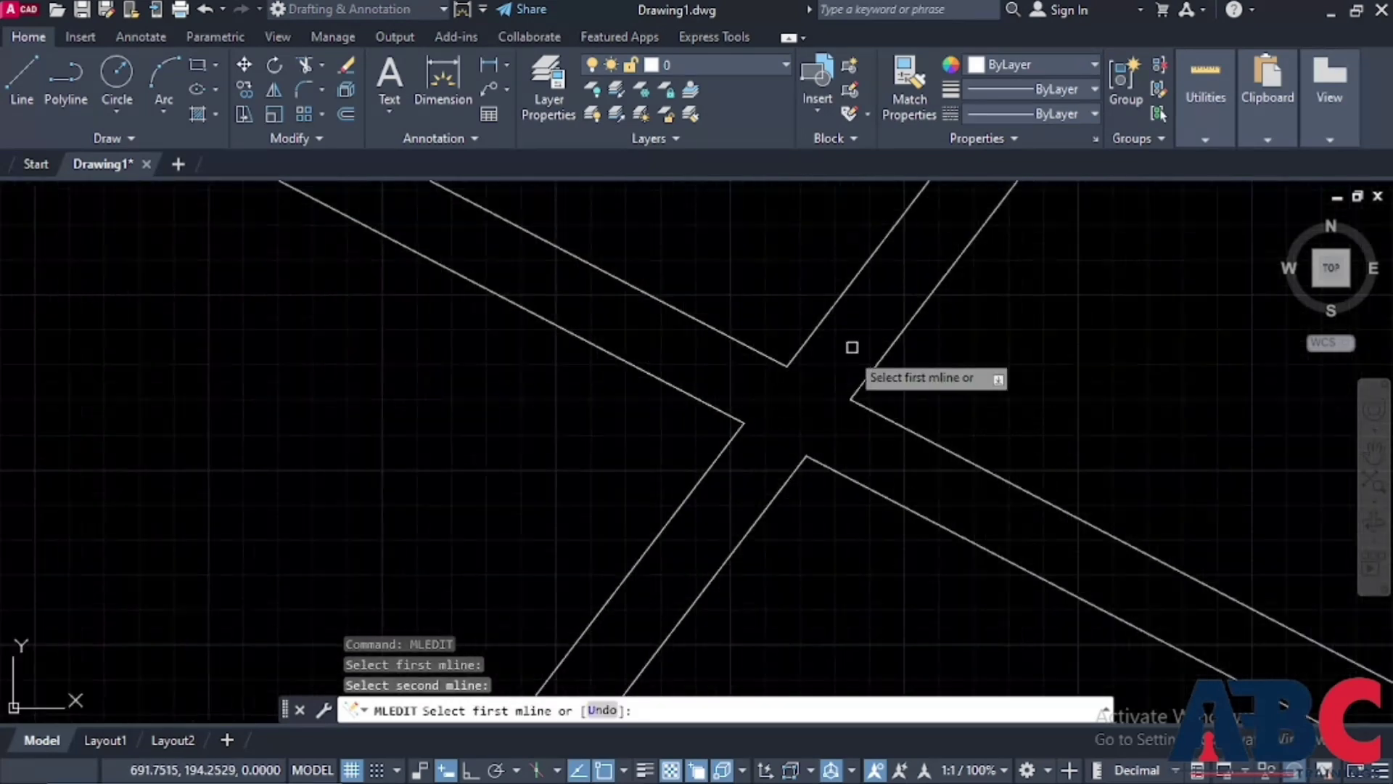
pyautogui.scroll(-3, 756, 457)
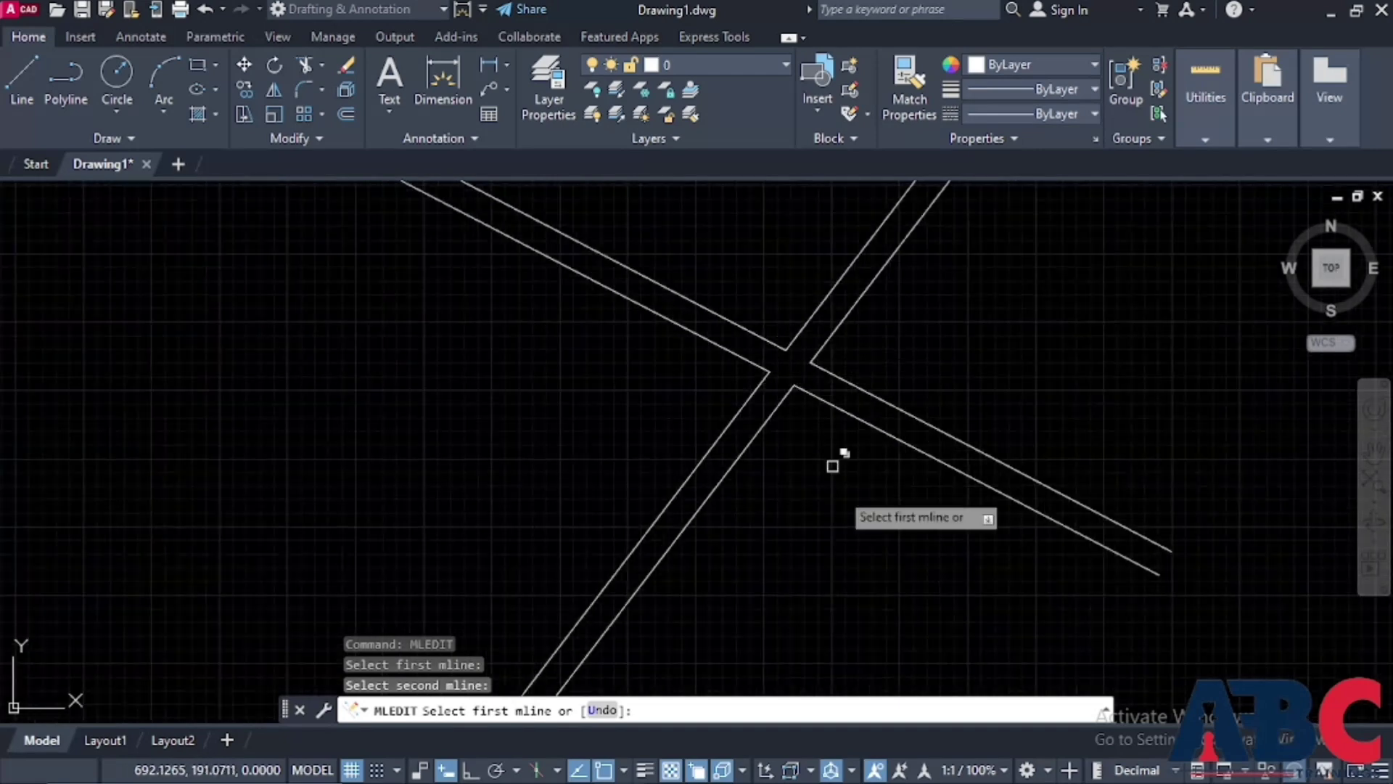
pyautogui.scroll(-3, 827, 462)
pyautogui.press('Escape')
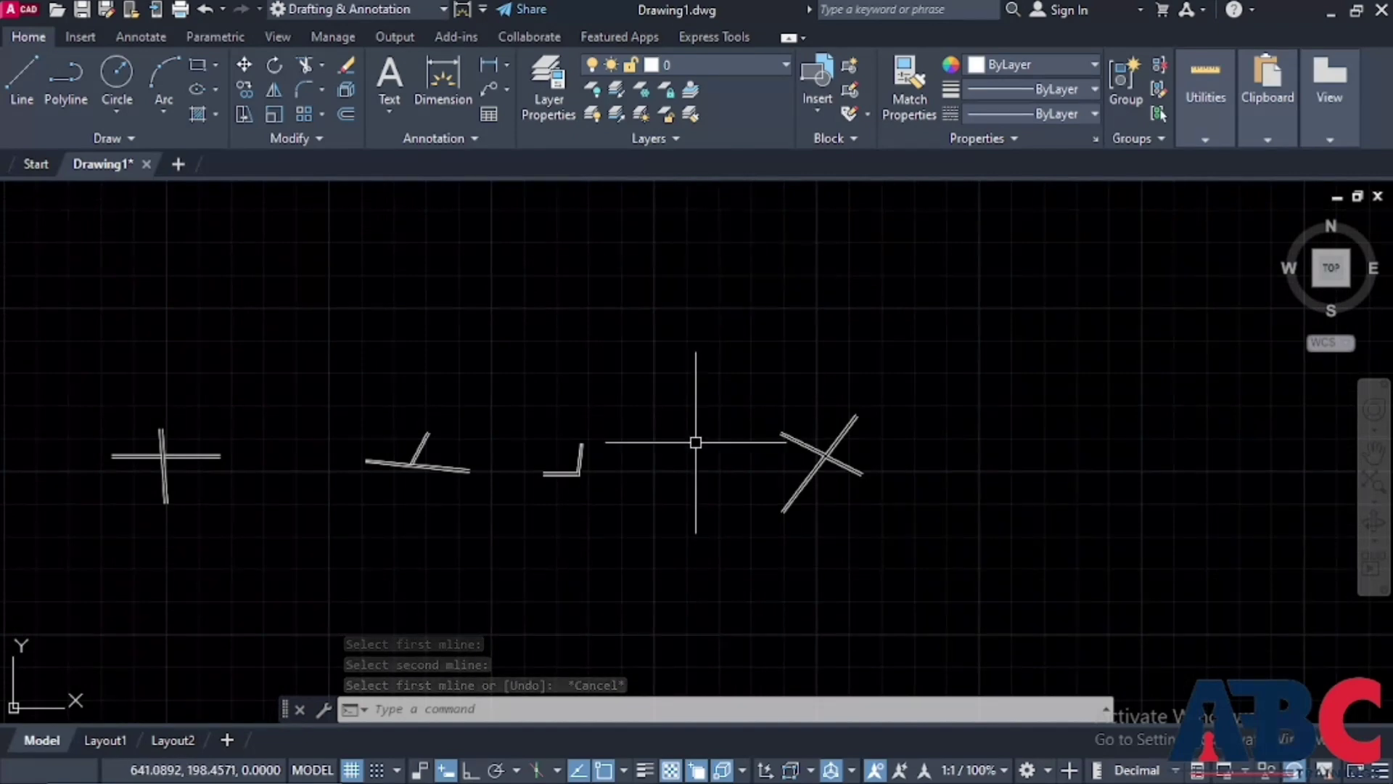
# Erase all four edited multiline pairs from the drawing
pyautogui.scroll(-3, 695, 442)
pyautogui.moveTo(840, 470)
pyautogui.mouseDown()
pyautogui.moveTo(429, 435)
pyautogui.moveTo(826, 351)
pyautogui.mouseUp()
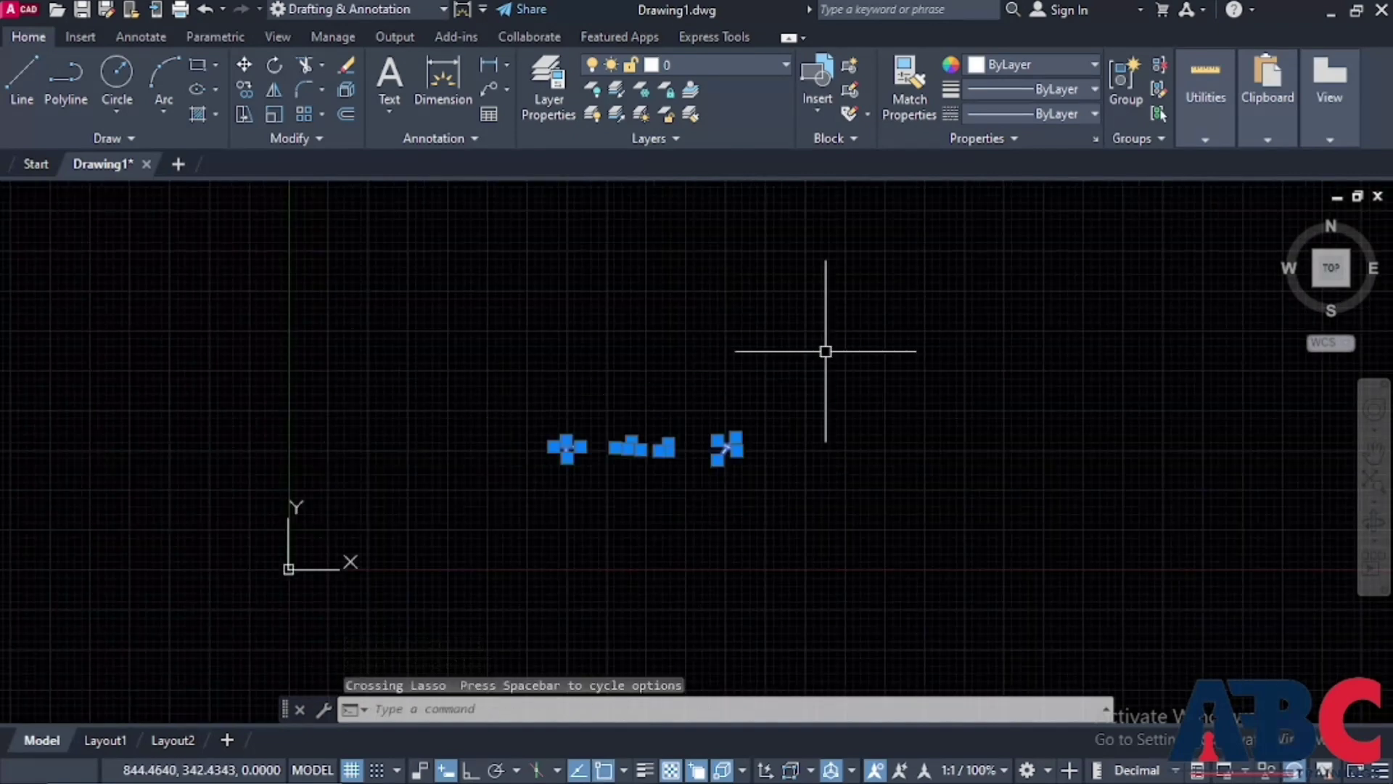
pyautogui.press('Delete')
# Draw an open six-segment polyline that zigzags to the right, drops down a steep side and returns left along the bottom
pyautogui.write('pl')
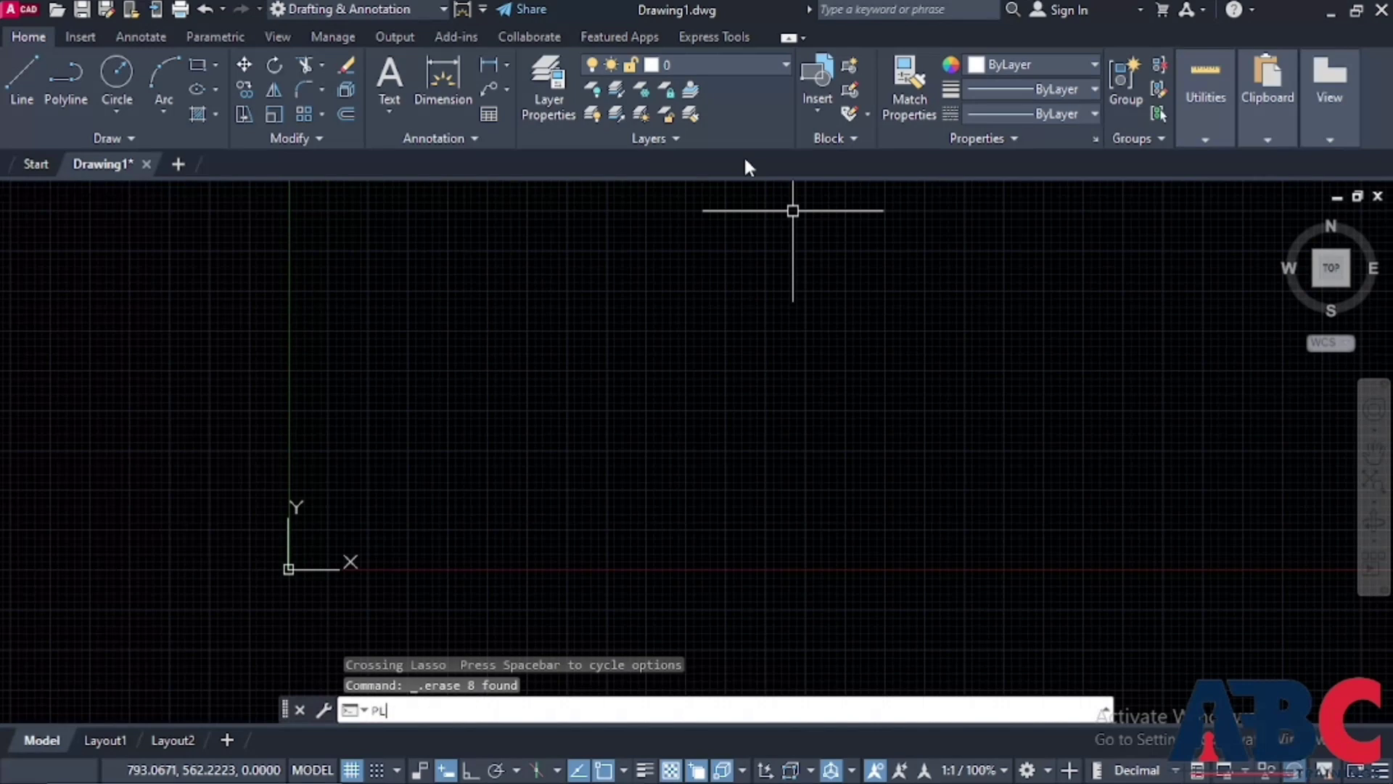
pyautogui.press('Return')
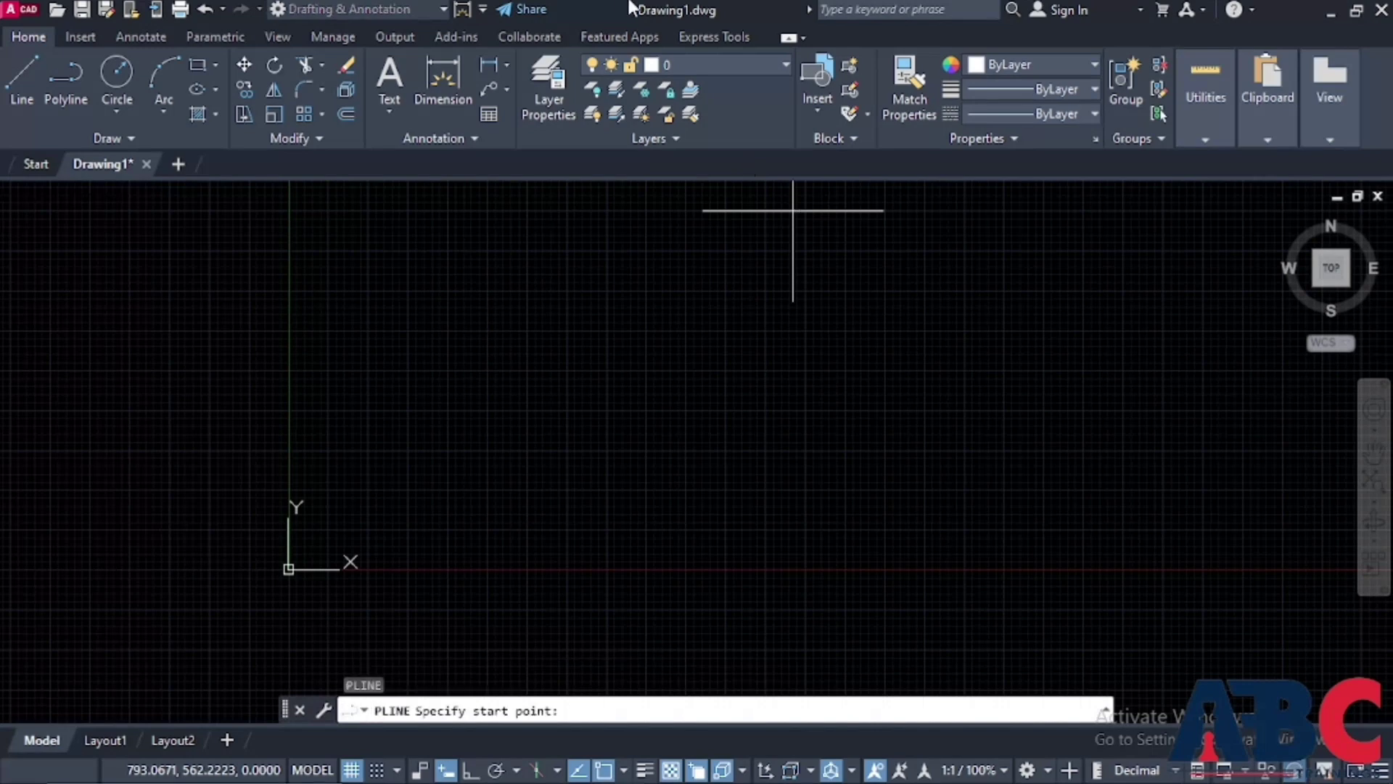
pyautogui.click(475, 319)
pyautogui.click(599, 251)
pyautogui.click(793, 297)
pyautogui.click(860, 257)
pyautogui.click(900, 385)
pyautogui.click(660, 399)
pyautogui.click(632, 384)
pyautogui.press('Escape')
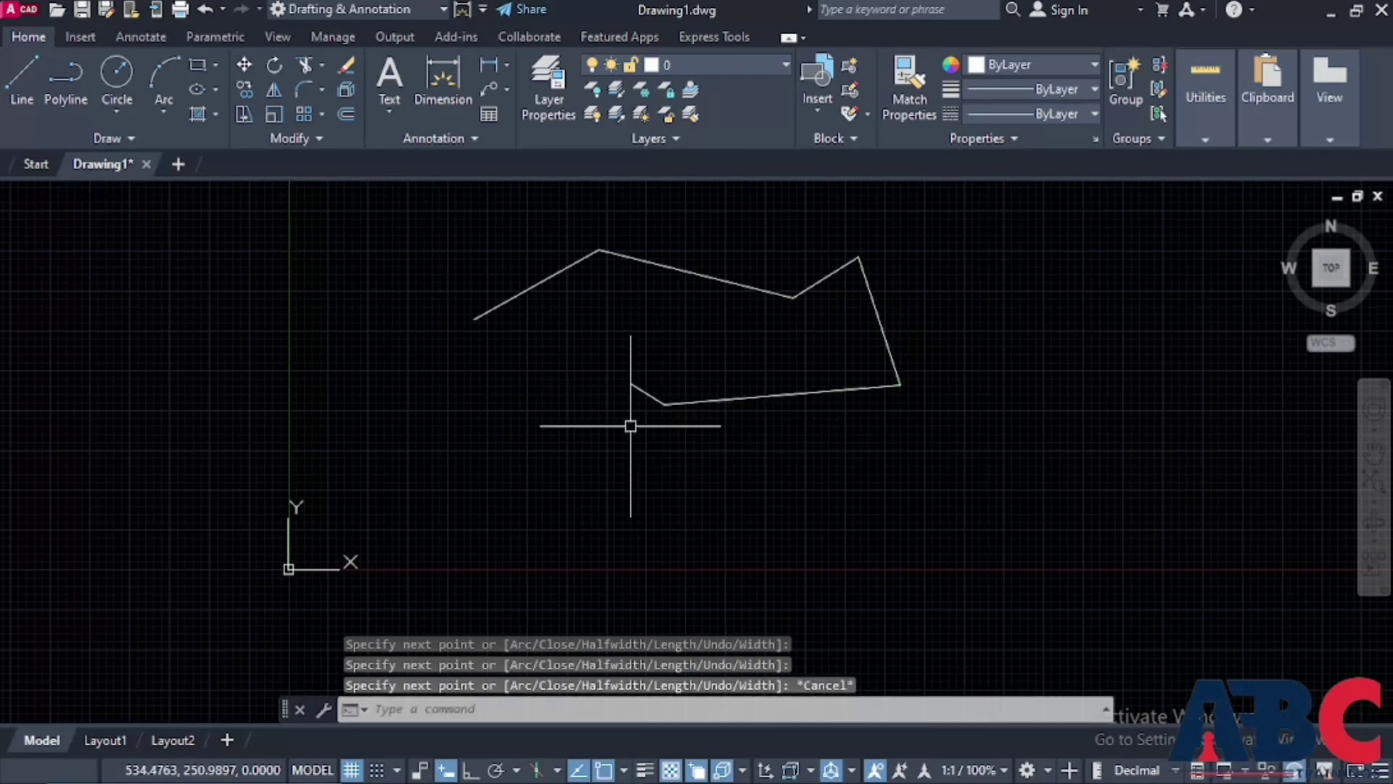
pyautogui.scroll(-1, 794, 391)
pyautogui.scroll(2, 835, 280)
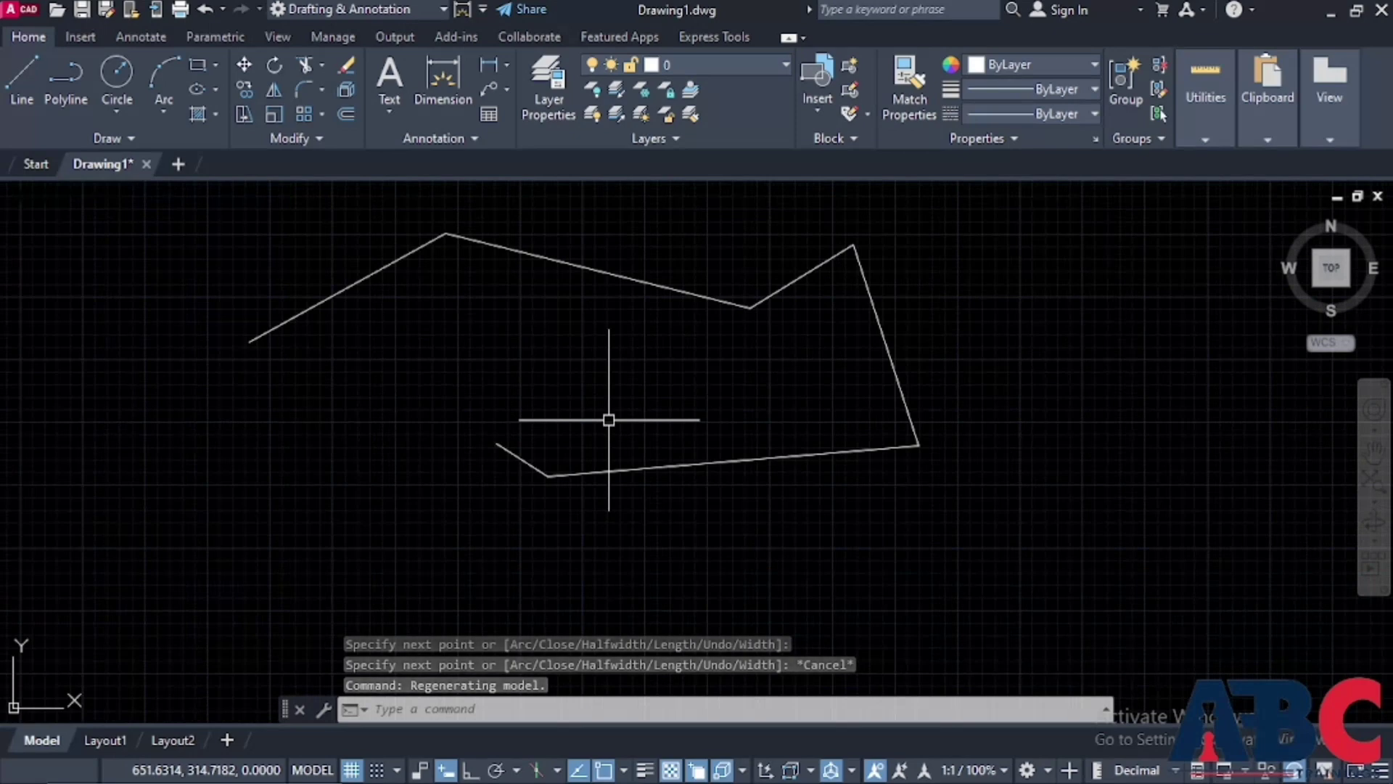
pyautogui.write('PL')
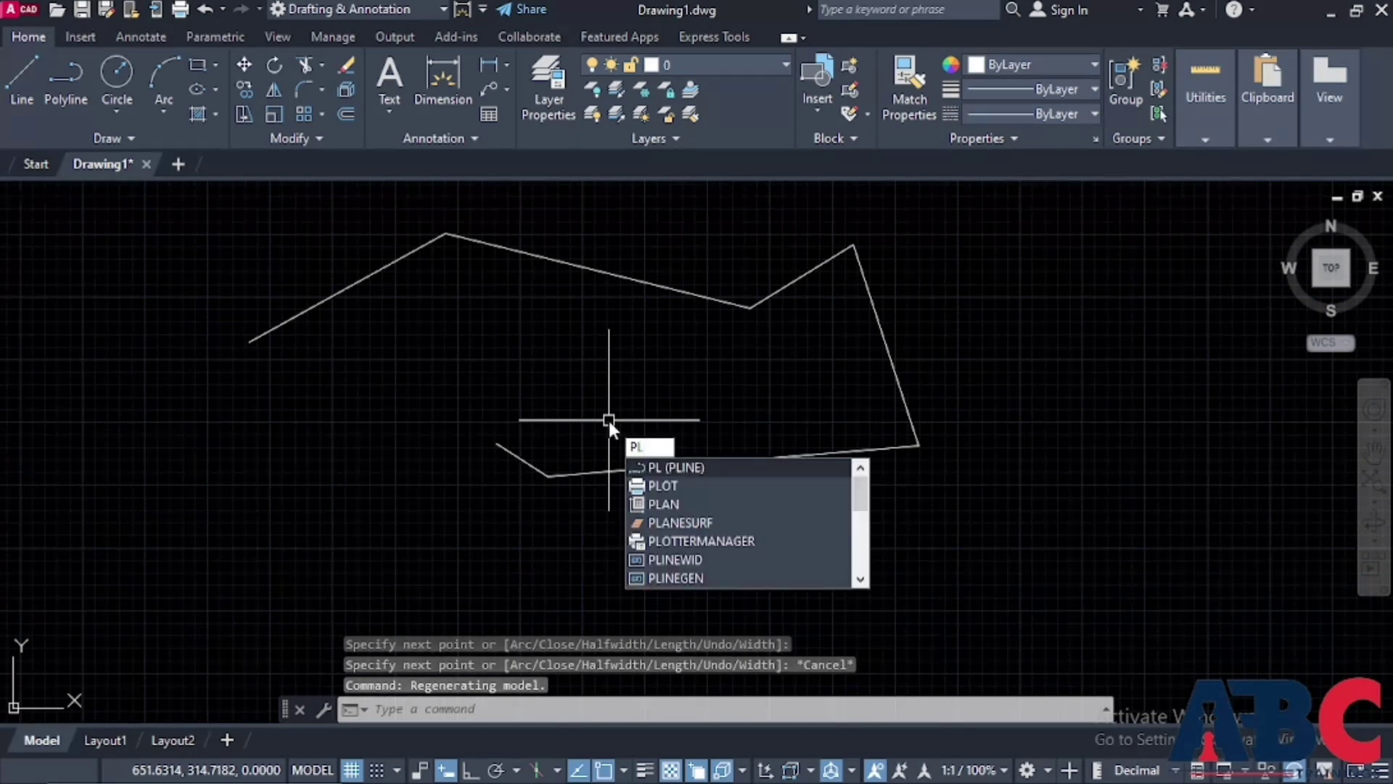
pyautogui.write('E')
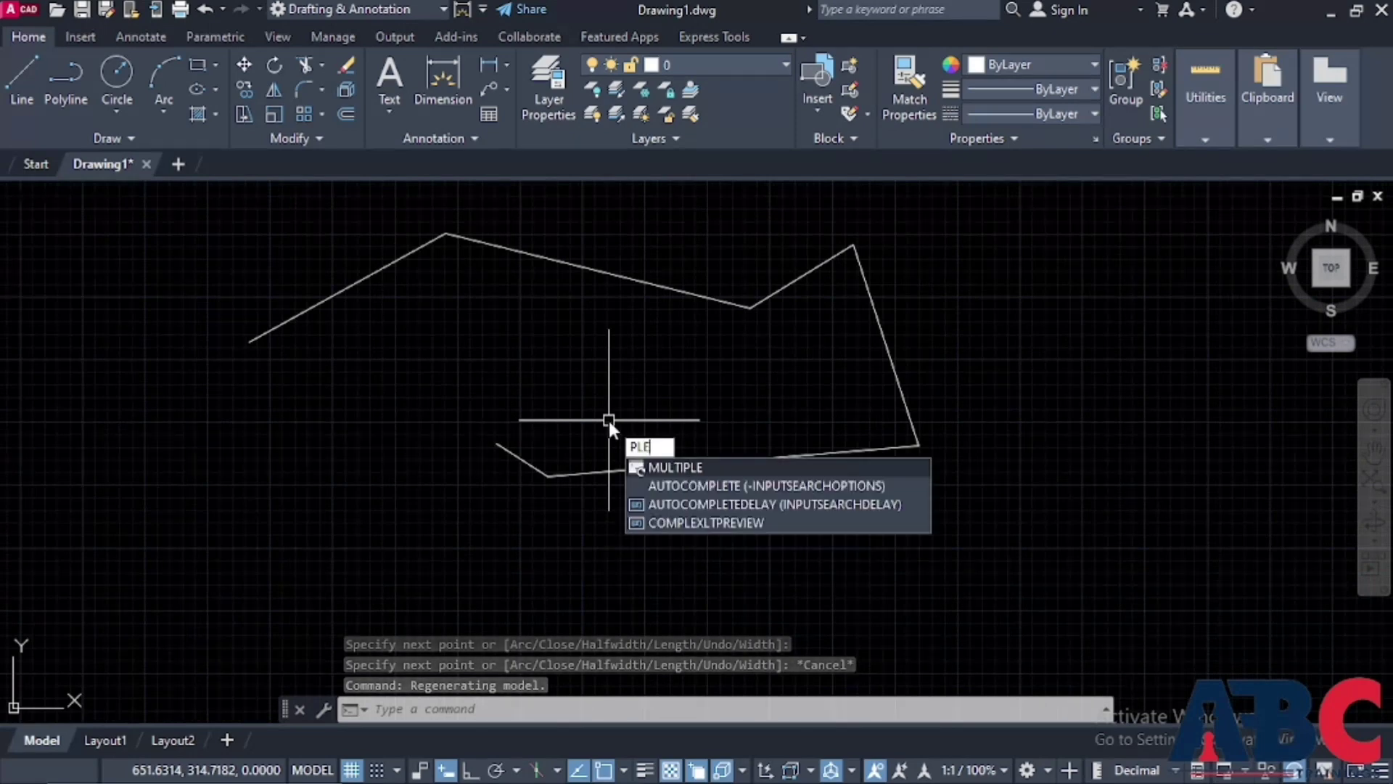
pyautogui.press('Escape')
pyautogui.press('Escape')
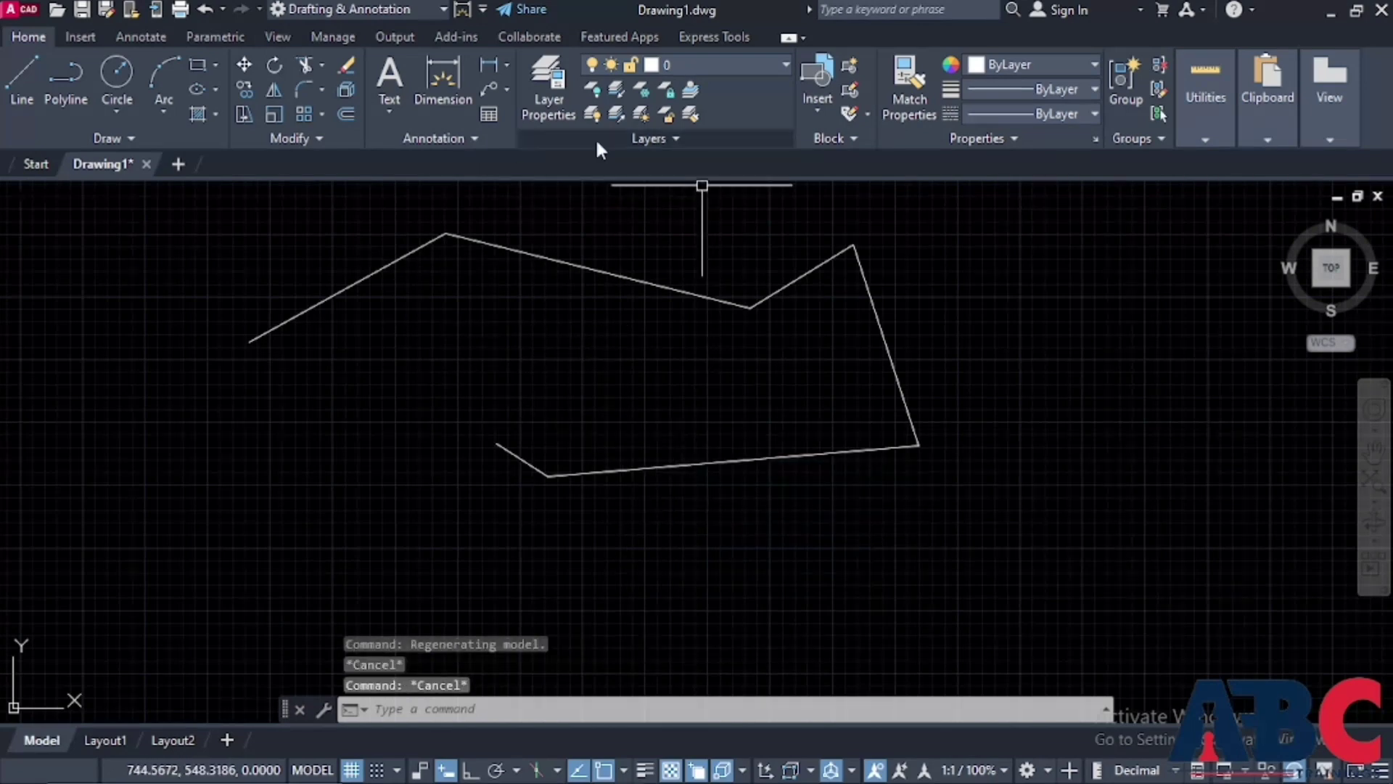
pyautogui.click(303, 138)
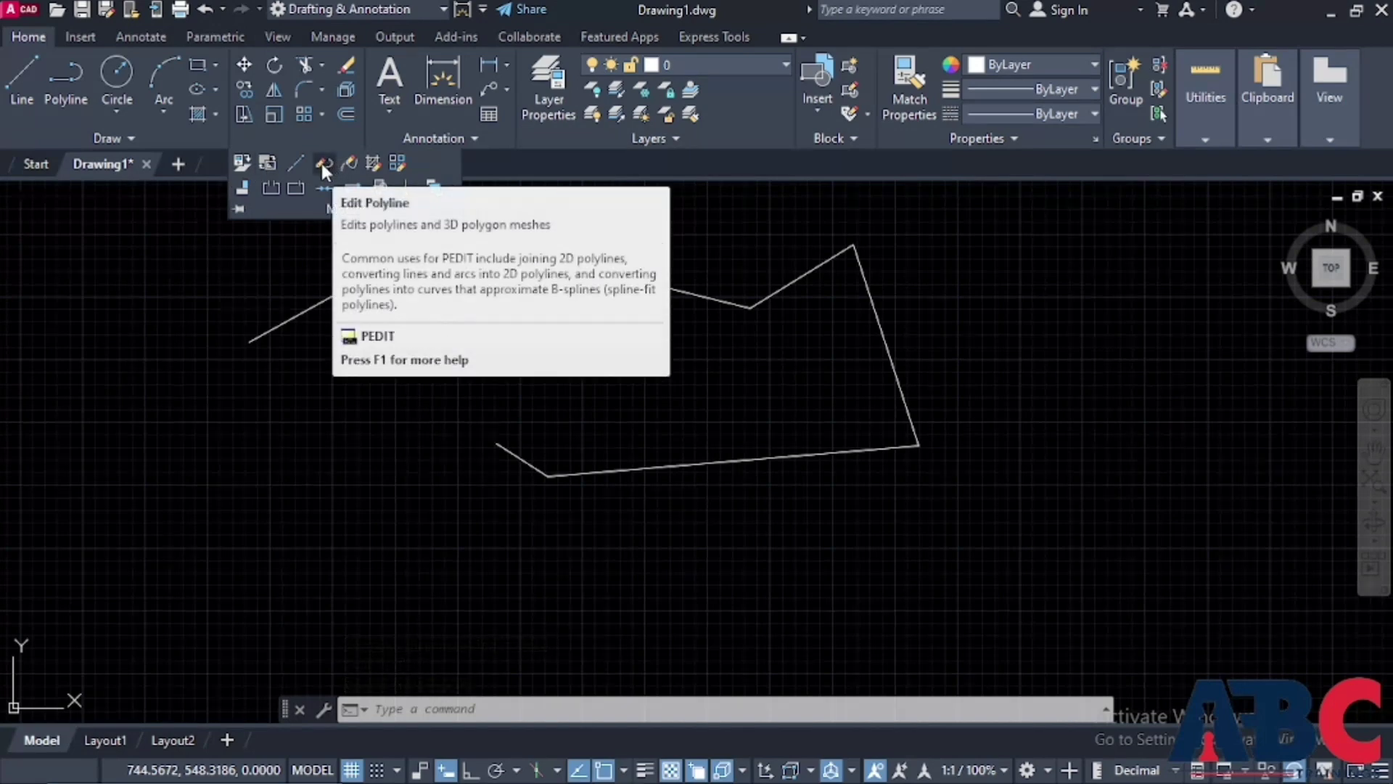
pyautogui.press('Escape')
pyautogui.press('Escape')
pyautogui.press('Escape')
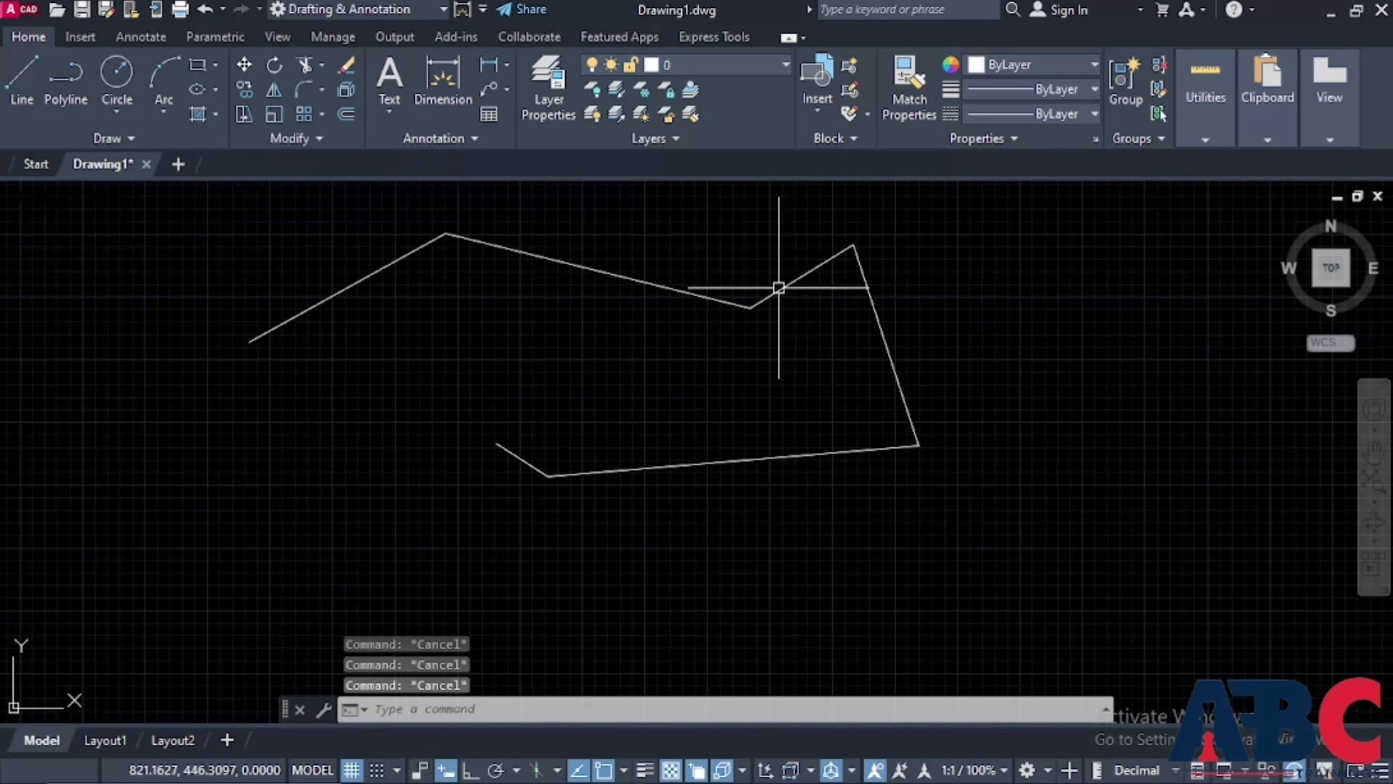
# Close the open polyline with the Close option of Edit Polyline and undo the closing
pyautogui.doubleClick(778, 288)
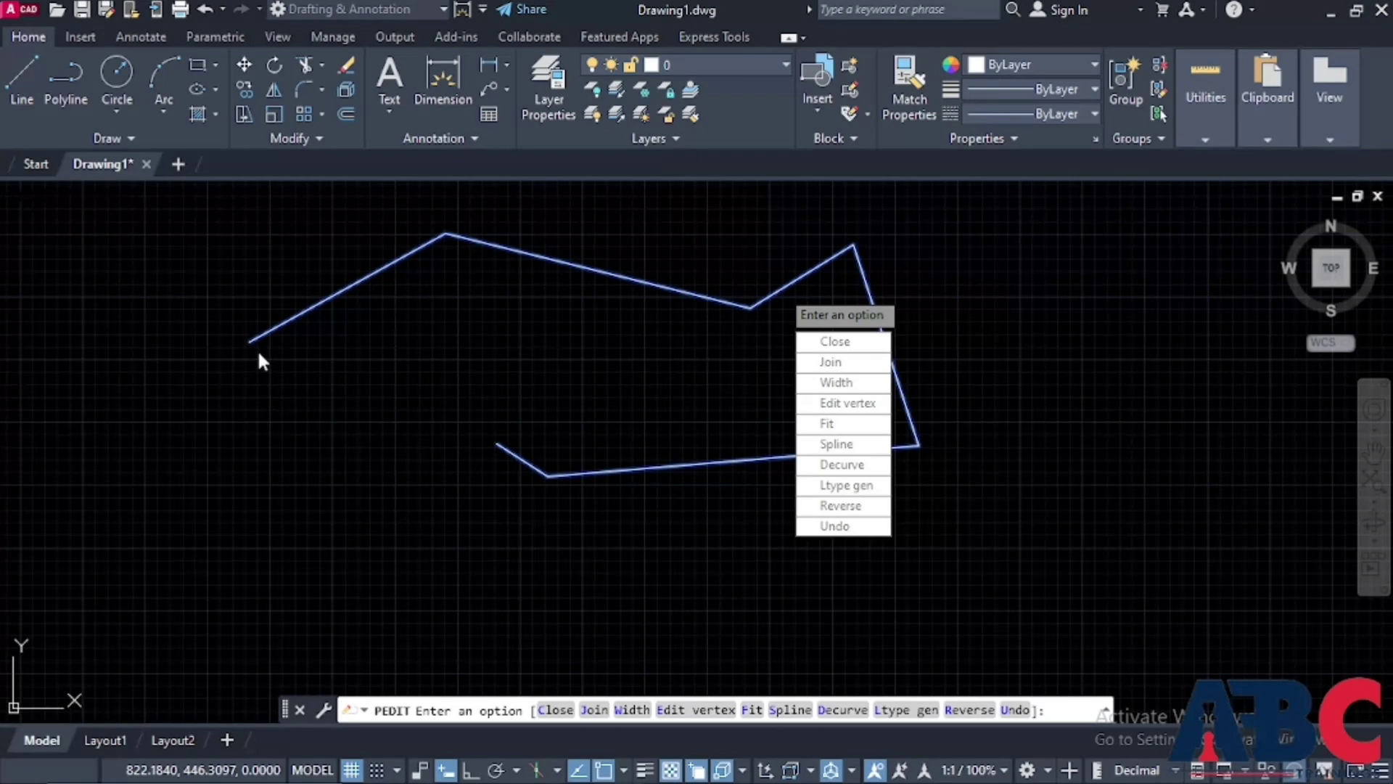
pyautogui.click(836, 342)
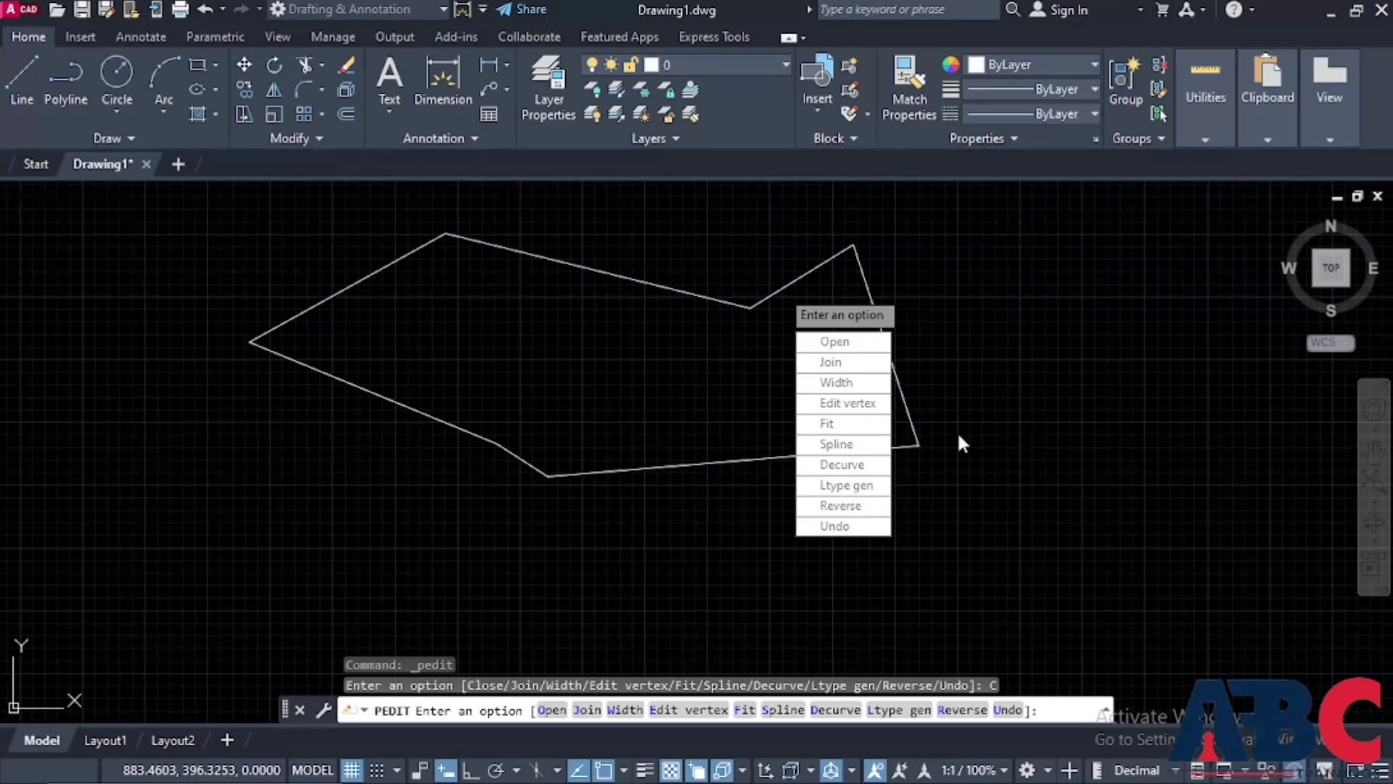
pyautogui.click(855, 526)
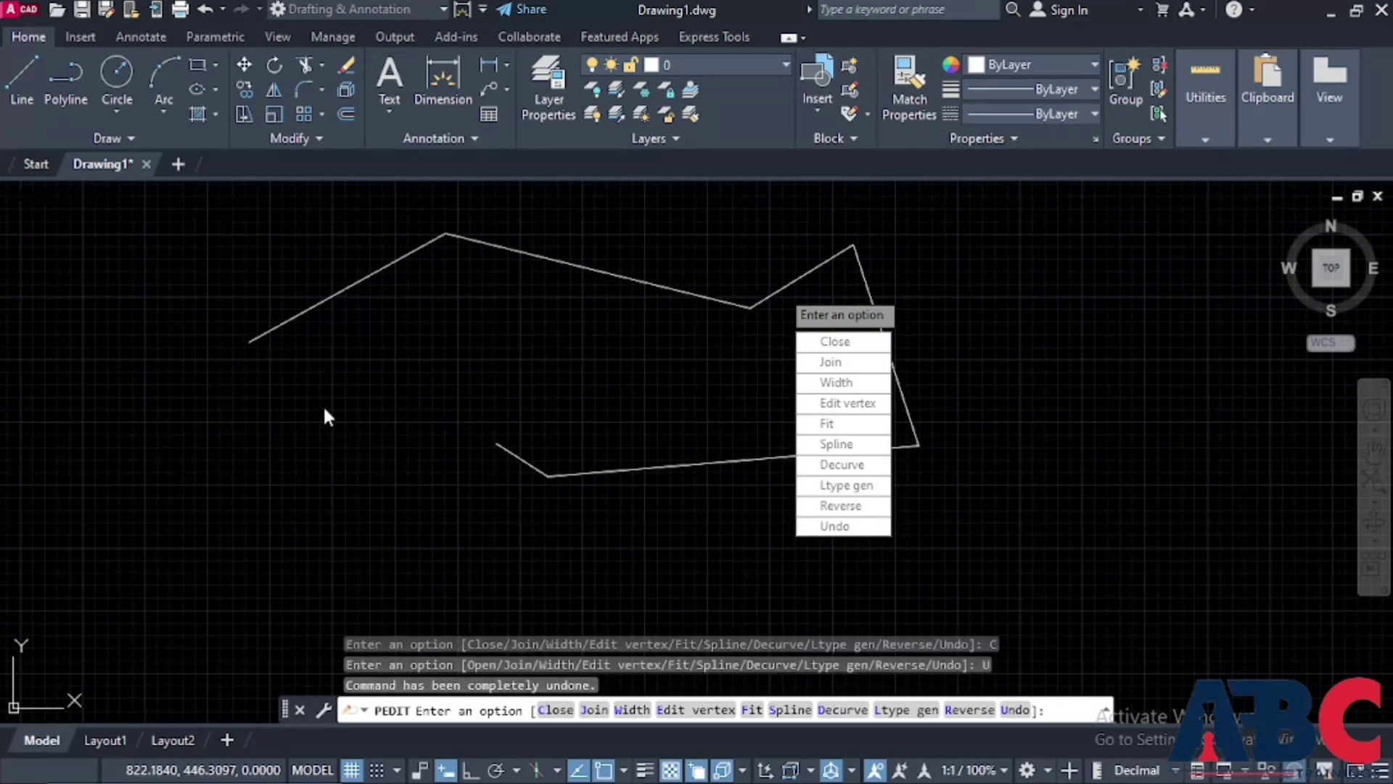
# Close the polyline once more, reopen it with the Open option and end the polyline edit
pyautogui.click(831, 342)
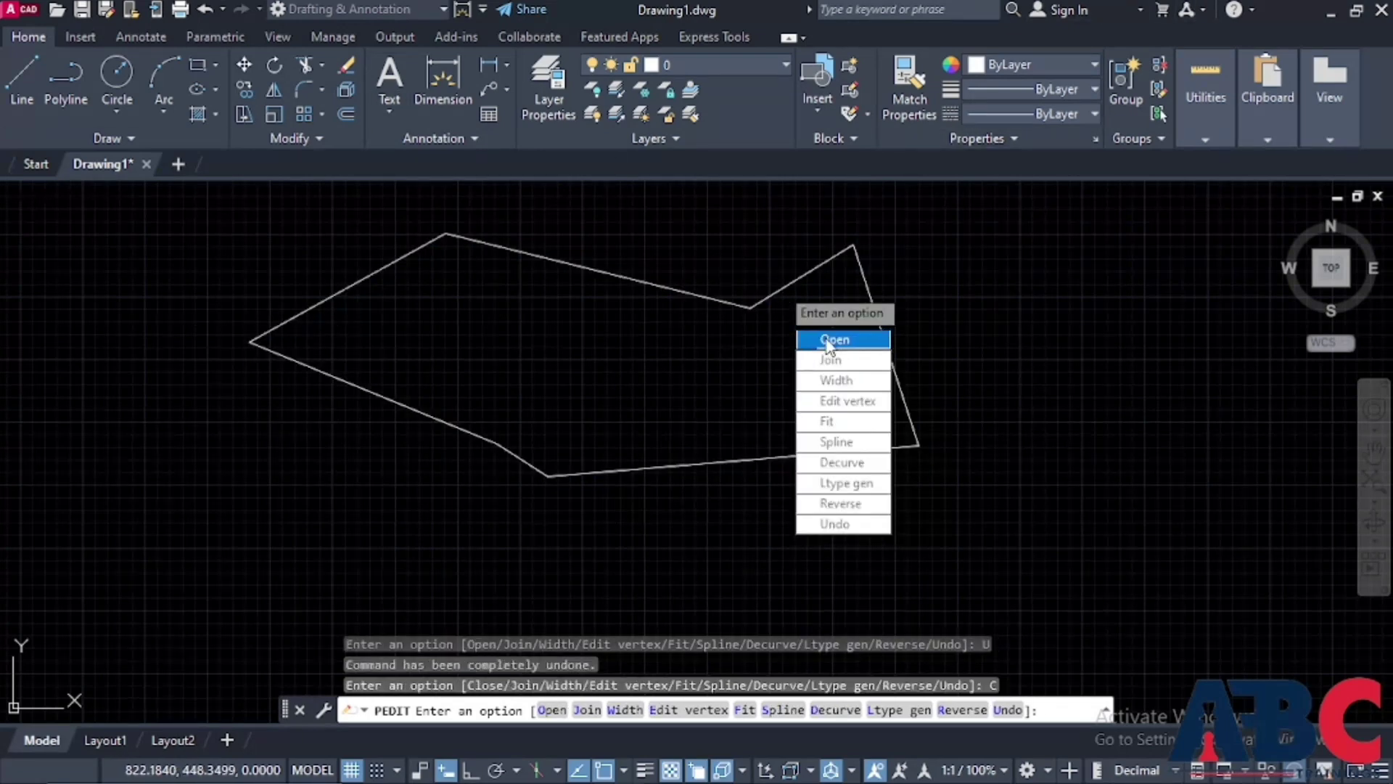
pyautogui.click(842, 340)
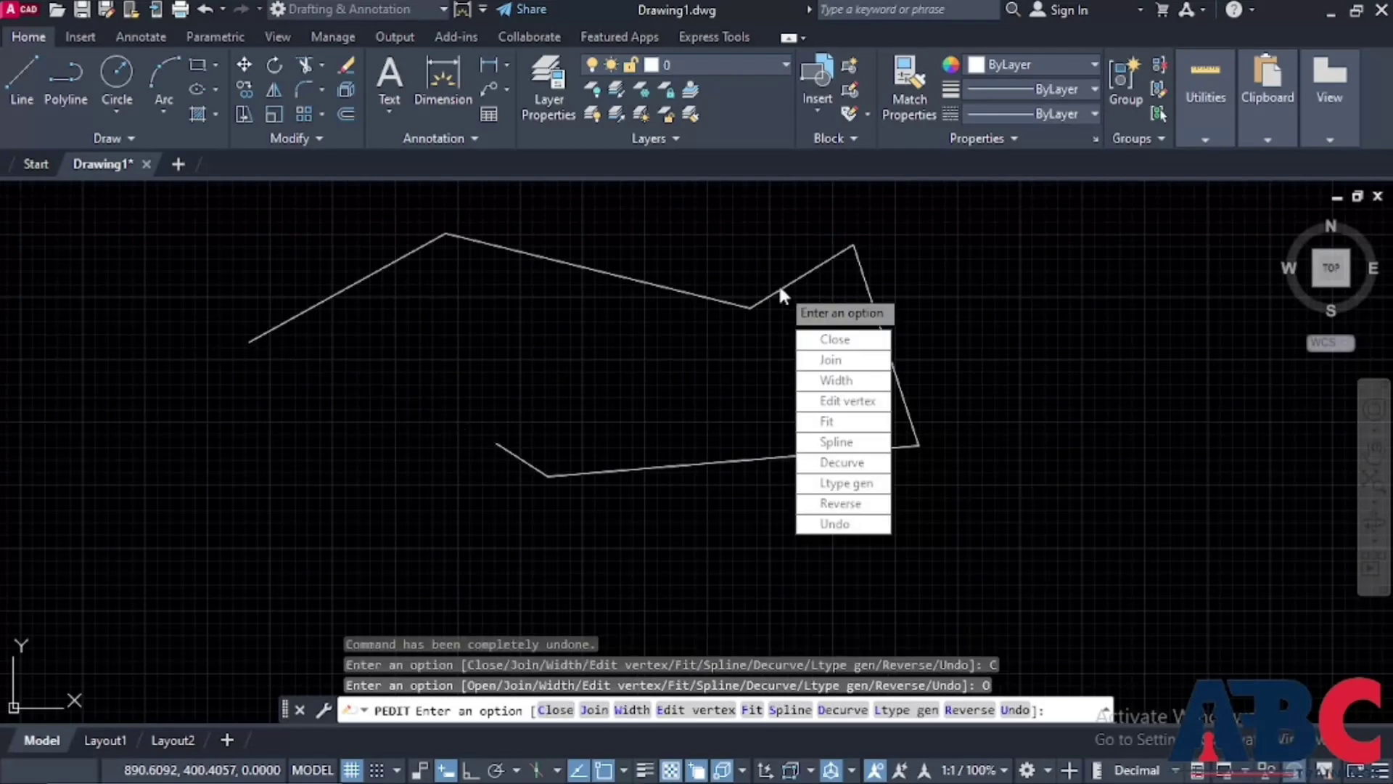
pyautogui.press('Escape')
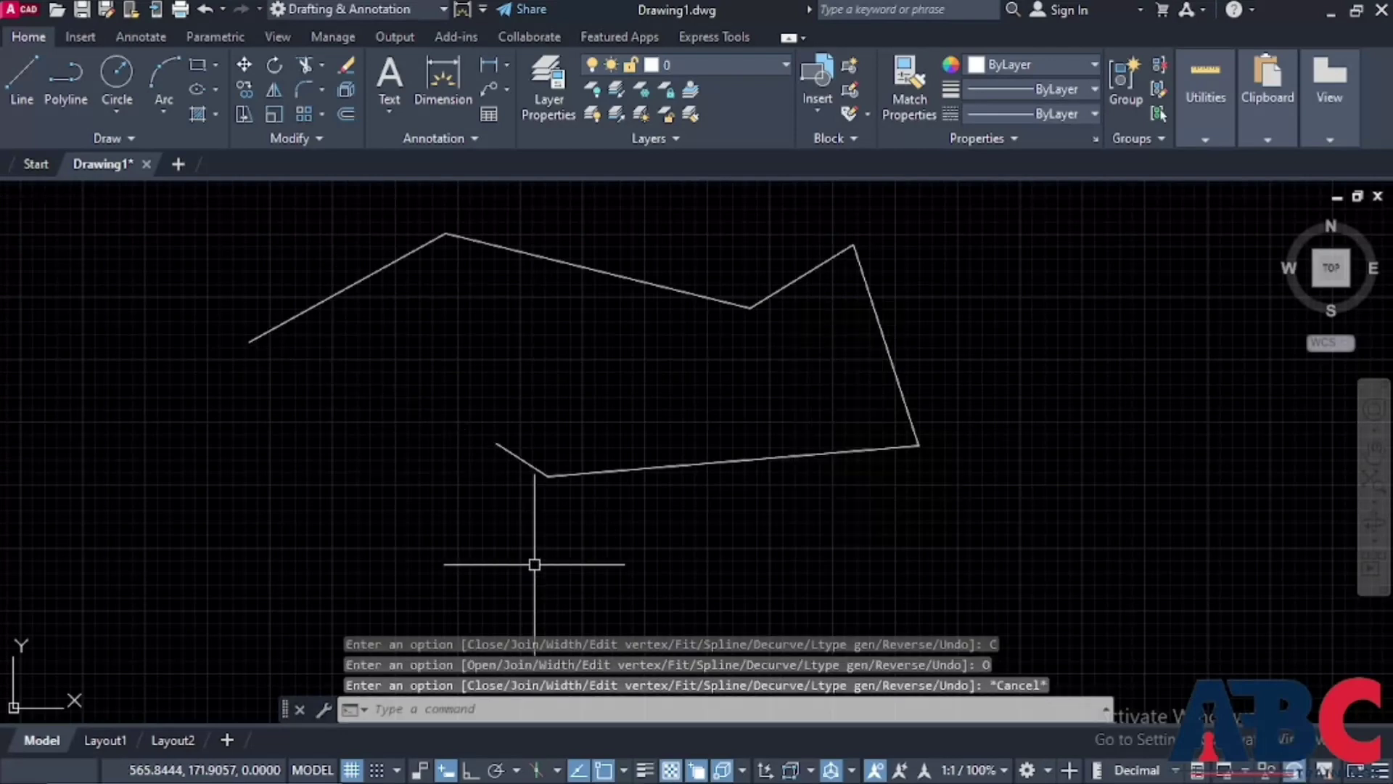
# Draw a second, five-segment polyline from the first one's lower free end, curving around the left side up to above its other end
pyautogui.write('PL')
pyautogui.press('Return')
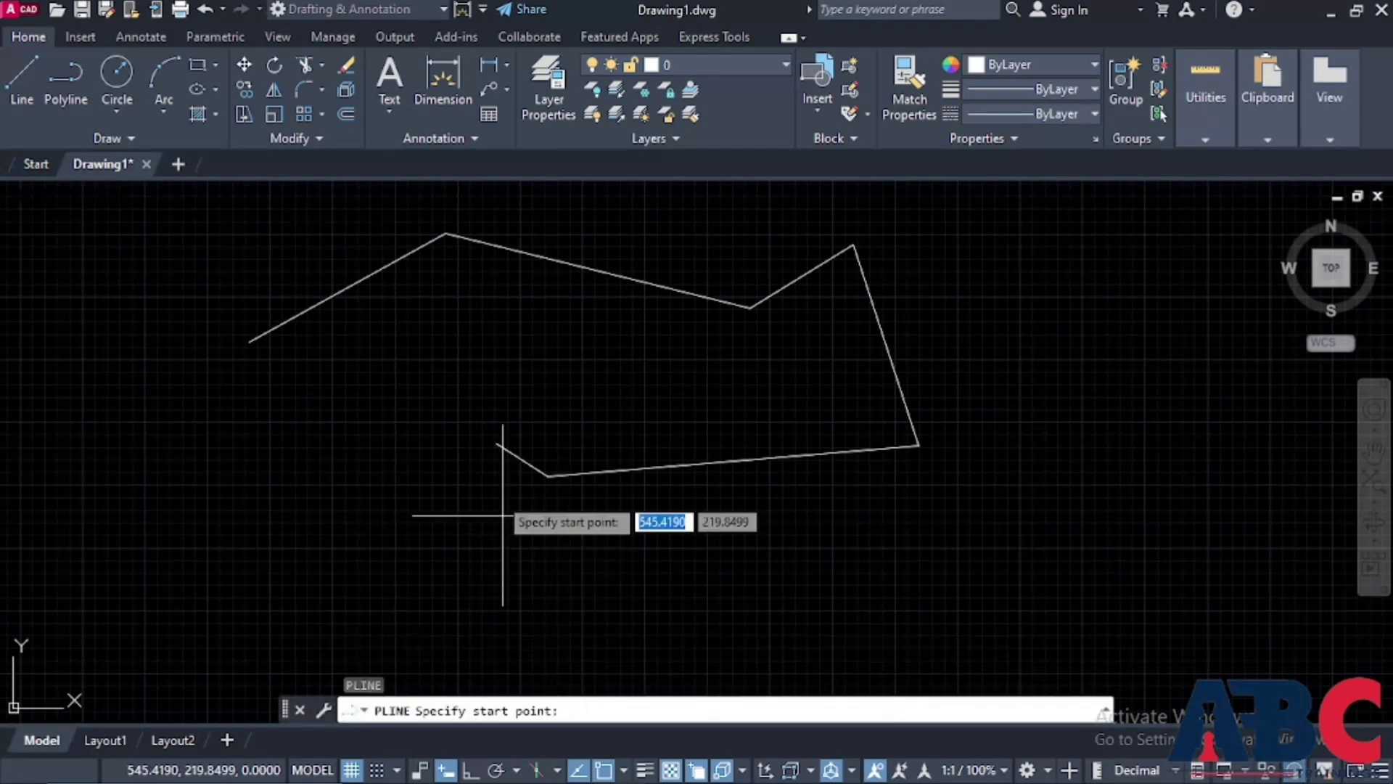
pyautogui.click(496, 443)
pyautogui.click(185, 517)
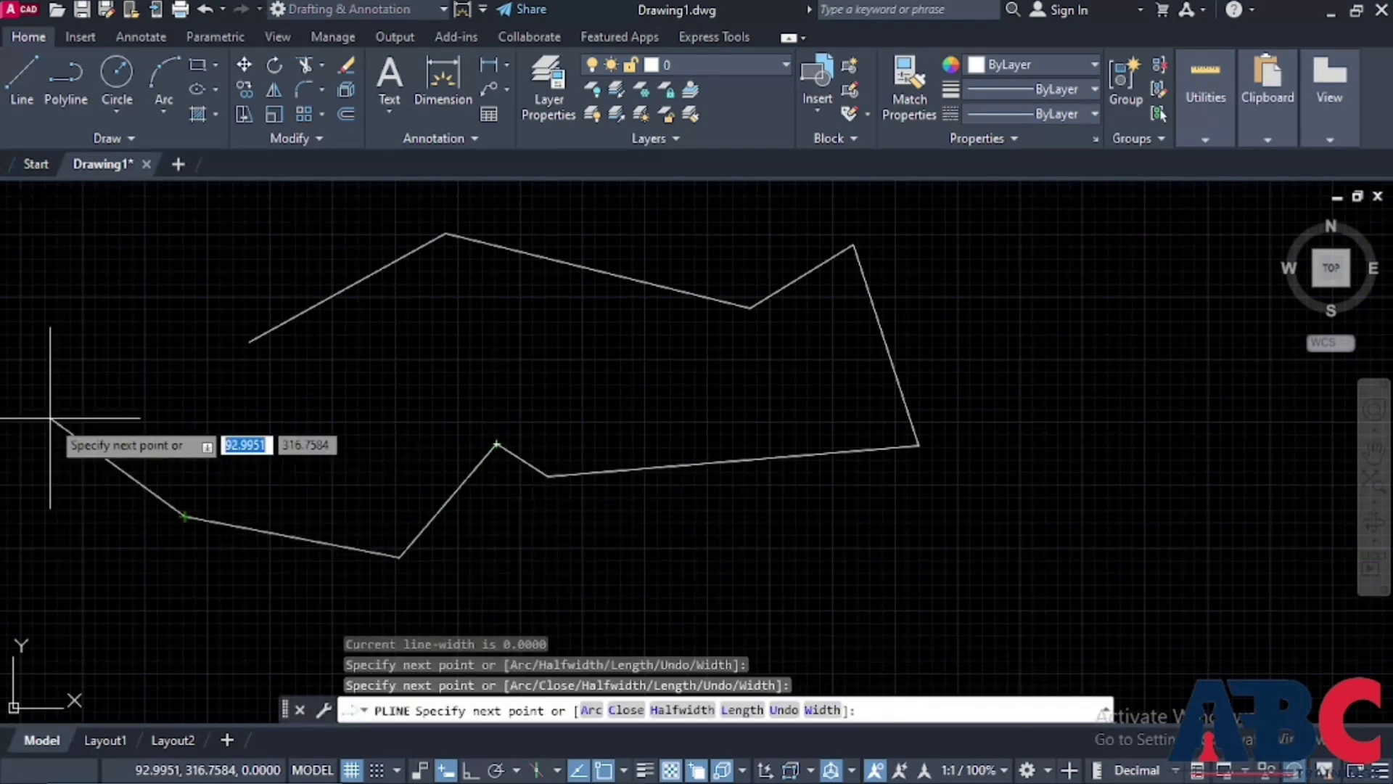
pyautogui.click(50, 418)
pyautogui.click(93, 297)
pyautogui.click(189, 220)
pyautogui.press('Escape')
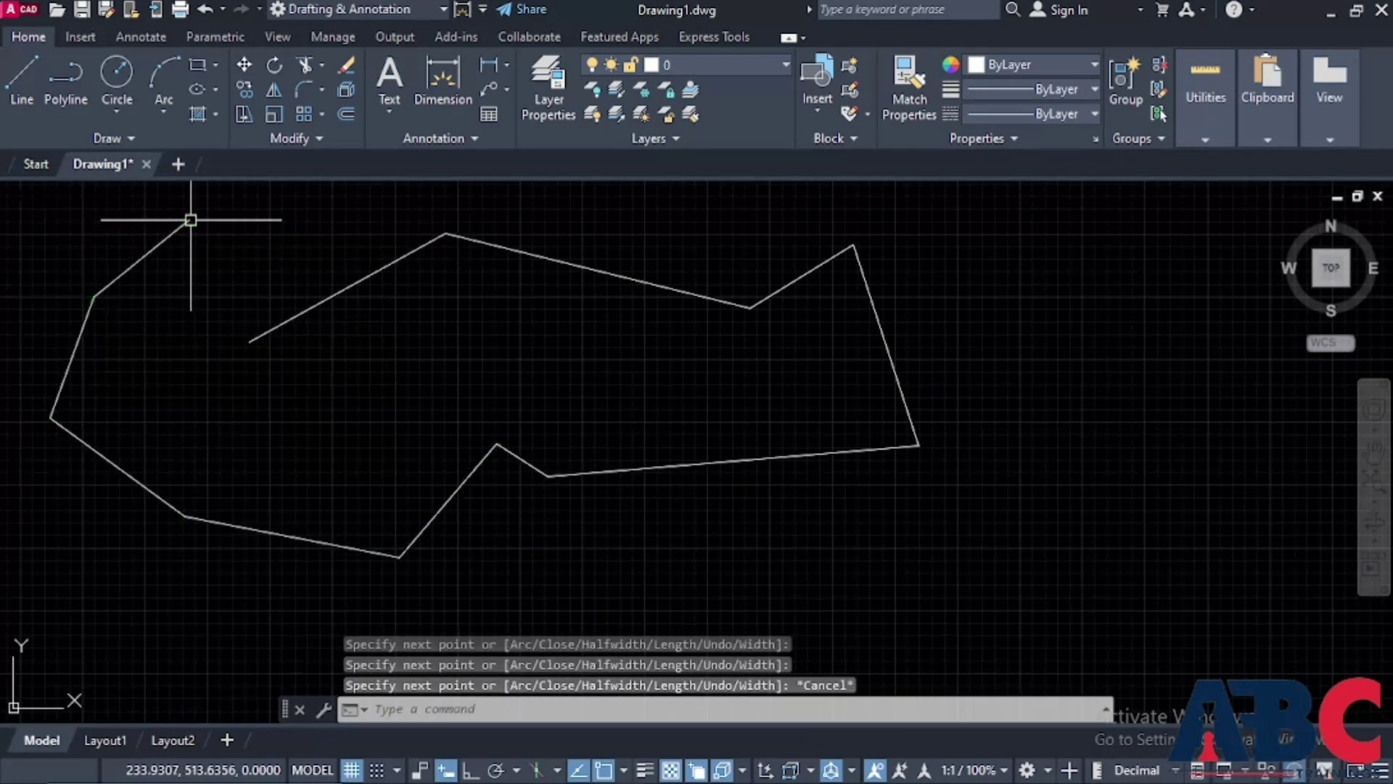
pyautogui.press('Escape')
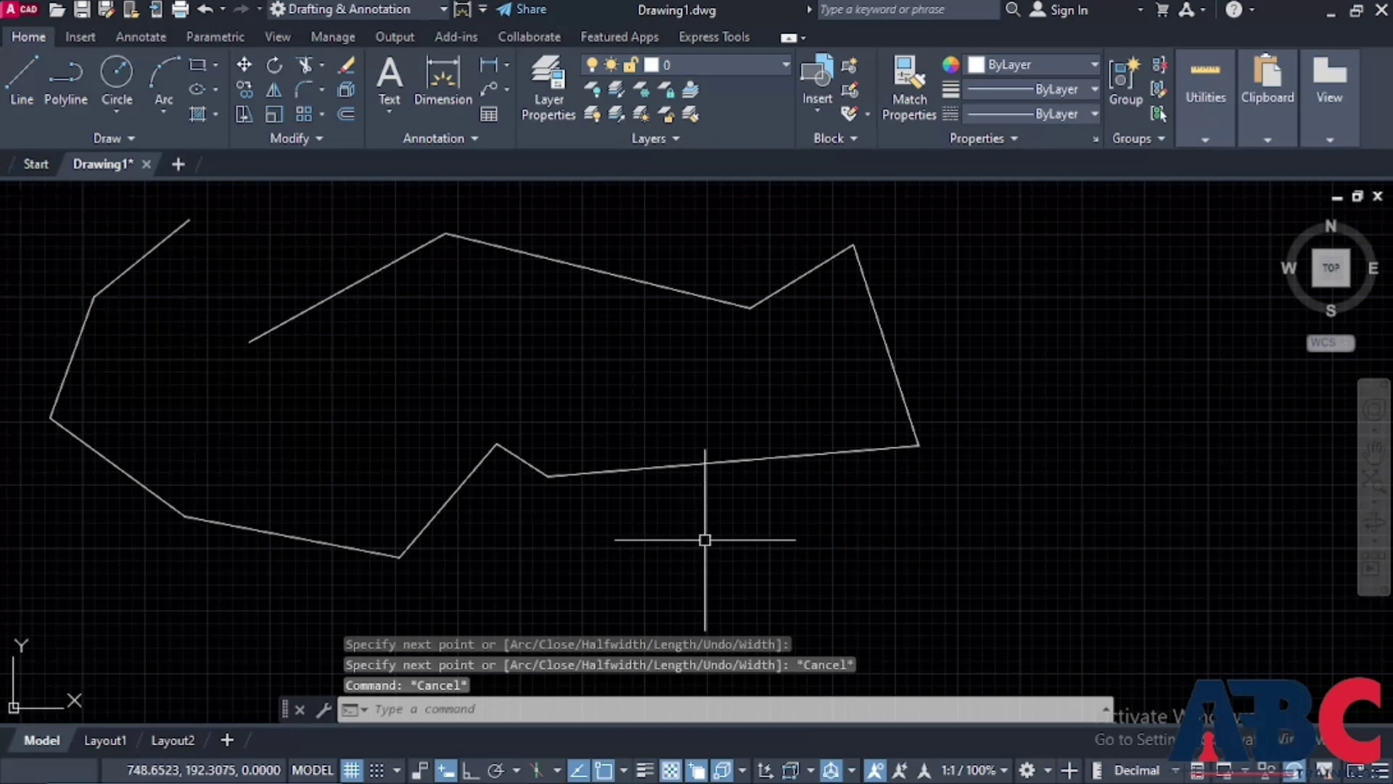
# Select the first and the second polyline in turn to check whether they are separate objects
pyautogui.click(672, 462)
pyautogui.press('Escape')
pyautogui.click(423, 520)
pyautogui.press('Escape')
# Join the first and the second polyline with the Join option of Edit Polyline and end the polyline edit
pyautogui.scroll(-2, 488, 429)
pyautogui.scroll(4, 459, 342)
pyautogui.scroll(-3, 498, 523)
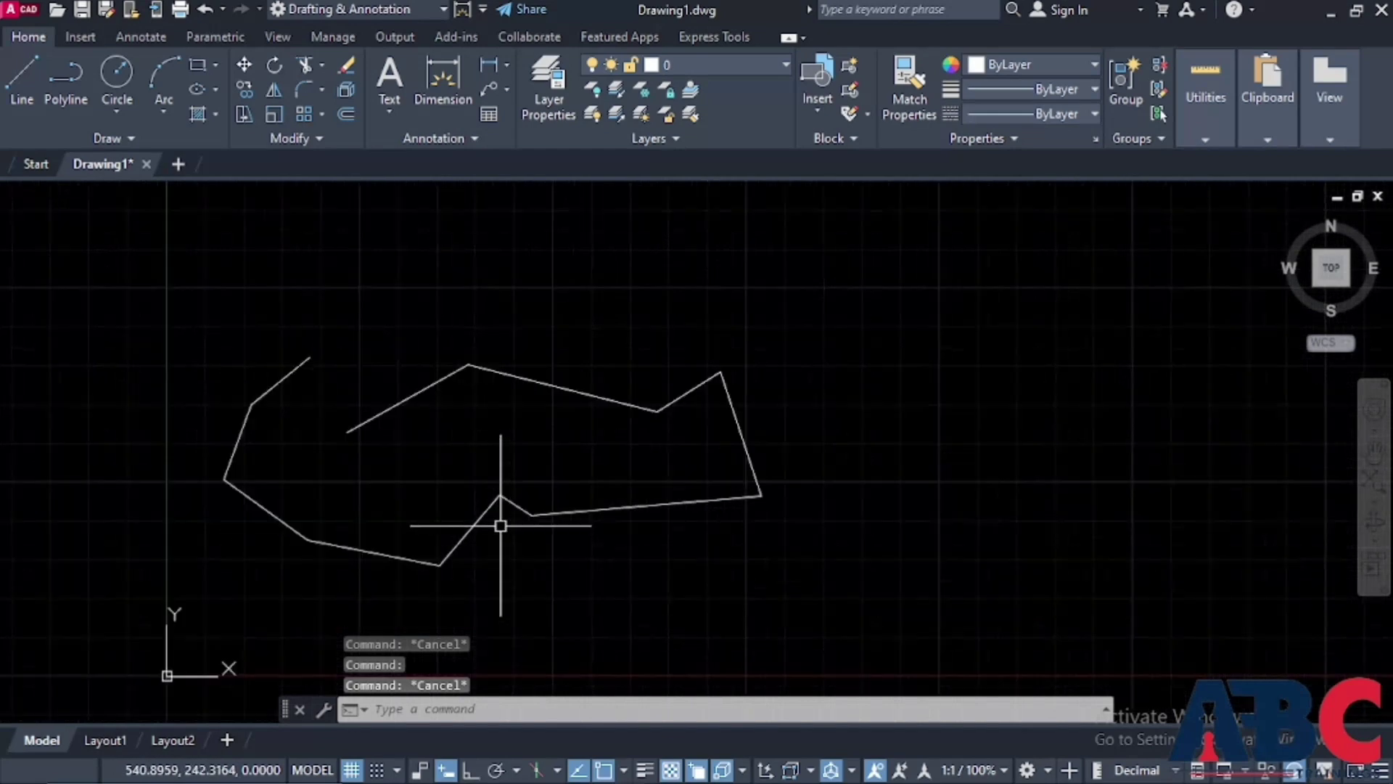
pyautogui.scroll(1, 747, 460)
pyautogui.scroll(-1, 741, 485)
pyautogui.scroll(4, 742, 486)
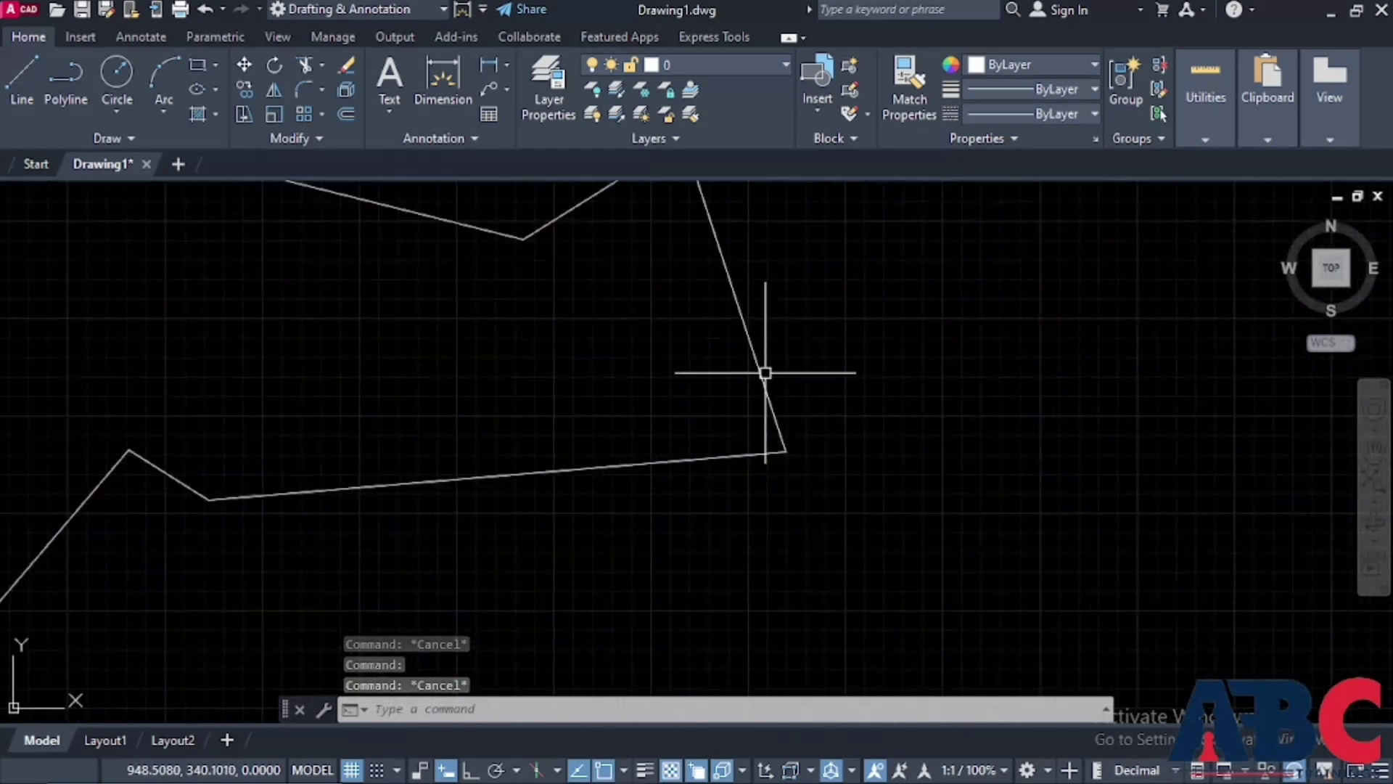
pyautogui.doubleClick(761, 373)
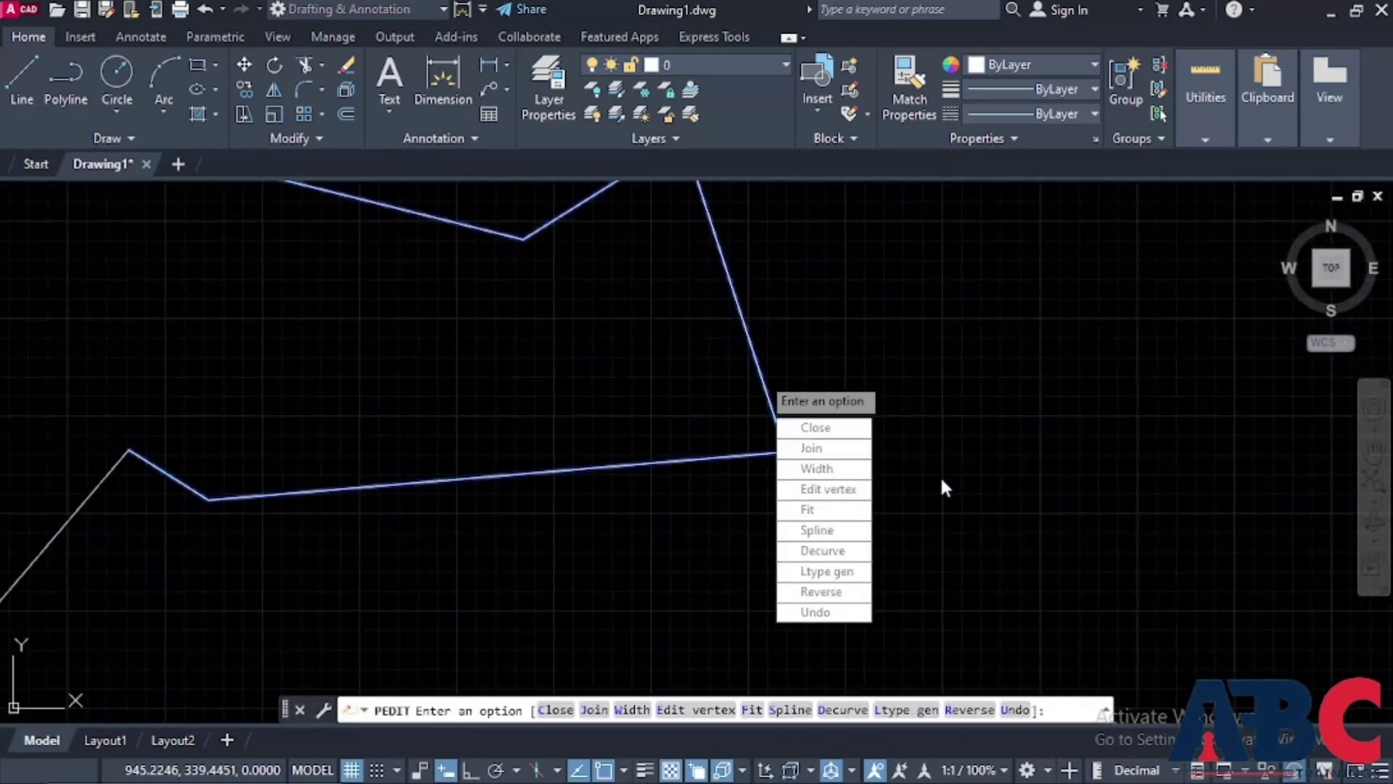
pyautogui.scroll(-3, 1052, 537)
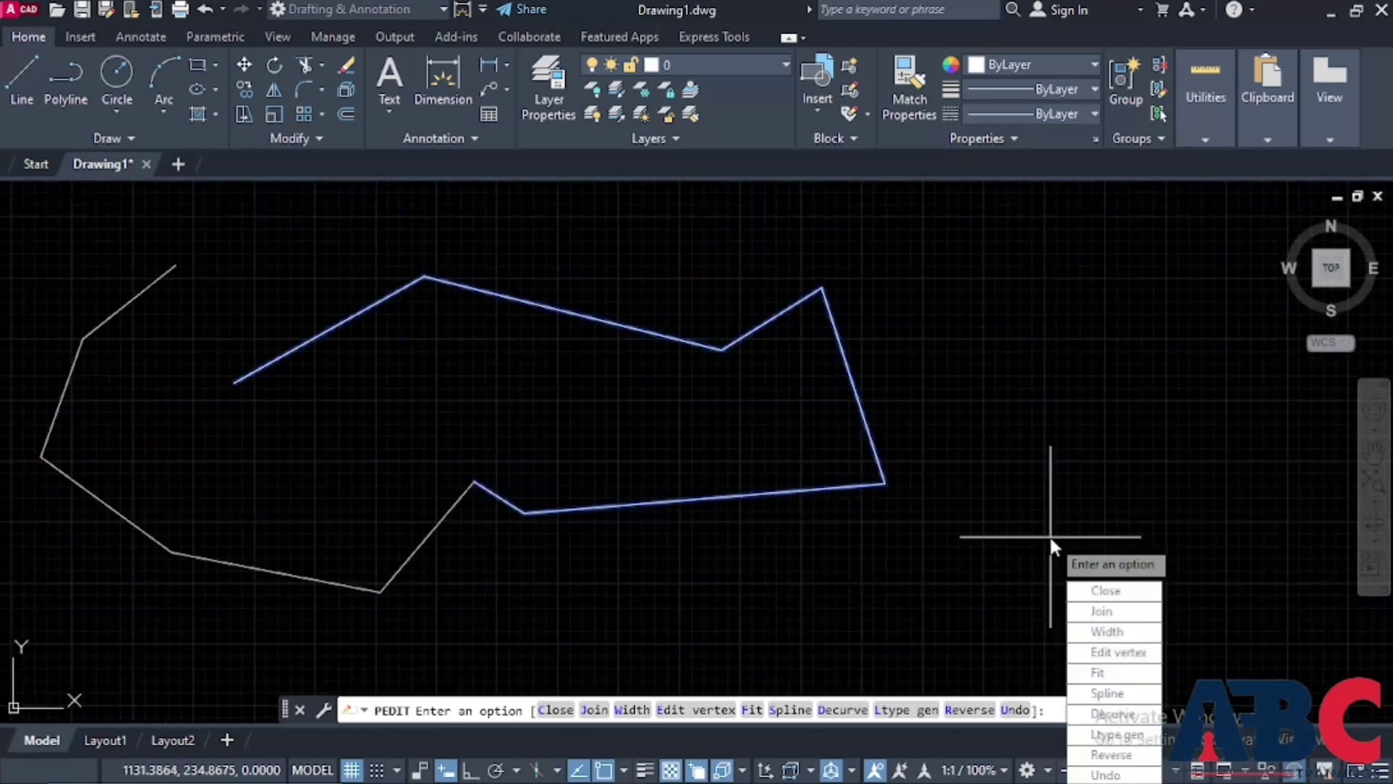
pyautogui.click(1139, 622)
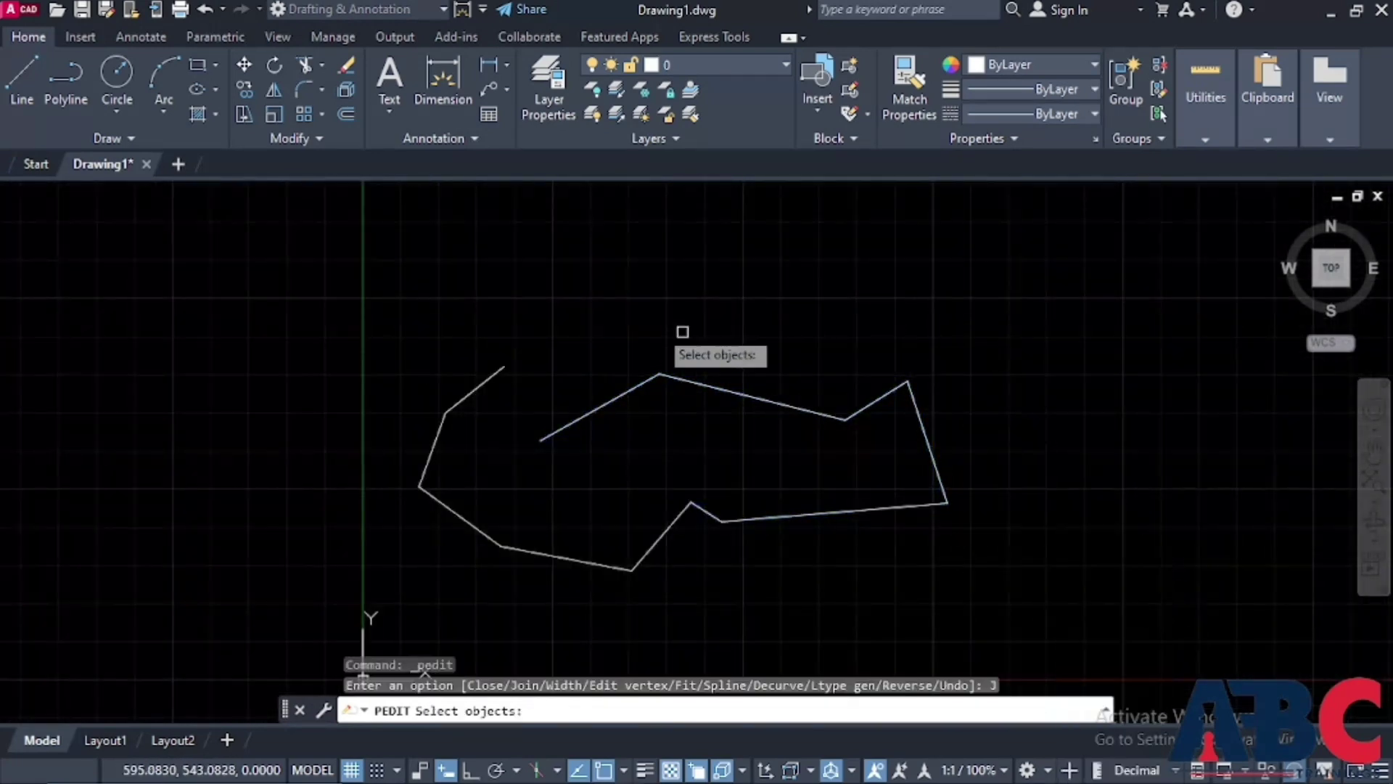
pyautogui.click(657, 539)
pyautogui.click(744, 523)
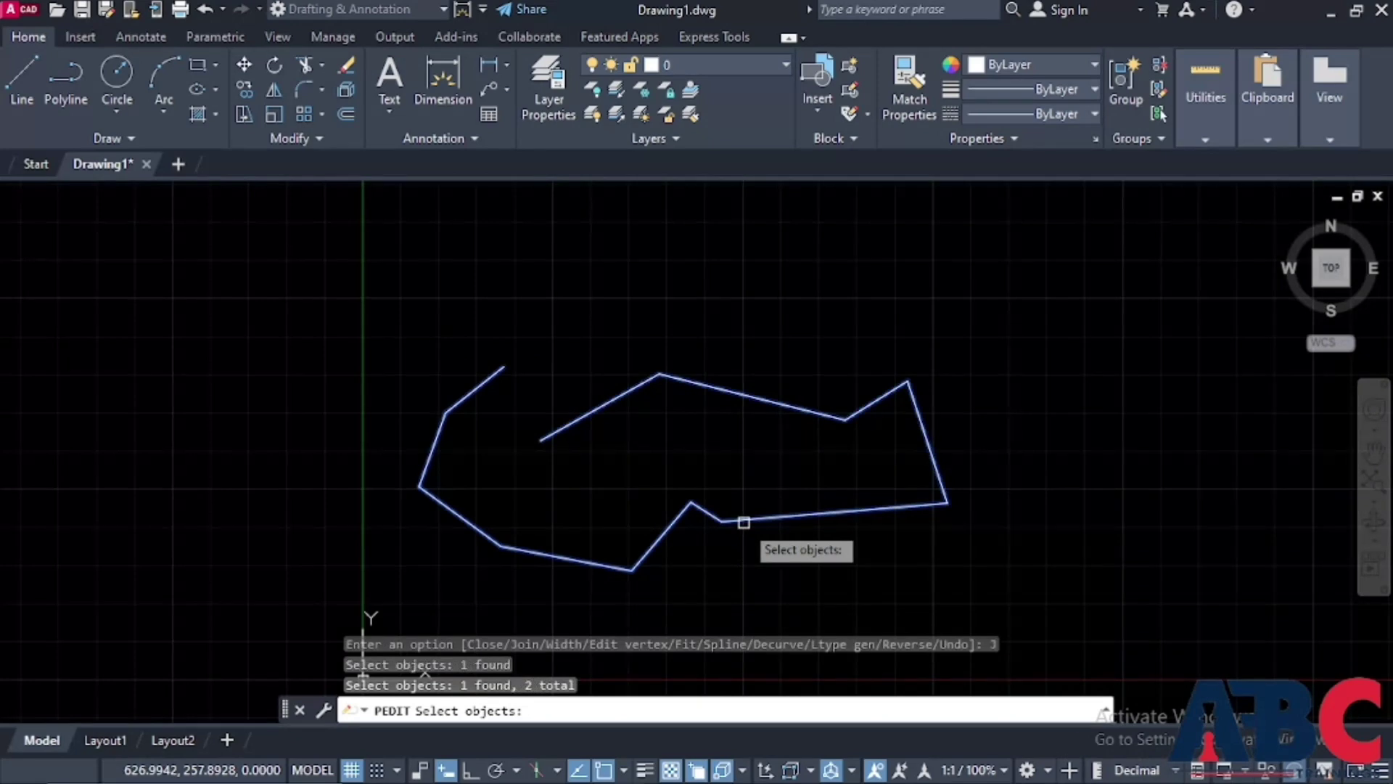
pyautogui.press('Return')
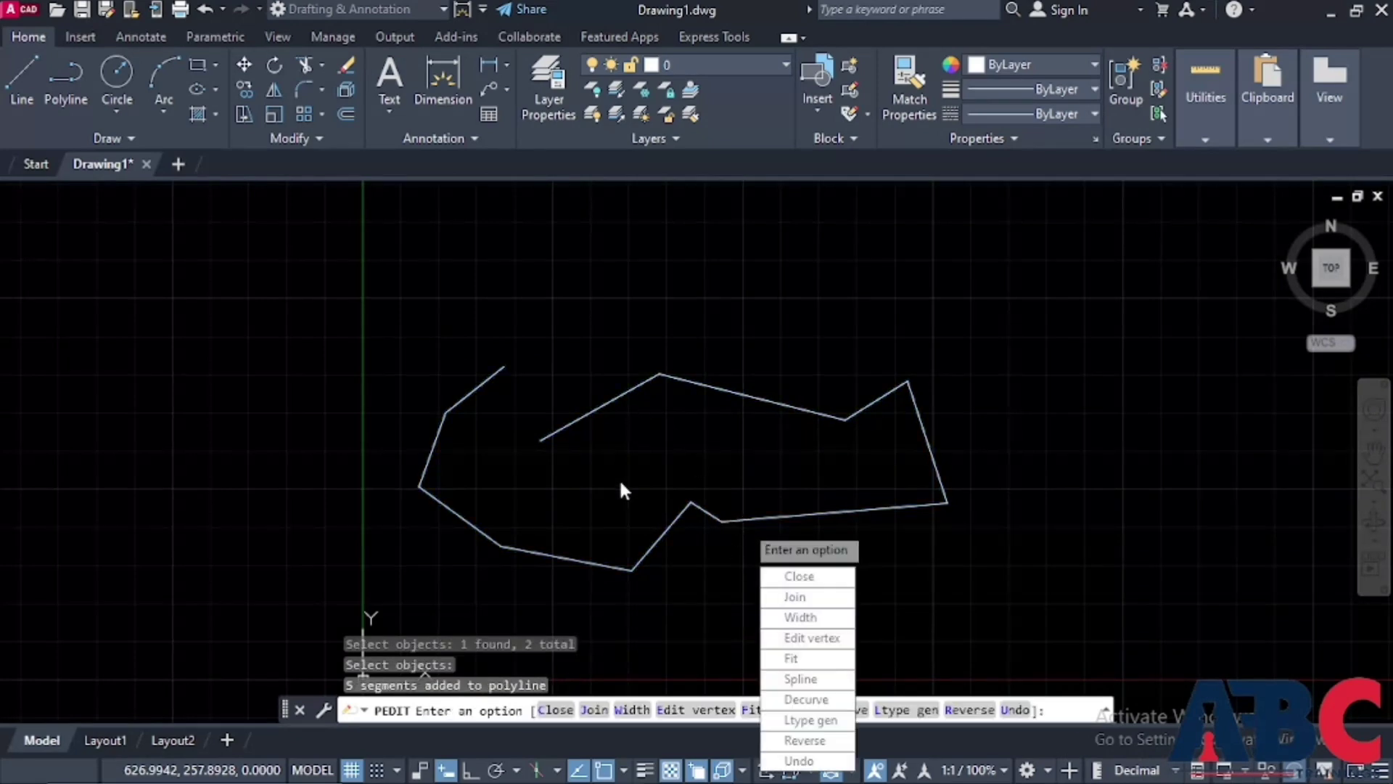
pyautogui.press('Escape')
# Select the joined polyline to check whether it is a single object, and clear the selection
pyautogui.click(762, 515)
pyautogui.moveTo(977, 442); pyautogui.dragTo(745, 439, button='middle')
pyautogui.scroll(2, 745, 439)
pyautogui.scroll(-4, 508, 501)
pyautogui.scroll(4, 505, 435)
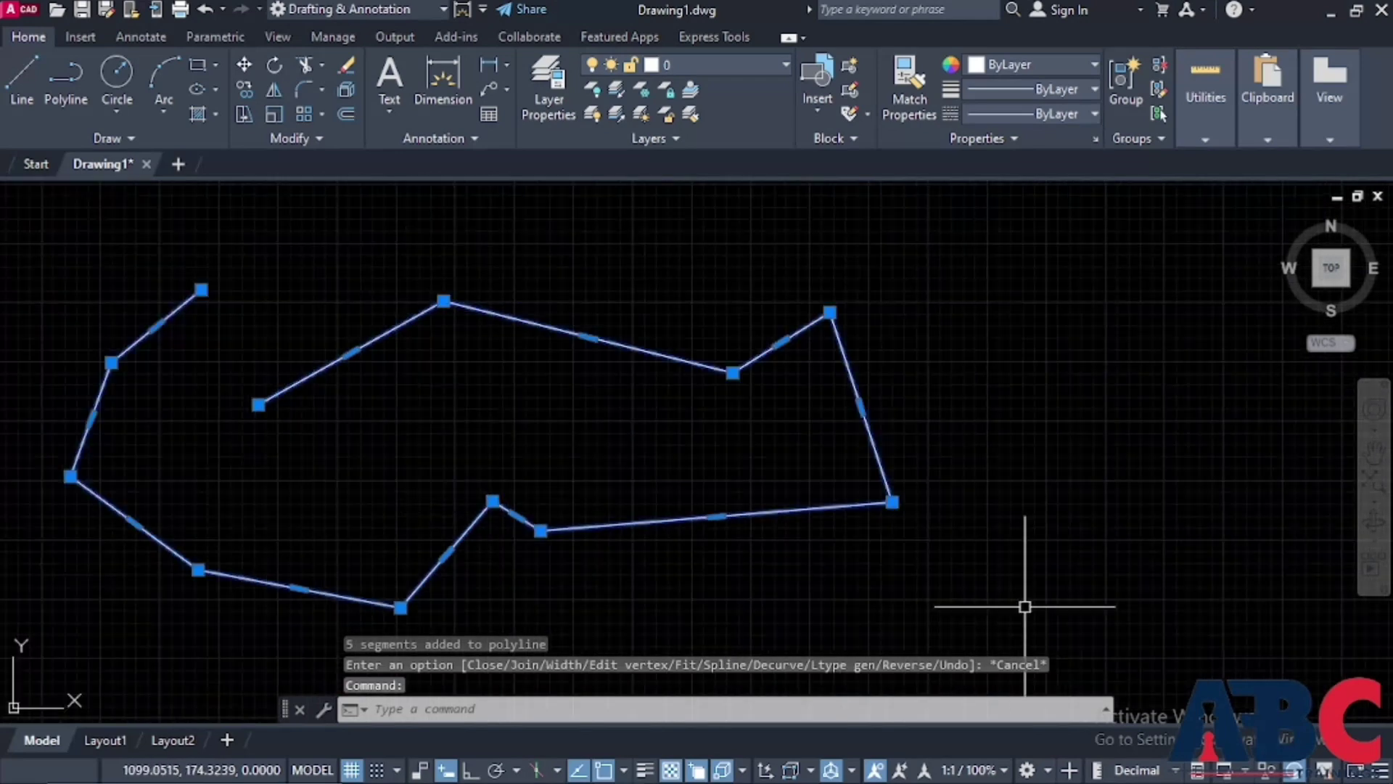
pyautogui.press('Escape')
# Undo the join and the drawing of the second polyline, leaving only the first open polyline
pyautogui.hotkey('ctrl', 'z')
pyautogui.hotkey('ctrl', 'z')
pyautogui.hotkey('ctrl', 'z')
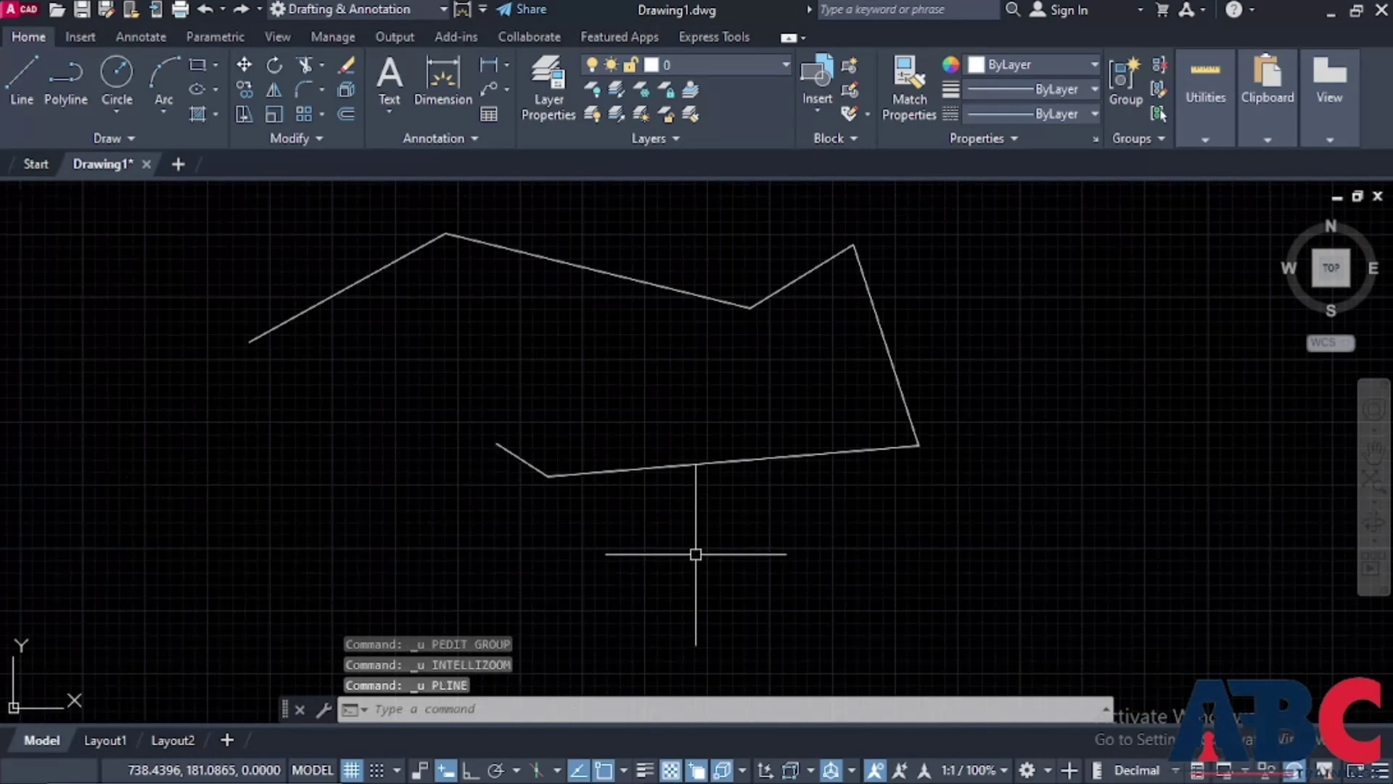
# Set the width of all segments of the open polyline to 10 with the Width option of Edit Polyline
pyautogui.doubleClick(883, 345)
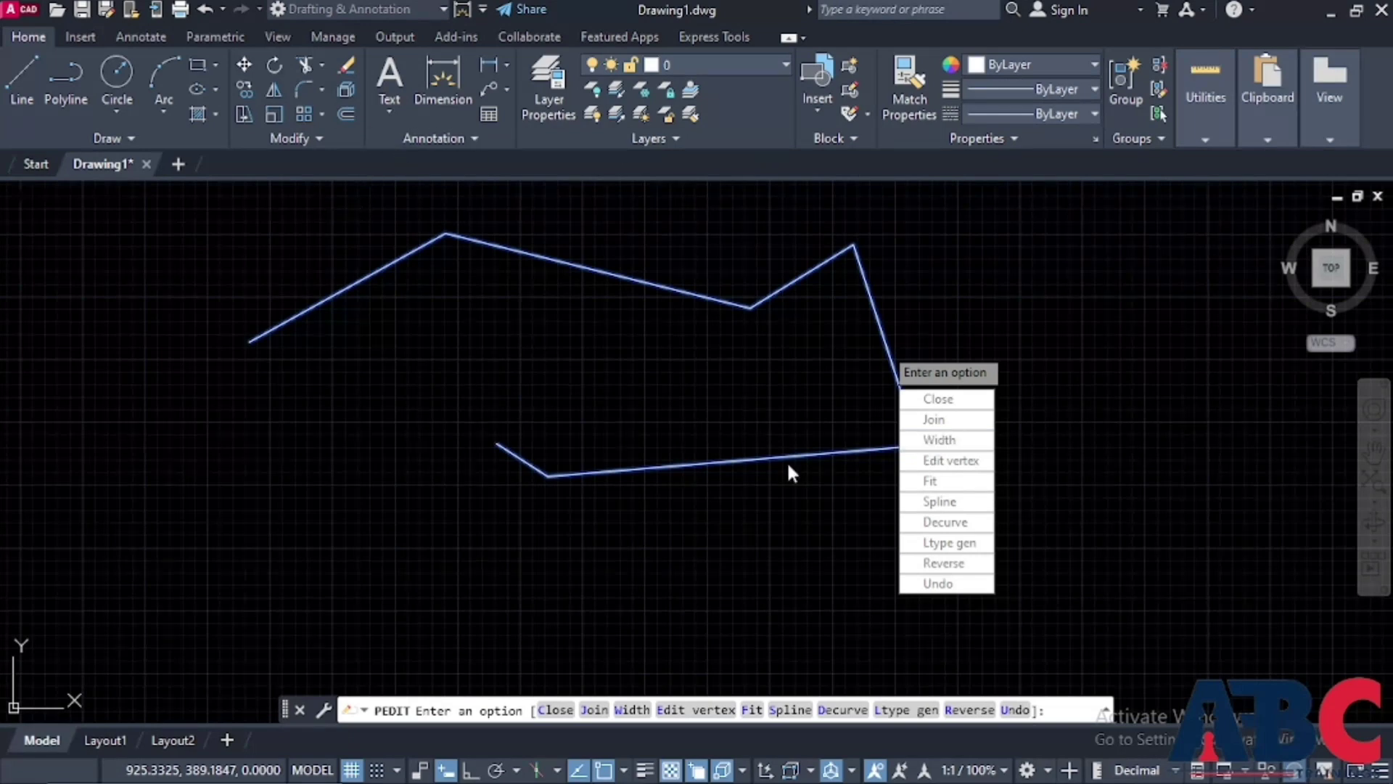
pyautogui.click(957, 443)
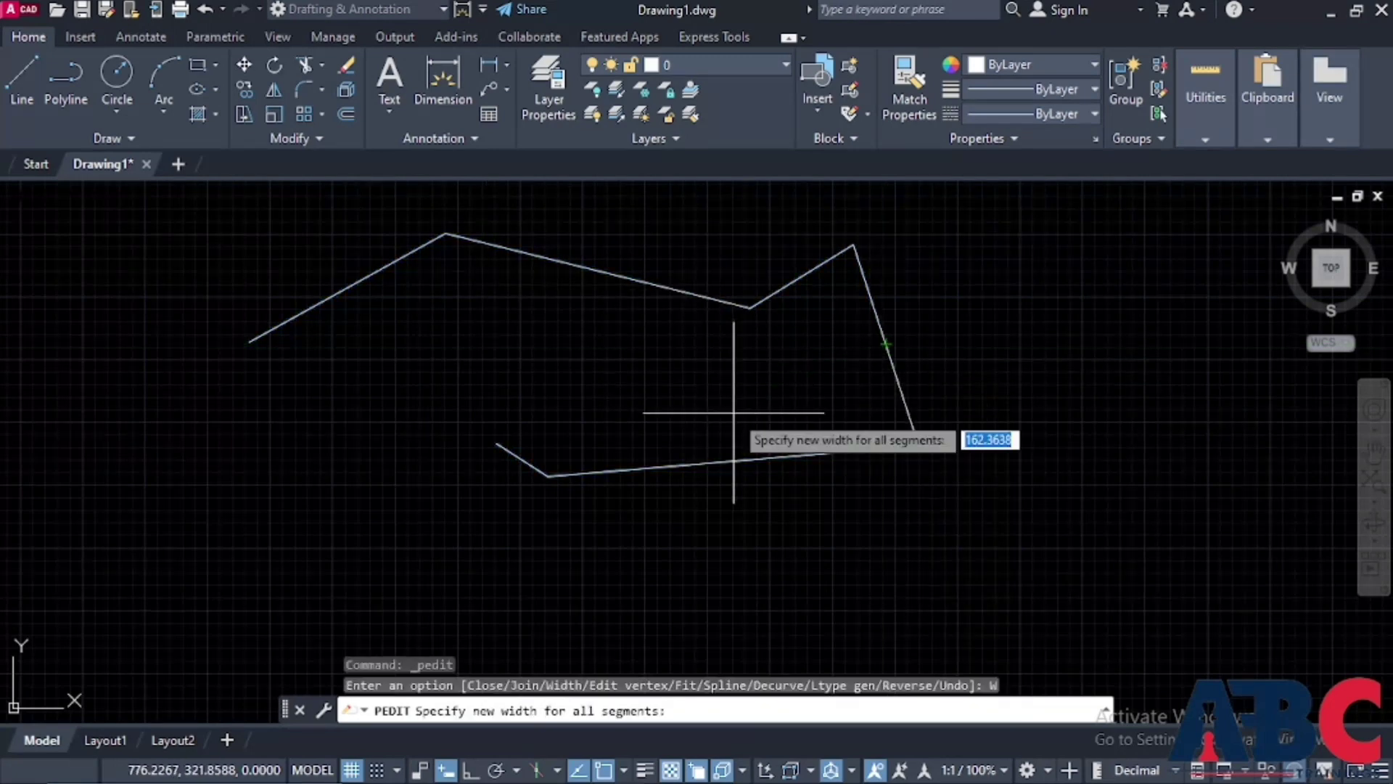
pyautogui.write('10')
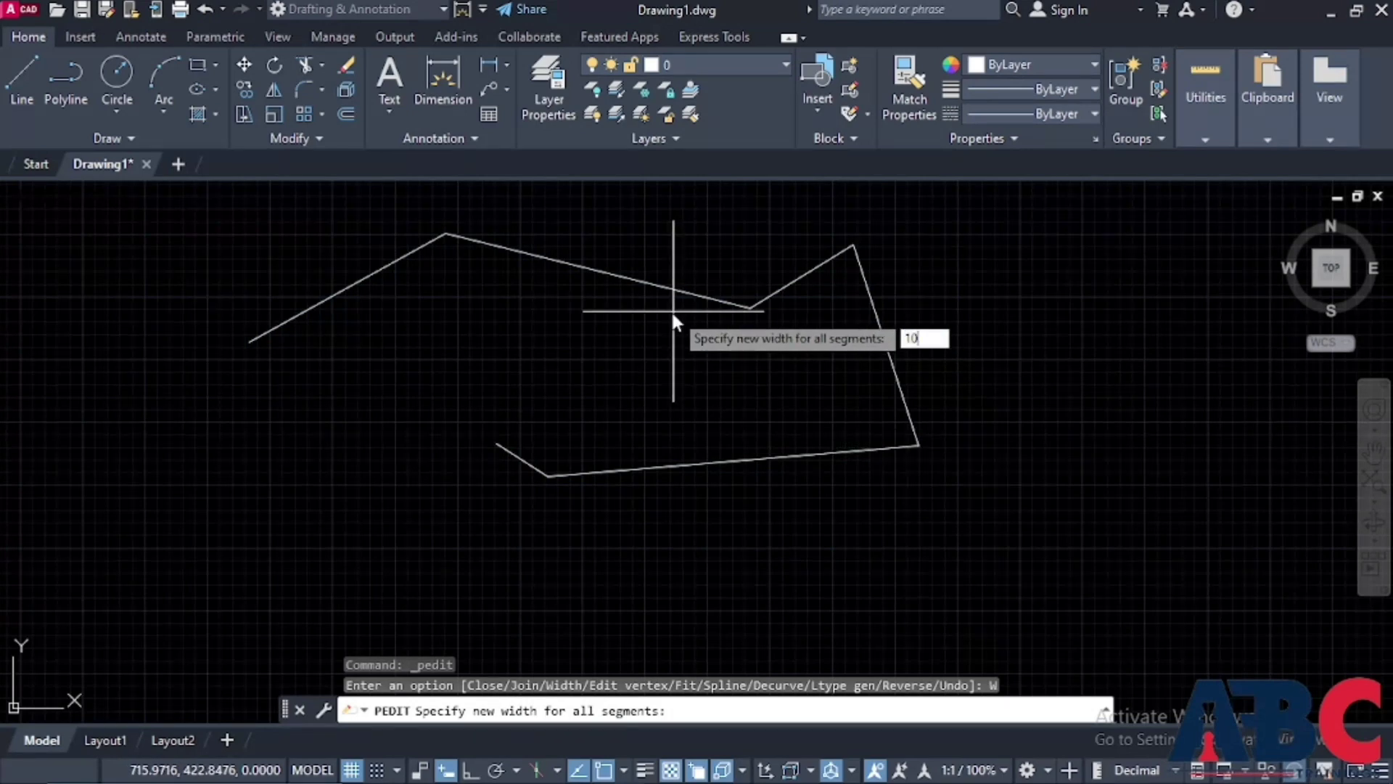
pyautogui.press('Return')
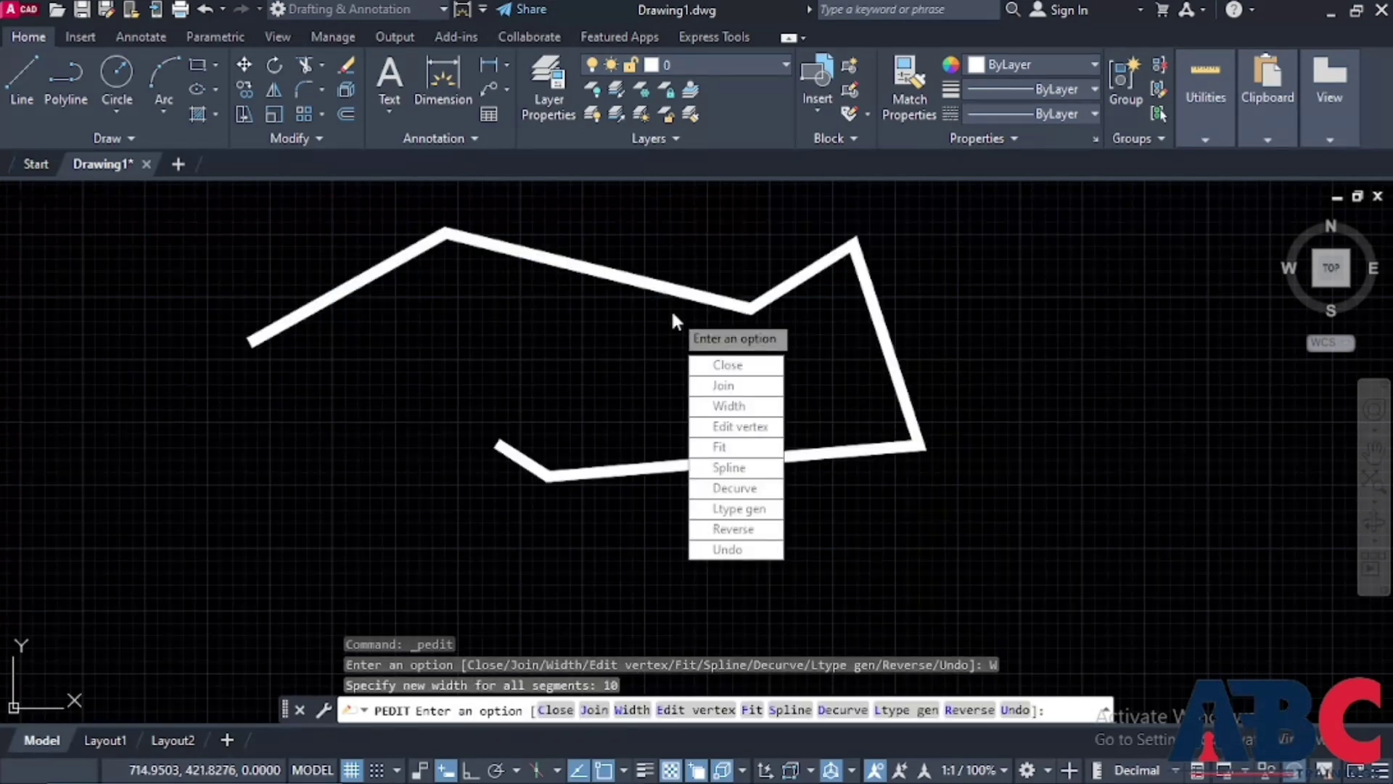
# Set the width of all segments to 20 and undo both width changes within the polyline edit
pyautogui.click(724, 404)
pyautogui.write('20')
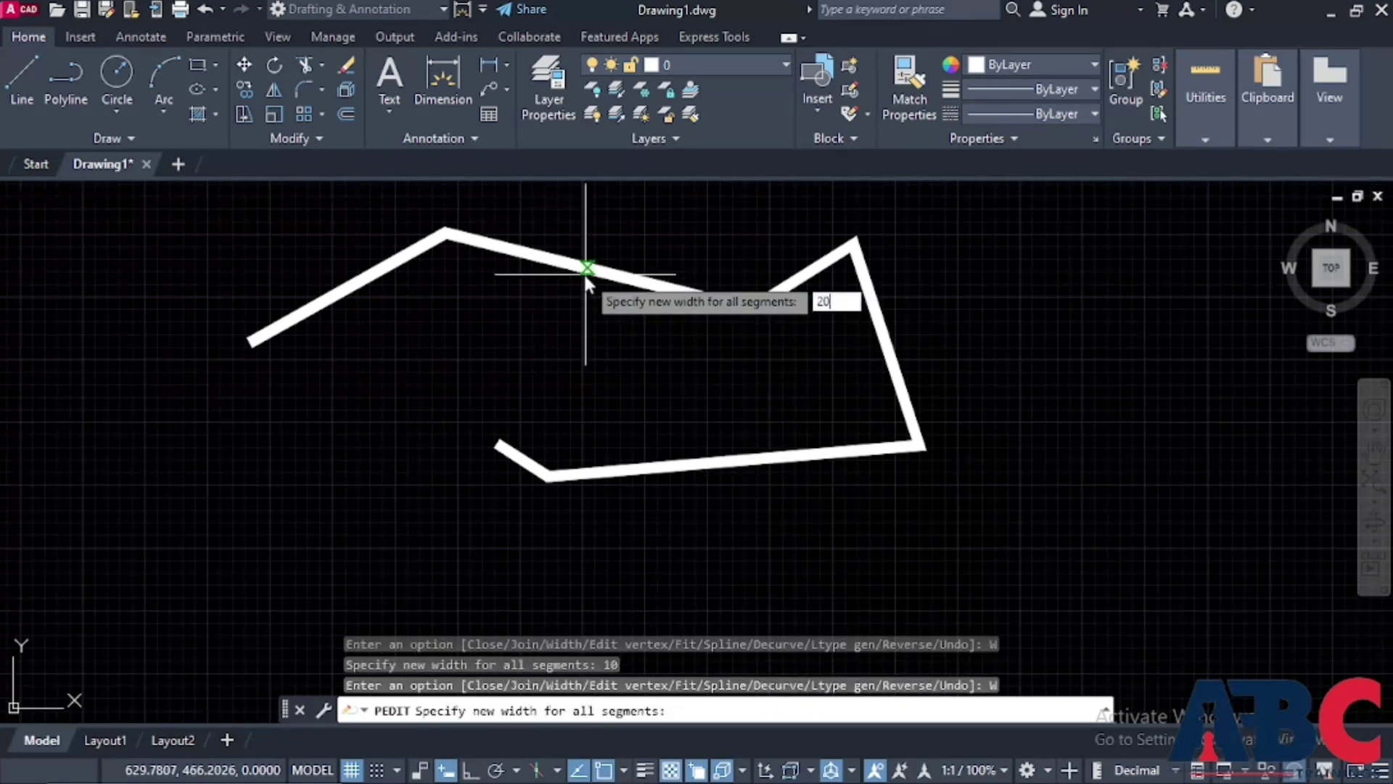
pyautogui.press('Return')
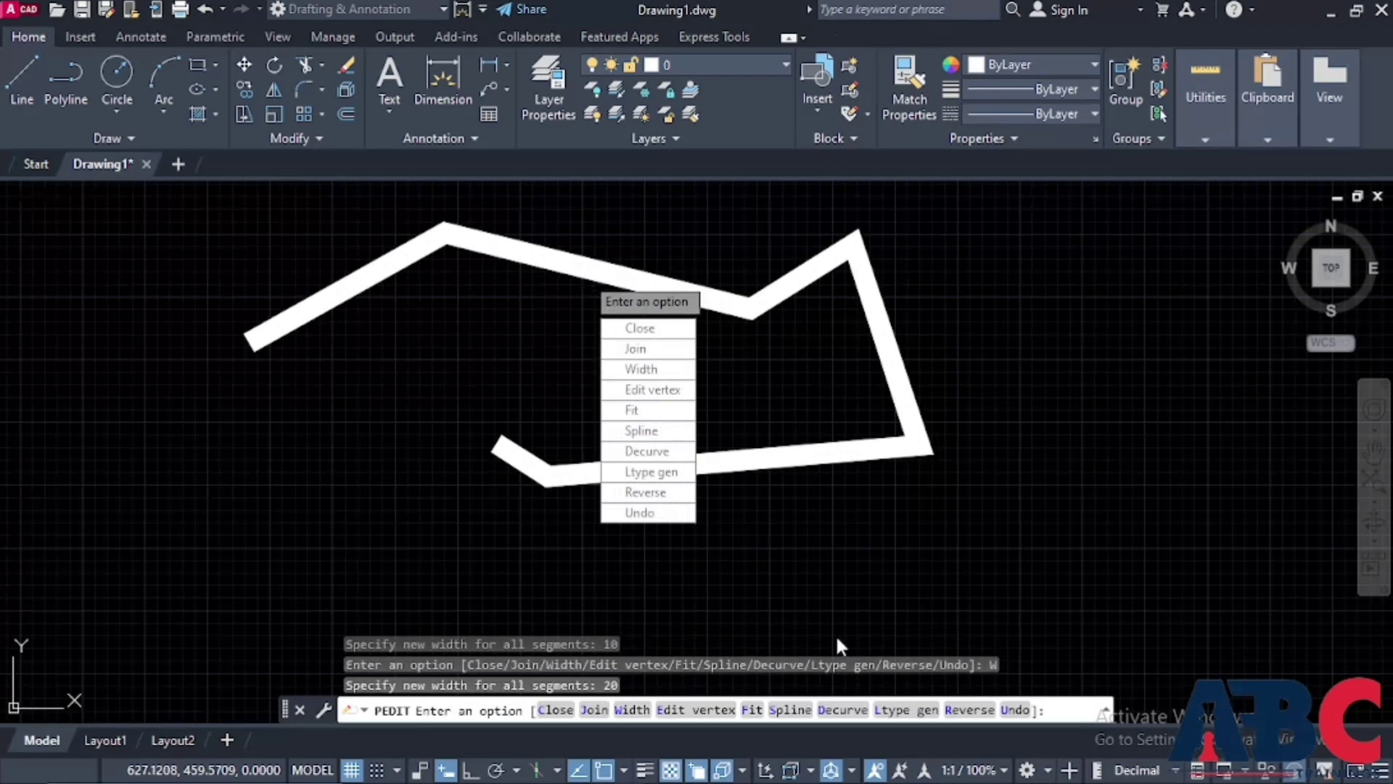
pyautogui.click(639, 512)
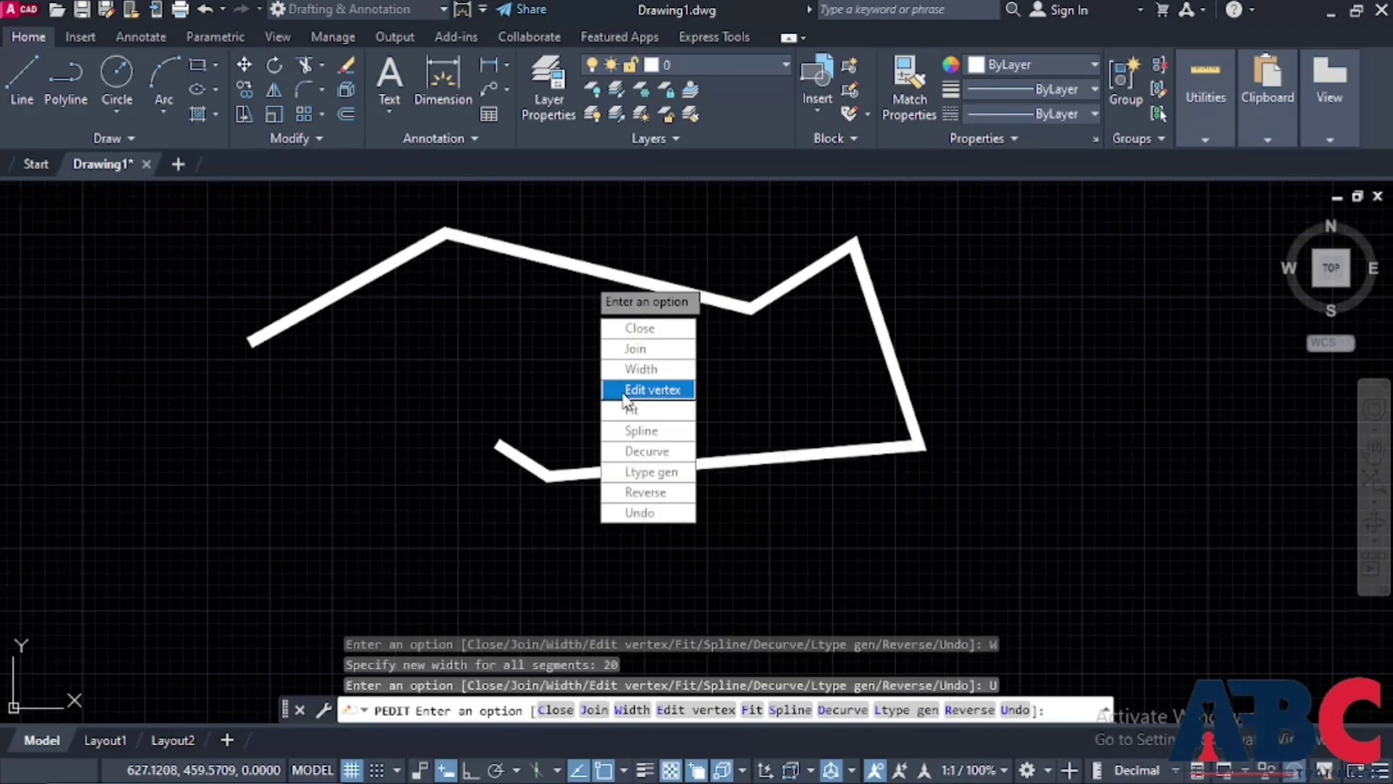
pyautogui.click(681, 518)
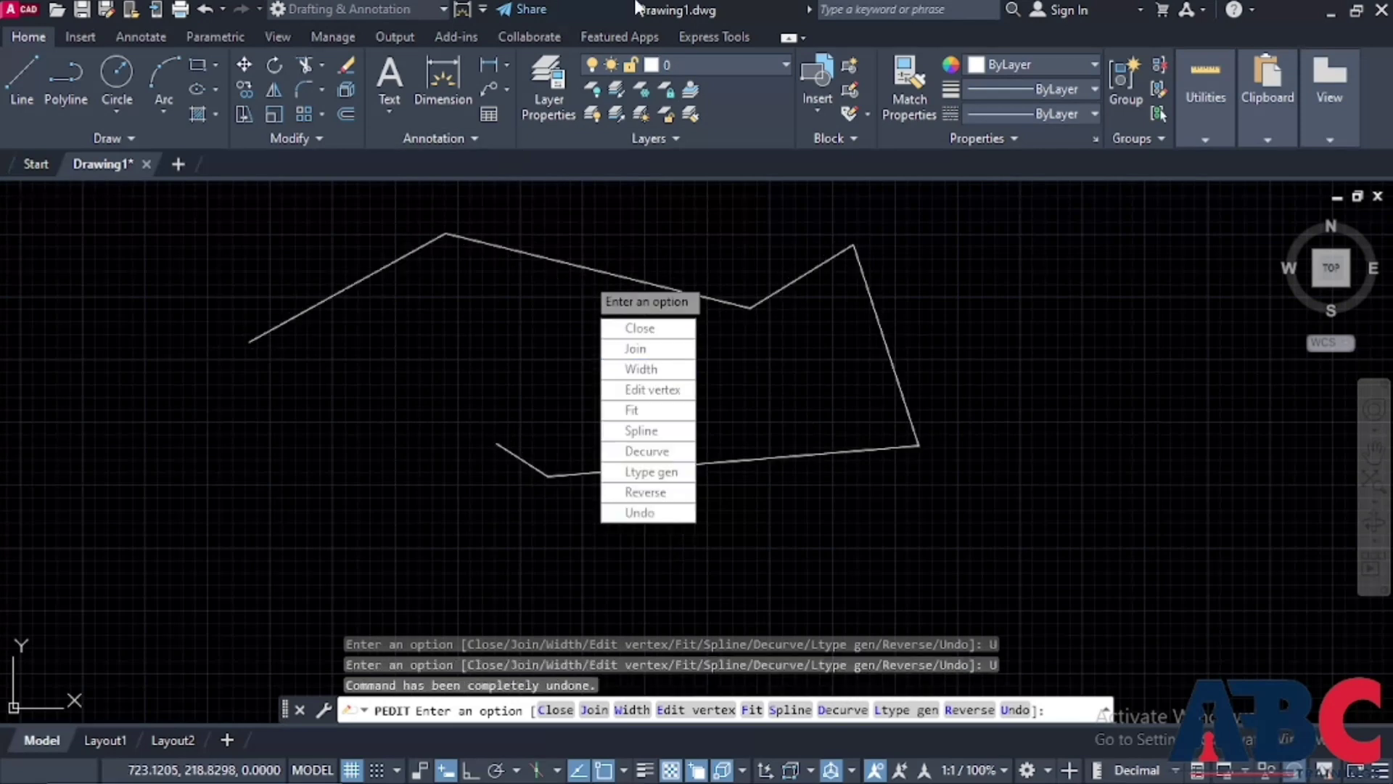
# Start vertex editing on the polyline and step the vertex marker to the second vertex and back to the first
pyautogui.click(655, 392)
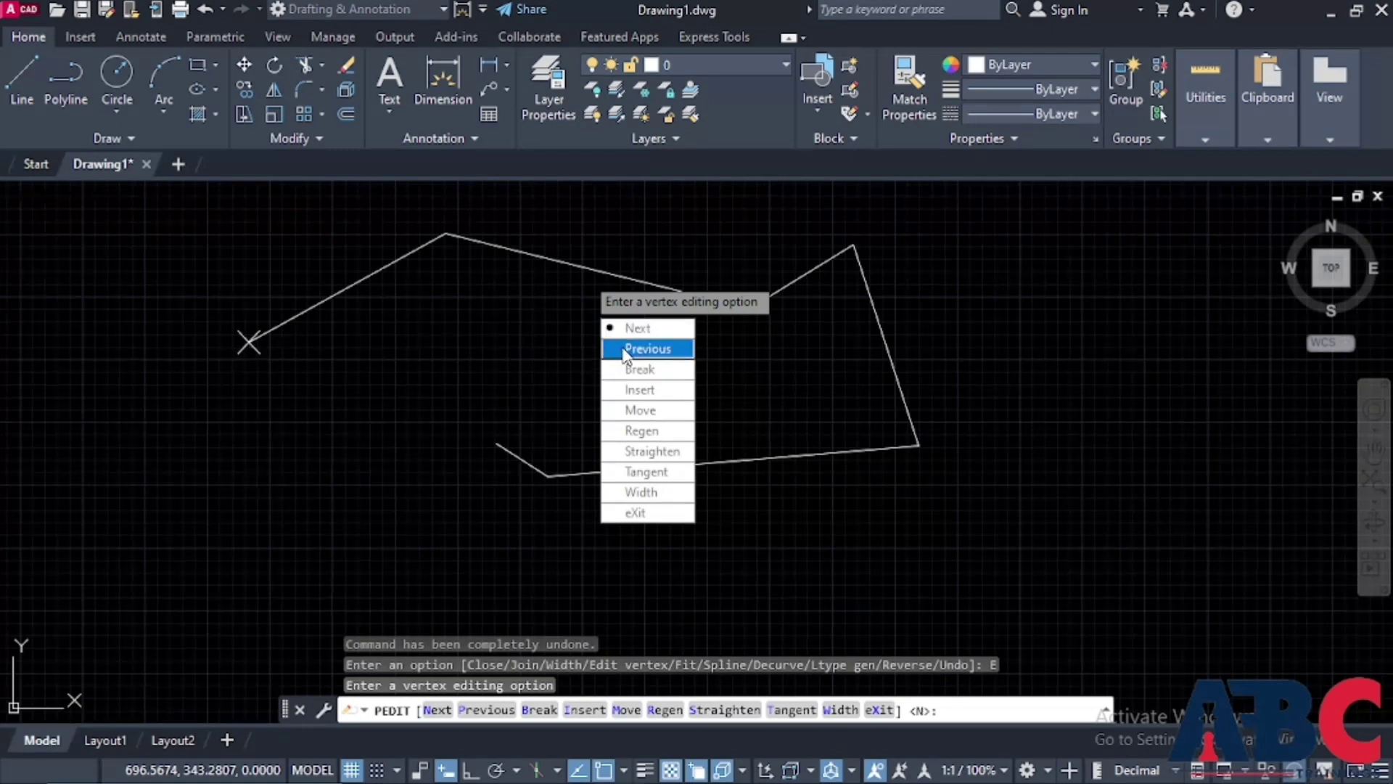
pyautogui.click(641, 328)
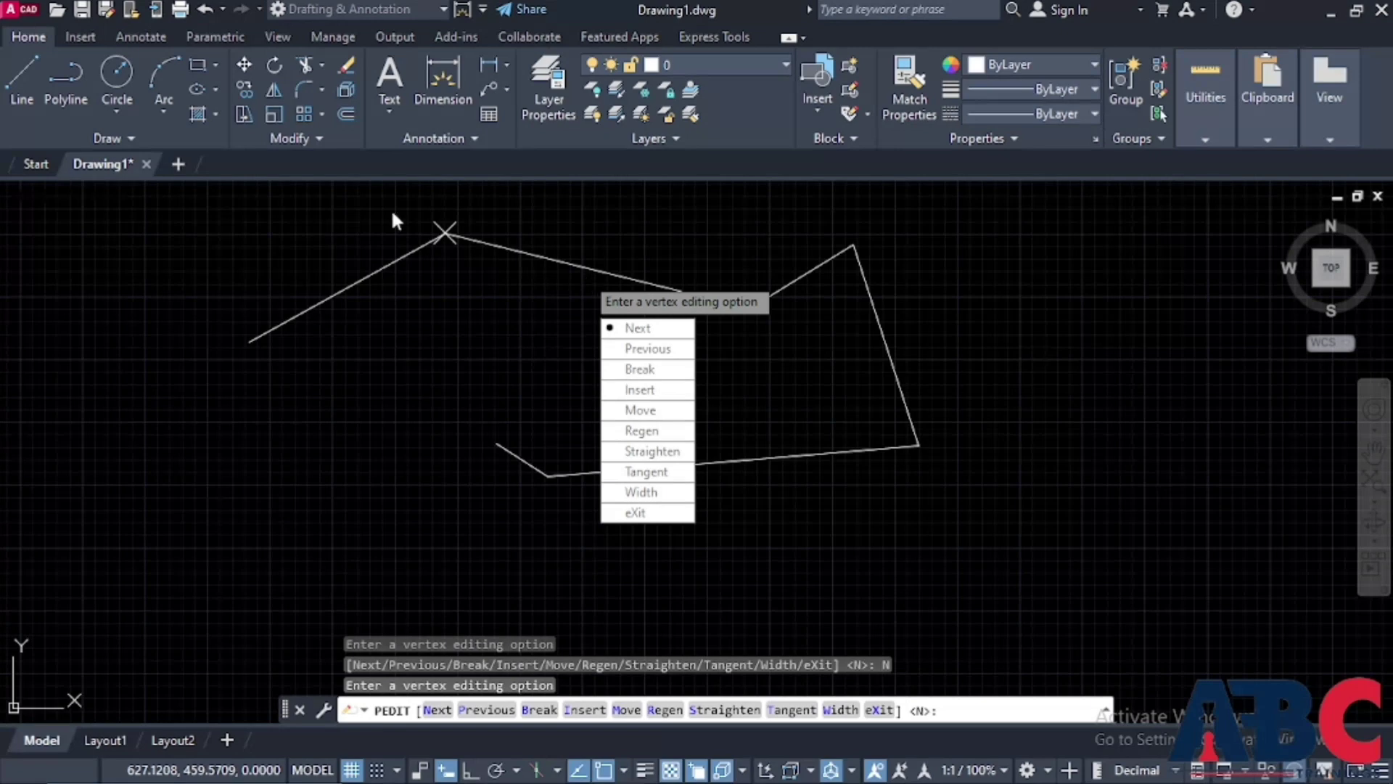
pyautogui.click(645, 349)
pyautogui.scroll(-4, 326, 305)
pyautogui.scroll(2, 433, 287)
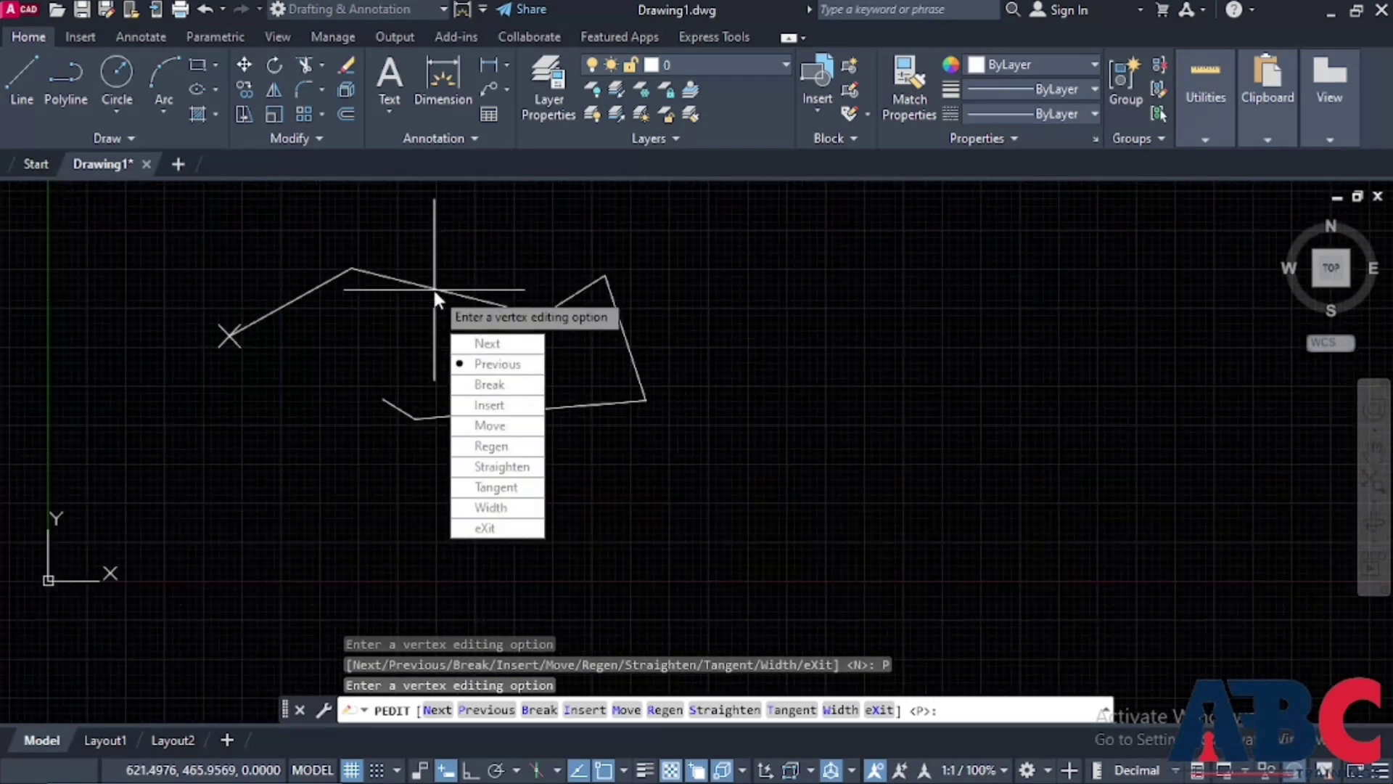
pyautogui.scroll(2, 564, 294)
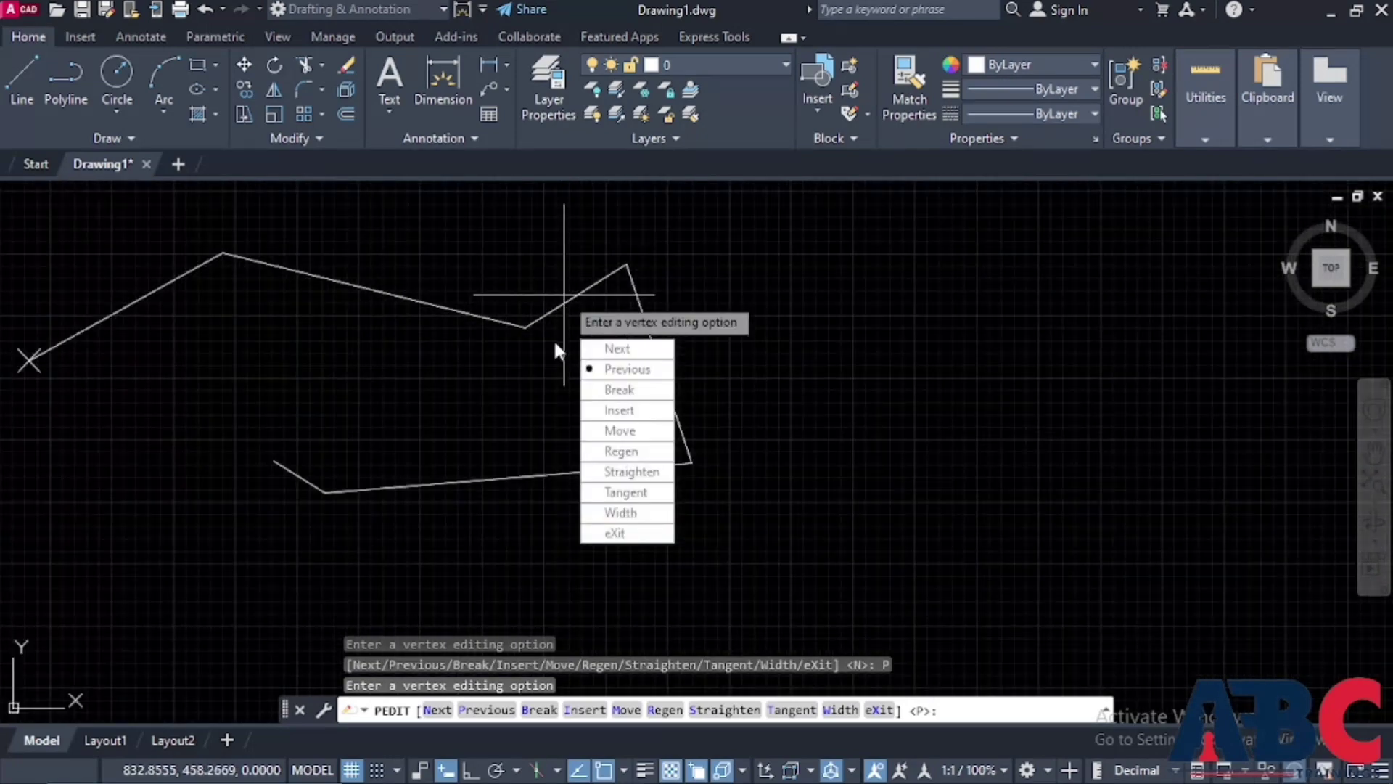
# Break out the polyline segment between the second and the third vertex with the Break vertex option
pyautogui.click(638, 349)
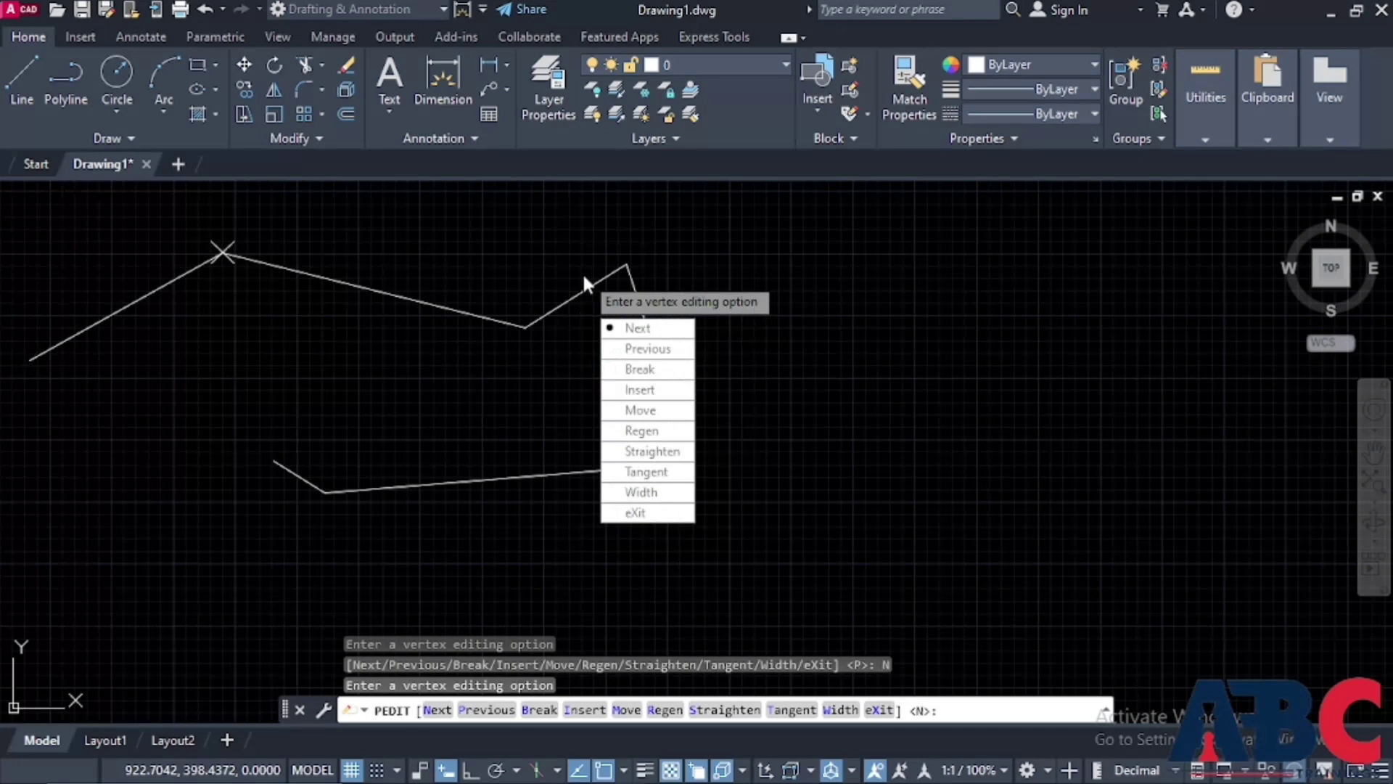
pyautogui.click(676, 383)
pyautogui.press('Down')
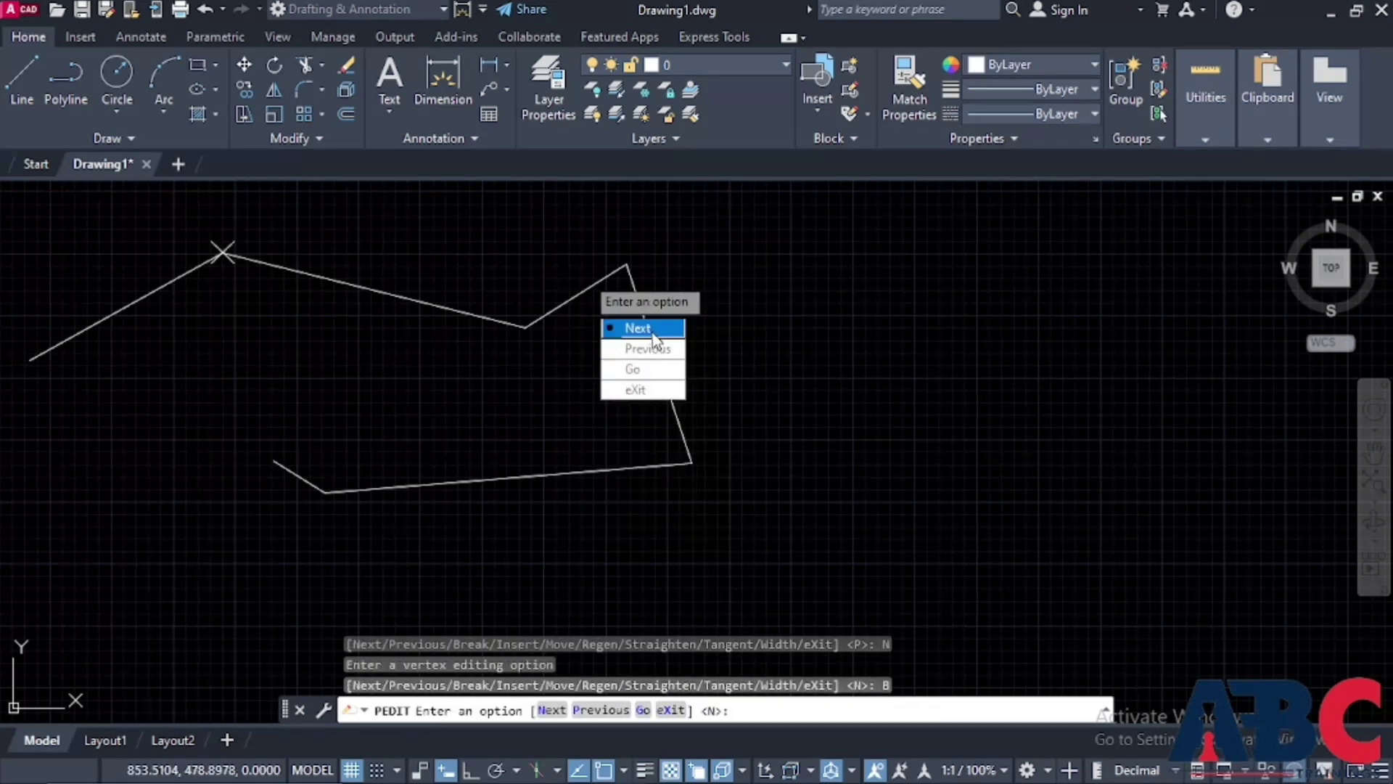
pyautogui.press('Return')
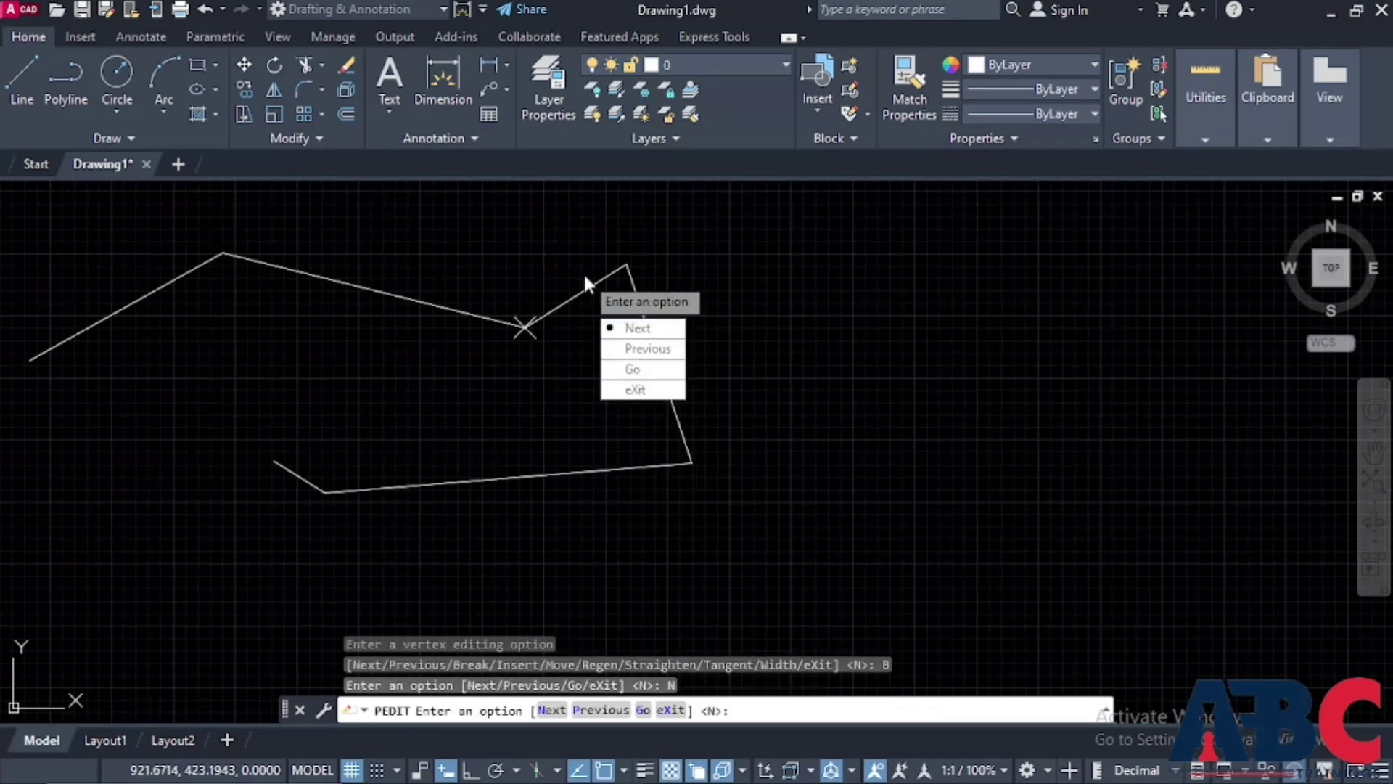
pyautogui.click(655, 375)
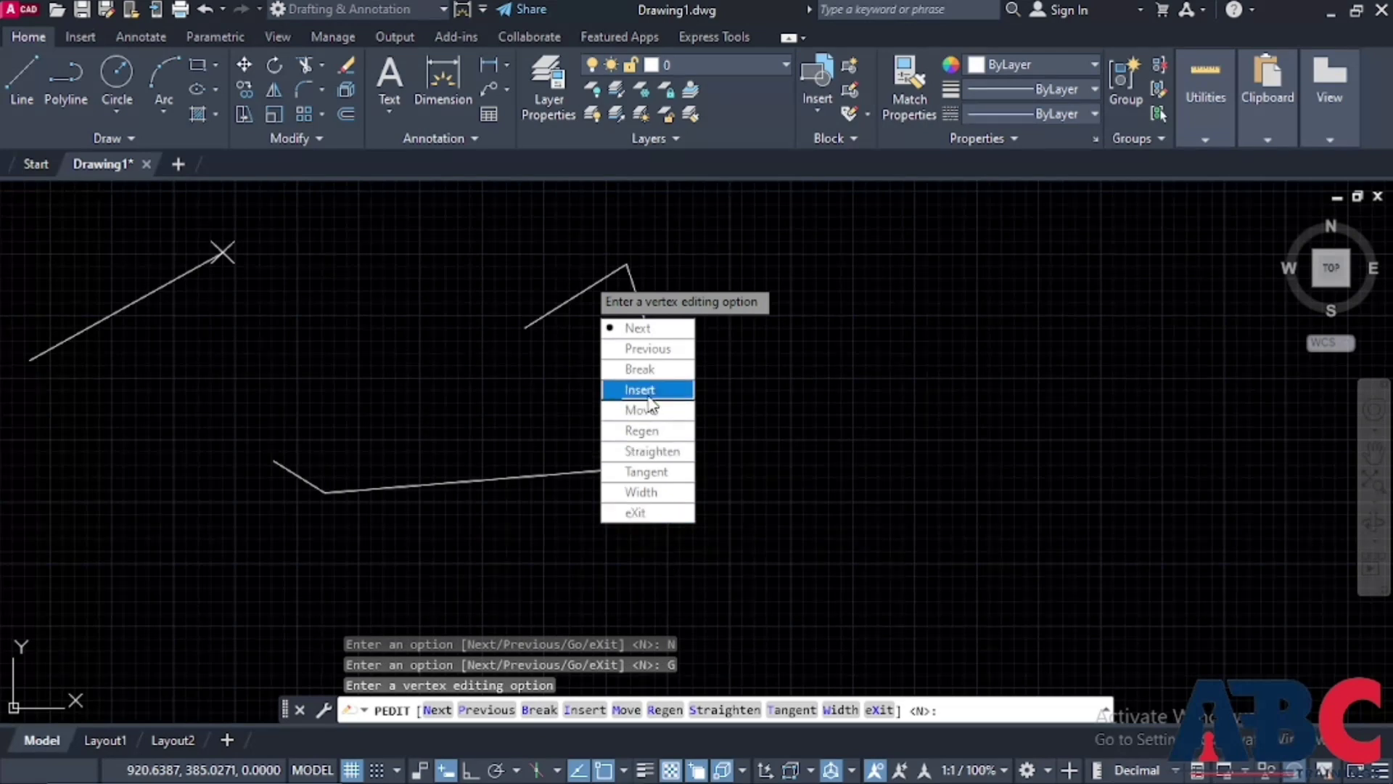
# End the vertex editing and undo the break in the polyline
pyautogui.press('Escape')
pyautogui.press('Escape')
pyautogui.press('Escape')
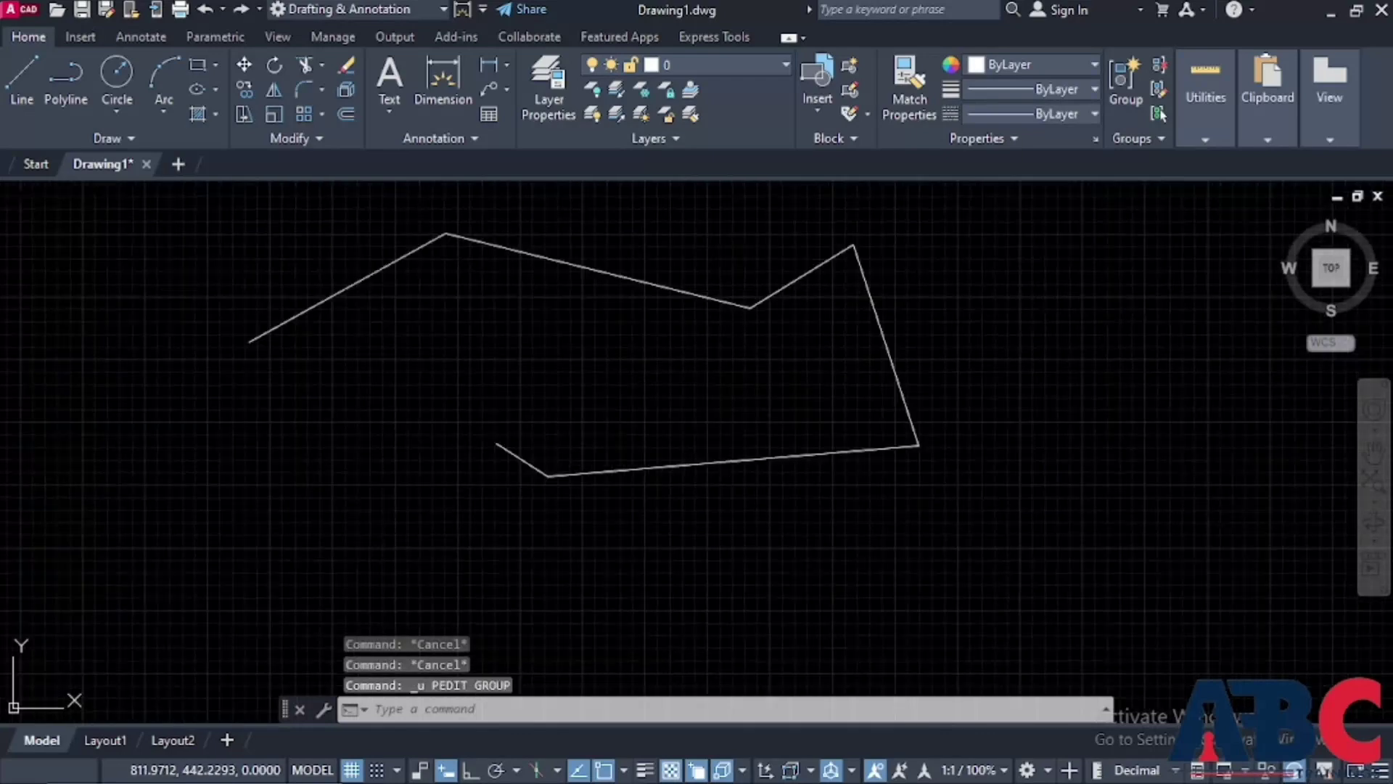
# Insert a new vertex at the middle of the polyline's first segment with the Edit vertex option of Edit Polyline
pyautogui.click(769, 296)
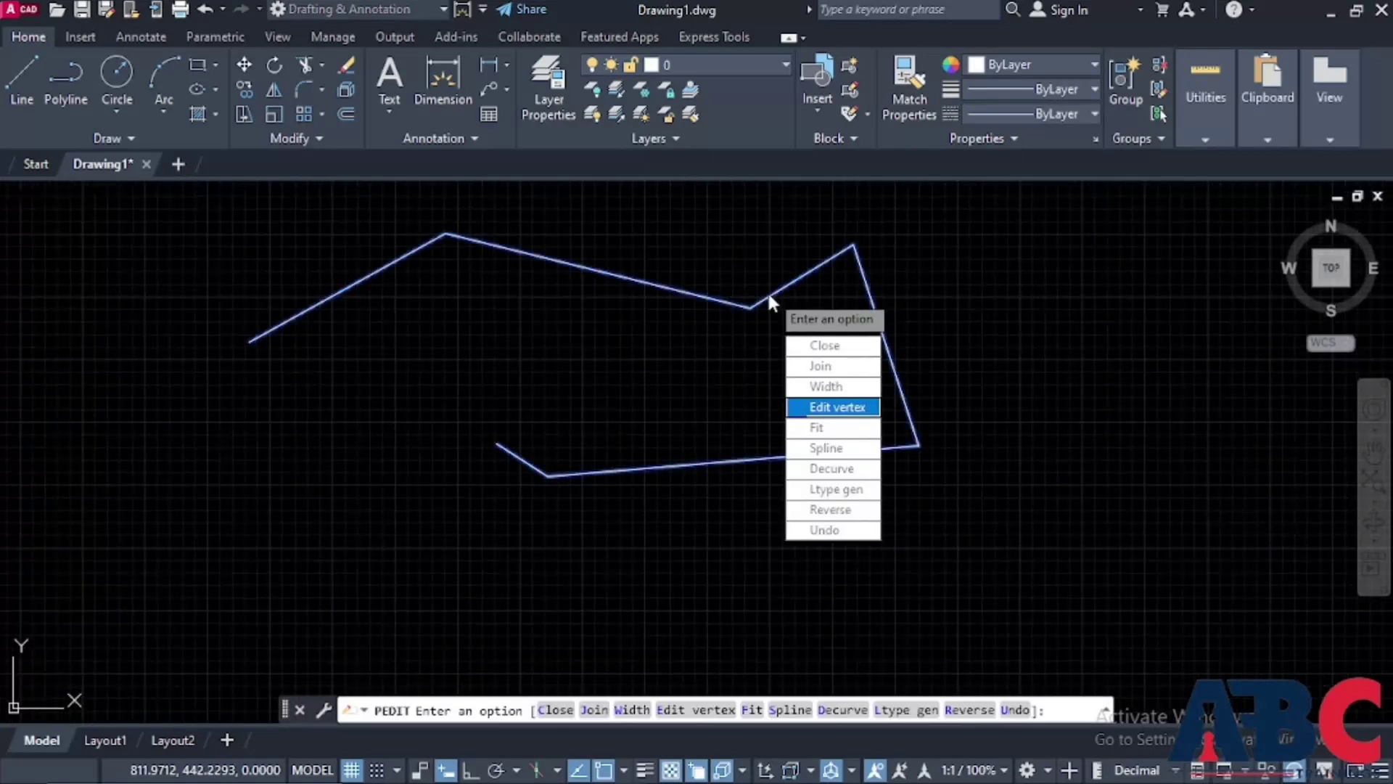
pyautogui.click(827, 407)
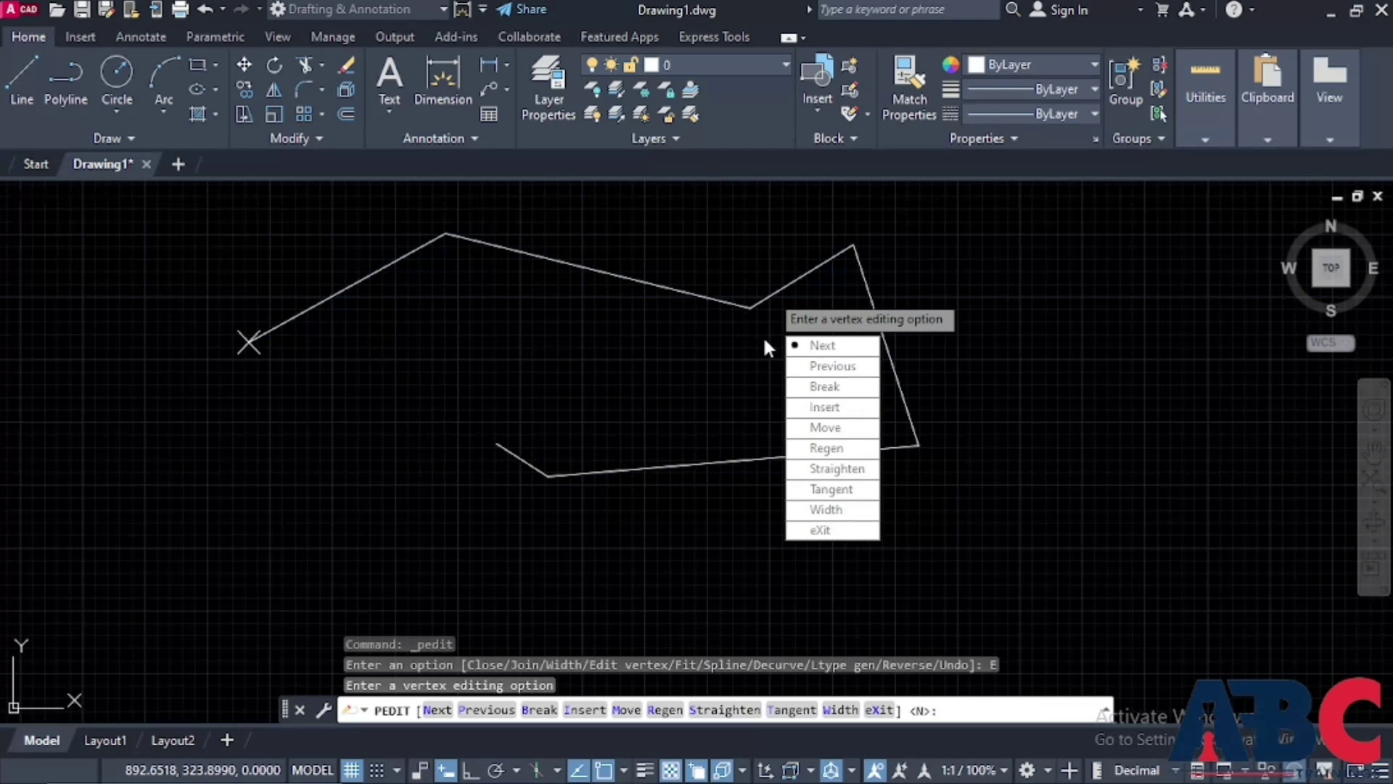
pyautogui.click(827, 407)
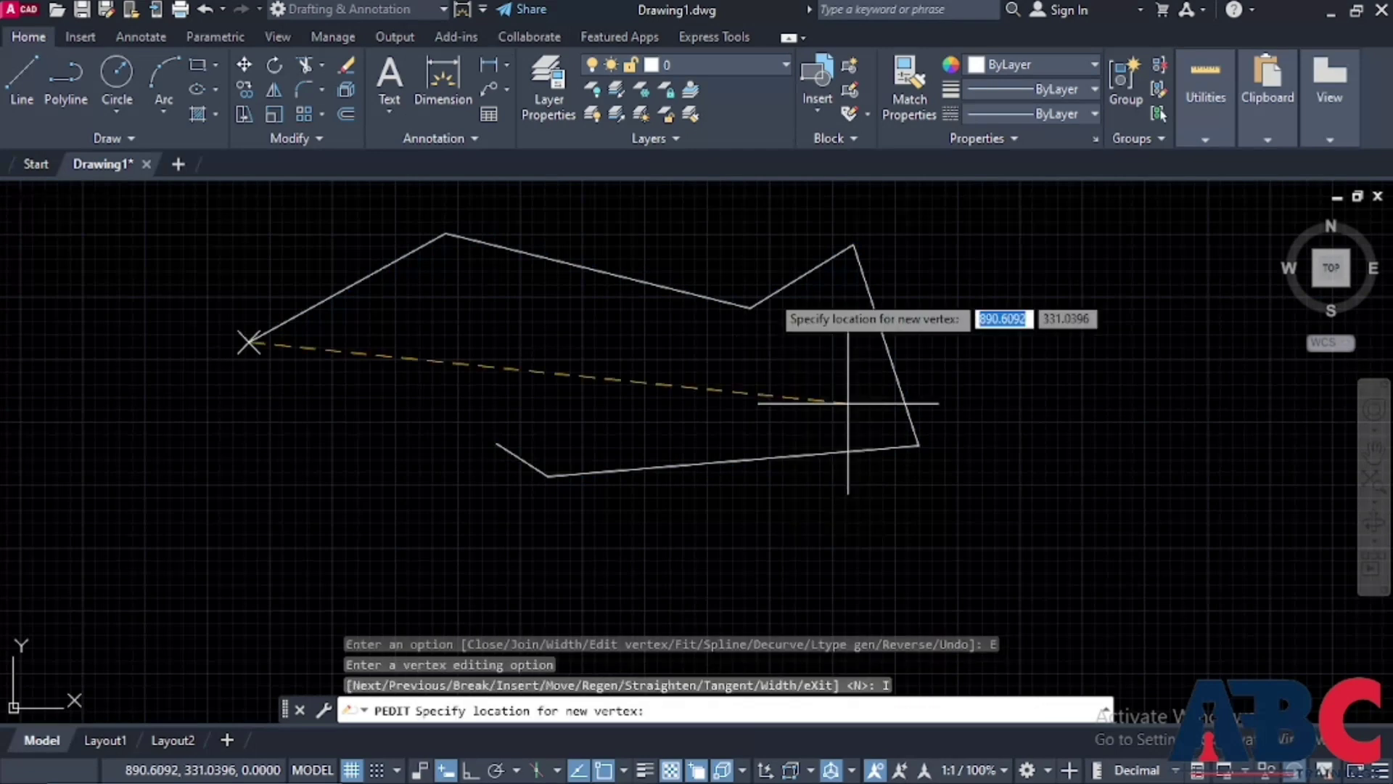
pyautogui.click(348, 287)
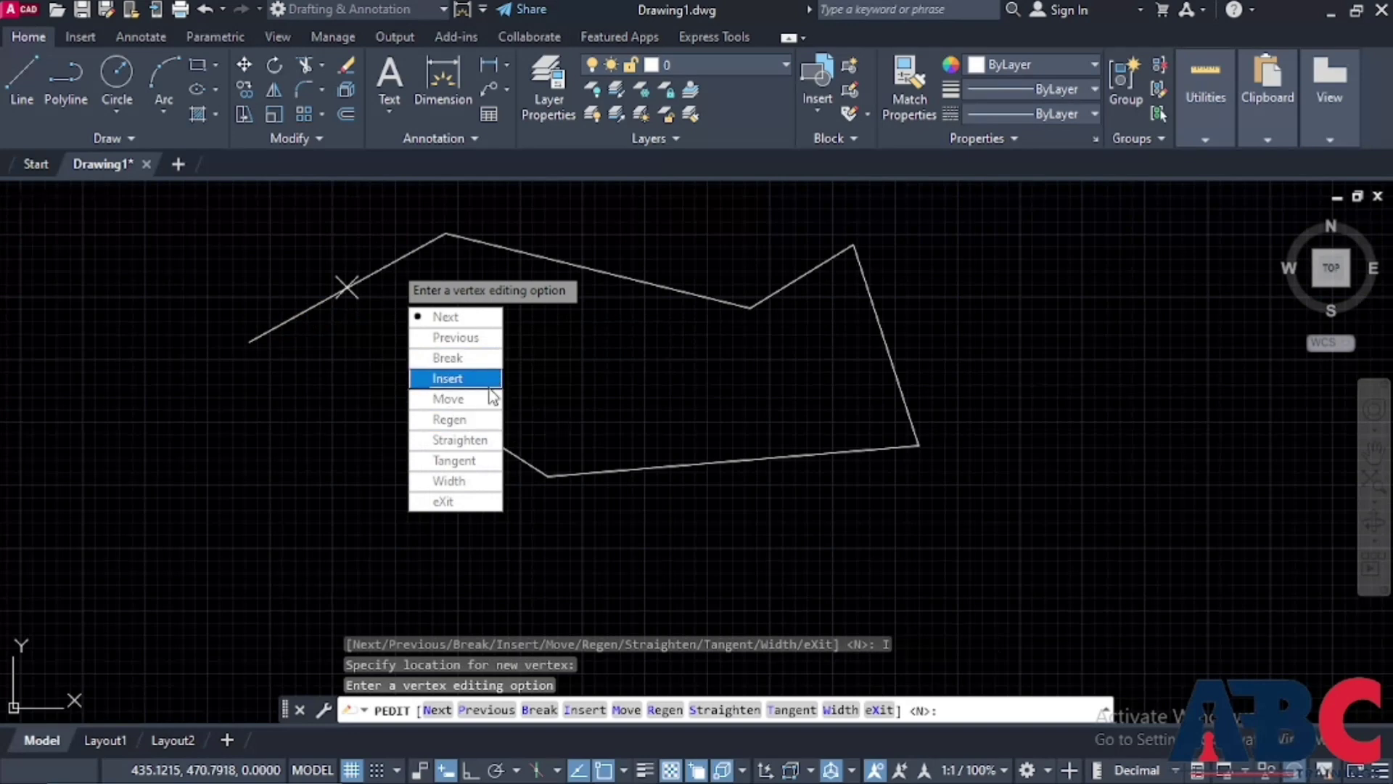
# Move the inserted vertex below the original first segment, back above it, and finally to about (310, 477), above the free end
pyautogui.click(490, 404)
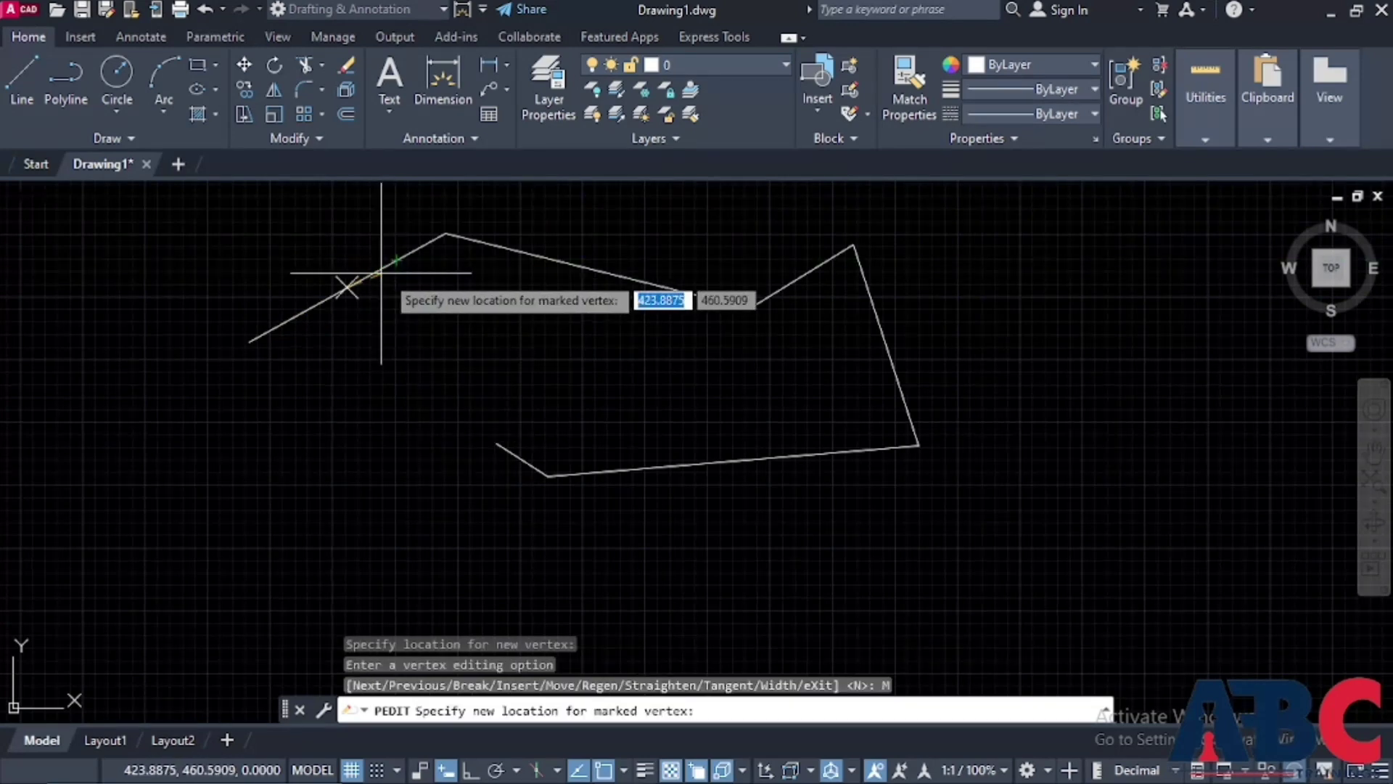
pyautogui.click(338, 350)
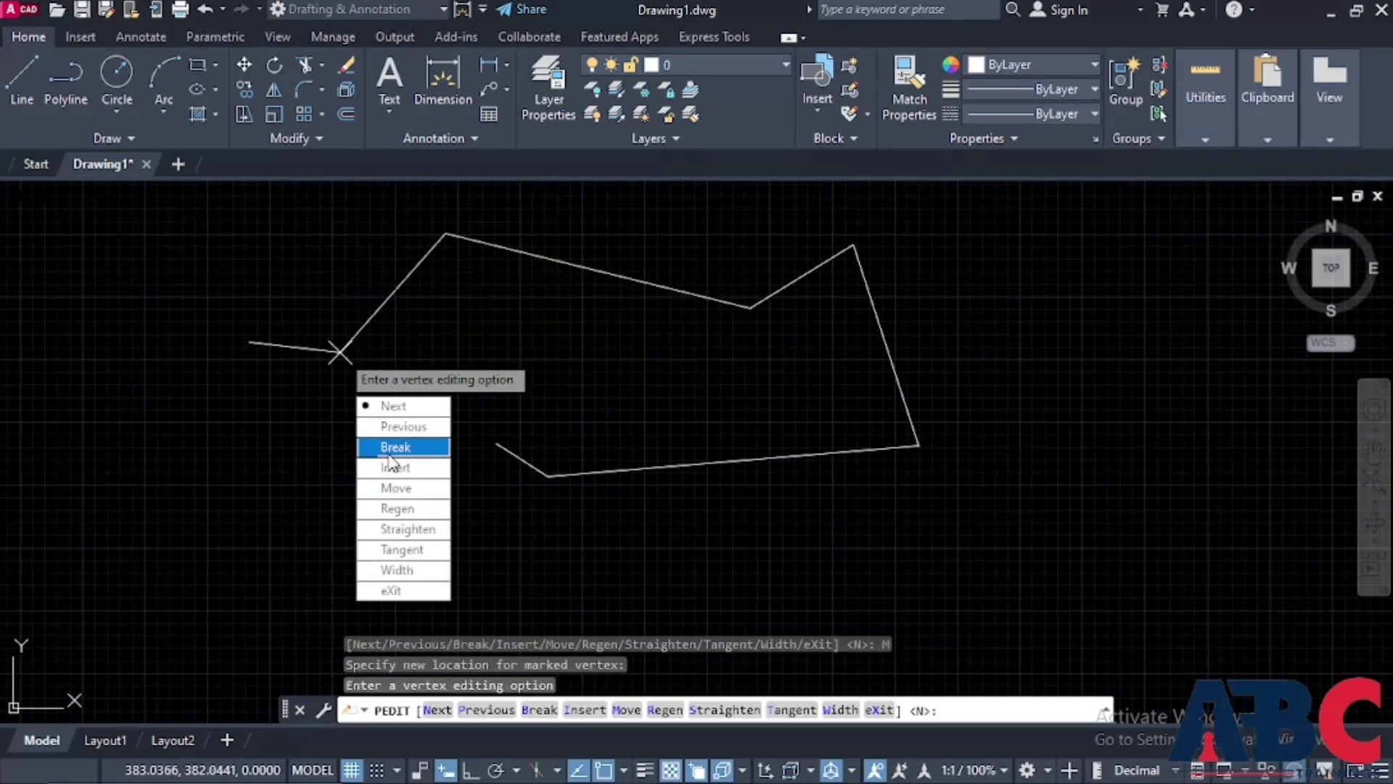
pyautogui.click(399, 488)
pyautogui.click(324, 273)
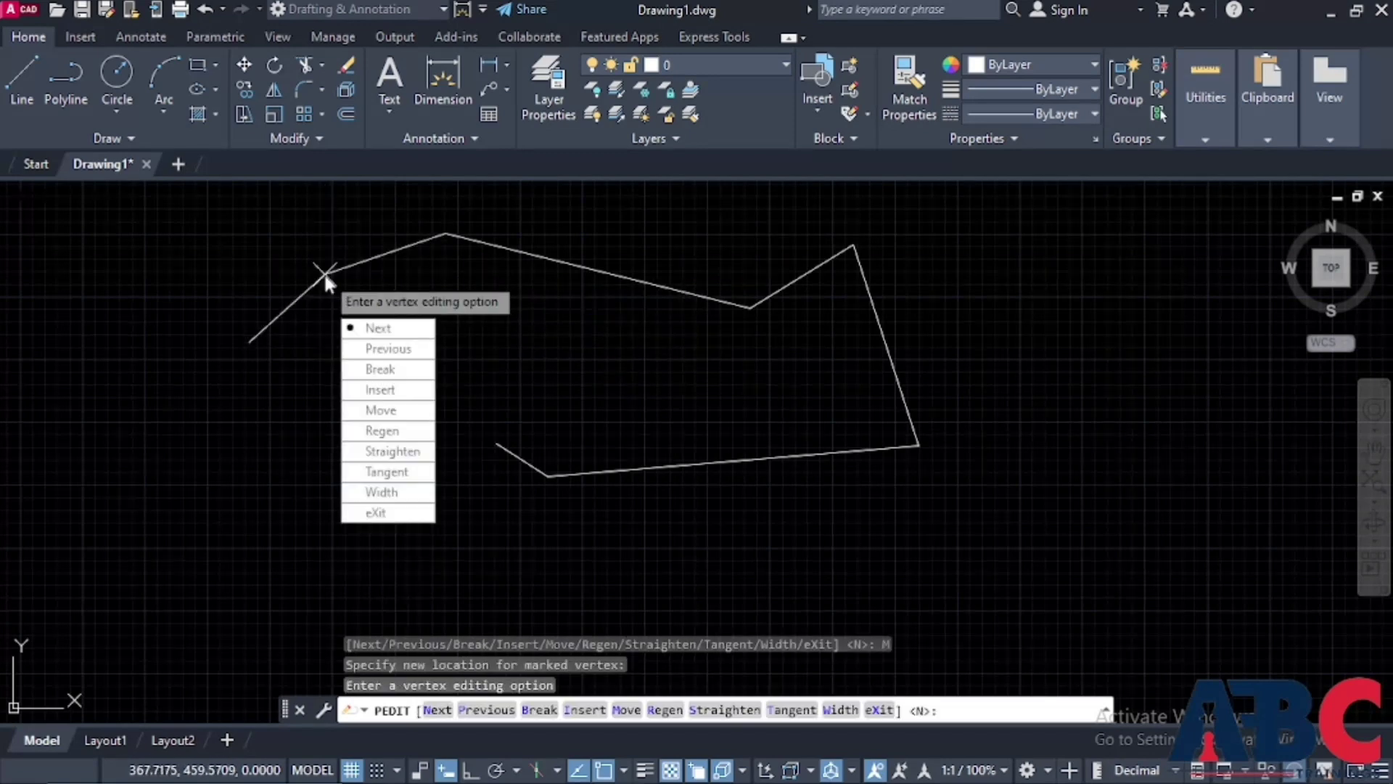
pyautogui.click(399, 411)
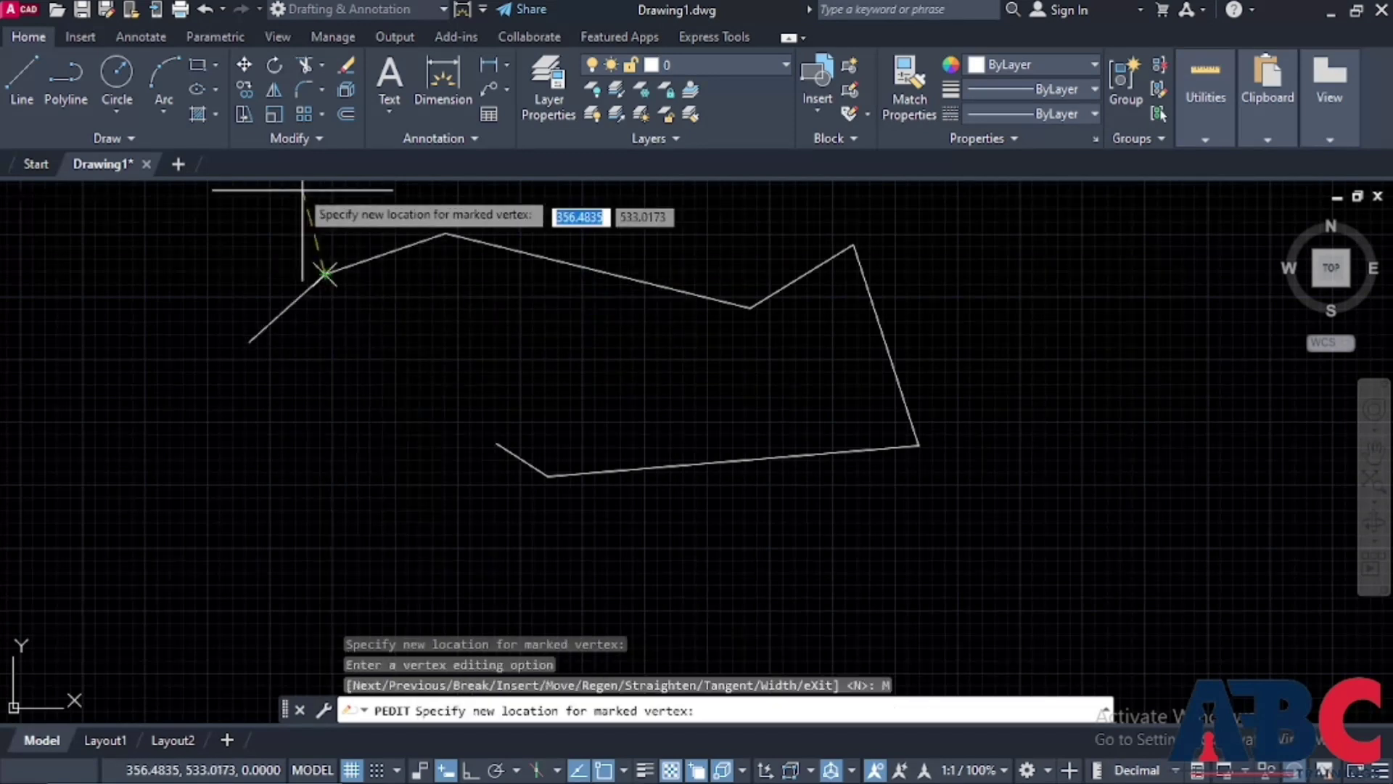
pyautogui.click(266, 256)
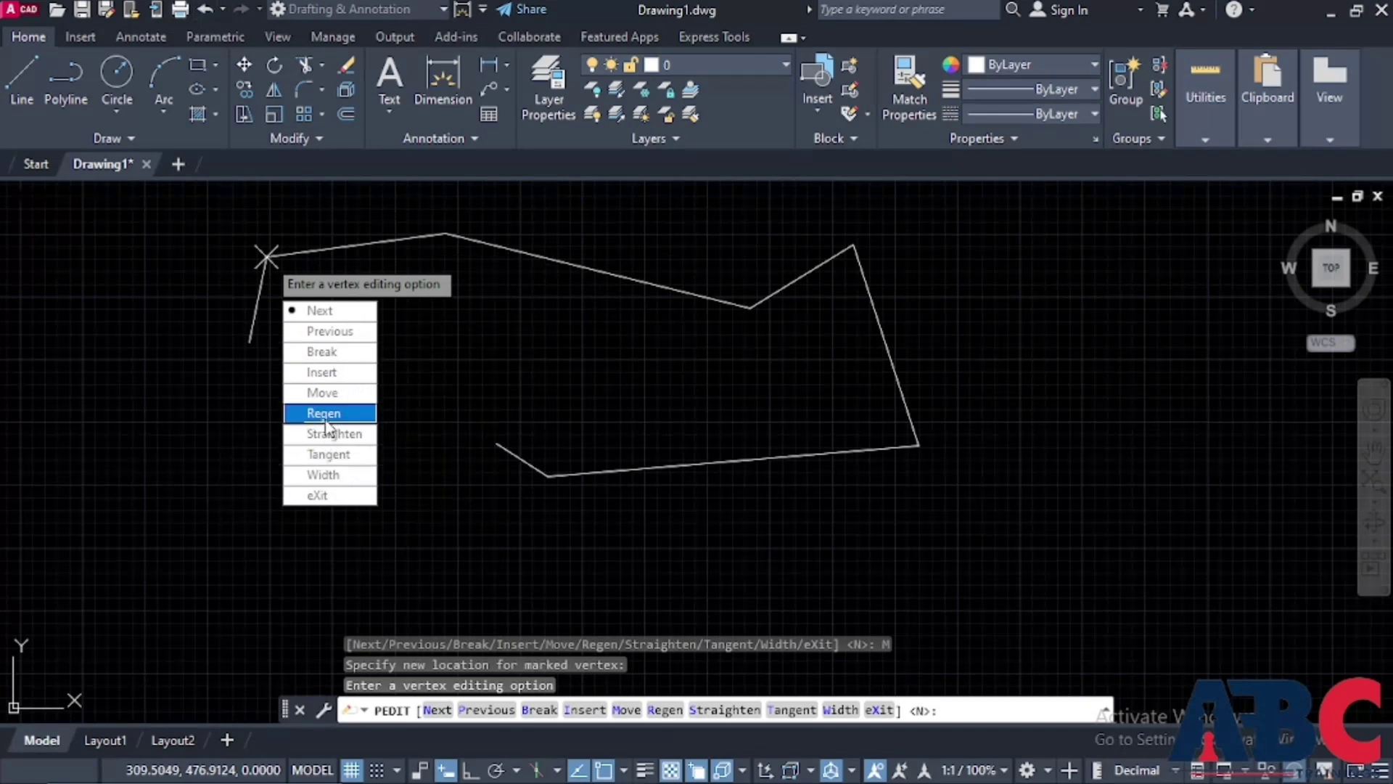
# End the vertex editing and smooth the open polyline with the Fit option, followed by the Spline option, of Edit Polyline
pyautogui.press('Escape')
pyautogui.scroll(-2, 817, 407)
pyautogui.scroll(4, 829, 508)
pyautogui.scroll(-2, 829, 508)
pyautogui.scroll(3, 722, 363)
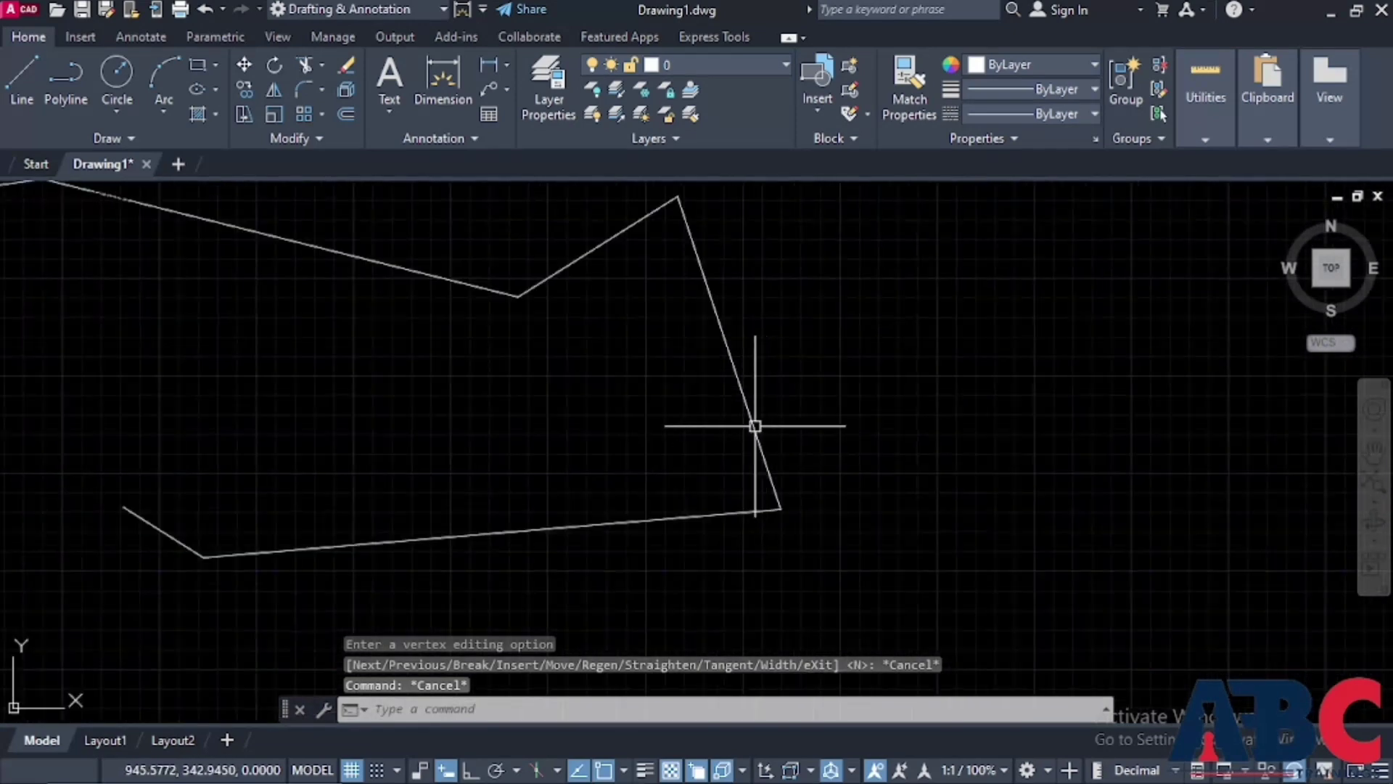
pyautogui.rightClick(754, 434)
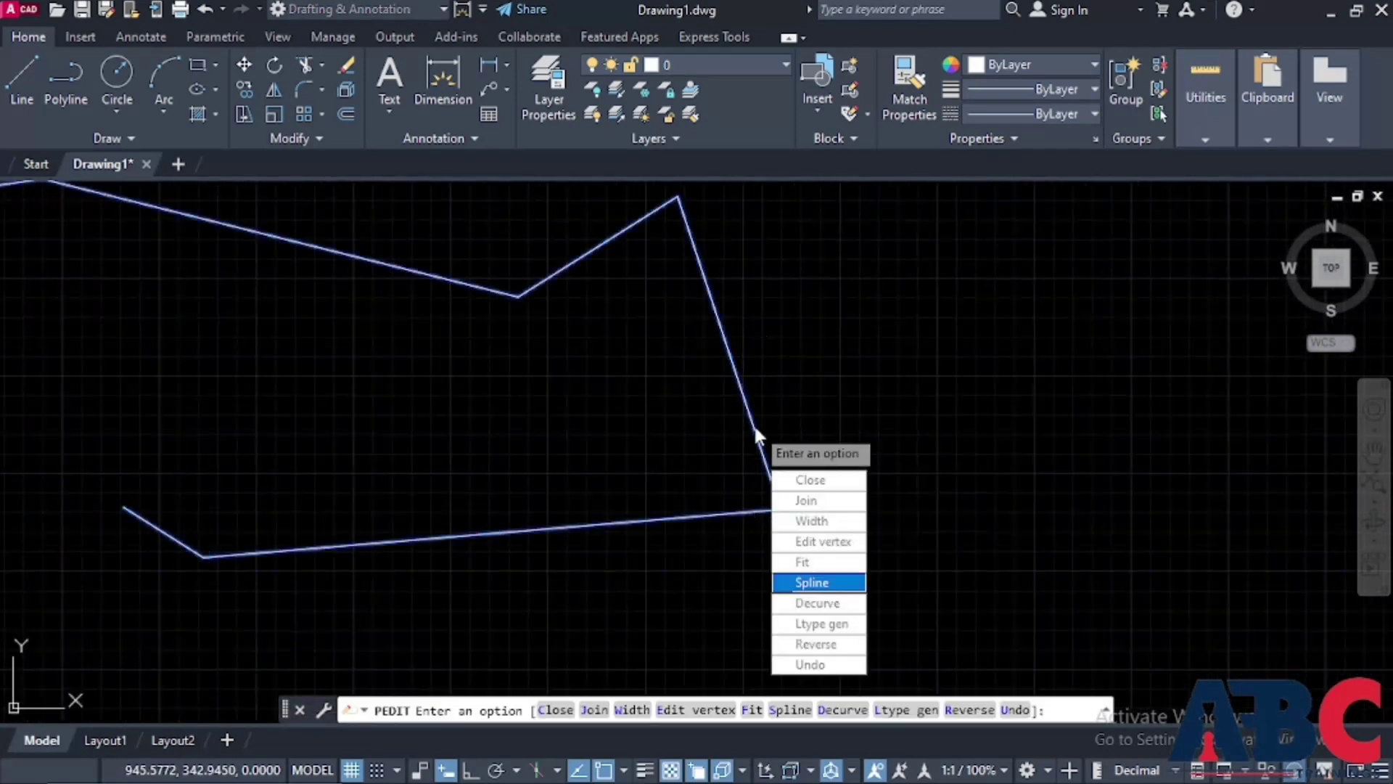
pyautogui.scroll(-2, 954, 431)
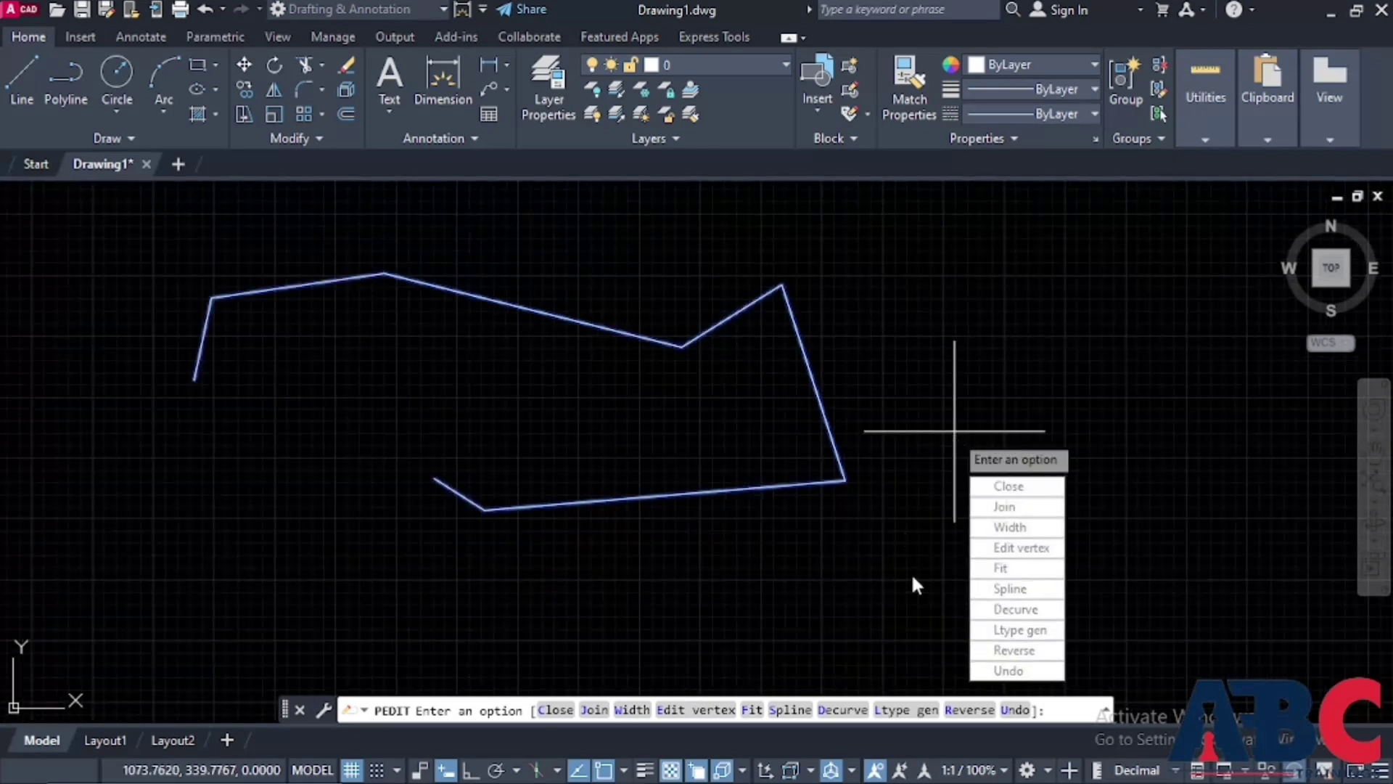
pyautogui.click(1002, 568)
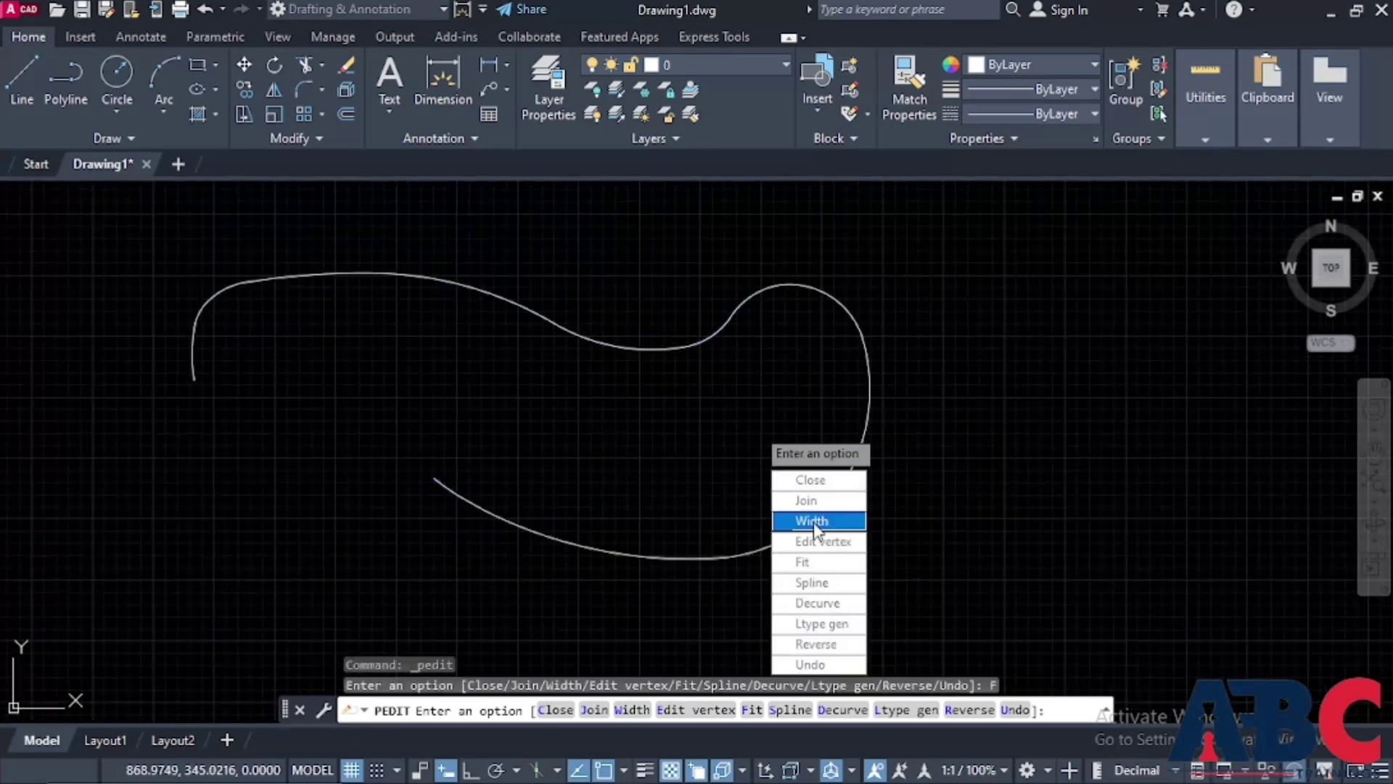
pyautogui.click(811, 582)
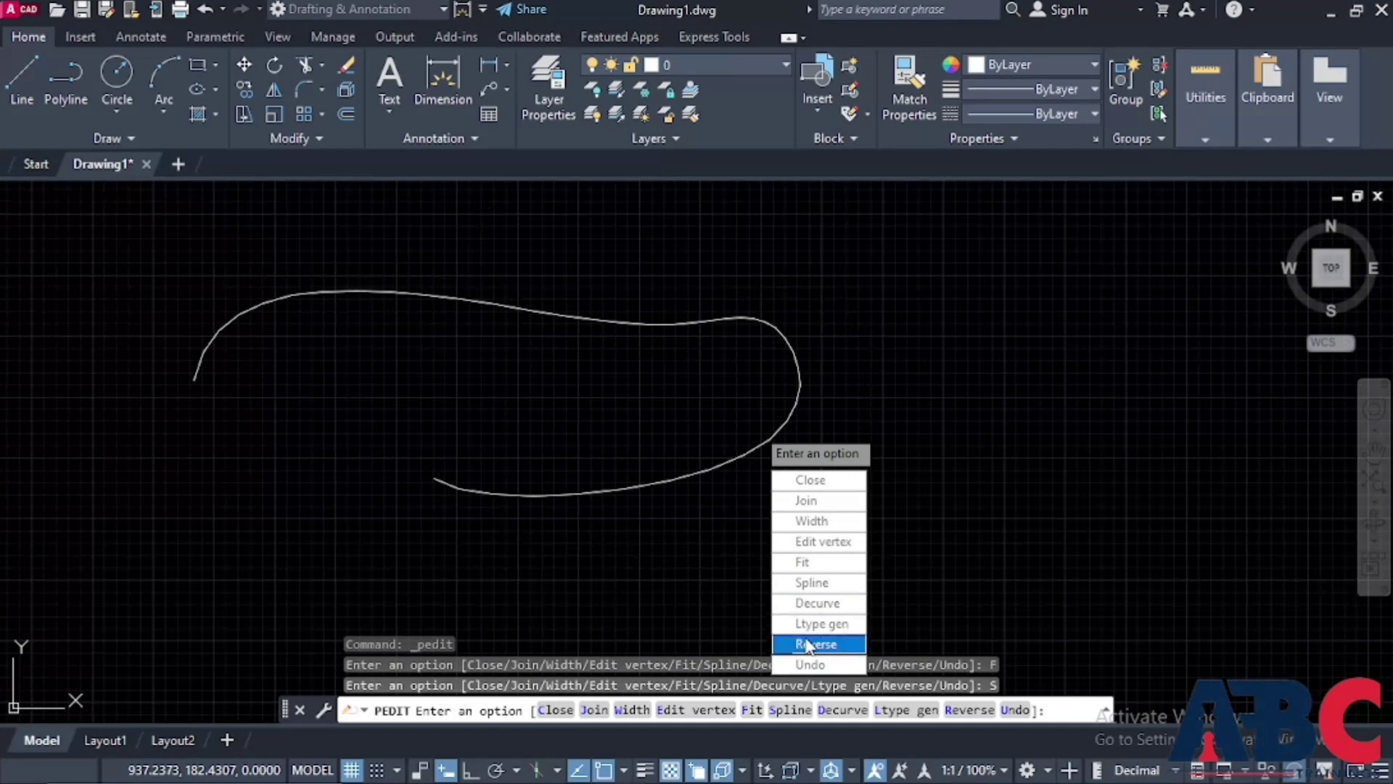
# Straighten the smoothed polyline with the Decurve option and try the Reverse option before leaving Edit Polyline
pyautogui.click(818, 603)
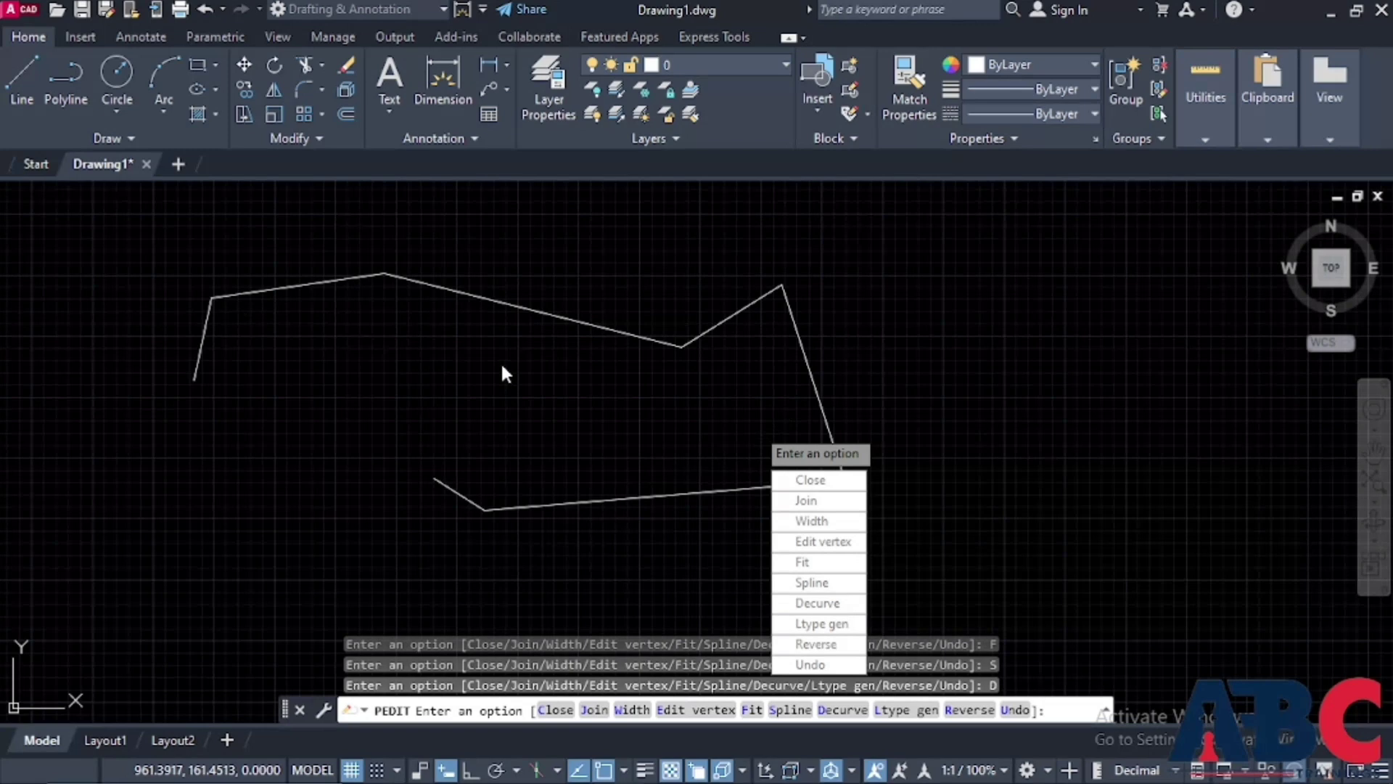
pyautogui.click(853, 646)
pyautogui.press('Escape')
pyautogui.press('Escape')
pyautogui.press('Escape')
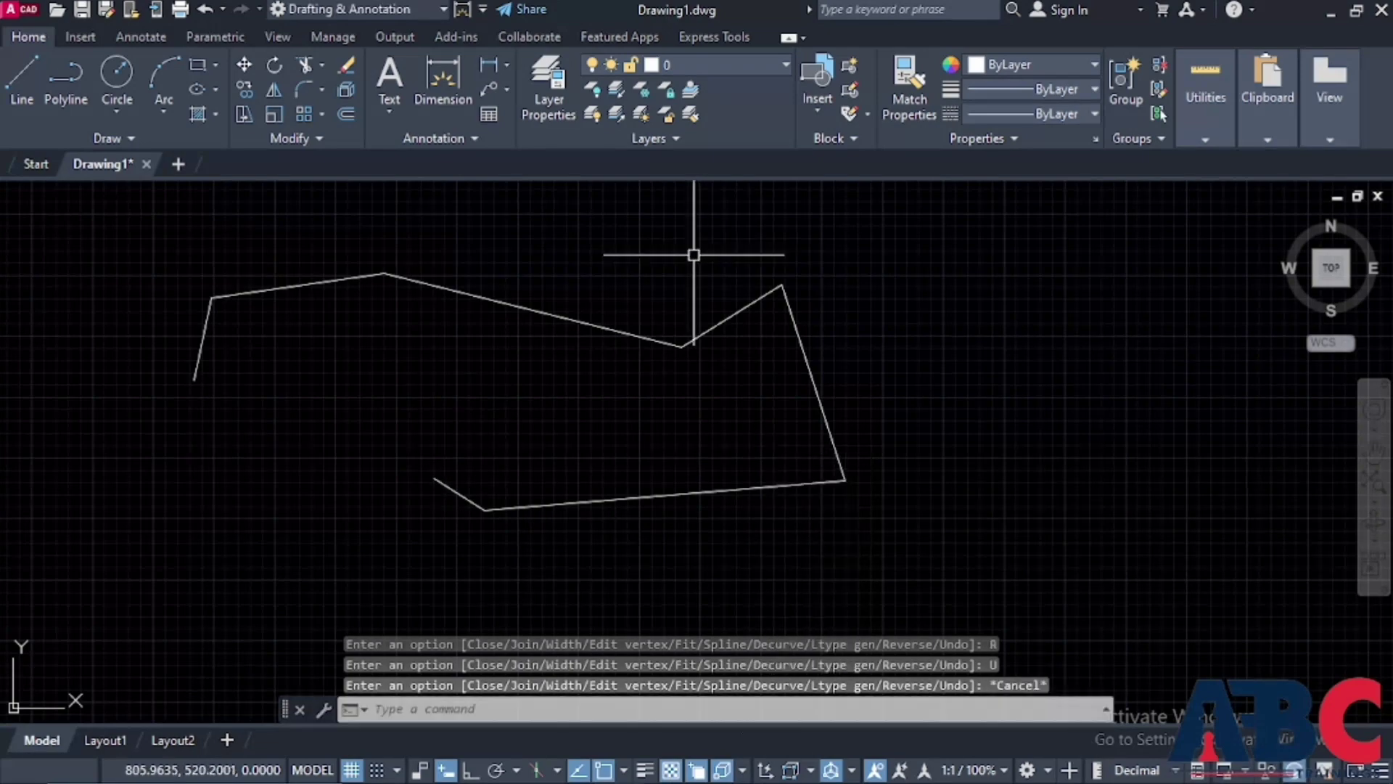
# Delete the polyline from the drawing
pyautogui.scroll(-4, 636, 398)
pyautogui.scroll(8, 653, 341)
pyautogui.scroll(-8, 690, 310)
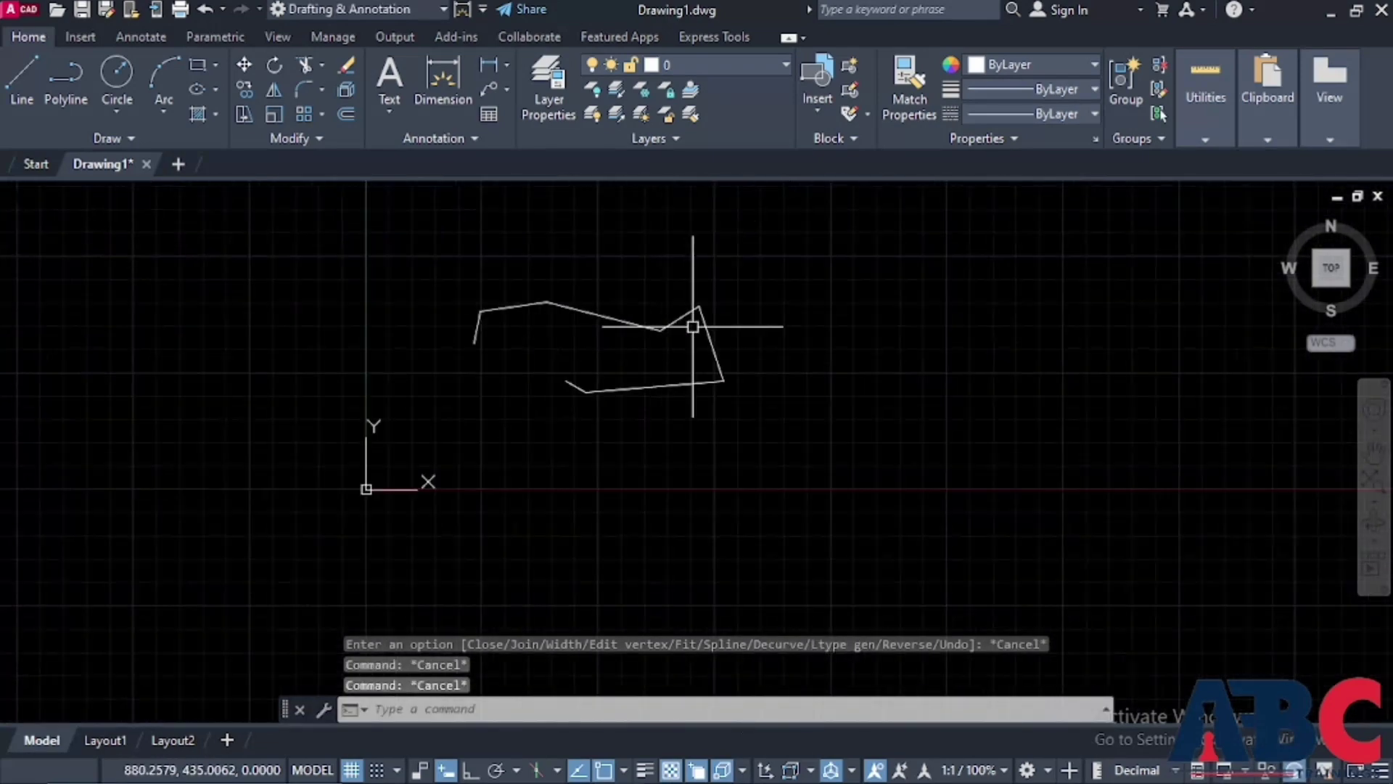
pyautogui.click(689, 312)
pyautogui.press('Delete')
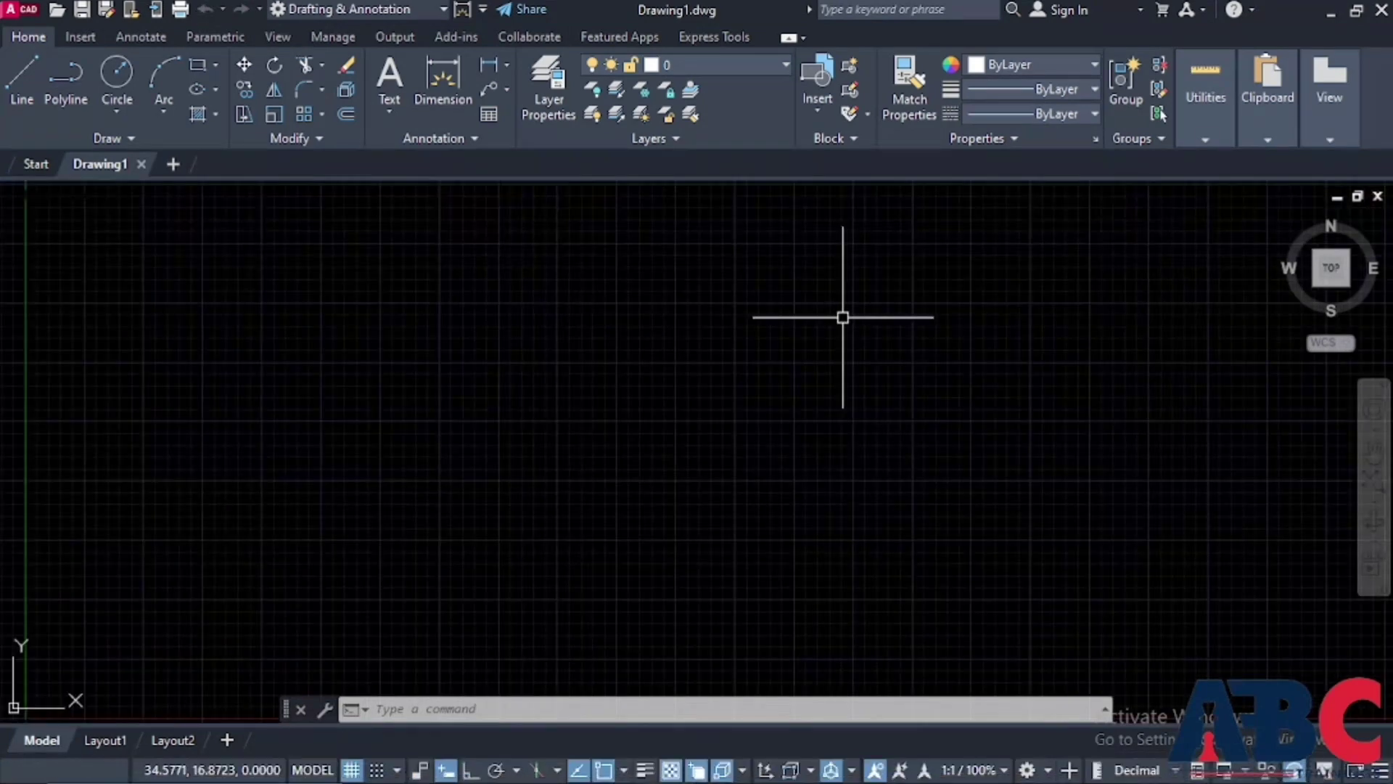
# Draw an open, sideways U-shaped spline through seven fit points, ending at about (19.2, 8.6) below its start point
pyautogui.scroll(-6, 728, 334)
pyautogui.scroll(6, 728, 334)
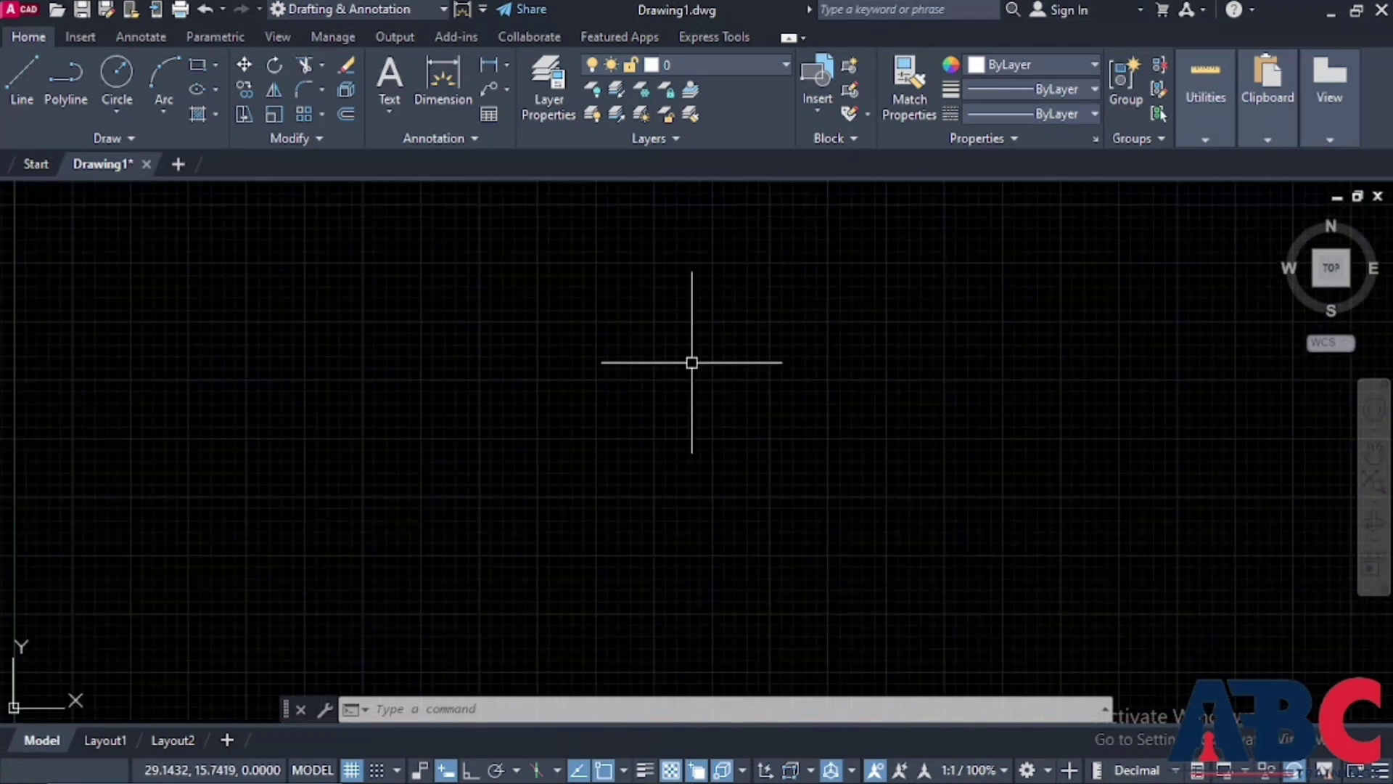
pyautogui.write('SP')
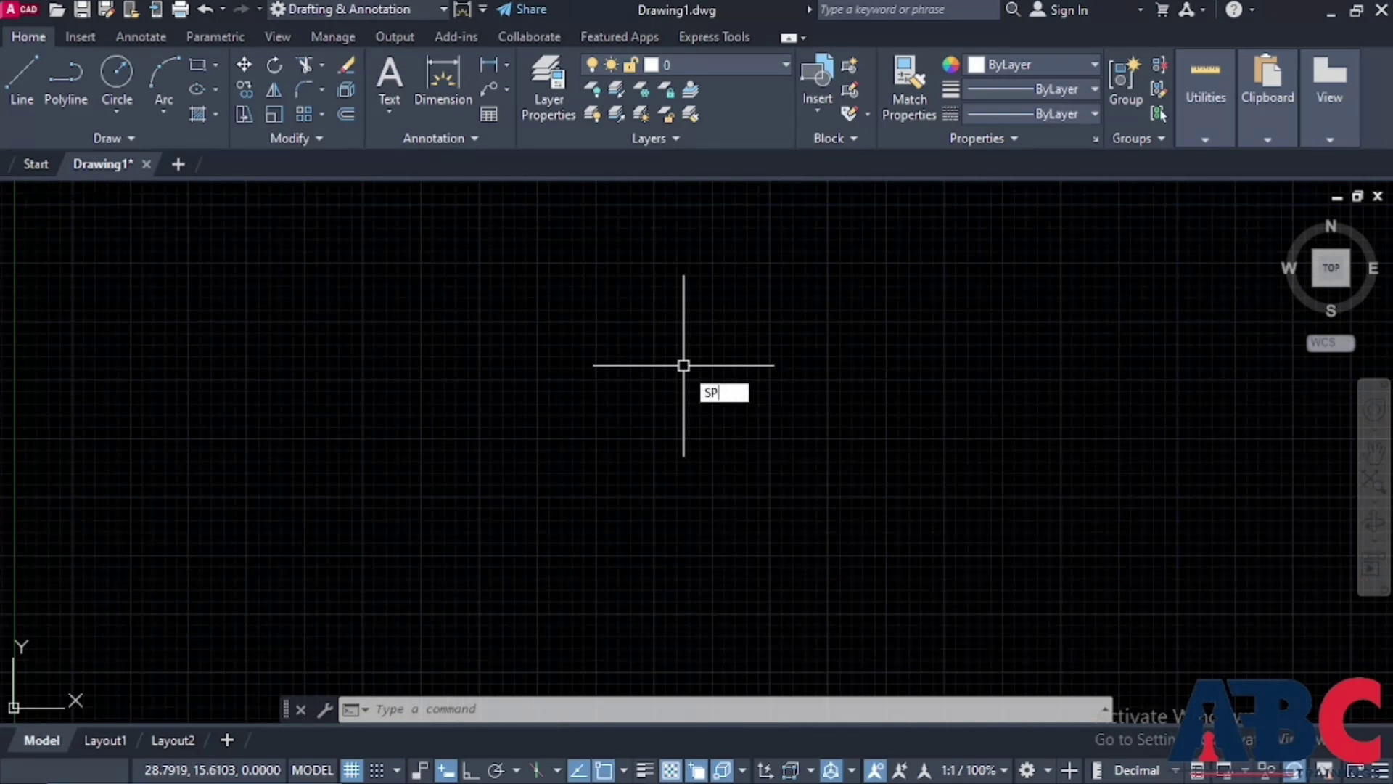
pyautogui.write('L')
pyautogui.press('Return')
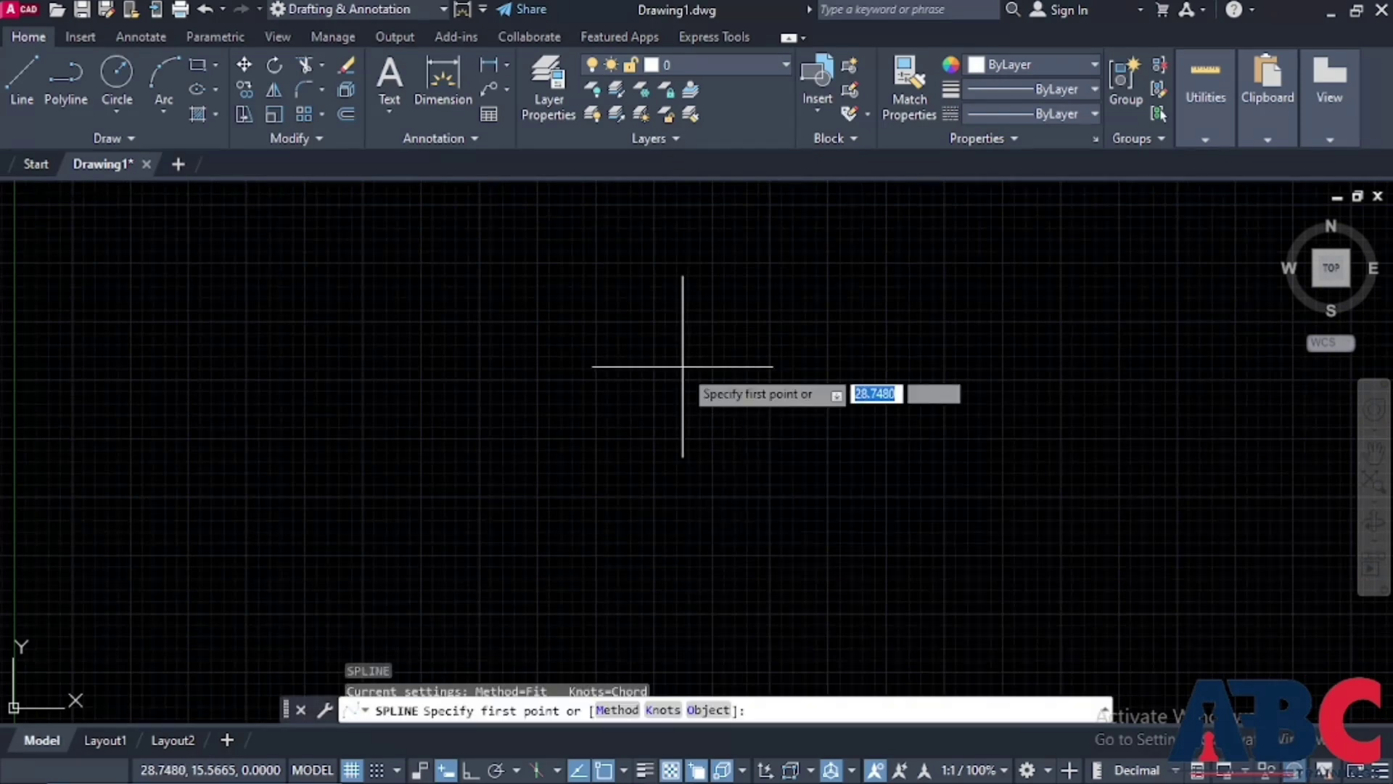
pyautogui.click(366, 359)
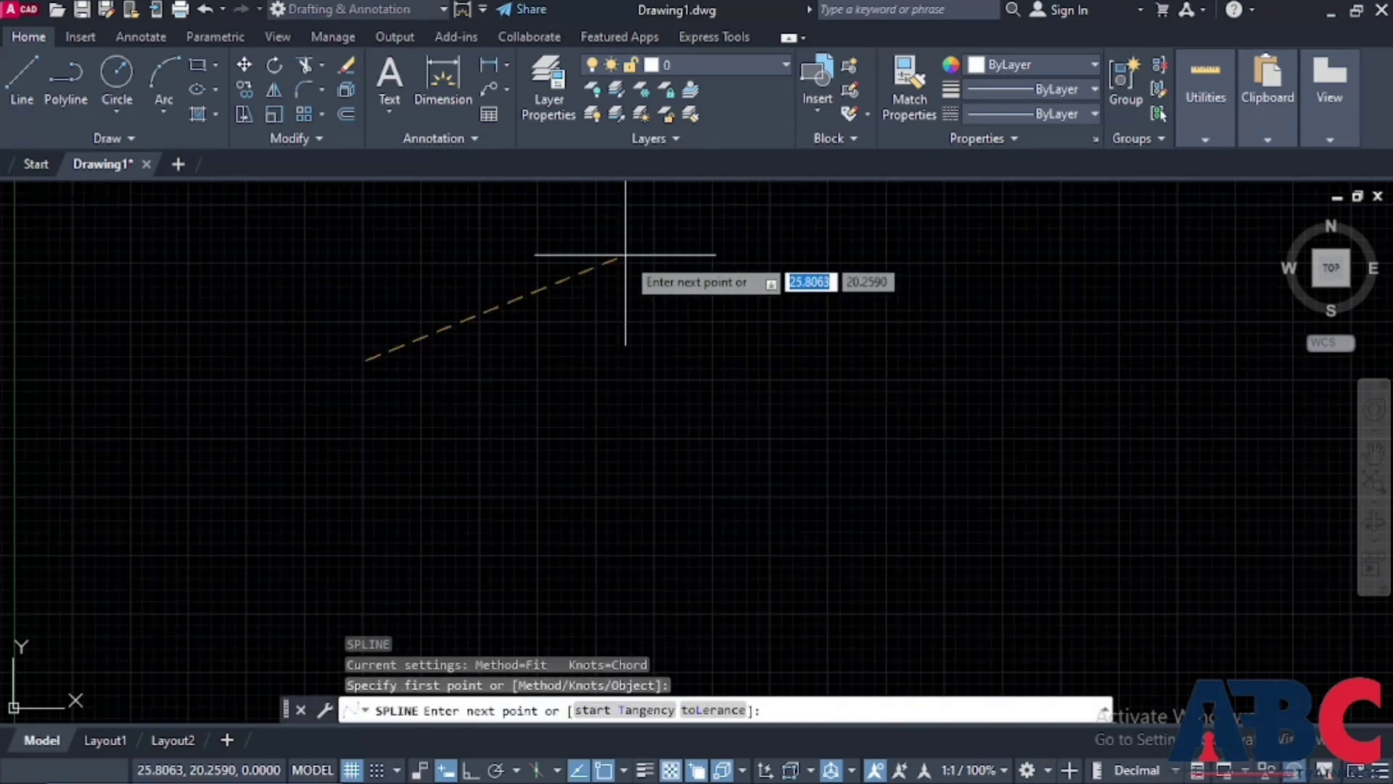
pyautogui.click(715, 243)
pyautogui.click(825, 270)
pyautogui.click(928, 395)
pyautogui.click(829, 496)
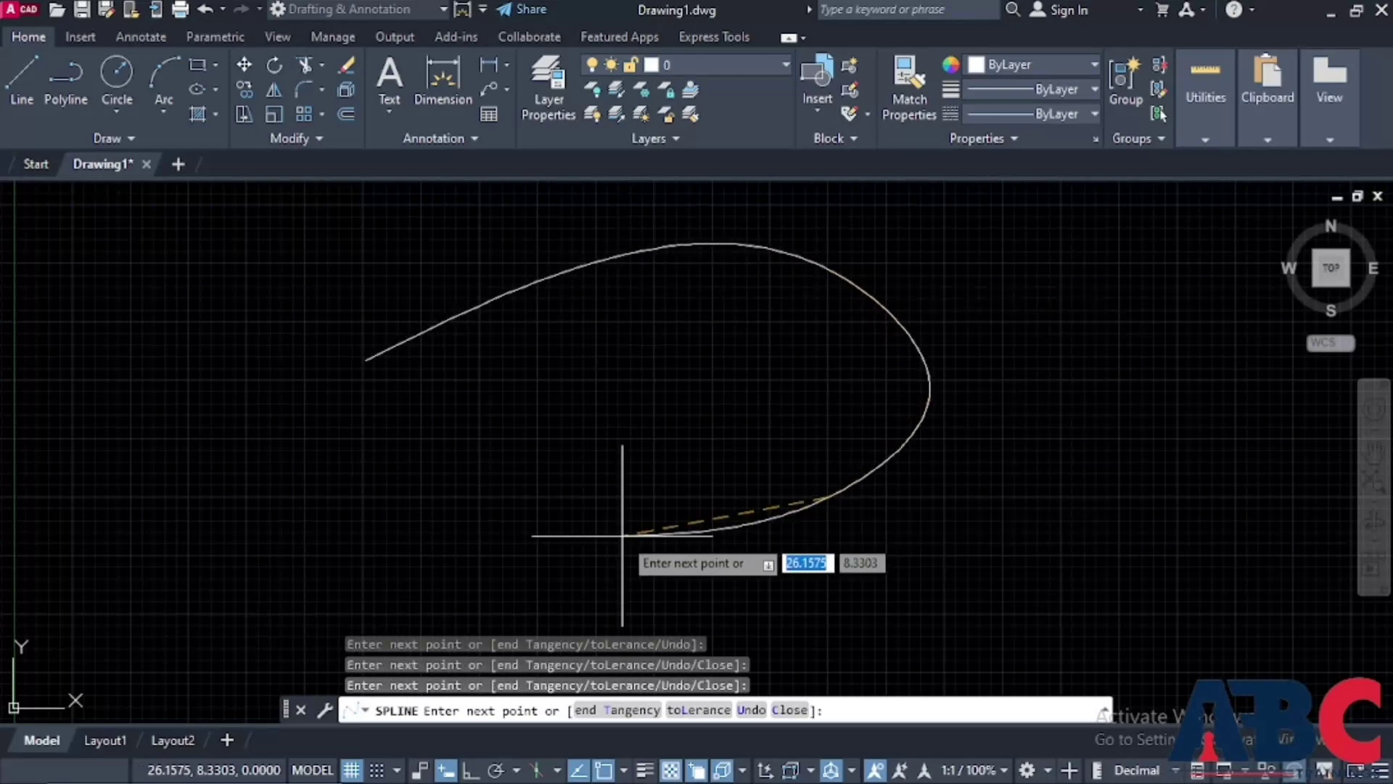
pyautogui.click(552, 531)
pyautogui.click(459, 529)
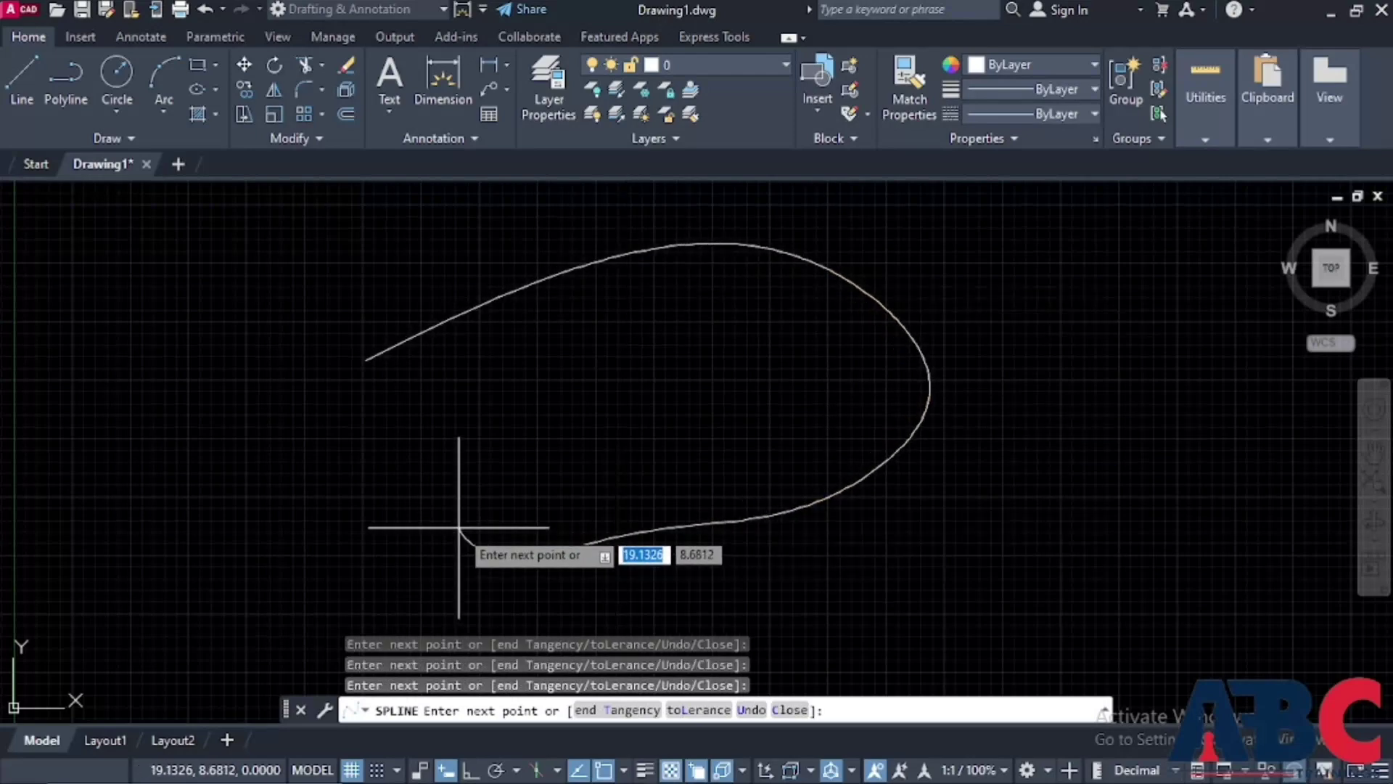
pyautogui.press('Return')
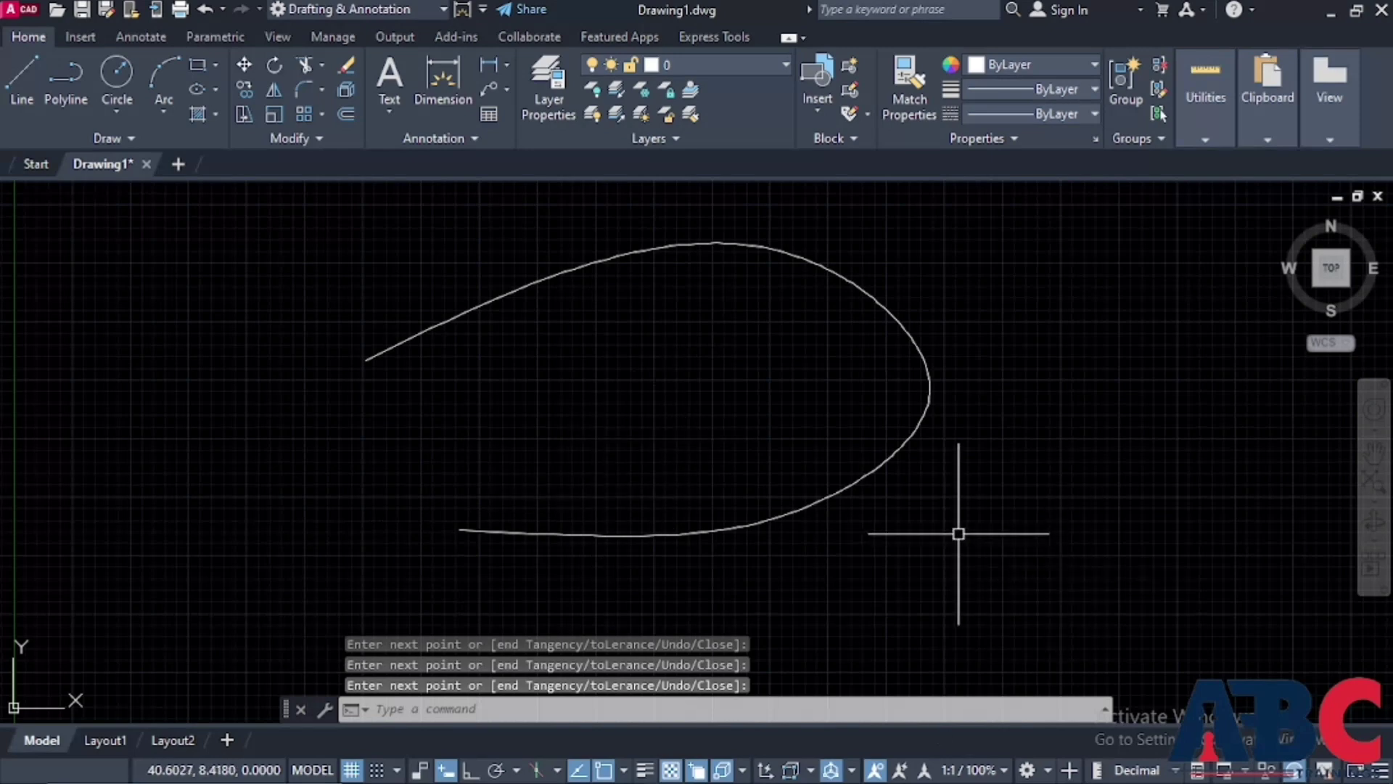
# Try the Close and Open options of Edit Spline on the spline, then close it once more and undo the closing
pyautogui.click(297, 138)
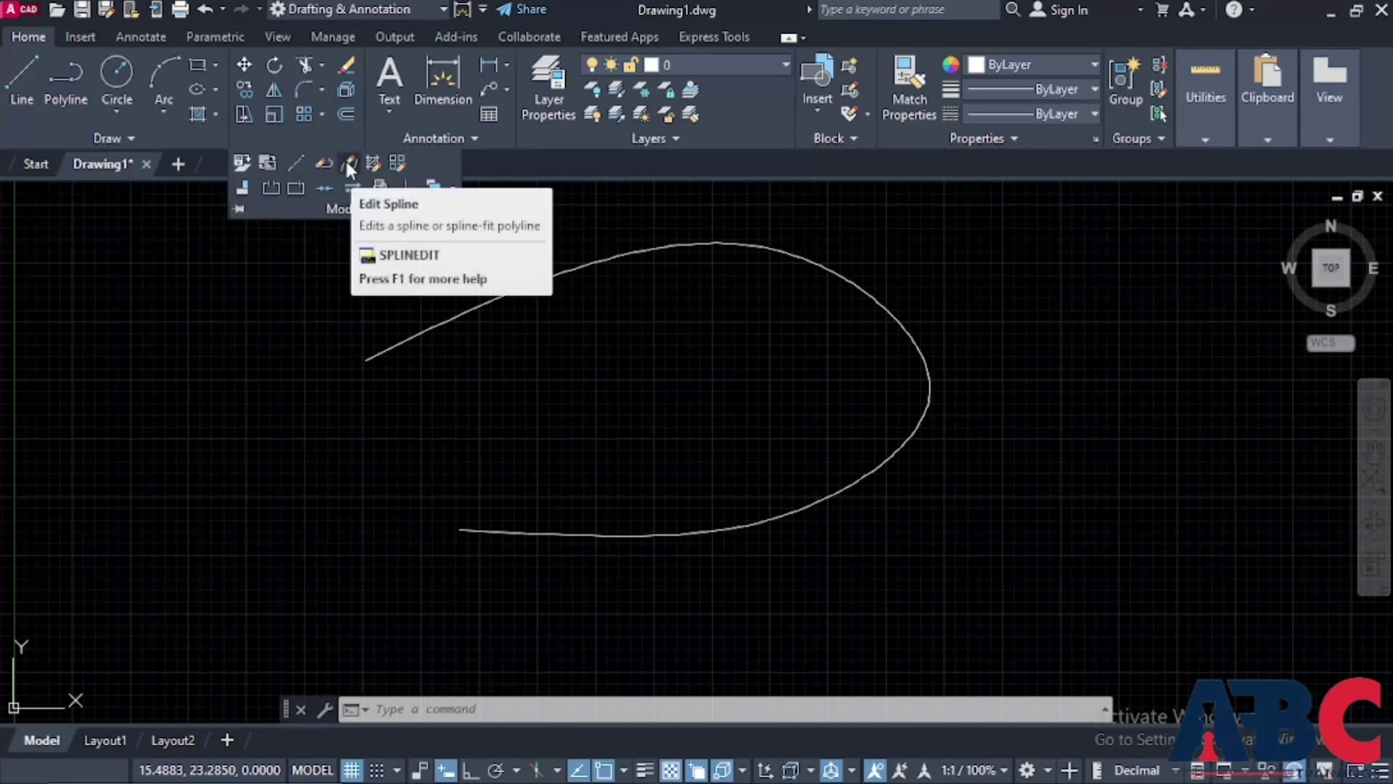
pyautogui.doubleClick(857, 284)
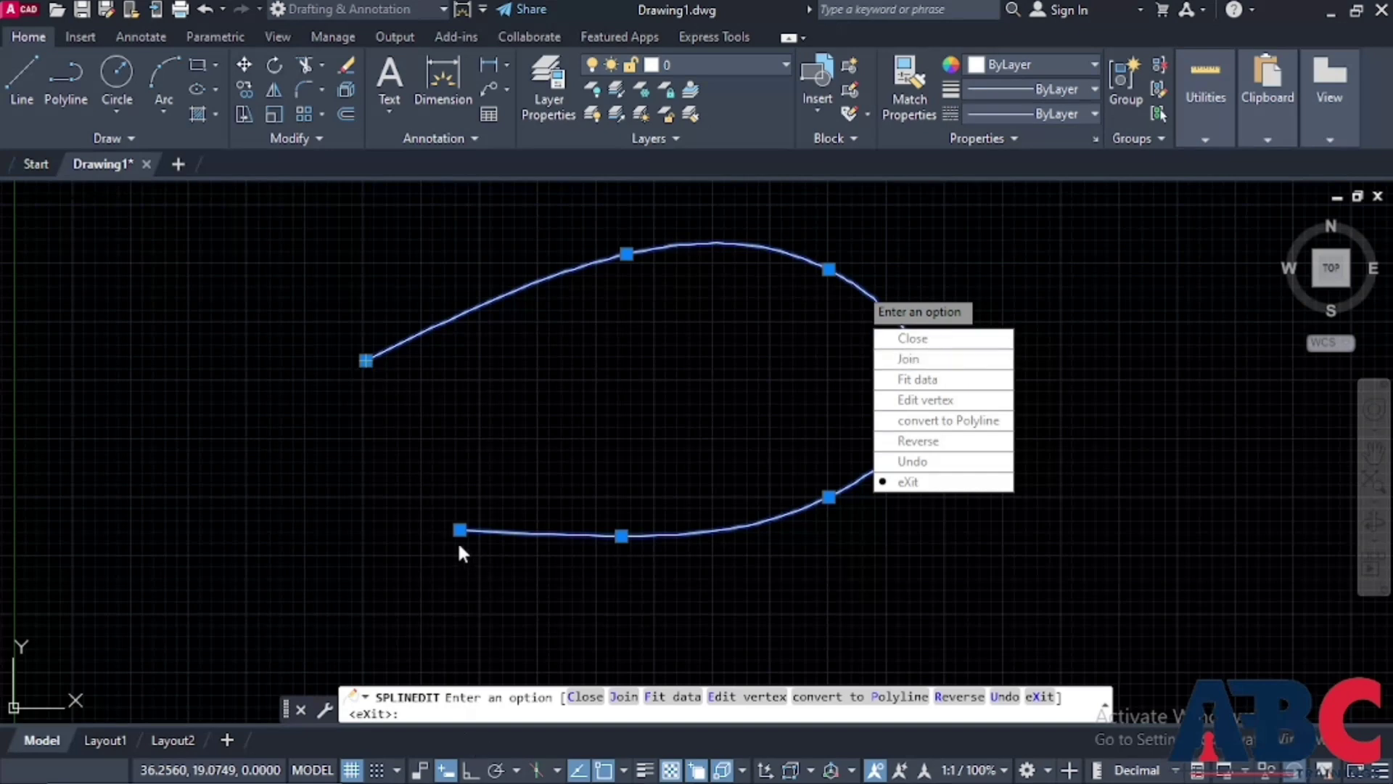
pyautogui.click(908, 339)
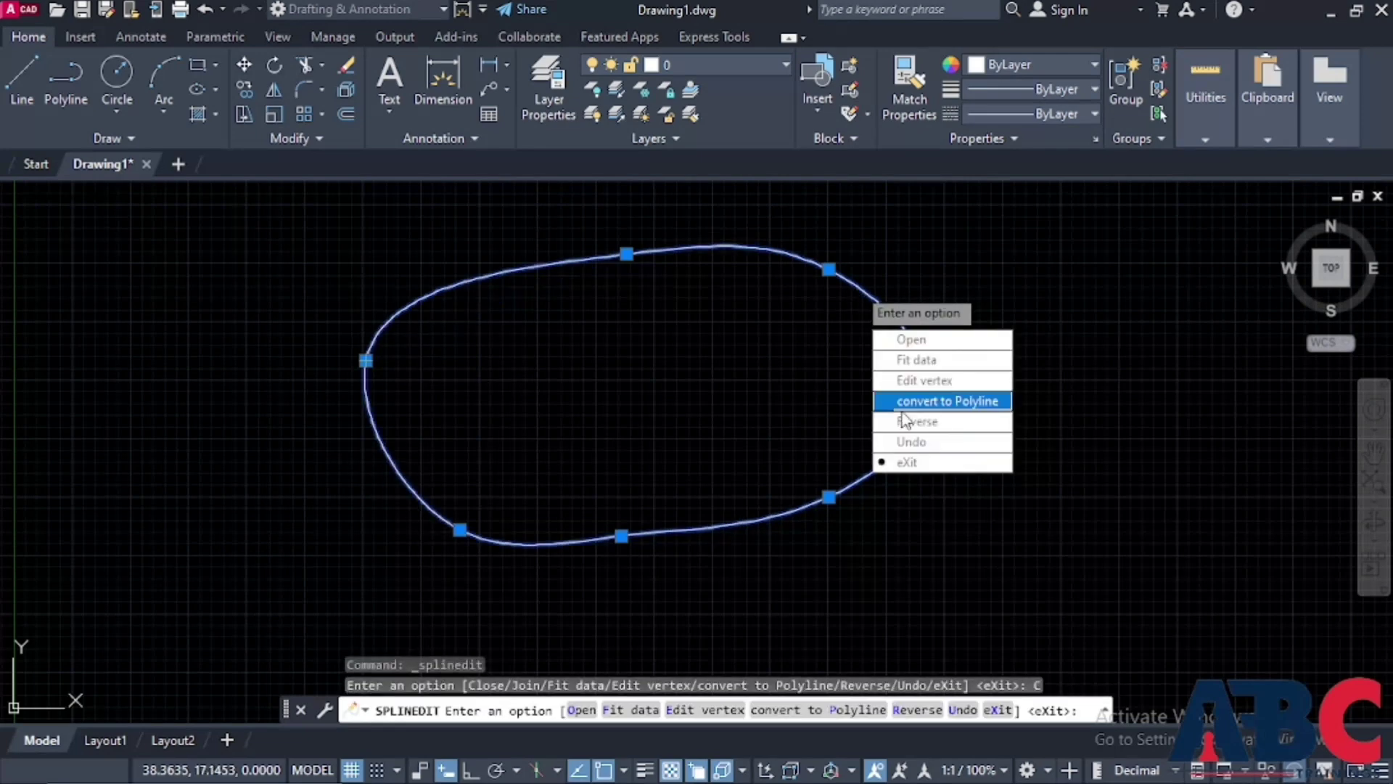
pyautogui.click(904, 345)
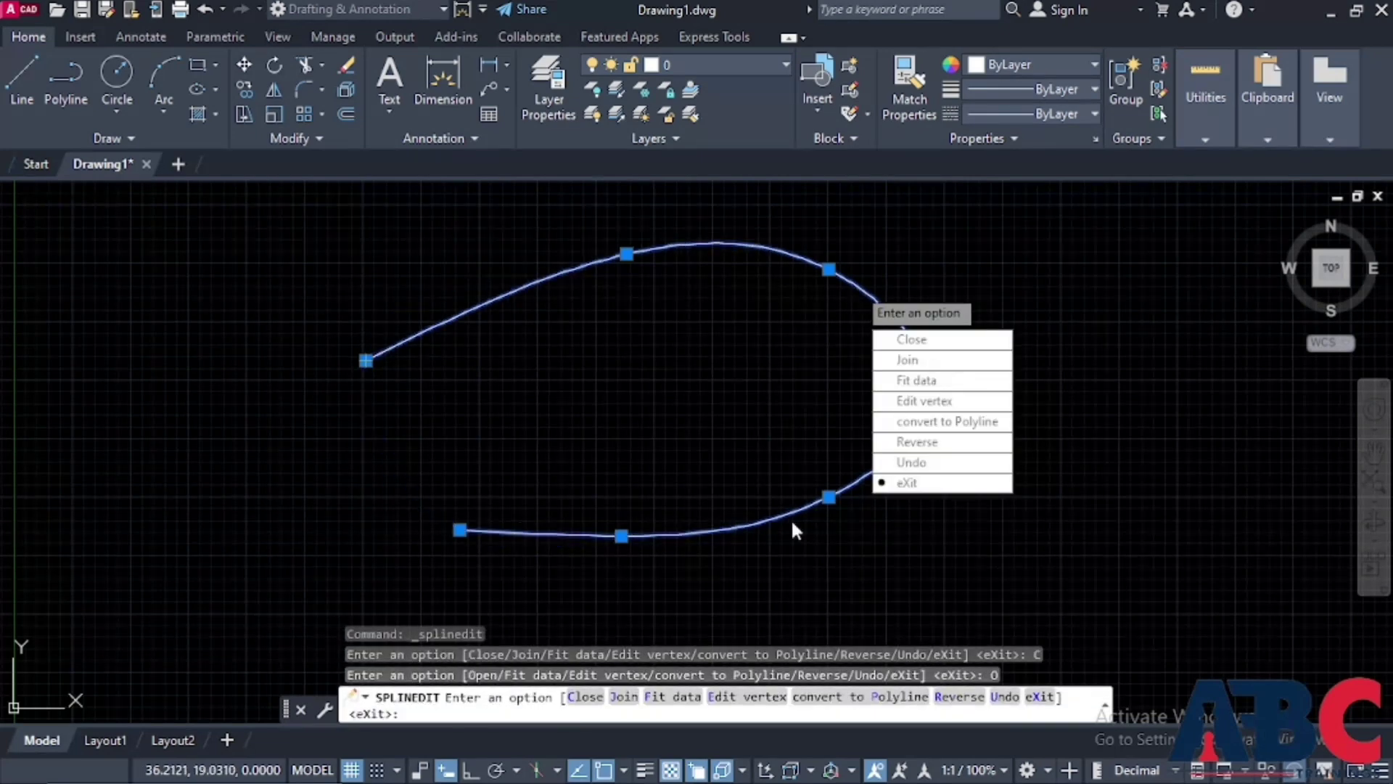
pyautogui.click(908, 339)
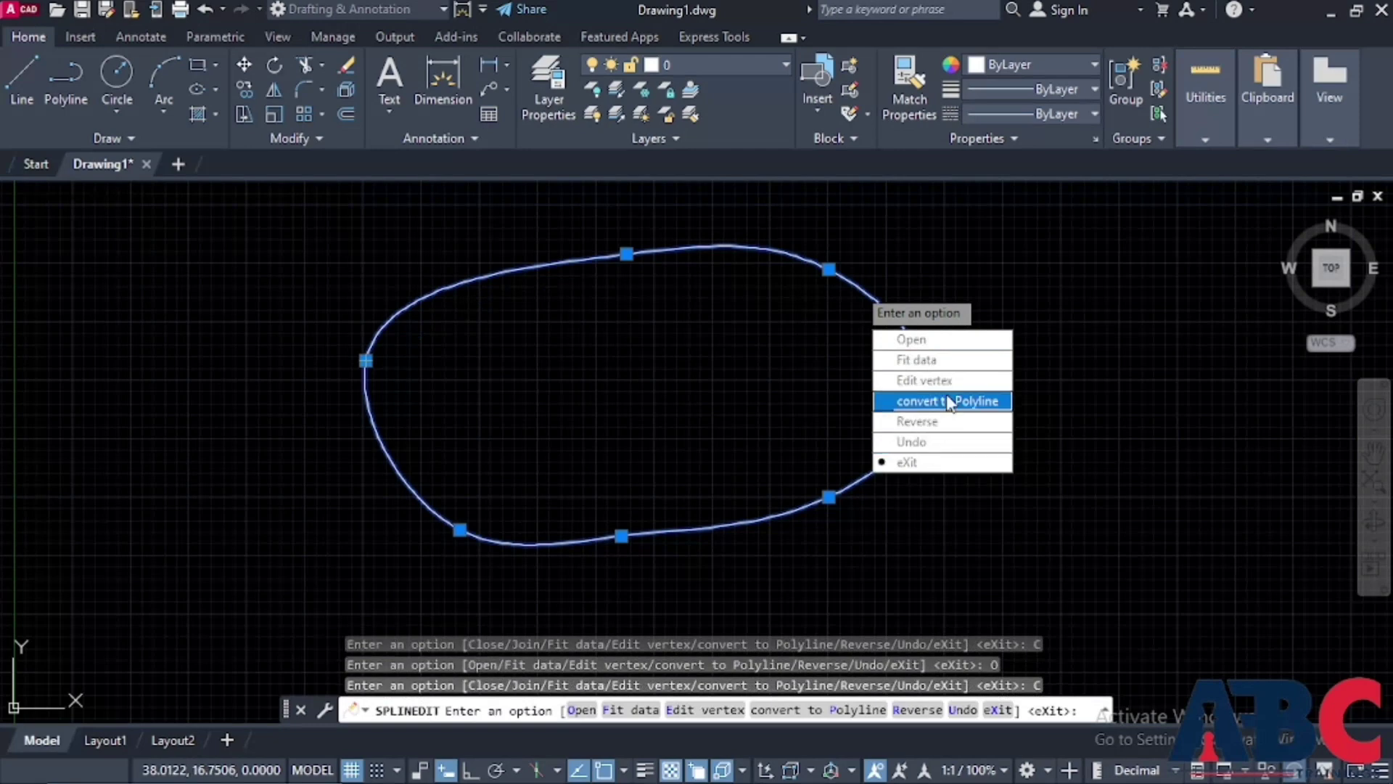
pyautogui.click(911, 442)
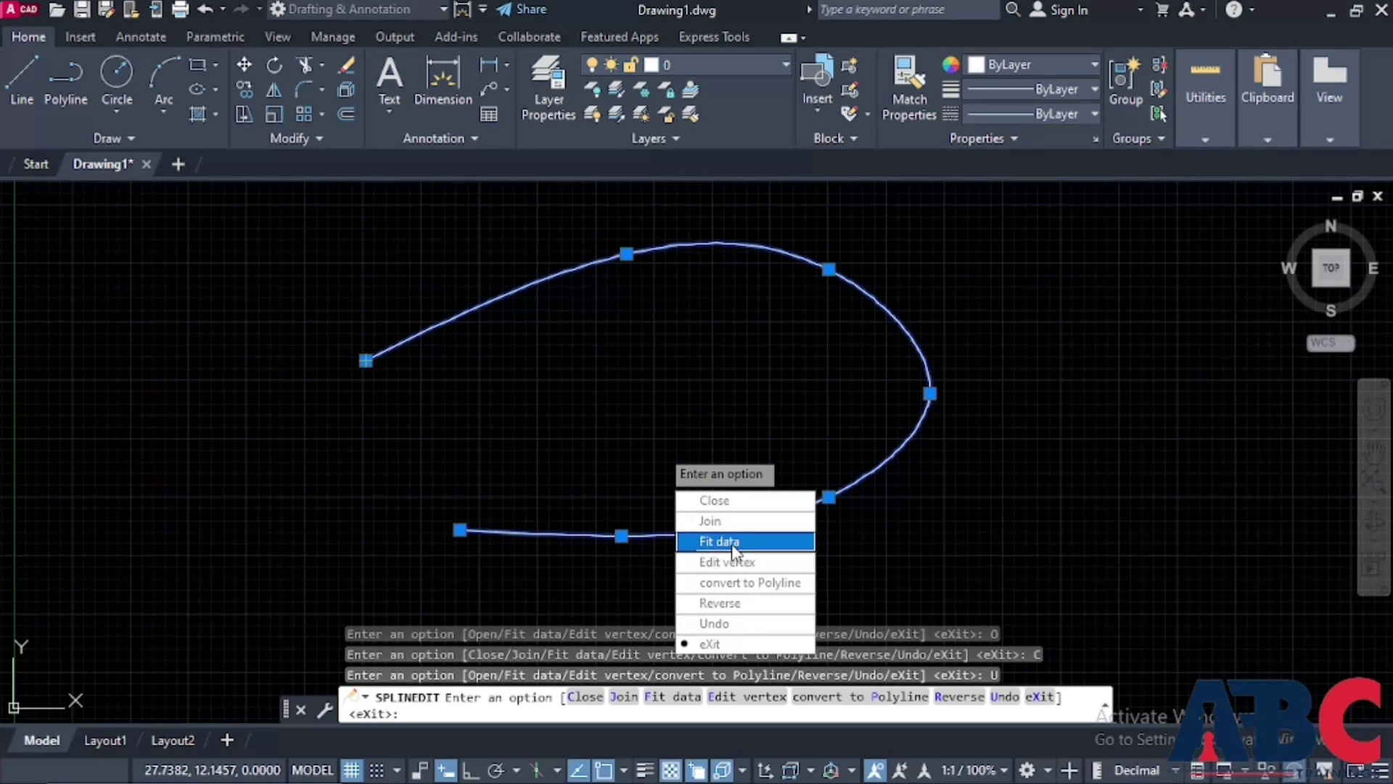
# Try adding six fit points beyond the spline's lower end, through its upper end and into the interior, with the Fit data Add option
pyautogui.click(735, 550)
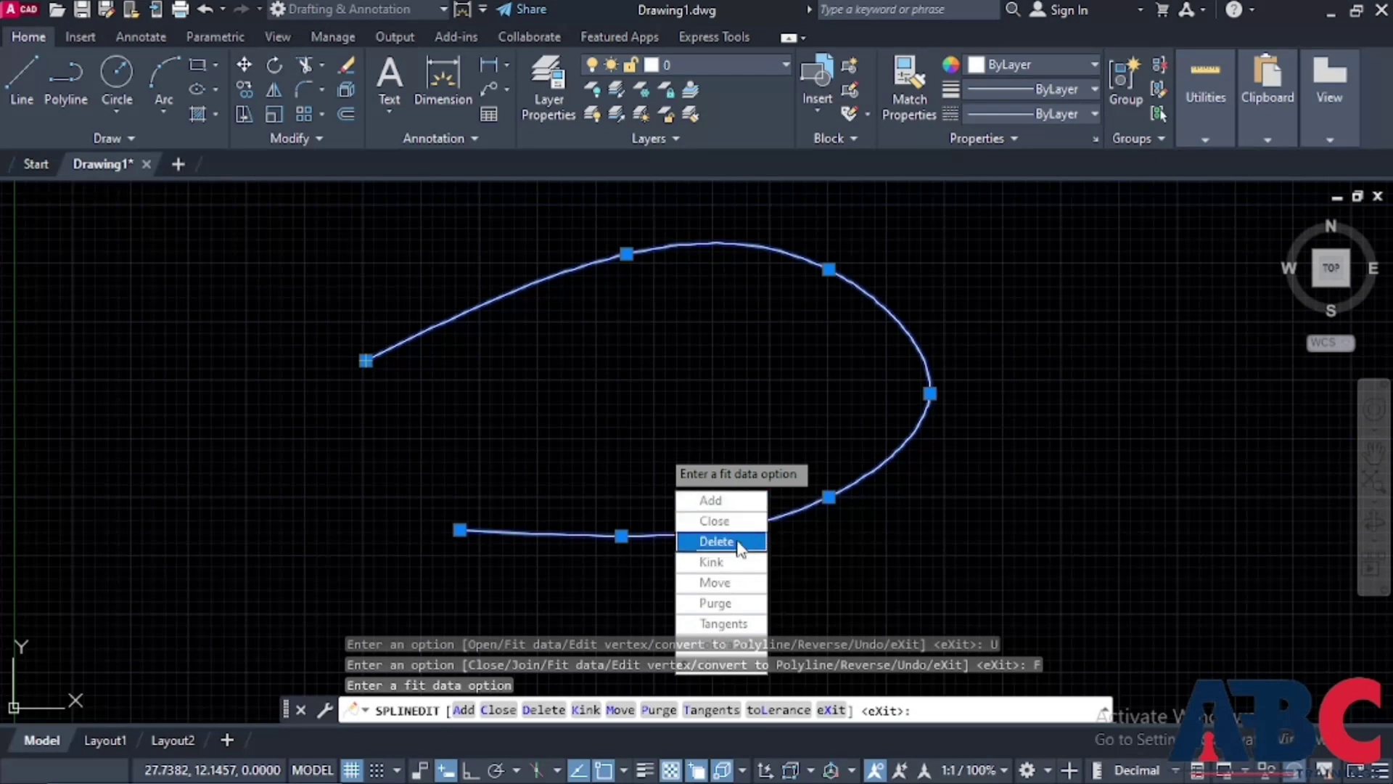
pyautogui.click(735, 509)
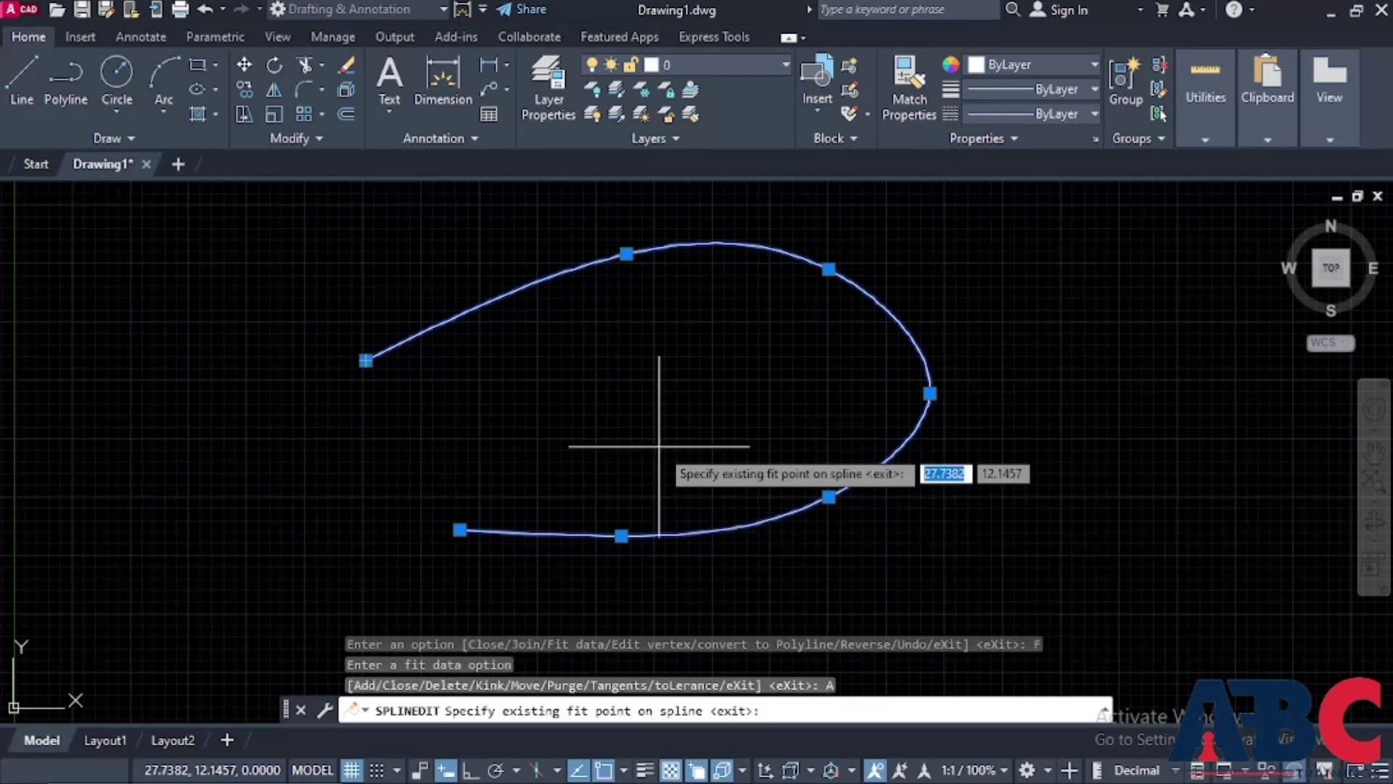
pyautogui.click(460, 529)
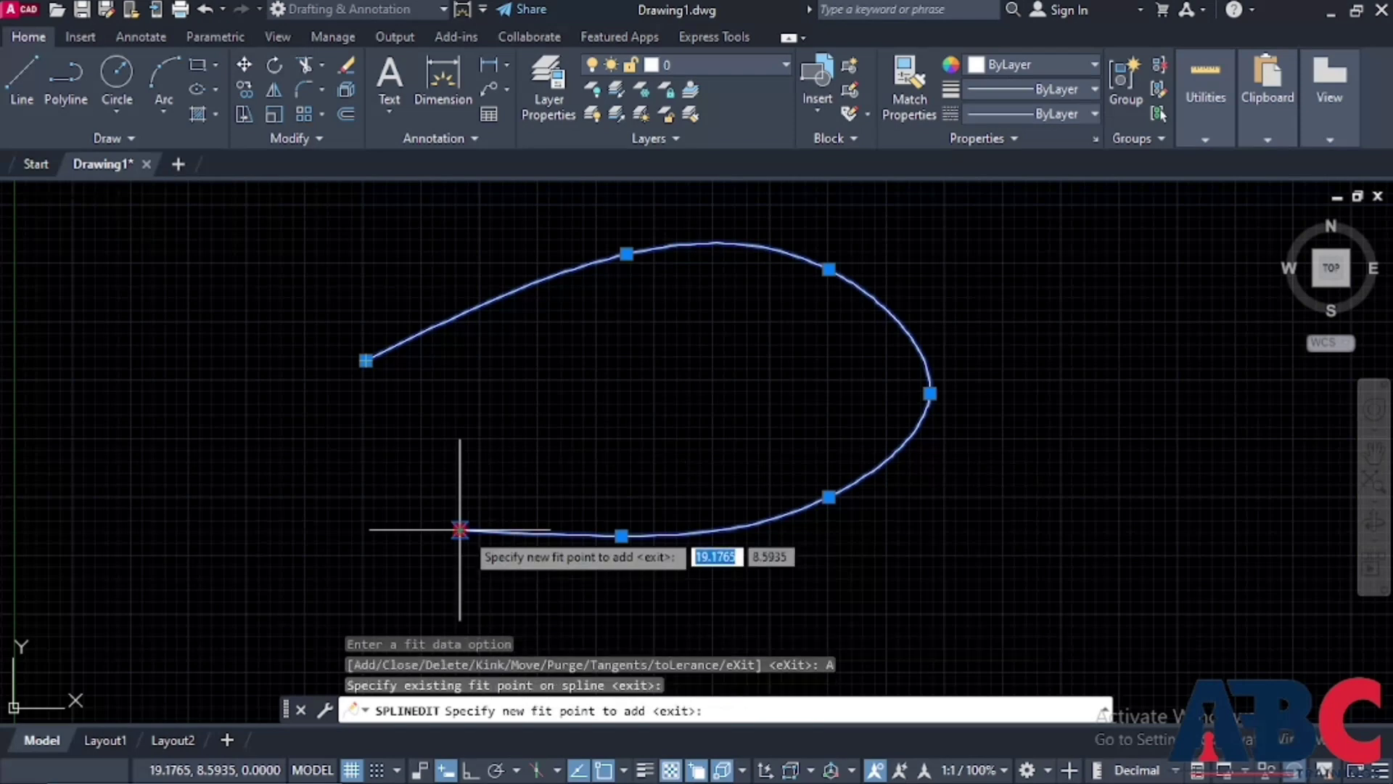
pyautogui.click(366, 359)
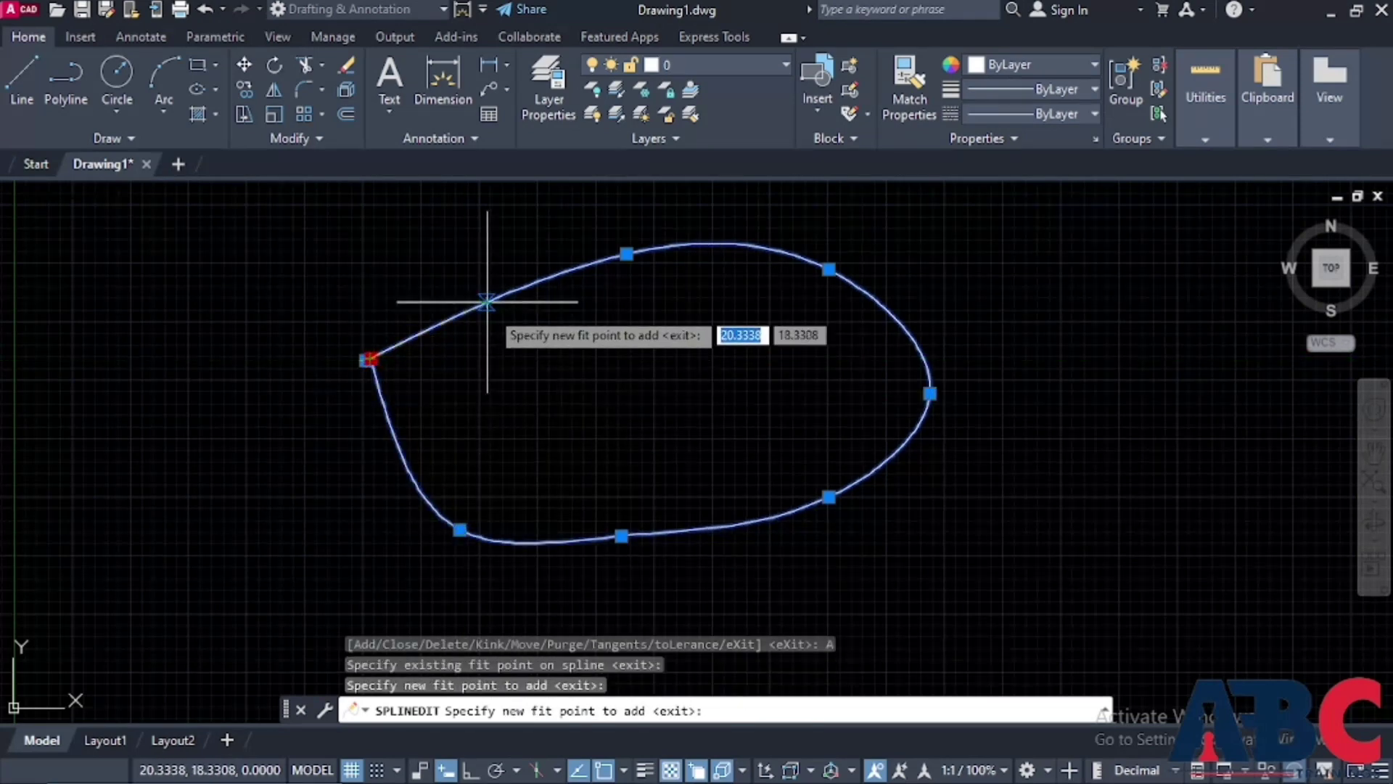
pyautogui.click(487, 301)
pyautogui.click(596, 333)
pyautogui.click(714, 334)
pyautogui.click(585, 429)
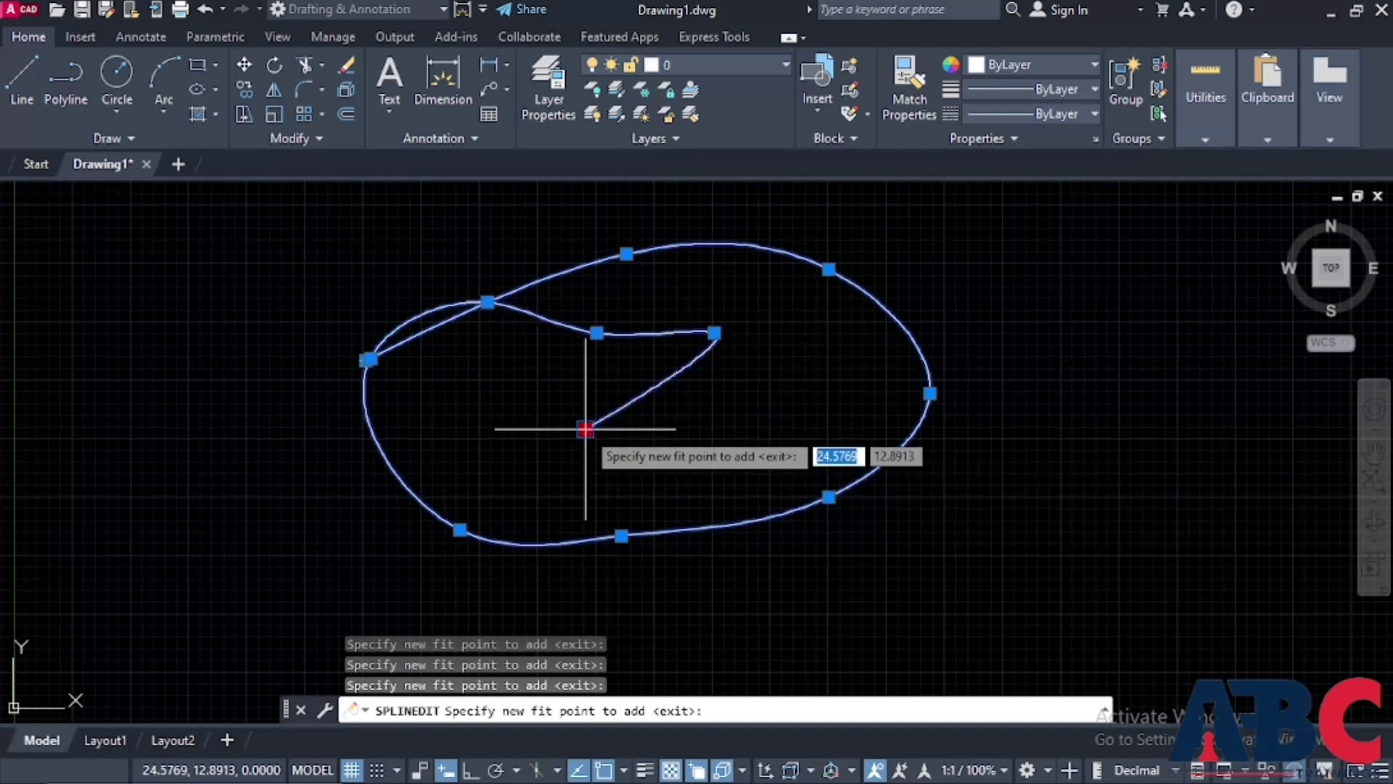
pyautogui.click(502, 446)
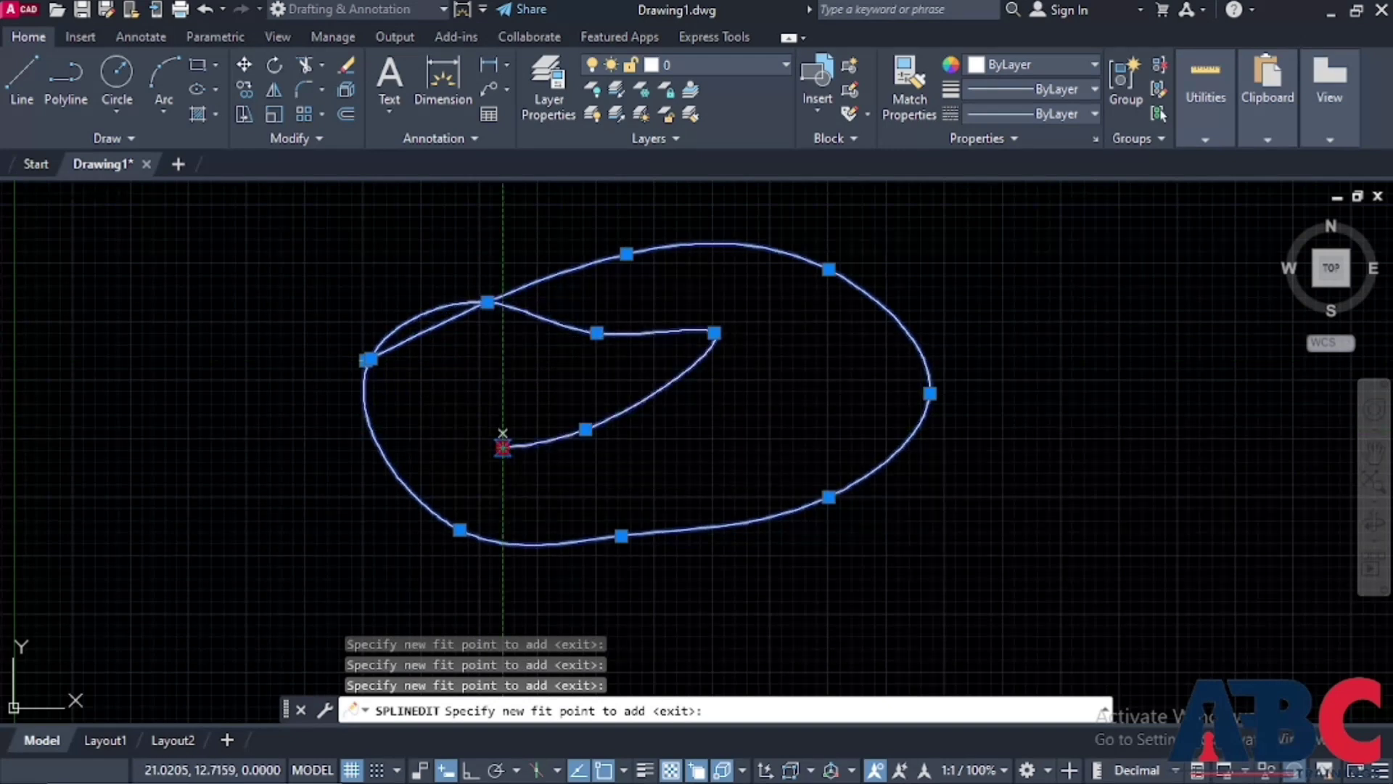
pyautogui.press('Escape')
# Close the spline with the Fit data option of Edit Spline and open it again
pyautogui.doubleClick(766, 250)
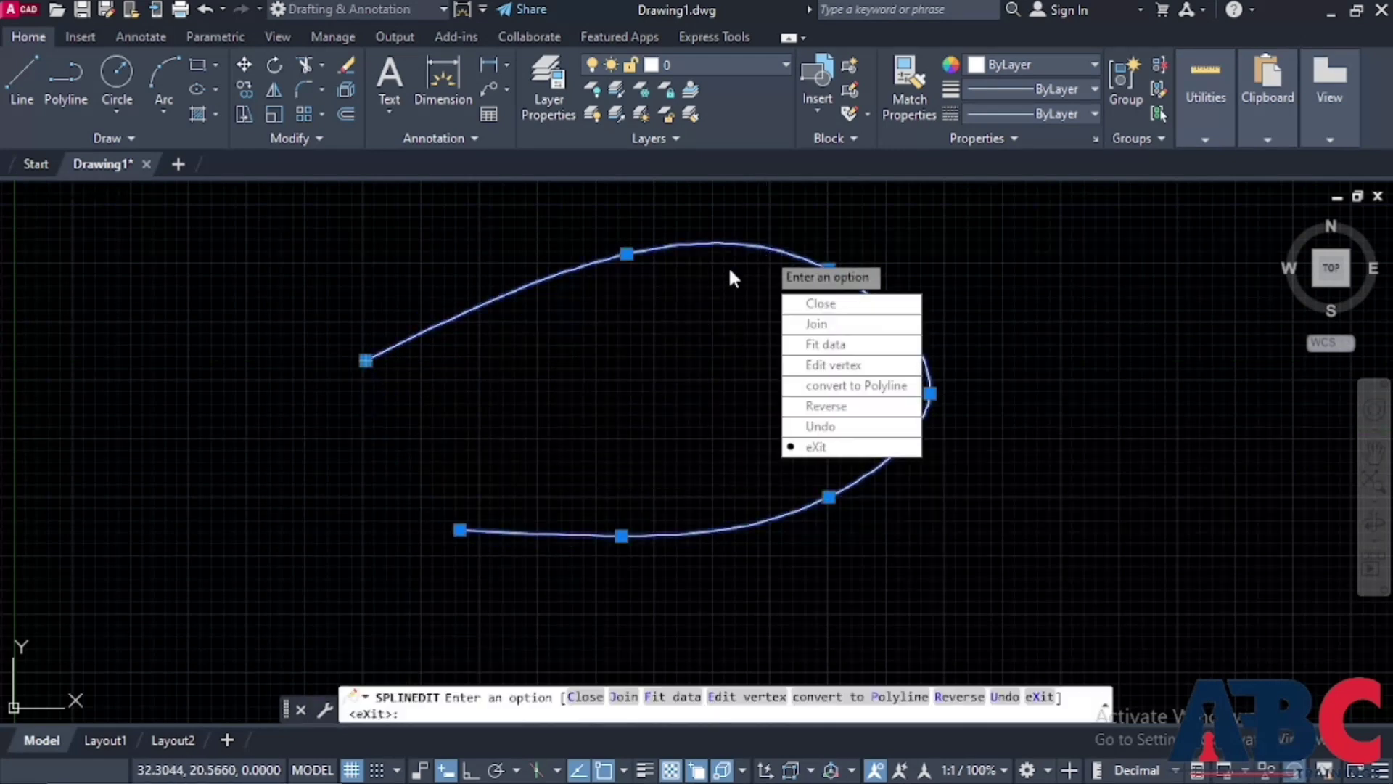
pyautogui.click(838, 346)
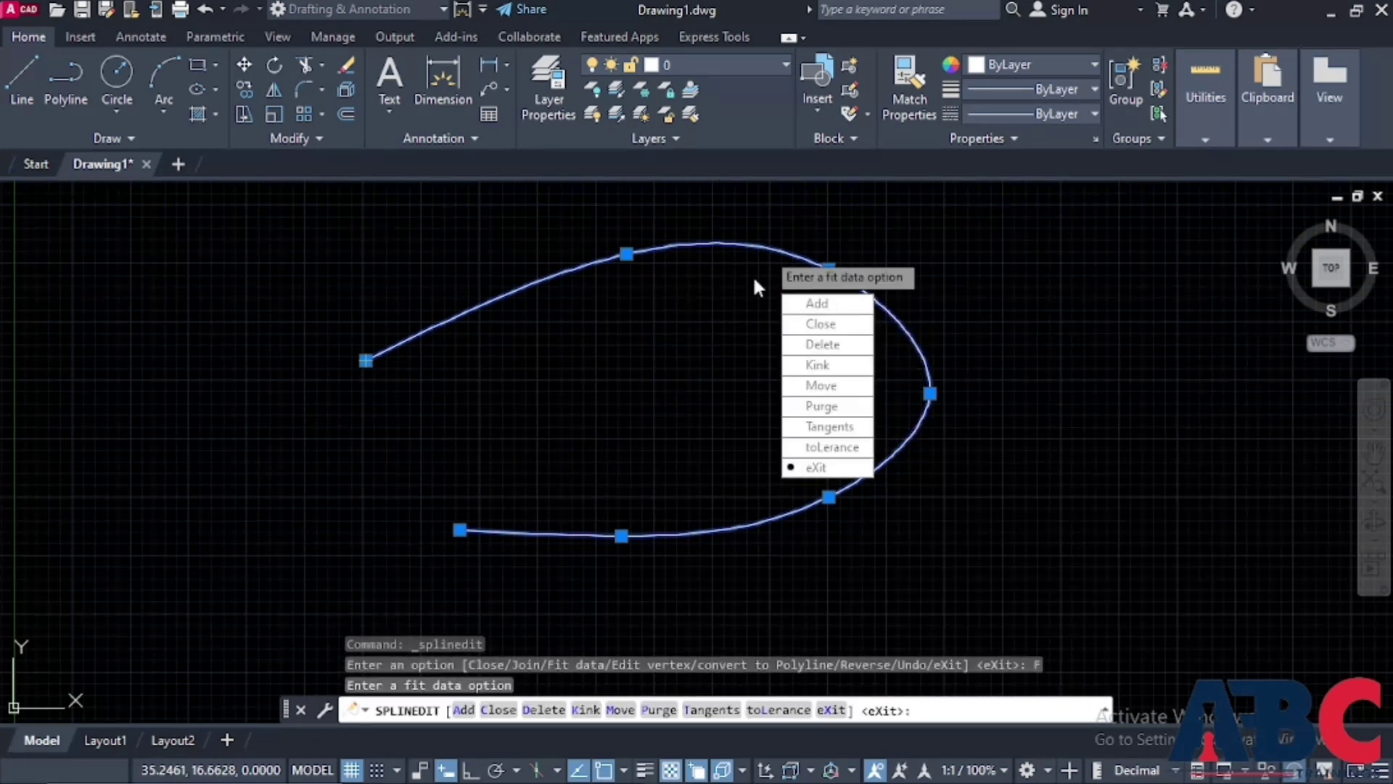
pyautogui.click(828, 323)
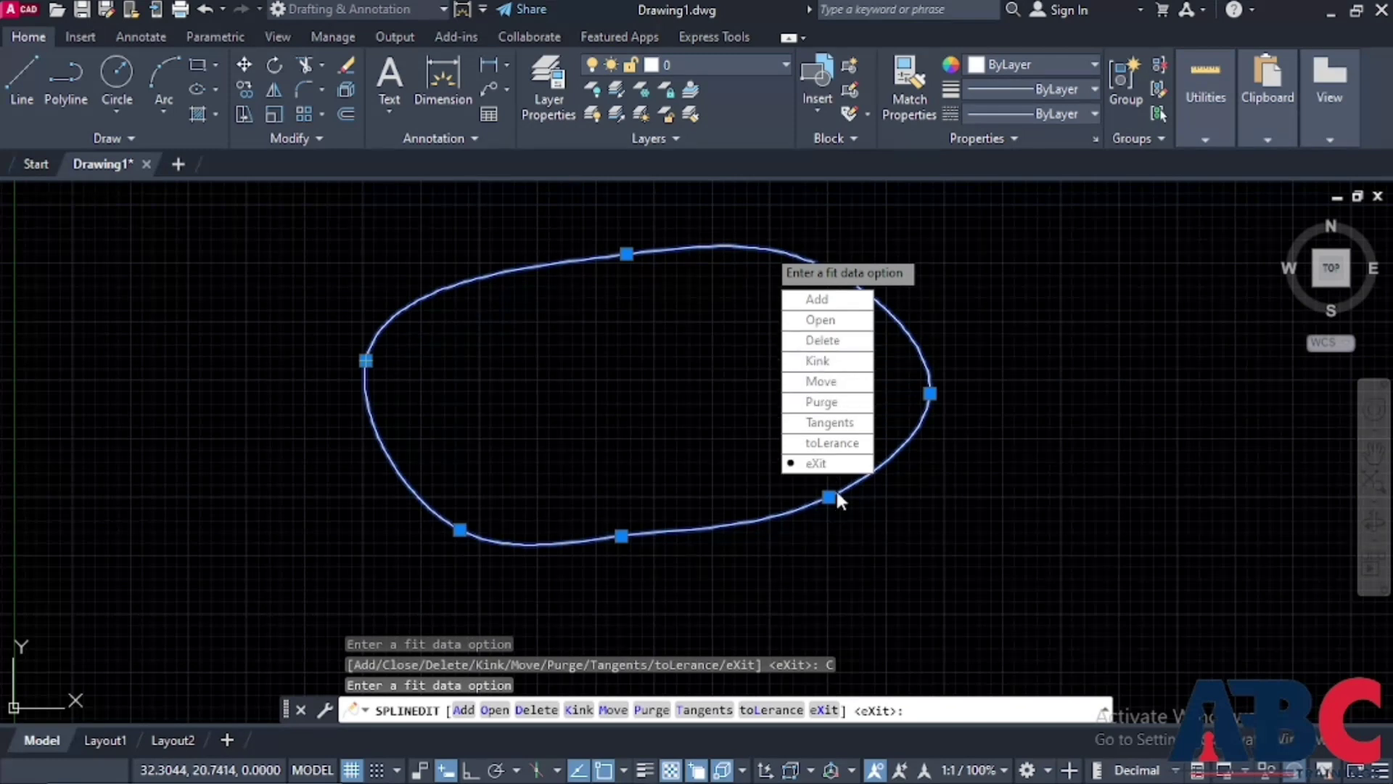
pyautogui.click(838, 316)
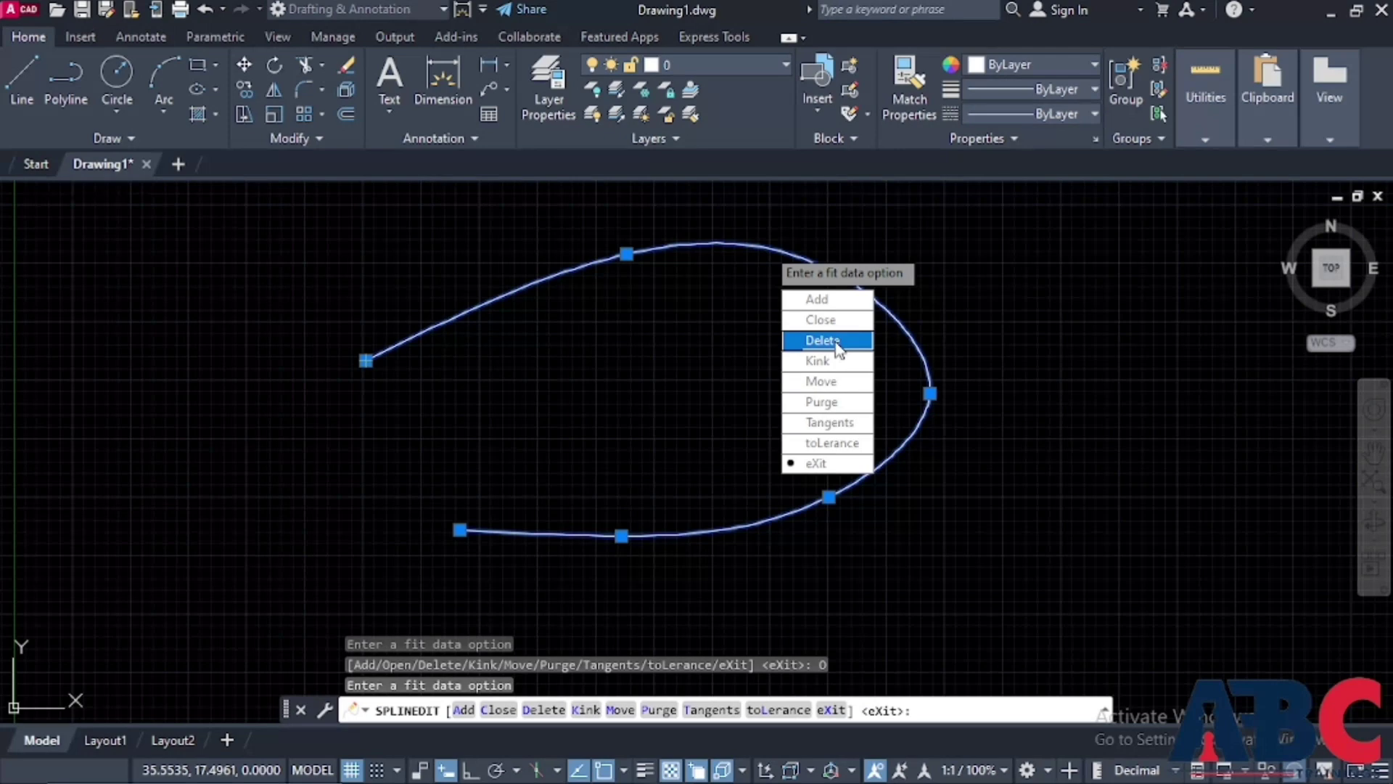
# Try deleting the spline's second, third and fourth fit points with the Fit data Delete option
pyautogui.click(838, 347)
pyautogui.click(628, 254)
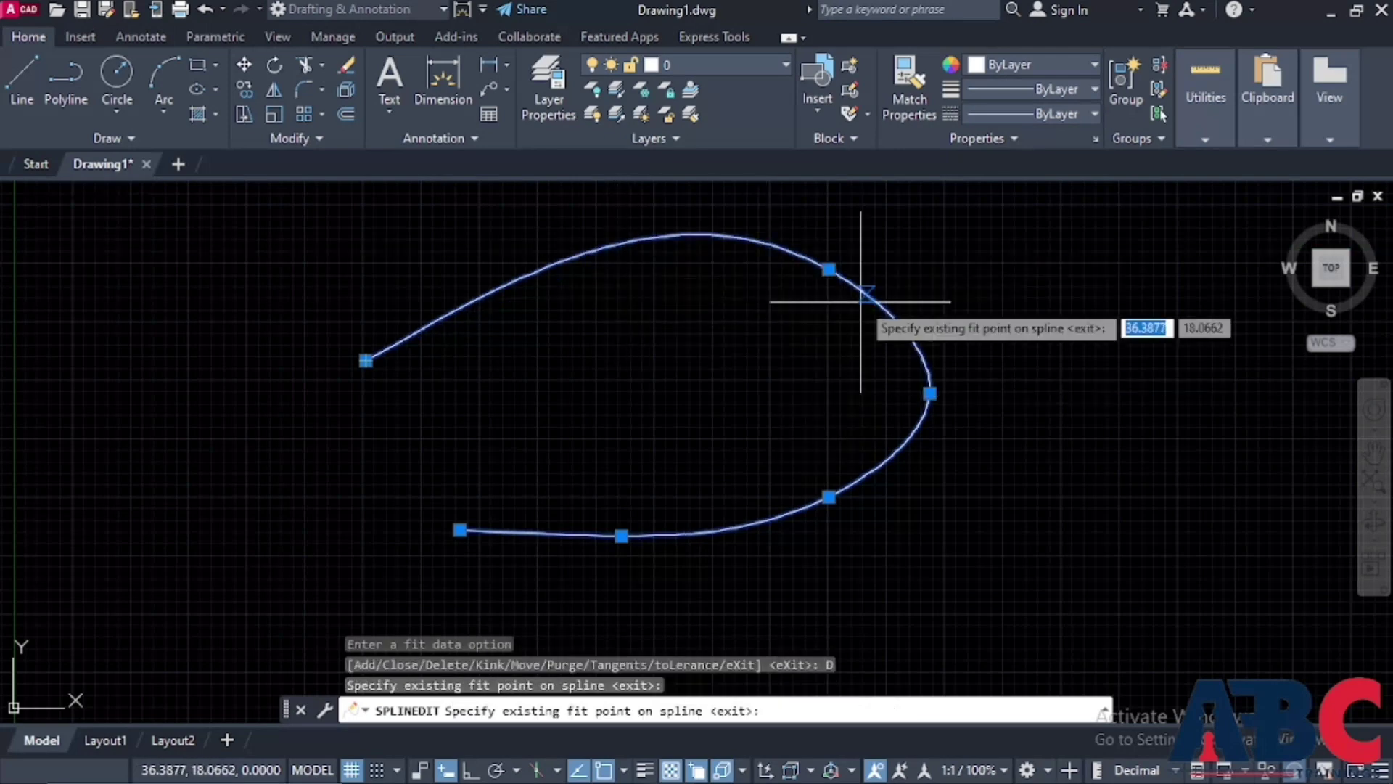
pyautogui.click(829, 269)
pyautogui.click(927, 391)
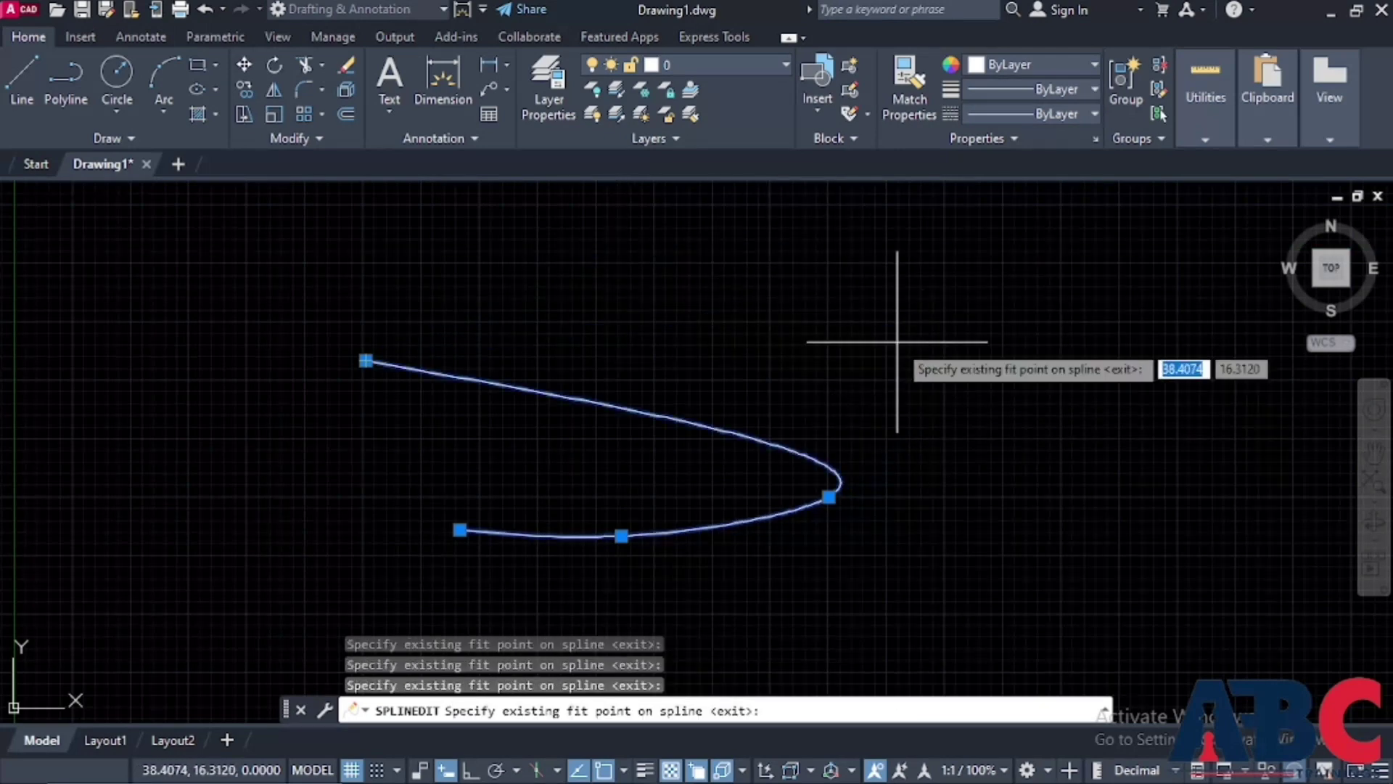
pyautogui.press('Escape')
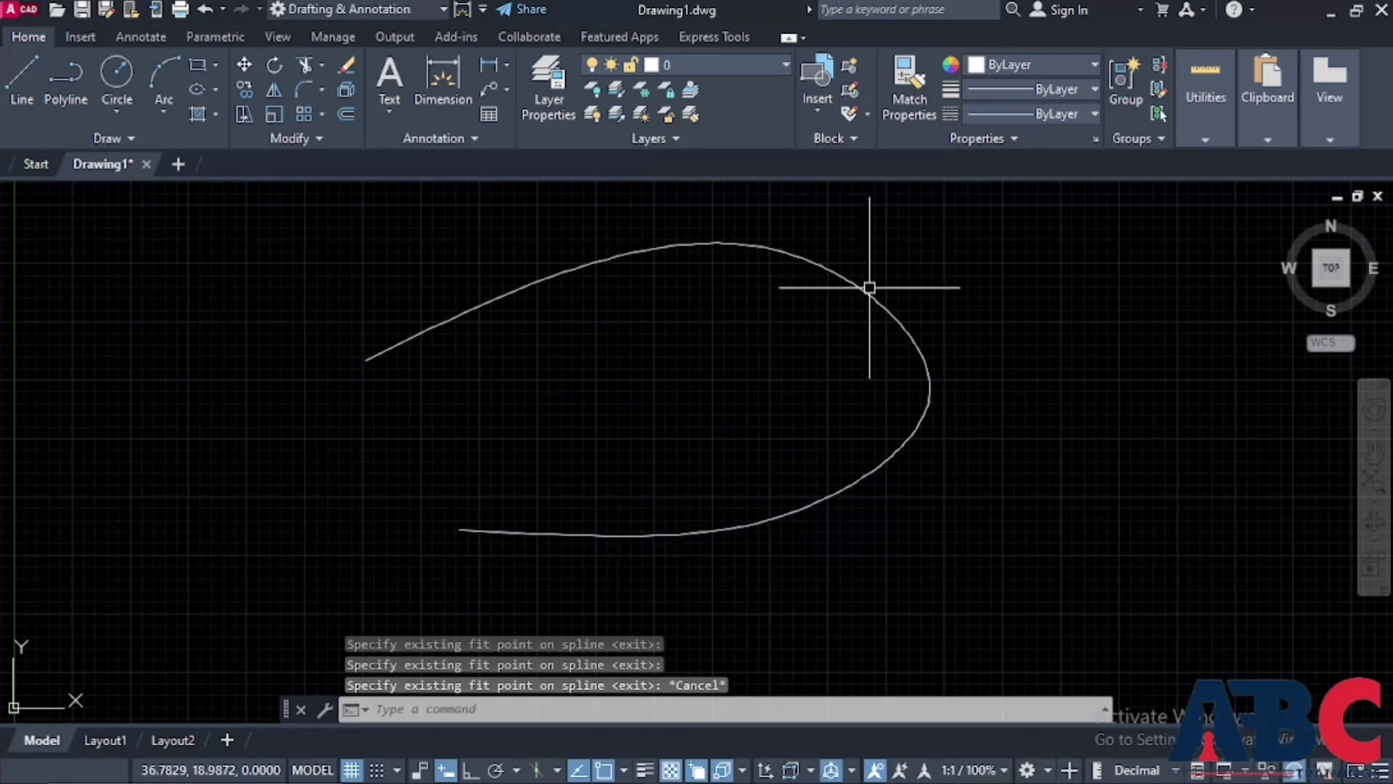
# Try adding three kink points along the spline's upper part with the Fit data Kink option of Edit Spline
pyautogui.doubleClick(868, 287)
pyautogui.click(930, 388)
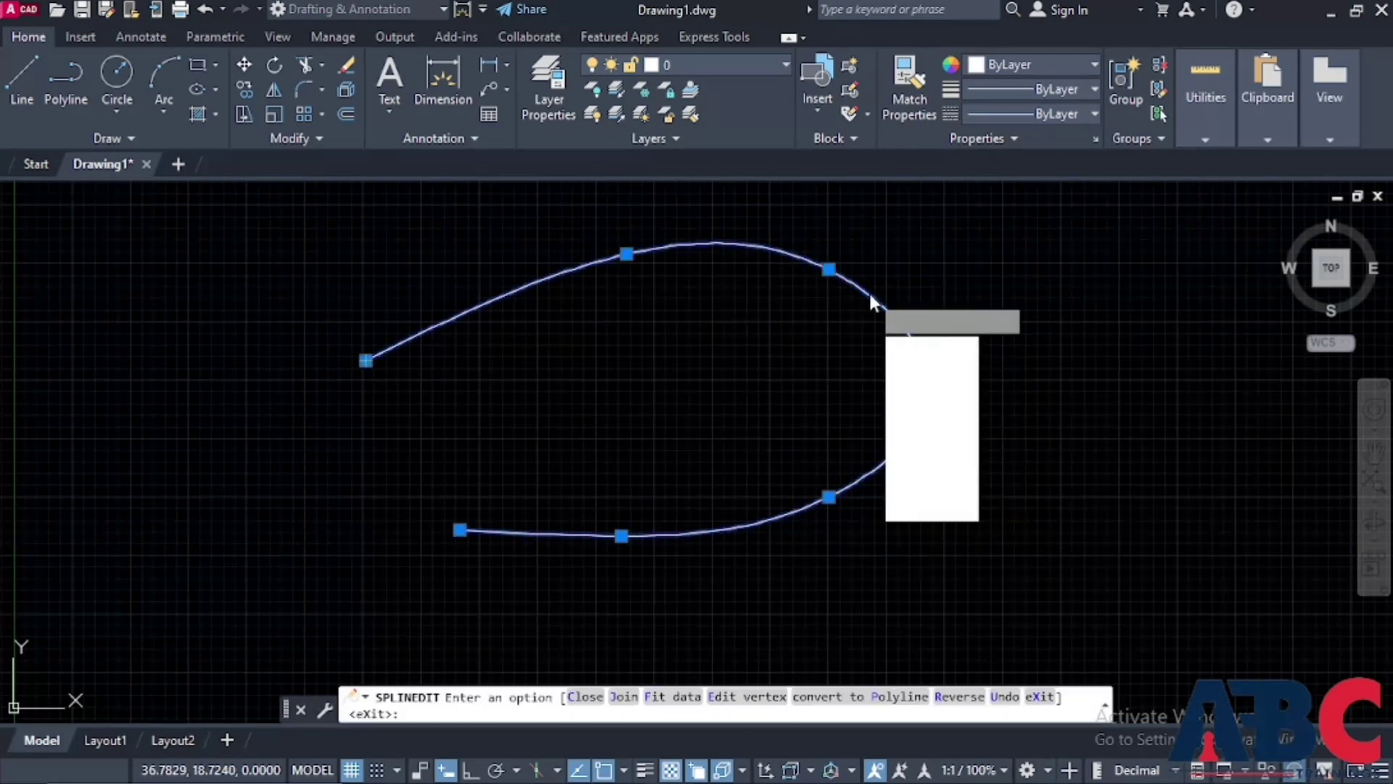
pyautogui.click(916, 410)
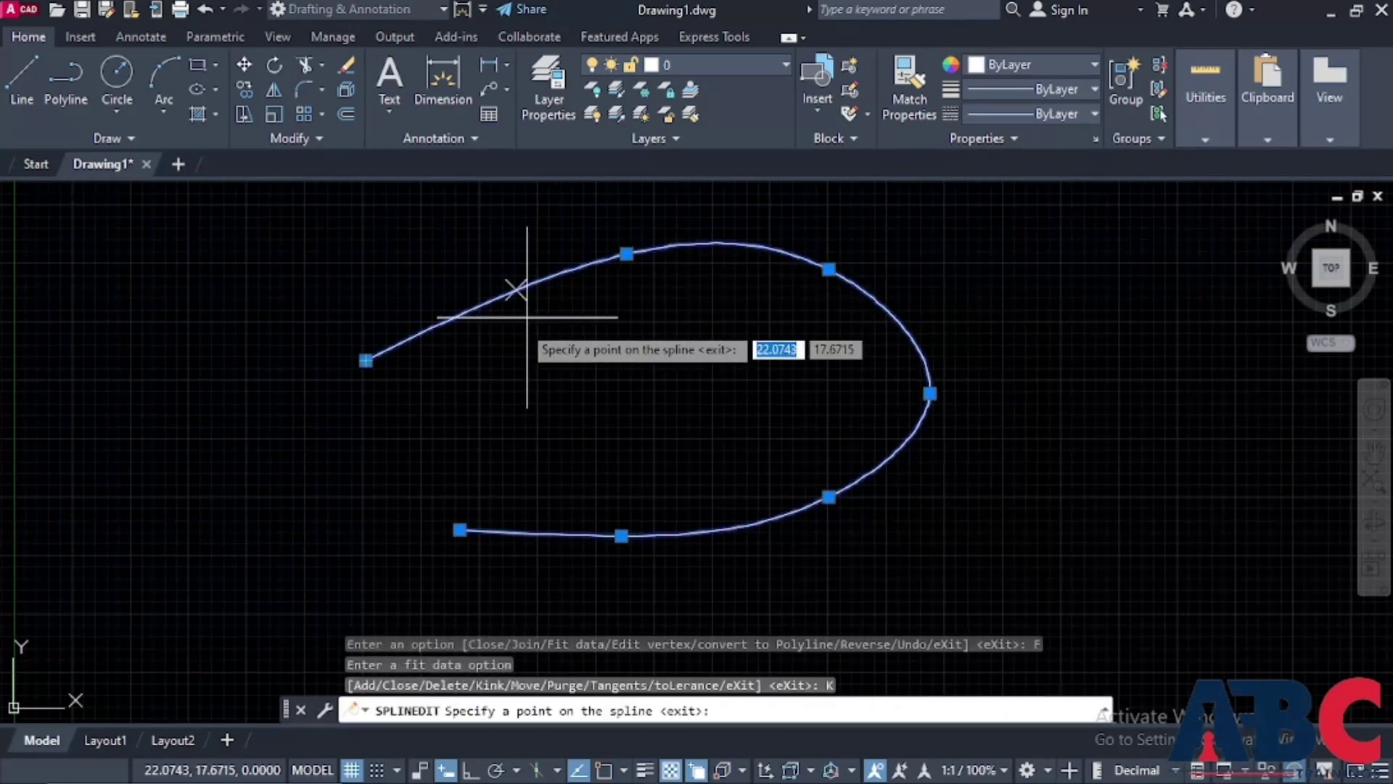
pyautogui.click(426, 332)
pyautogui.click(521, 287)
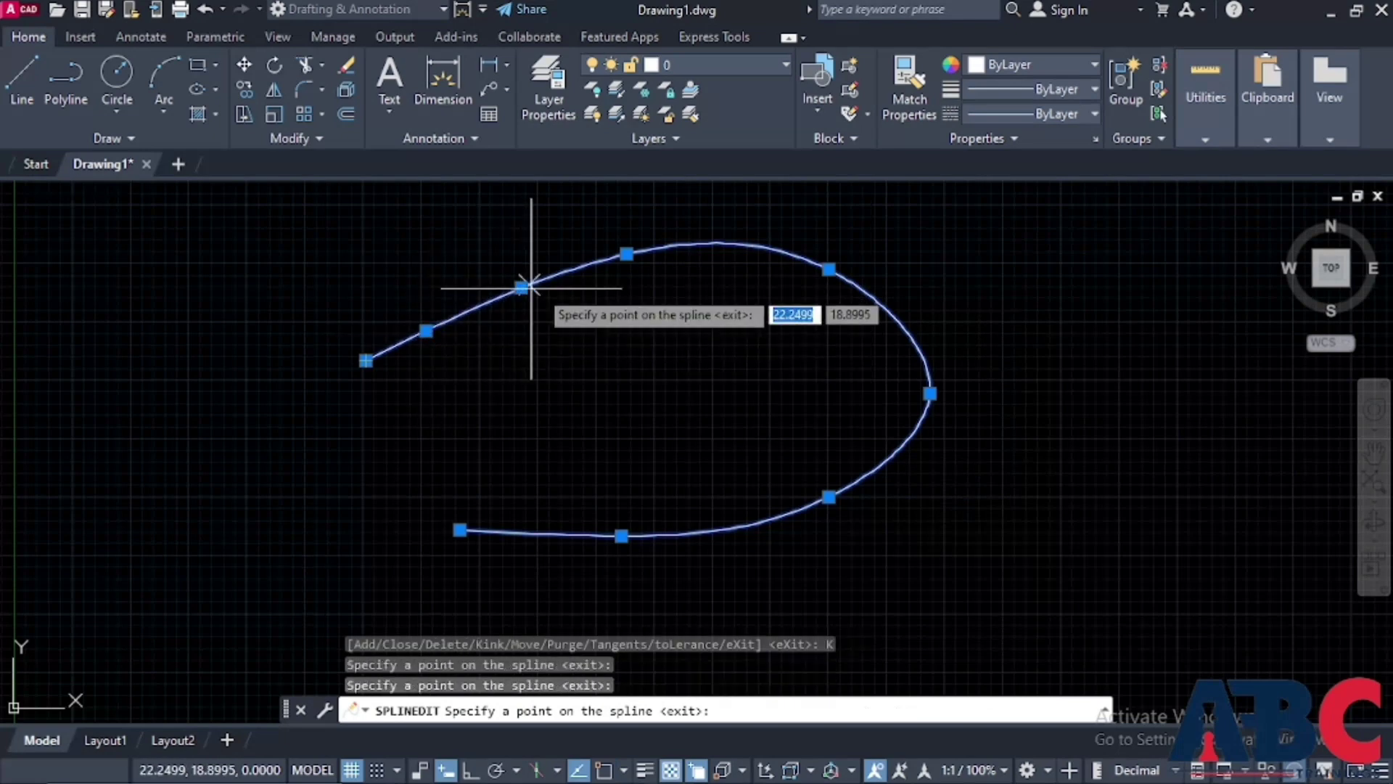
pyautogui.click(755, 246)
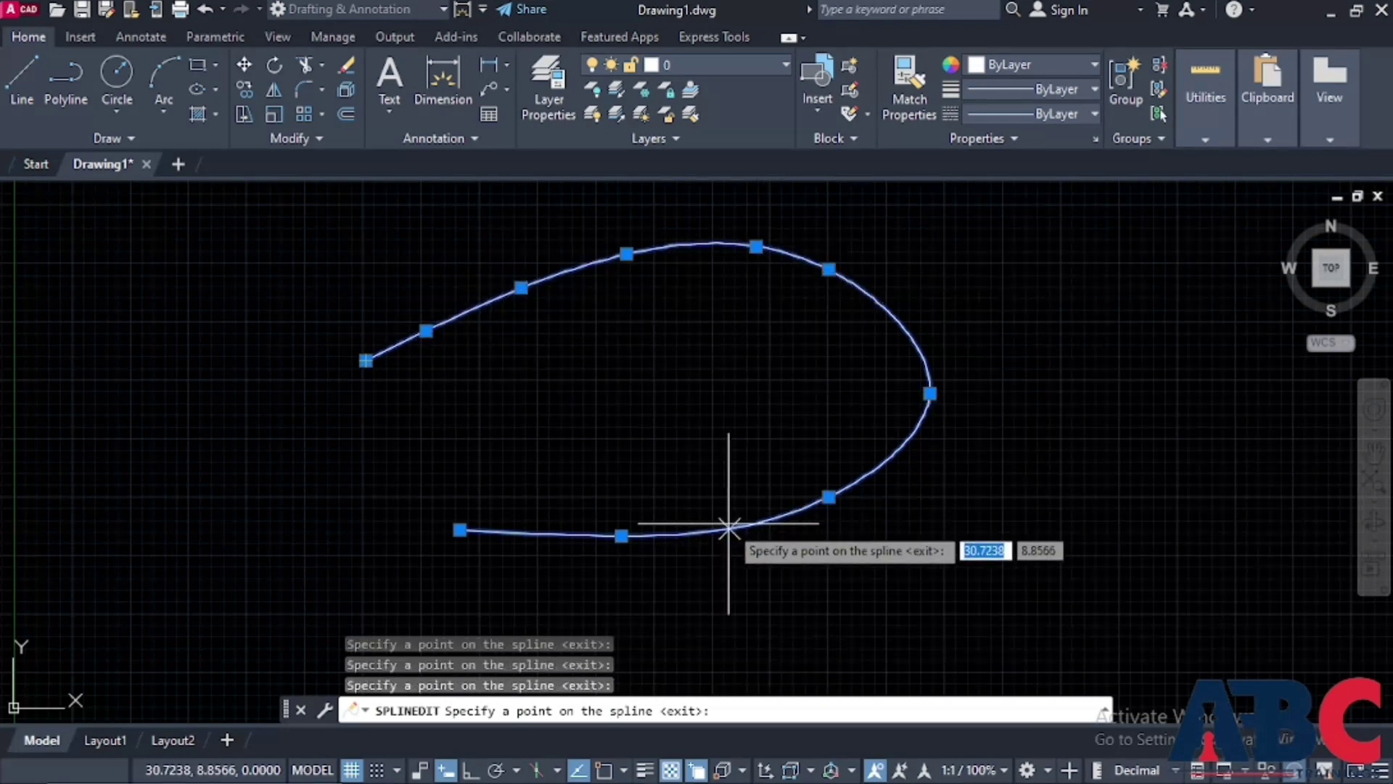
pyautogui.press('Escape')
# Try relocating the spline's first fit point at its upper end with the Fit data Move option
pyautogui.doubleClick(858, 301)
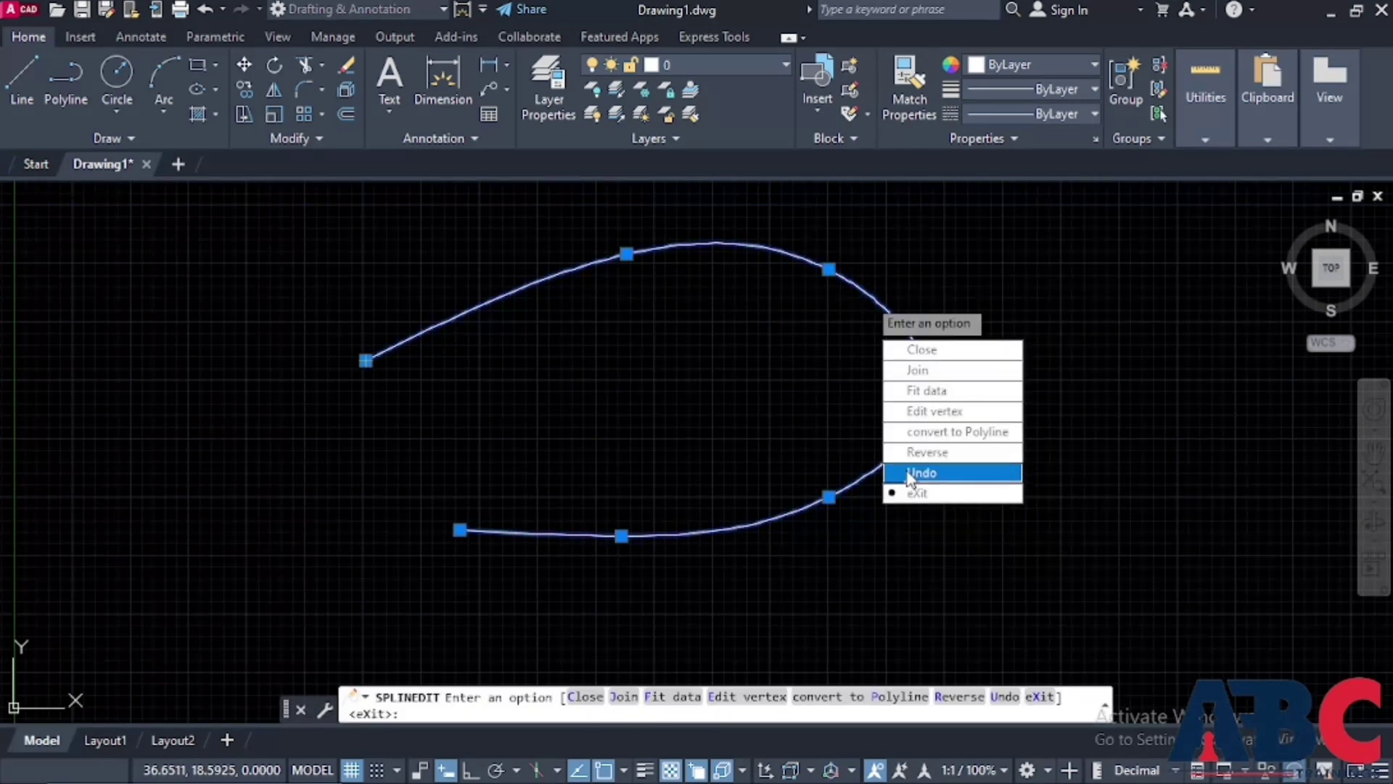
pyautogui.click(940, 392)
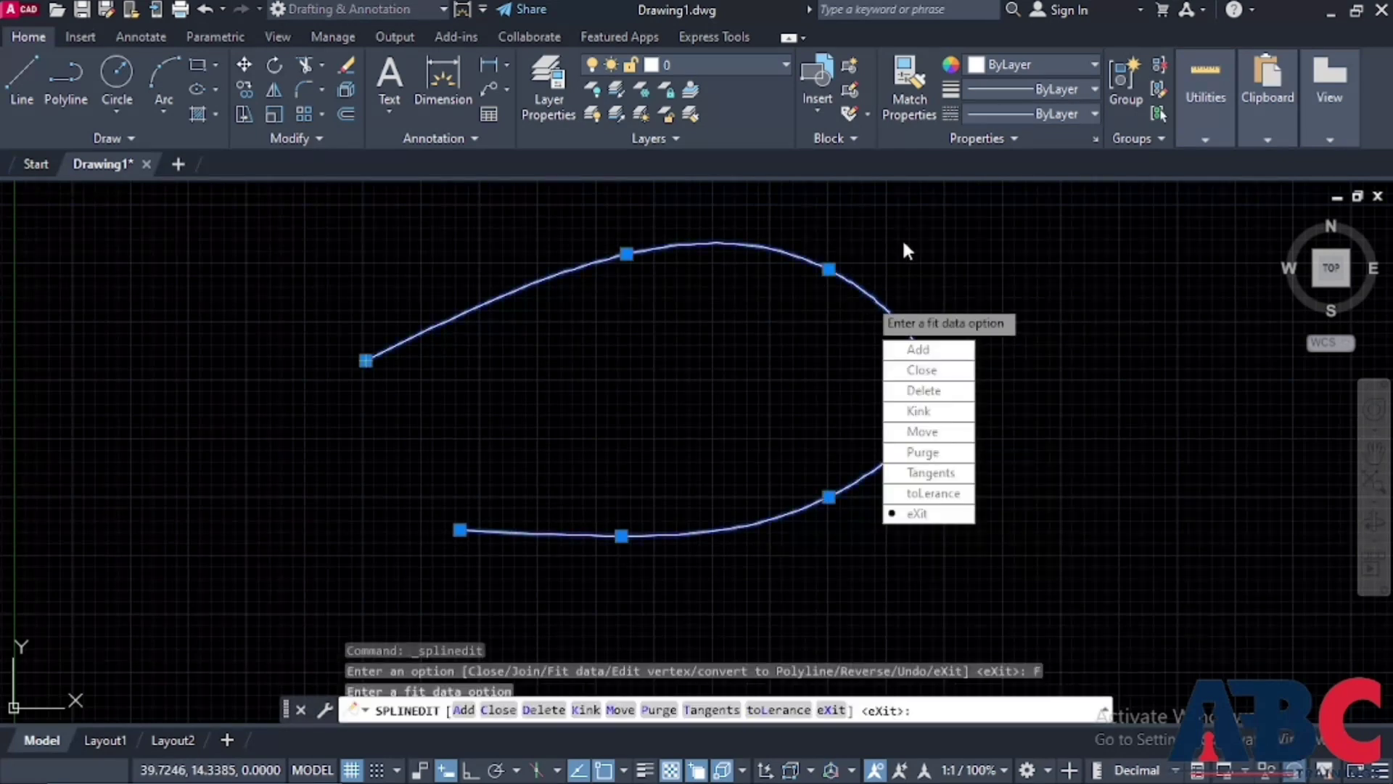
pyautogui.click(947, 432)
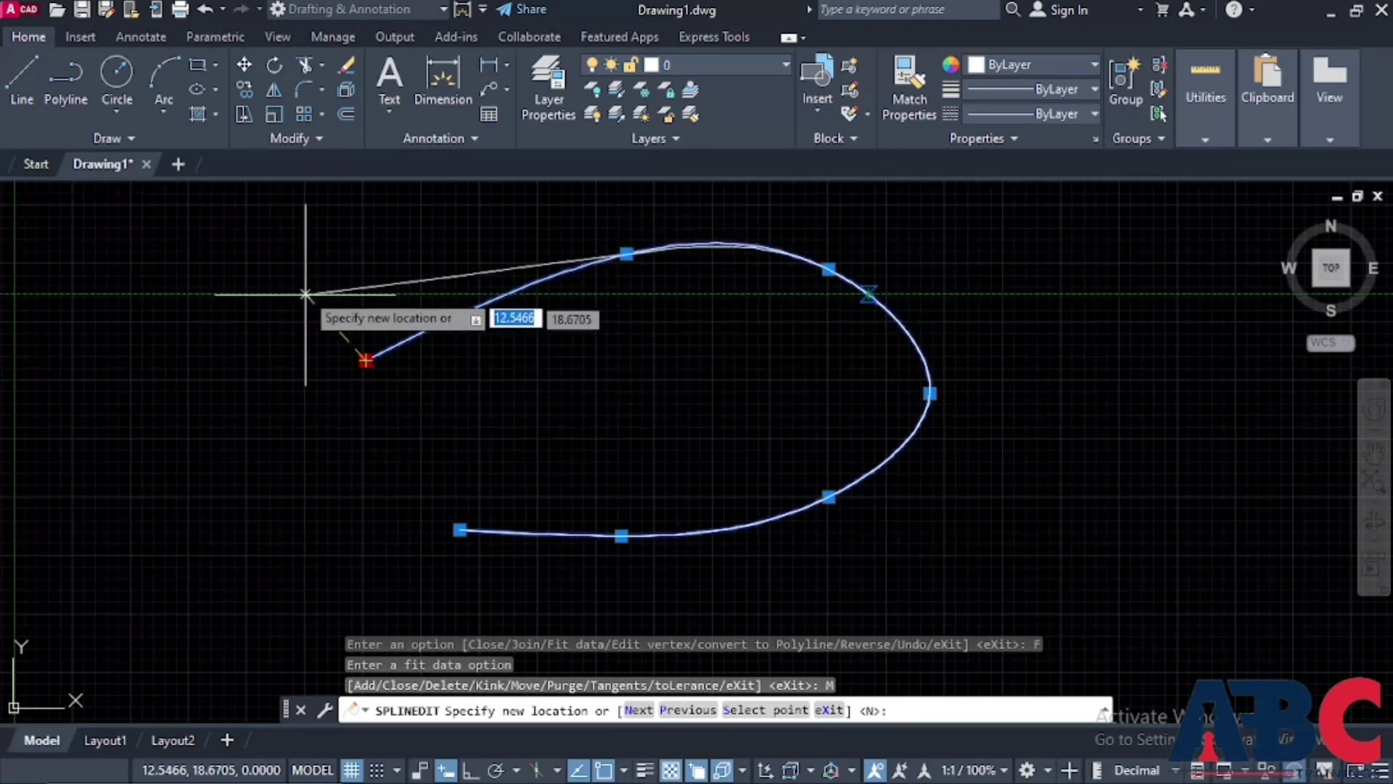
pyautogui.click(305, 295)
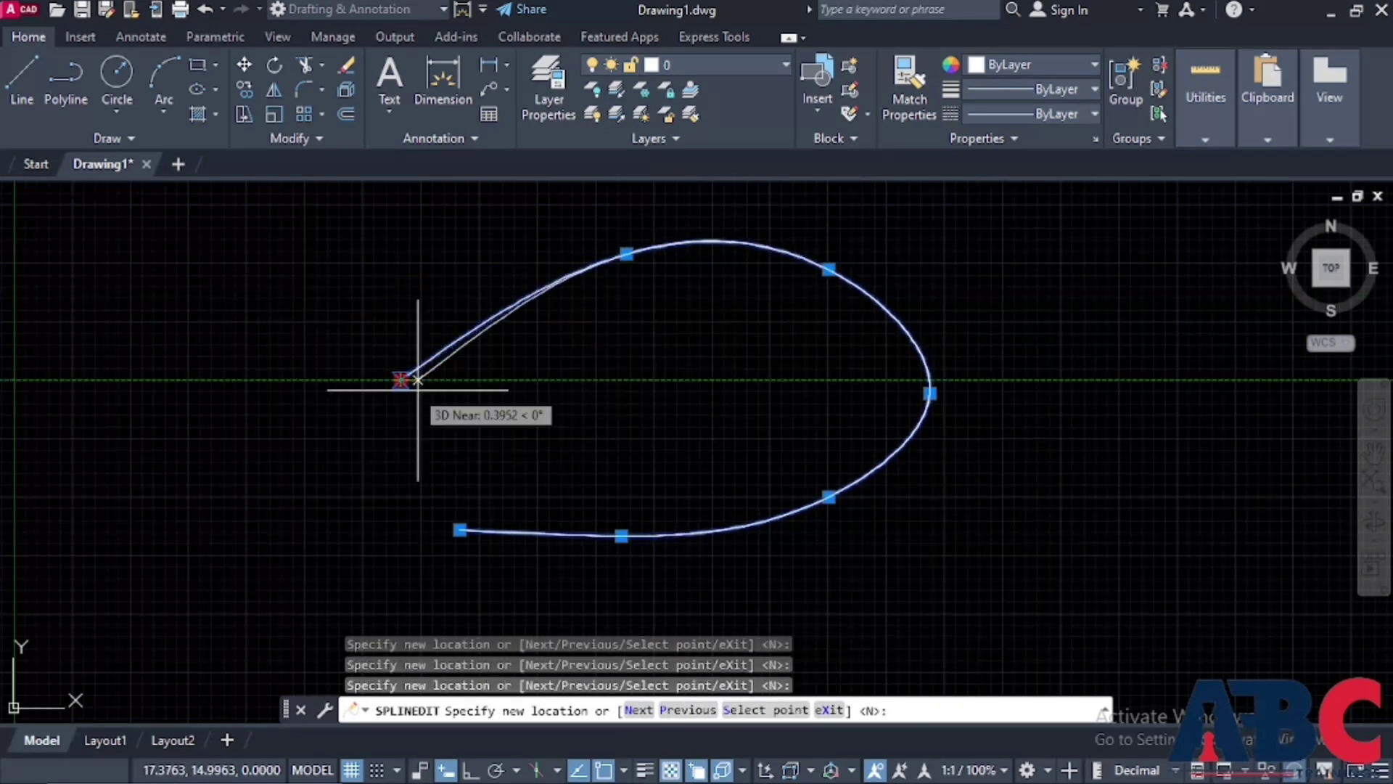
pyautogui.click(367, 359)
pyautogui.press('Escape')
pyautogui.press('Escape')
# Try adding three control vertices along the spline's upper part with the Edit vertex Add option
pyautogui.doubleClick(753, 251)
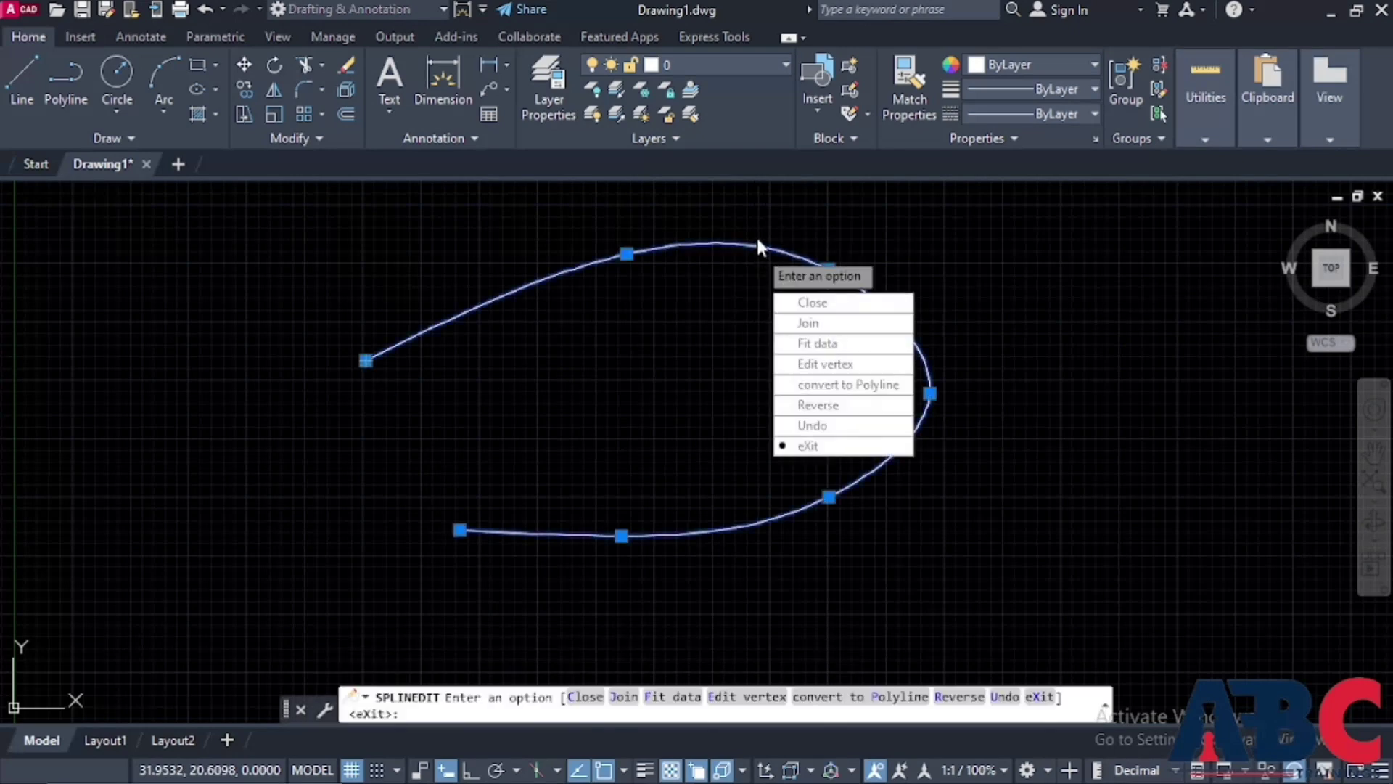
pyautogui.click(800, 364)
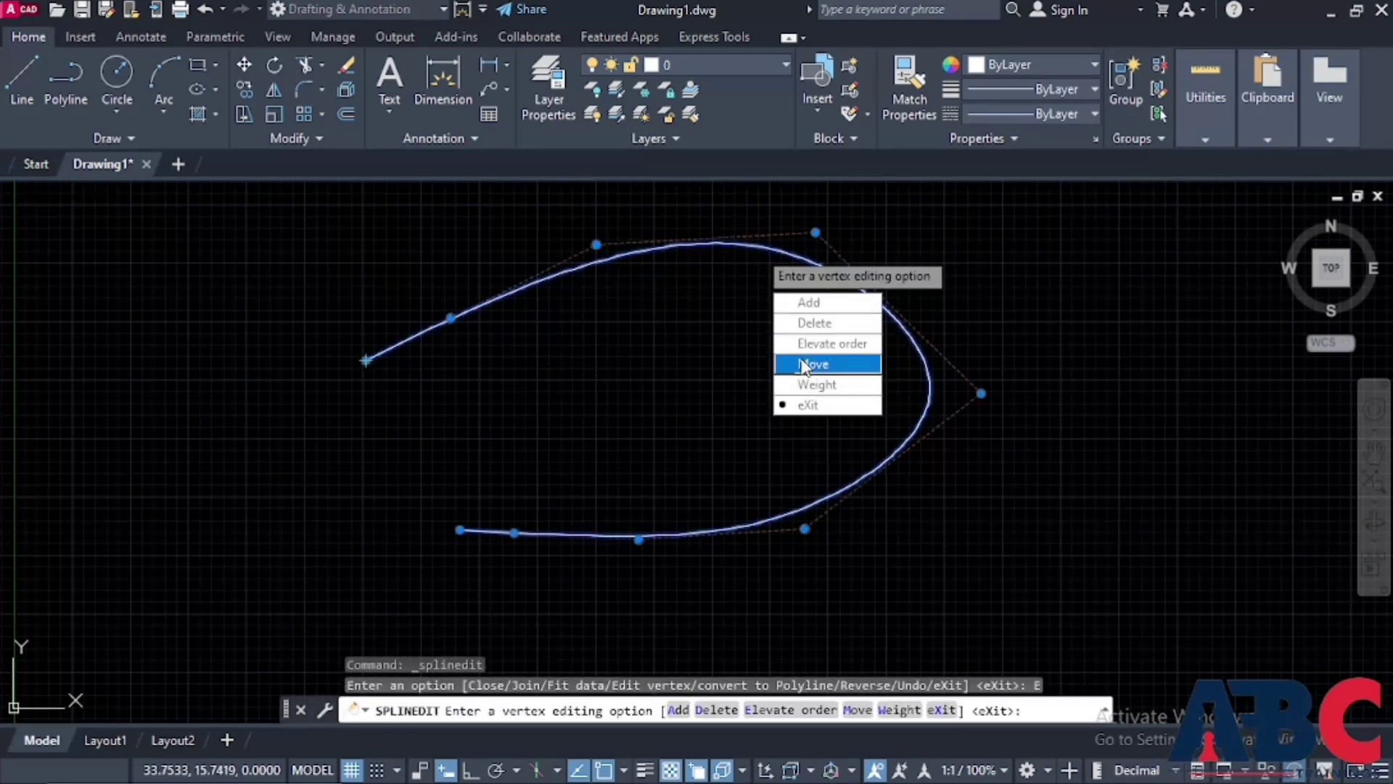
pyautogui.click(825, 302)
pyautogui.click(513, 290)
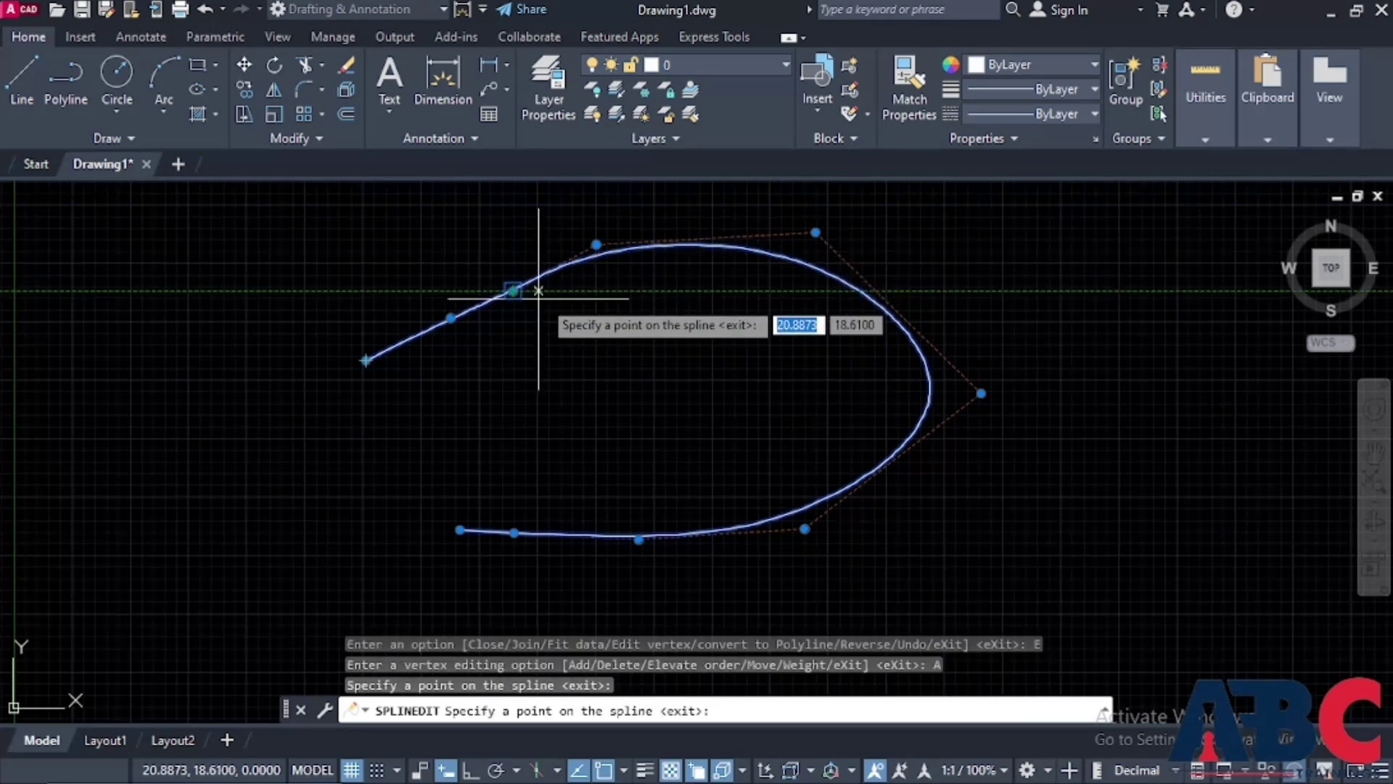
pyautogui.click(674, 244)
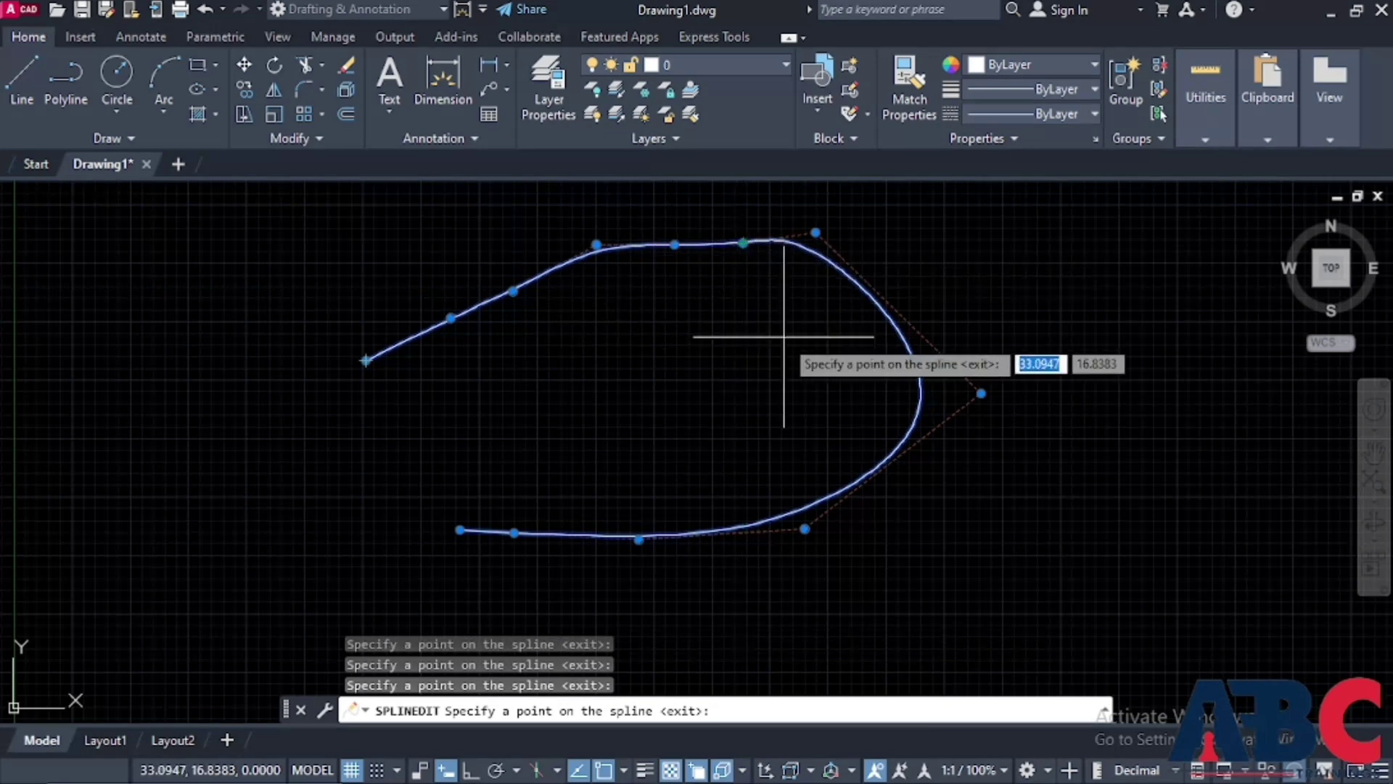
pyautogui.press('Escape')
# Try deleting the spline's two upper control vertices and its outermost one with the Edit vertex Delete option
pyautogui.doubleClick(867, 303)
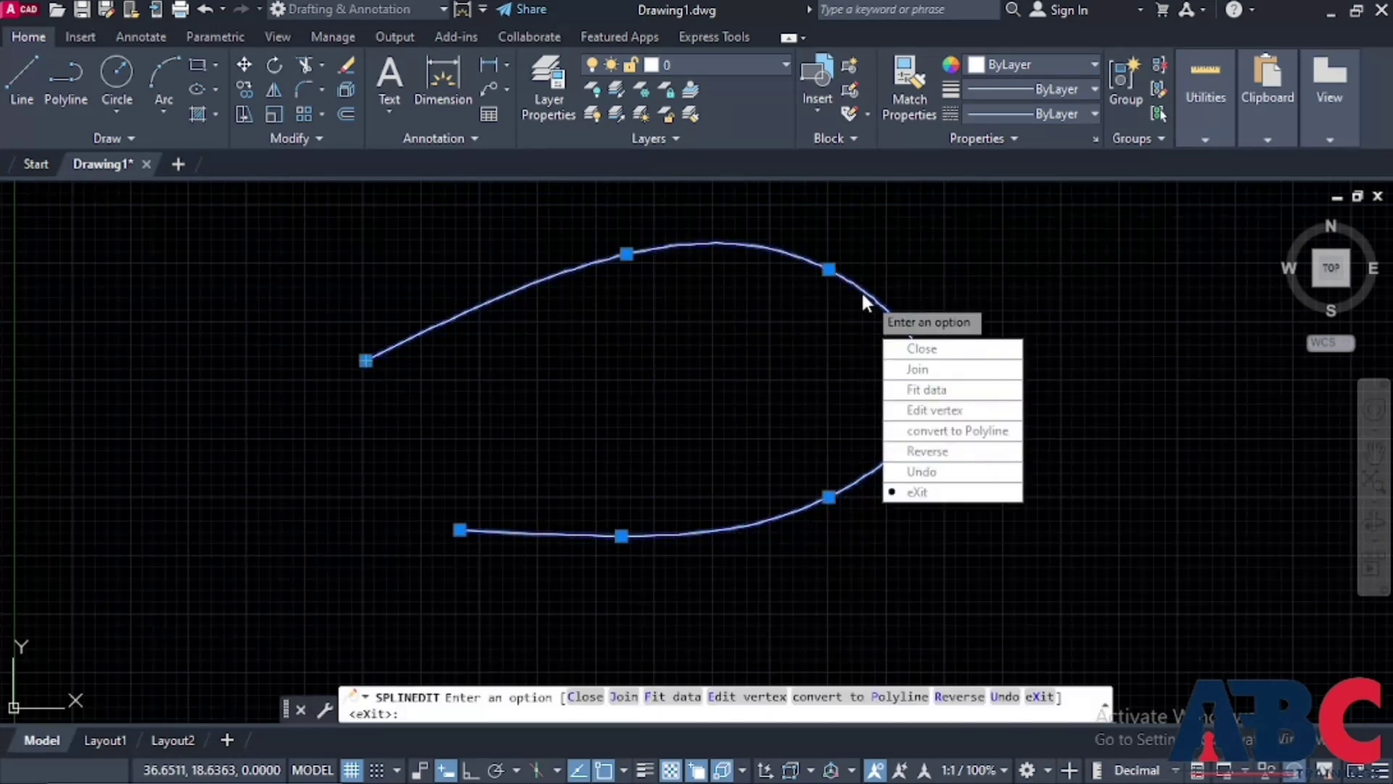
pyautogui.click(934, 410)
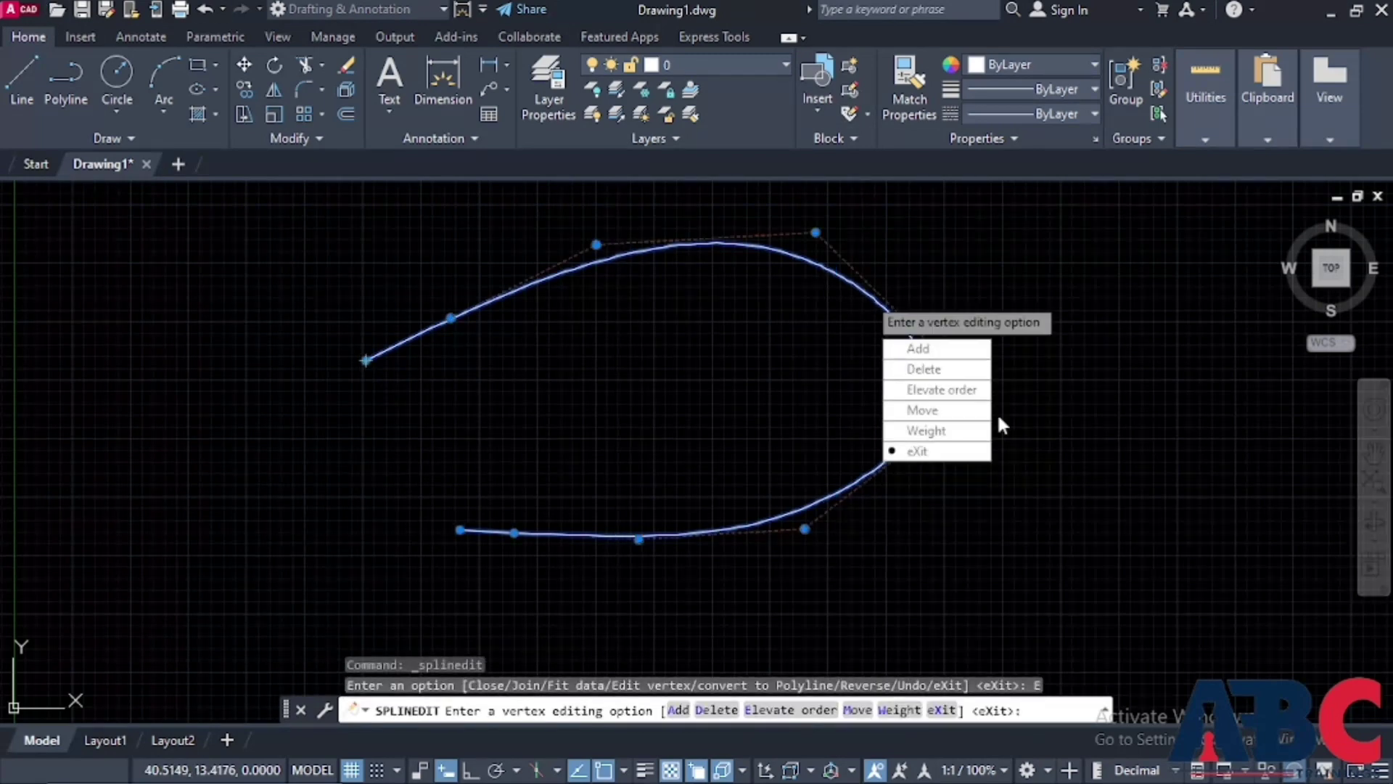
pyautogui.click(929, 369)
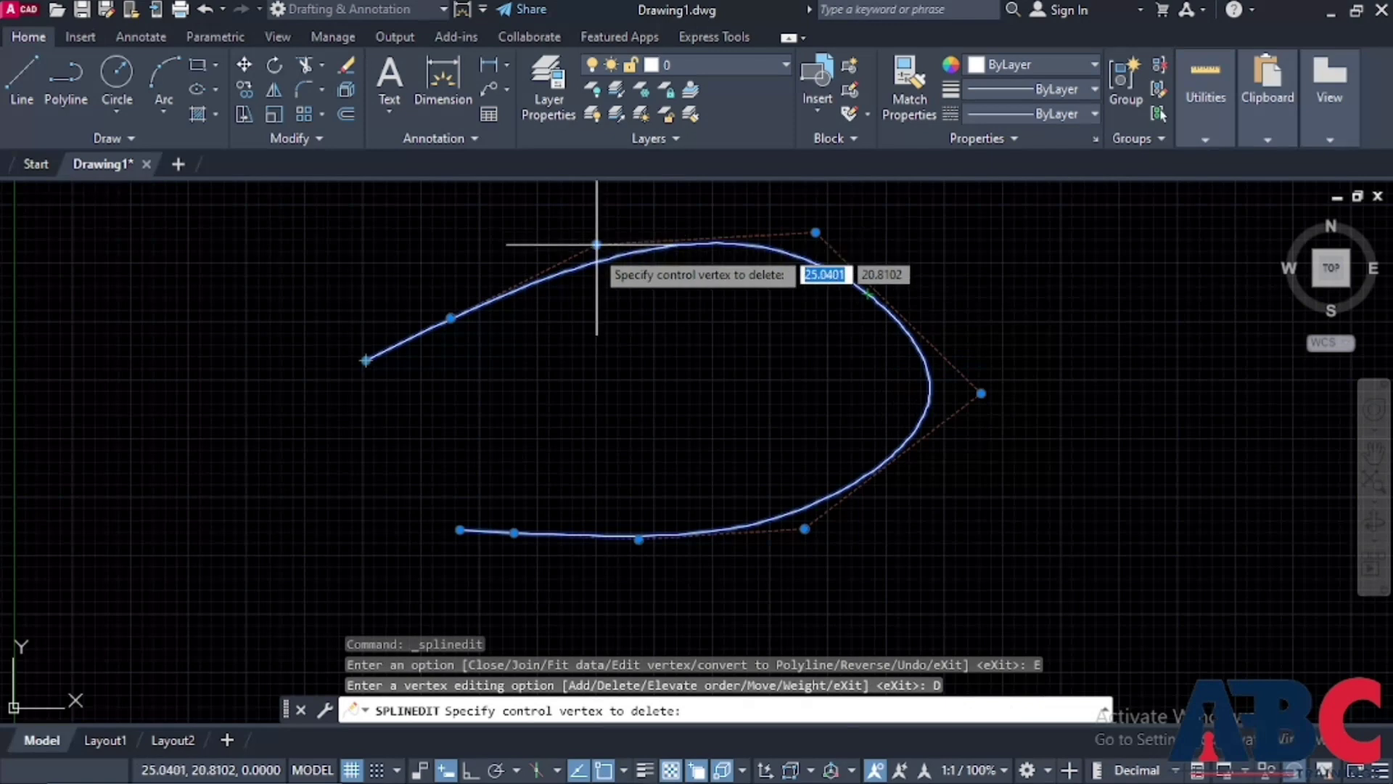
pyautogui.click(595, 244)
pyautogui.click(813, 233)
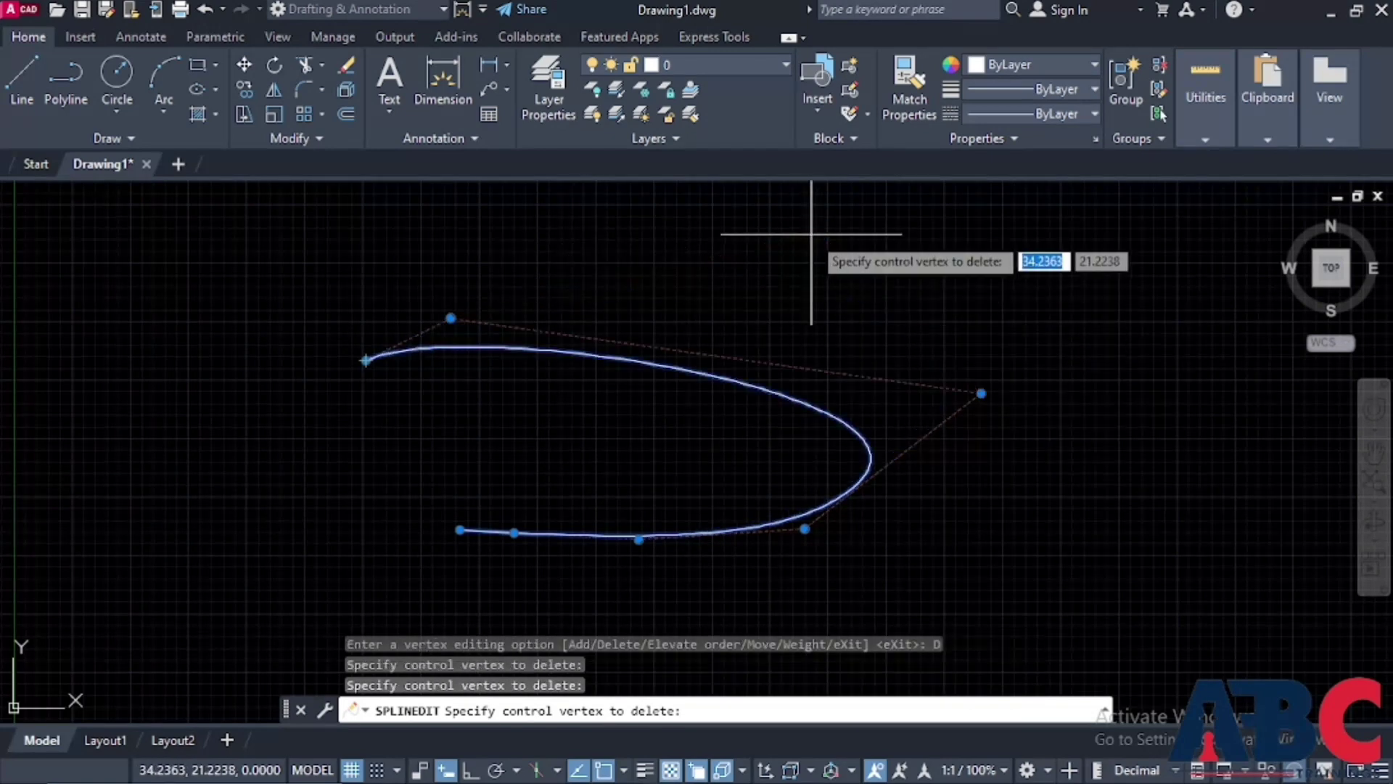
pyautogui.click(981, 393)
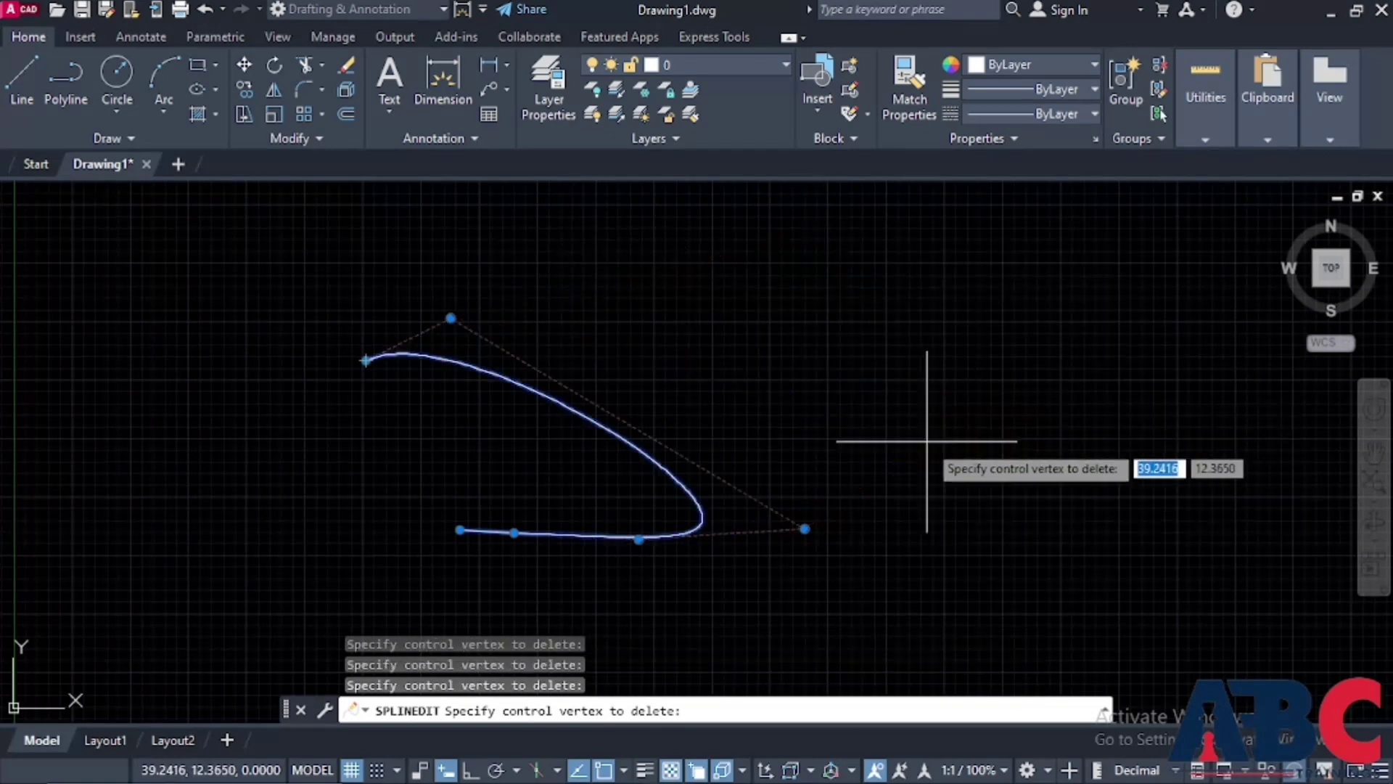
pyautogui.press('Escape')
# Try reversing the spline's direction with the Reverse option of Edit Spline
pyautogui.click(928, 374)
pyautogui.doubleClick(928, 374)
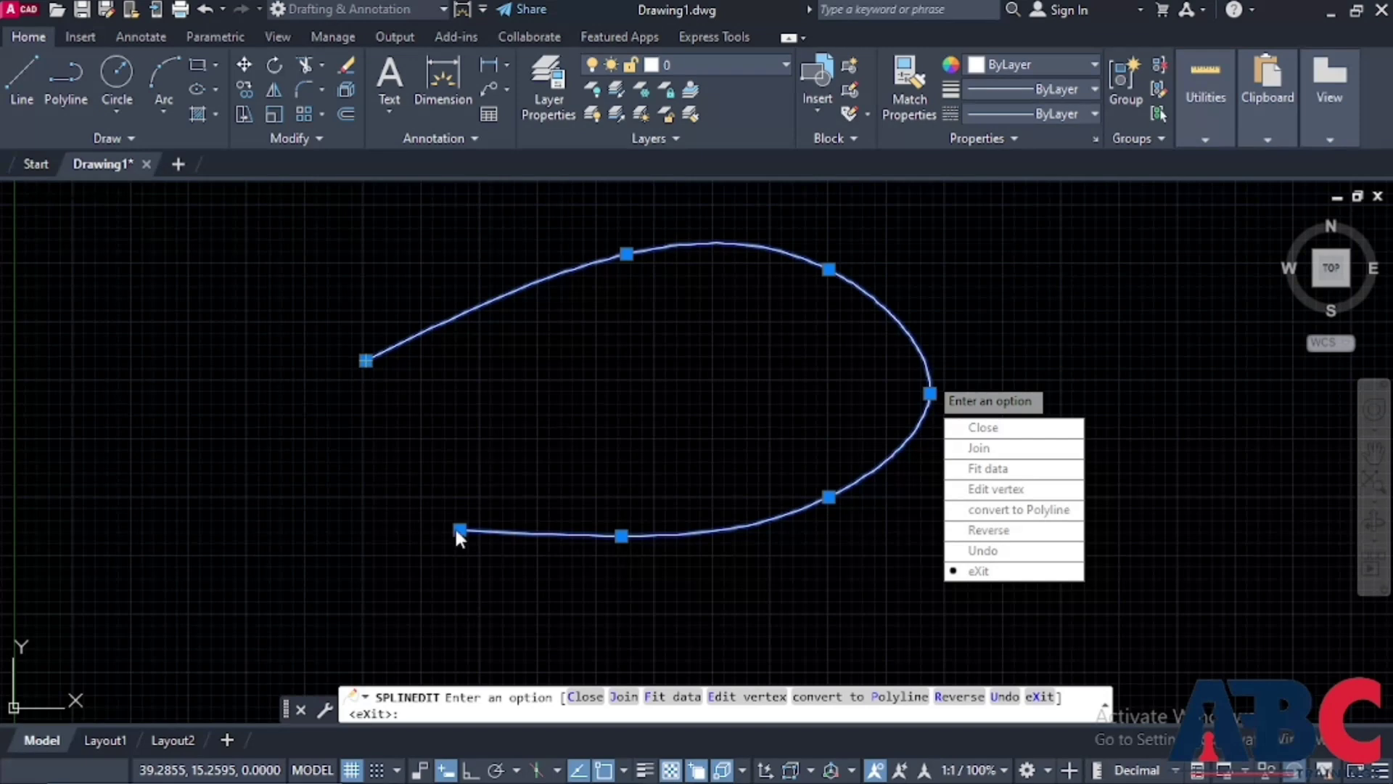
pyautogui.click(1033, 530)
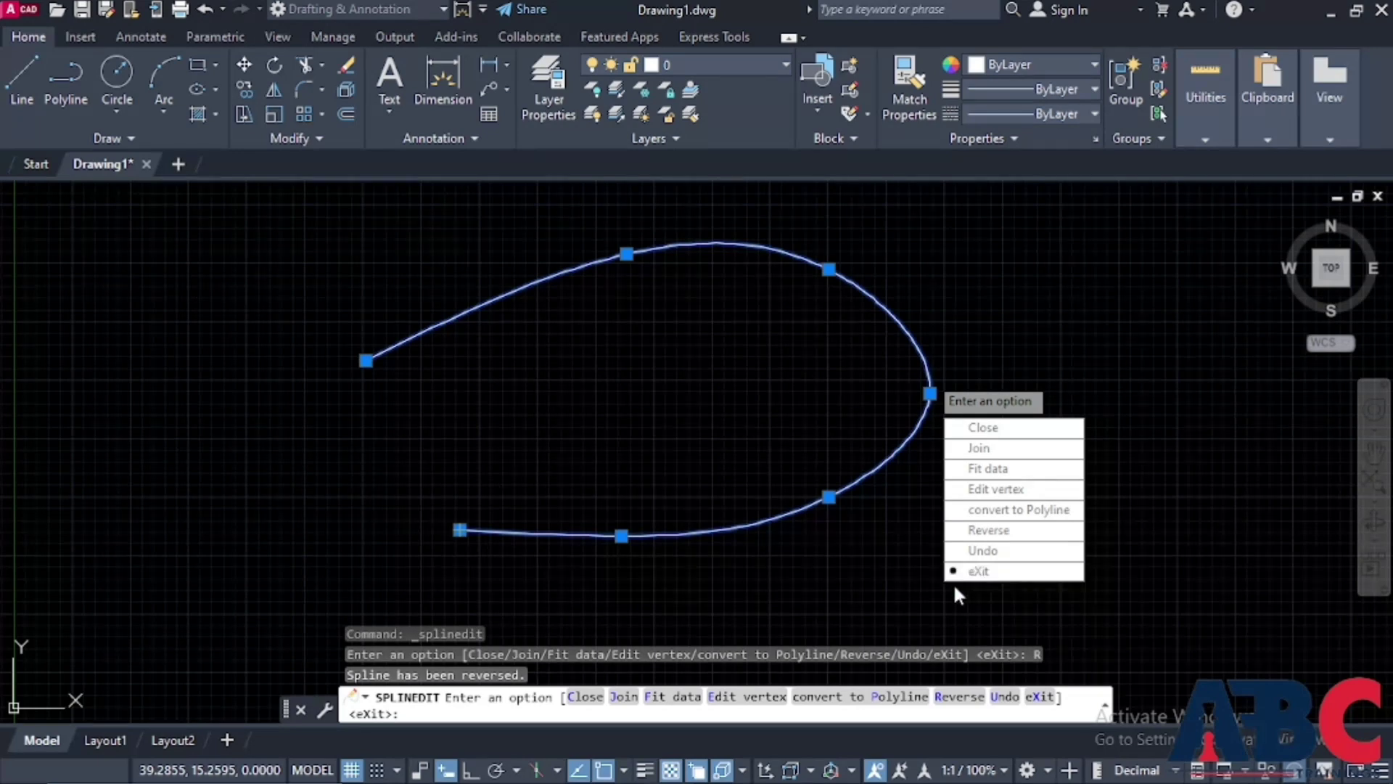
pyautogui.press('Escape')
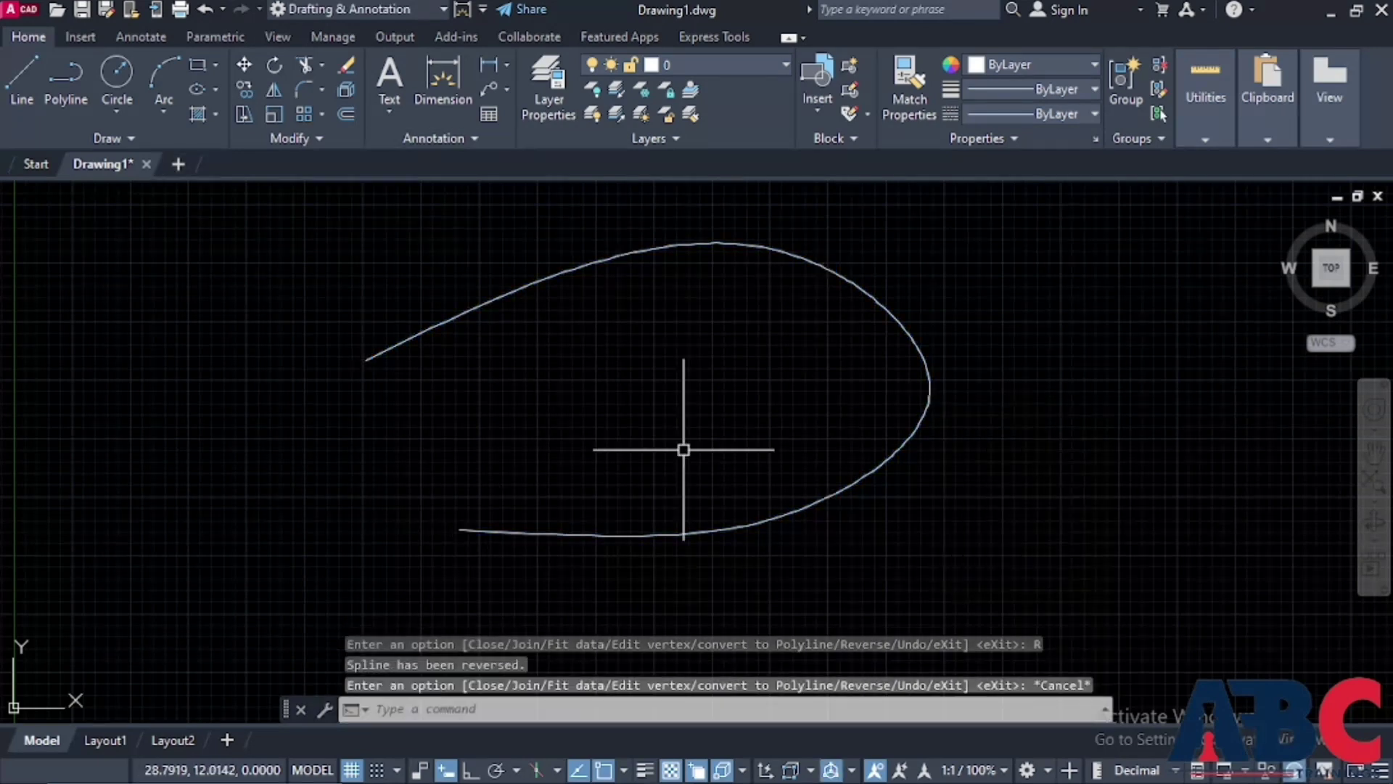
# Erase the spline from the drawing
pyautogui.scroll(-2, 682, 451)
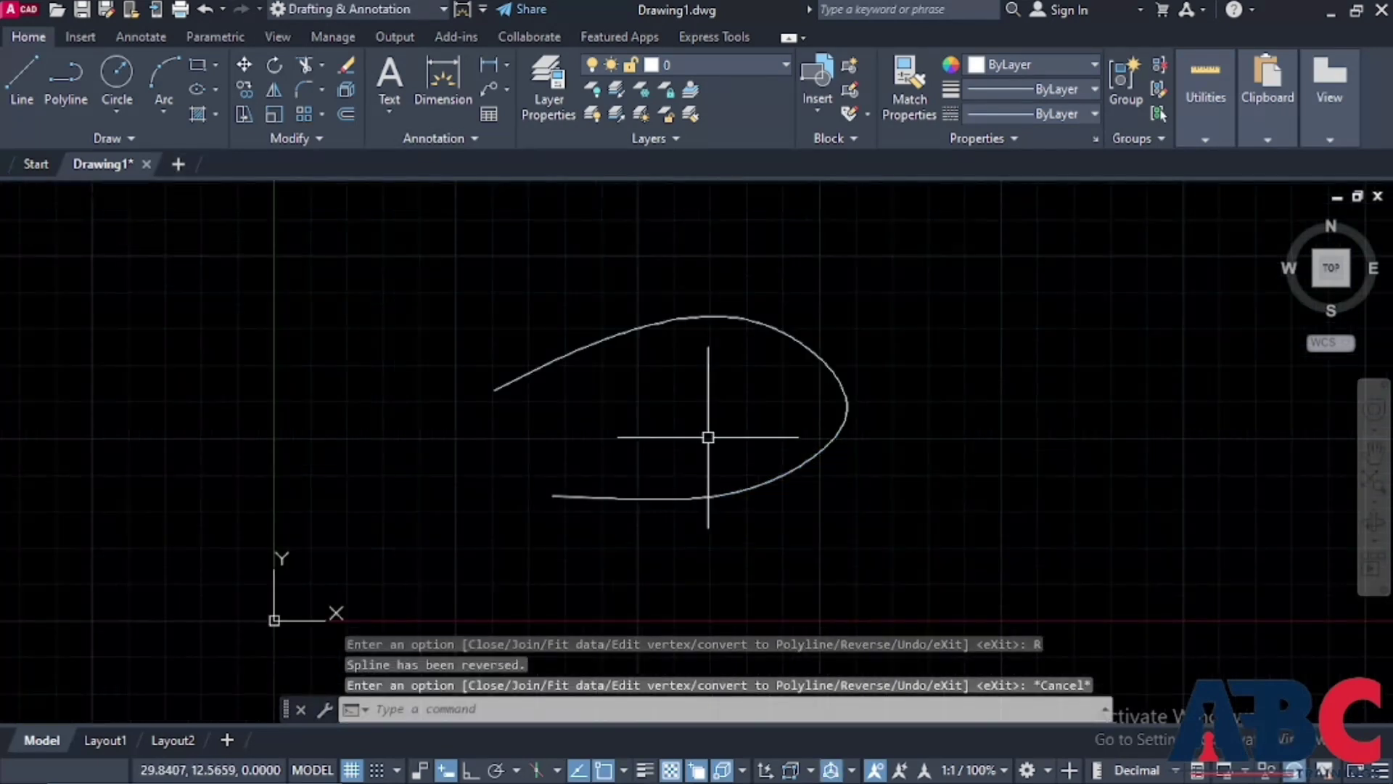
pyautogui.moveTo(886, 486)
pyautogui.mouseDown()
pyautogui.moveTo(569, 302)
pyautogui.moveTo(602, 294)
pyautogui.mouseUp()
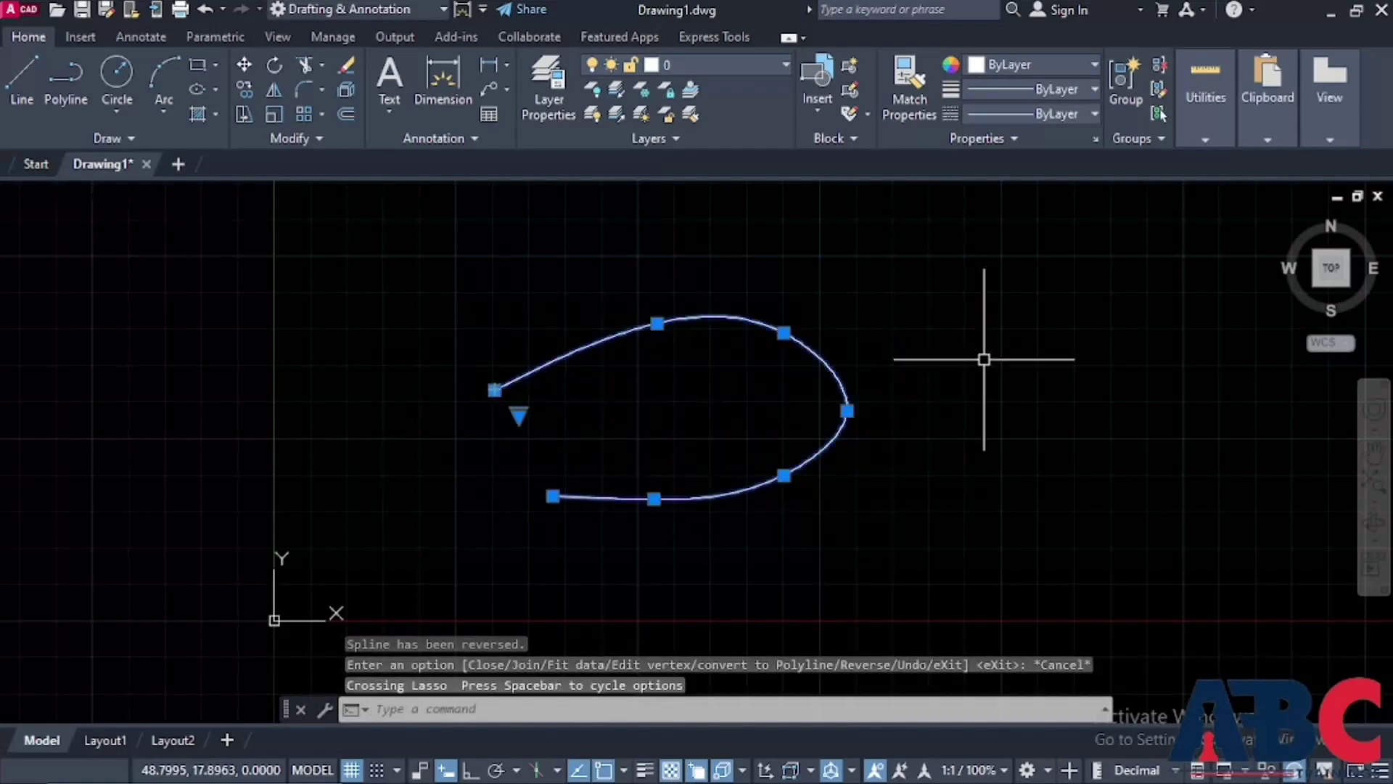
pyautogui.press('Delete')
# Draw a single, nearly horizontal line in an empty area of the drawing
pyautogui.scroll(-5, 395, 501)
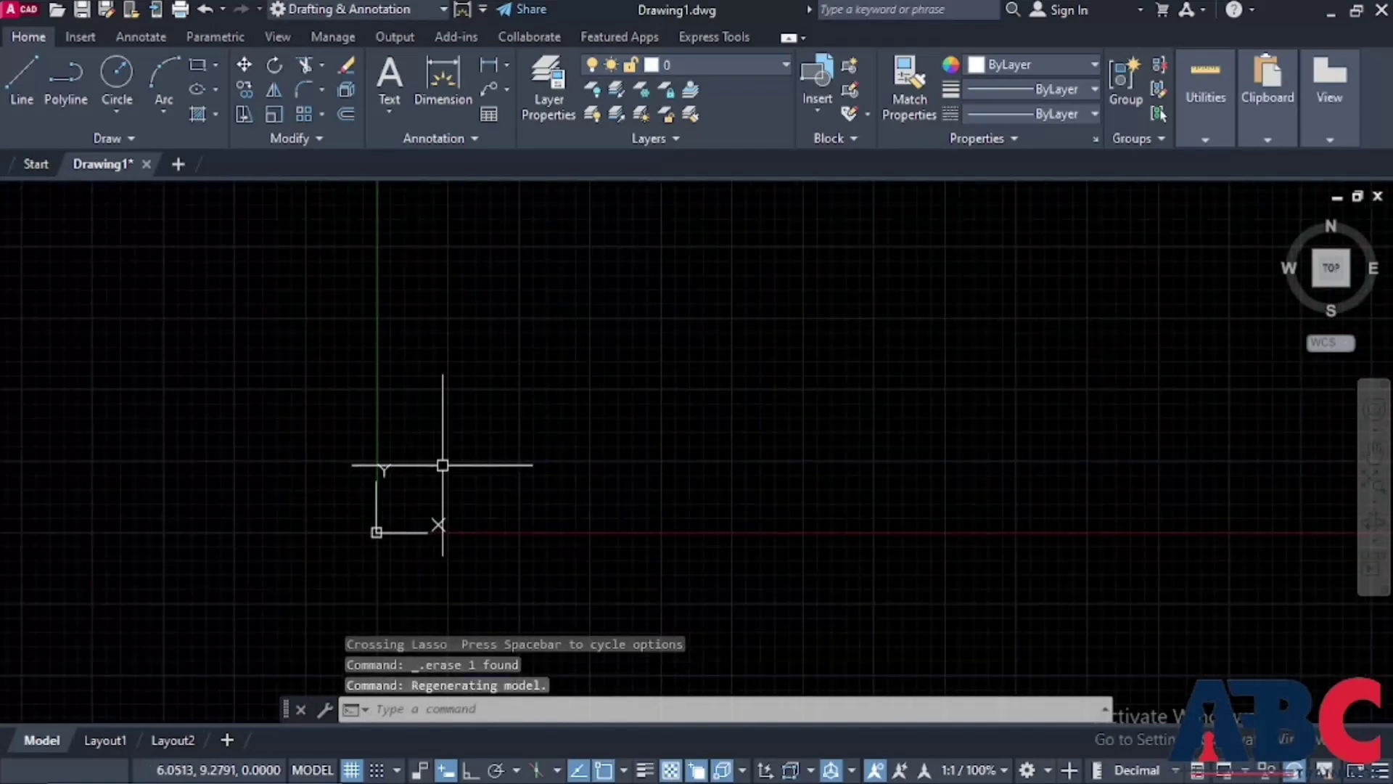
pyautogui.moveTo(1064, 276); pyautogui.dragTo(50, 550, button='middle')
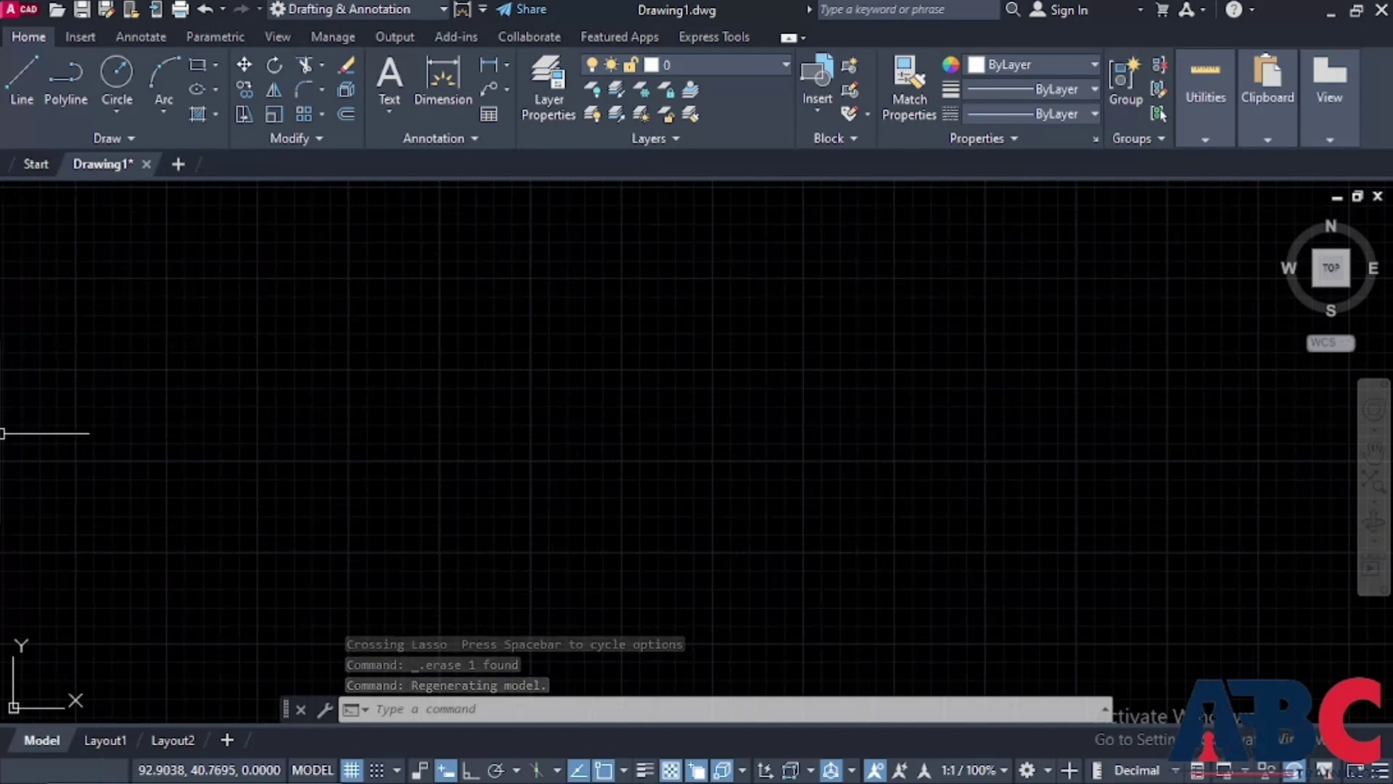
pyautogui.press('Escape')
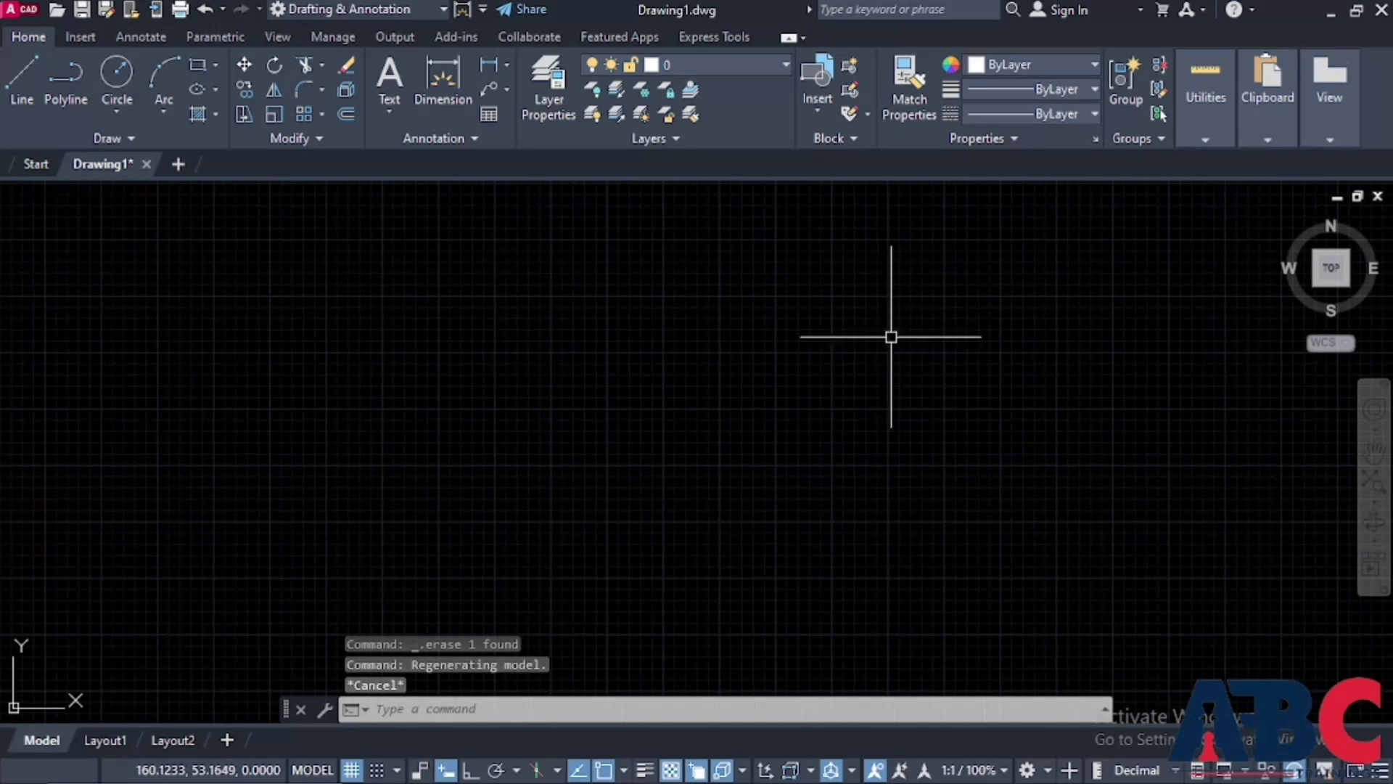
pyautogui.write('l')
pyautogui.press('Return')
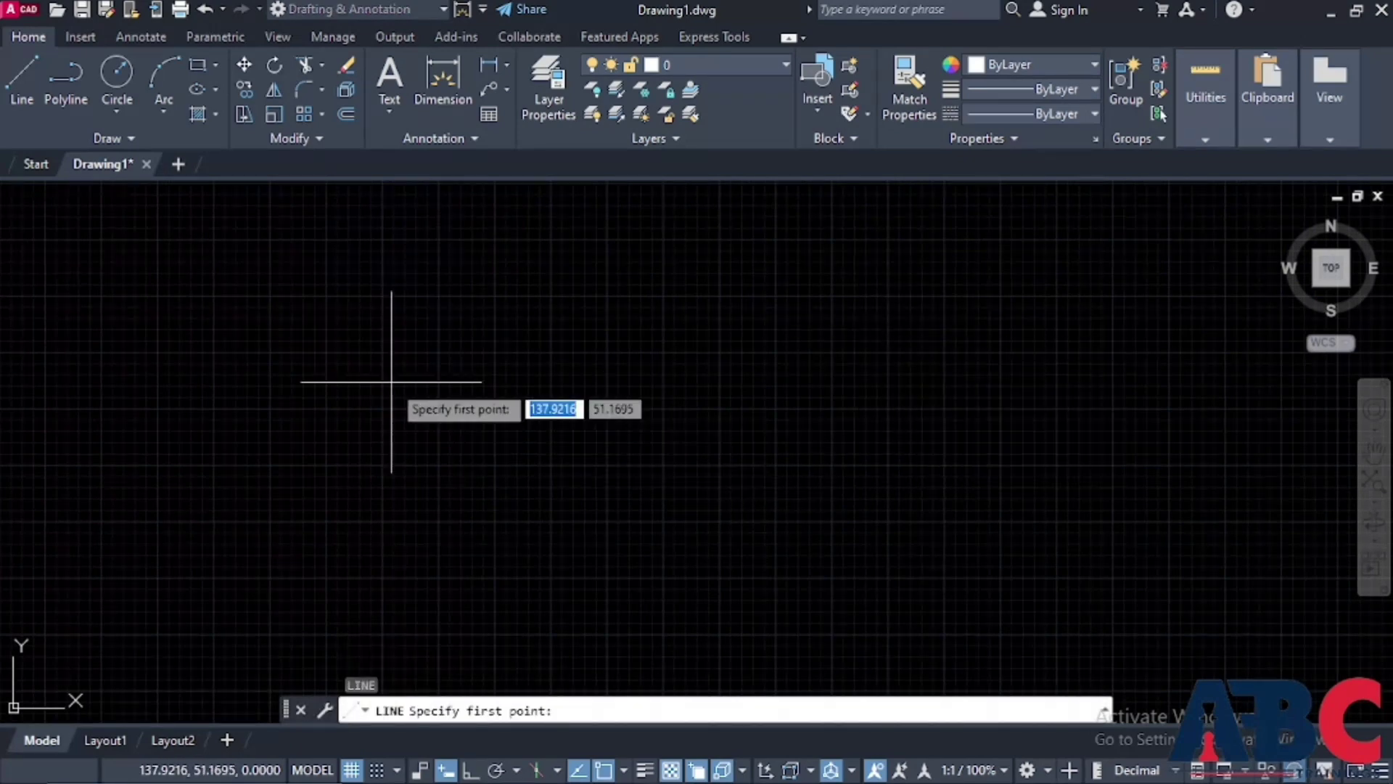
pyautogui.click(377, 359)
pyautogui.click(906, 358)
pyautogui.press('Escape')
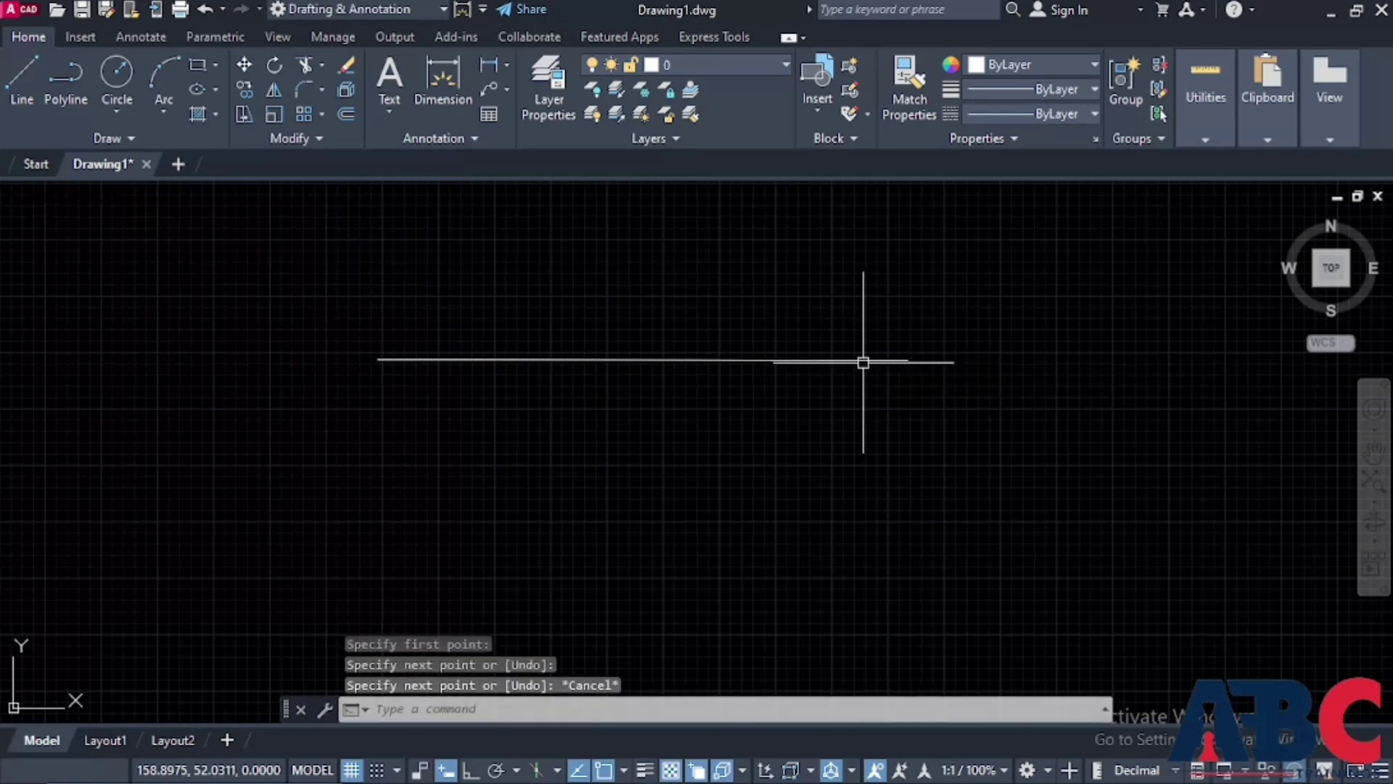
pyautogui.scroll(-3, 609, 429)
pyautogui.scroll(2, 591, 464)
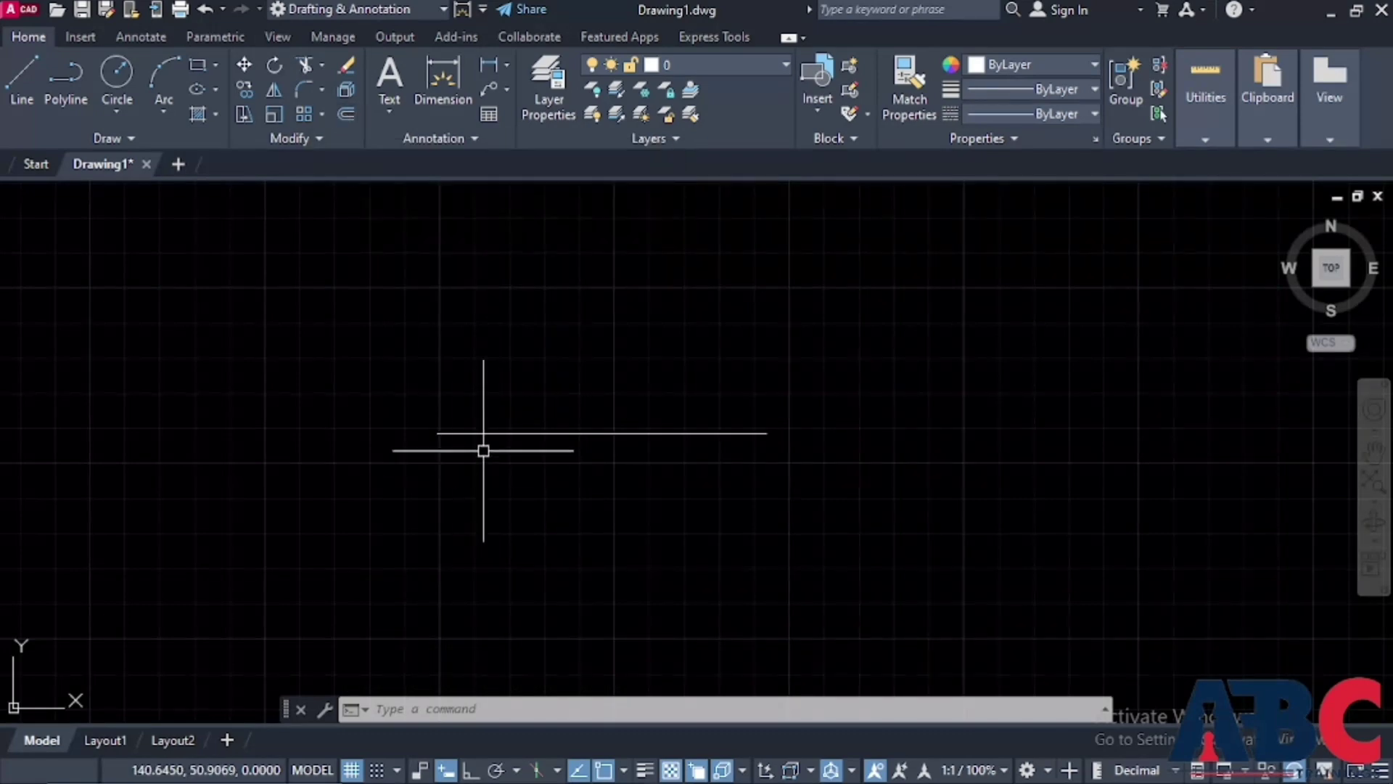
# Offset the line by 10 units once above and once below the original
pyautogui.write('O')
pyautogui.press('Return')
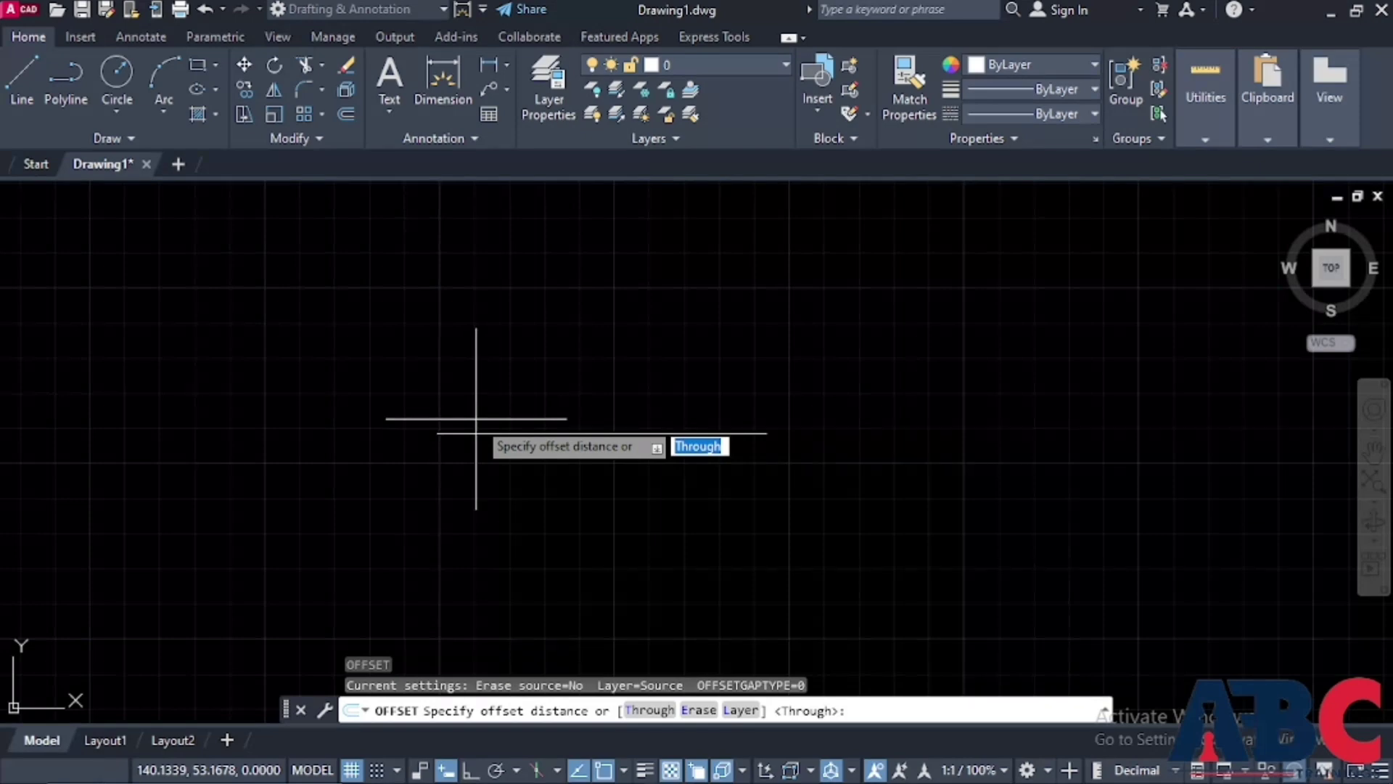
pyautogui.write('10')
pyautogui.press('Return')
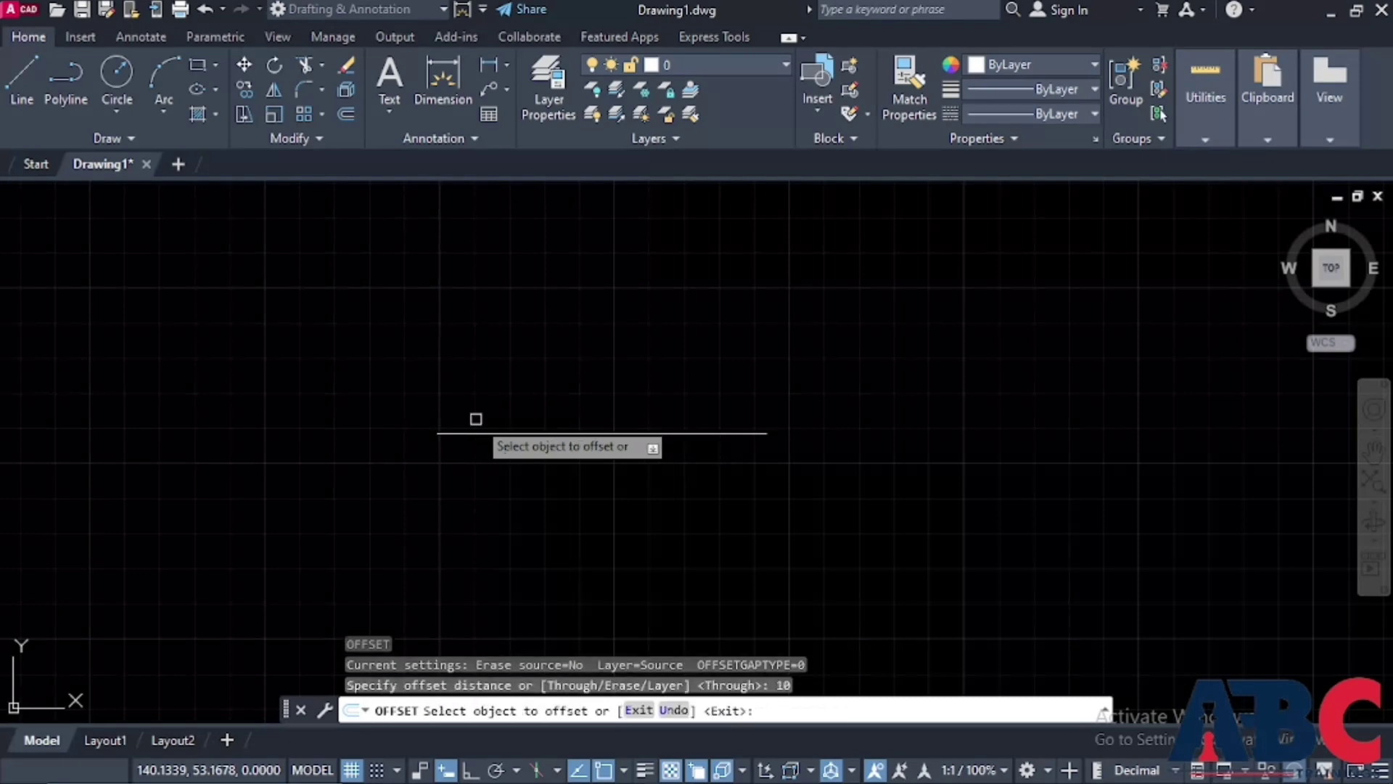
pyautogui.click(538, 430)
pyautogui.click(544, 373)
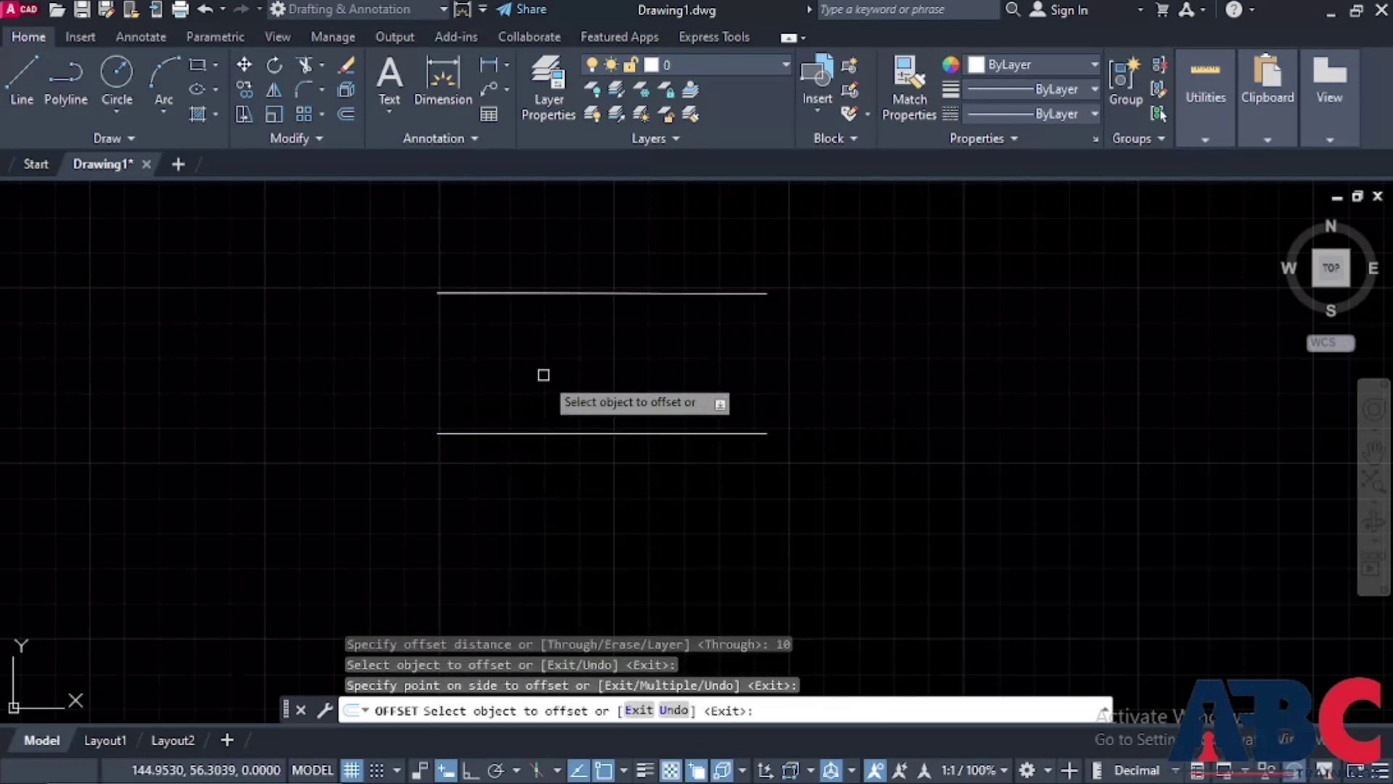
pyautogui.click(618, 432)
pyautogui.click(600, 563)
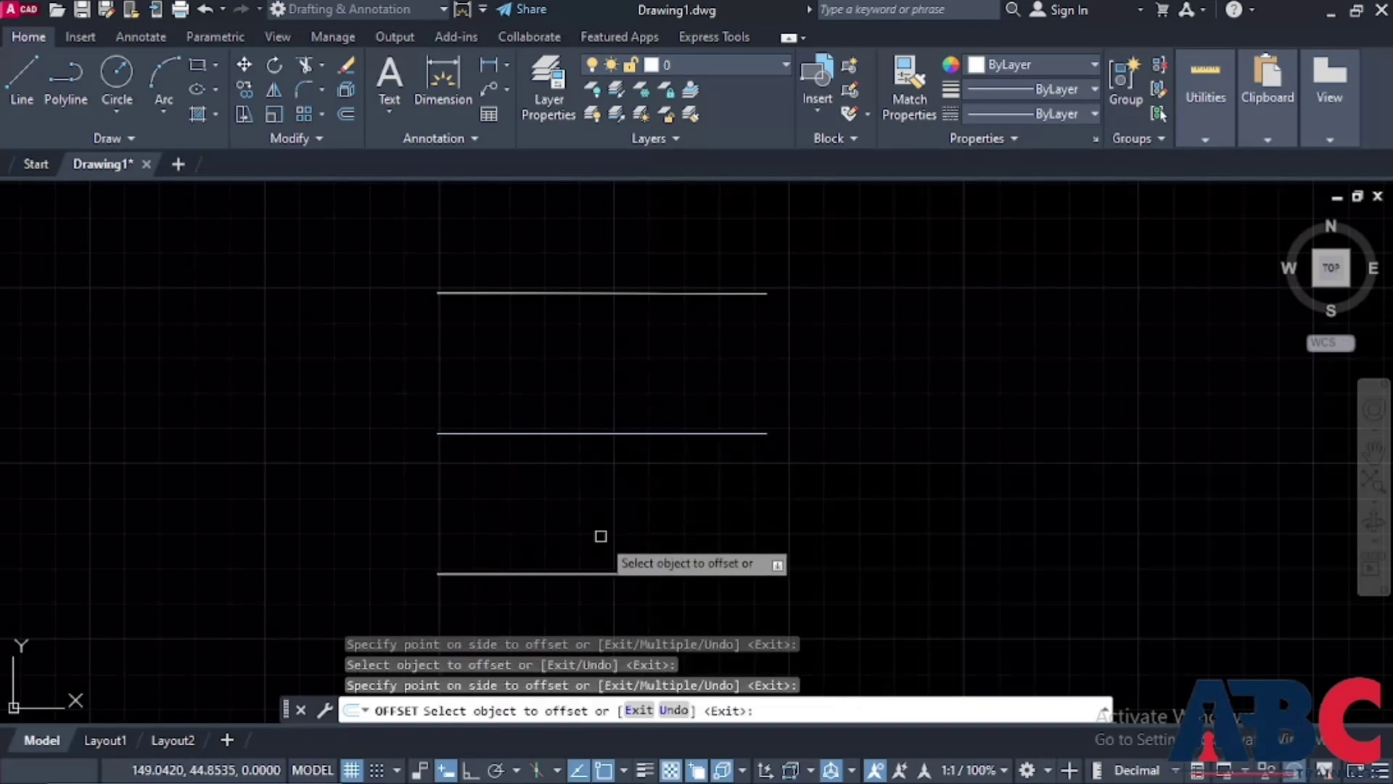
pyautogui.scroll(-4, 505, 413)
pyautogui.scroll(3, 505, 413)
pyautogui.scroll(-3, 503, 407)
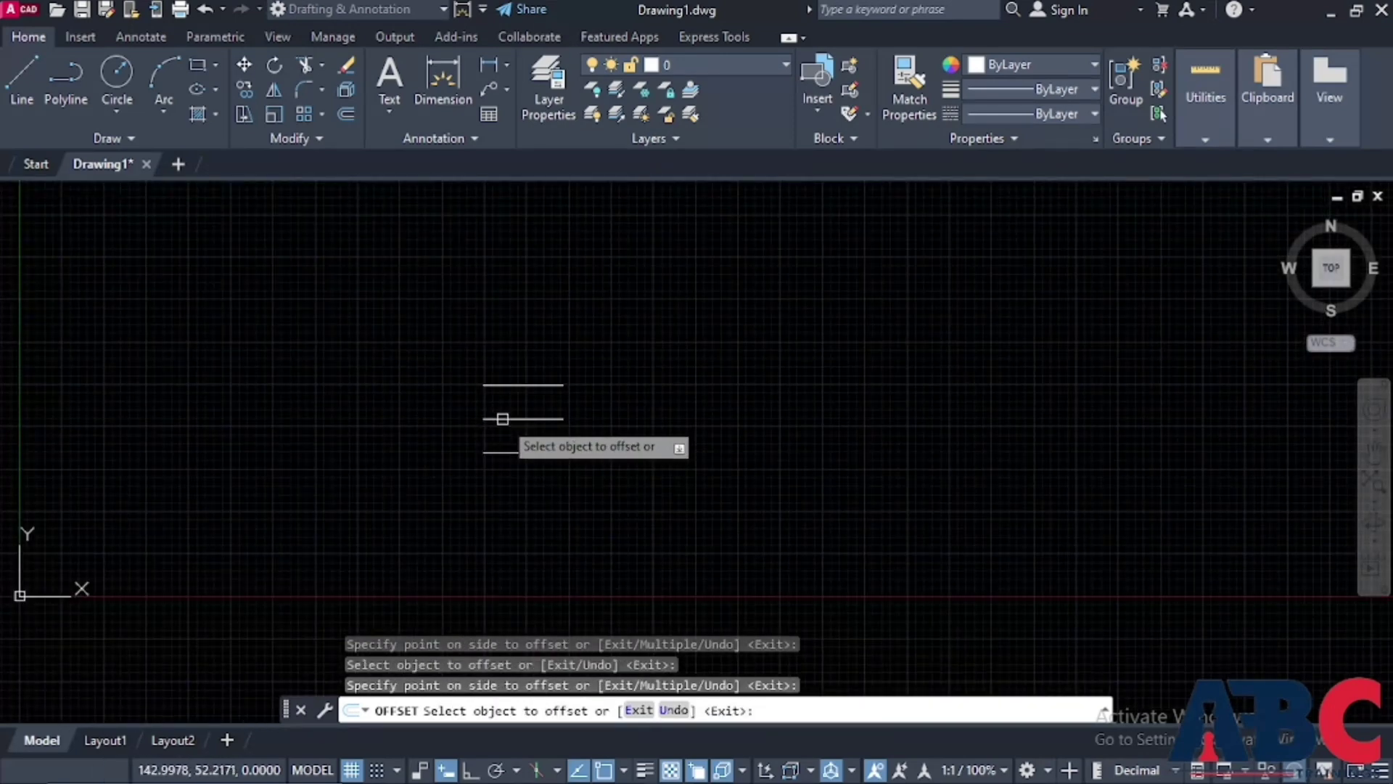
pyautogui.press('Escape')
# Draw a rectangle in the empty area beside the three offset lines
pyautogui.scroll(4, 553, 410)
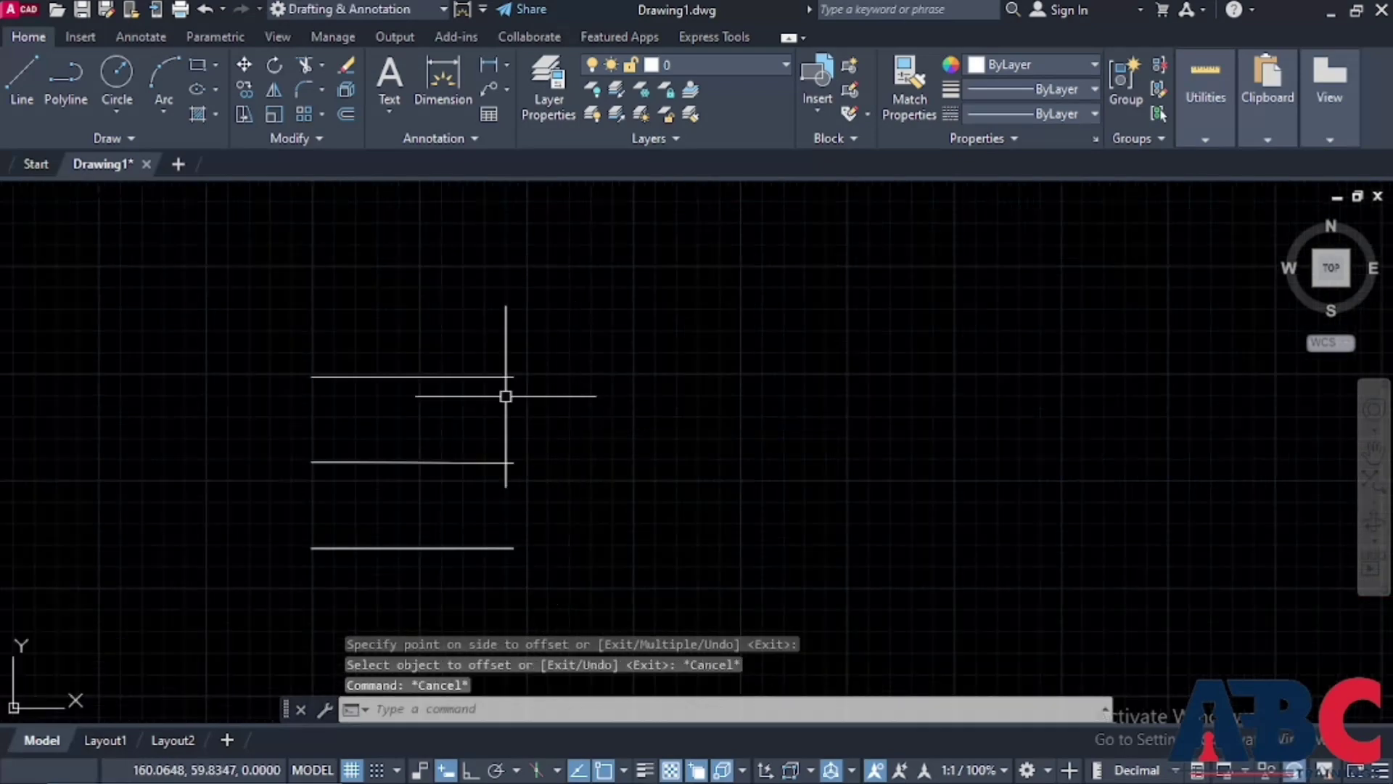
pyautogui.scroll(-4, 505, 396)
pyautogui.write('REC')
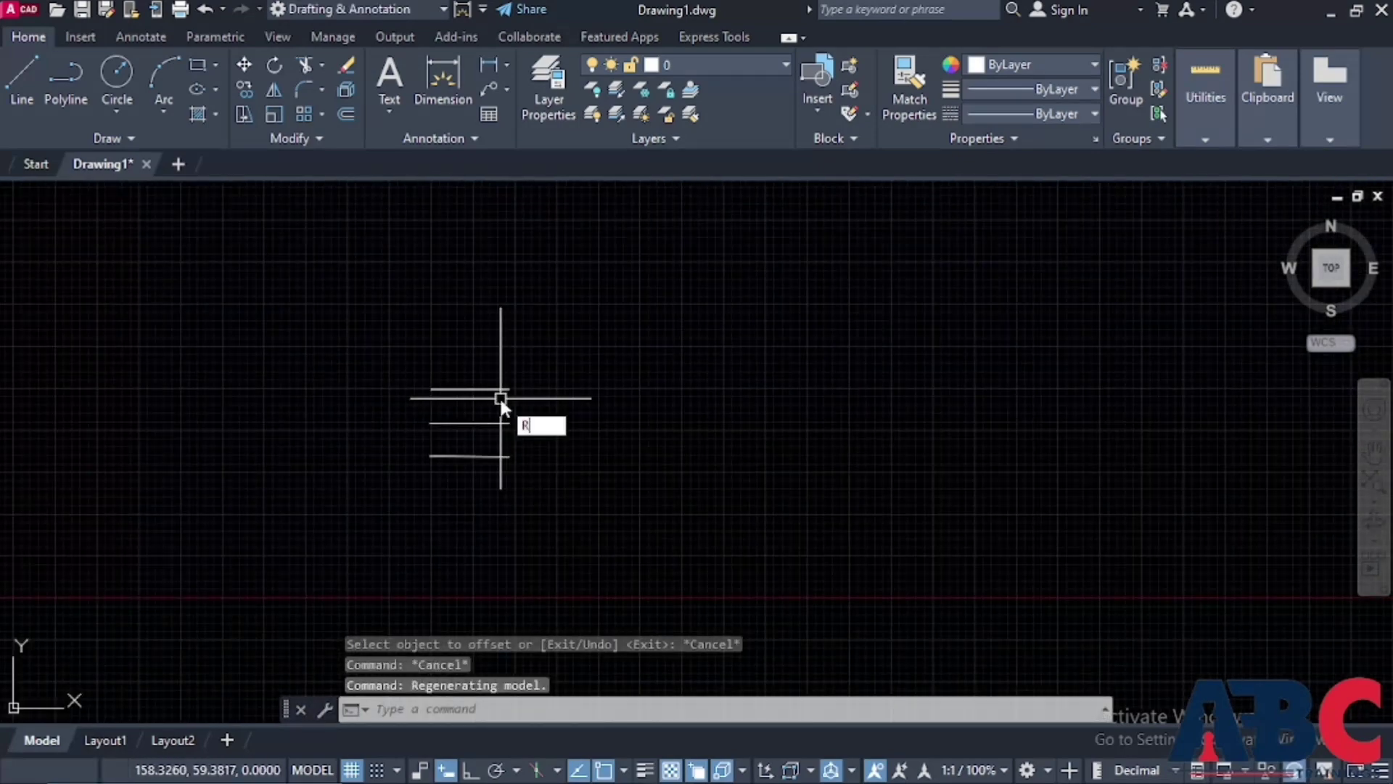
pyautogui.press('Return')
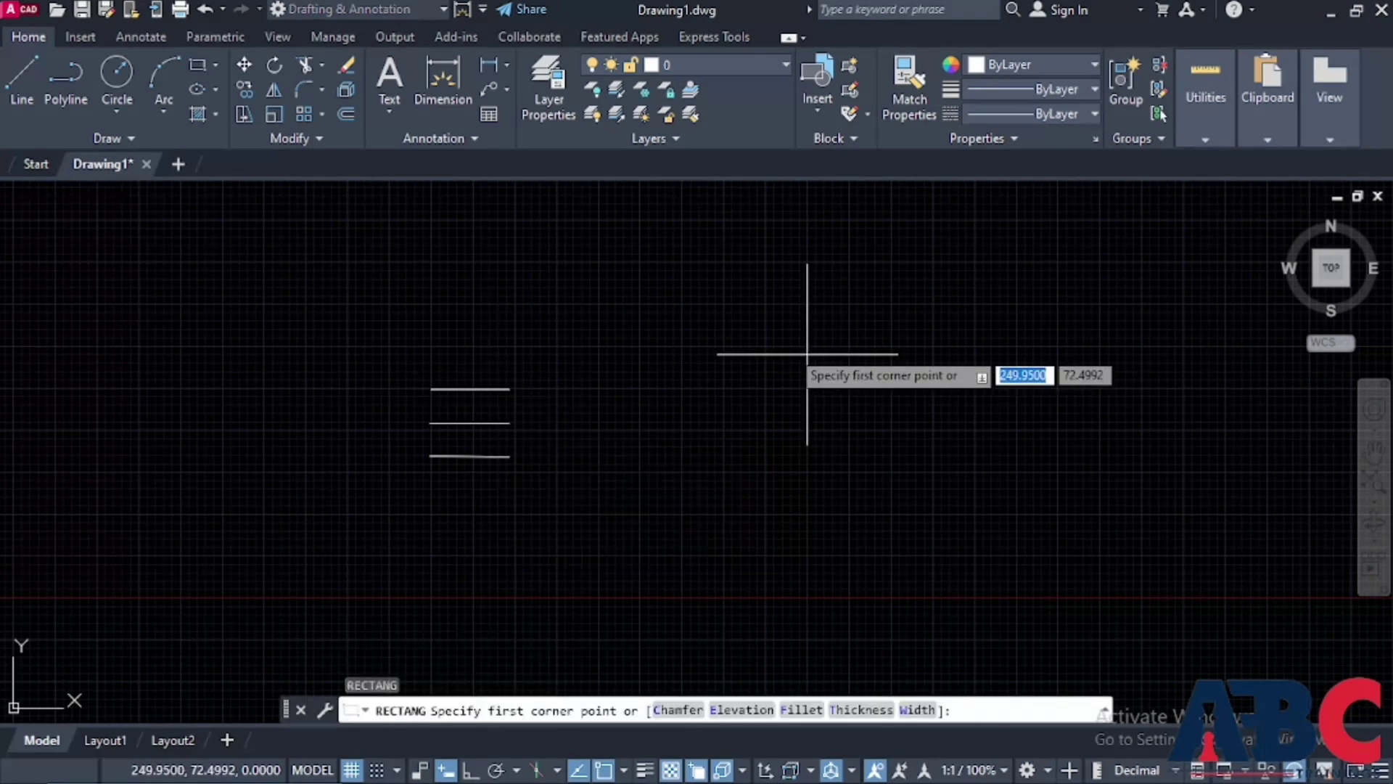
pyautogui.click(758, 339)
pyautogui.click(888, 450)
pyautogui.press('Escape')
pyautogui.scroll(2, 837, 308)
pyautogui.scroll(-2, 793, 333)
pyautogui.scroll(2, 793, 336)
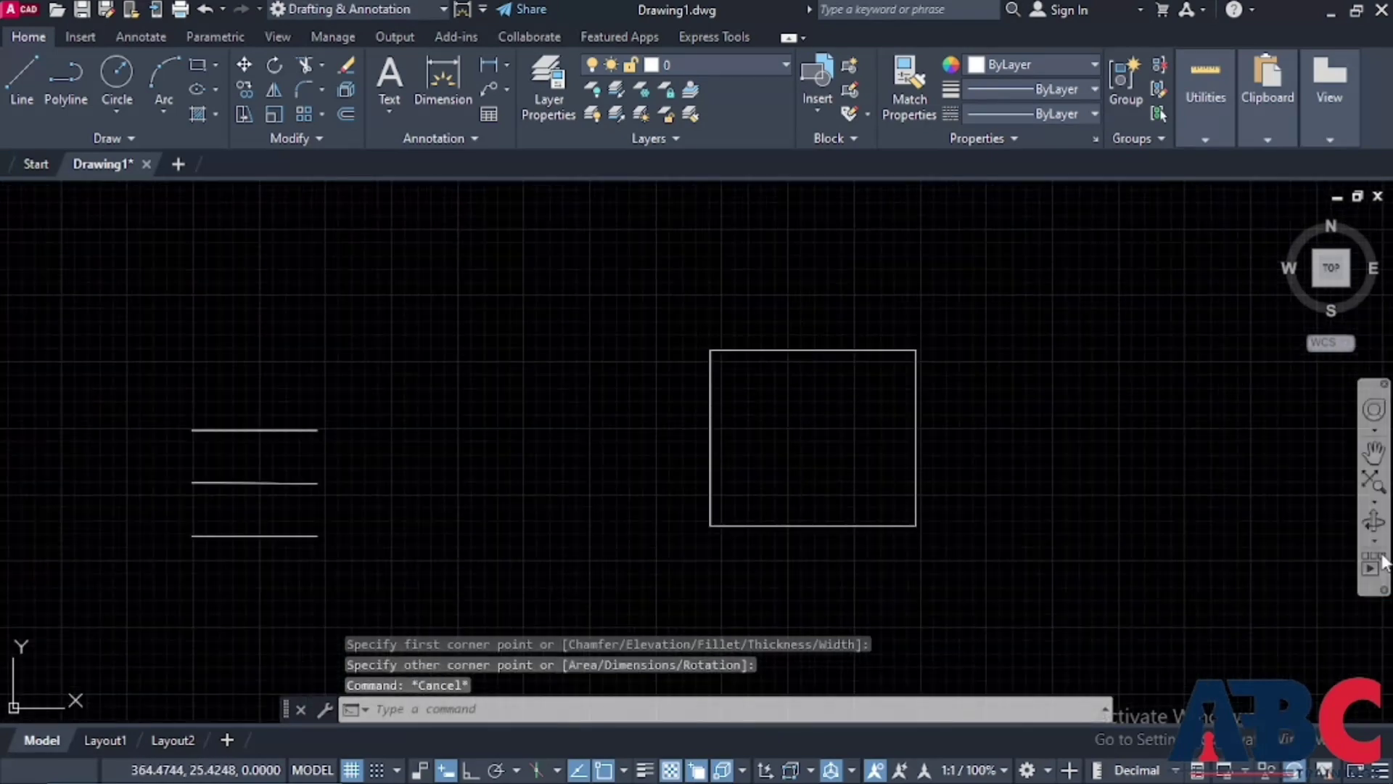
# Offset the rectangle outward twice at a distance of 5 units, each copy from the previous outline
pyautogui.write('o')
pyautogui.press('Return')
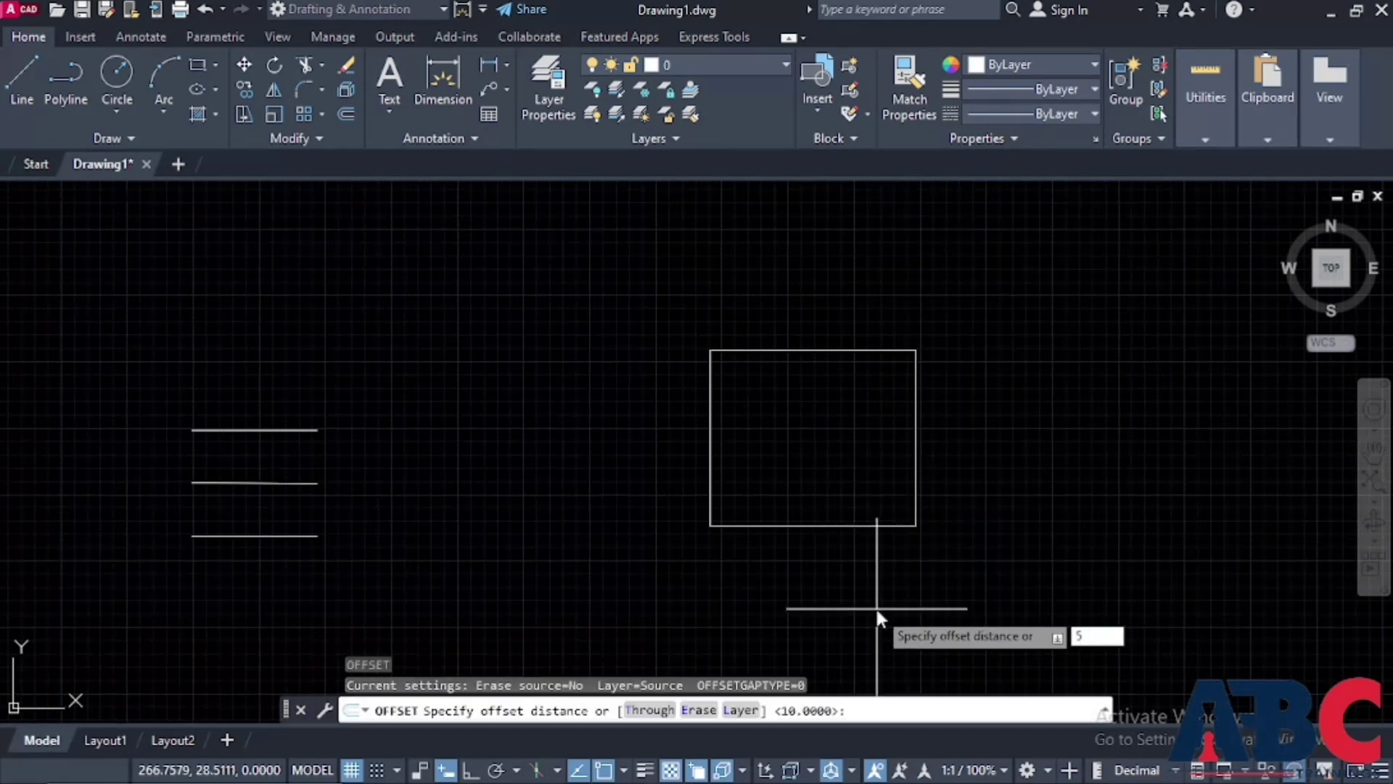
pyautogui.press('Return')
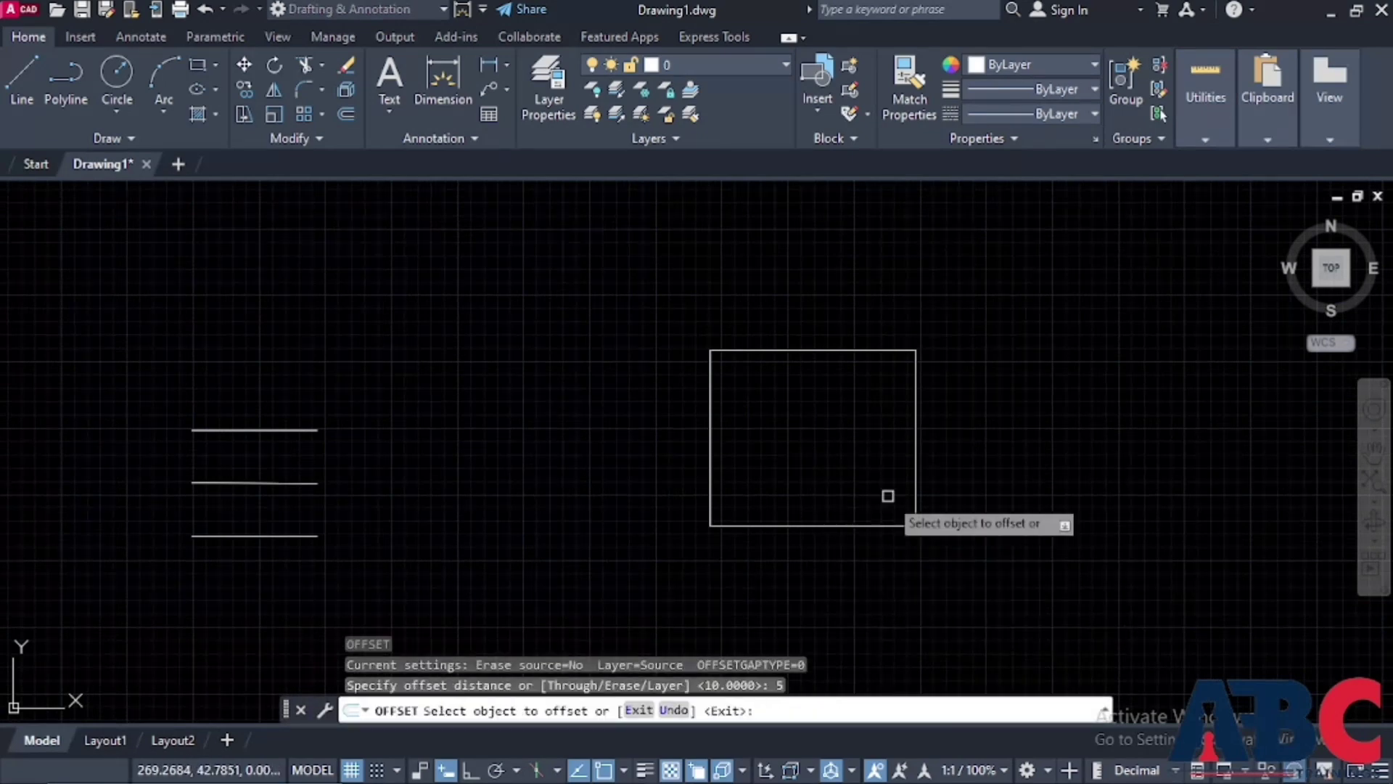
pyautogui.click(864, 356)
pyautogui.click(861, 295)
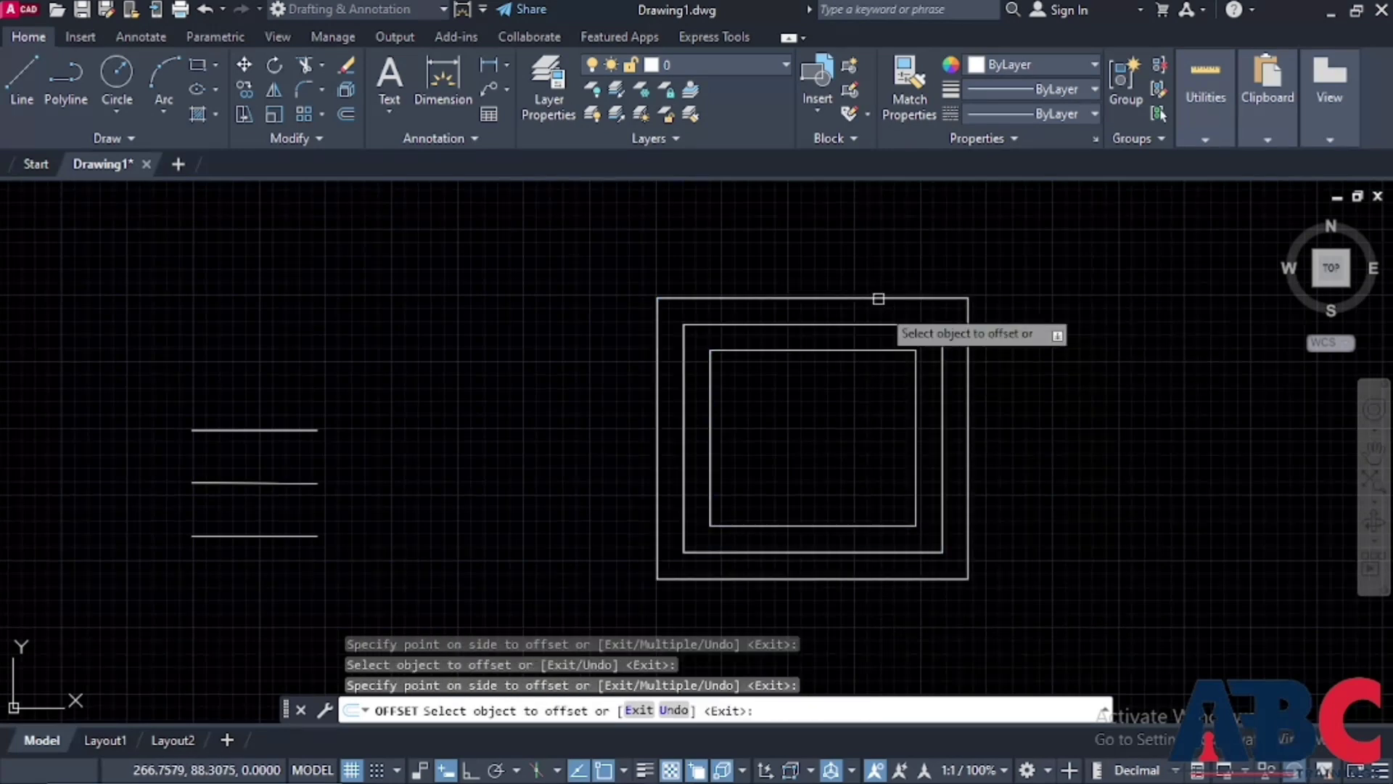
# Offset the original rectangle inward three times in succession at the same distance of 5 units
pyautogui.click(845, 352)
pyautogui.click(848, 383)
pyautogui.click(850, 379)
pyautogui.click(814, 439)
pyautogui.click(849, 405)
pyautogui.click(813, 439)
pyautogui.scroll(-2, 836, 444)
pyautogui.scroll(4, 806, 403)
pyautogui.press('Escape')
pyautogui.scroll(-4, 915, 422)
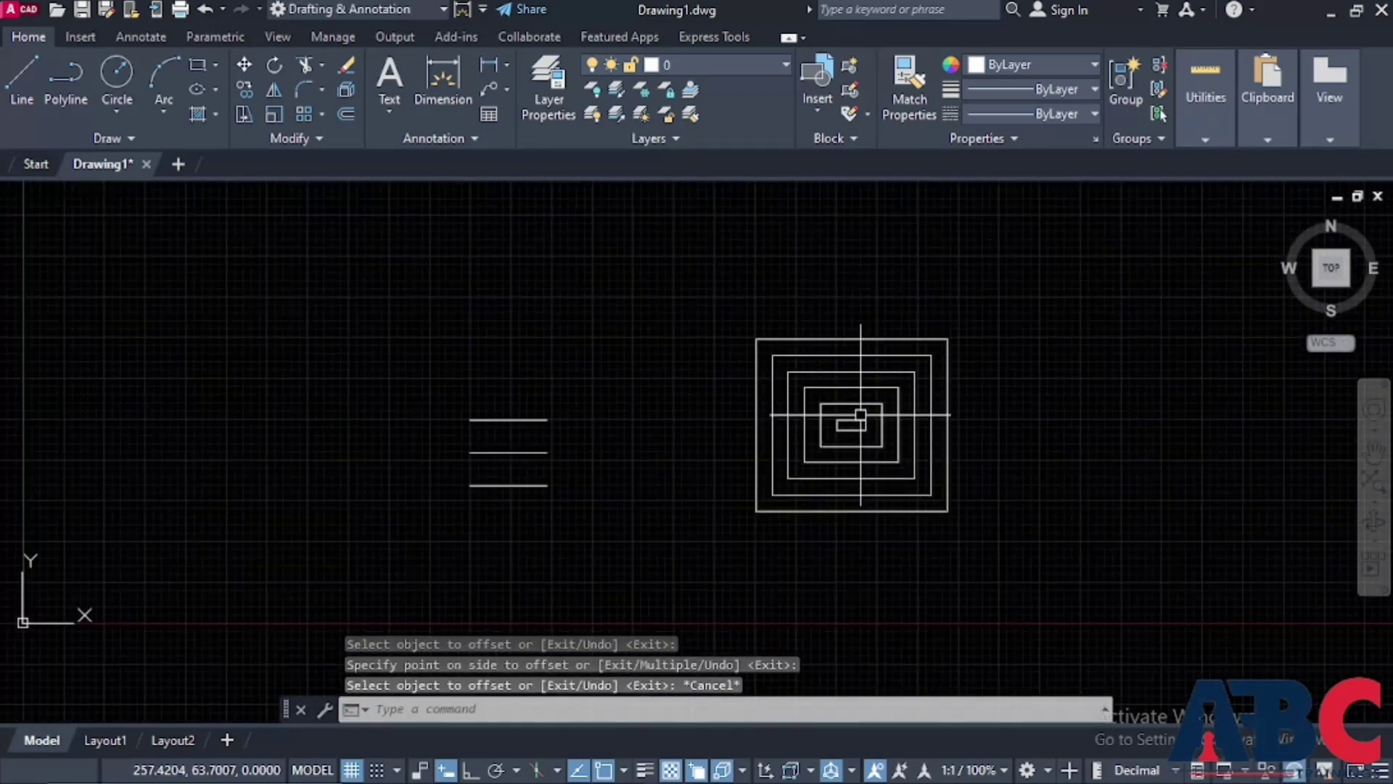
# Erase all the lines and nested rectangles from the drawing
pyautogui.scroll(-2, 855, 404)
pyautogui.moveTo(1020, 476)
pyautogui.mouseDown()
pyautogui.moveTo(541, 473)
pyautogui.moveTo(1040, 348)
pyautogui.moveTo(1038, 364)
pyautogui.mouseUp()
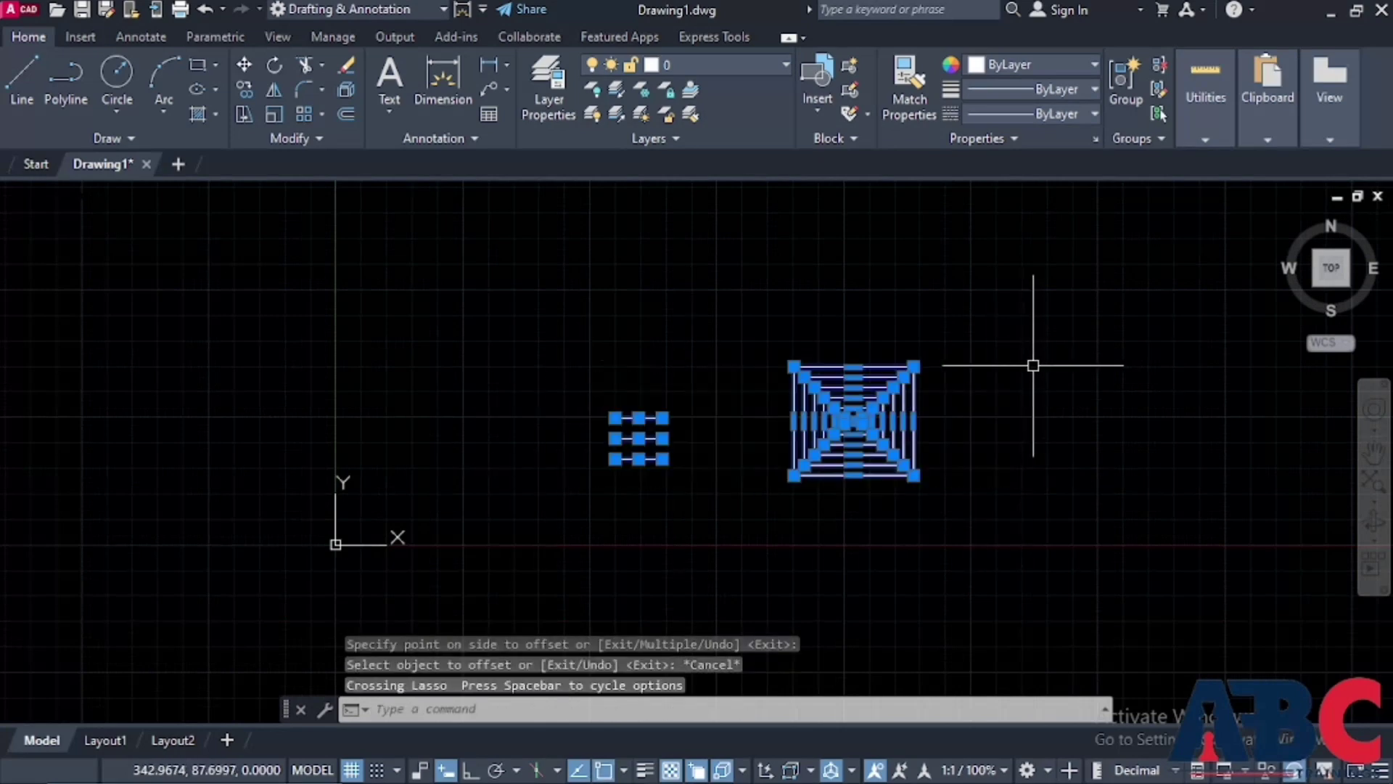
pyautogui.press('Delete')
pyautogui.scroll(-1, 457, 351)
pyautogui.scroll(2, 795, 304)
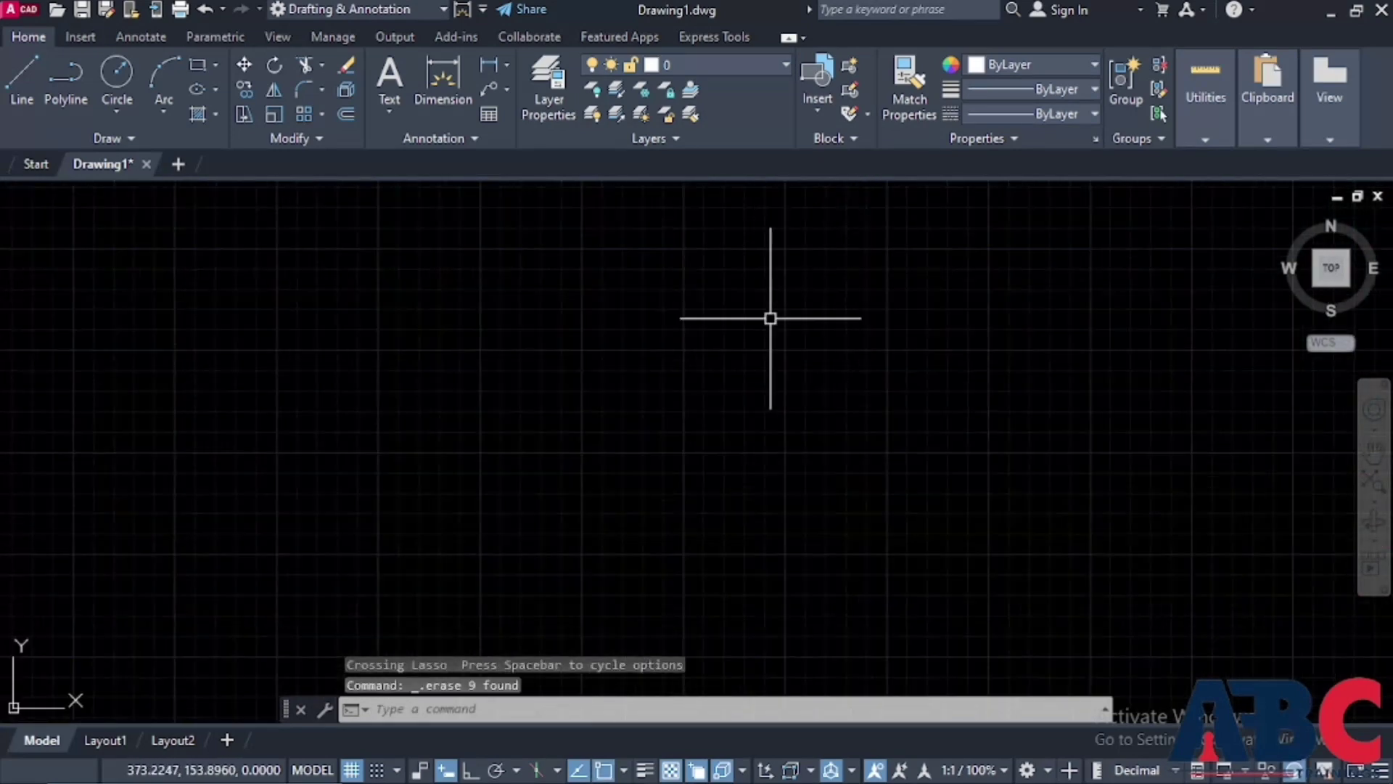
# Place ten scattered points across the empty drawing area with the Multiple Points command
pyautogui.click(119, 139)
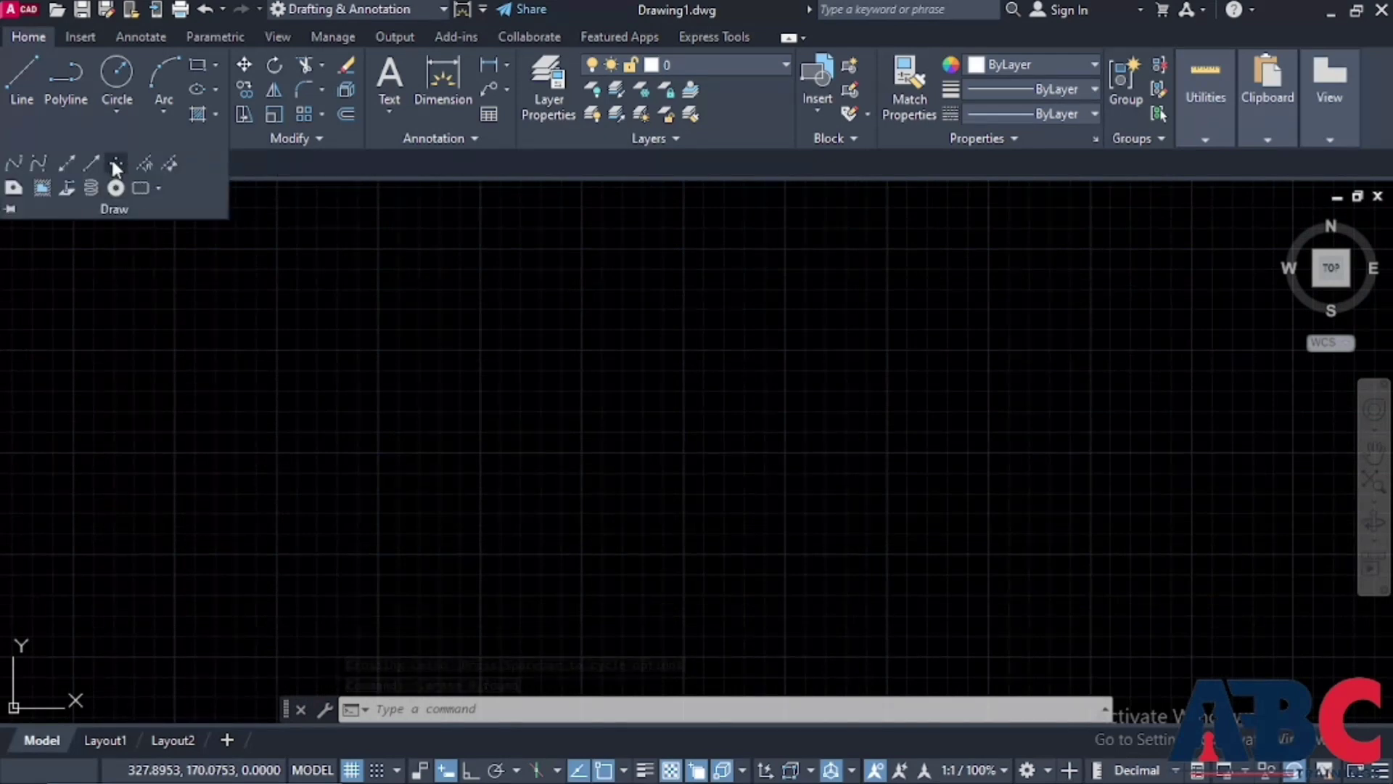
pyautogui.click(115, 163)
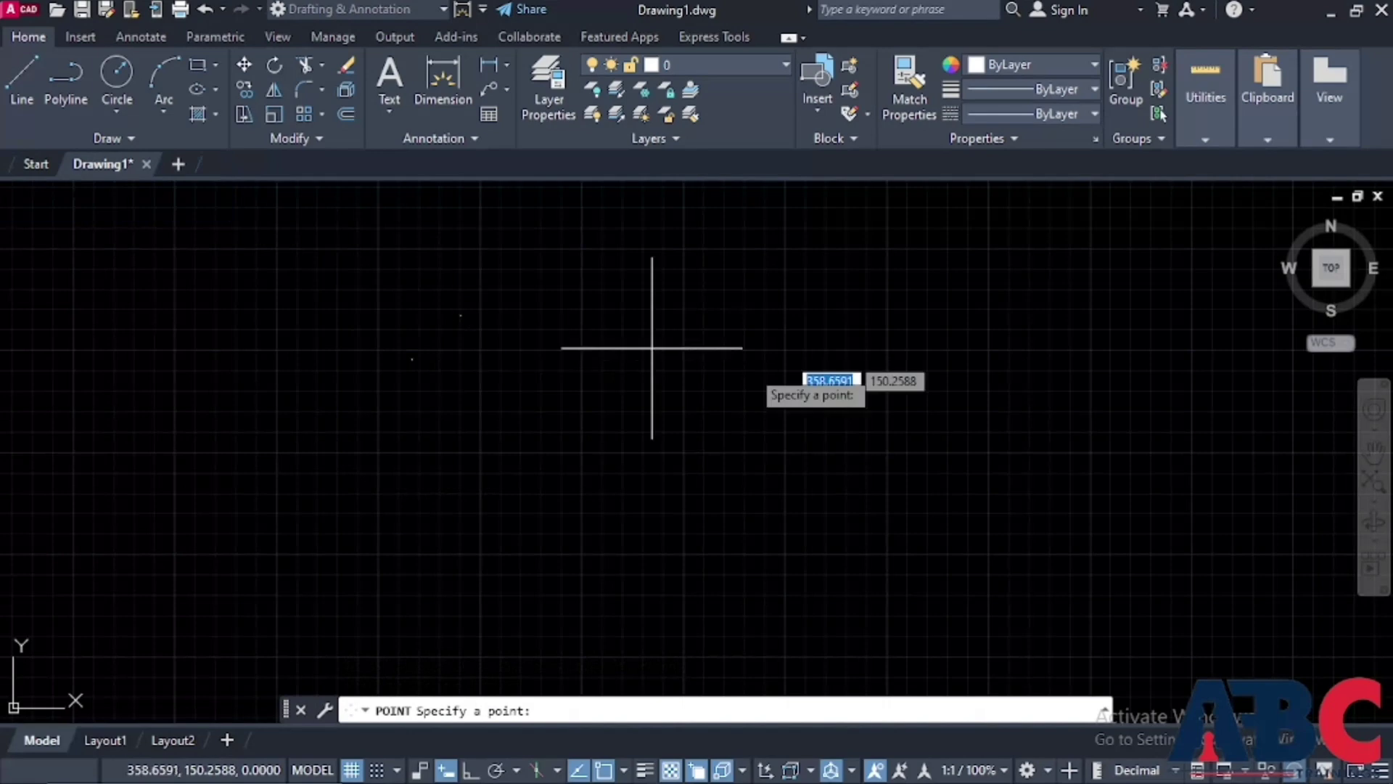
pyautogui.click(654, 451)
pyautogui.click(639, 326)
pyautogui.click(562, 379)
pyautogui.click(483, 444)
pyautogui.click(574, 497)
pyautogui.click(776, 482)
pyautogui.click(692, 395)
pyautogui.press('Escape')
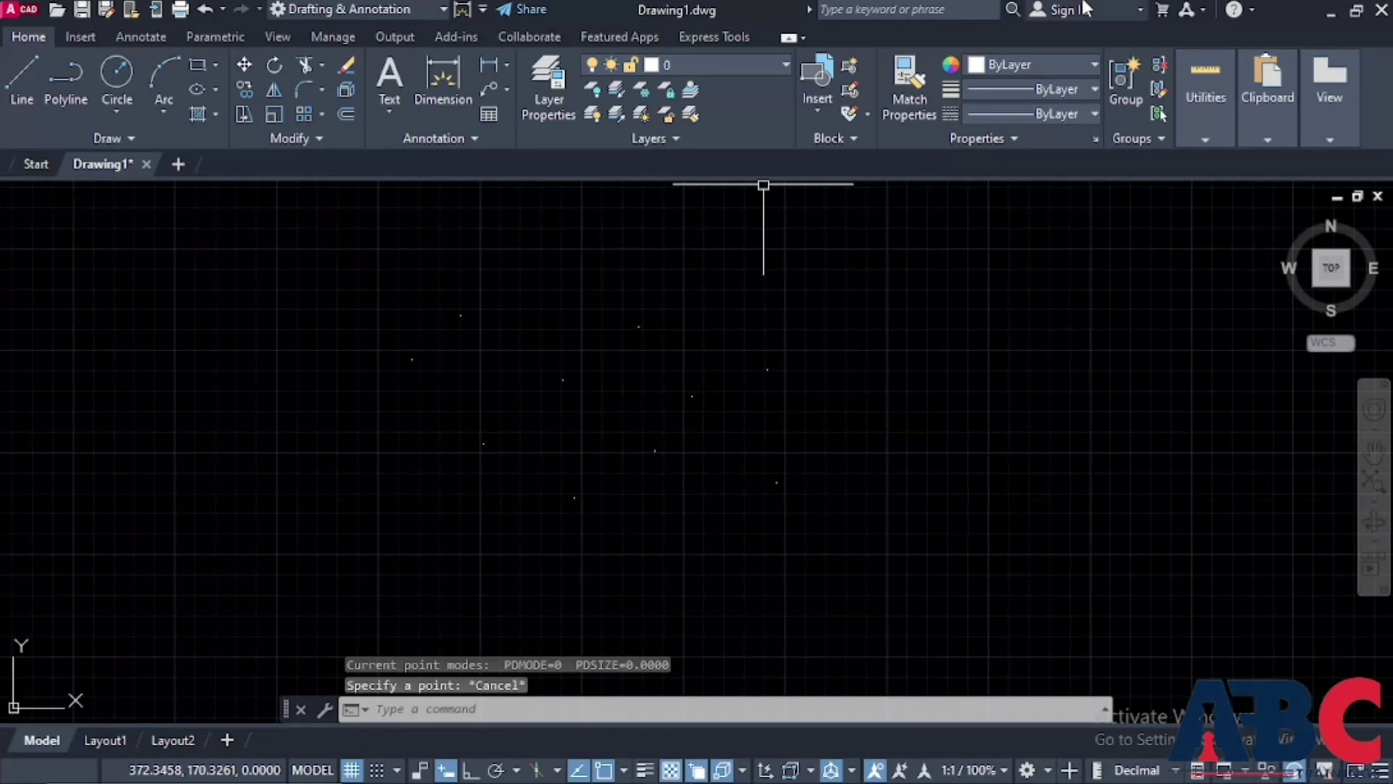
# Set the point display style PDMODE to 2 so that the points appear as plus signs
pyautogui.write('P')
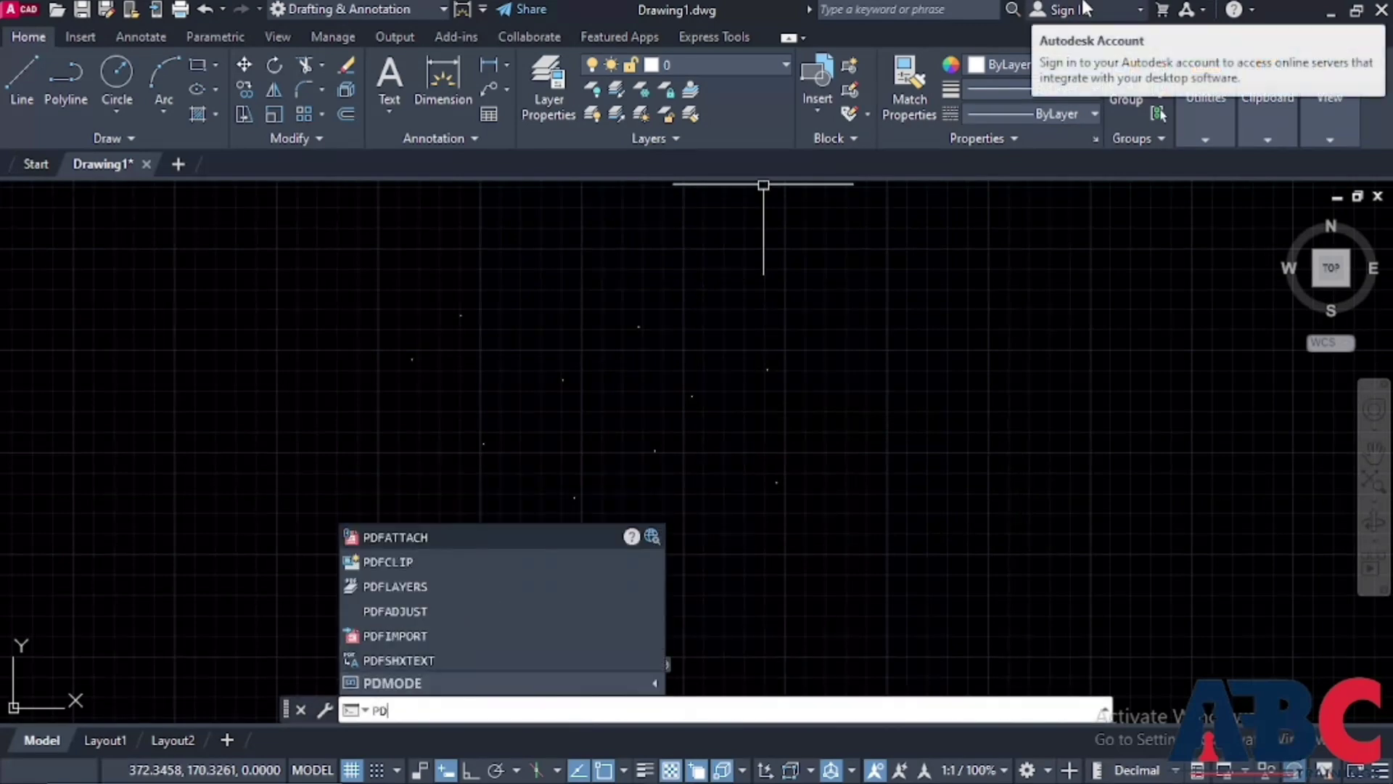
pyautogui.write('D')
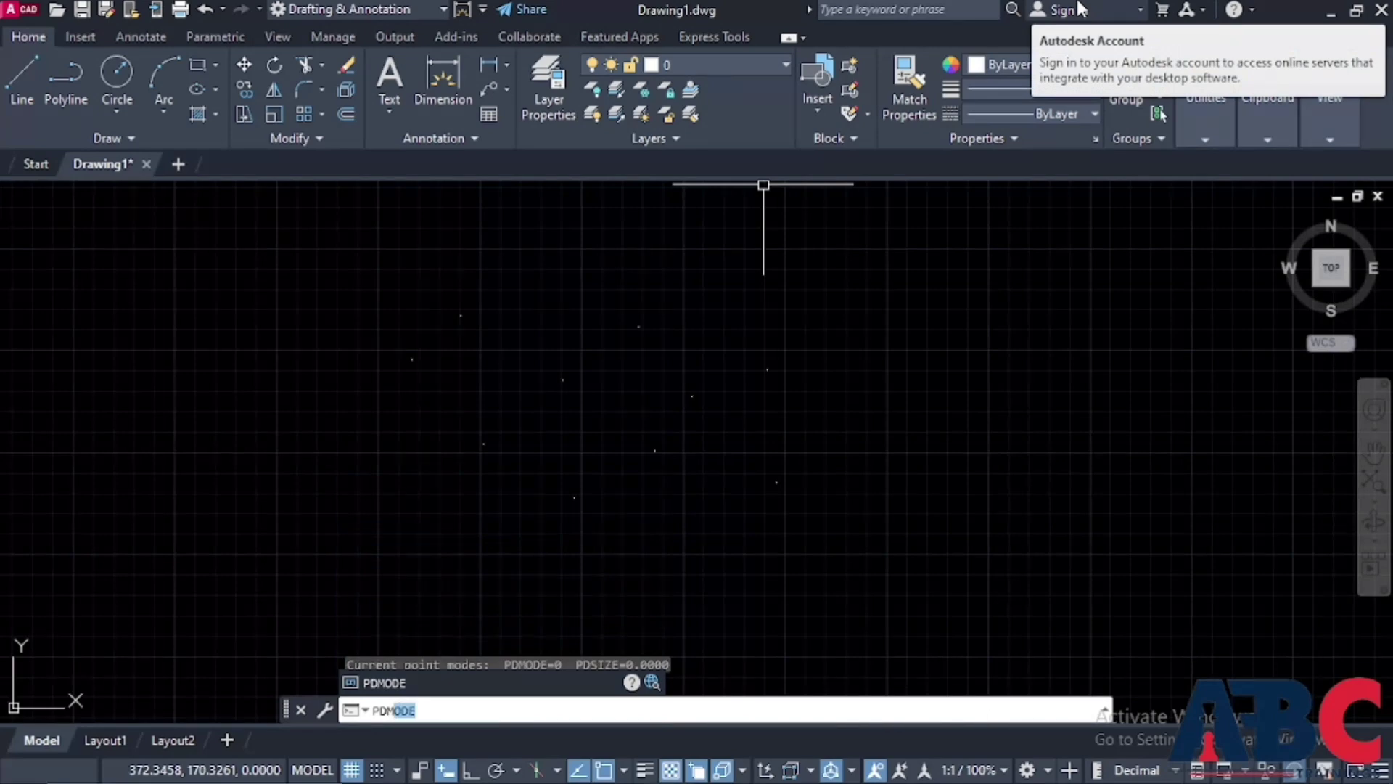
pyautogui.press('Return')
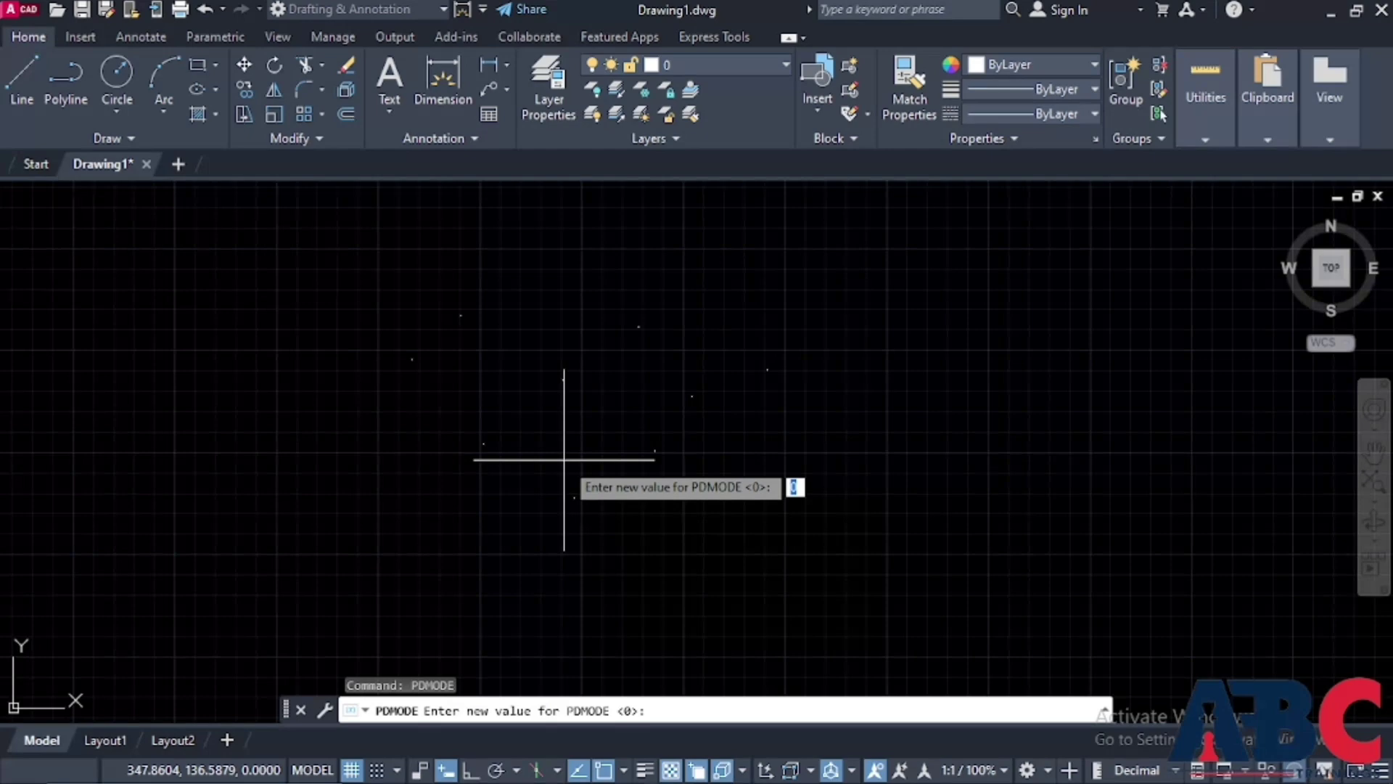
pyautogui.press('Return')
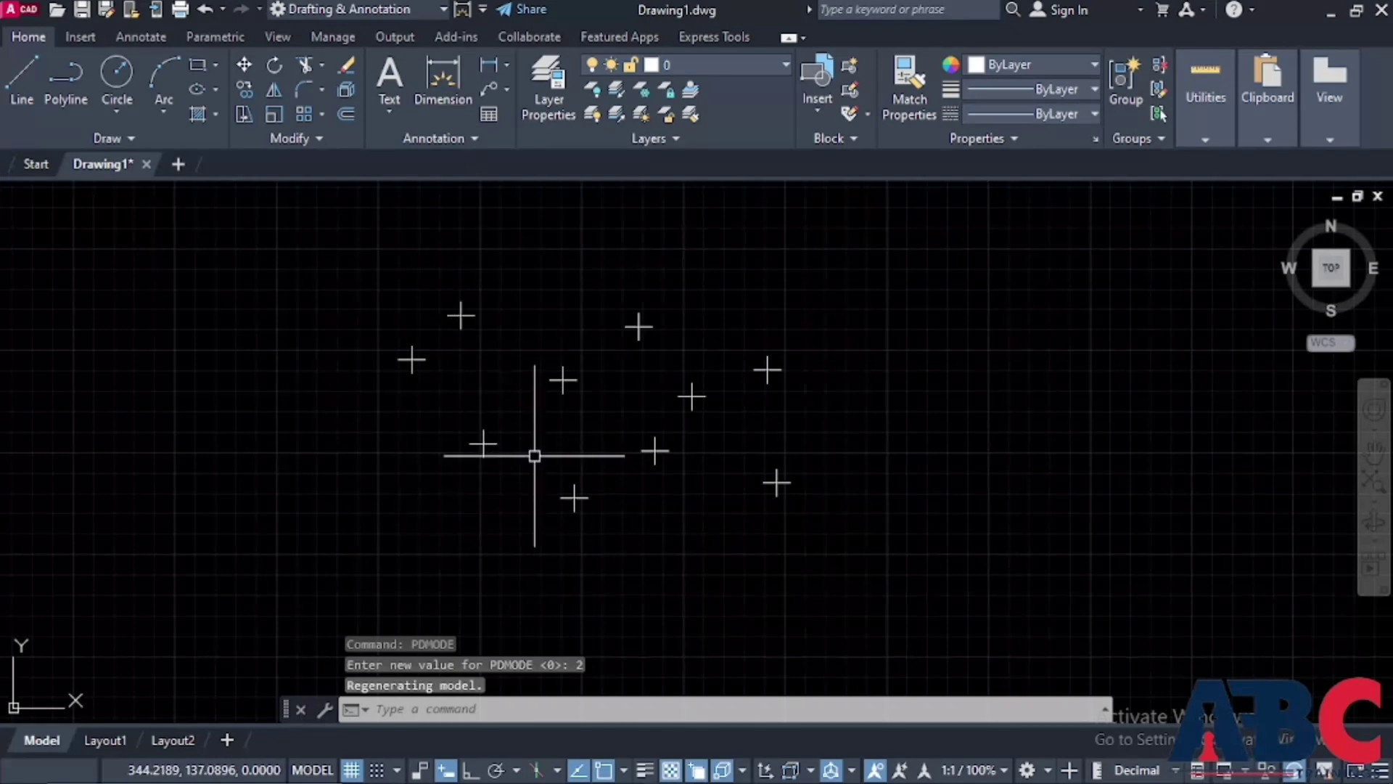
pyautogui.write('3DO')
pyautogui.press('Escape')
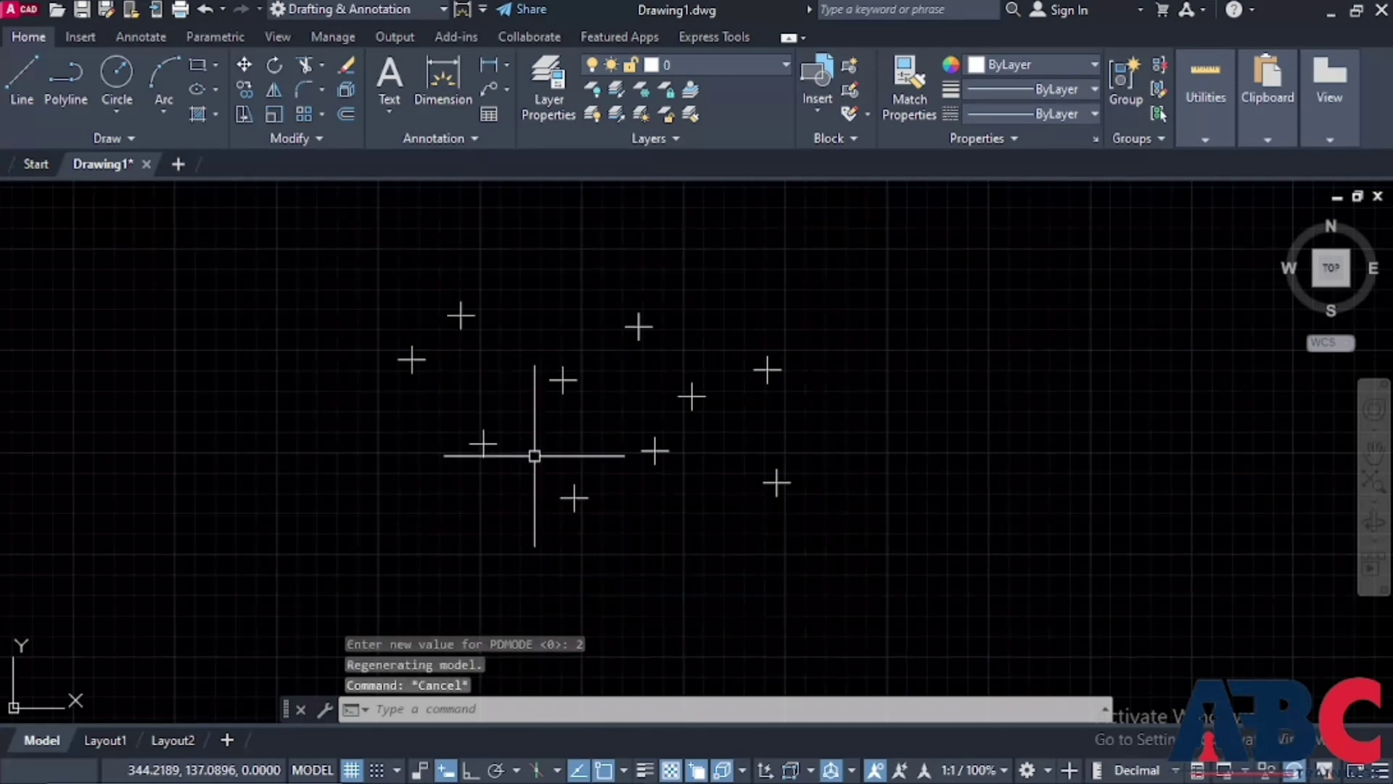
pyautogui.moveTo(580, 364); pyautogui.dragTo(583, 357, button='middle')
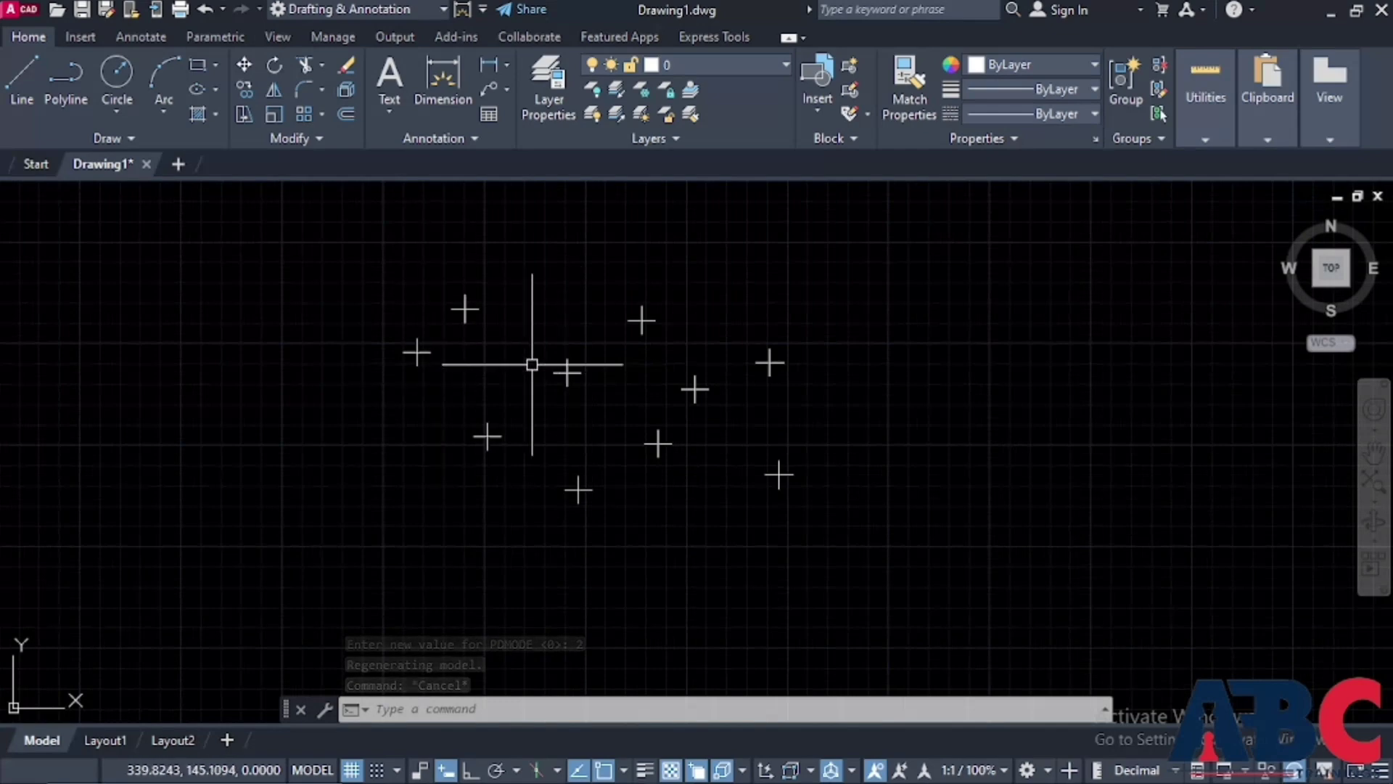
# Set PDMODE to 4 so that the points appear as short vertical ticks
pyautogui.write('PDMODE')
pyautogui.press('Return')
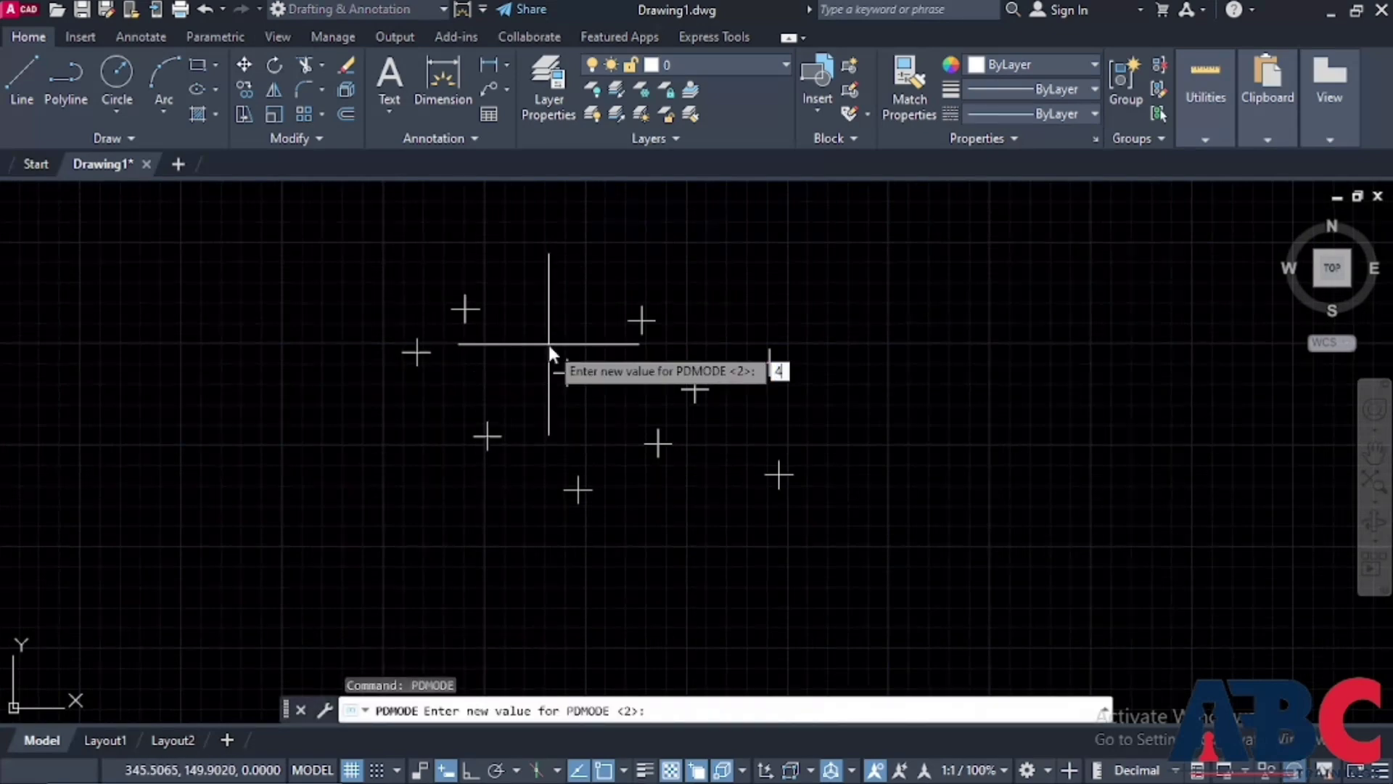
pyautogui.write('4')
pyautogui.press('Return')
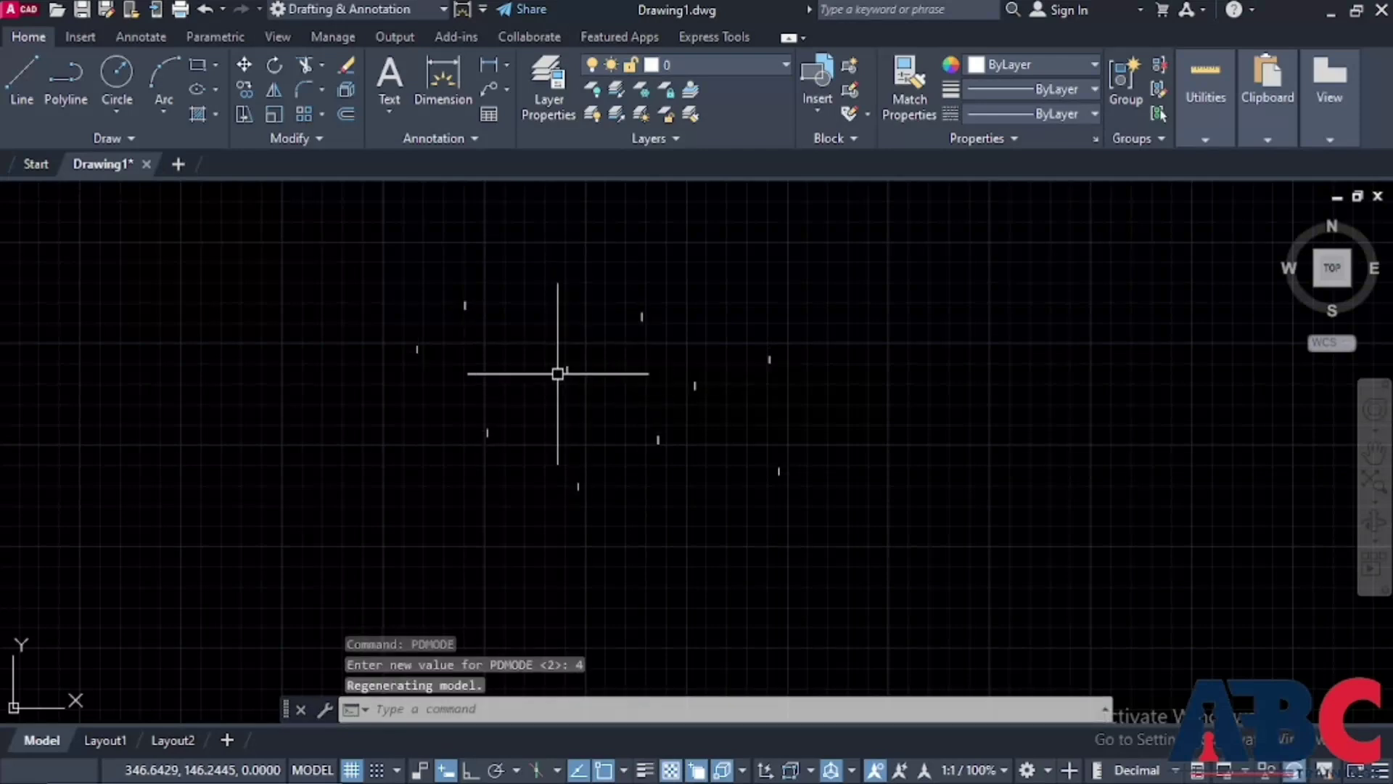
# Set PDMODE to 3 so that the points appear as X marks
pyautogui.write('PDMODE')
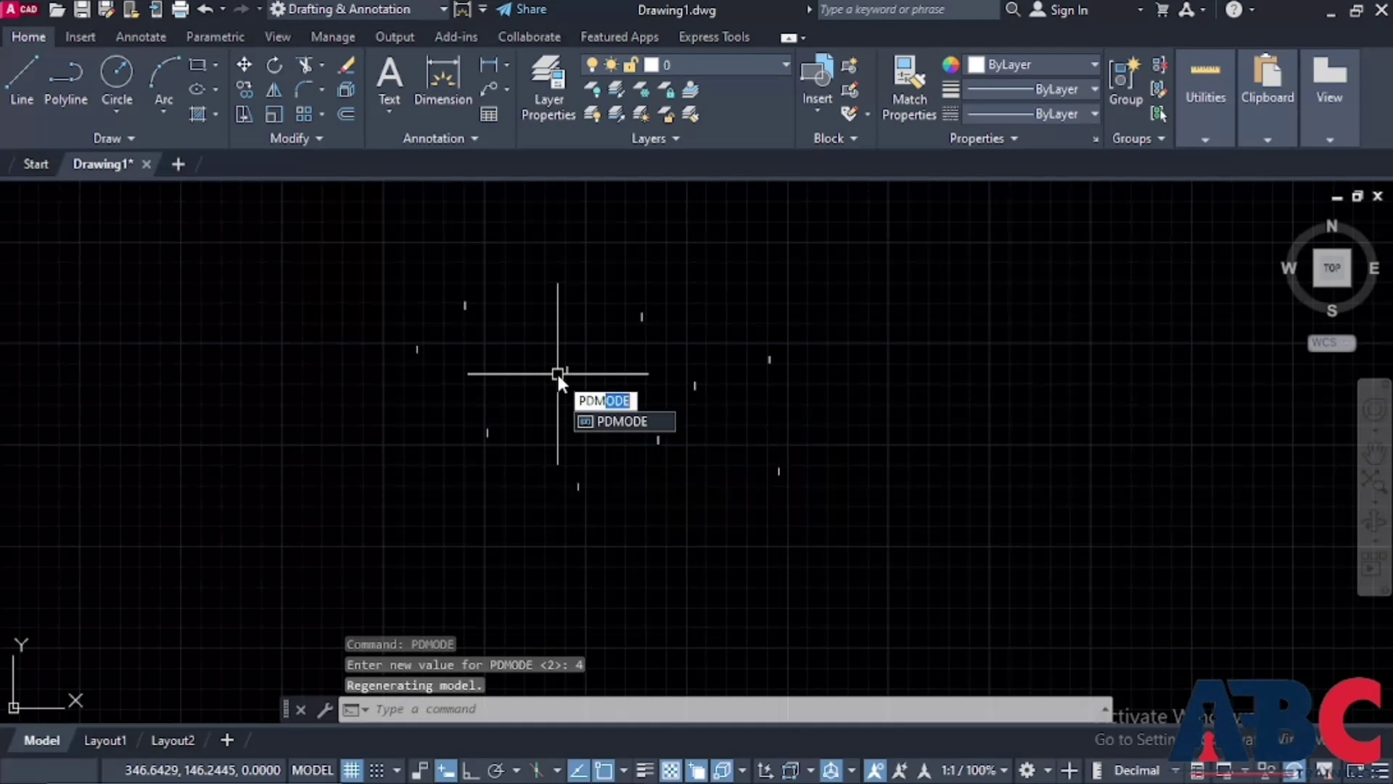
pyautogui.press('Return')
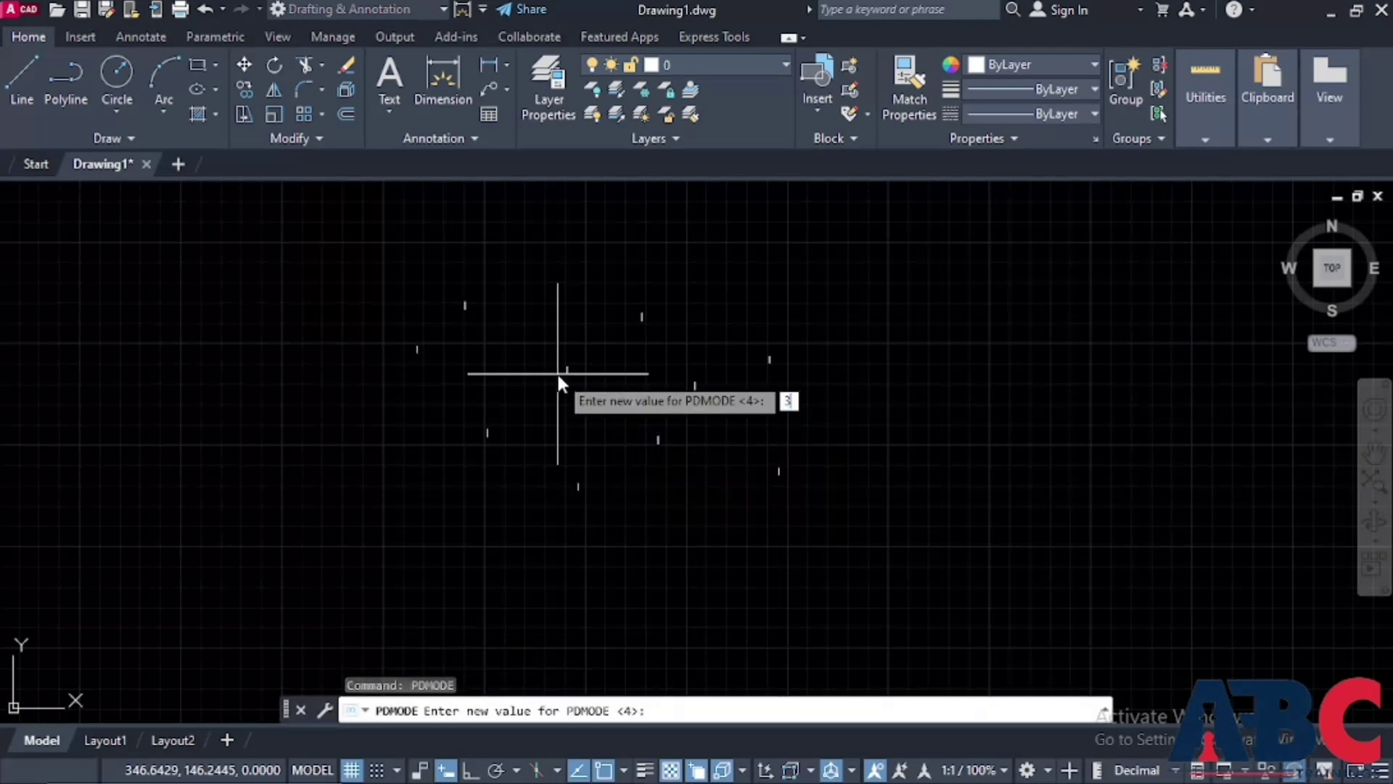
pyautogui.press('Return')
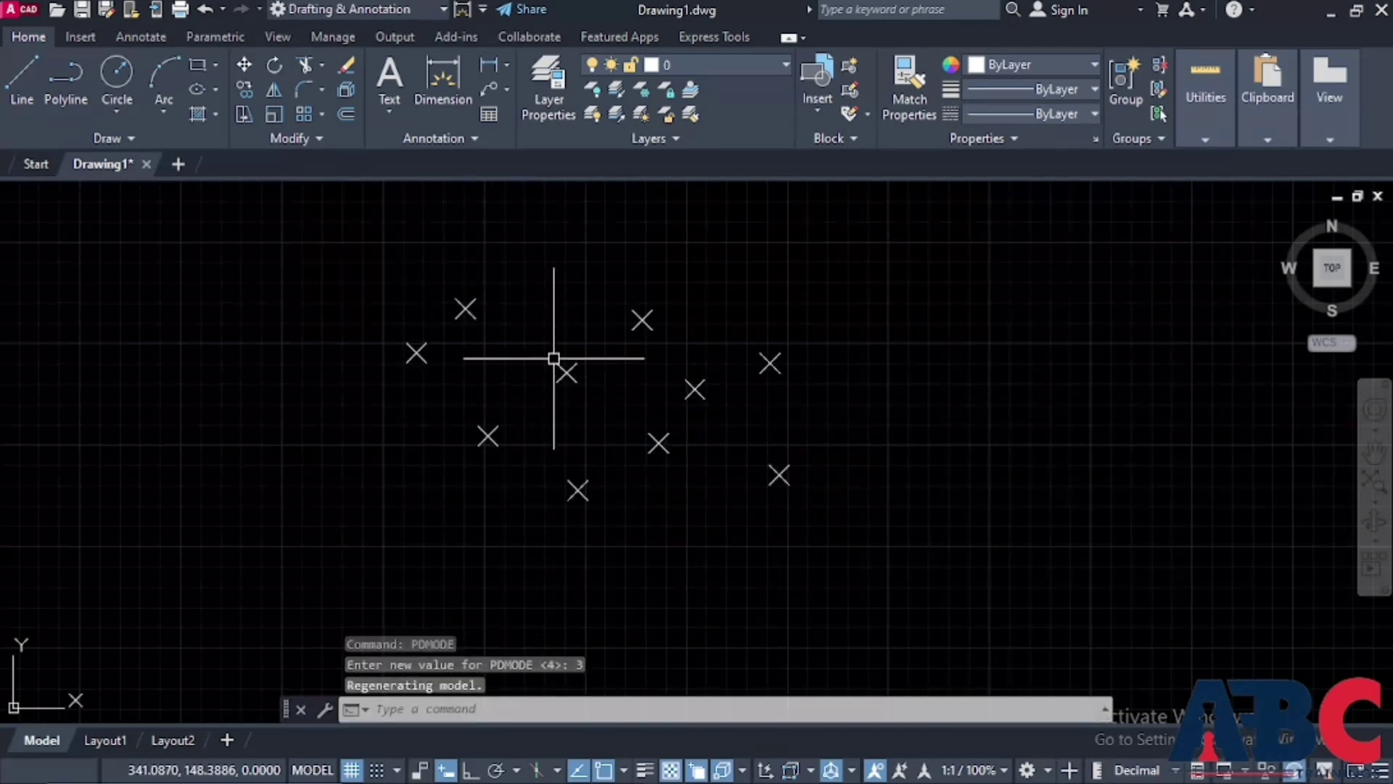
pyautogui.scroll(-2, 644, 339)
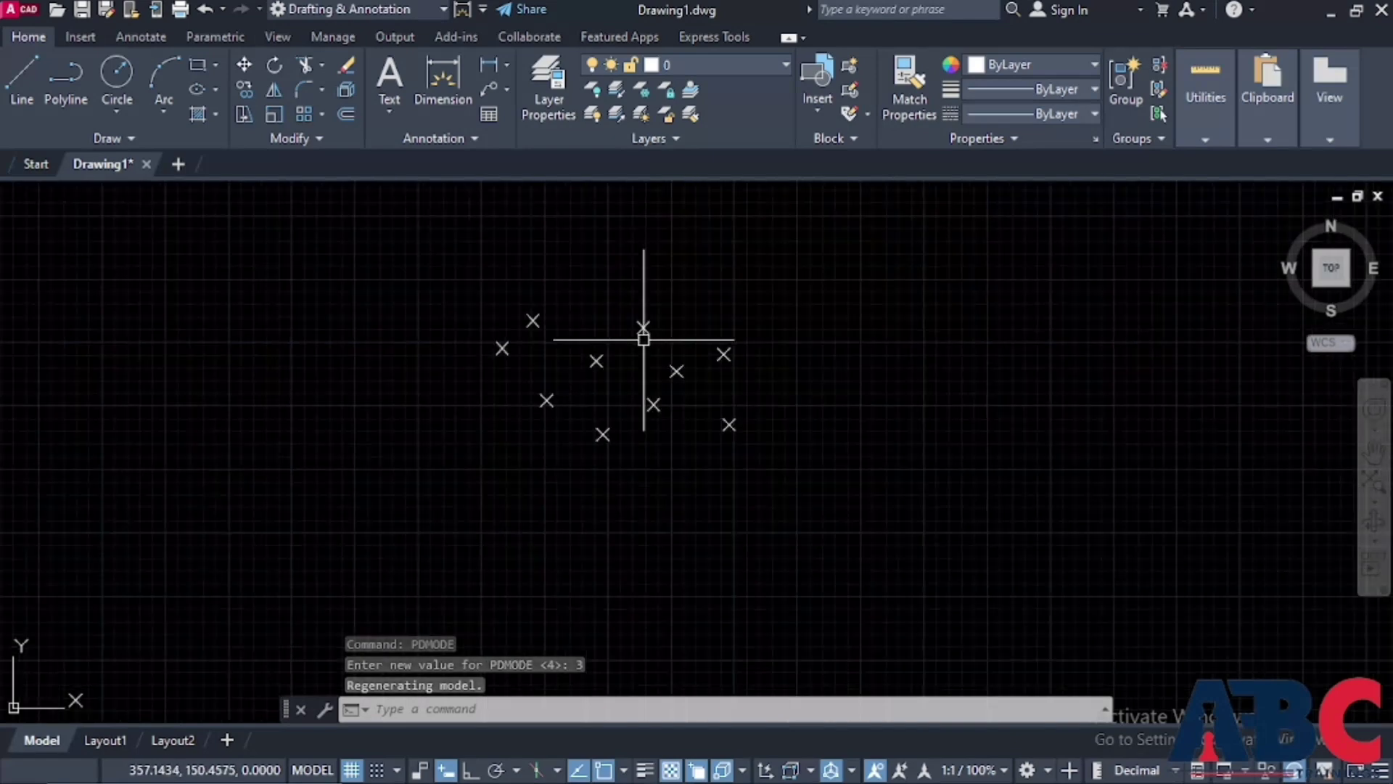
pyautogui.scroll(4, 640, 332)
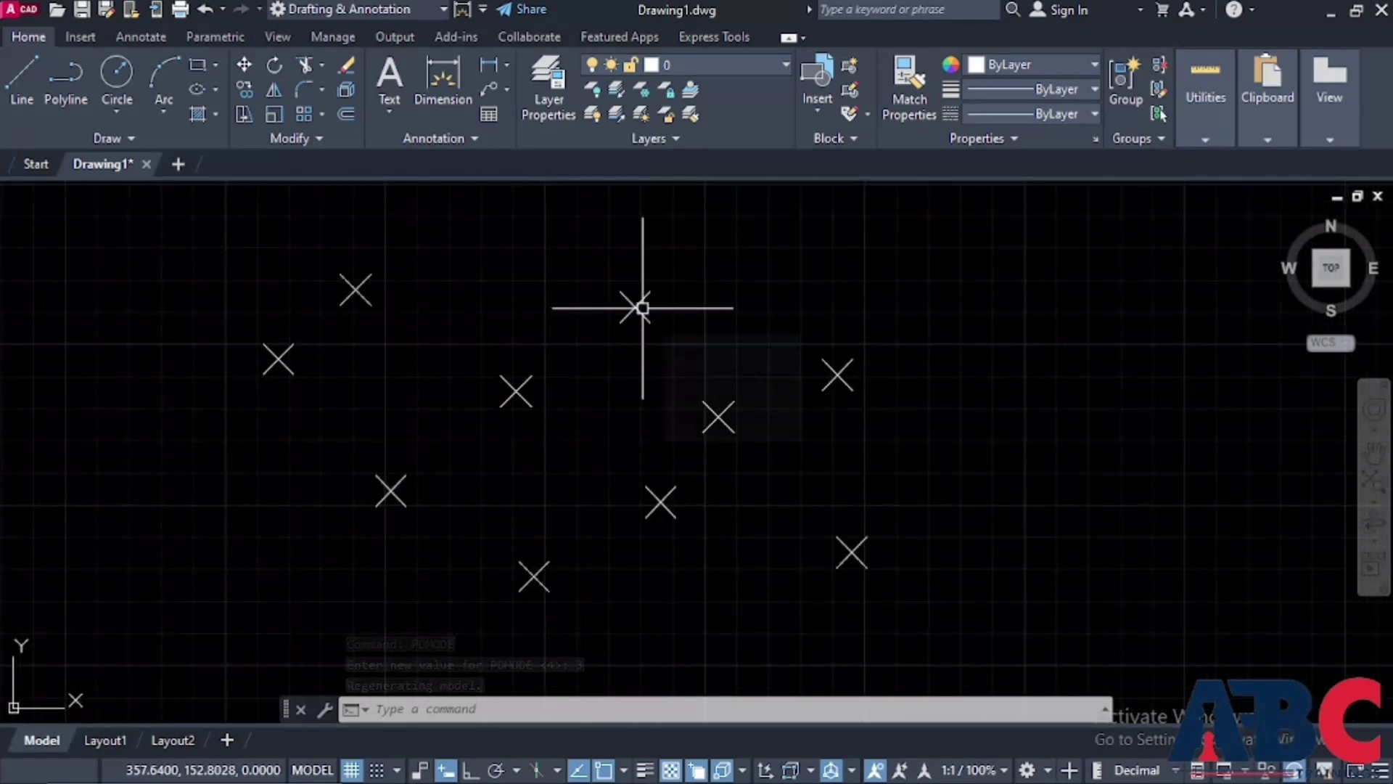
# Set the point size PDSIZE to 5 to enlarge the X marks
pyautogui.moveTo(640, 311)
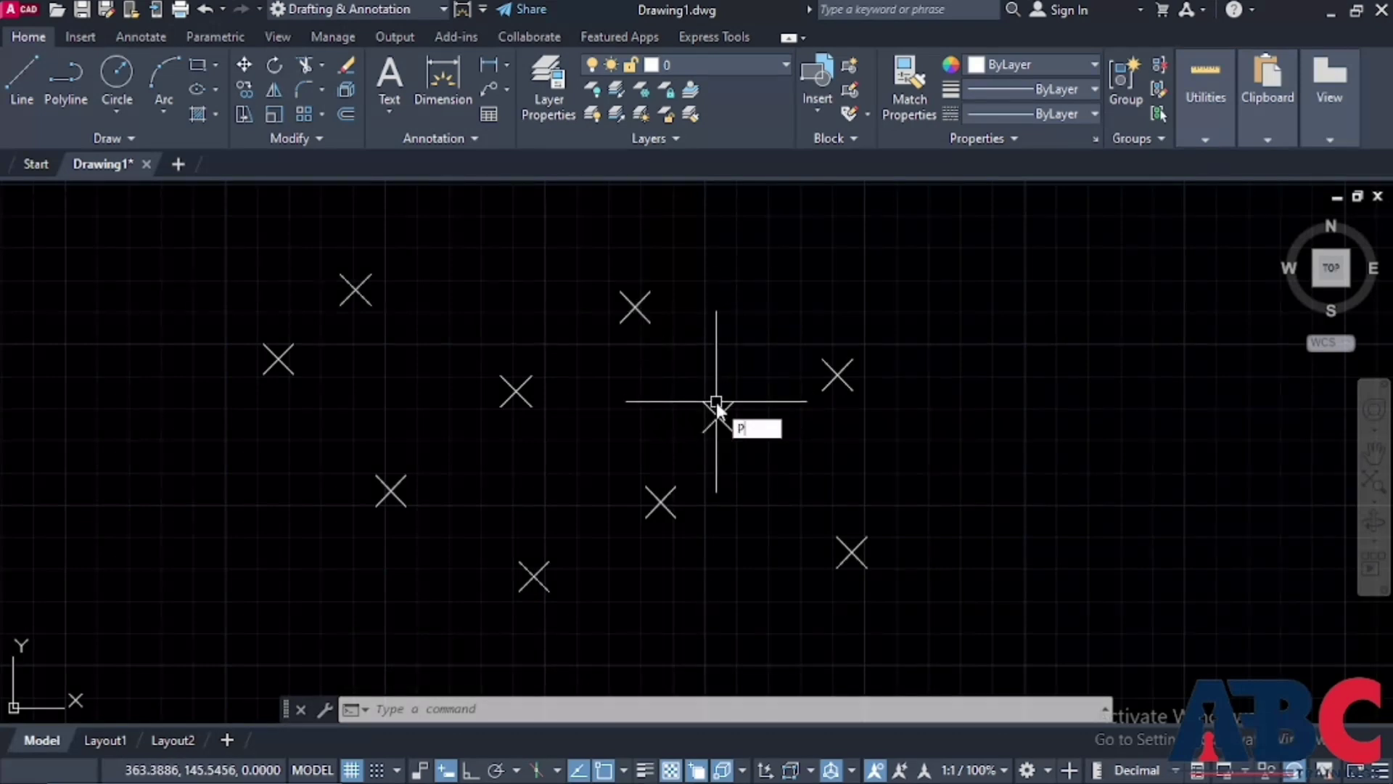
pyautogui.write('DSIZE')
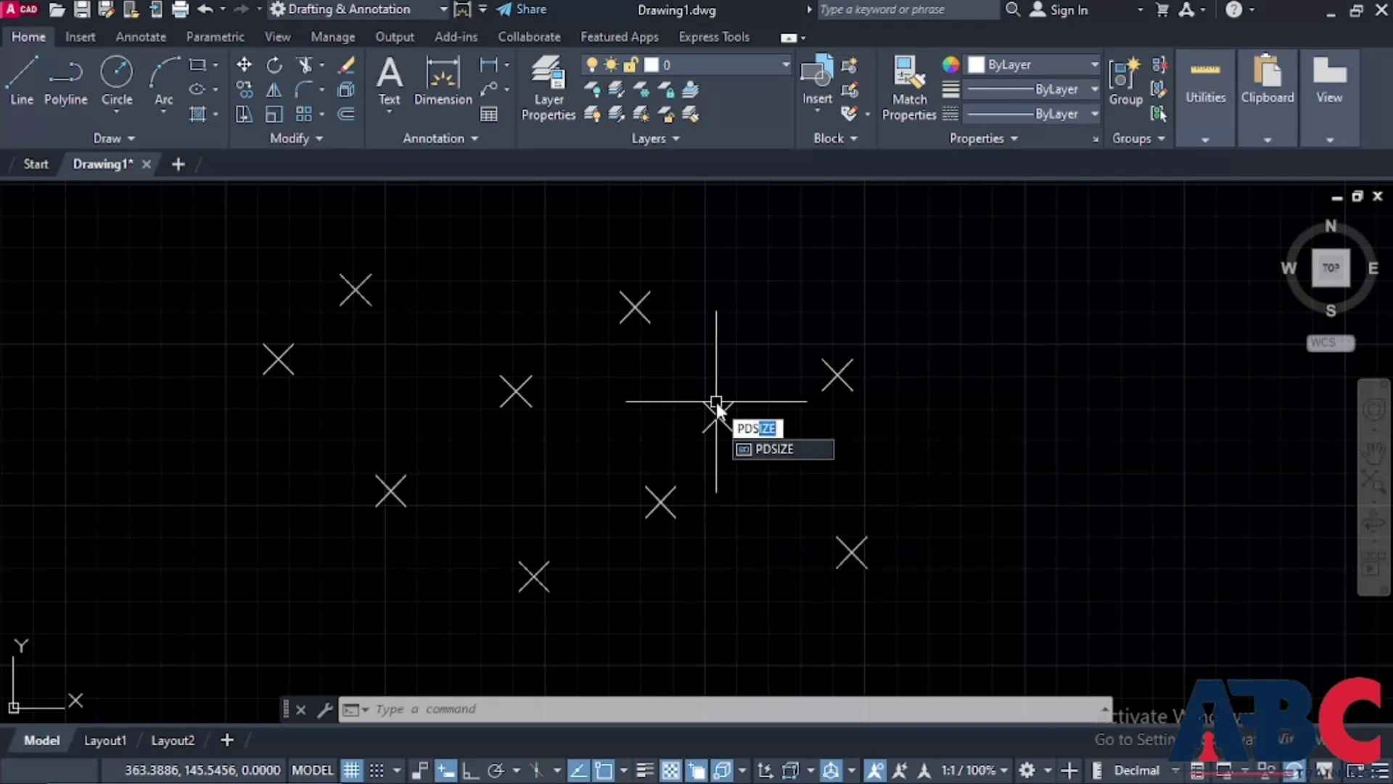
pyautogui.press('Return')
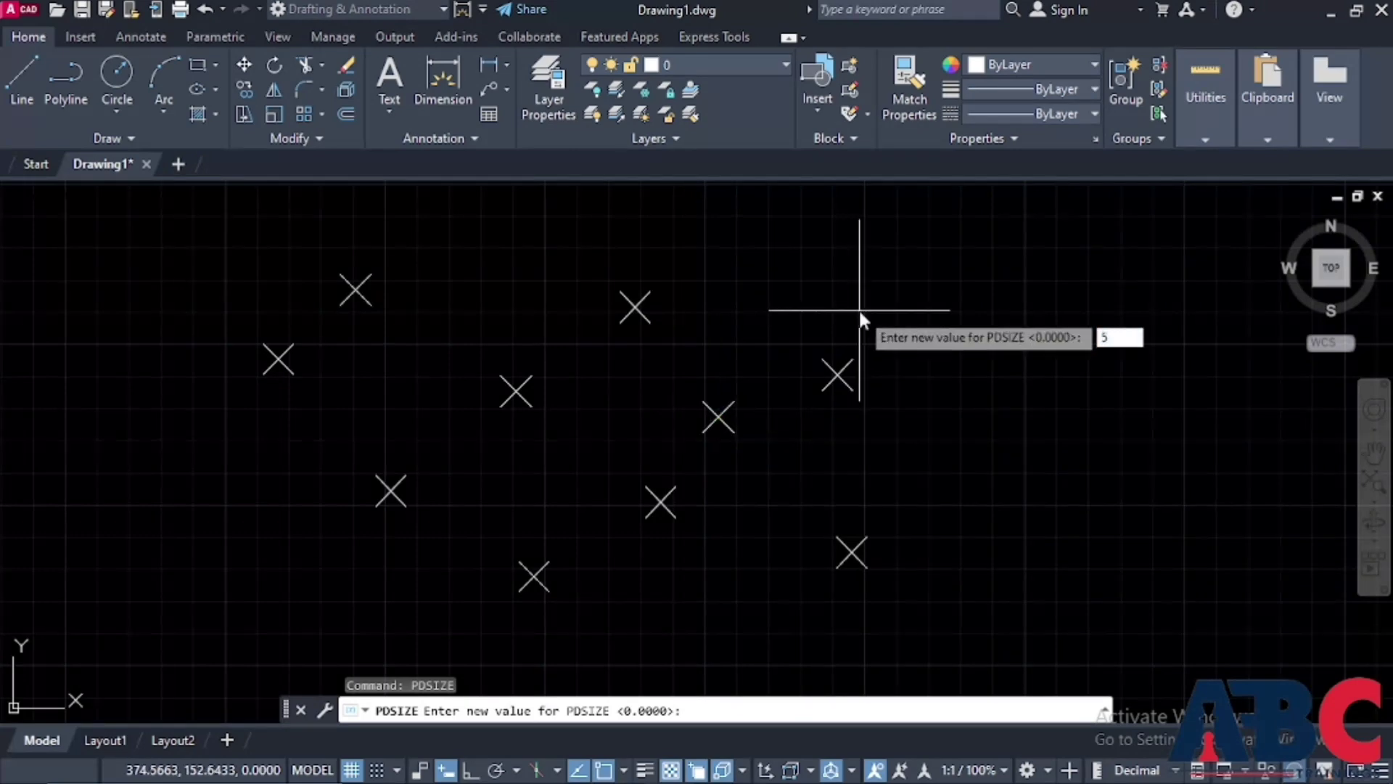
pyautogui.press('Return')
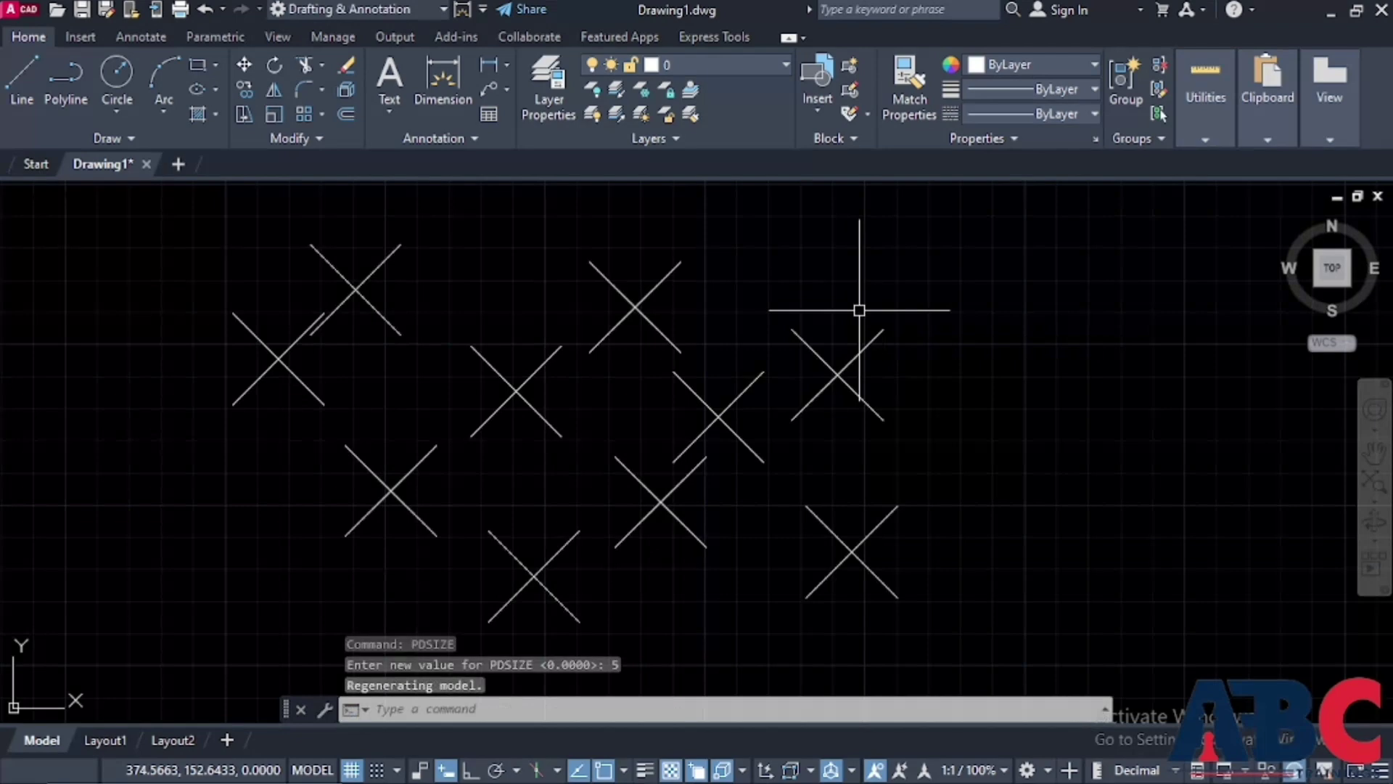
pyautogui.press('Escape')
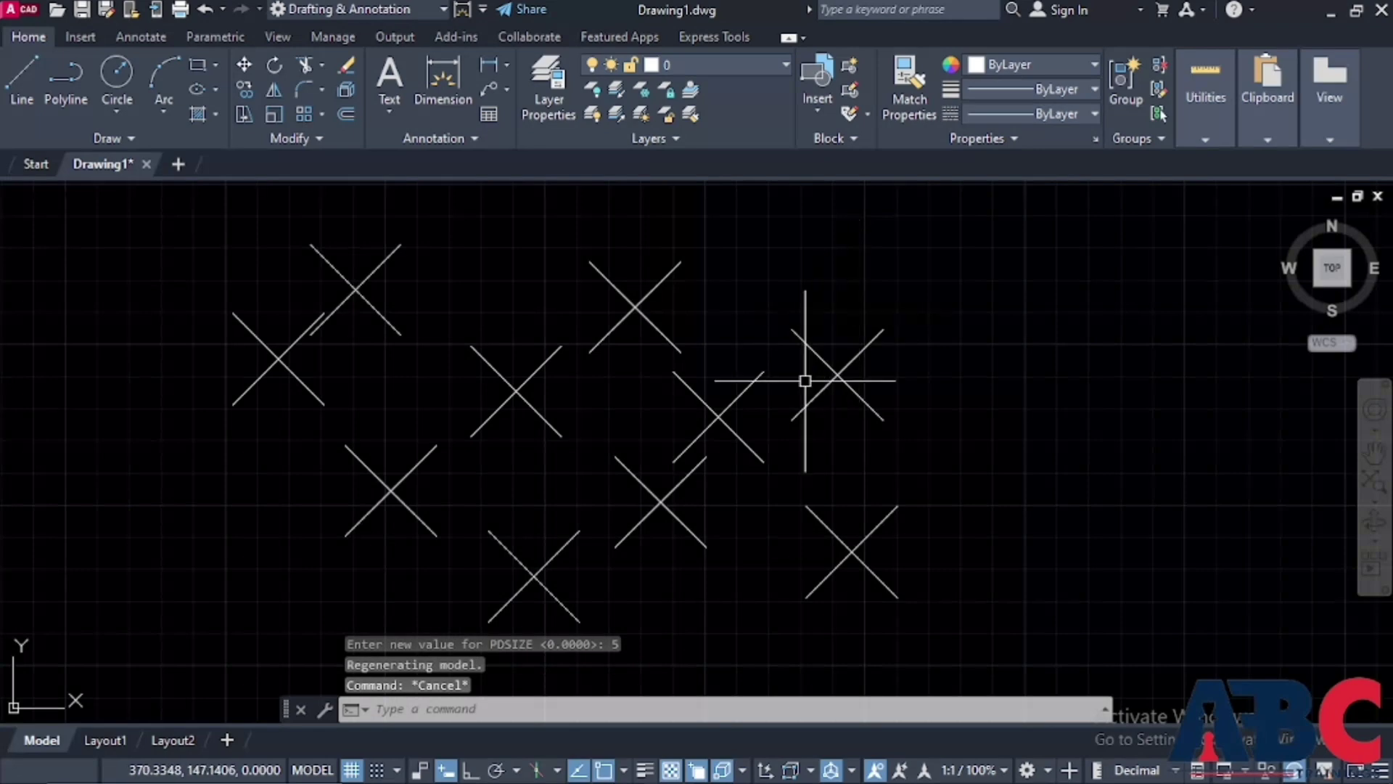
# Erase all of the X-shaped points from the drawing
pyautogui.scroll(-6, 824, 336)
pyautogui.scroll(2, 784, 373)
pyautogui.moveTo(1050, 498)
pyautogui.mouseDown()
pyautogui.moveTo(460, 336)
pyautogui.moveTo(1090, 248)
pyautogui.mouseUp()
pyautogui.press('Delete')
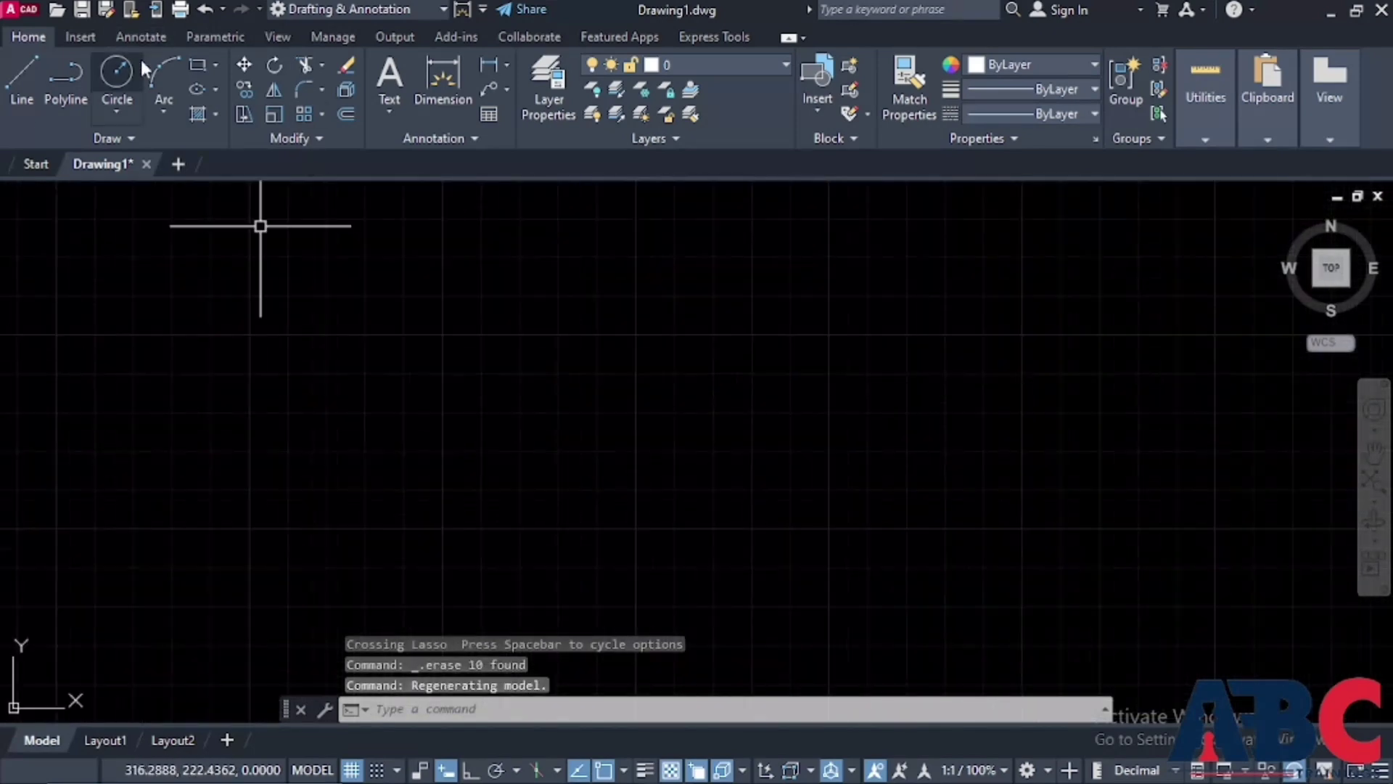
# Draw one small circle by centre and radius in the empty drawing area
pyautogui.click(119, 78)
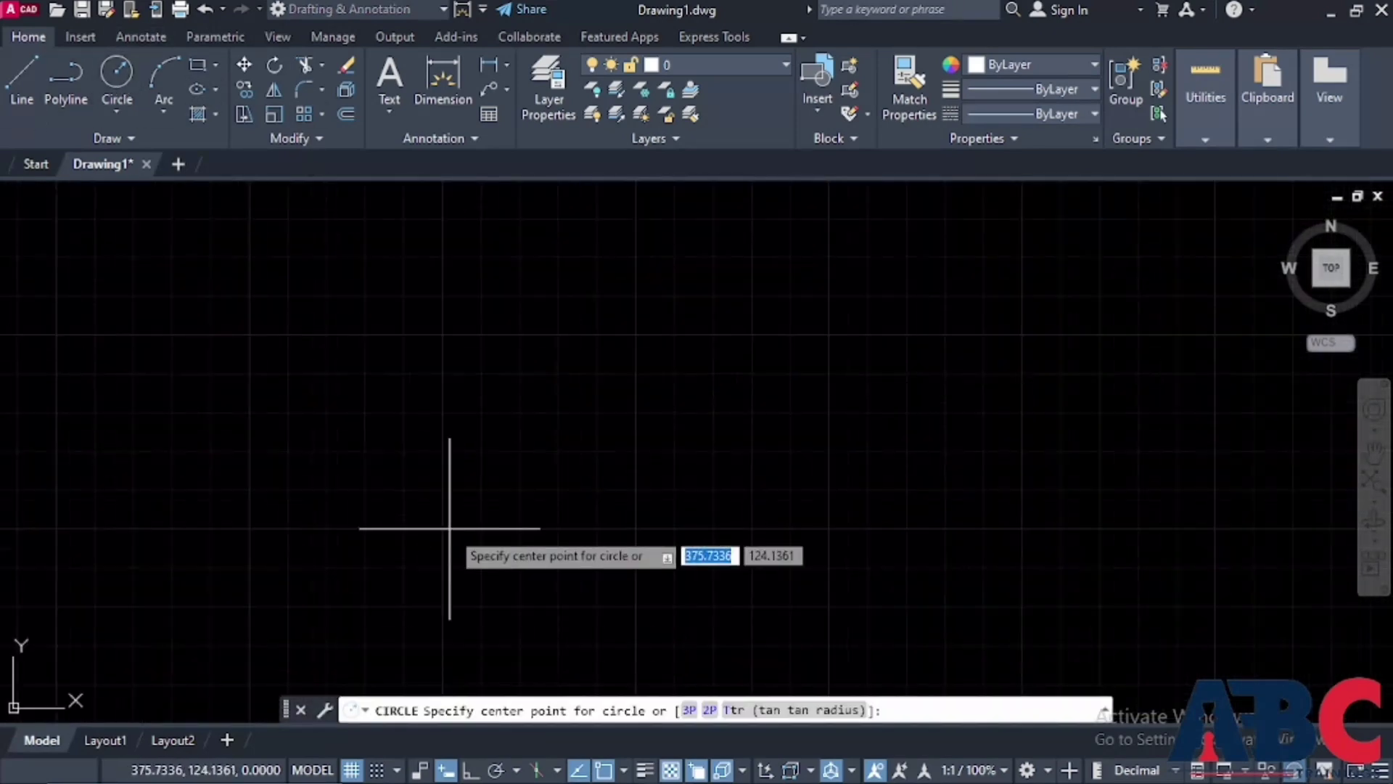
pyautogui.click(549, 488)
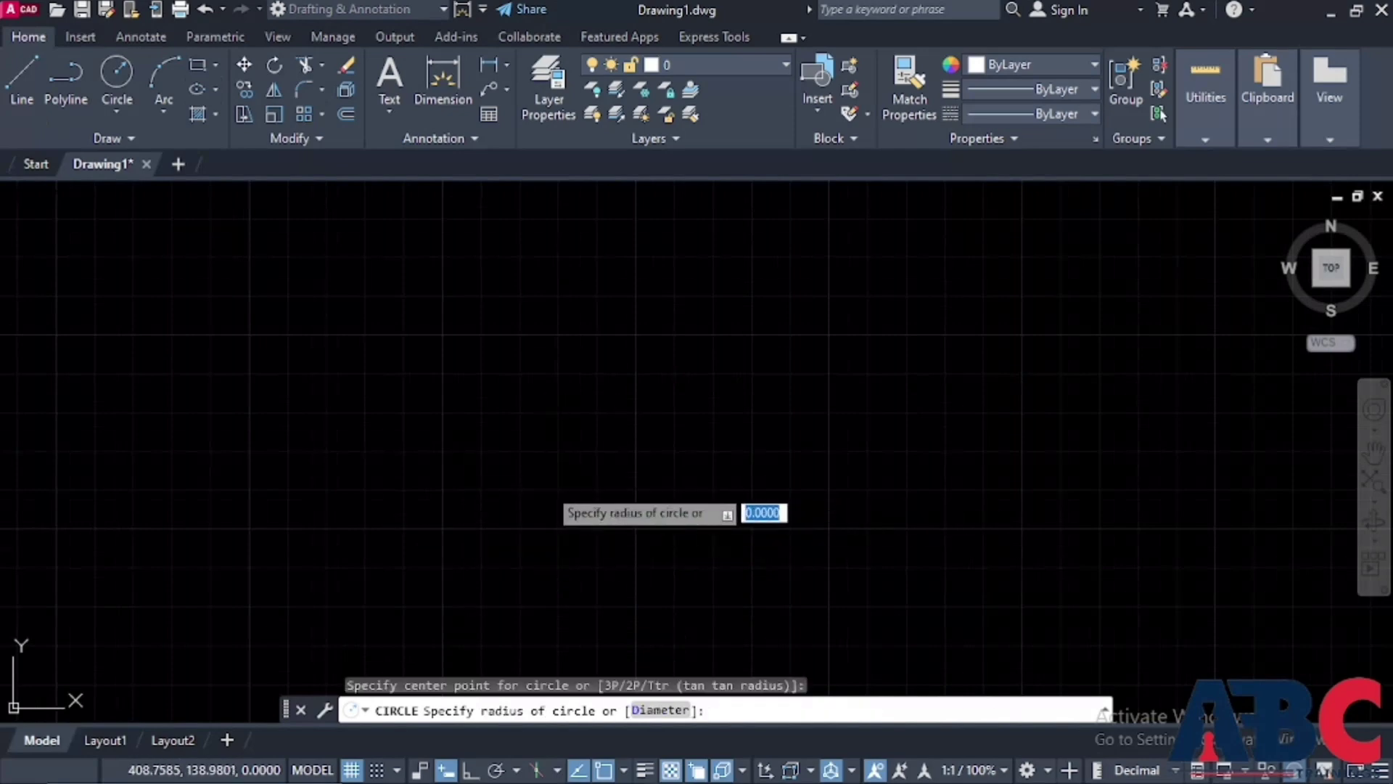
pyautogui.click(559, 458)
pyautogui.scroll(3, 549, 482)
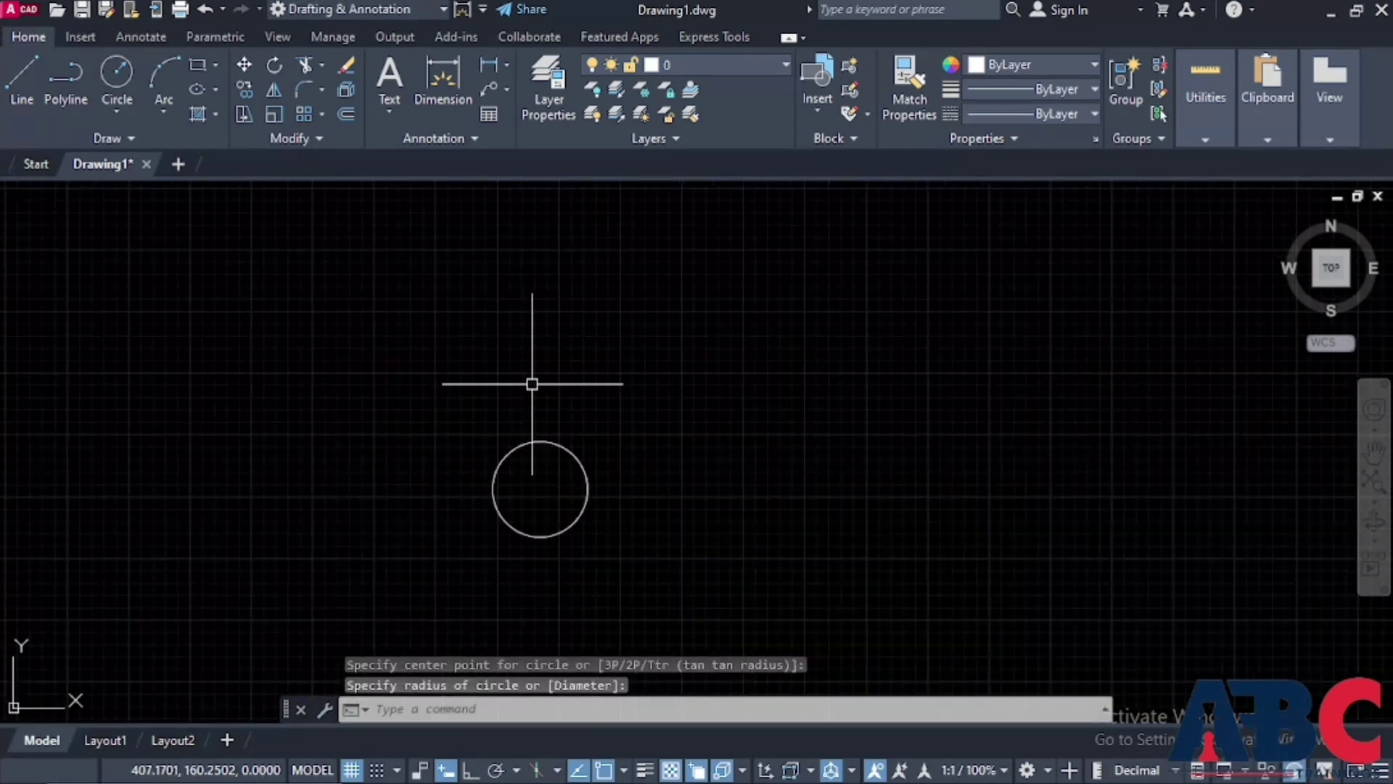
# Create an associative rectangular array of the circle with 4 columns and 3 rows at the default spacing
pyautogui.click(304, 113)
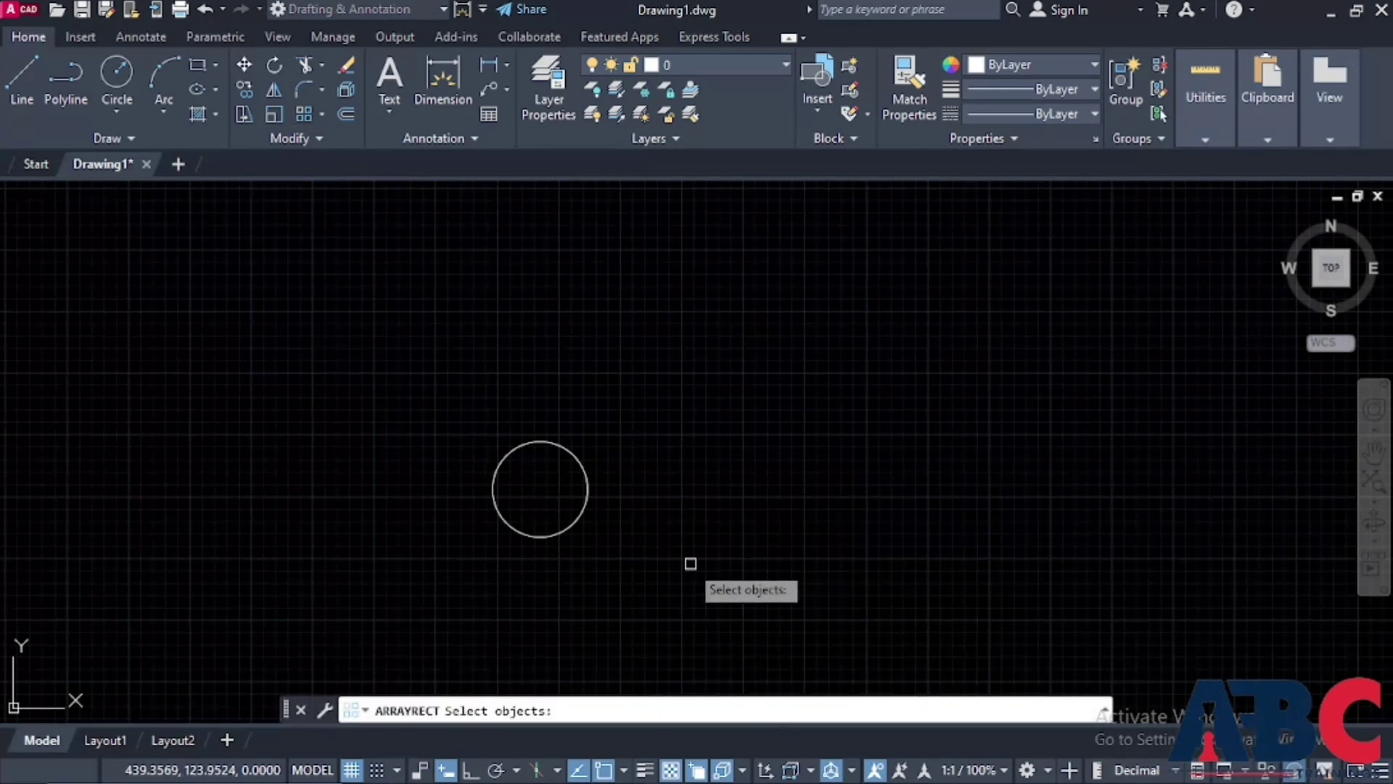
pyautogui.click(587, 472)
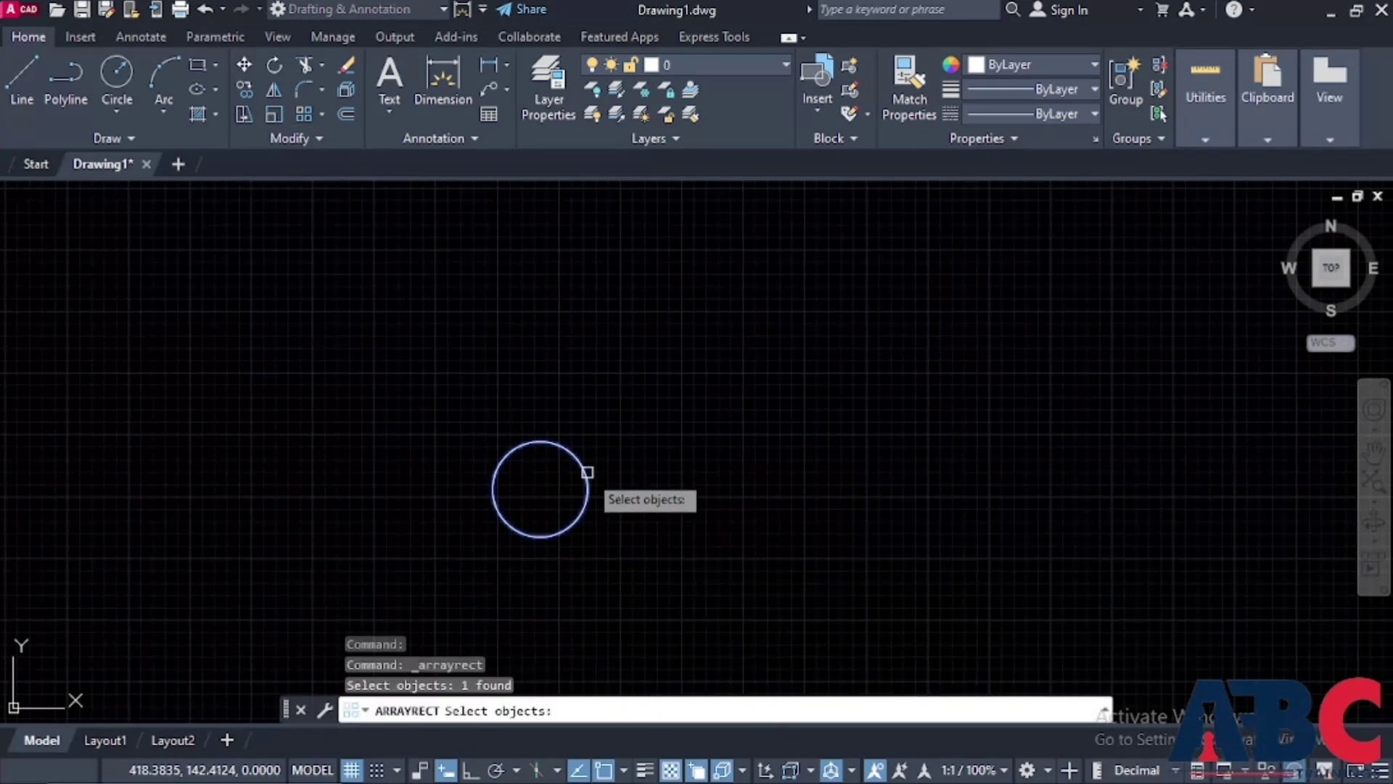
pyautogui.press('Return')
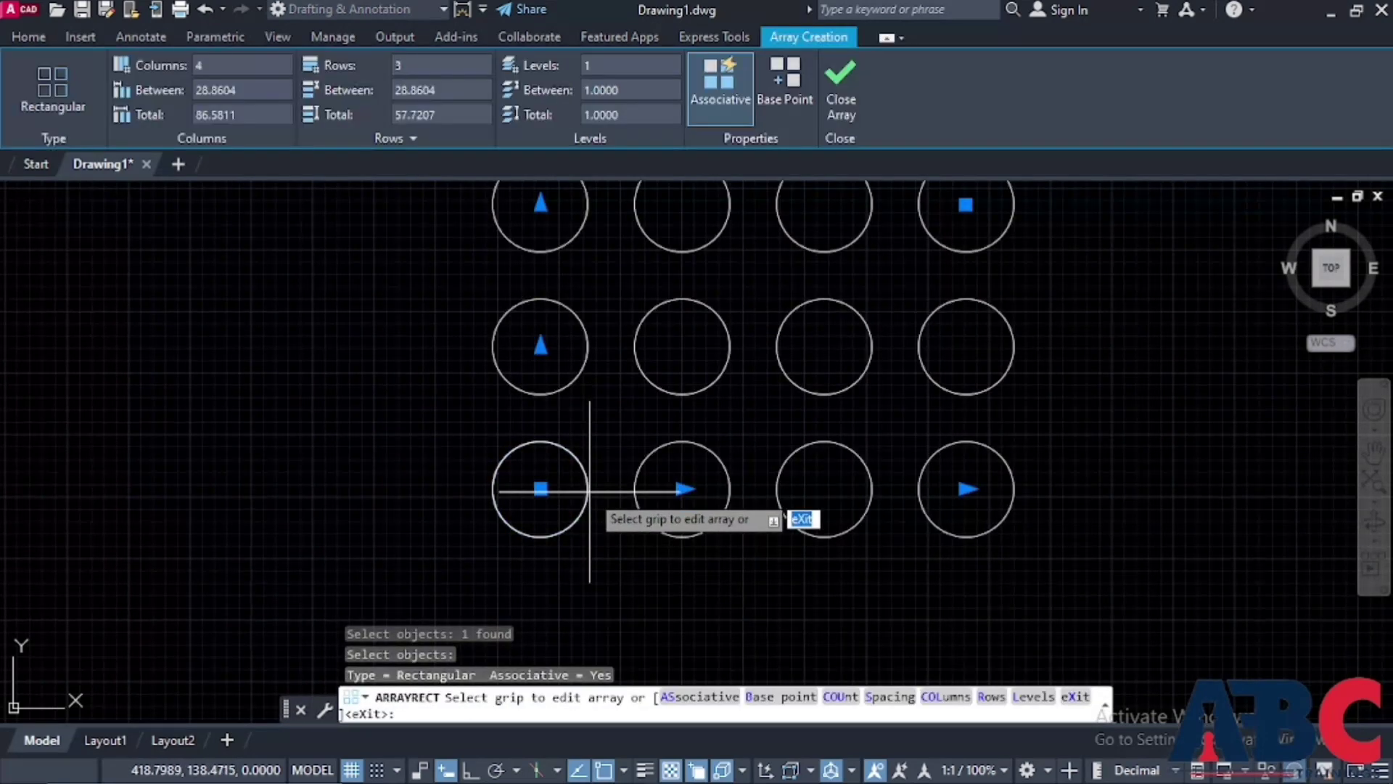
pyautogui.scroll(-4, 614, 478)
pyautogui.scroll(4, 613, 477)
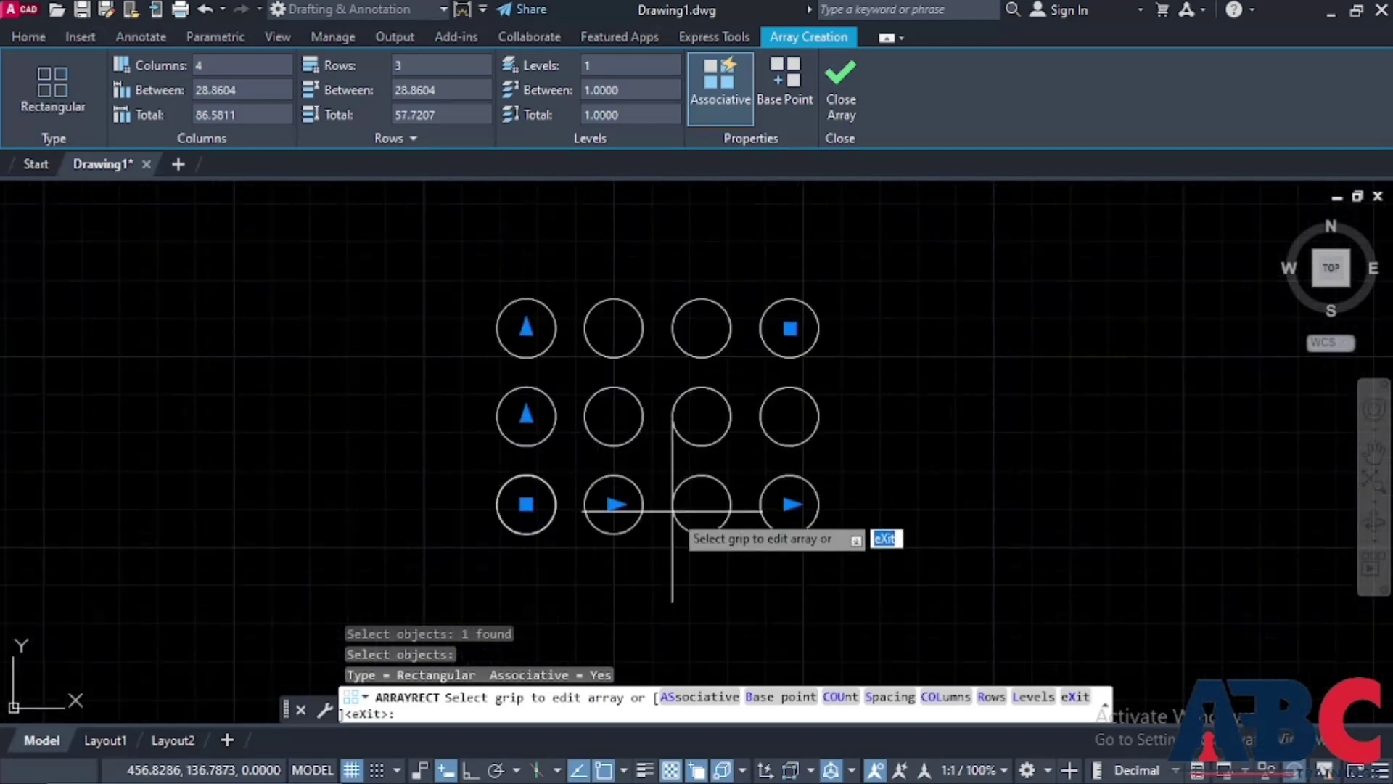
pyautogui.click(846, 109)
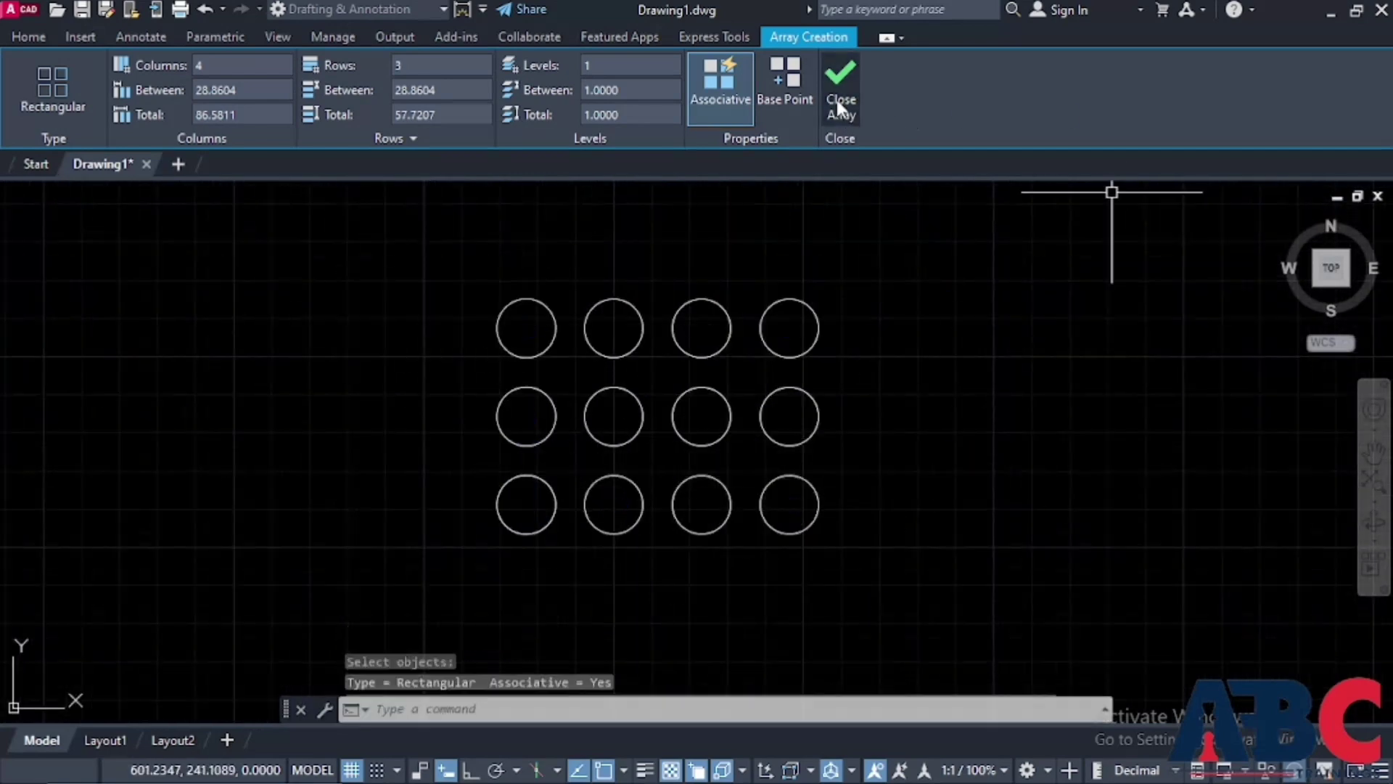
# Edit the circle array with the Source option, using the second circle in the middle row as the source item
pyautogui.click(259, 138)
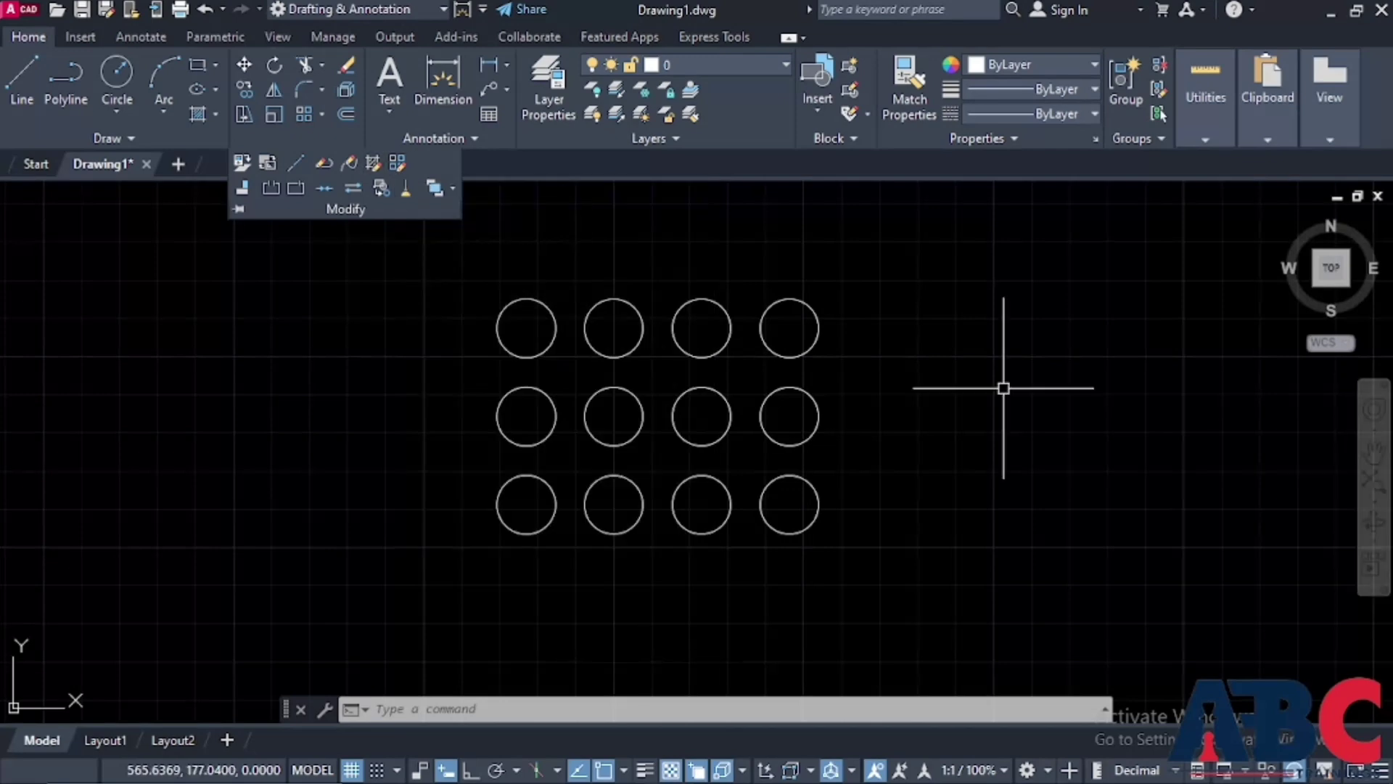
pyautogui.click(397, 164)
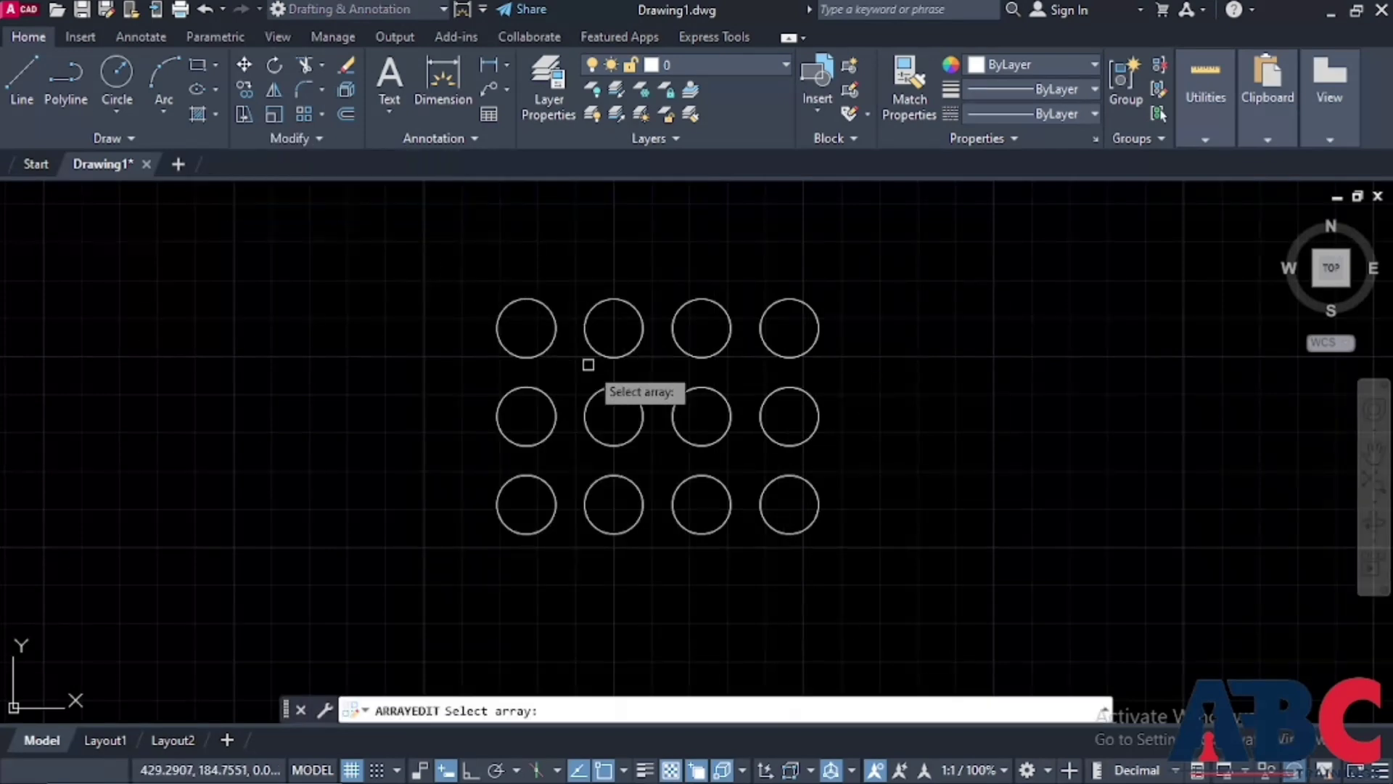
pyautogui.click(553, 490)
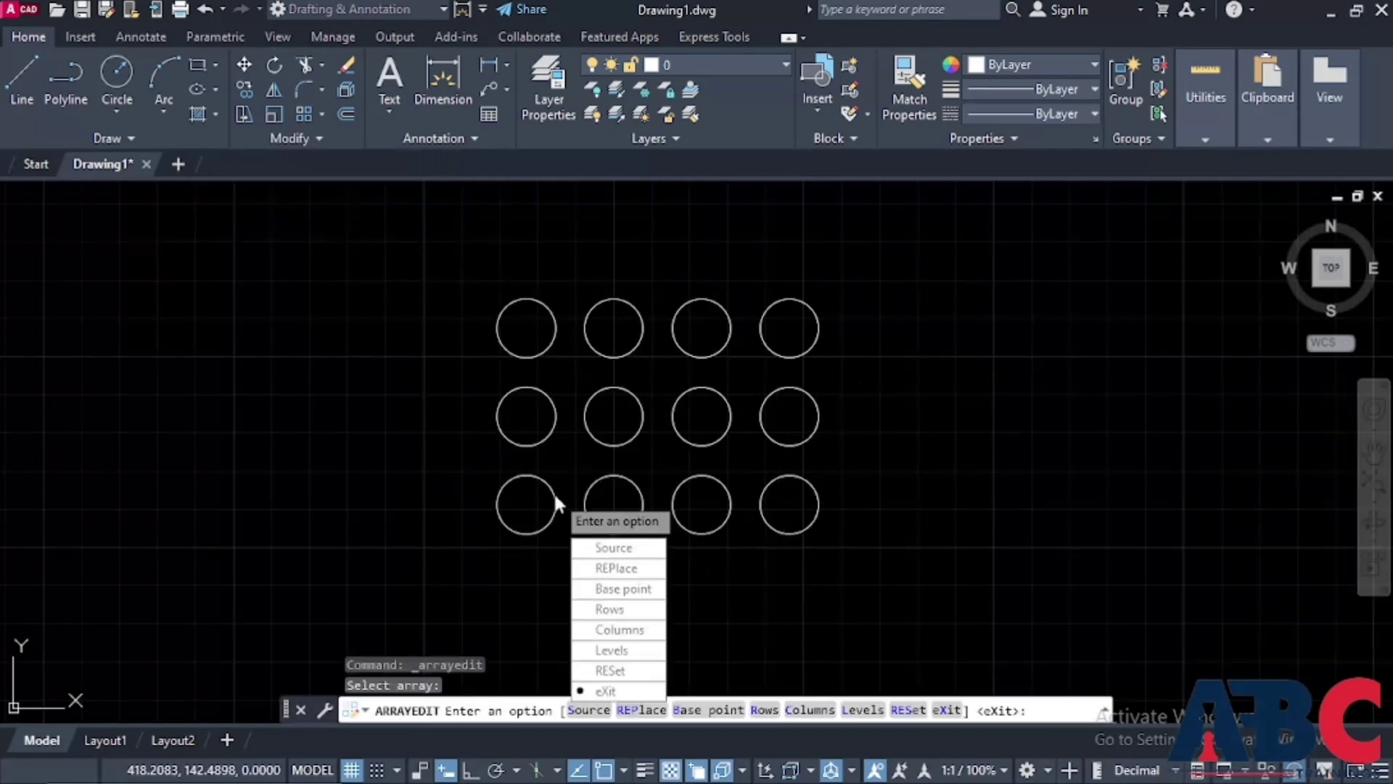
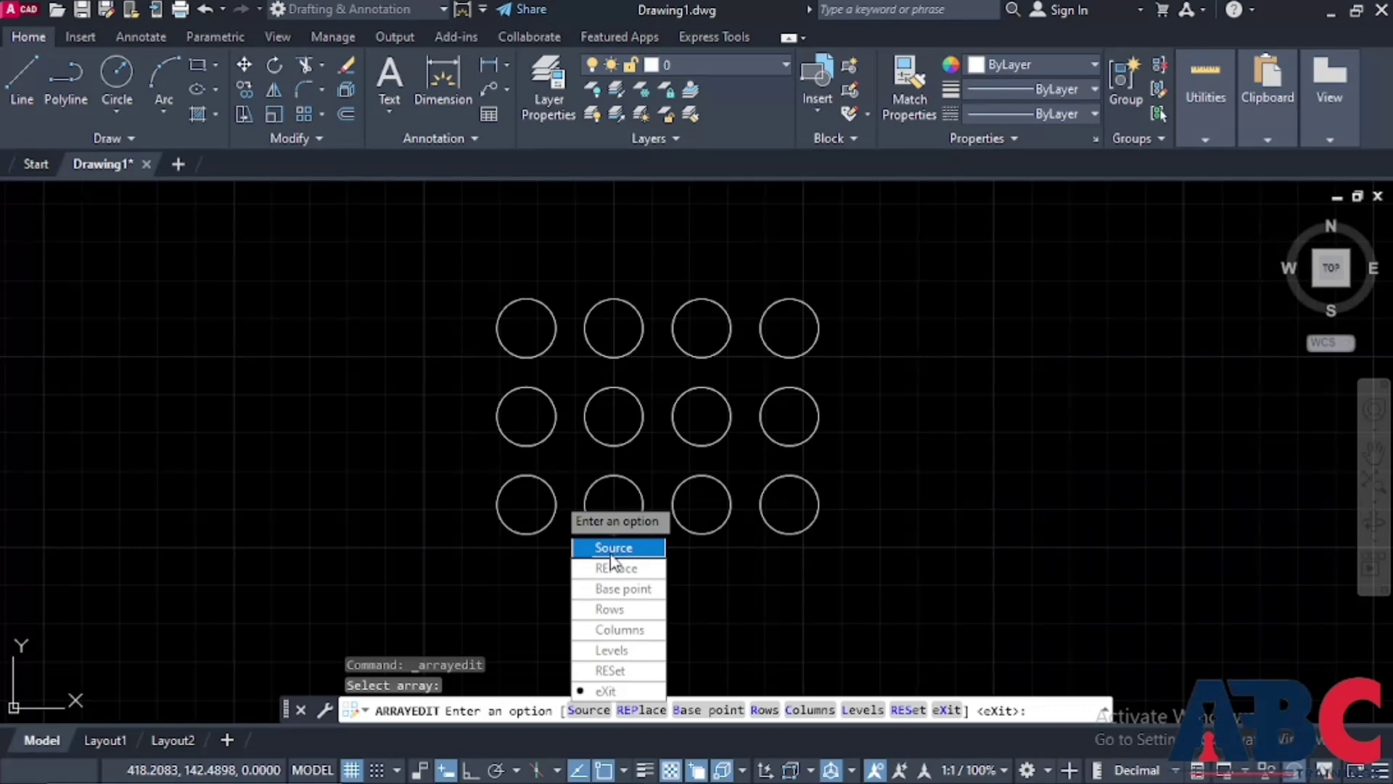
pyautogui.click(615, 552)
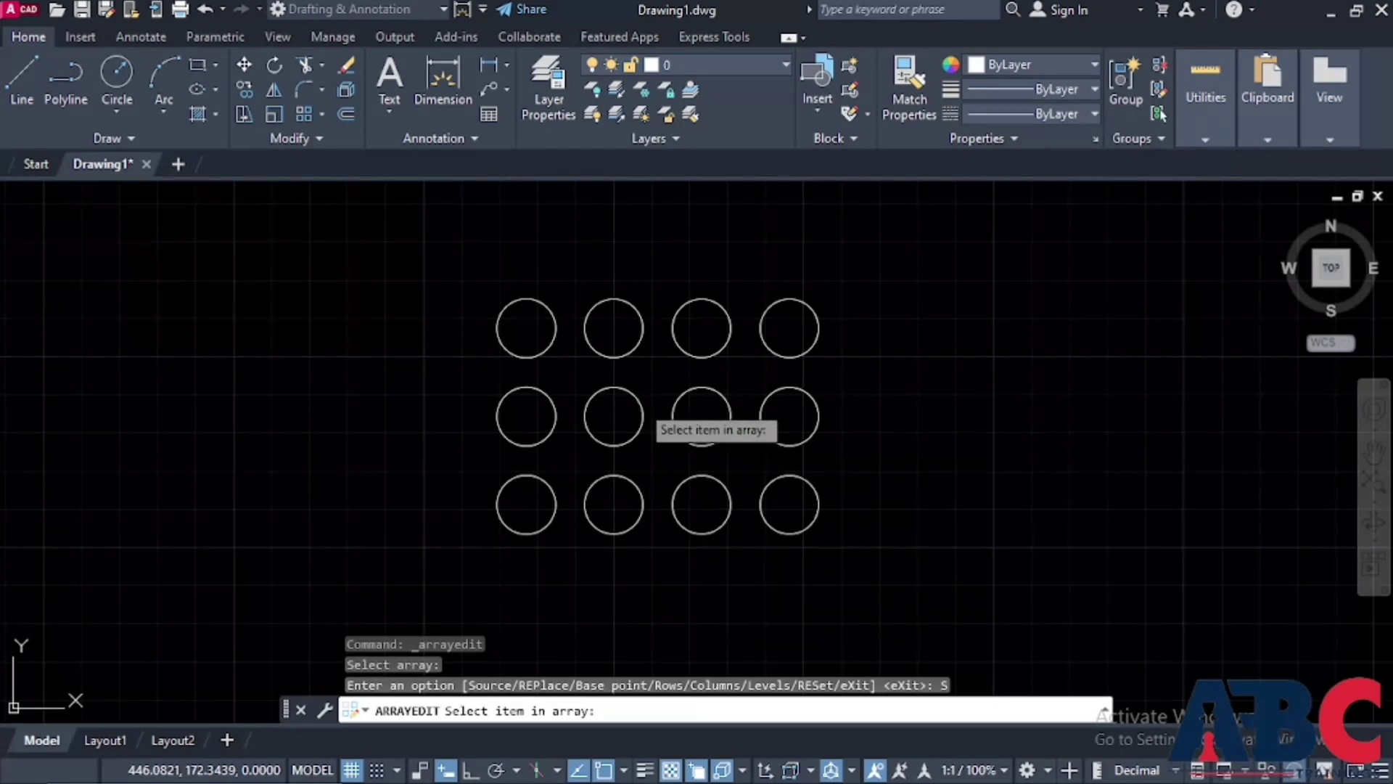
pyautogui.click(639, 402)
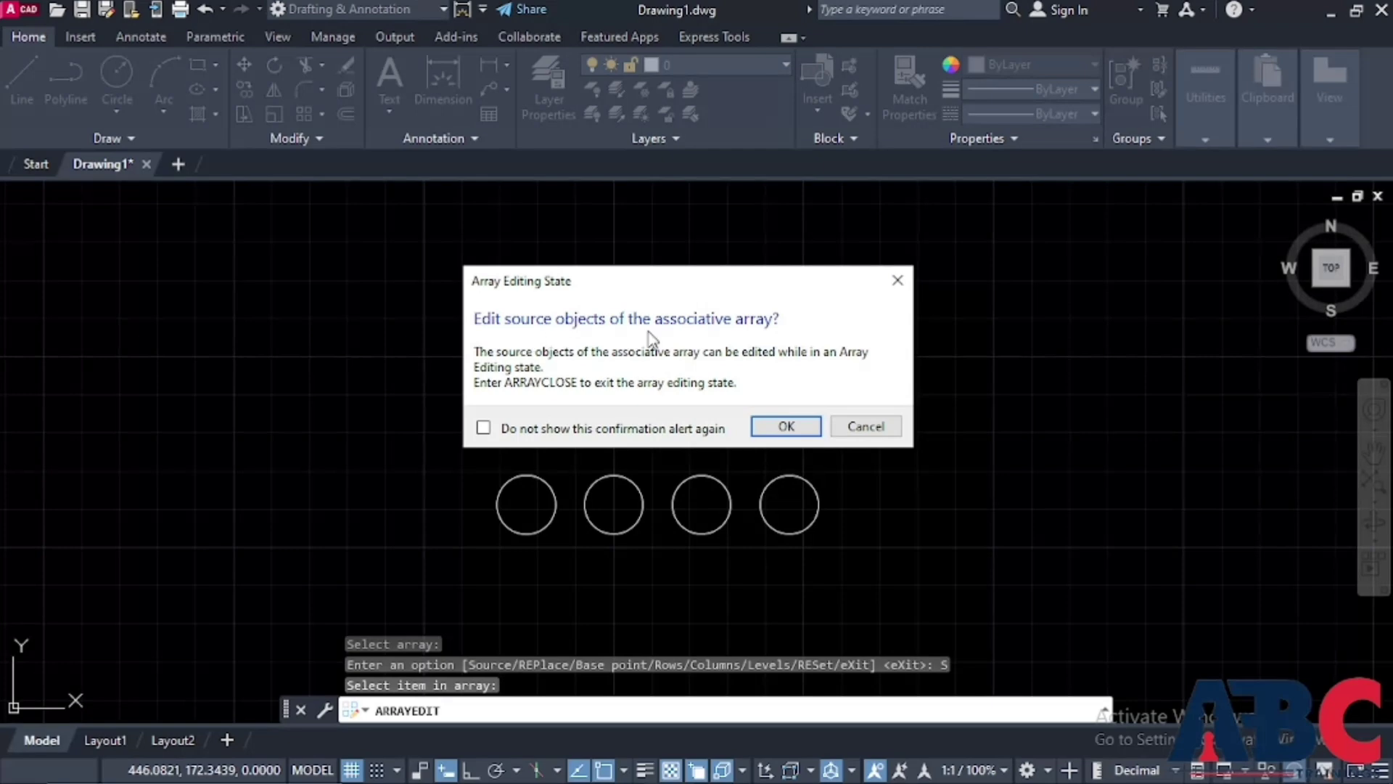
pyautogui.click(791, 426)
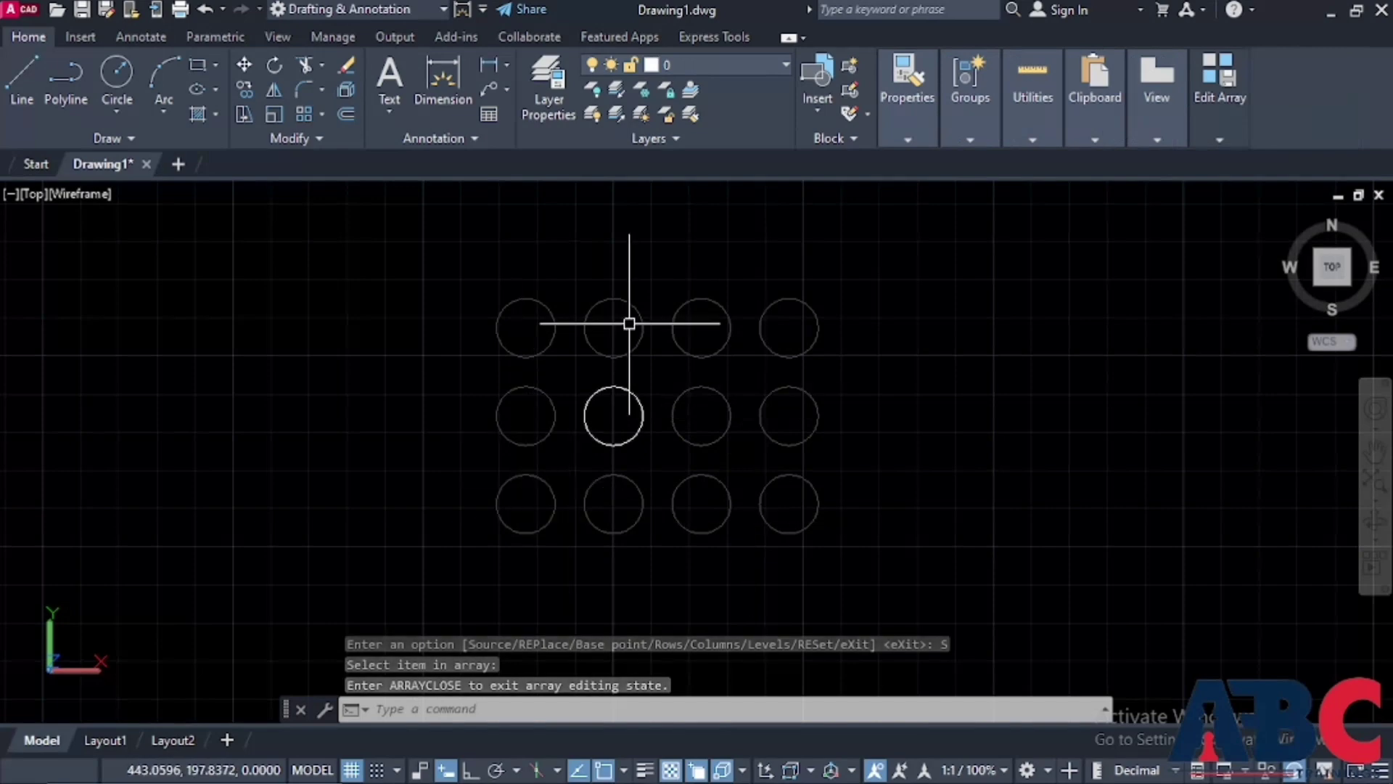
# Draw two connected lines inside the source circle, from its lower edge up to its upper edge and down to its lower-right edge
pyautogui.scroll(3, 613, 406)
pyautogui.scroll(2, 624, 380)
pyautogui.scroll(-3, 622, 384)
pyautogui.scroll(2, 622, 384)
pyautogui.scroll(-4, 639, 388)
pyautogui.scroll(3, 649, 407)
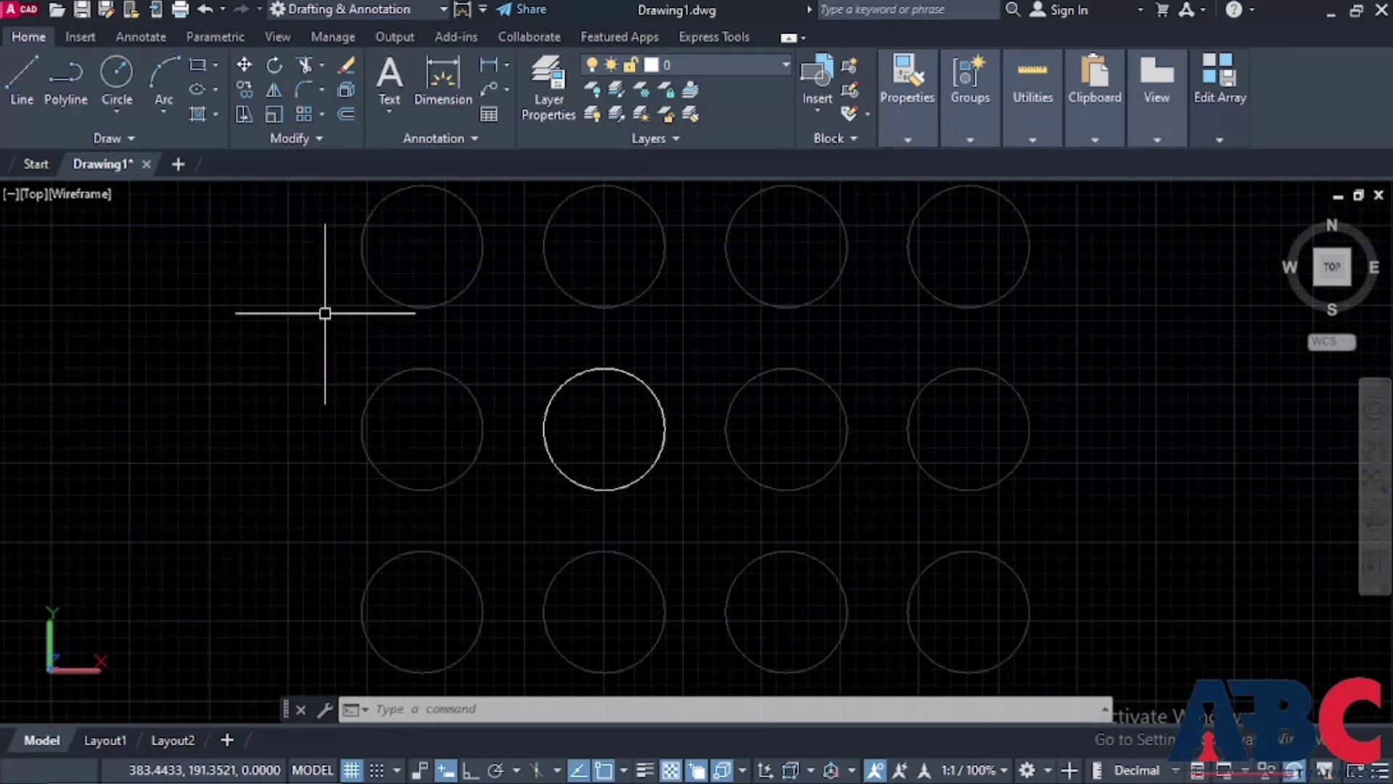
pyautogui.write('l')
pyautogui.press('Return')
pyautogui.click(585, 486)
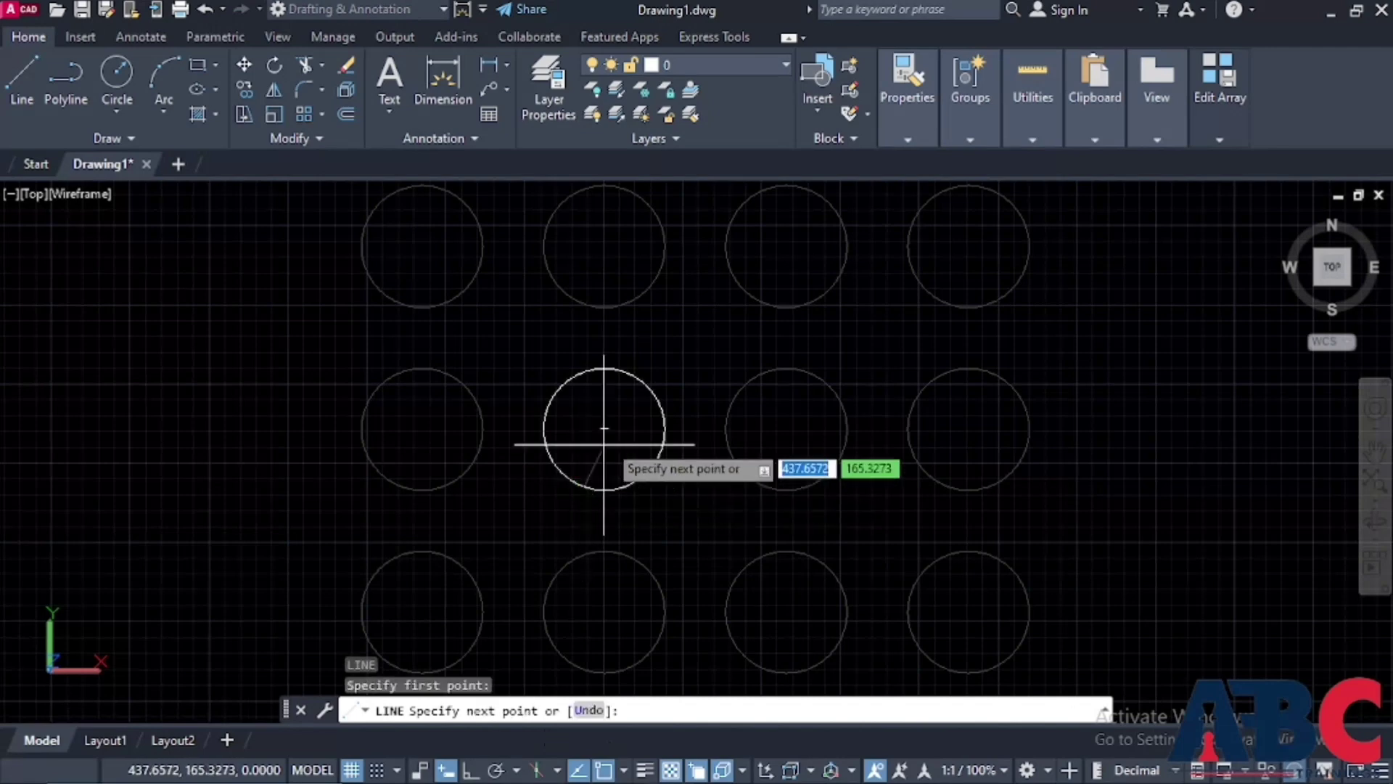
pyautogui.click(624, 371)
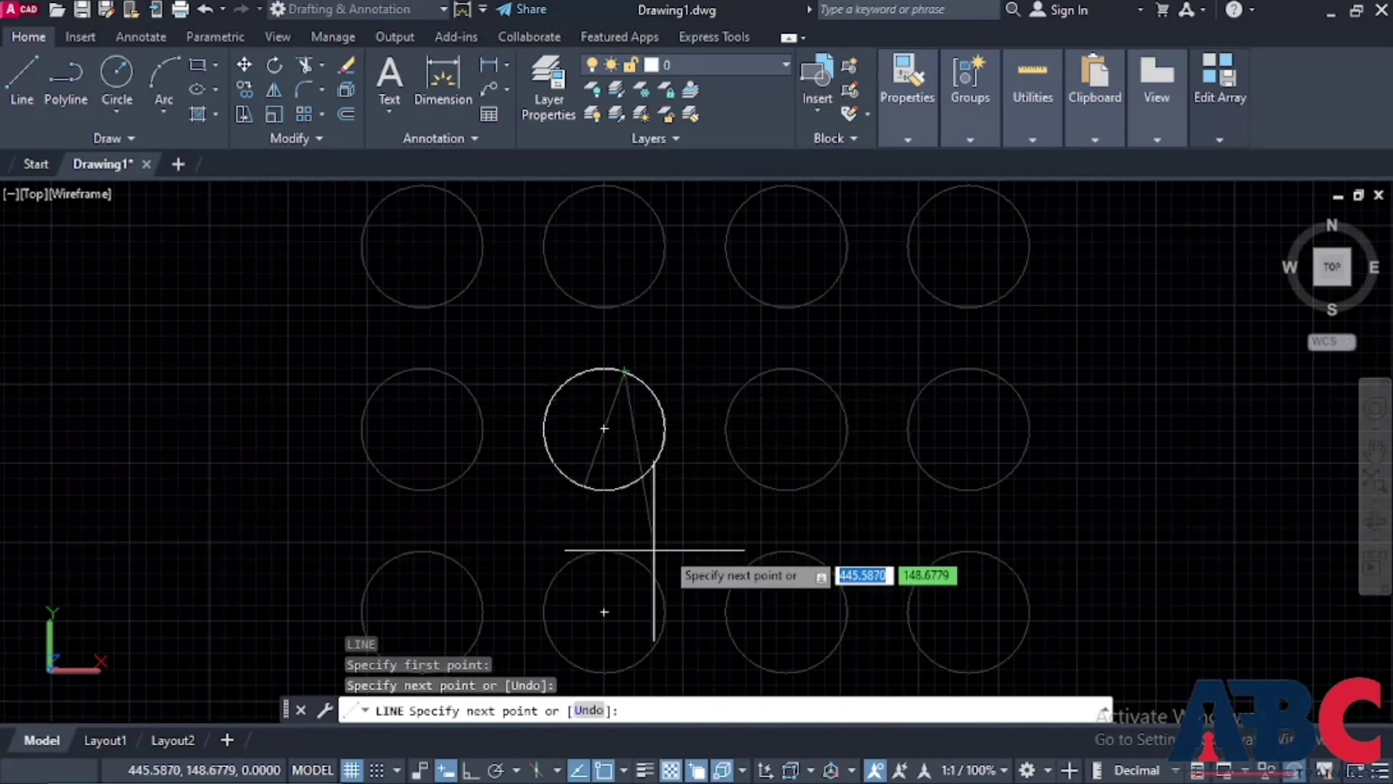
pyautogui.click(655, 462)
pyautogui.press('Escape')
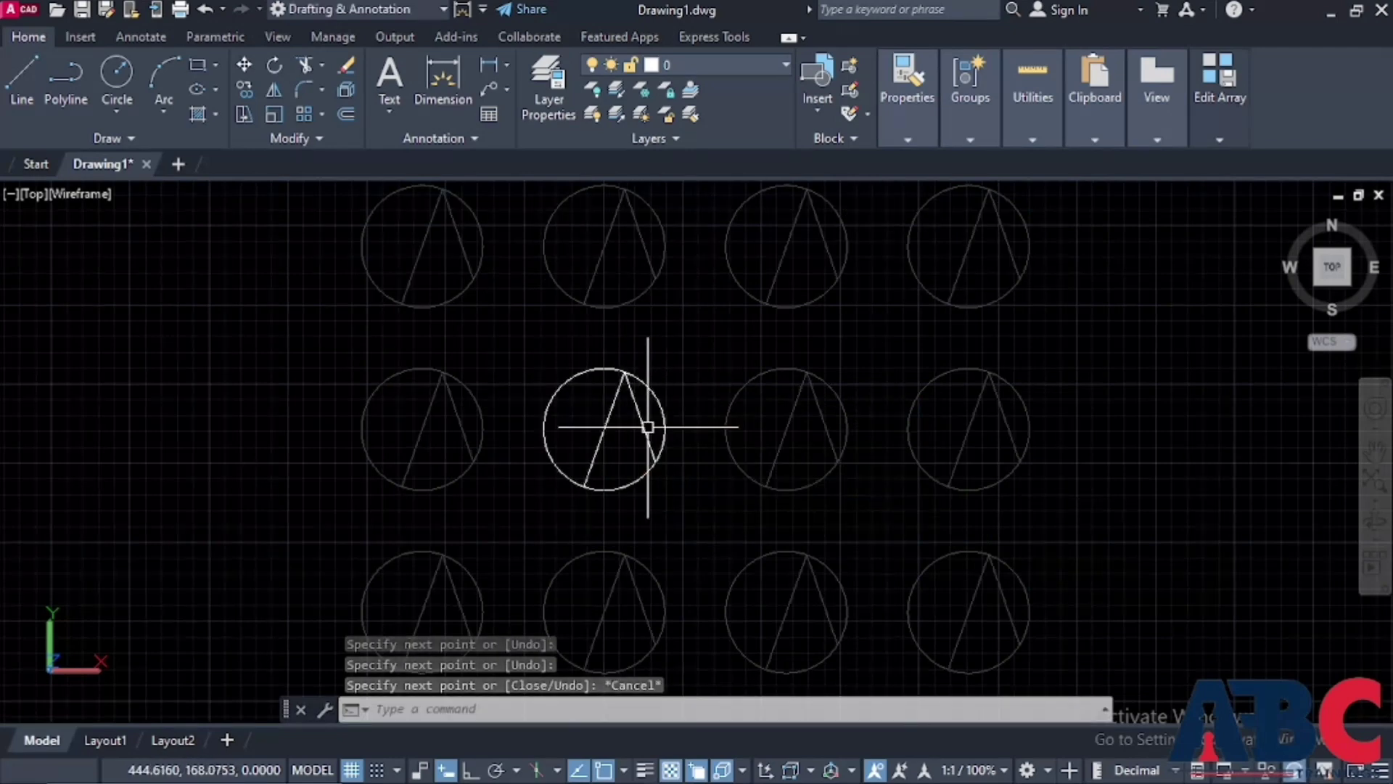
# Draw two more connected lines in the source circle, from the lower-right endpoint to the upper-left edge and down to the first line's lower end
pyautogui.write('L')
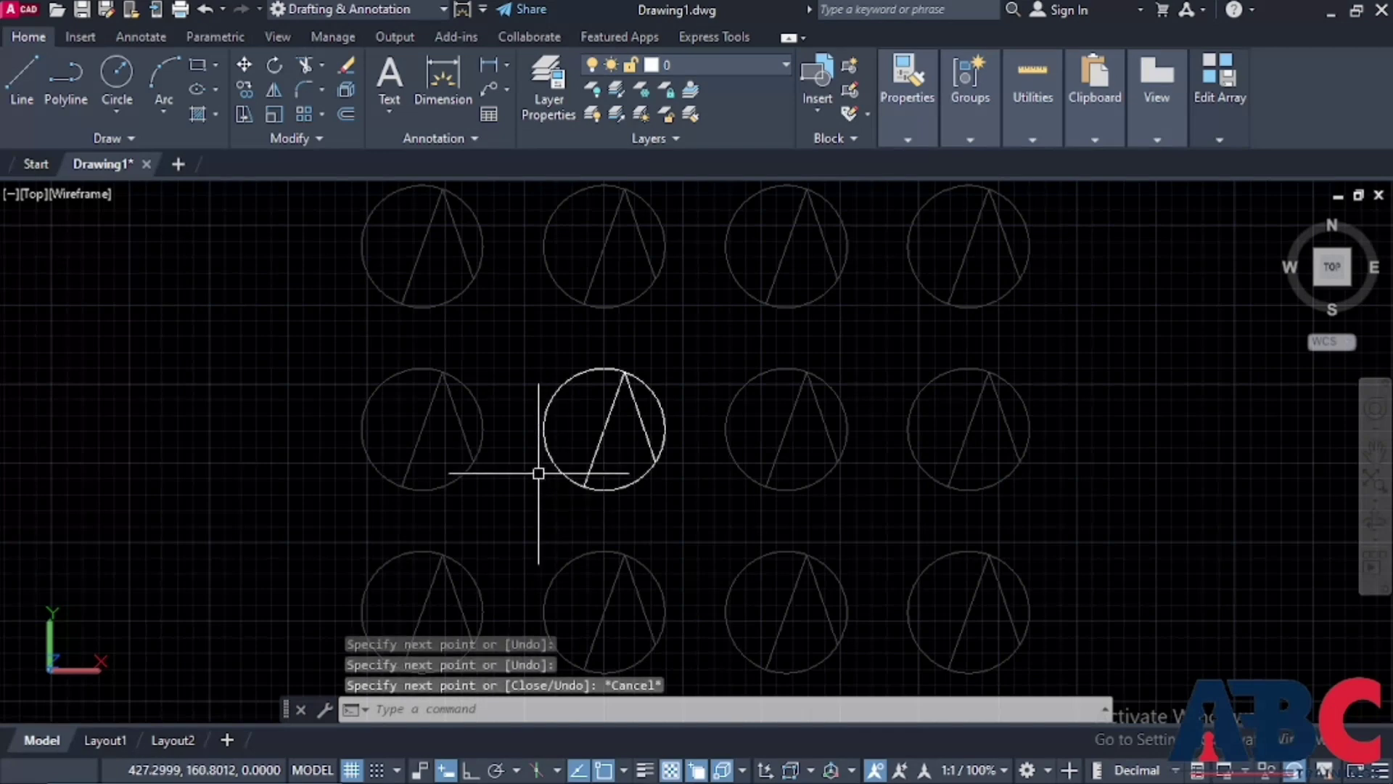
pyautogui.press('Return')
pyautogui.click(655, 459)
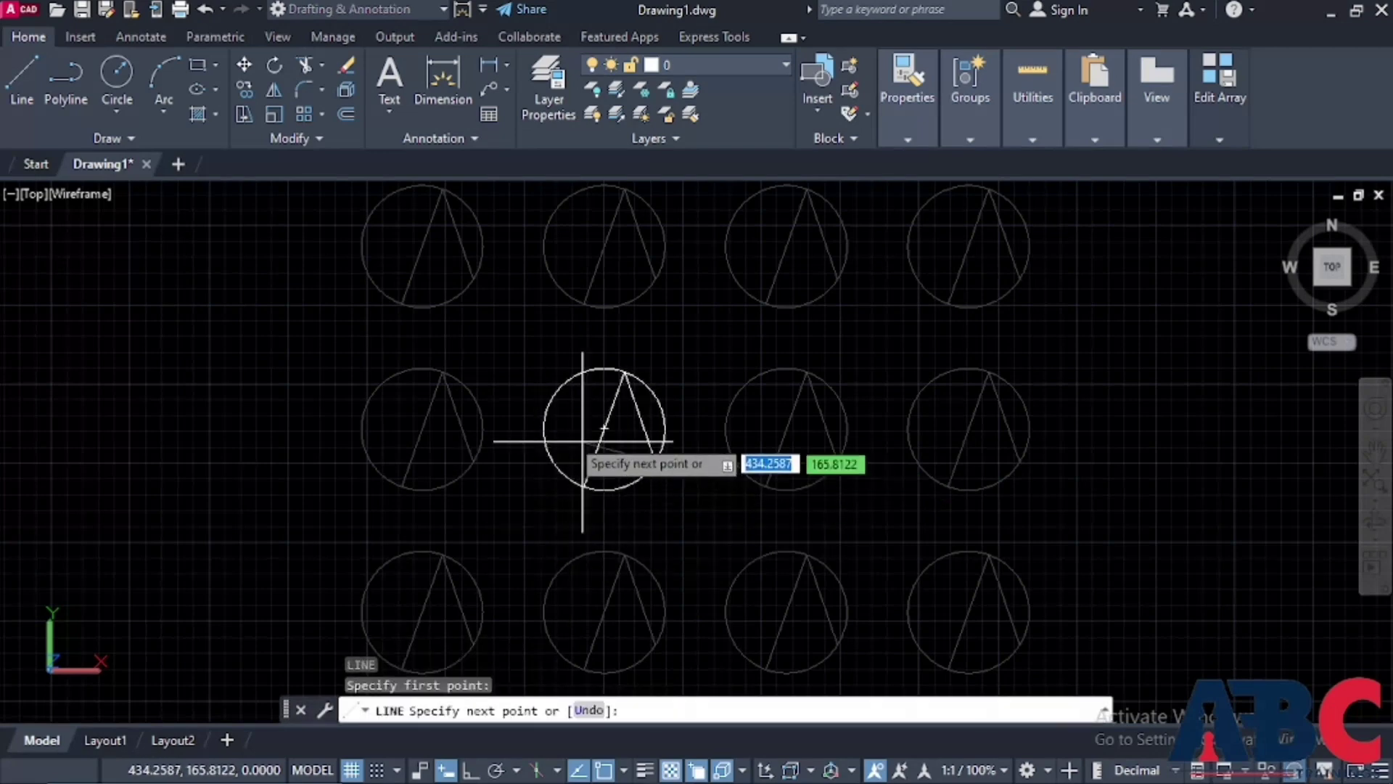
pyautogui.click(553, 398)
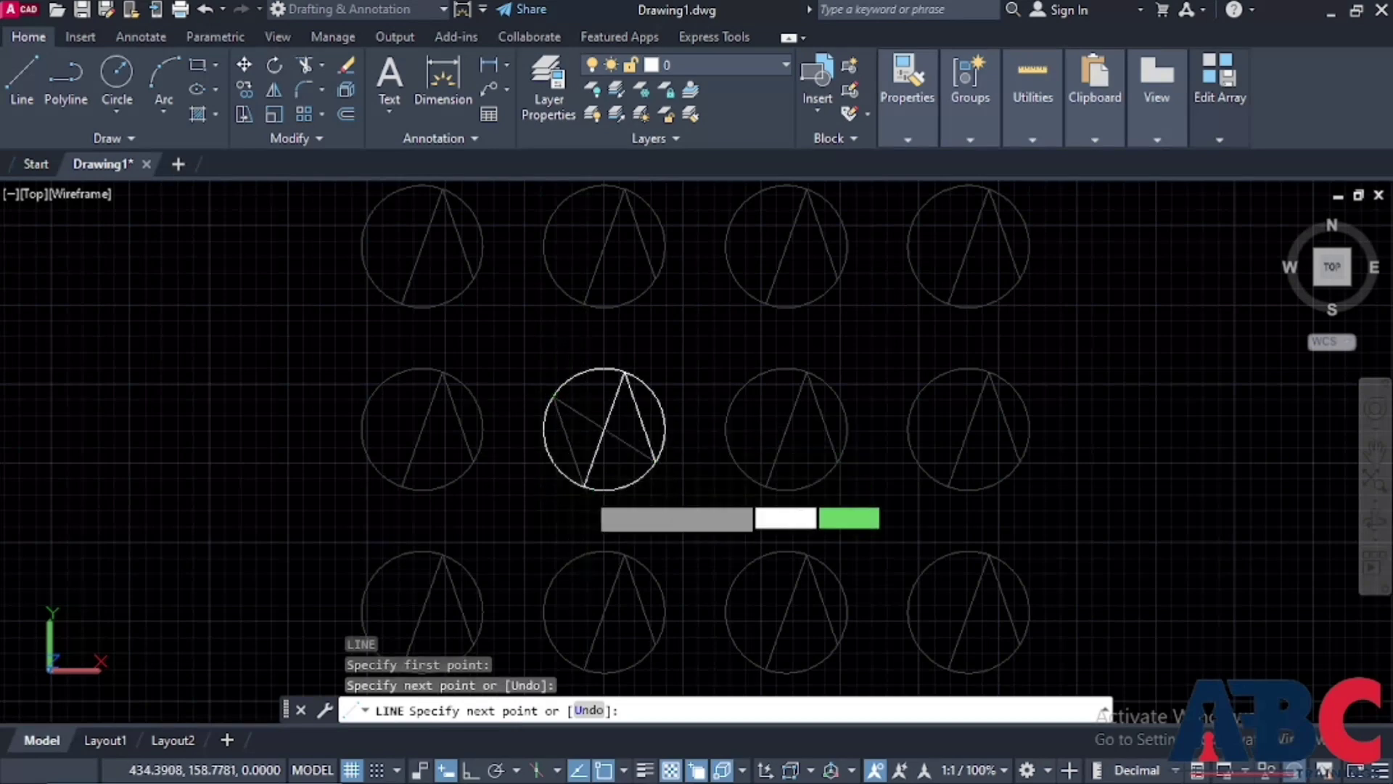
pyautogui.click(584, 486)
pyautogui.press('Escape')
pyautogui.scroll(-2, 639, 292)
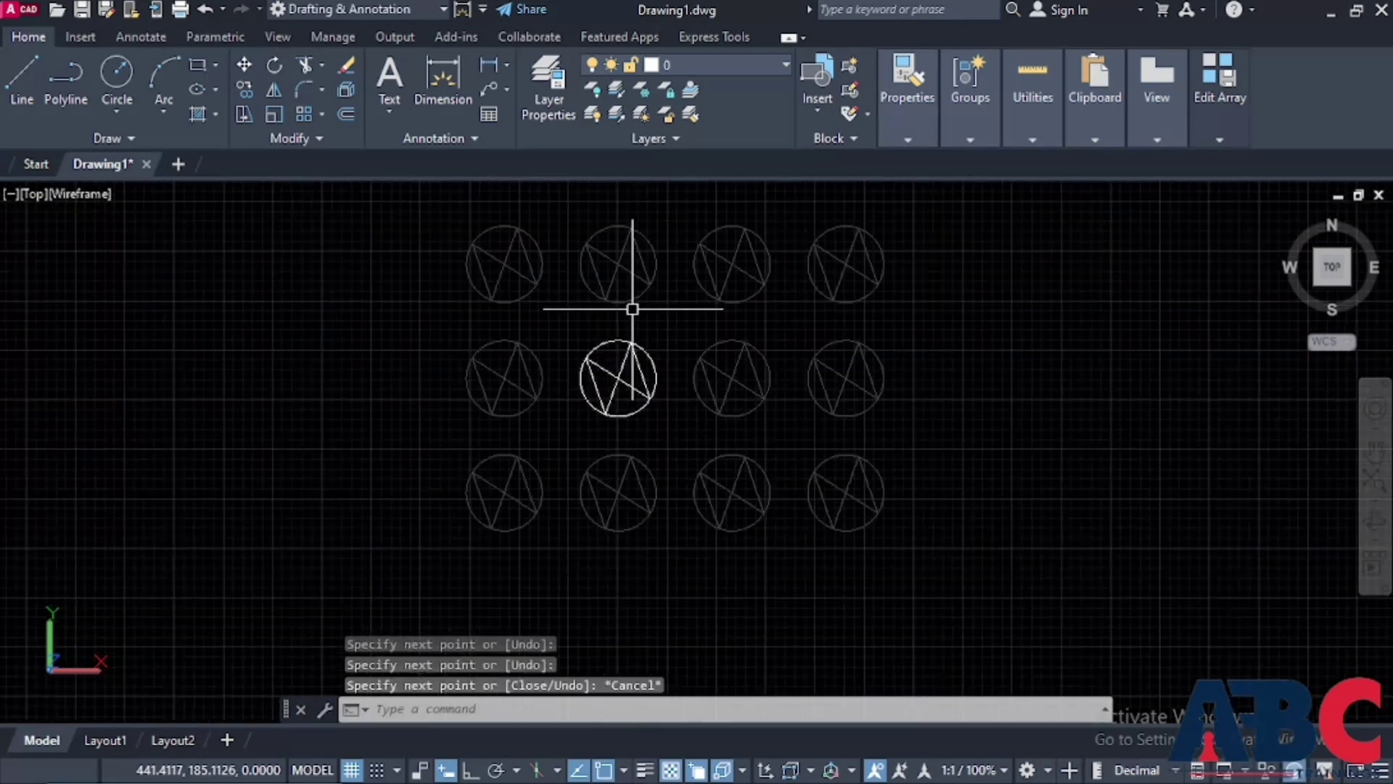
pyautogui.scroll(1, 631, 305)
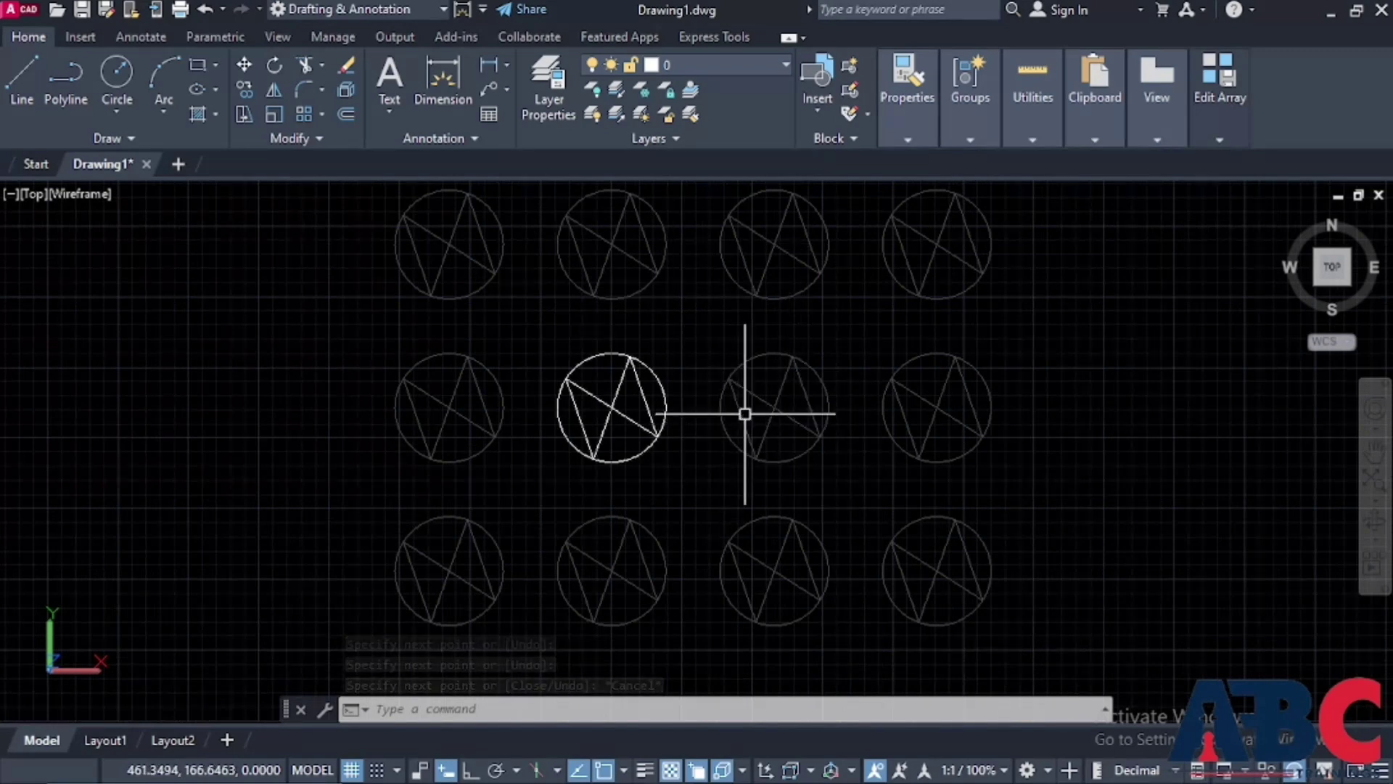
pyautogui.scroll(-3, 816, 456)
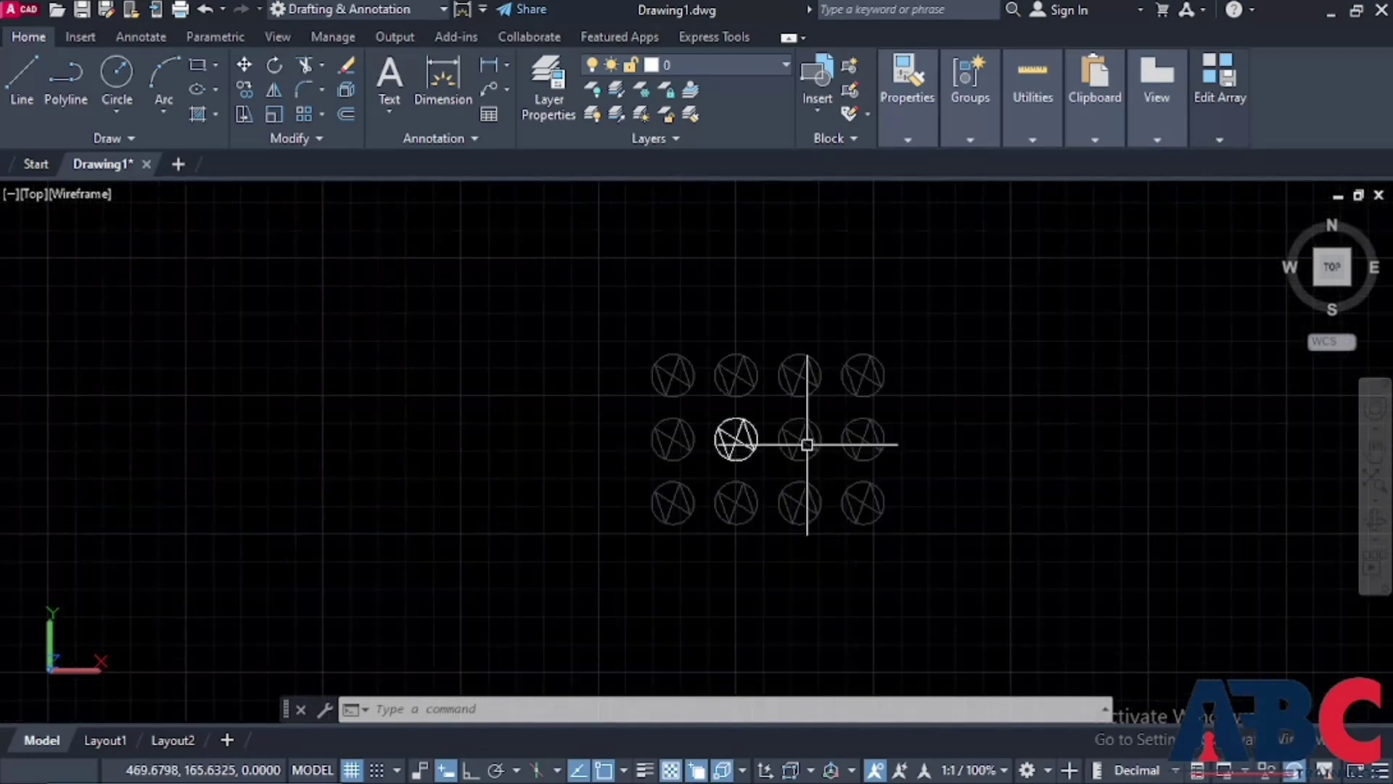
# Undo the source edits and the rectangular array, back to the single circle
pyautogui.press('Escape')
pyautogui.scroll(2, 791, 472)
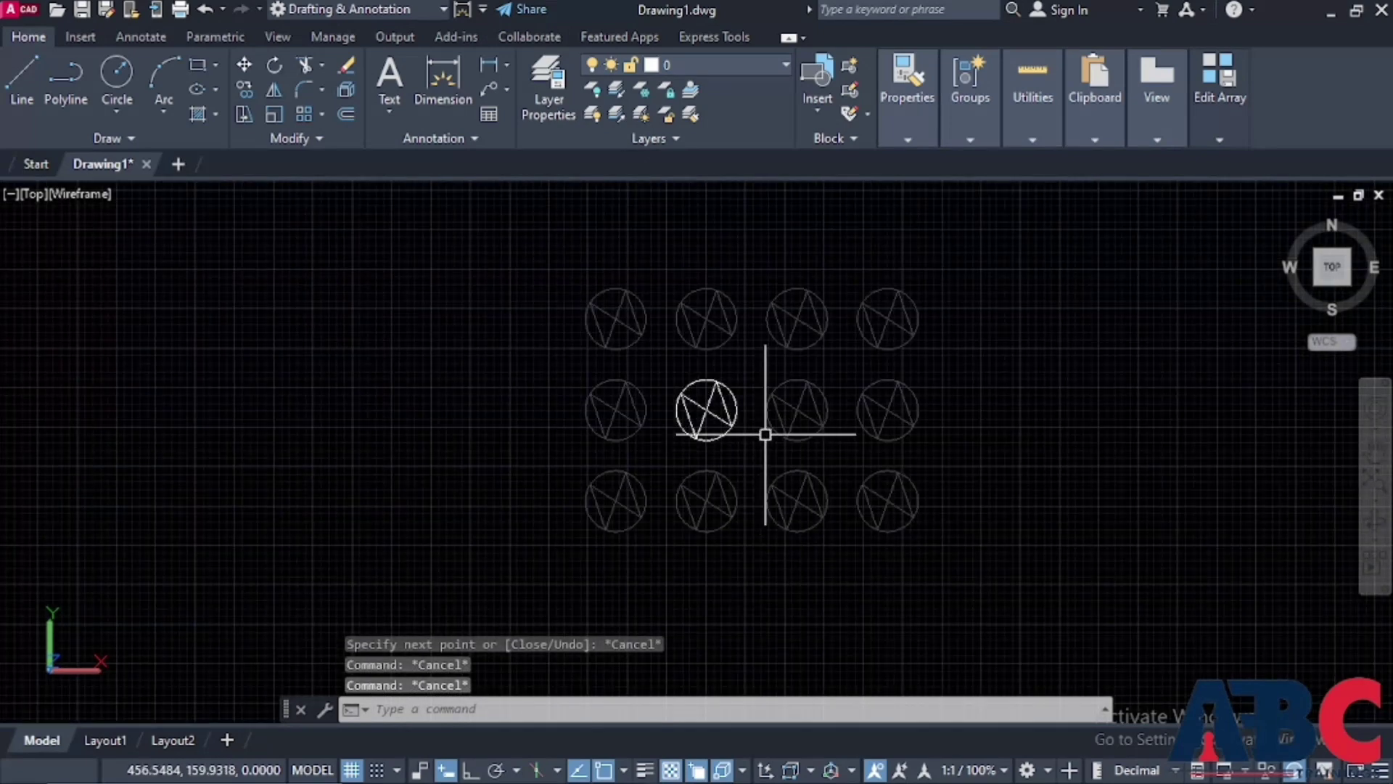
pyautogui.press('Escape')
pyautogui.hotkey('ctrl', 'z')
pyautogui.hotkey('ctrl', 'z')
pyautogui.hotkey('ctrl', 'z')
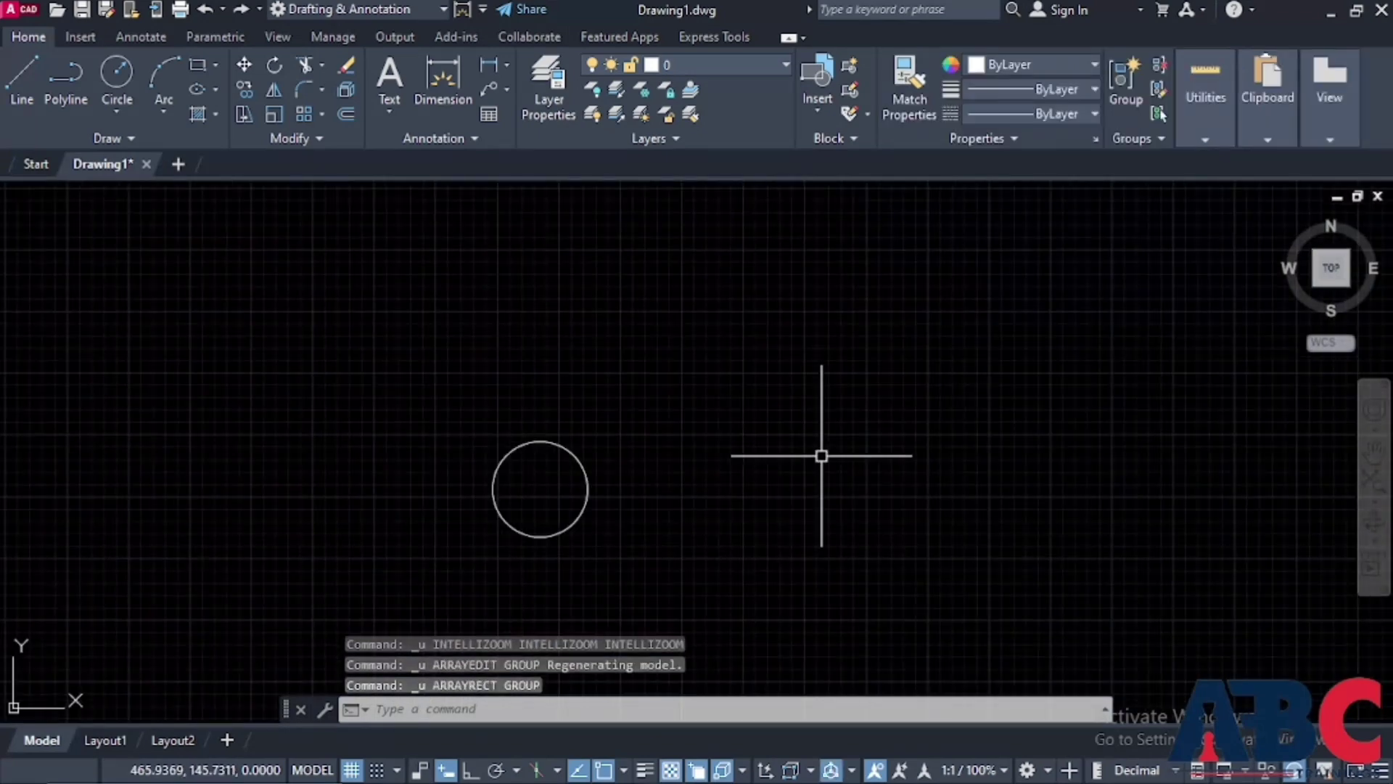
# Array the single circle again as an associative rectangular array with 4 columns and 3 rows
pyautogui.scroll(-2, 599, 440)
pyautogui.scroll(2, 597, 443)
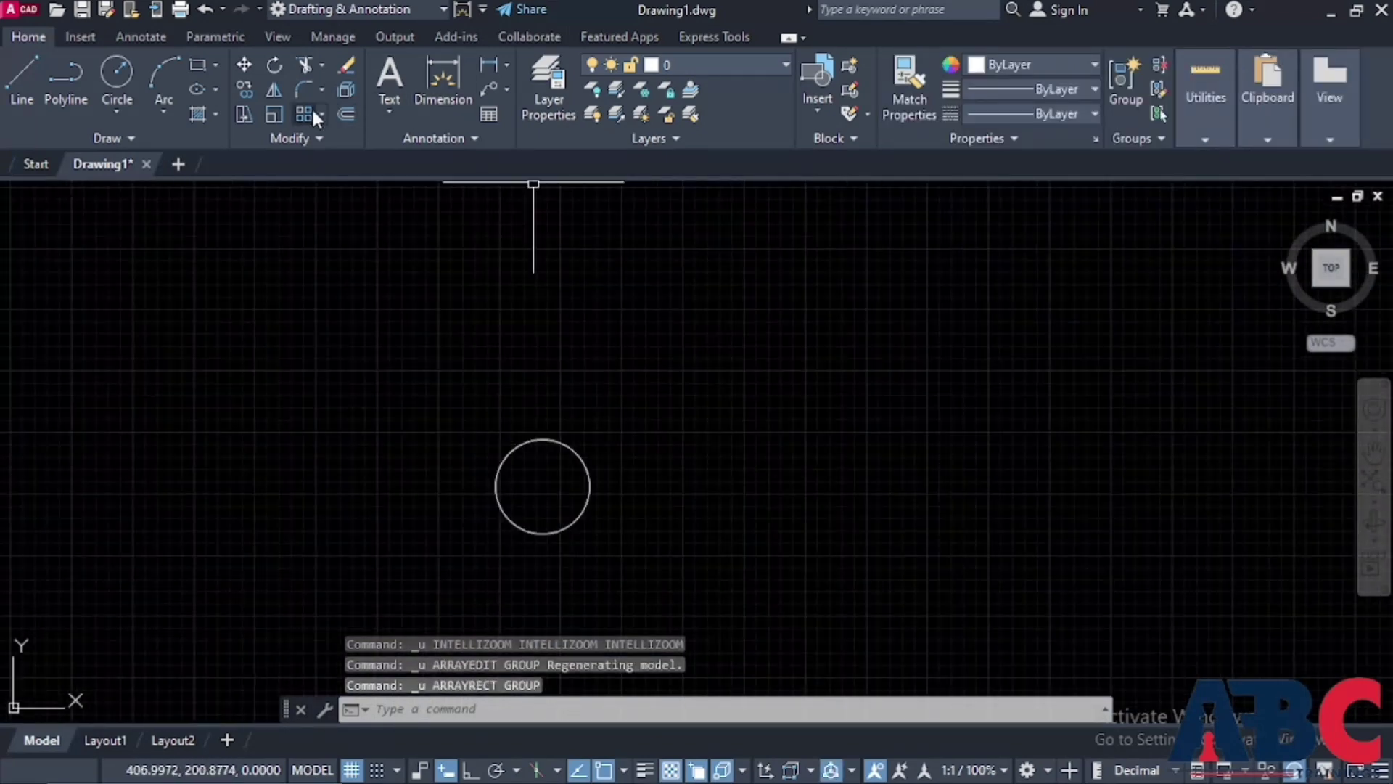
pyautogui.click(305, 114)
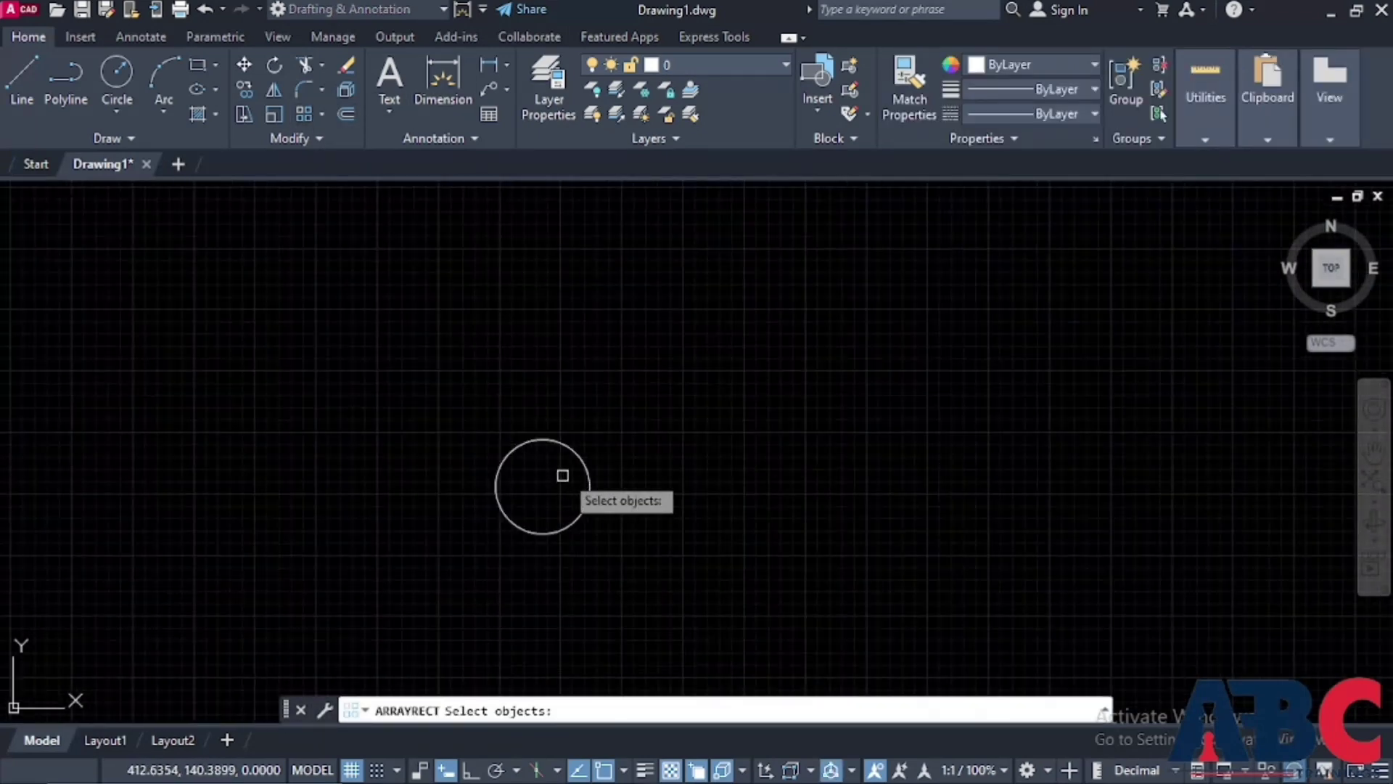
pyautogui.click(569, 450)
pyautogui.press('Return')
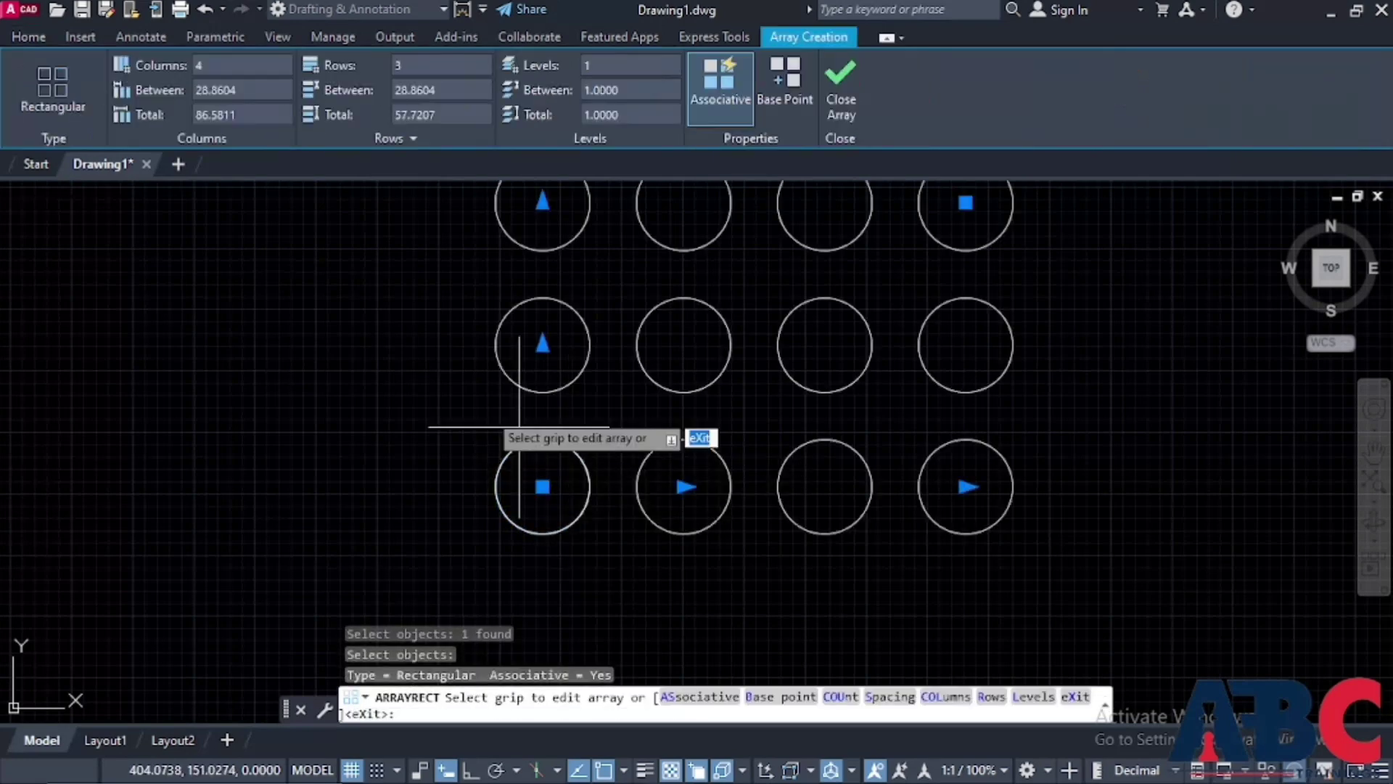
pyautogui.scroll(-4, 555, 468)
pyautogui.click(839, 95)
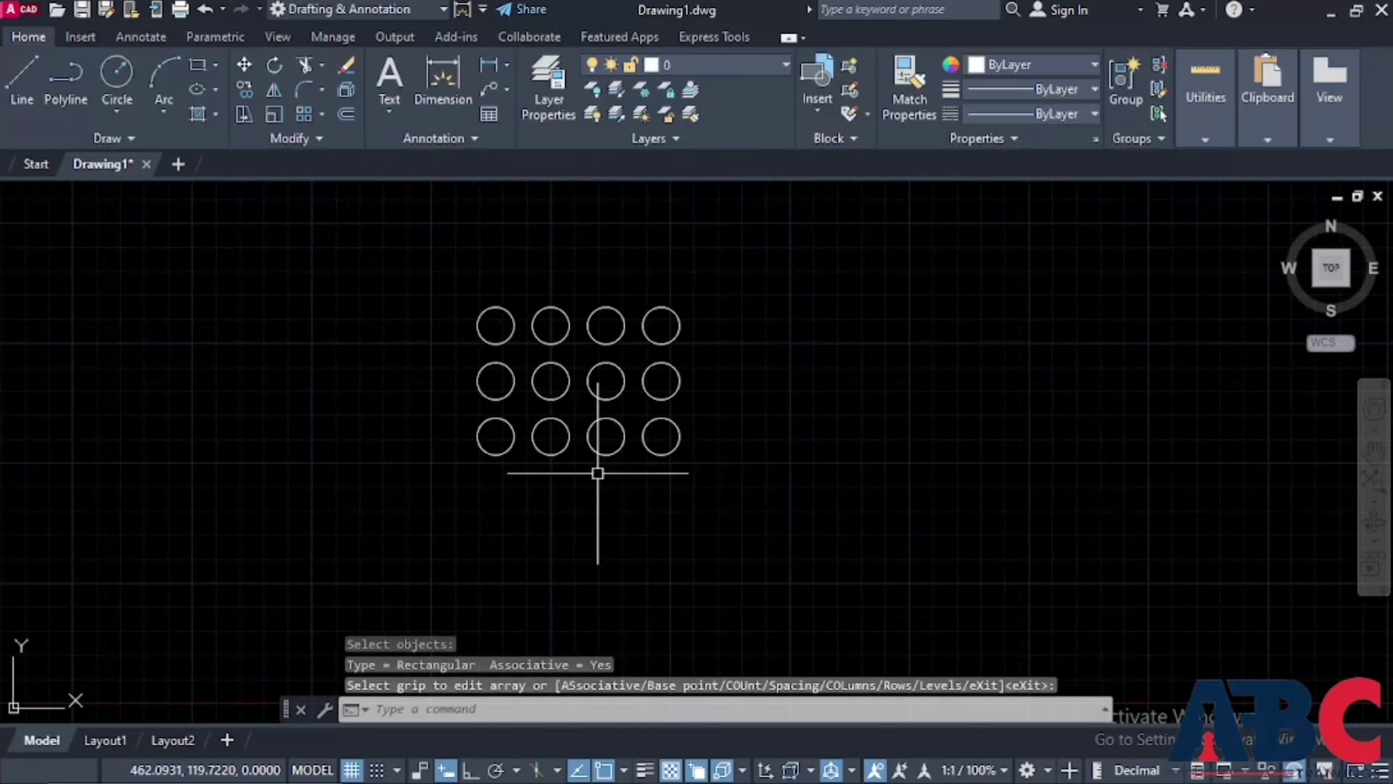
pyautogui.click(333, 144)
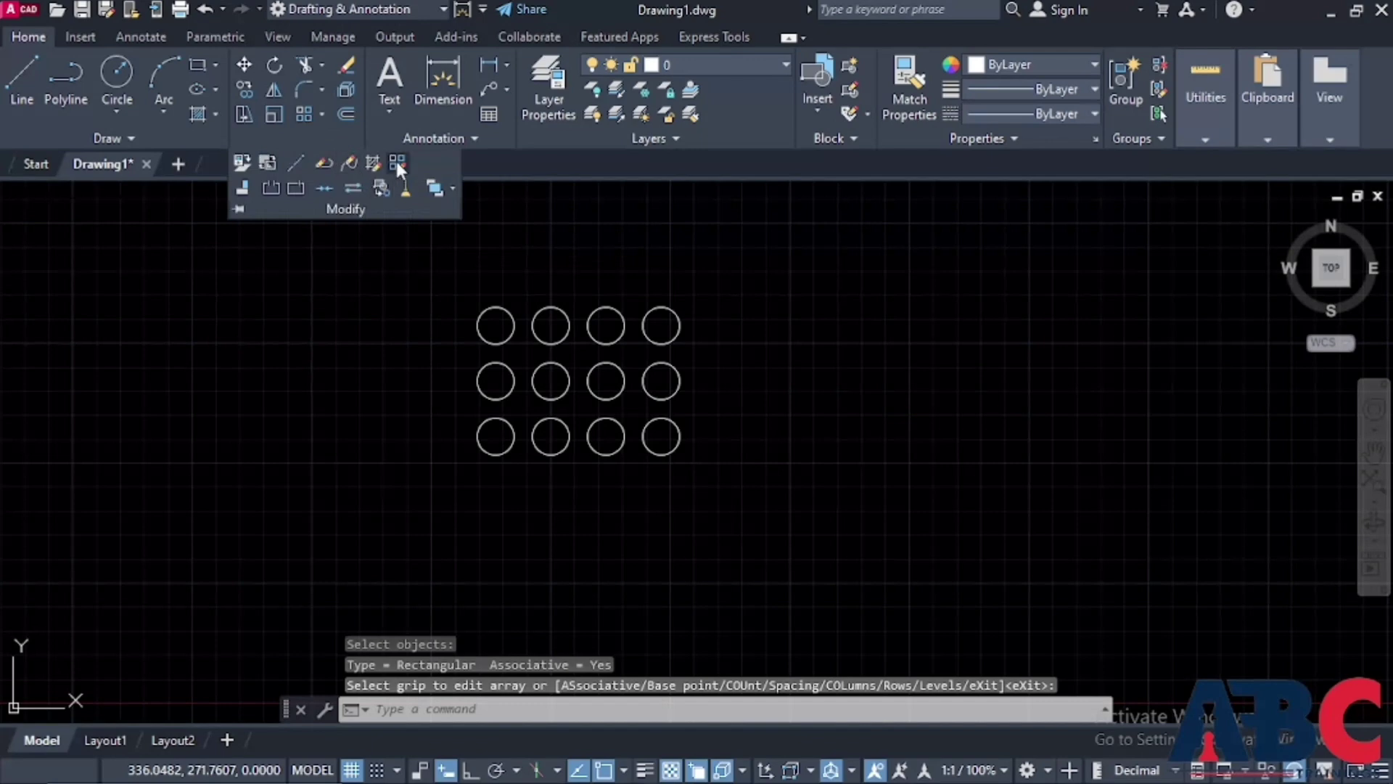
pyautogui.click(396, 161)
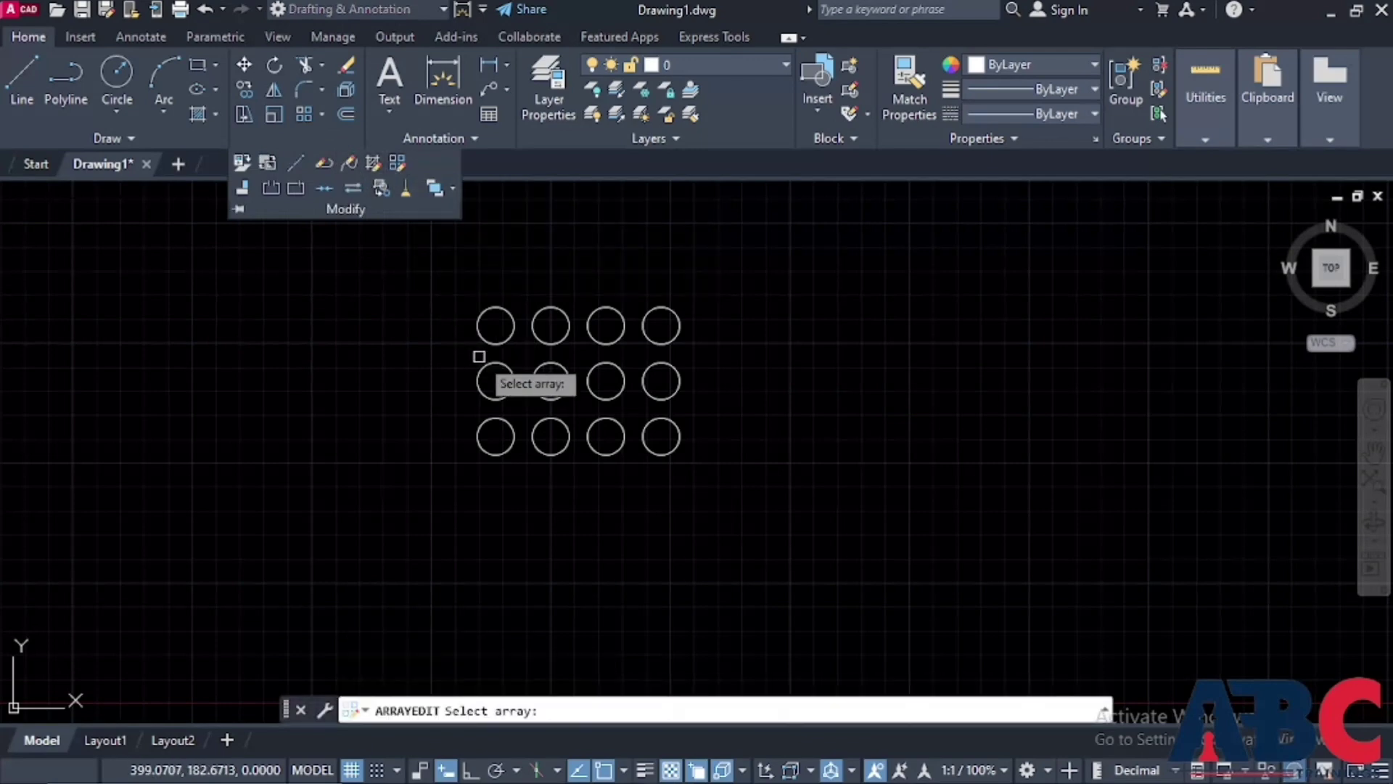
pyautogui.click(510, 377)
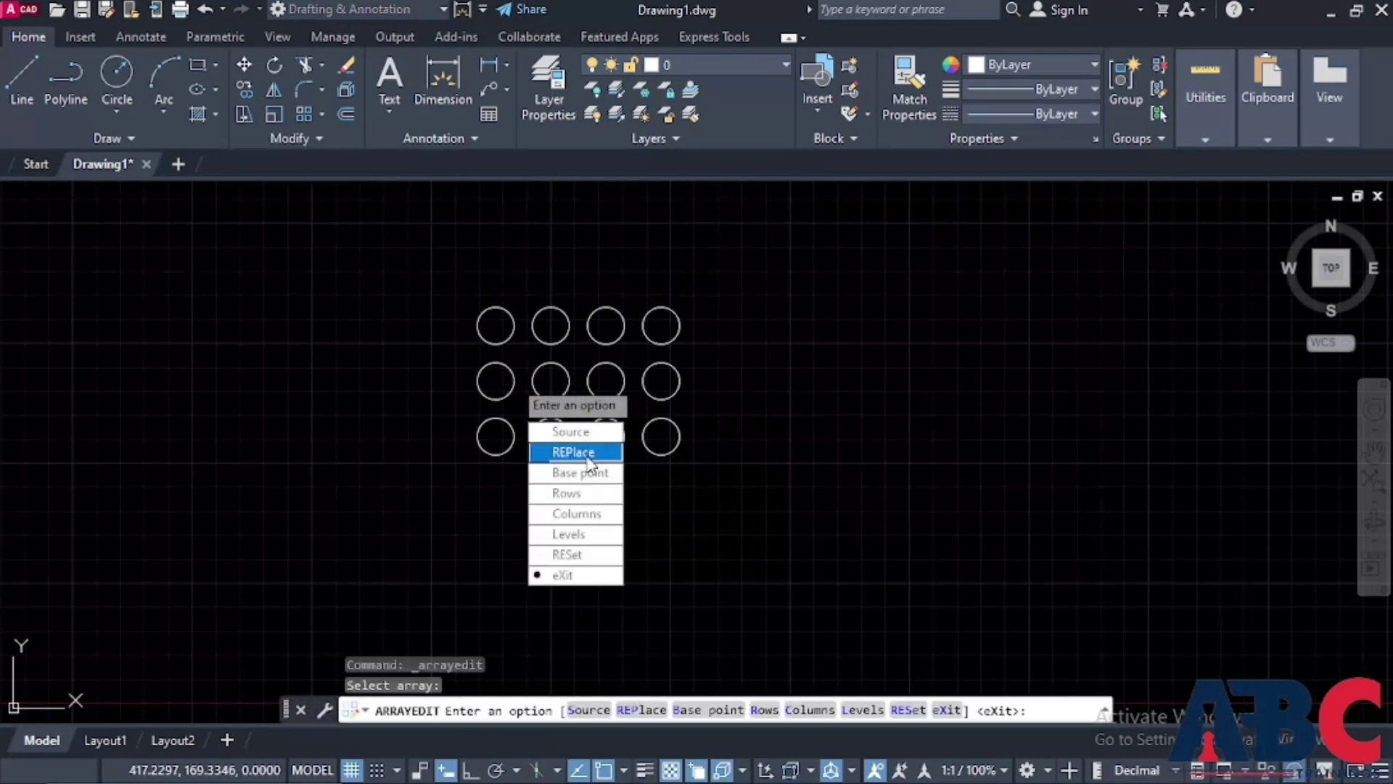
pyautogui.press('Escape')
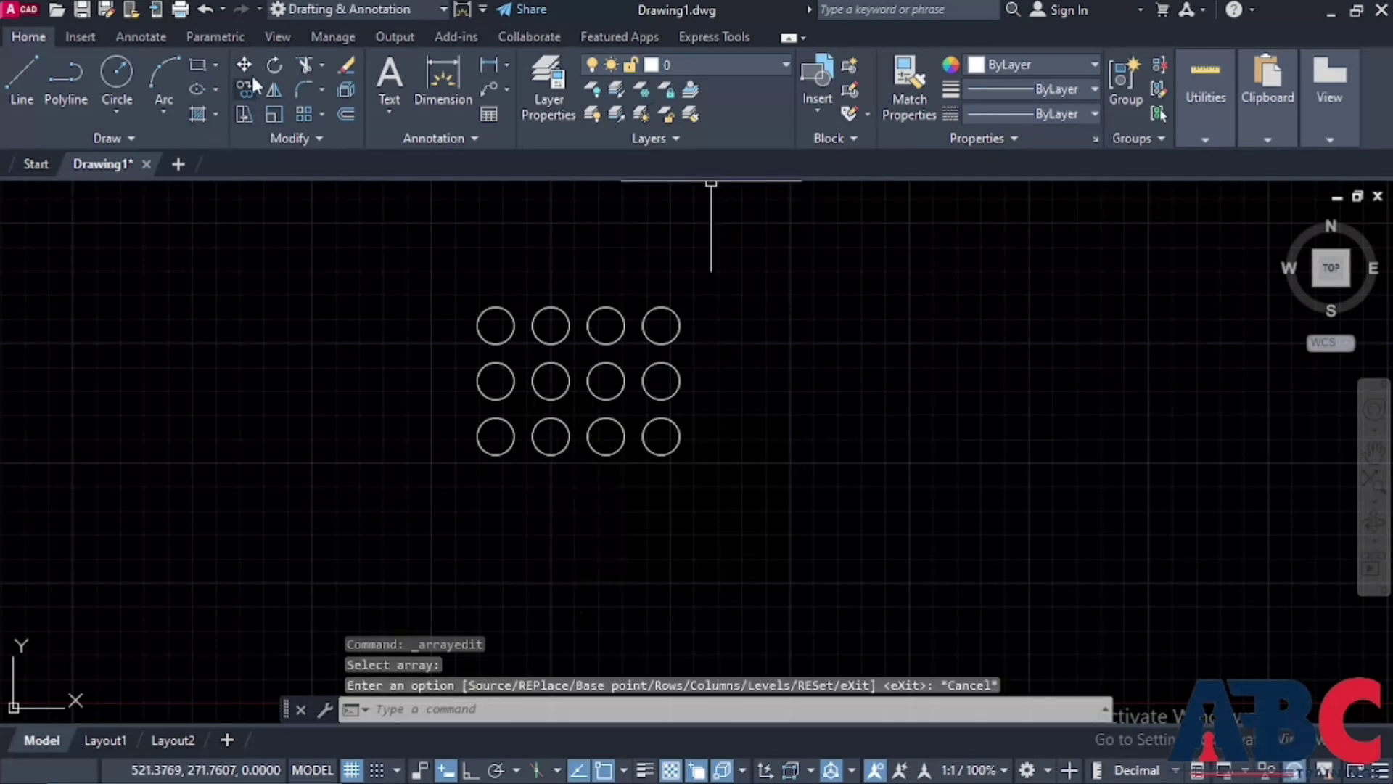
# Draw a small horizontal rectangle to the left of the circle array, level with its bottom row
pyautogui.click(194, 66)
pyautogui.scroll(2, 404, 434)
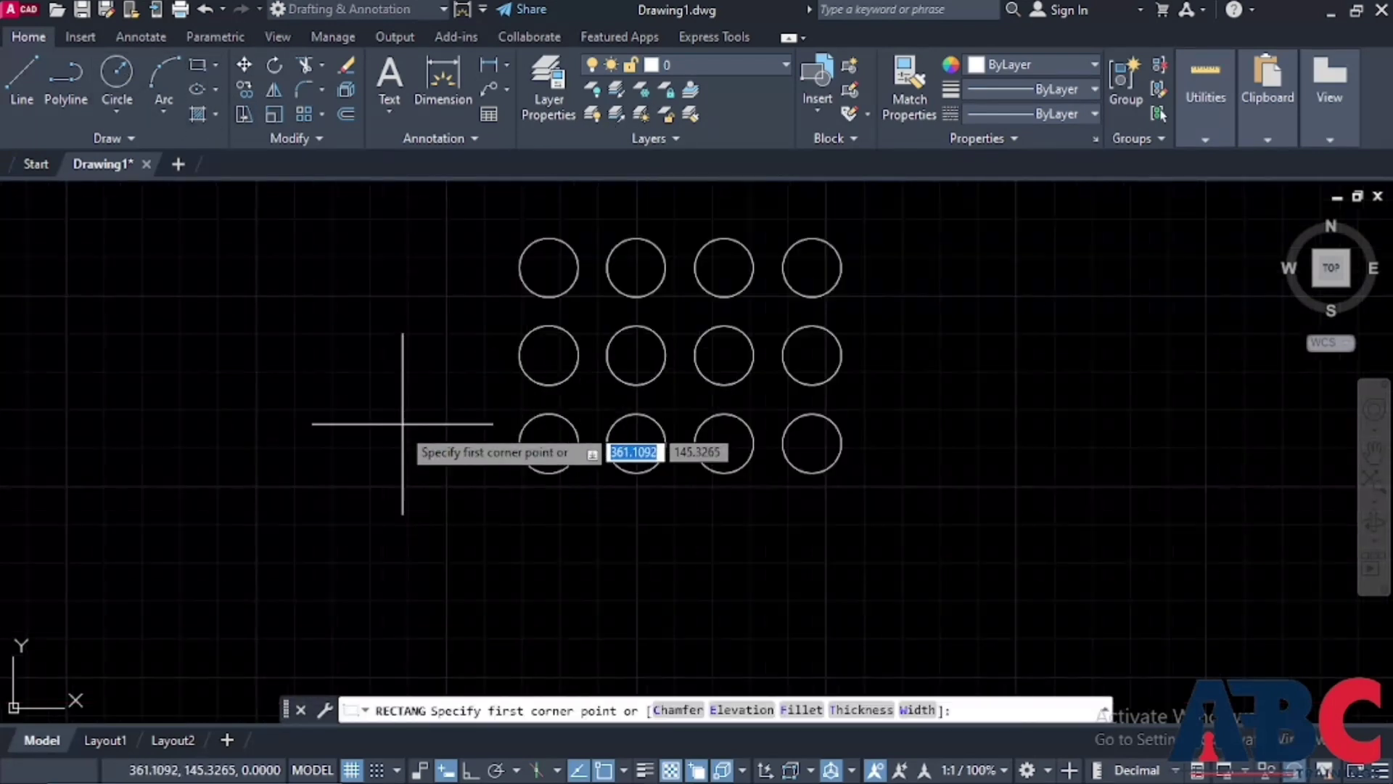
pyautogui.click(347, 409)
pyautogui.click(389, 430)
pyautogui.press('Escape')
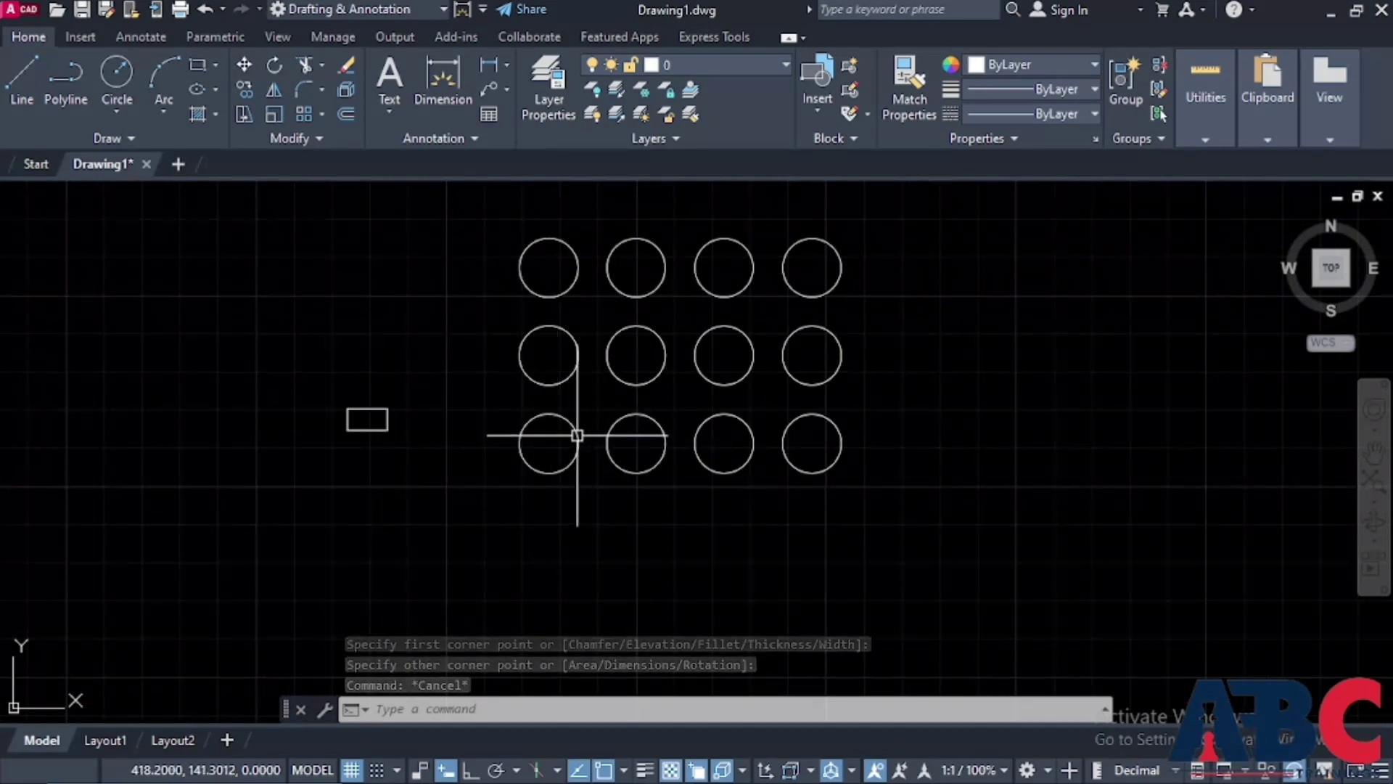
# Start Edit Array's Replace option on the circle array with the small rectangle as replacement and the lower-left circle's center as base point
pyautogui.click(332, 136)
pyautogui.click(397, 160)
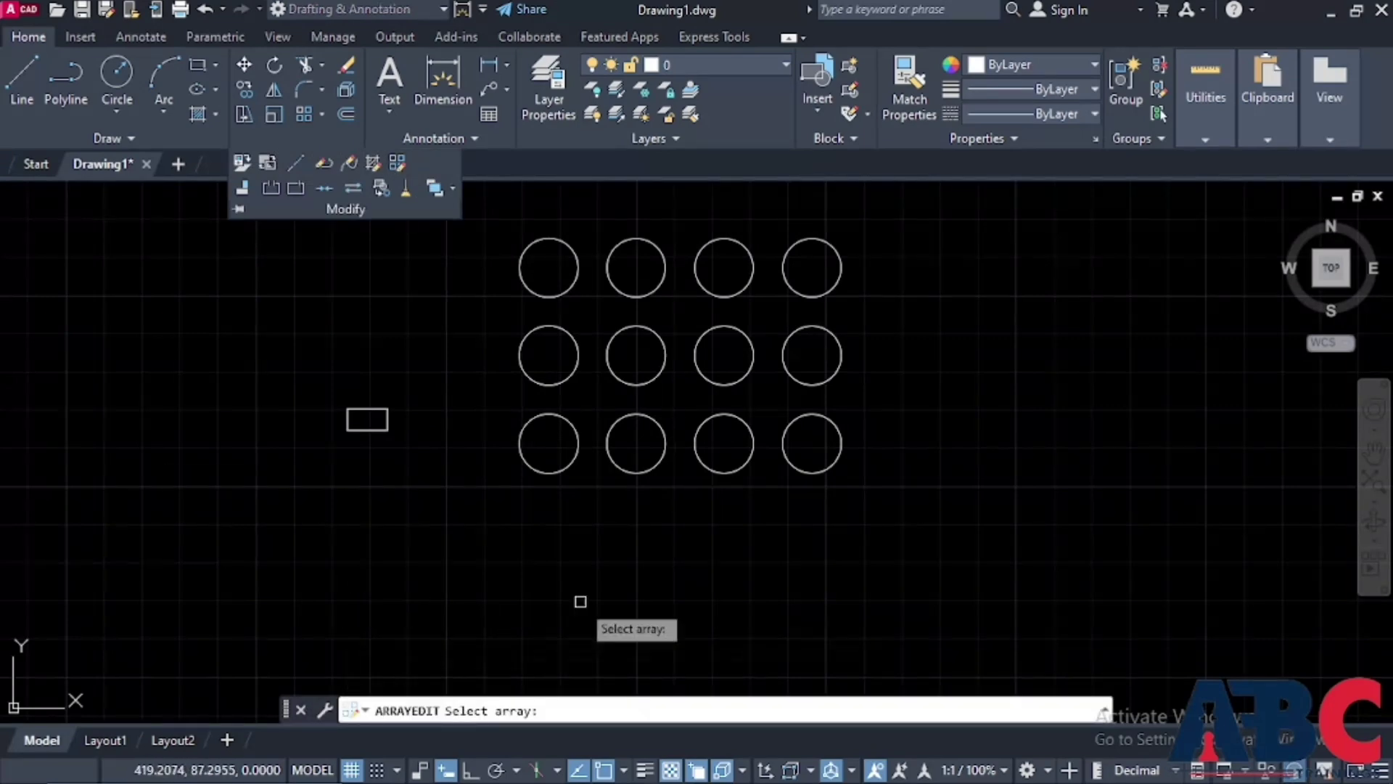
pyautogui.click(568, 427)
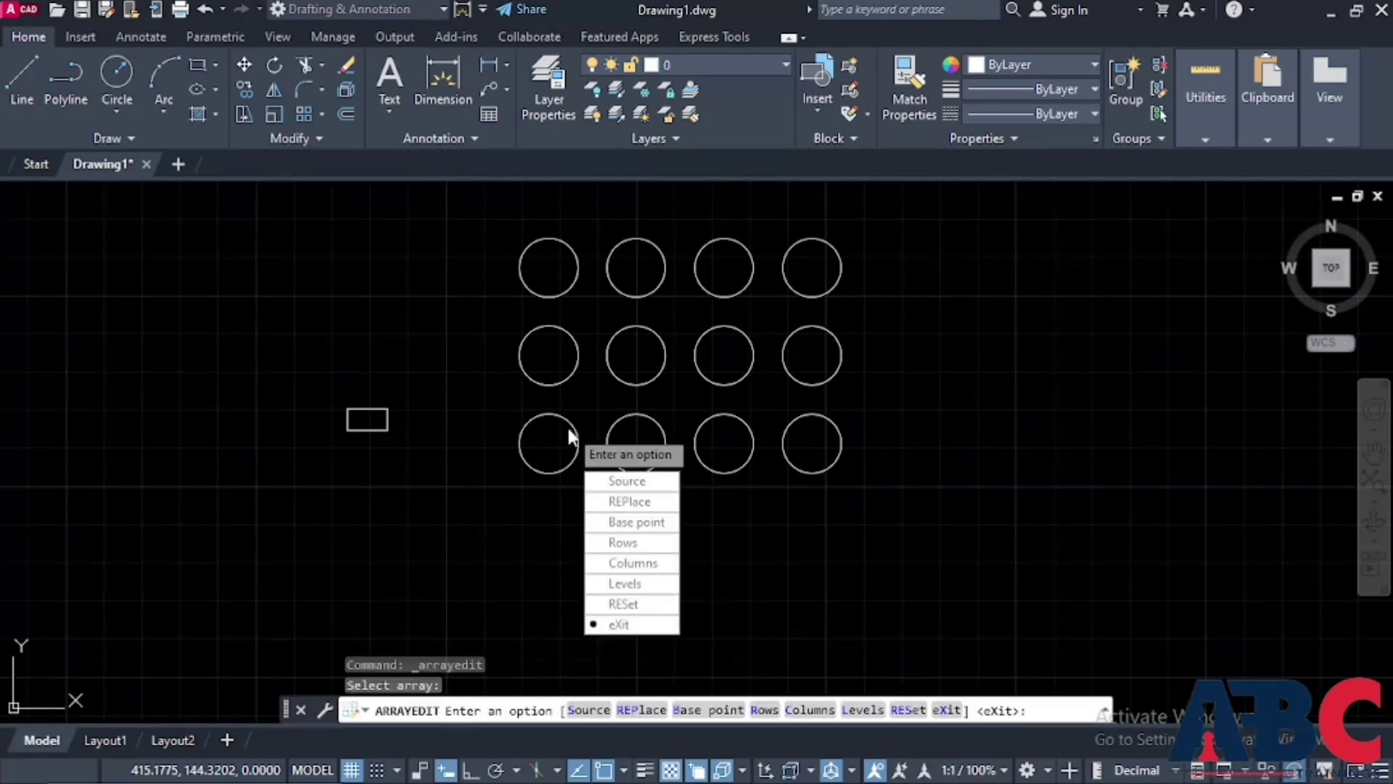
pyautogui.click(624, 504)
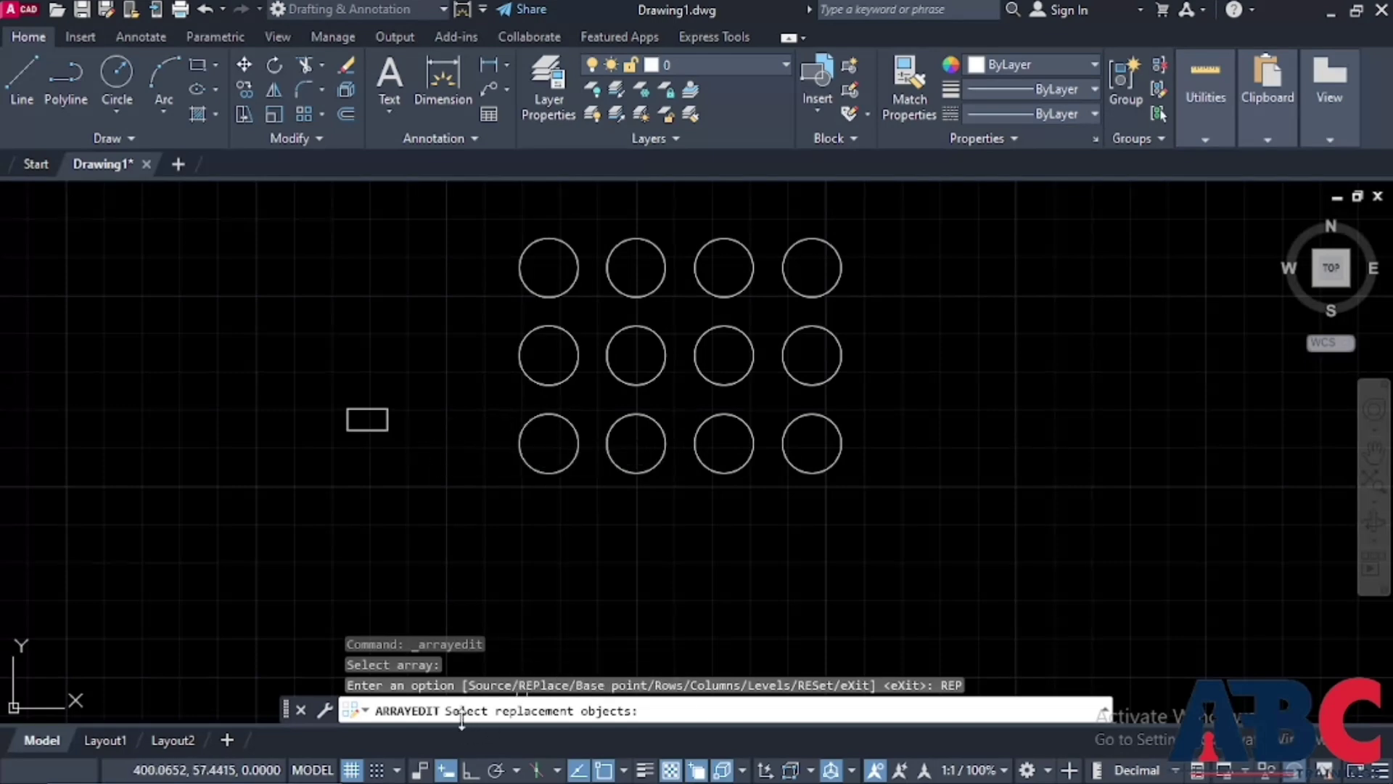
pyautogui.click(387, 420)
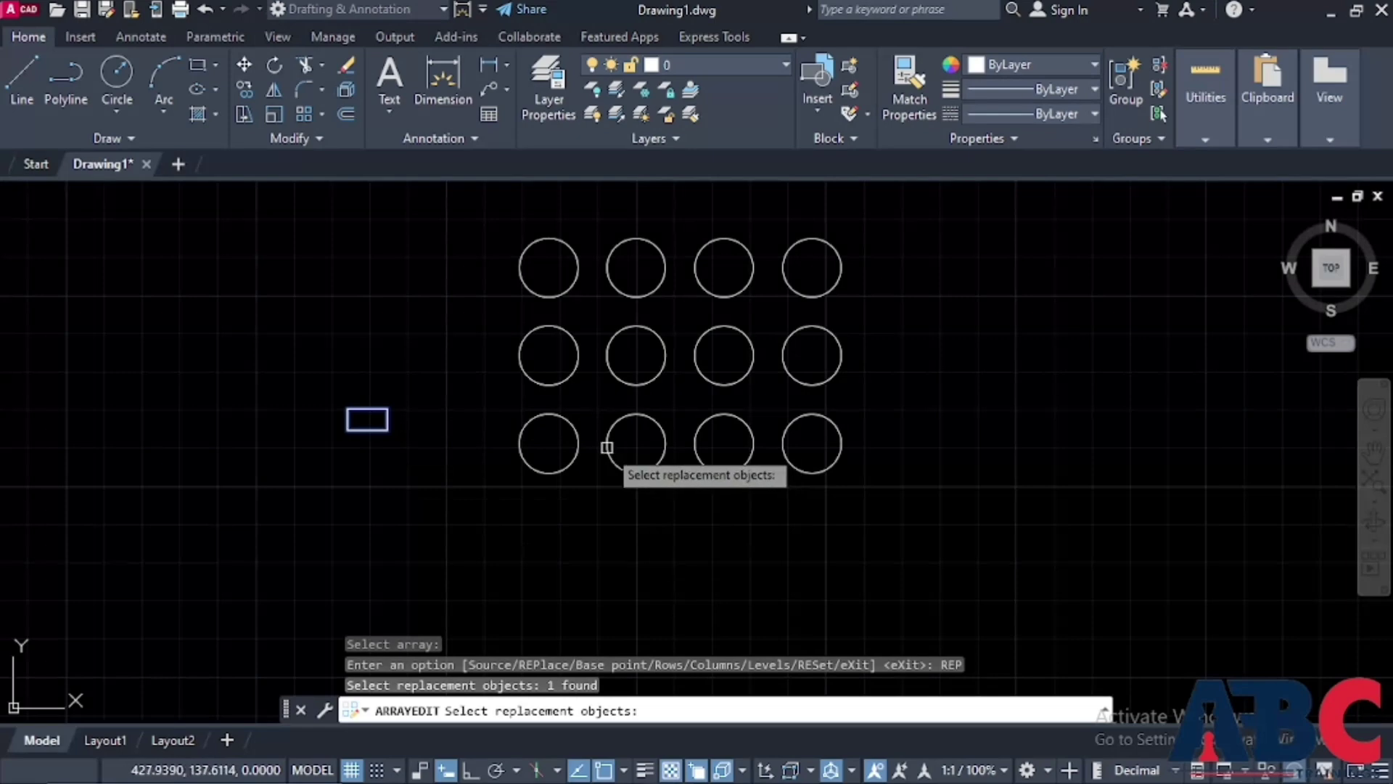
pyautogui.press('Return')
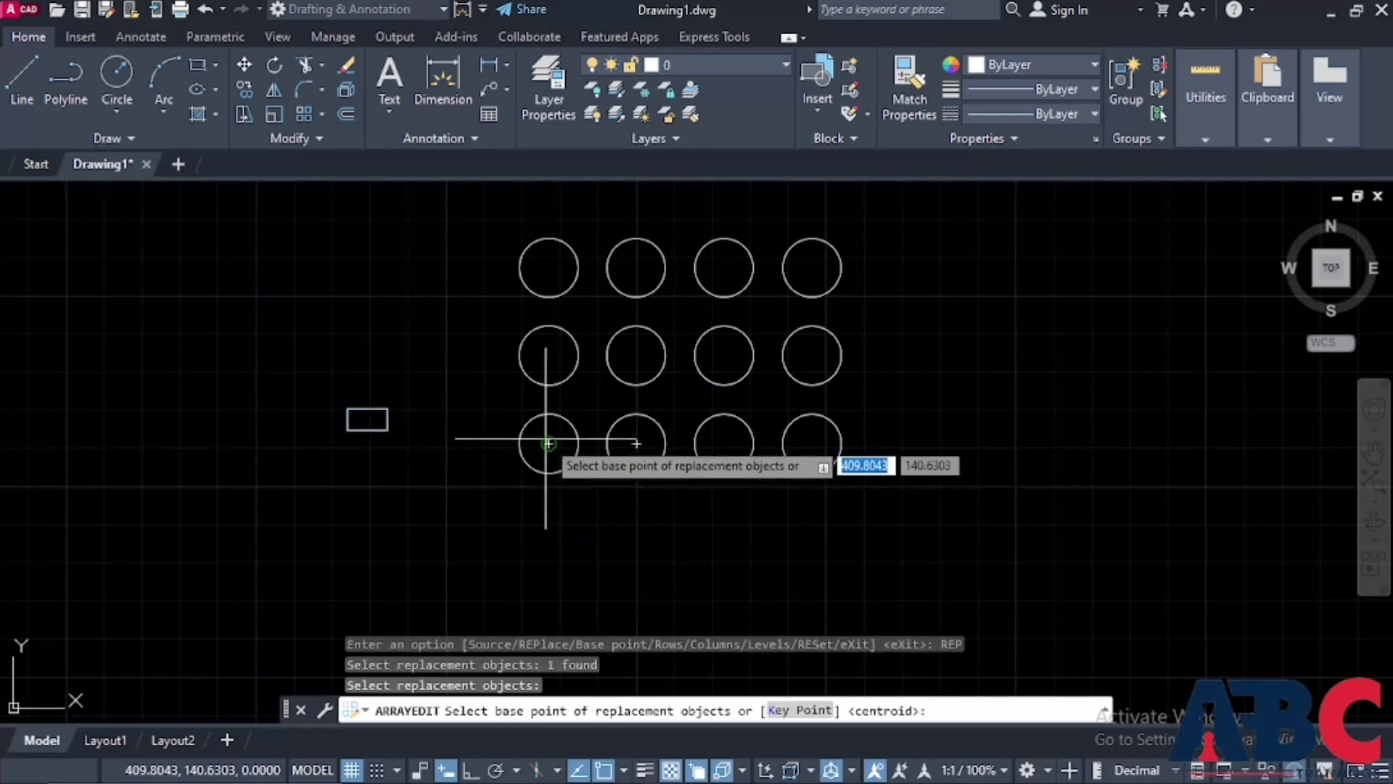
pyautogui.click(549, 443)
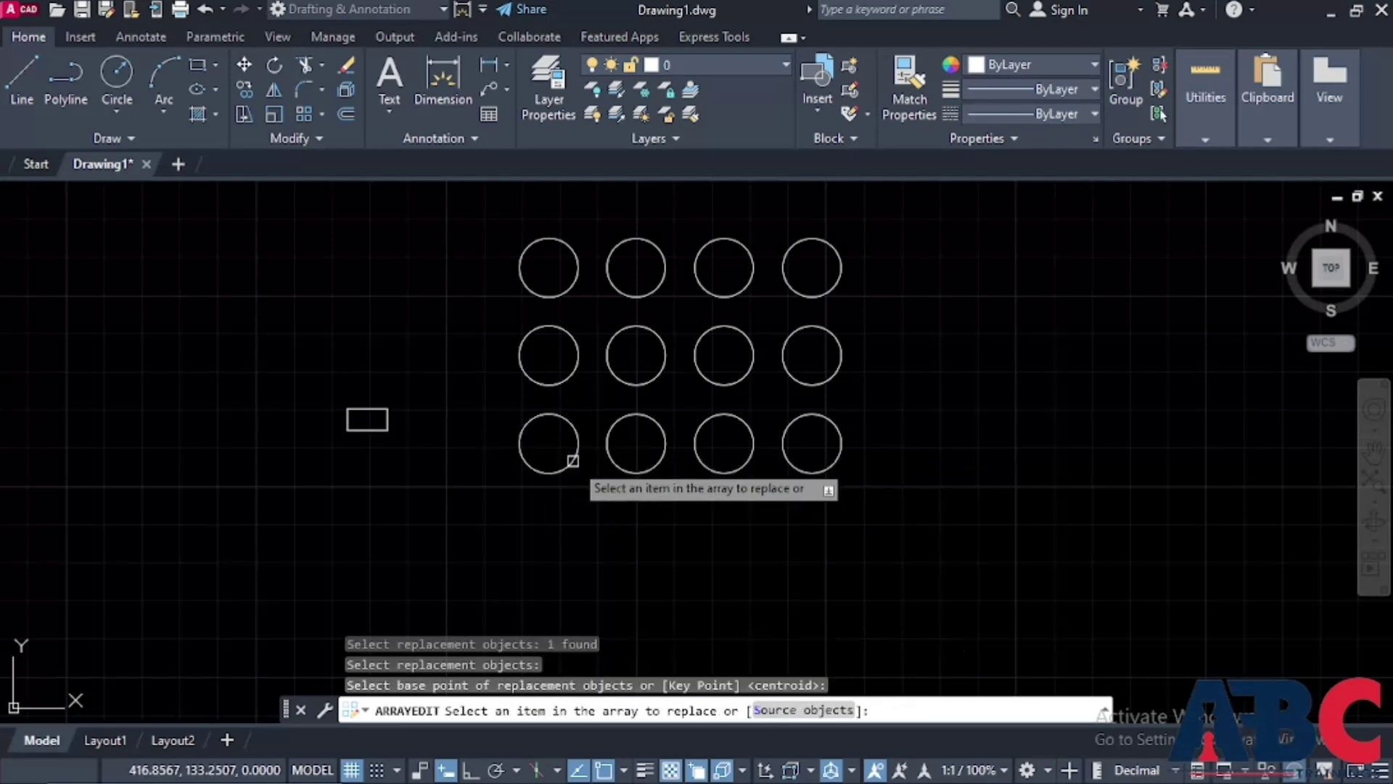
# Replace all 12 circles in the array with the rectangle and leave Edit Array
pyautogui.click(572, 463)
pyautogui.click(612, 421)
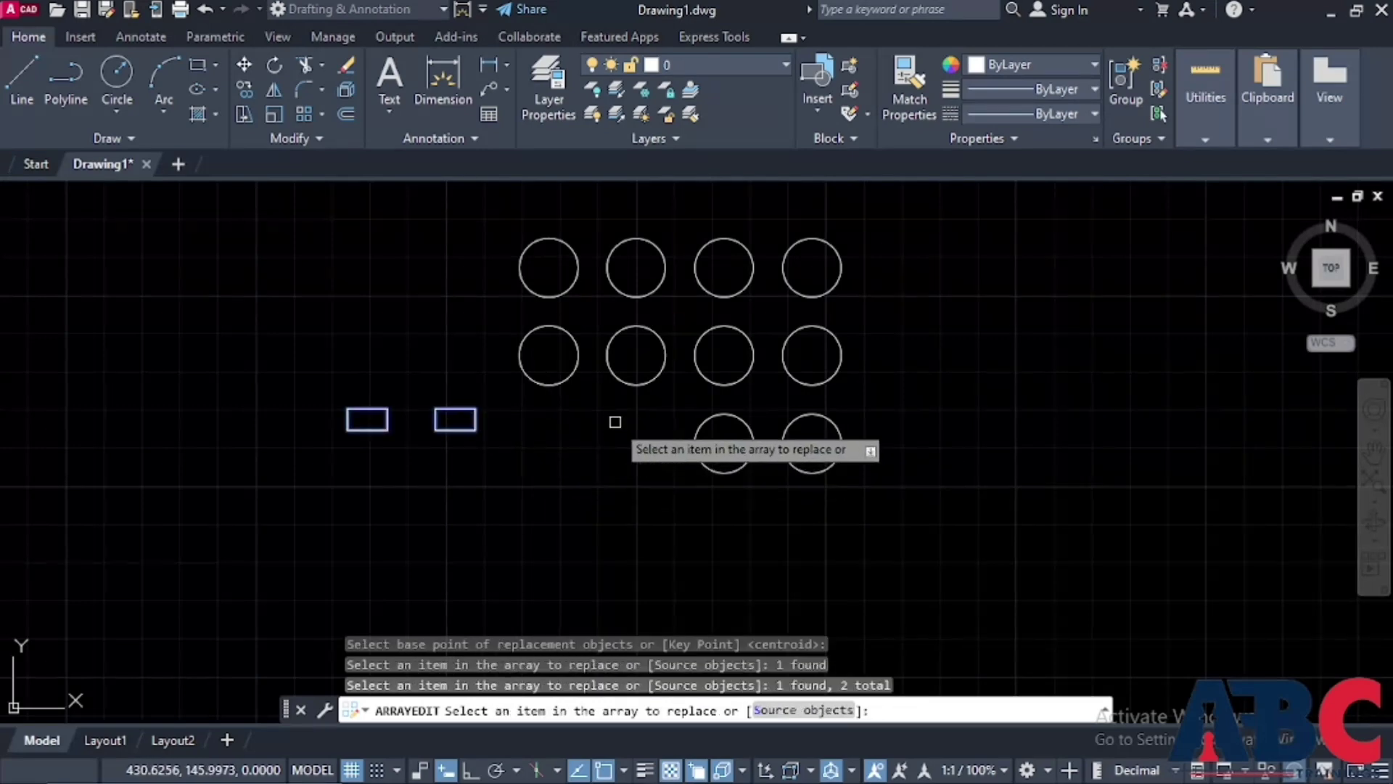
pyautogui.click(643, 365)
pyautogui.click(630, 382)
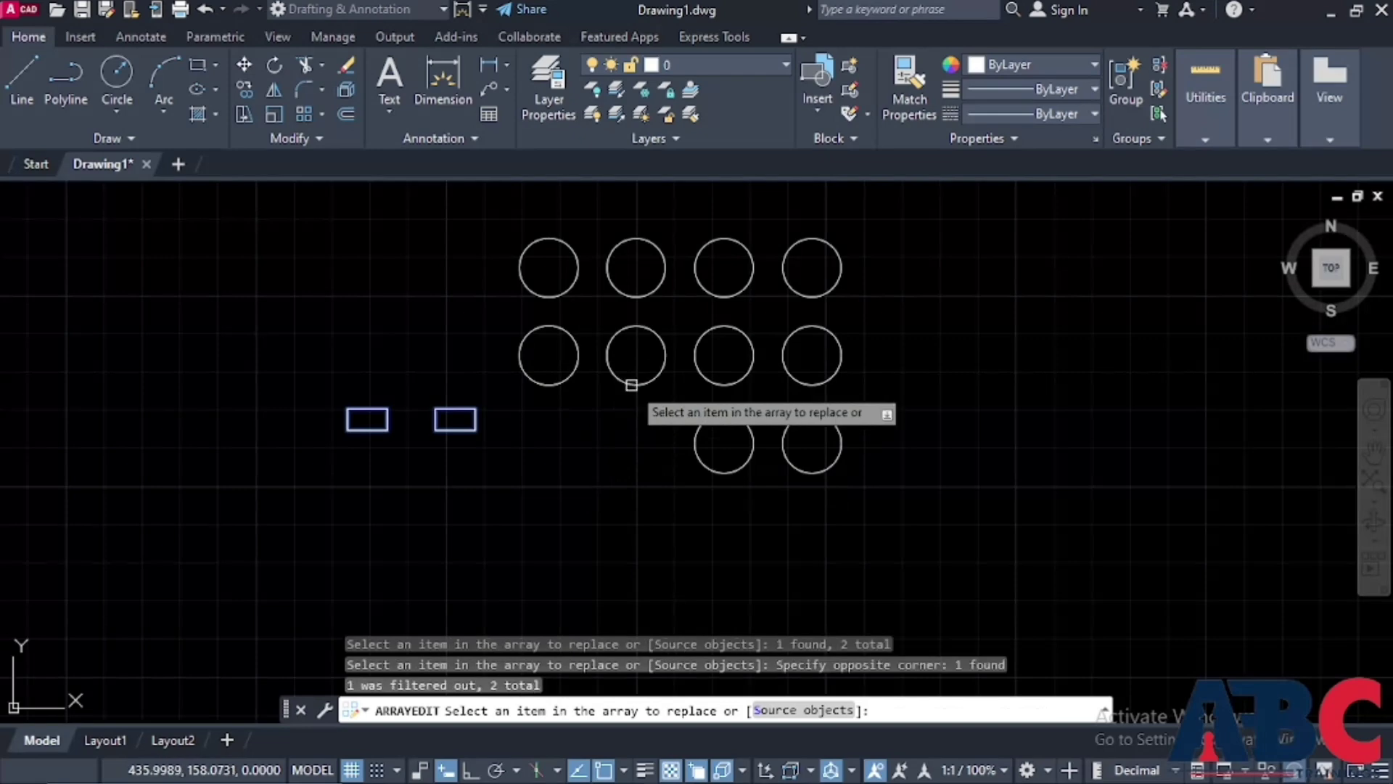
pyautogui.click(631, 385)
pyautogui.click(578, 357)
pyautogui.click(581, 276)
pyautogui.click(614, 278)
pyautogui.click(744, 290)
pyautogui.click(747, 350)
pyautogui.click(732, 419)
pyautogui.click(791, 423)
pyautogui.click(795, 380)
pyautogui.click(811, 292)
pyautogui.click(824, 280)
pyautogui.click(812, 296)
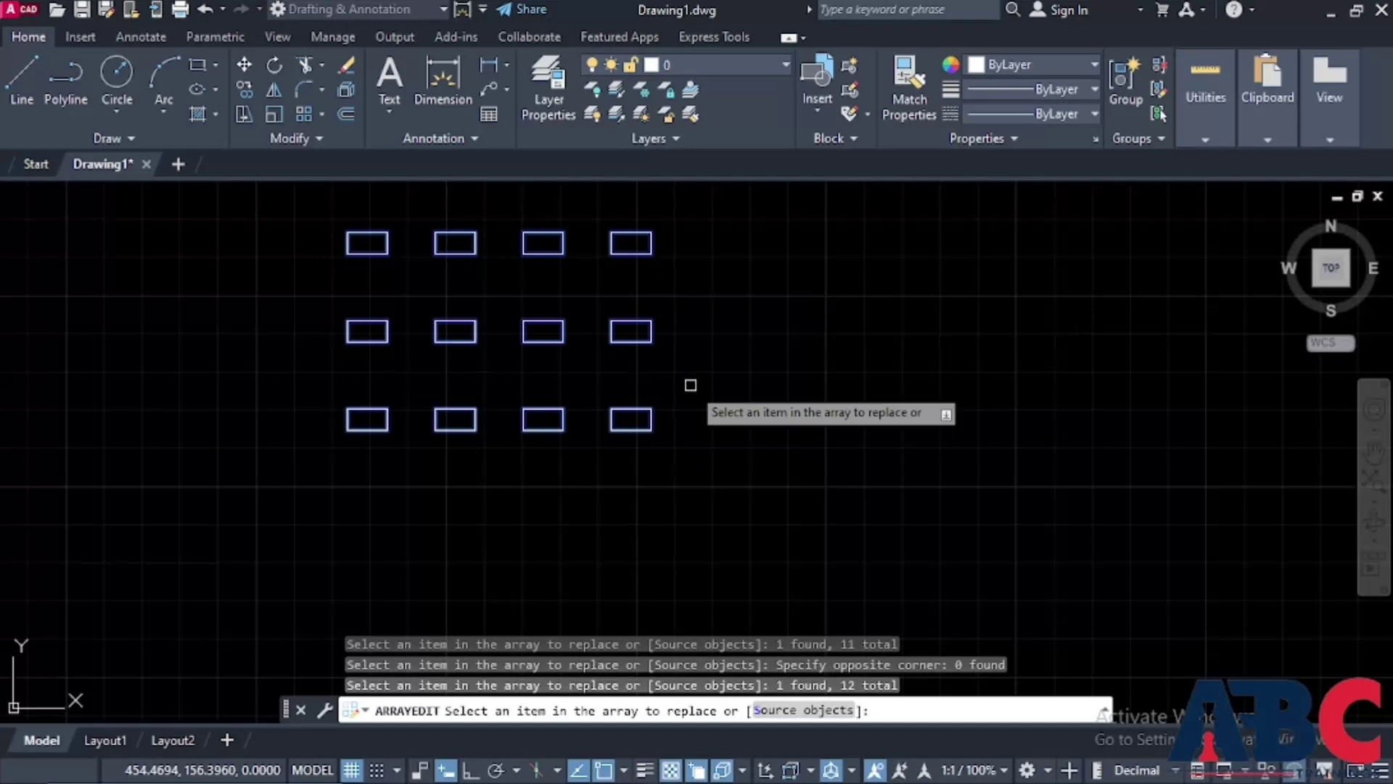
pyautogui.press('Escape')
pyautogui.press('Escape')
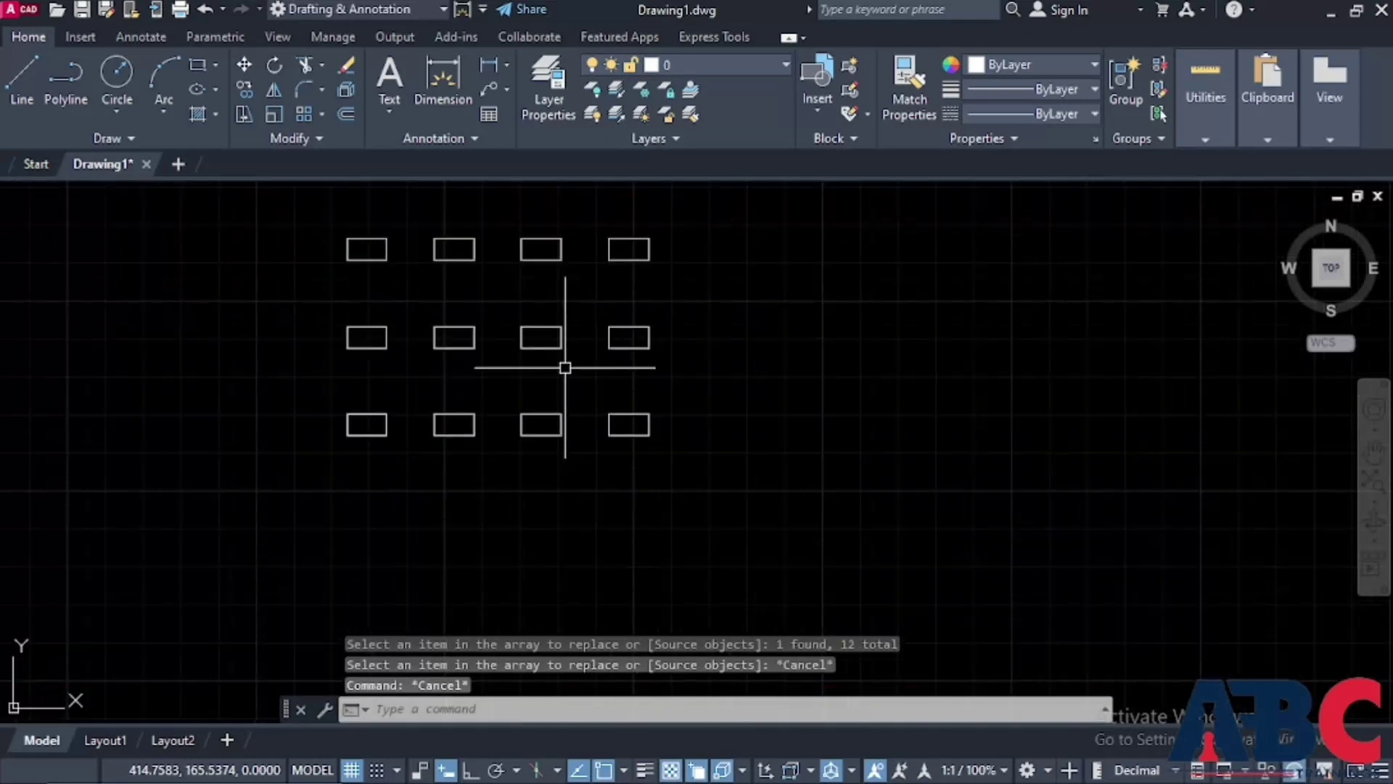
# Undo the replacement of the array's circles
pyautogui.hotkey('ctrl', 'z')
pyautogui.hotkey('ctrl', 'z')
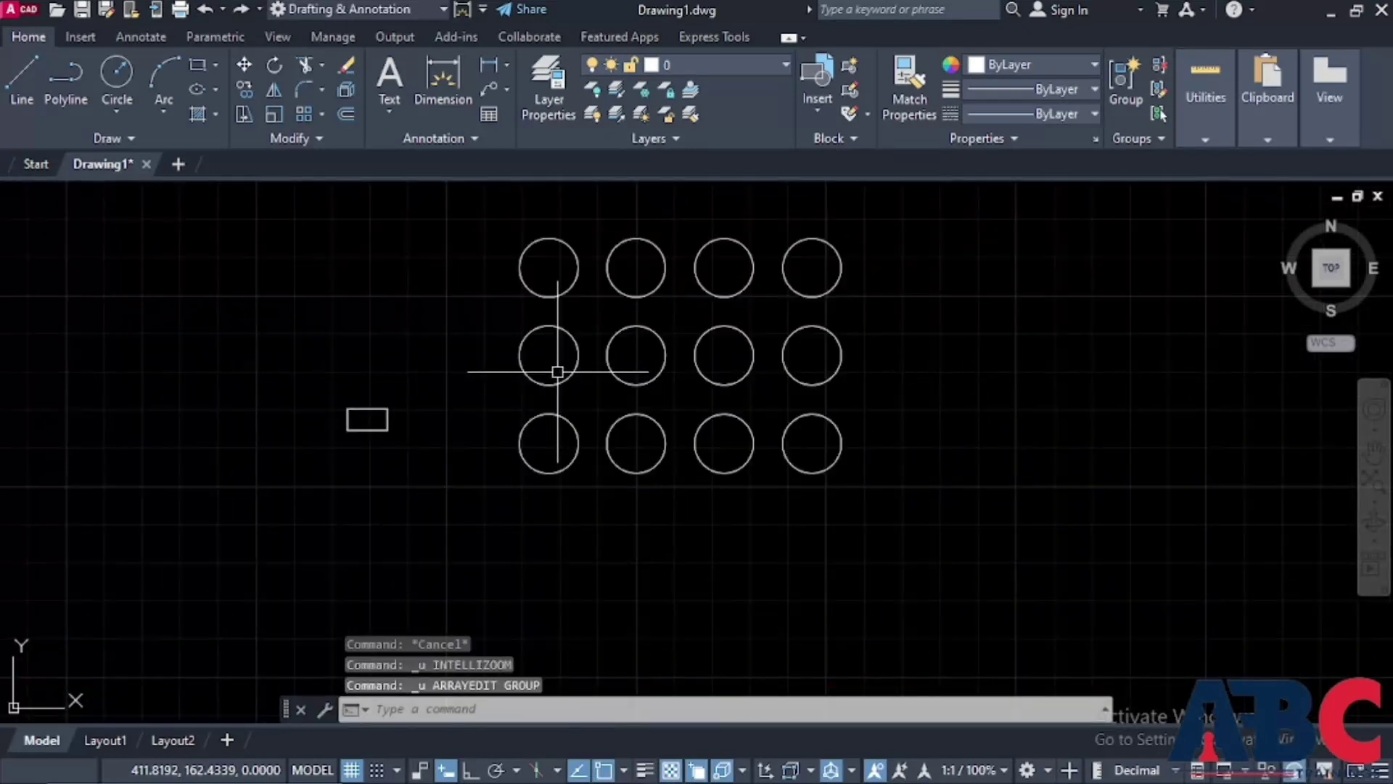
pyautogui.click(293, 139)
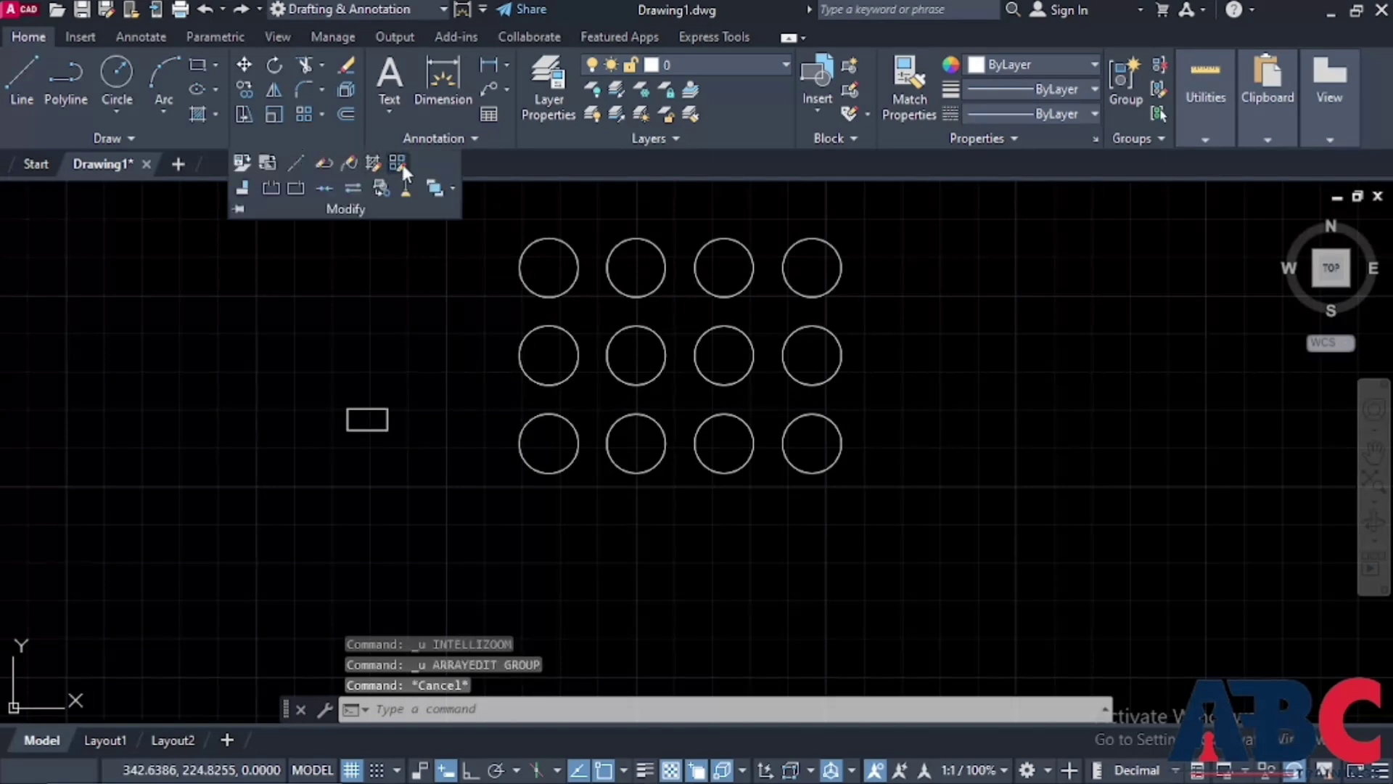
pyautogui.click(398, 162)
pyautogui.click(622, 416)
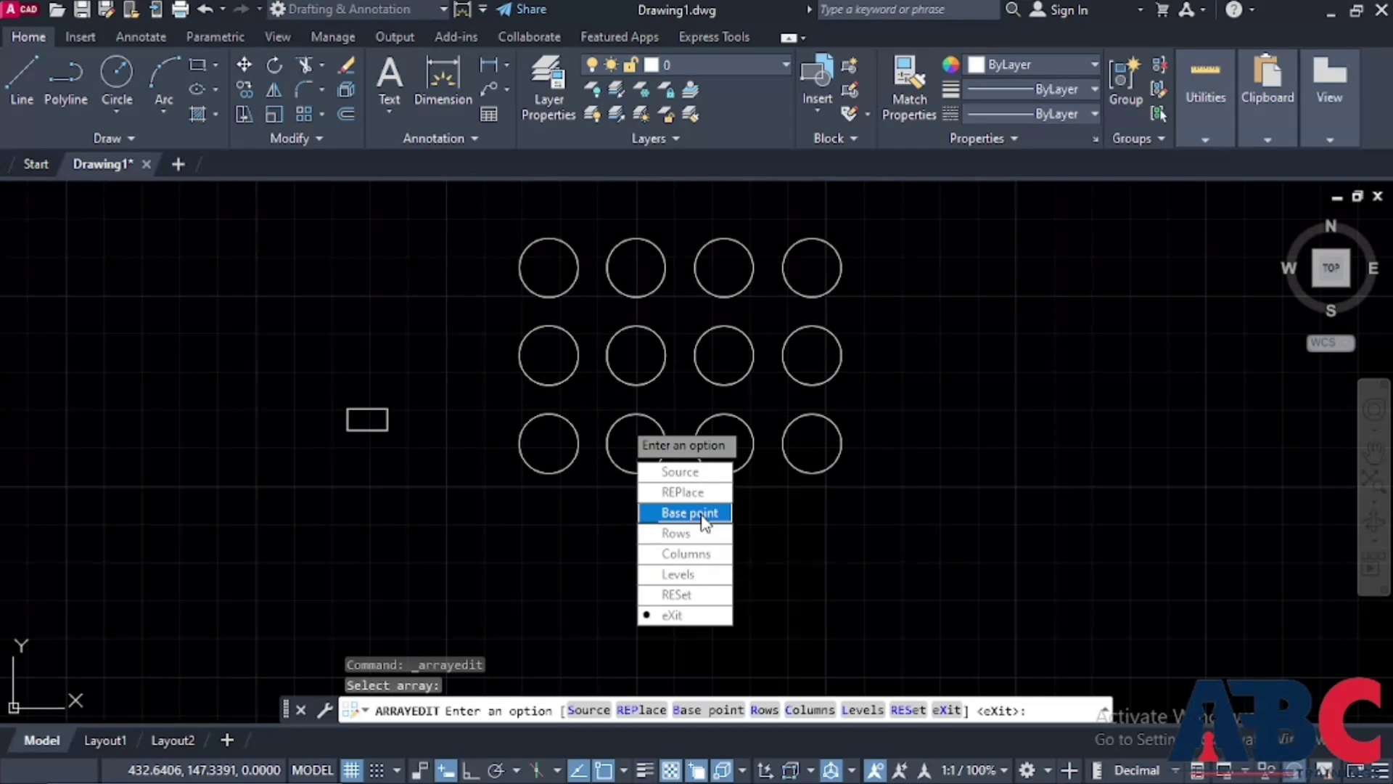
pyautogui.press('Escape')
# Erase the small rectangle beside the array and check where the circle array's base grip sits
pyautogui.moveTo(421, 464)
pyautogui.mouseDown()
pyautogui.moveTo(298, 379)
pyautogui.moveTo(311, 348)
pyautogui.mouseUp()
pyautogui.press('Delete')
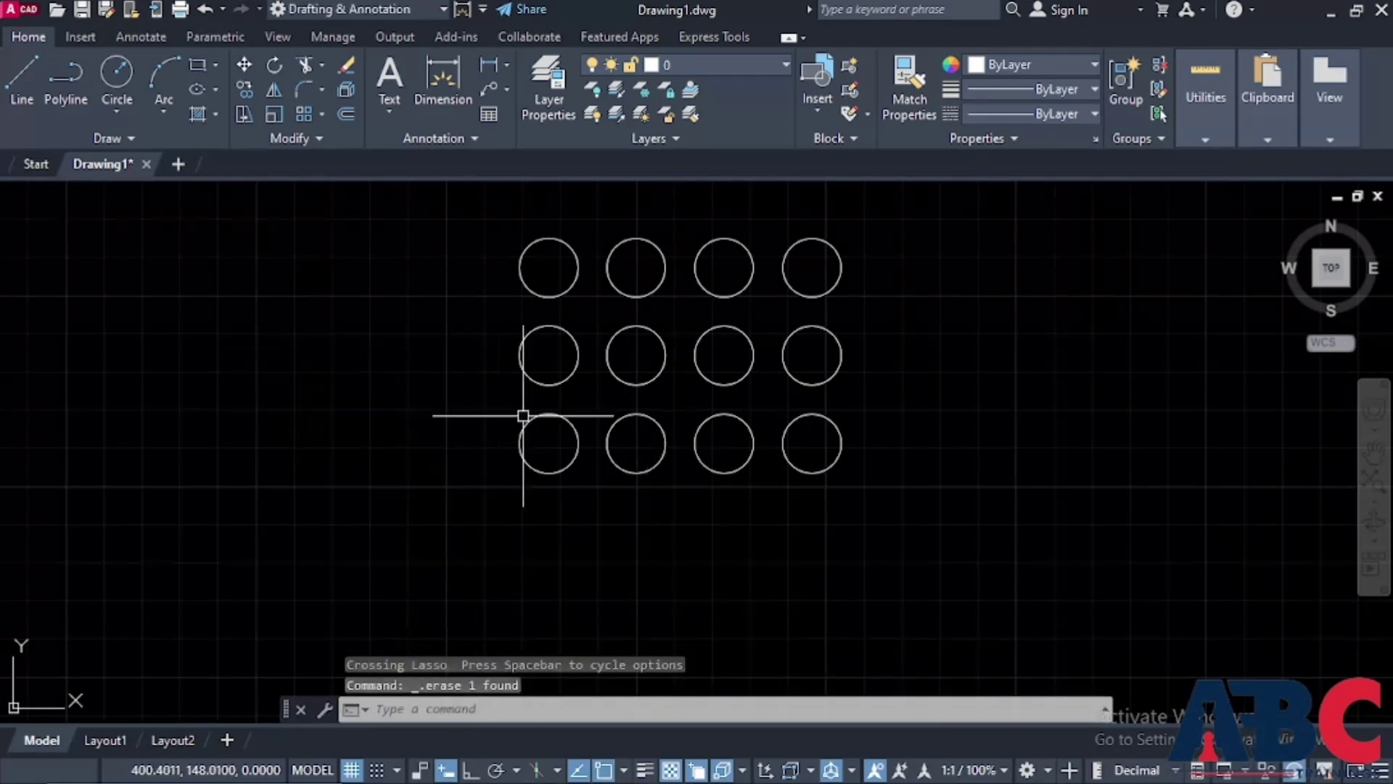
pyautogui.click(544, 414)
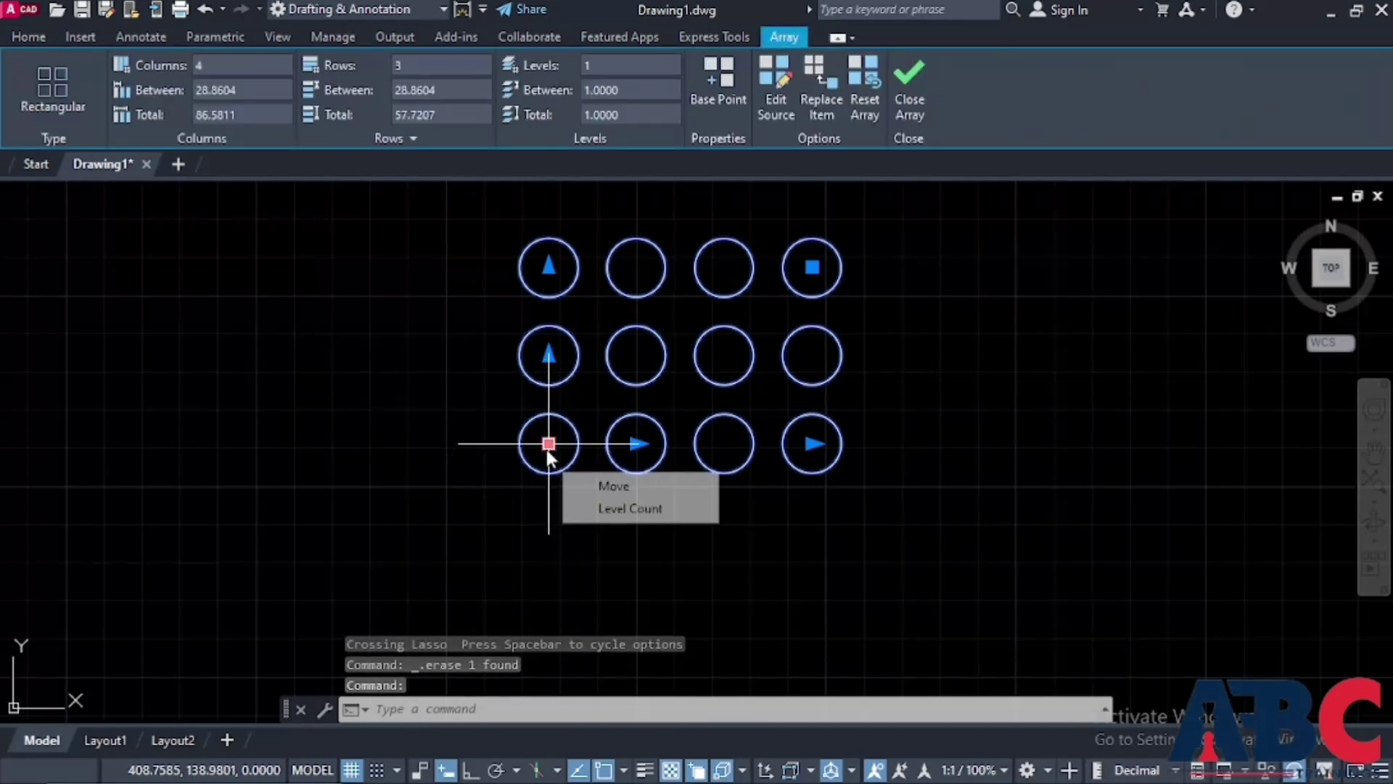
pyautogui.click(909, 76)
# Use Edit Array to set the array's base point left of the bottom row, about 85 units from the lower-left circle's right quadrant
pyautogui.click(346, 138)
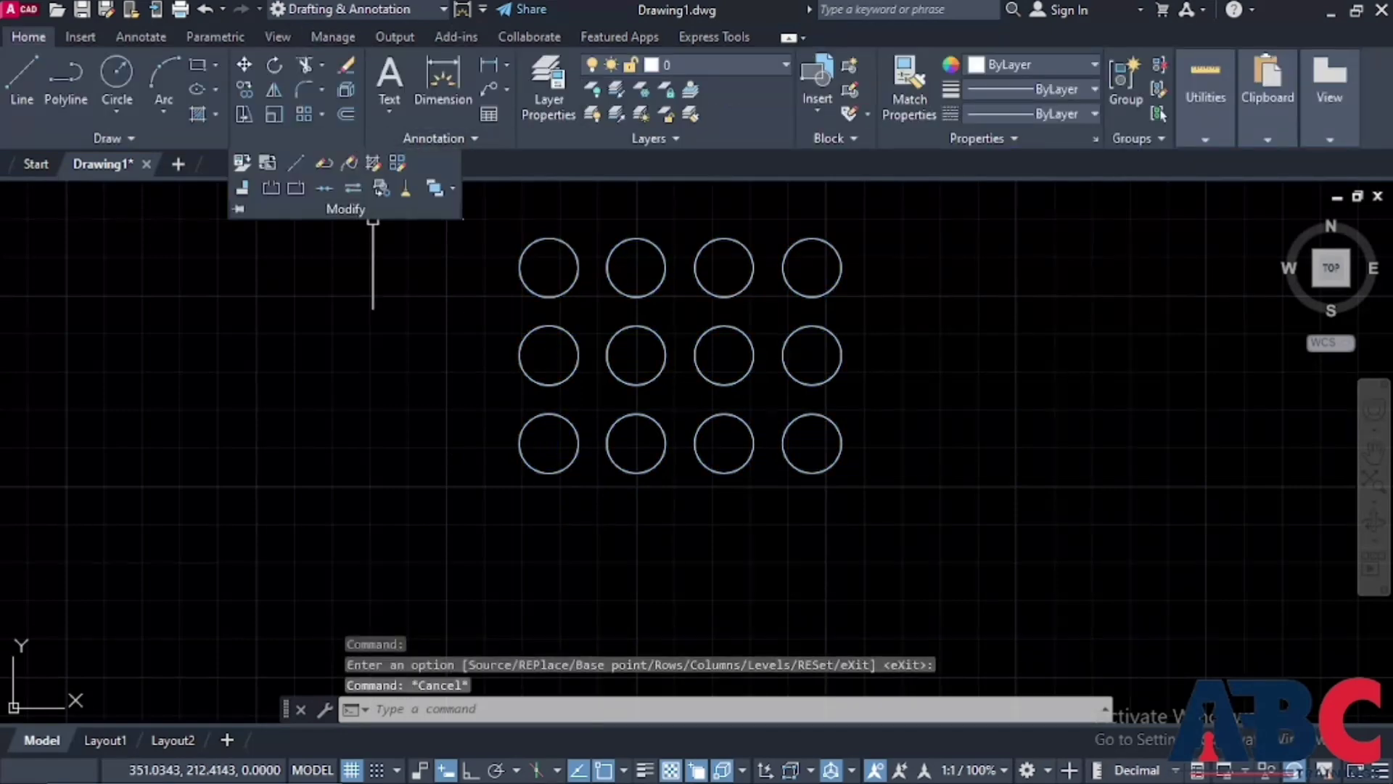
pyautogui.click(402, 163)
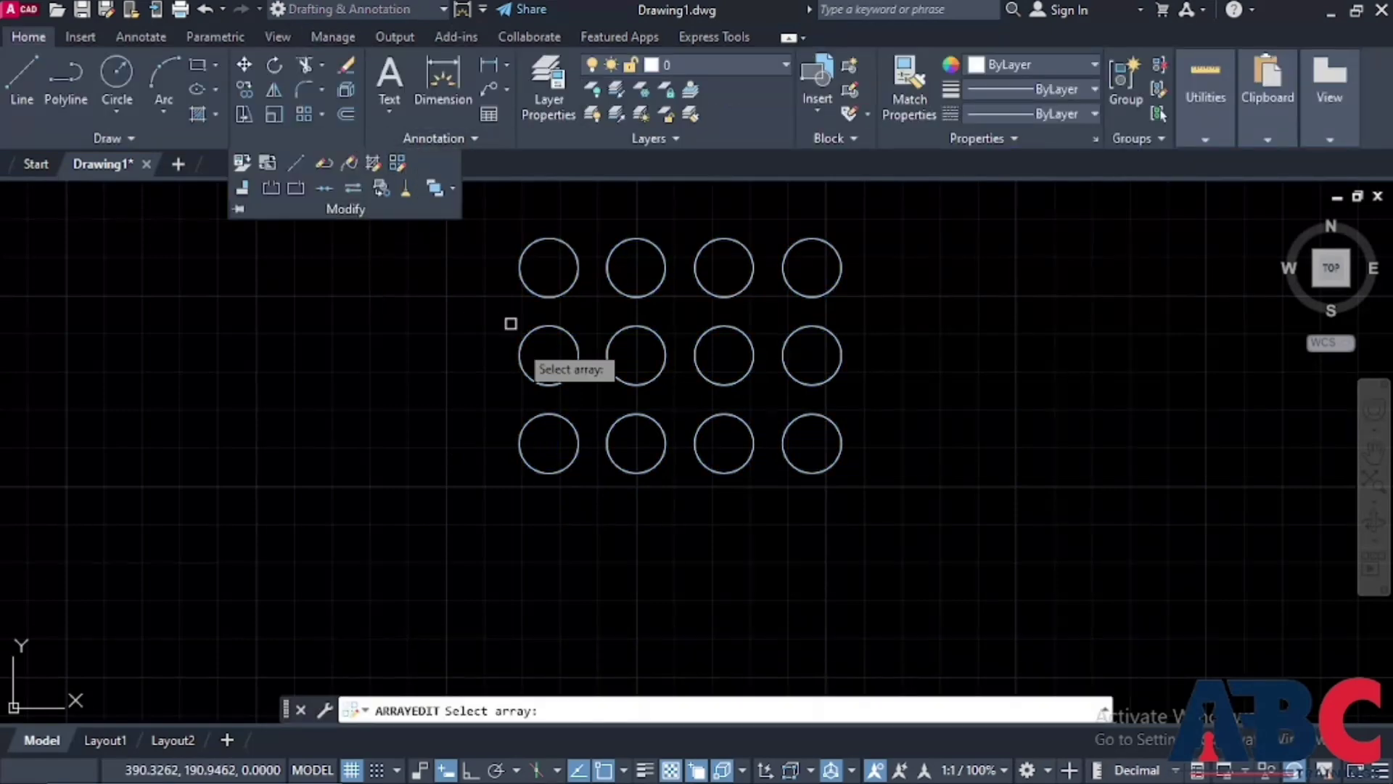
pyautogui.click(572, 441)
pyautogui.click(628, 534)
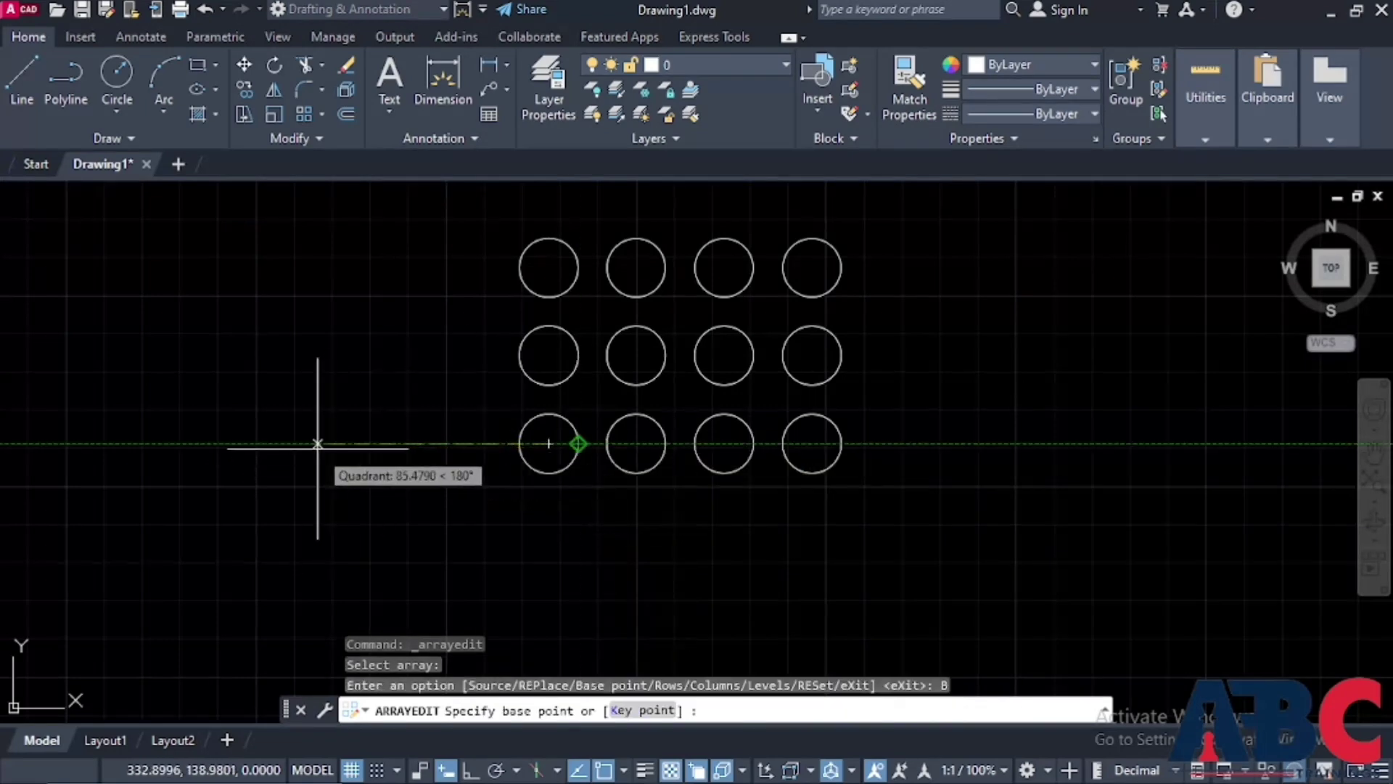
pyautogui.click(318, 443)
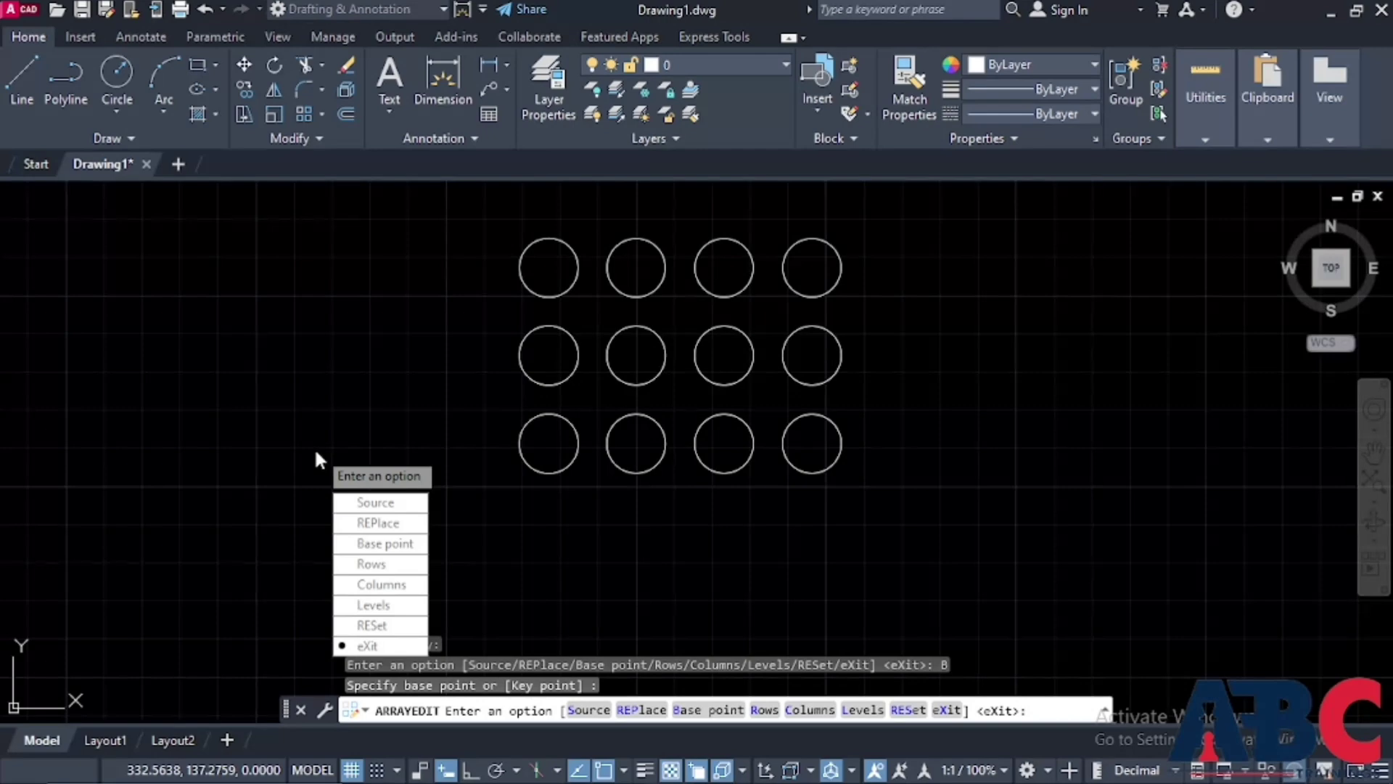
pyautogui.press('Return')
# Check the array's grips at the new base point and undo the base point change
pyautogui.click(577, 448)
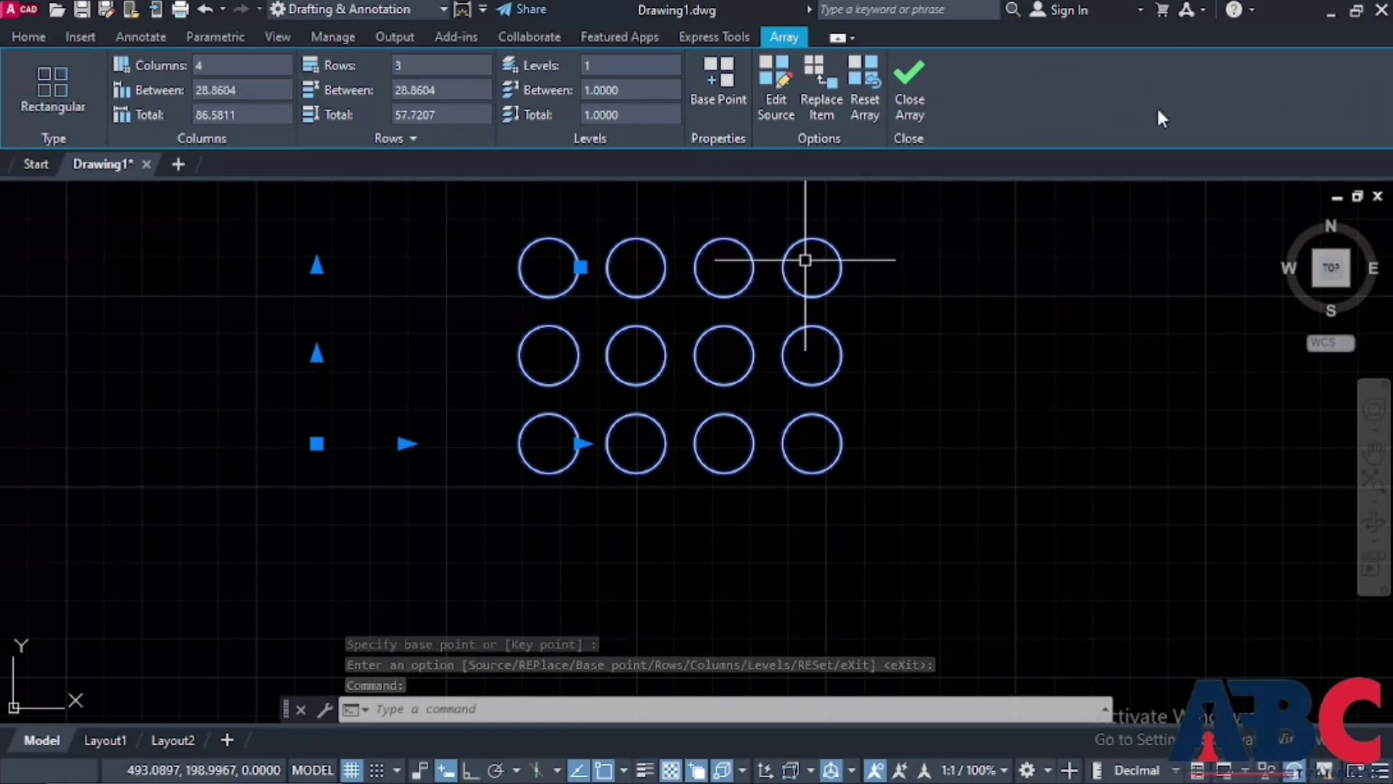
pyautogui.click(905, 105)
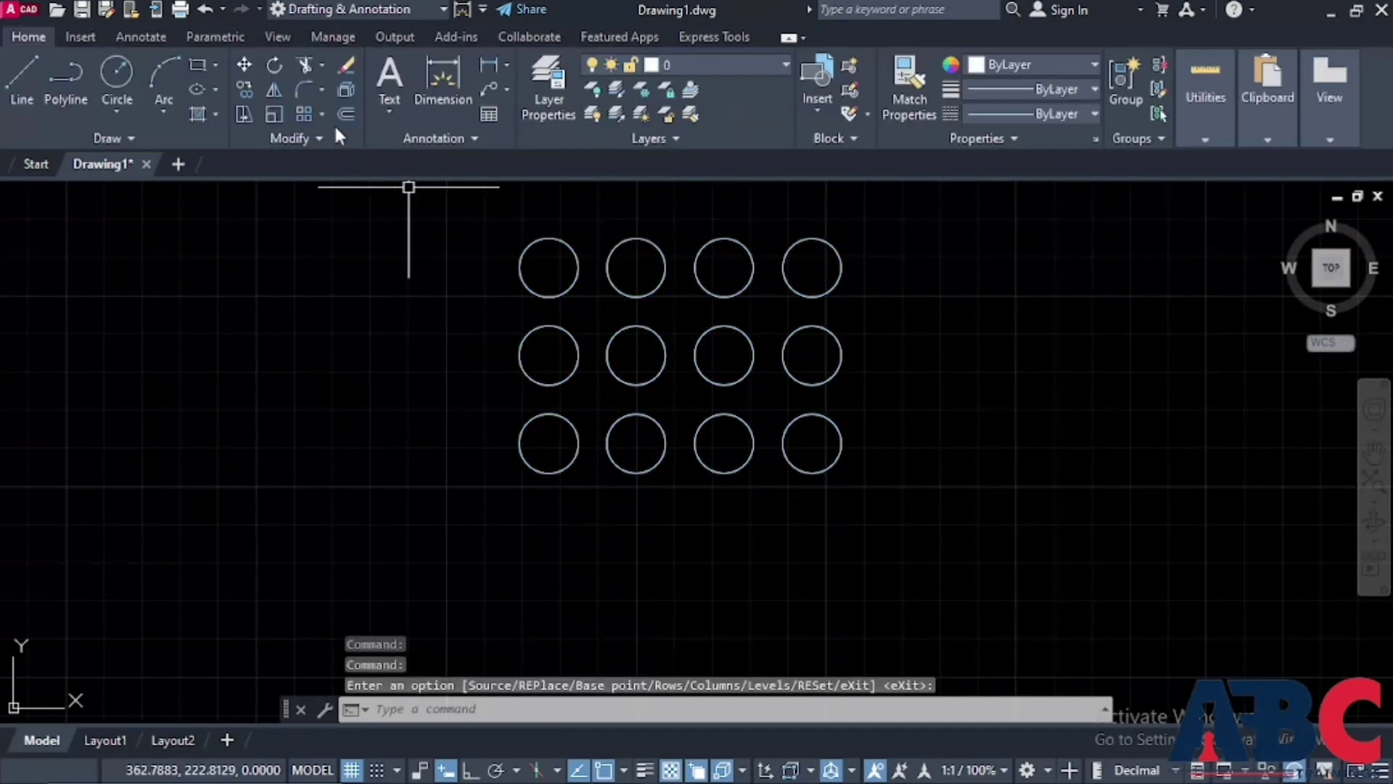
pyautogui.hotkey('ctrl', 'z')
pyautogui.hotkey('ctrl', 'z')
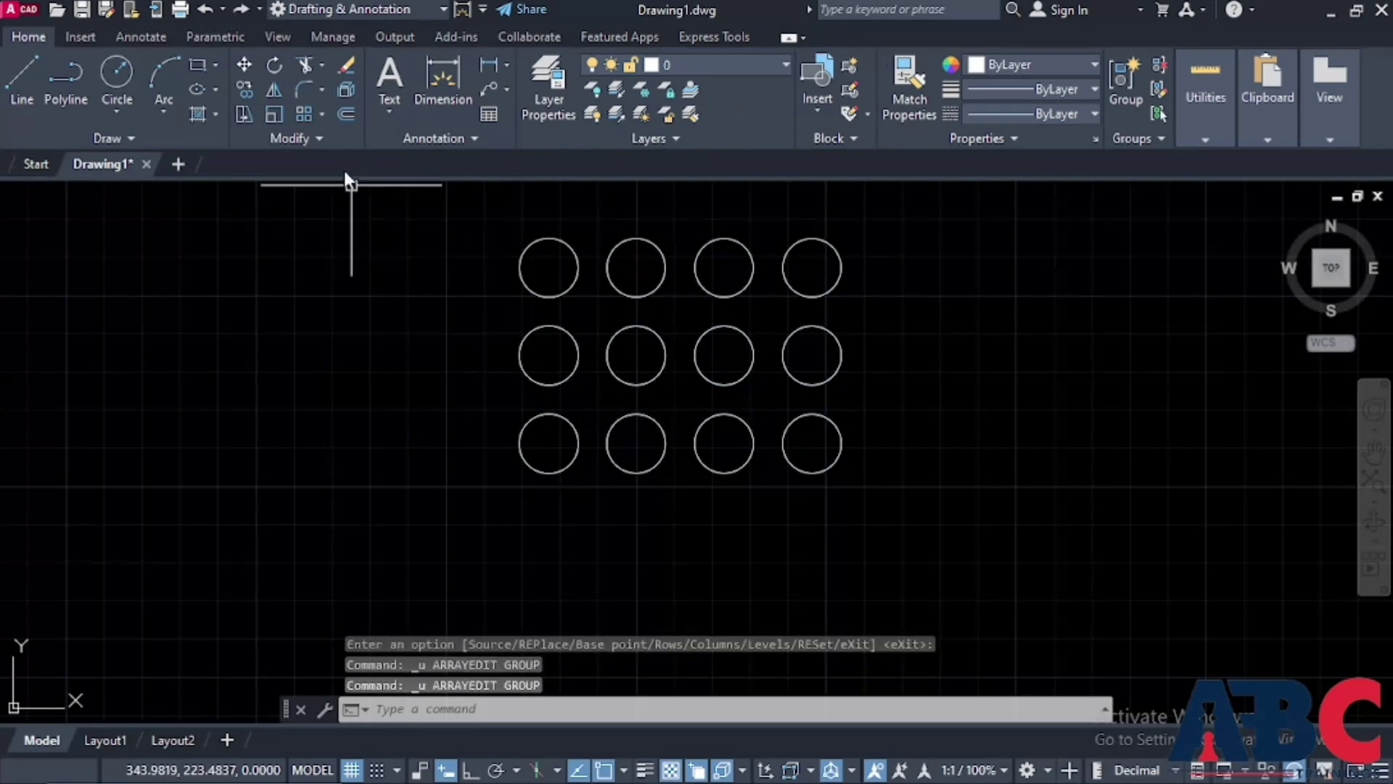
pyautogui.click(330, 141)
pyautogui.click(375, 165)
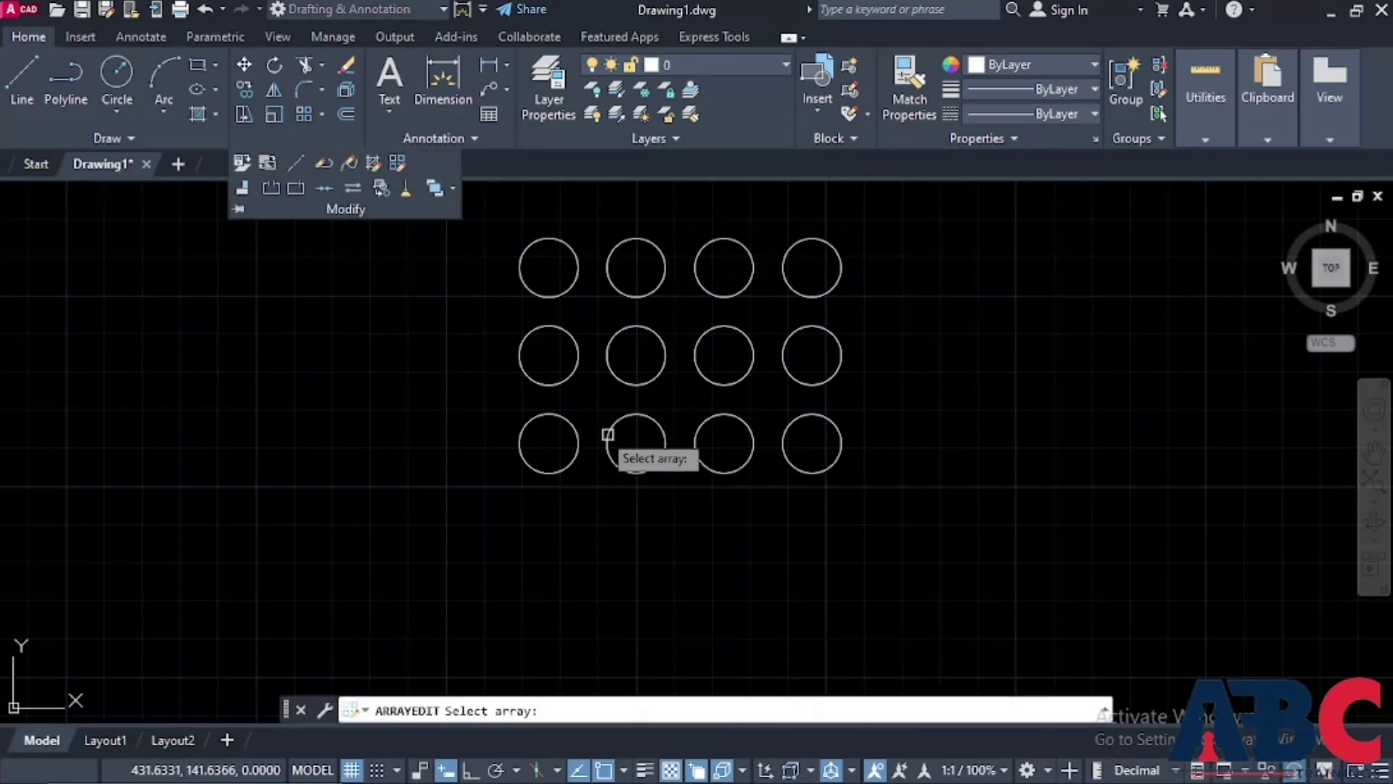
pyautogui.click(575, 436)
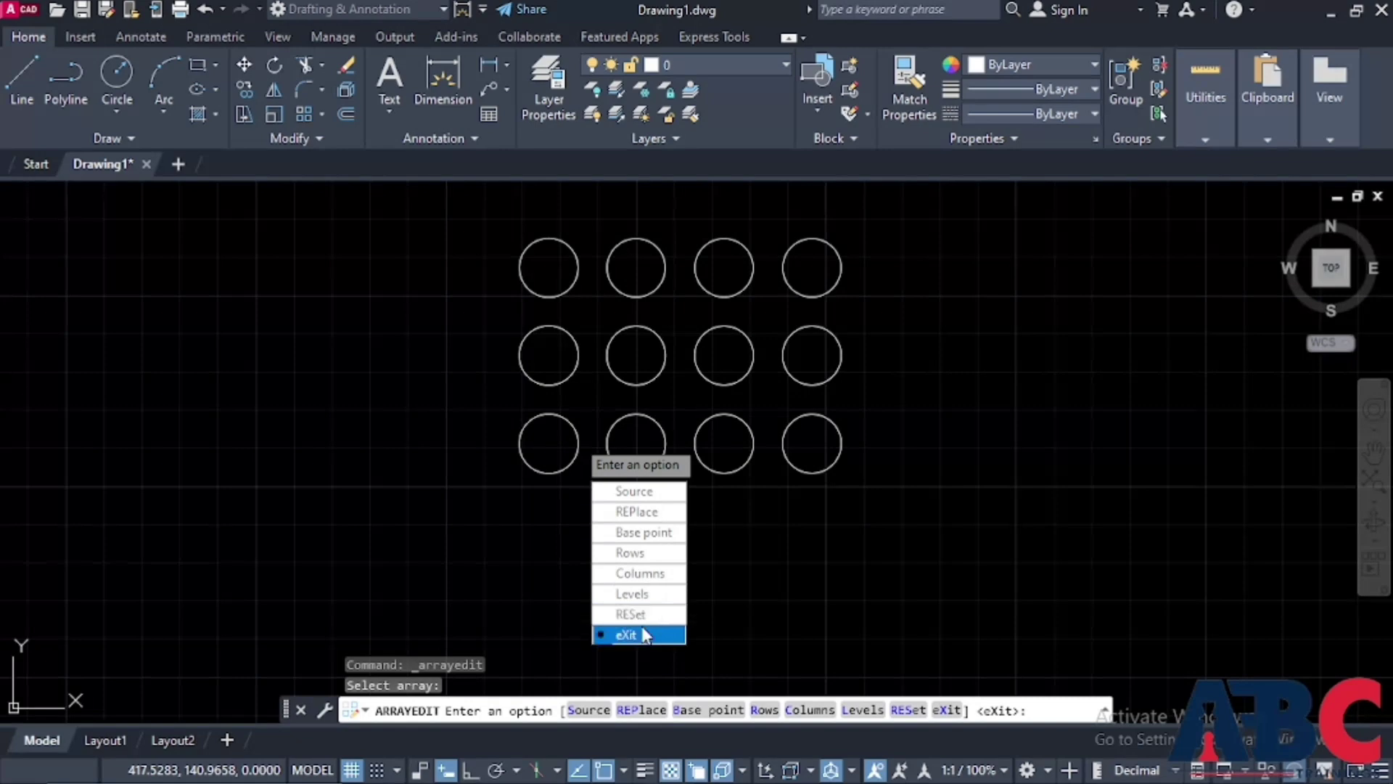
pyautogui.press('Escape')
pyautogui.press('Escape')
# Erase the whole rectangular array of circles from the drawing
pyautogui.scroll(-2, 718, 327)
pyautogui.scroll(2, 725, 337)
pyautogui.moveTo(867, 496)
pyautogui.mouseDown()
pyautogui.moveTo(404, 488)
pyautogui.moveTo(948, 211)
pyautogui.moveTo(948, 222)
pyautogui.mouseUp()
pyautogui.press('Delete')
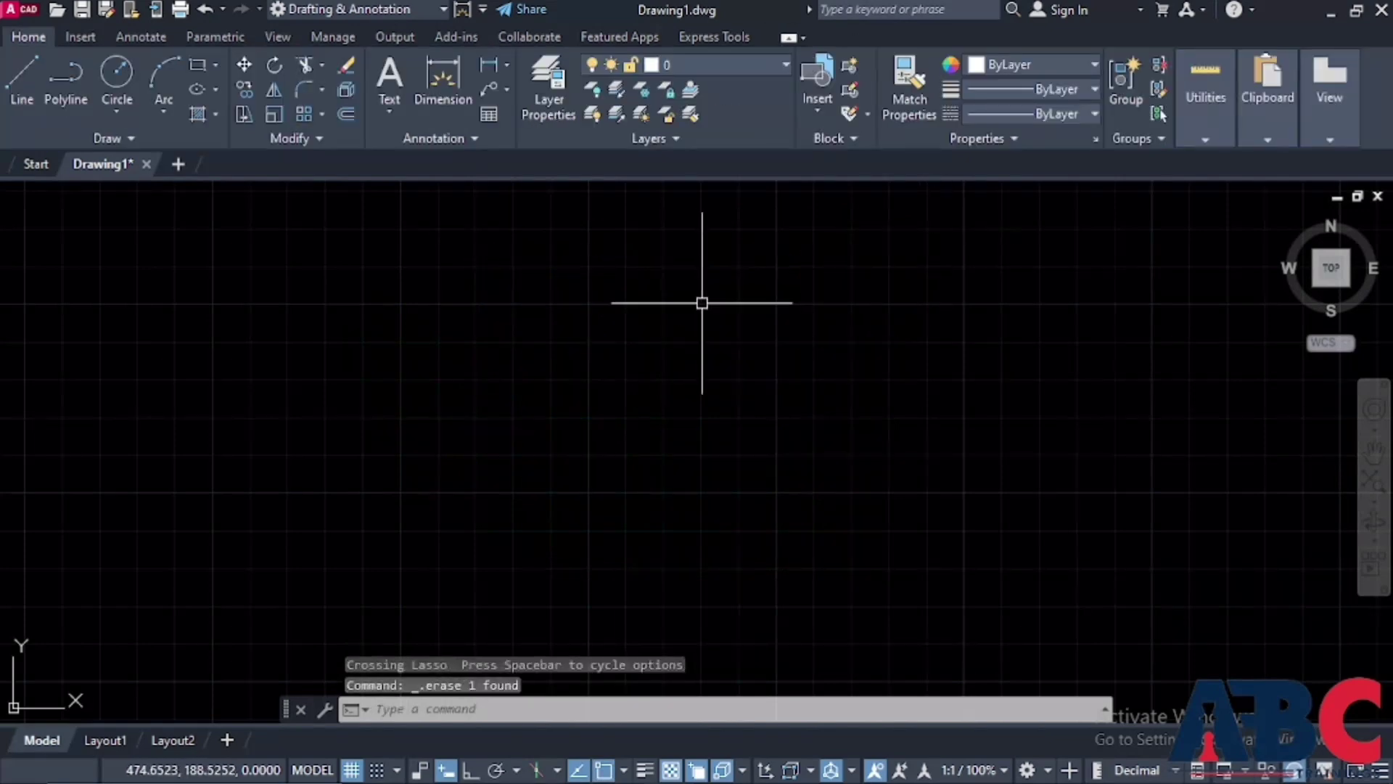
pyautogui.press('Escape')
# Draw a large horizontal rectangle in the middle of the empty drawing area
pyautogui.scroll(-2, 501, 314)
pyautogui.scroll(2, 814, 250)
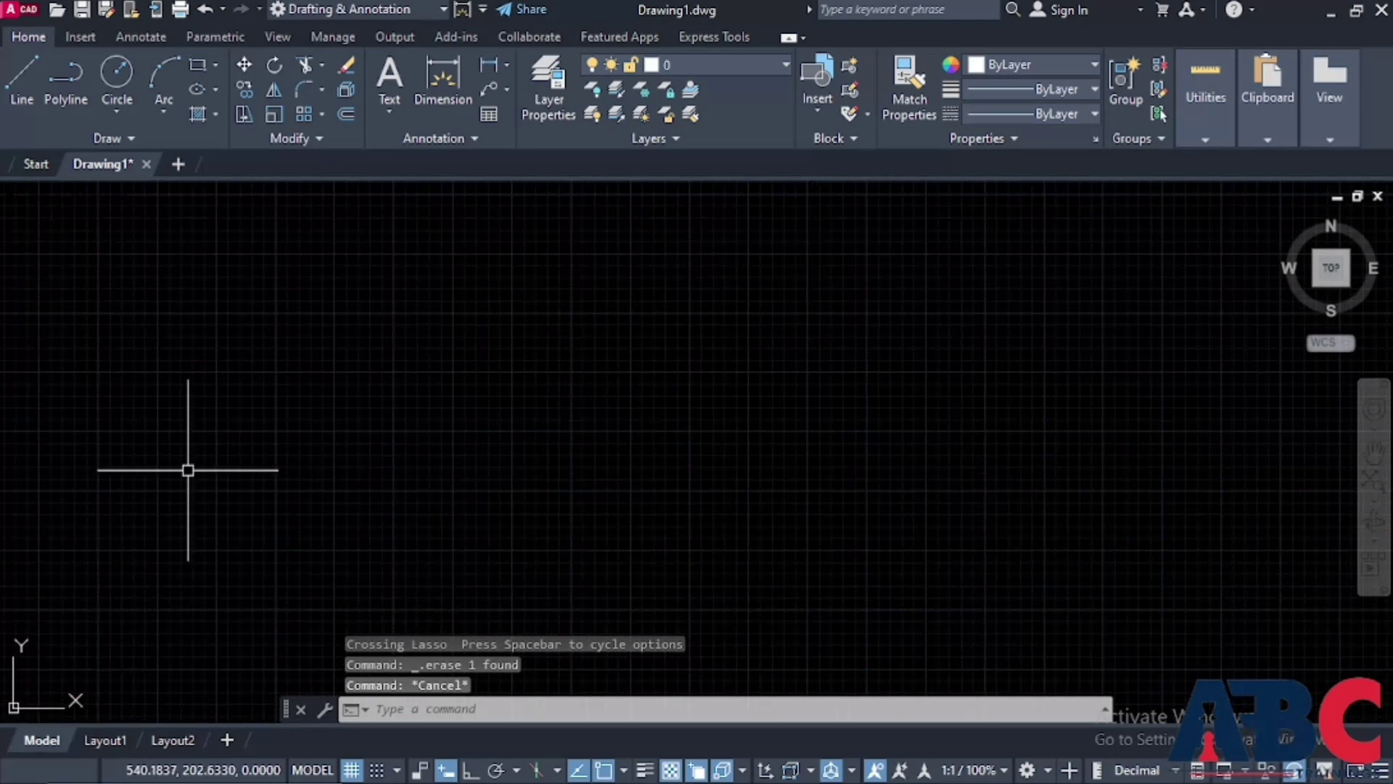
pyautogui.write('RE')
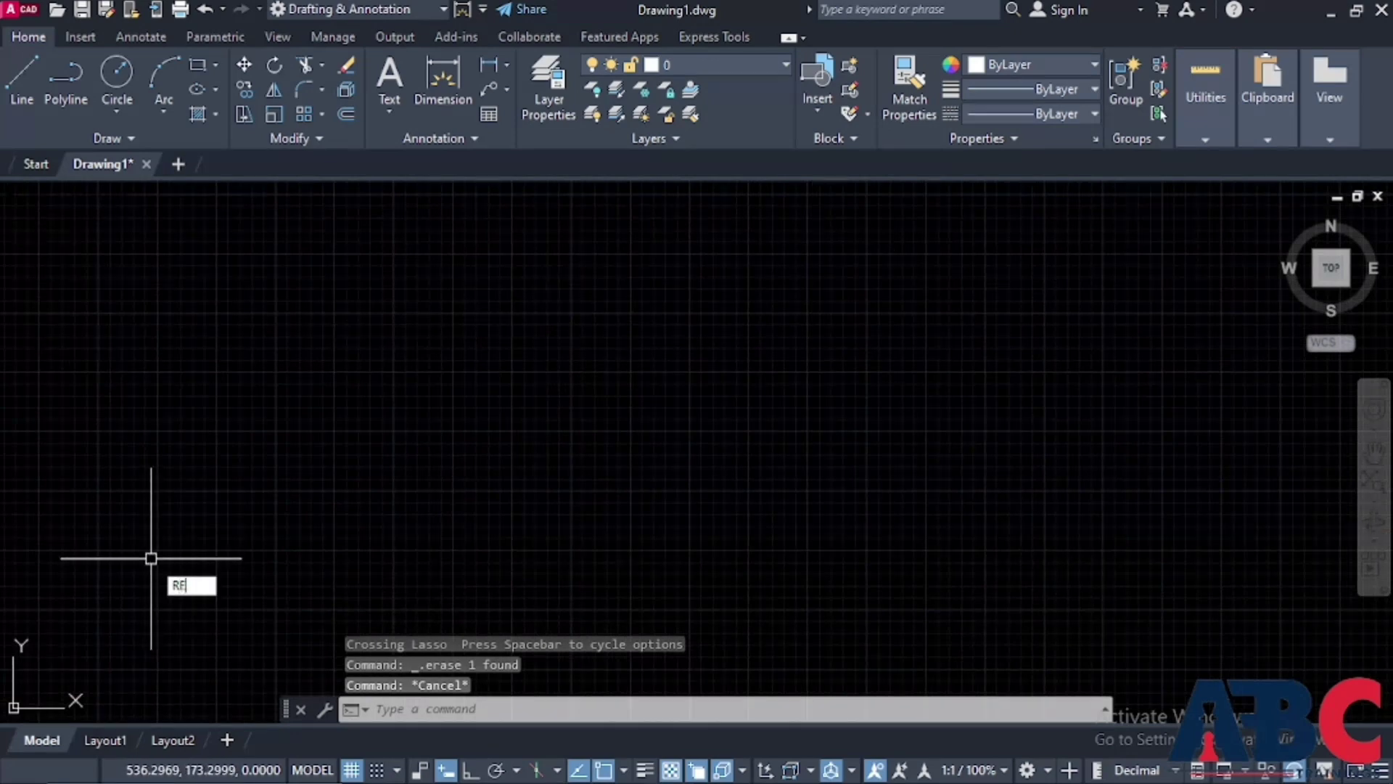
pyautogui.write('C')
pyautogui.press('Return')
pyautogui.click(350, 314)
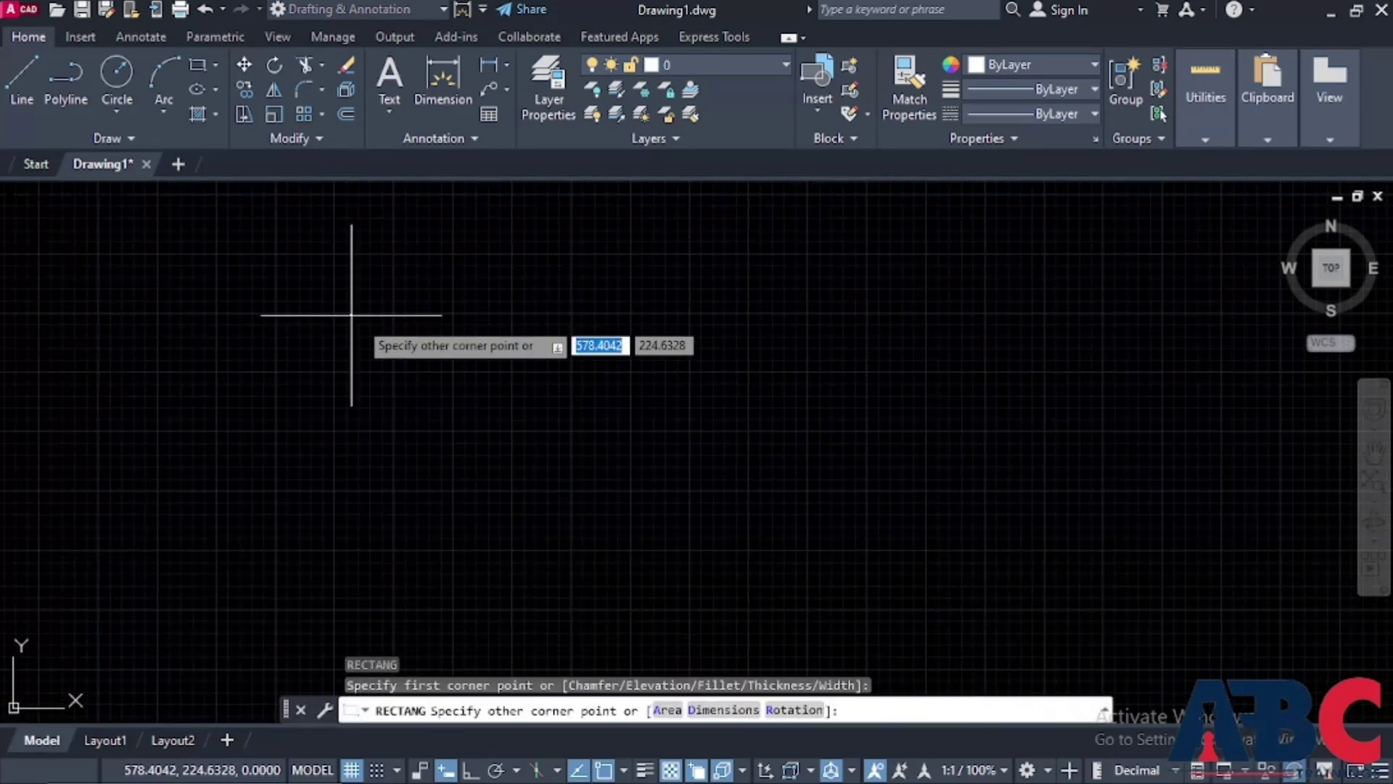
pyautogui.click(759, 487)
pyautogui.press('Escape')
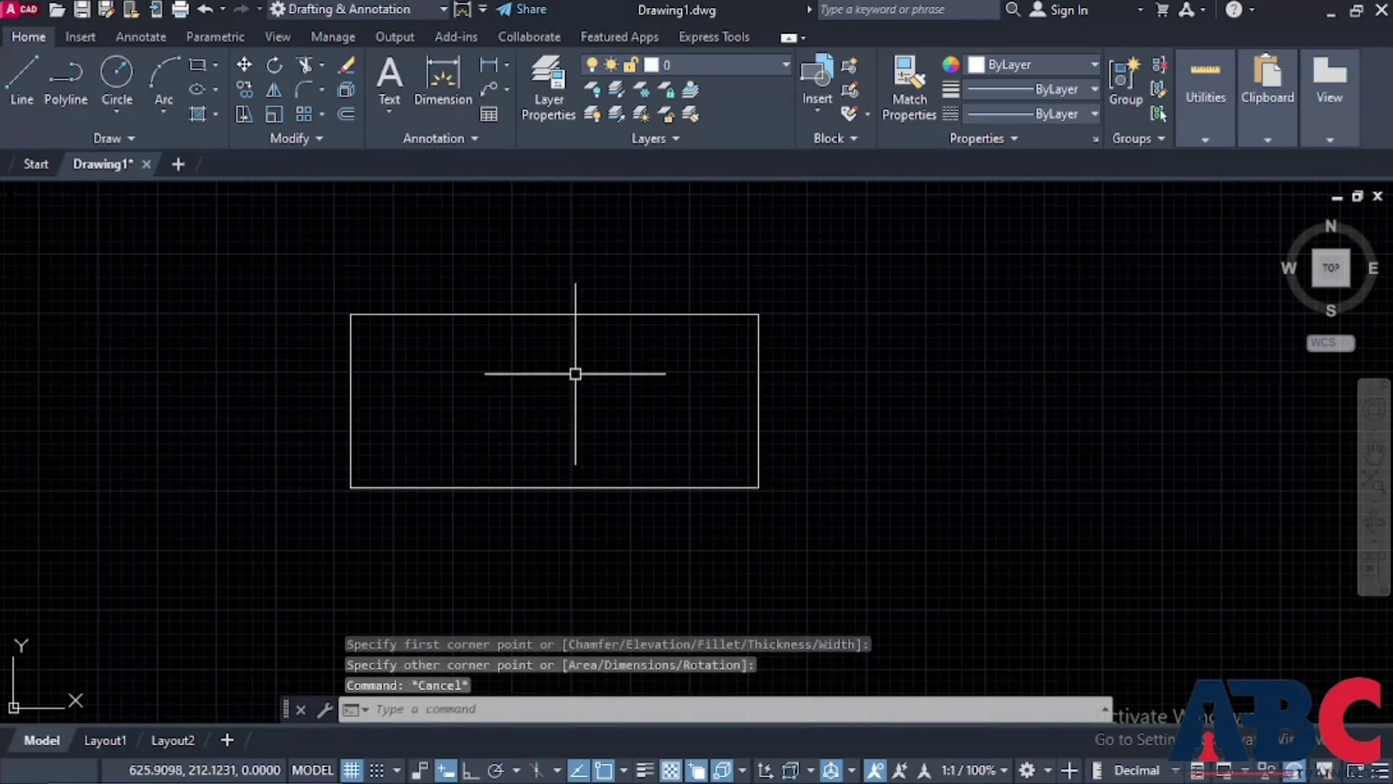
# Reshape the rectangle into an irregular quadrilateral by stretching its upper-right corner inward, its top edge up and its right edge outward
pyautogui.click(576, 315)
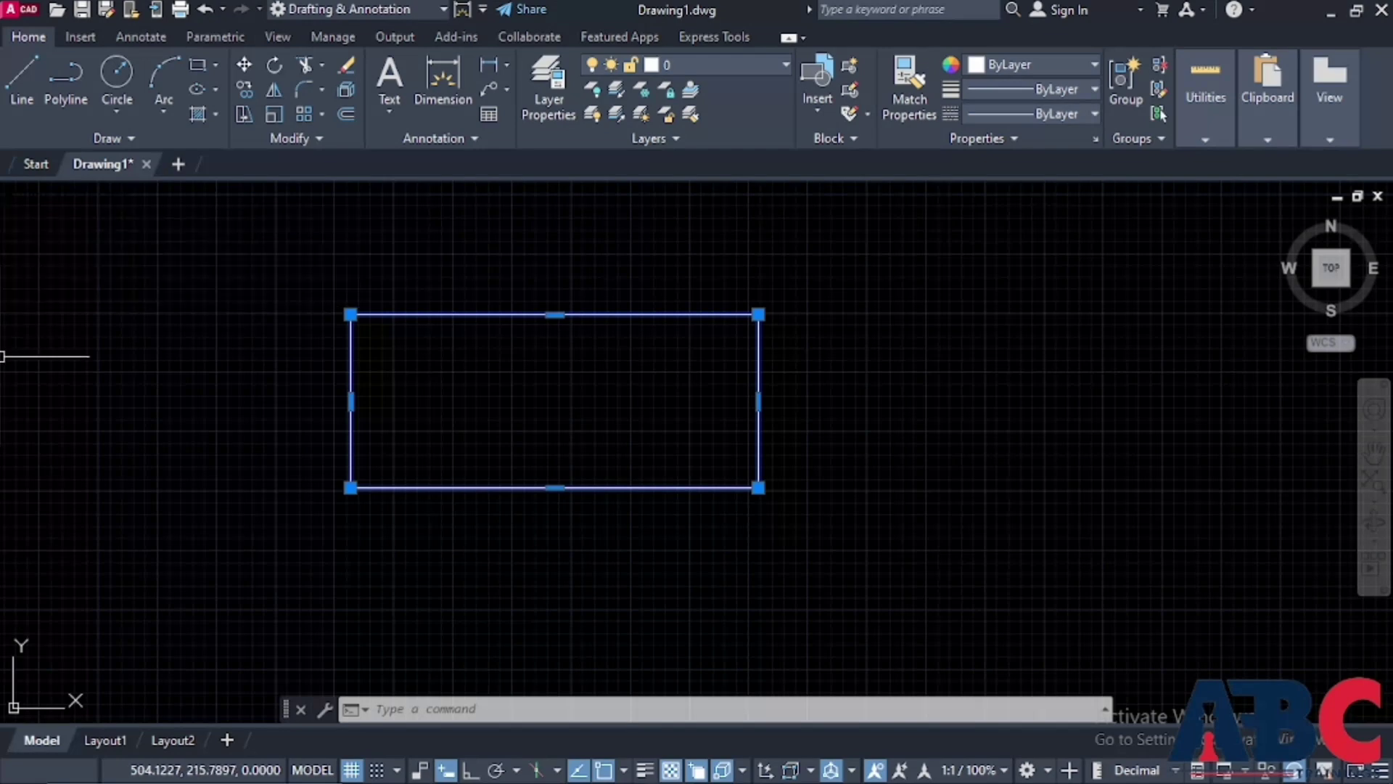
pyautogui.click(758, 314)
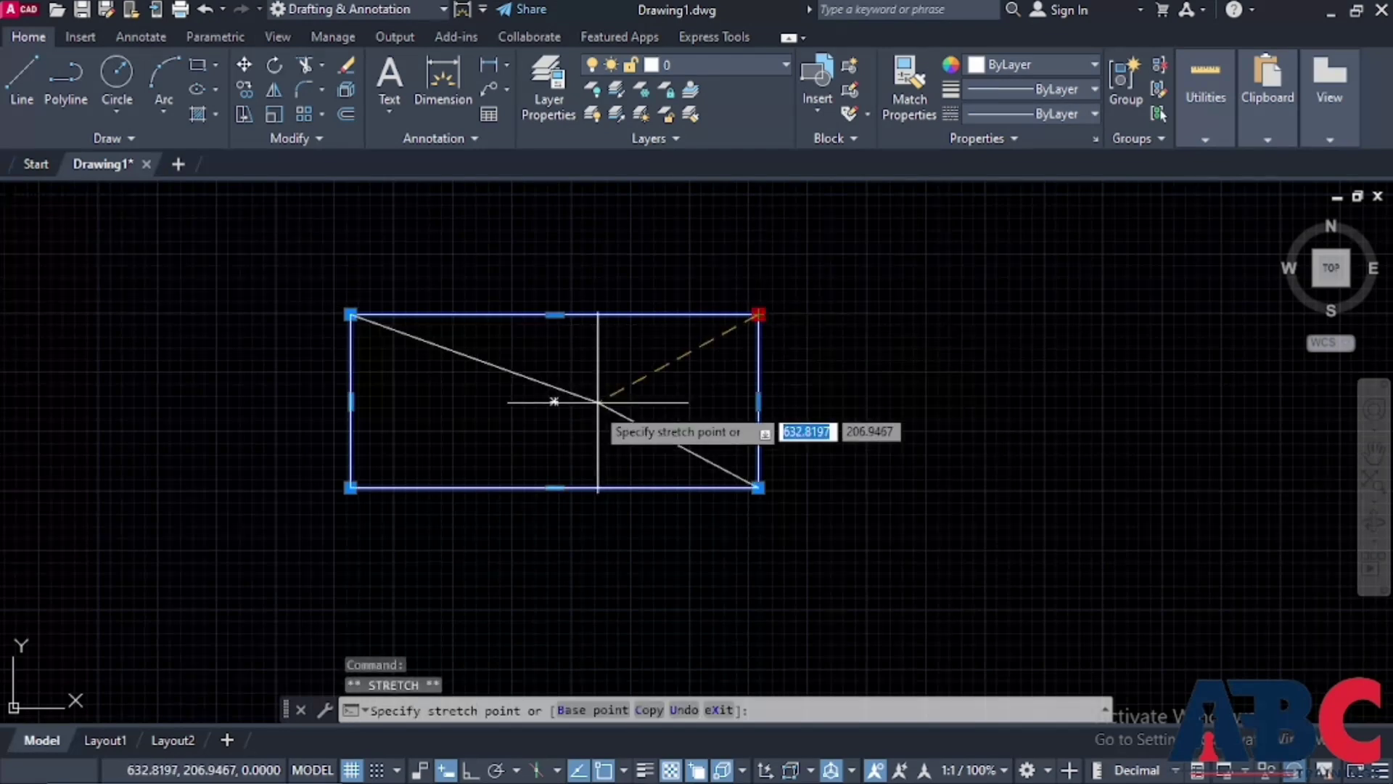
pyautogui.click(585, 406)
pyautogui.click(468, 361)
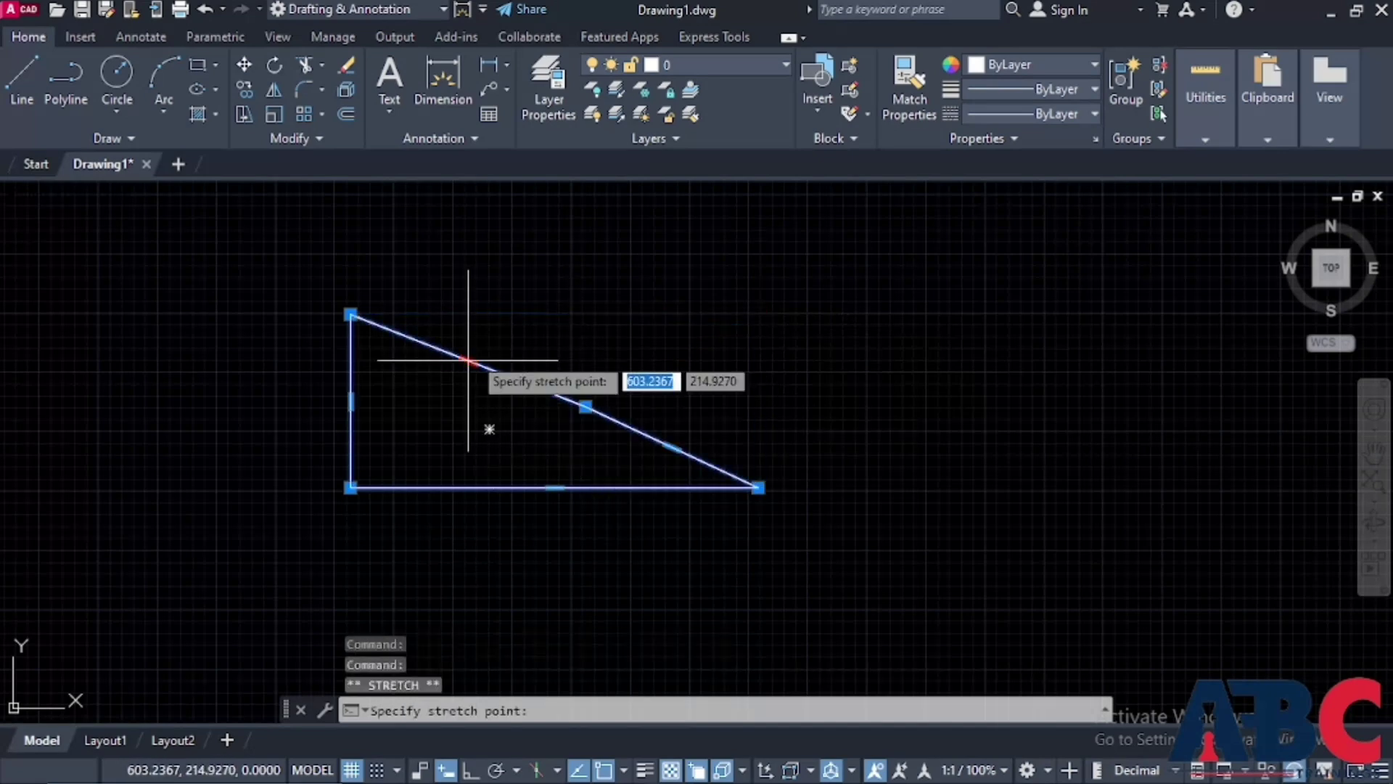
pyautogui.click(571, 225)
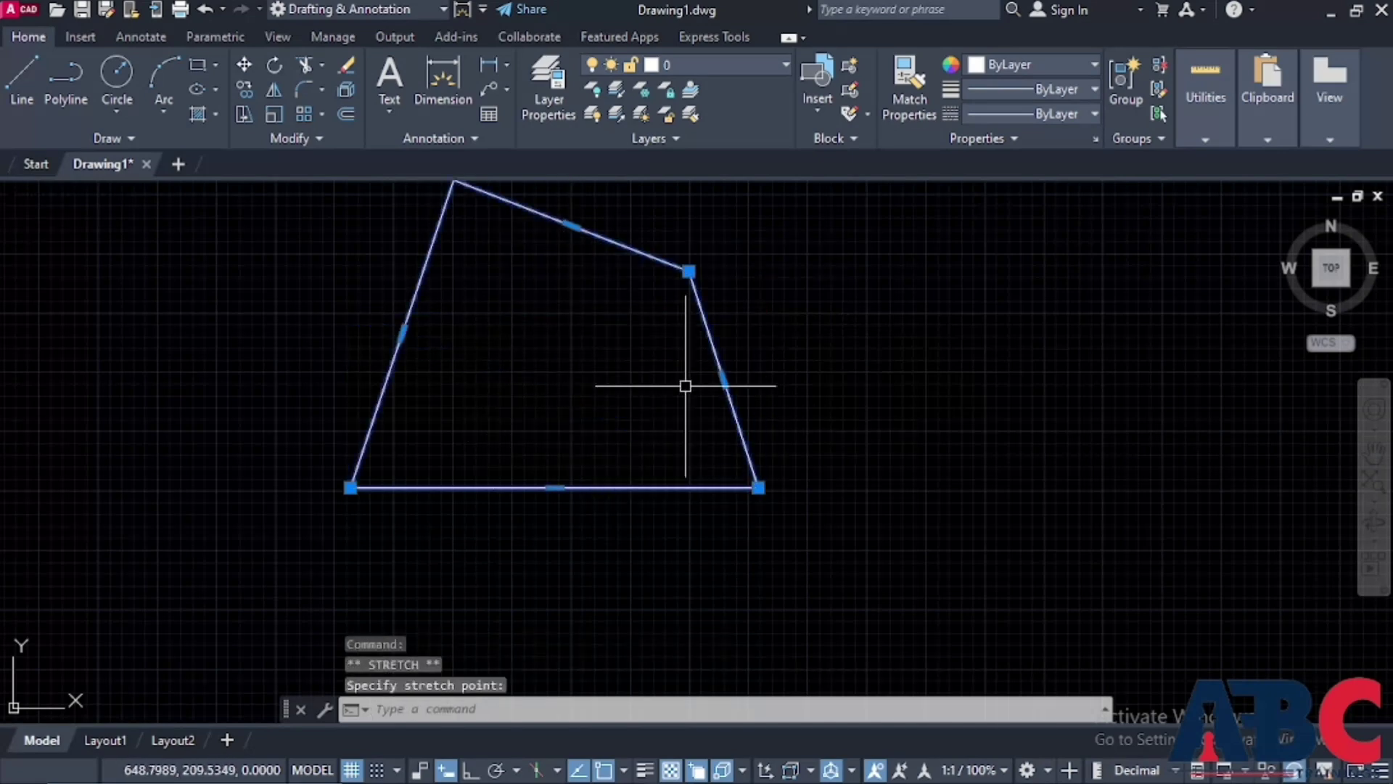
pyautogui.click(723, 378)
pyautogui.click(883, 328)
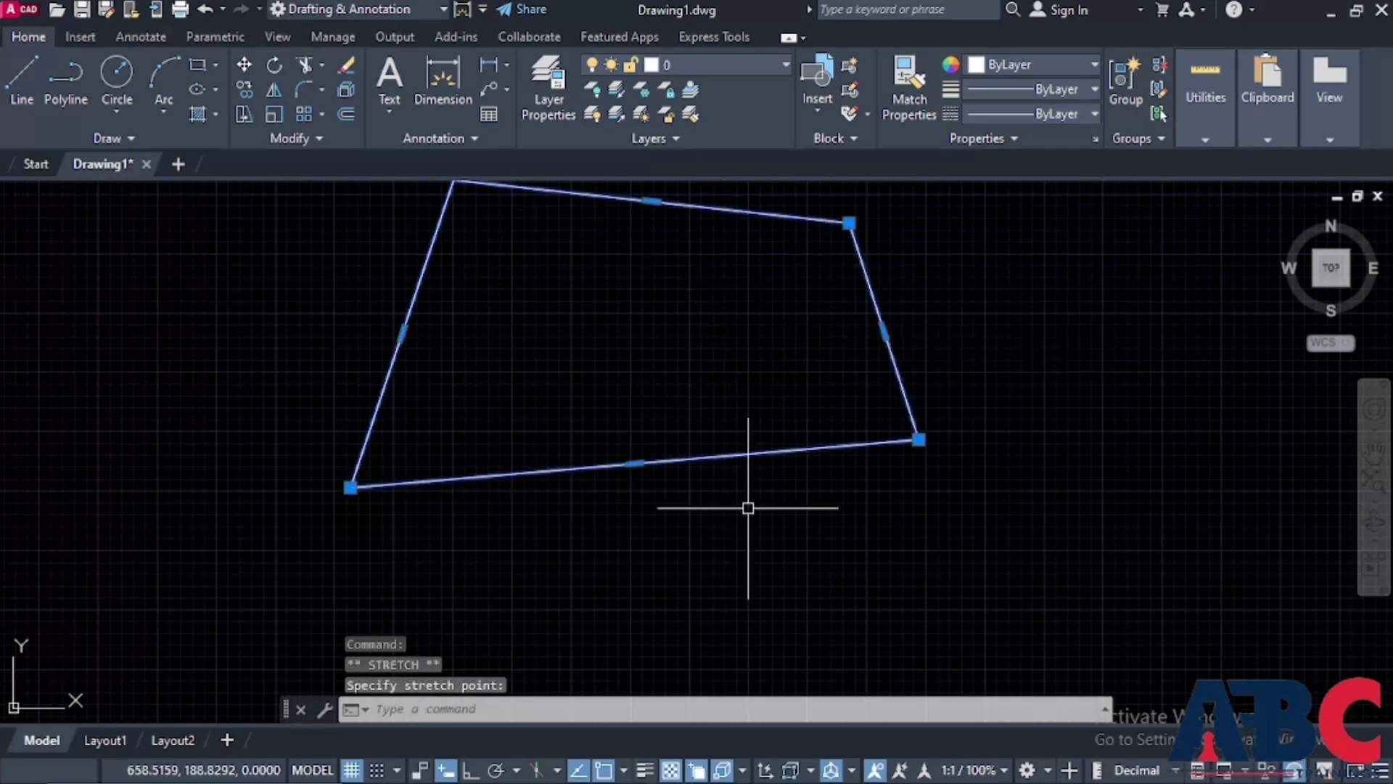
pyautogui.press('Escape')
# Erase the stretched quadrilateral from the drawing
pyautogui.scroll(-4, 726, 463)
pyautogui.moveTo(726, 463)
pyautogui.mouseDown()
pyautogui.moveTo(513, 460)
pyautogui.moveTo(1011, 336)
pyautogui.mouseUp()
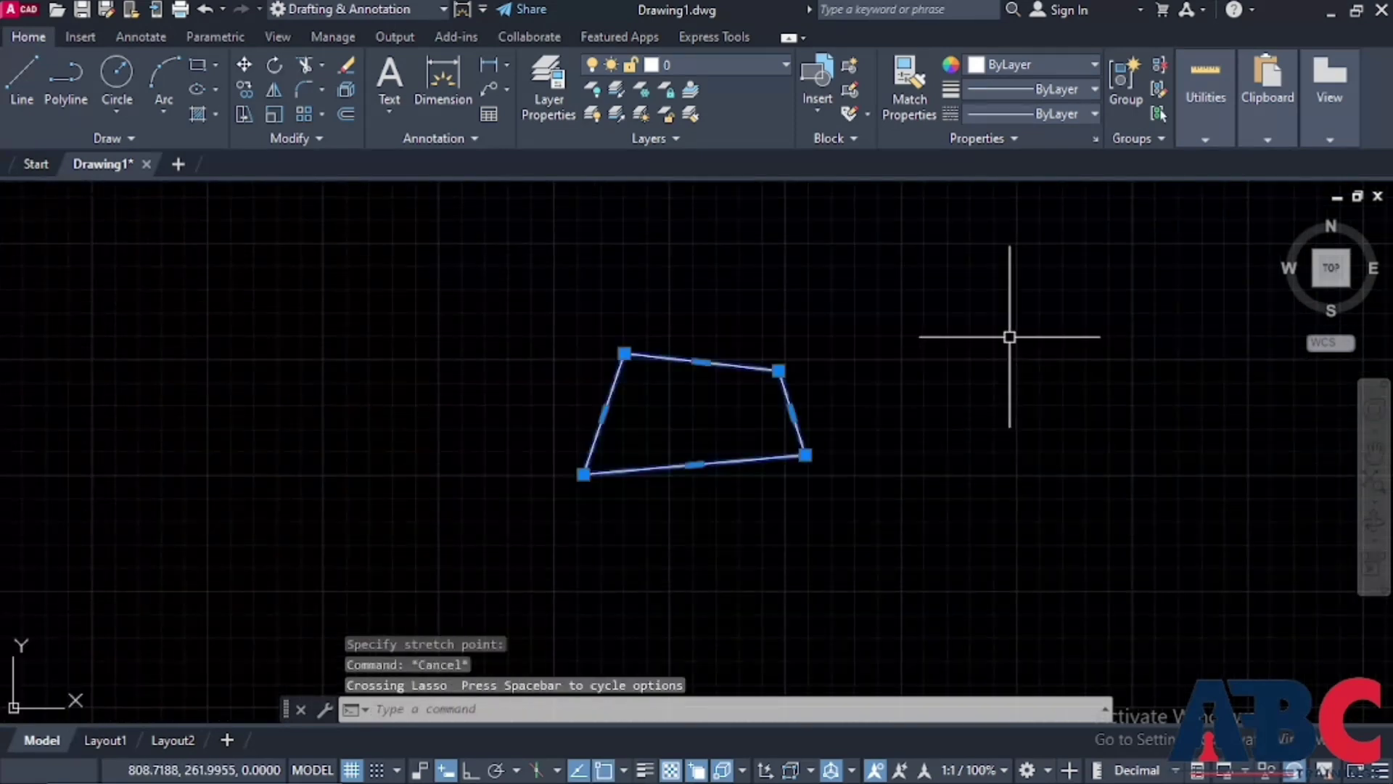
pyautogui.press('Delete')
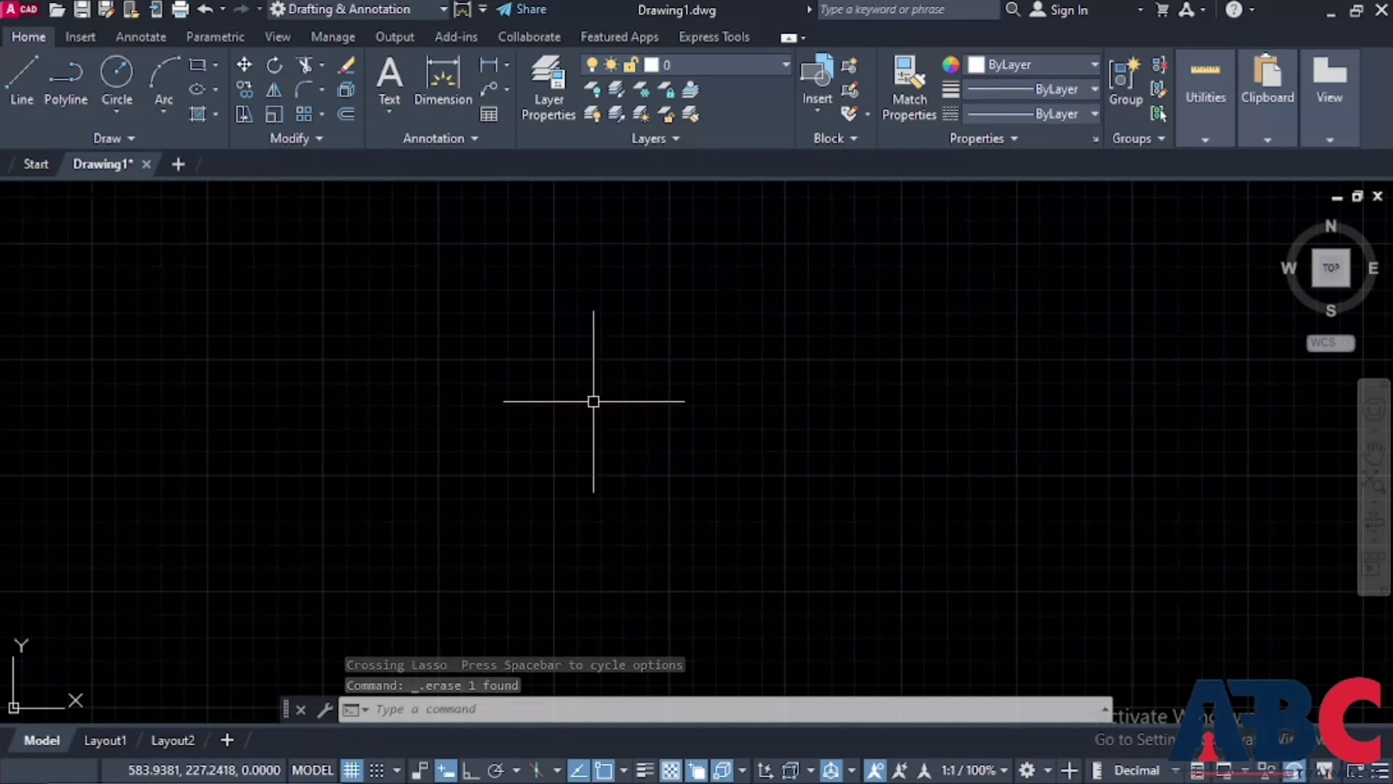
# Draw a single long horizontal line across the upper middle of the empty drawing area
pyautogui.scroll(-2, 550, 392)
pyautogui.scroll(3, 918, 278)
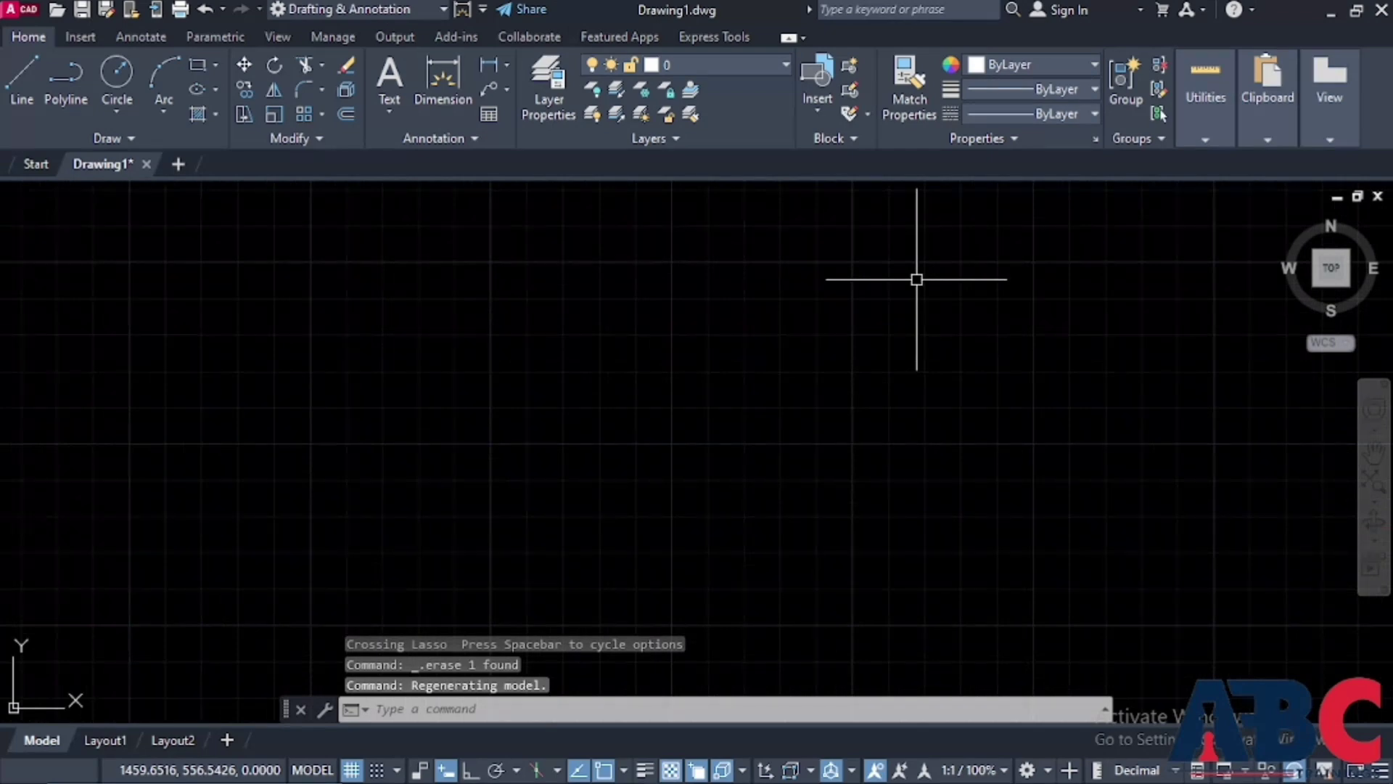
pyautogui.press('Escape')
pyautogui.write('l')
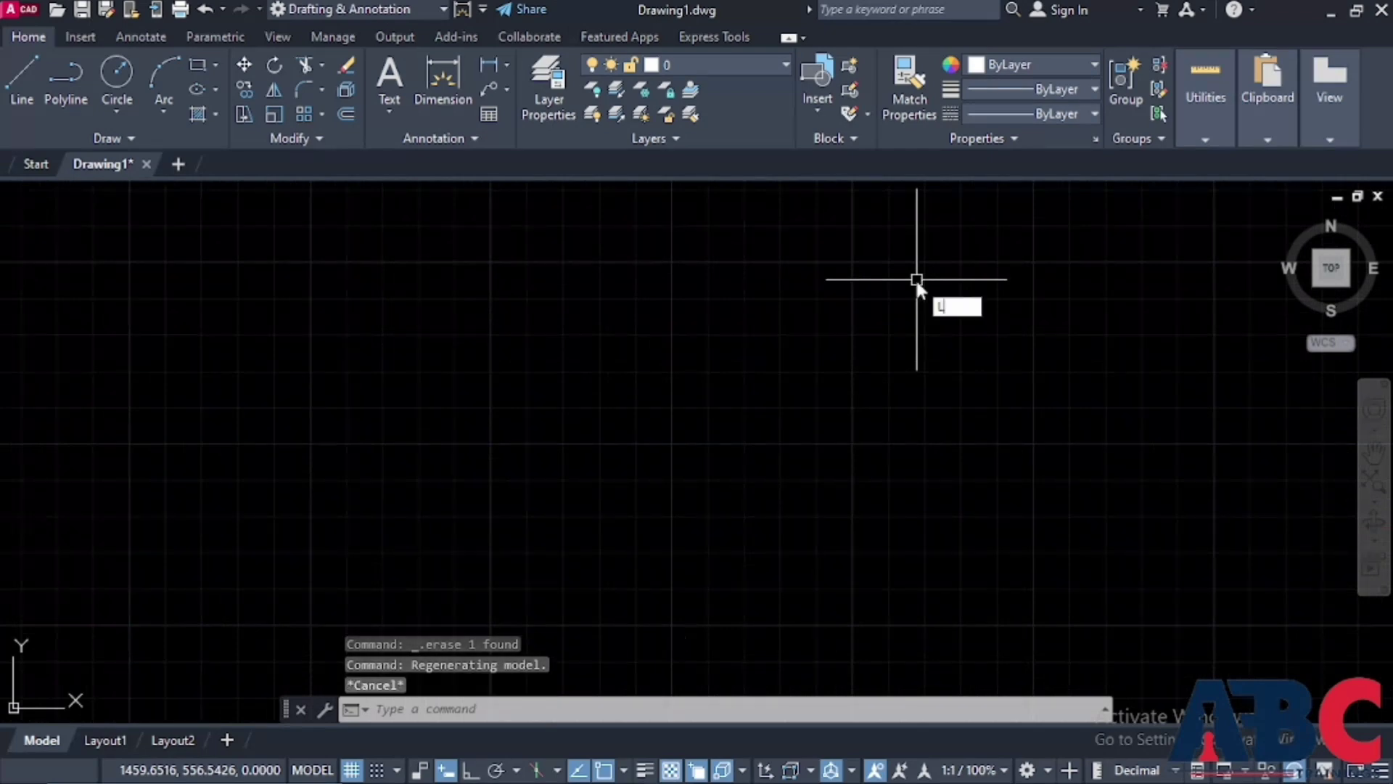
pyautogui.press('Return')
pyautogui.click(429, 342)
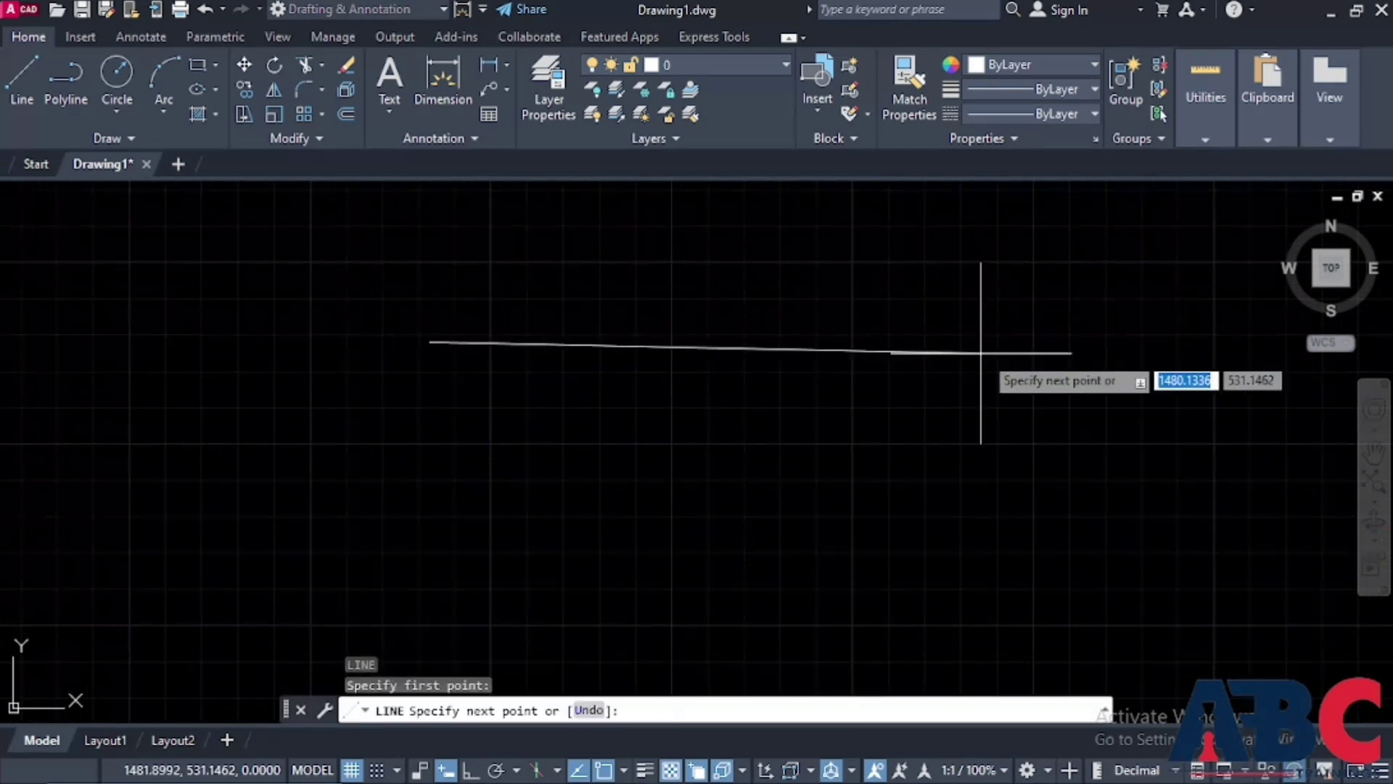
pyautogui.click(1001, 342)
pyautogui.press('Escape')
pyautogui.press('Escape')
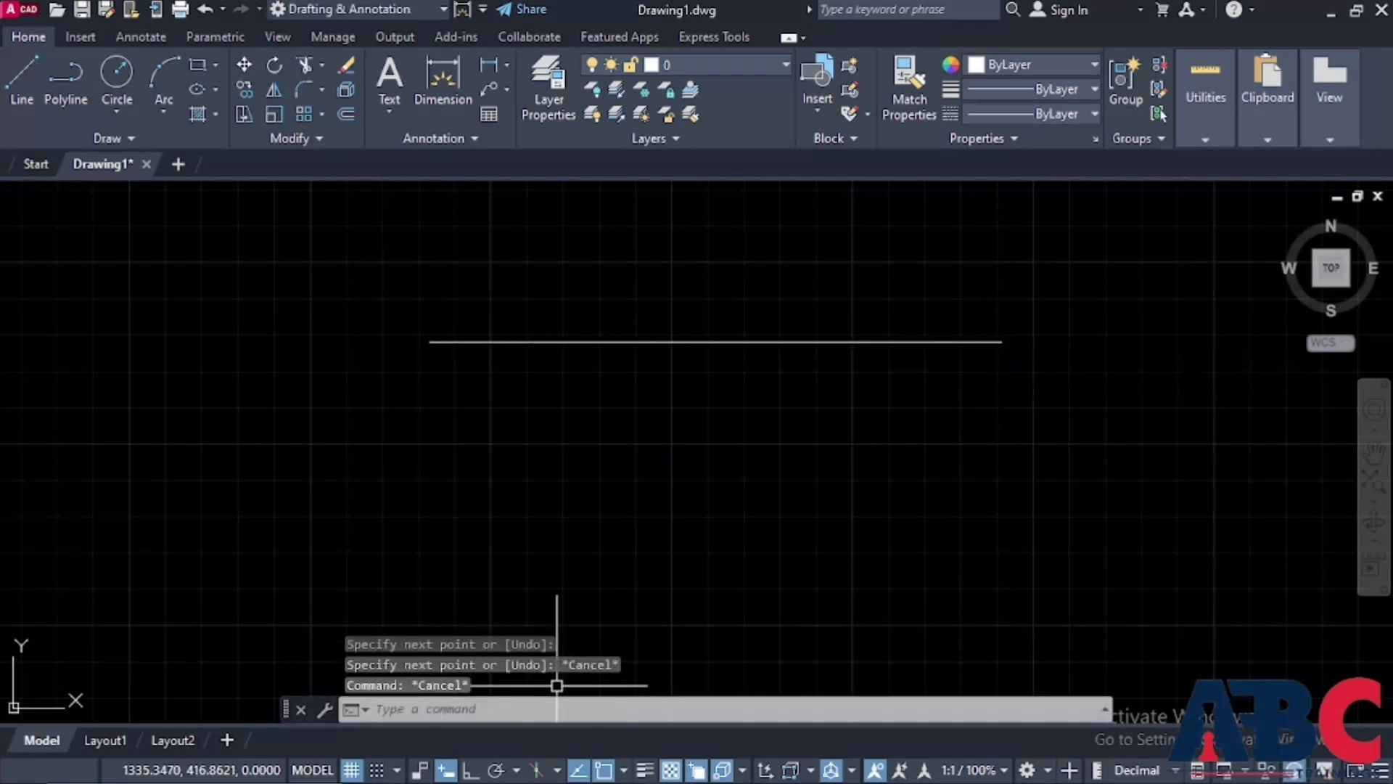
pyautogui.click(606, 342)
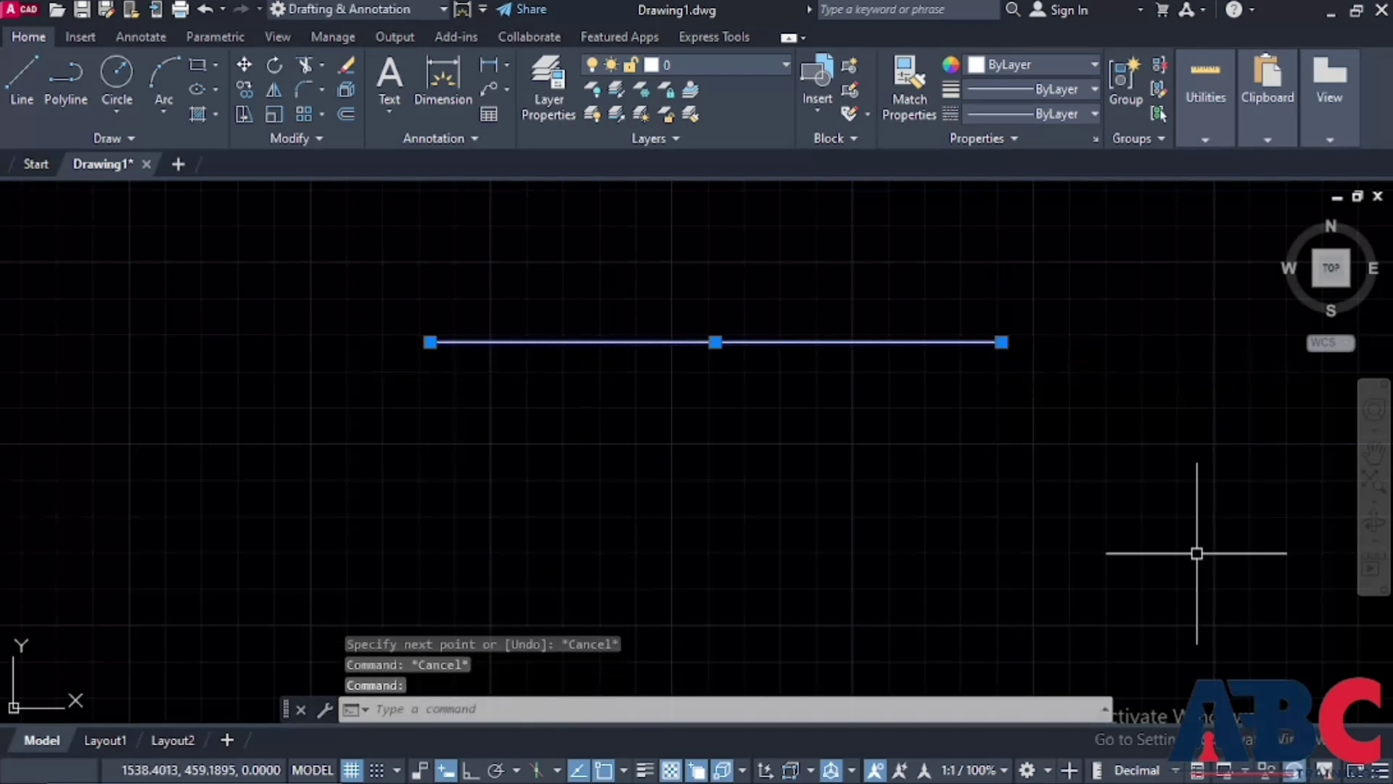
pyautogui.press('Escape')
pyautogui.moveTo(1181, 475); pyautogui.dragTo(370, 236)
pyautogui.press('Escape')
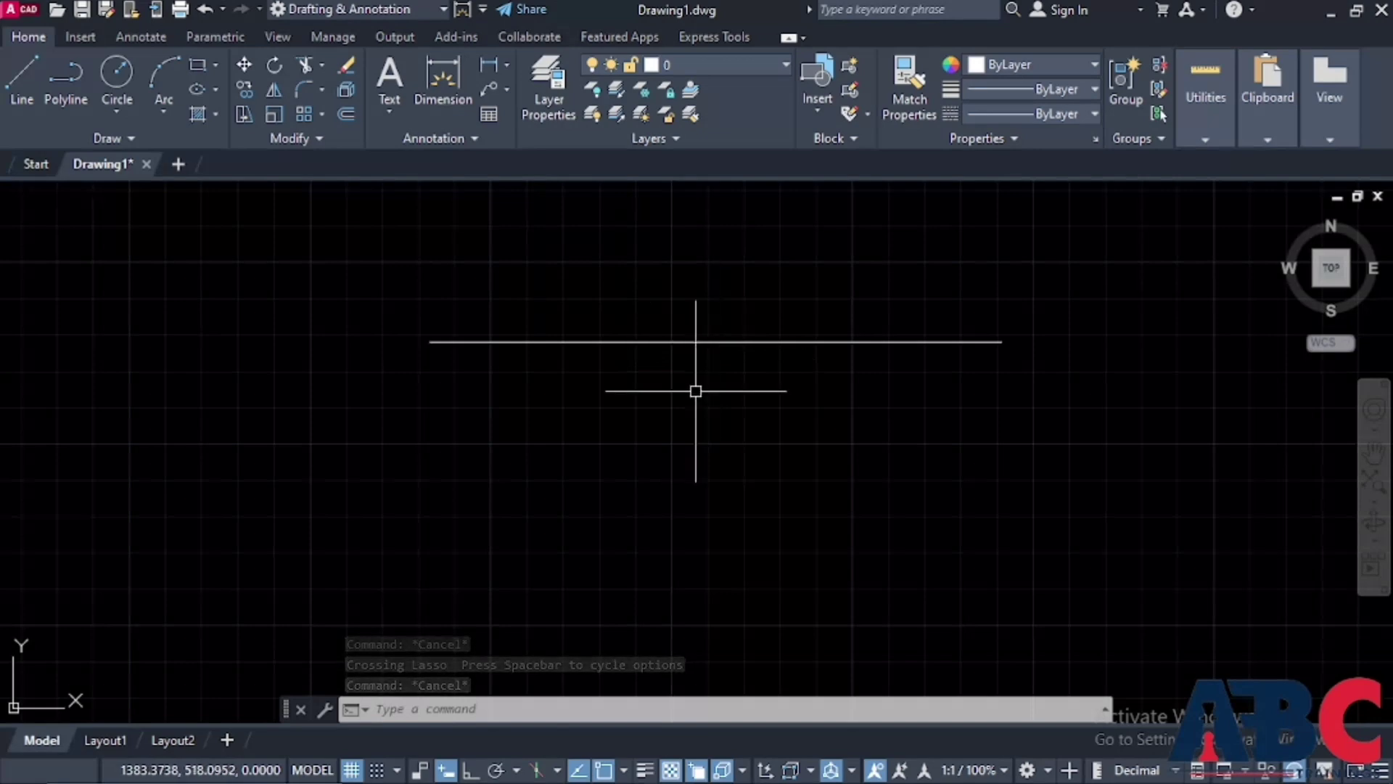
# Divide the horizontal line into 10 equal segments with the Divide command
pyautogui.click(125, 137)
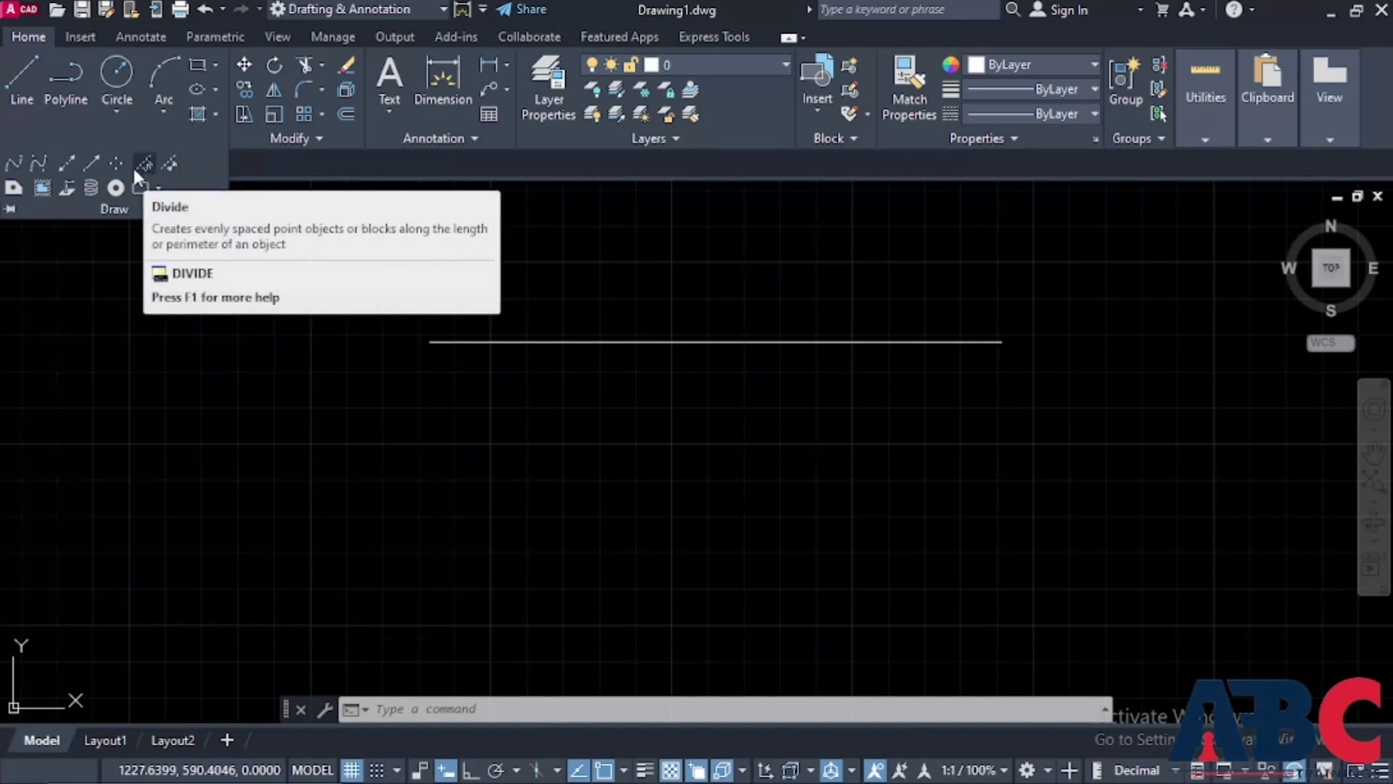
pyautogui.press('Escape')
pyautogui.press('Escape')
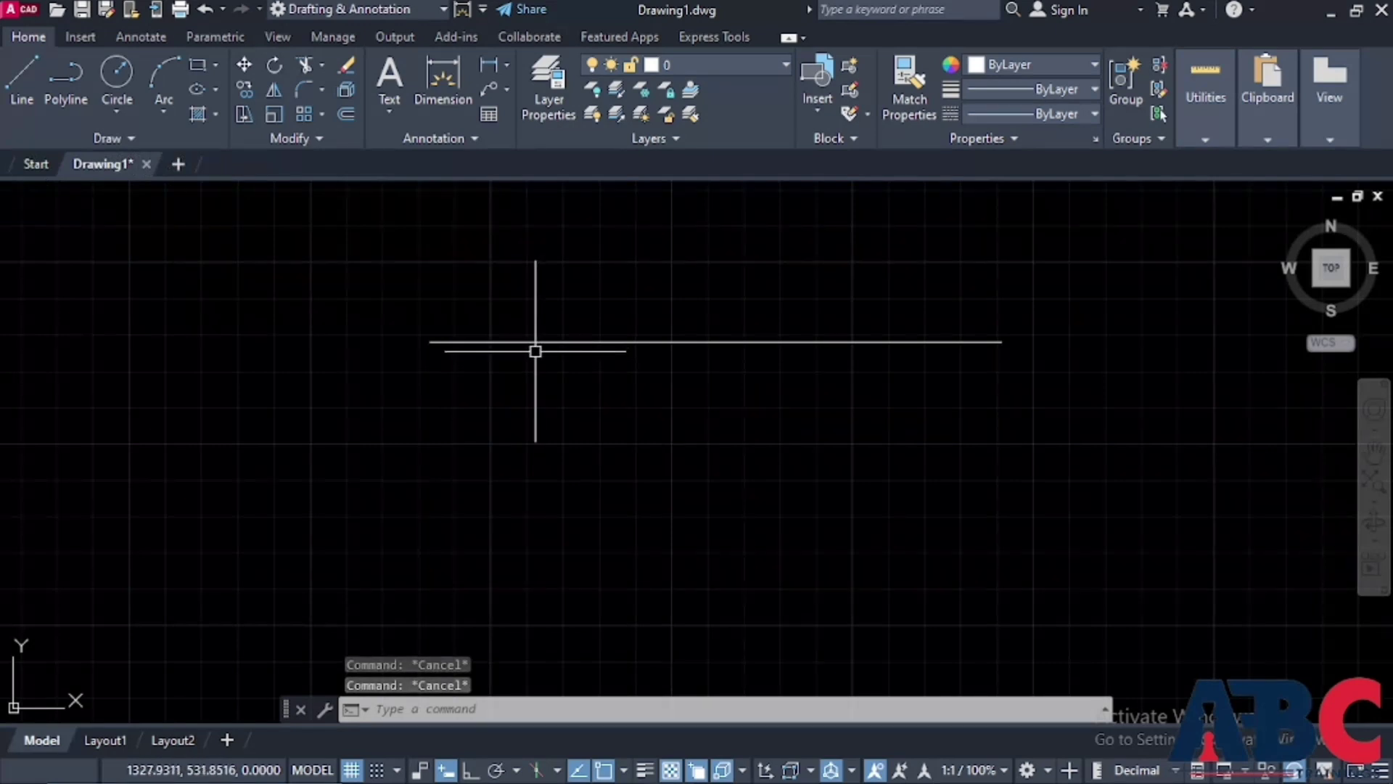
pyautogui.write('DIV')
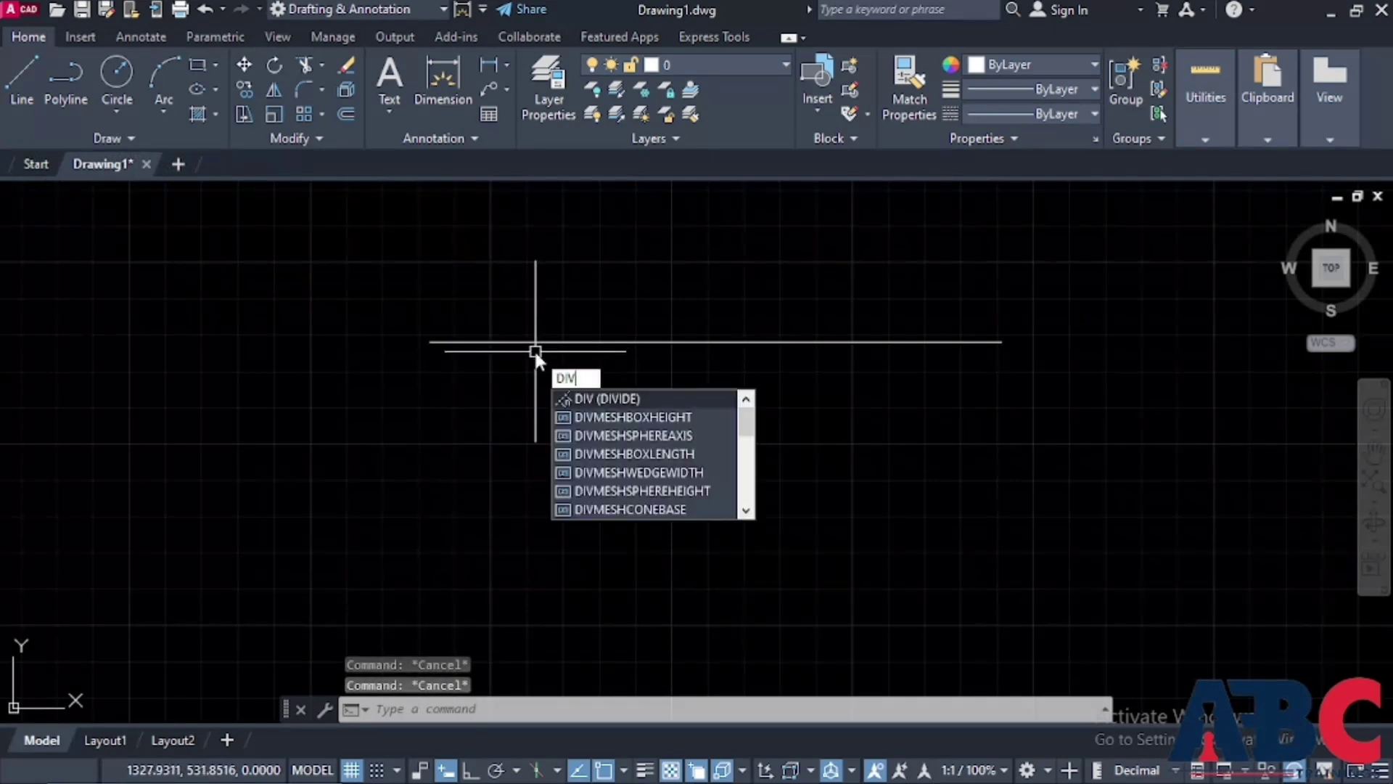
pyautogui.press('Return')
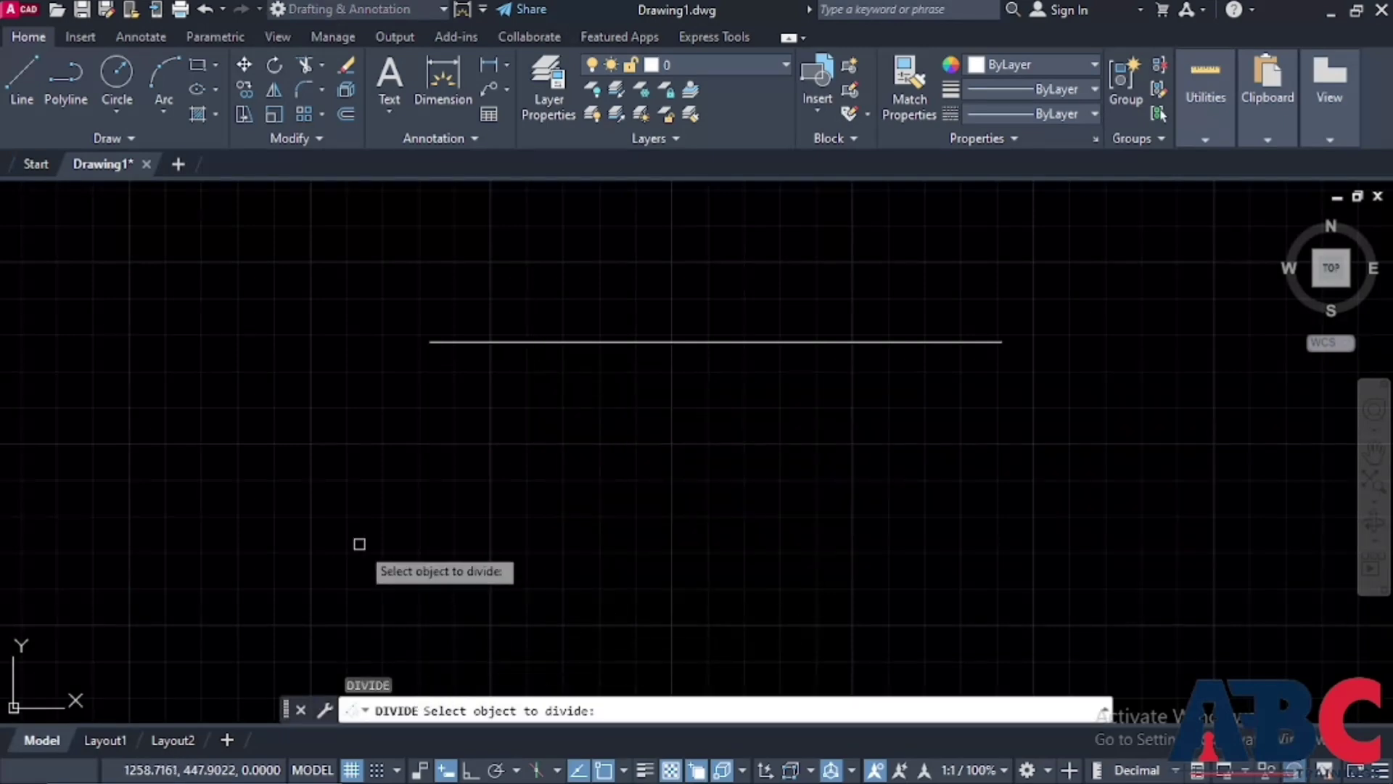
pyautogui.click(753, 342)
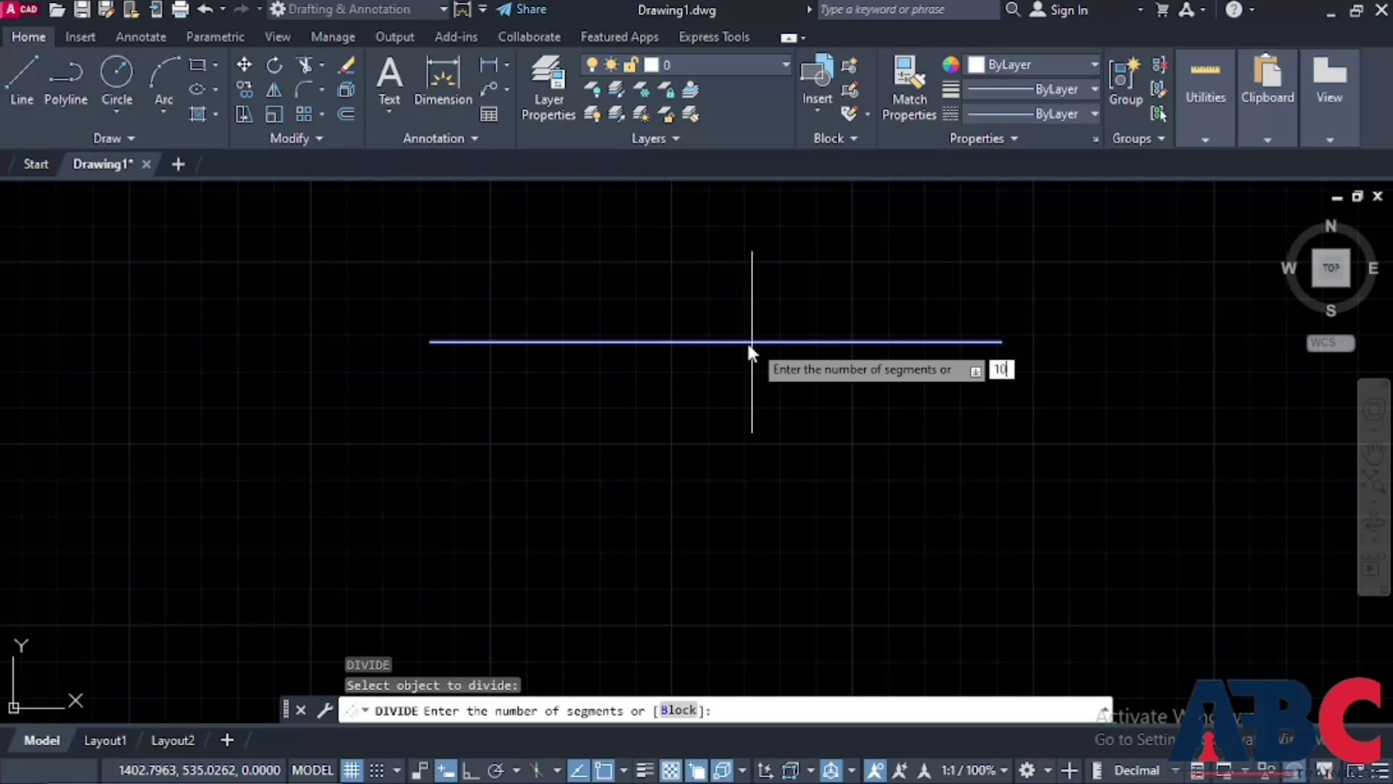
pyautogui.press('Return')
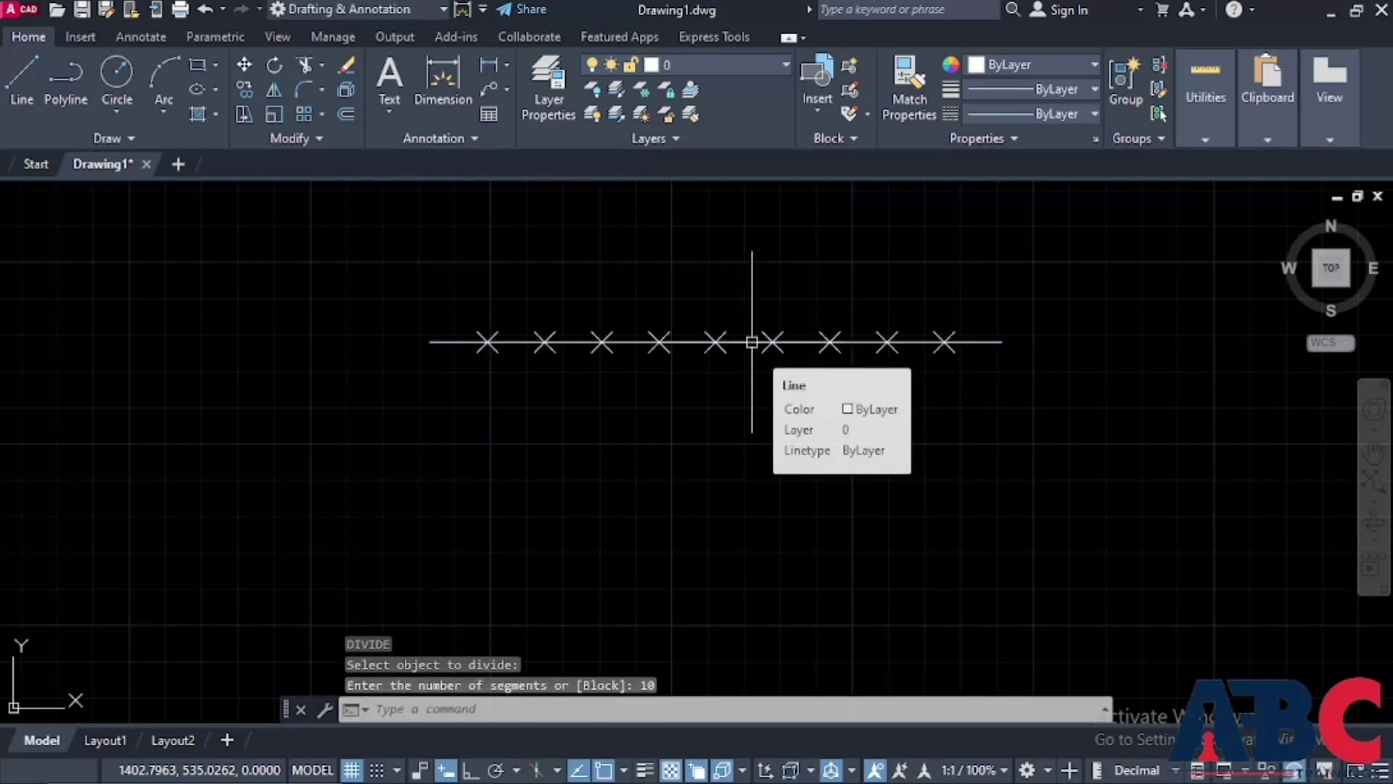
# Examine the spacing of the point markers along the divided line and whether the line is still one object
pyautogui.scroll(5, 947, 351)
pyautogui.scroll(-5, 547, 351)
pyautogui.scroll(8, 488, 348)
pyautogui.scroll(-6, 391, 329)
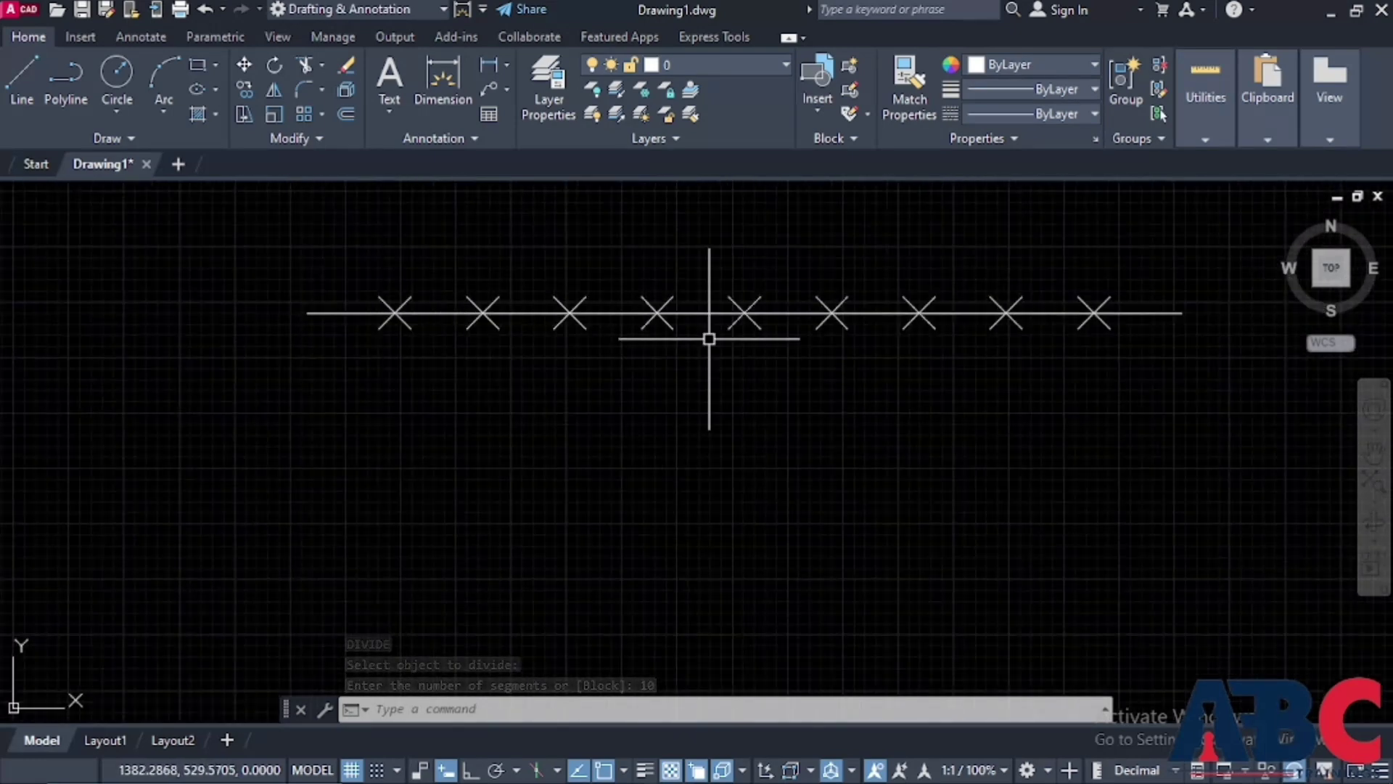
pyautogui.click(349, 313)
pyautogui.press('Escape')
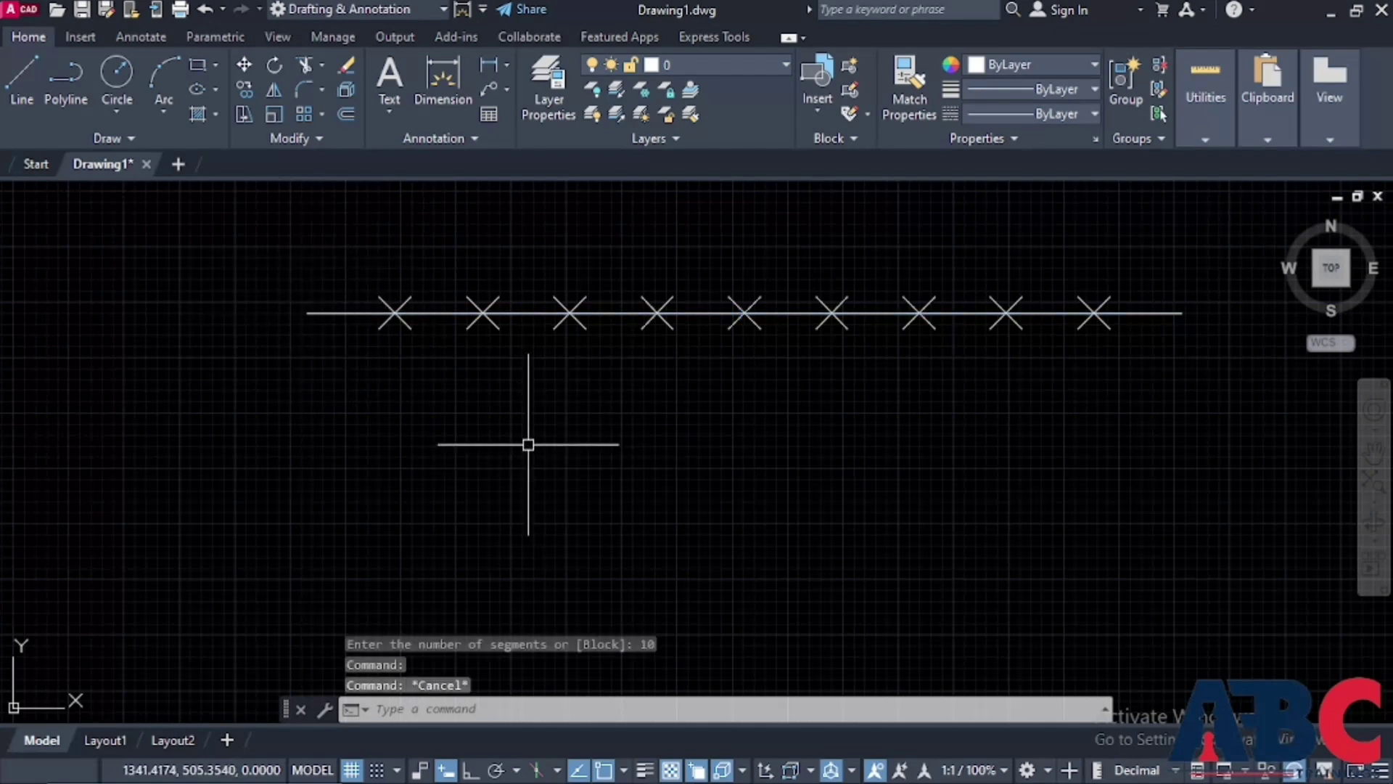
# Erase the divided line together with all its point markers
pyautogui.scroll(-4, 802, 575)
pyautogui.moveTo(998, 563)
pyautogui.mouseDown()
pyautogui.moveTo(473, 460)
pyautogui.moveTo(948, 362)
pyautogui.mouseUp()
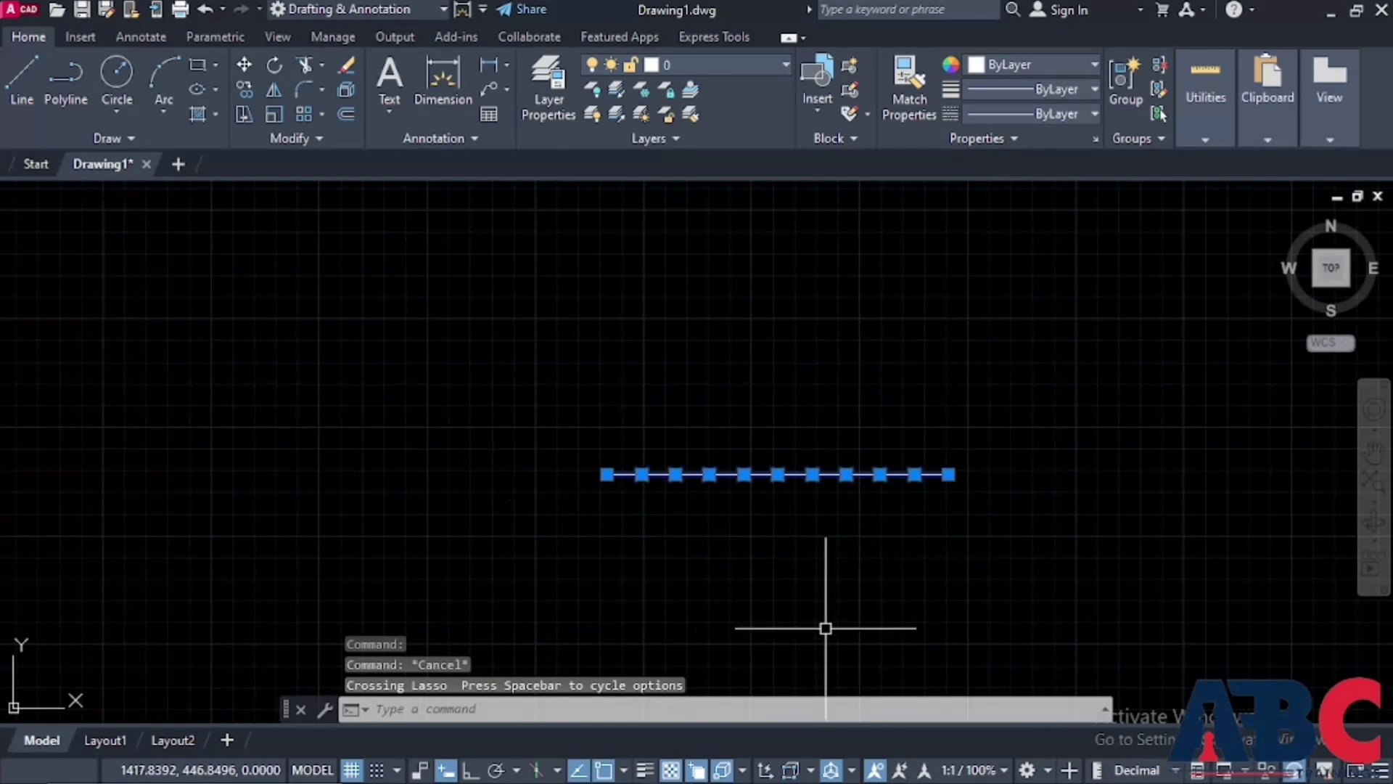
pyautogui.press('Delete')
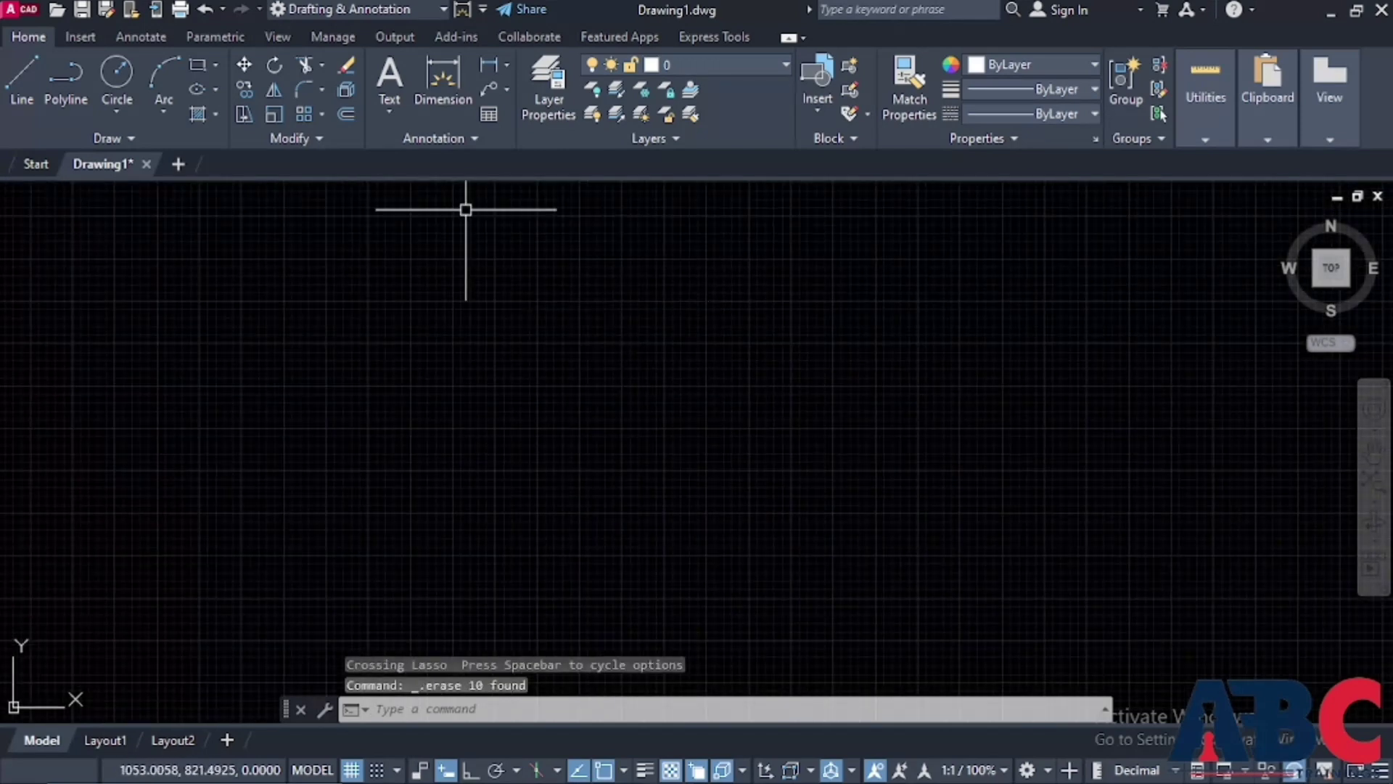
# Draw a long, nearly horizontal line across the width of the drawing area and check it as a single object
pyautogui.click(21, 73)
pyautogui.click(226, 400)
pyautogui.click(1173, 409)
pyautogui.press('Escape')
pyautogui.press('Escape')
pyautogui.click(616, 405)
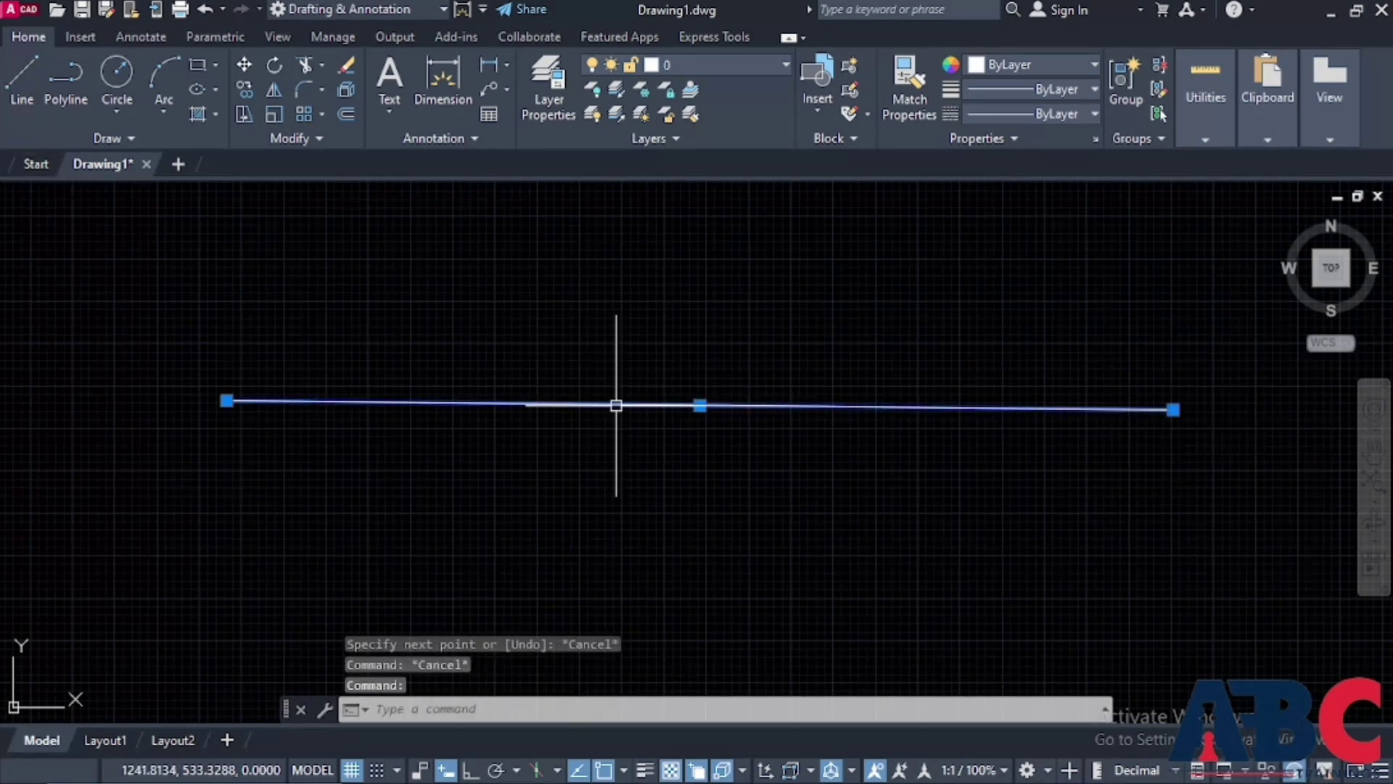
pyautogui.press('Escape')
# Place point markers along the long line with the Measure command, using a segment length of 5
pyautogui.click(128, 138)
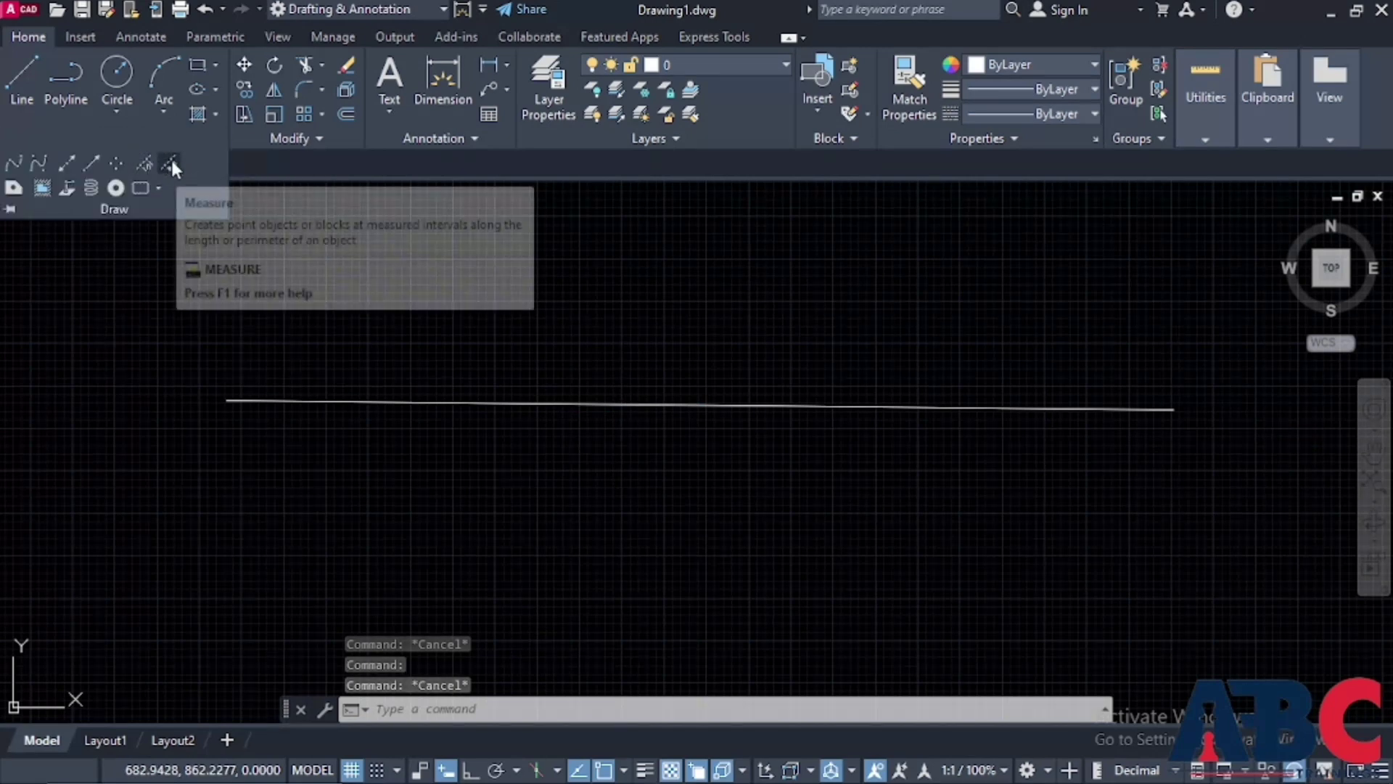
pyautogui.click(172, 162)
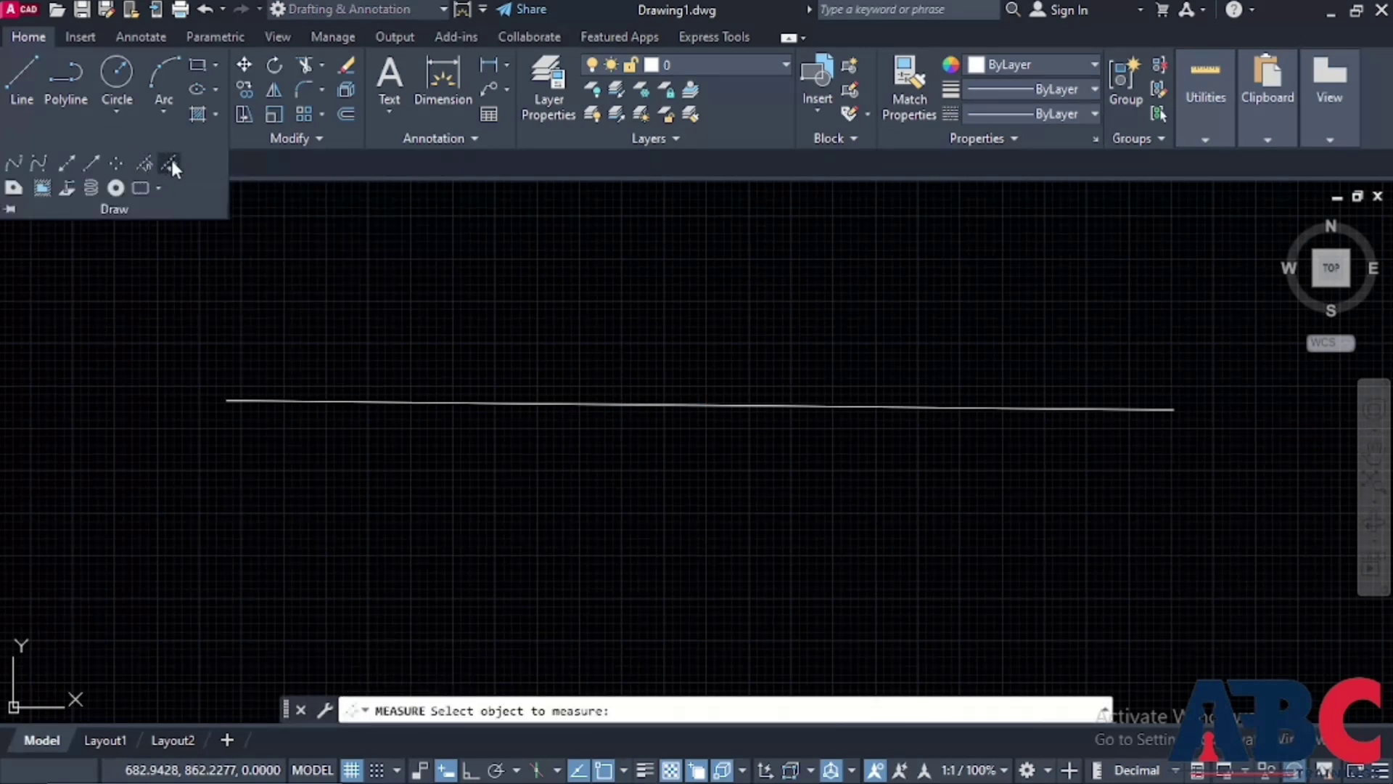
pyautogui.click(690, 405)
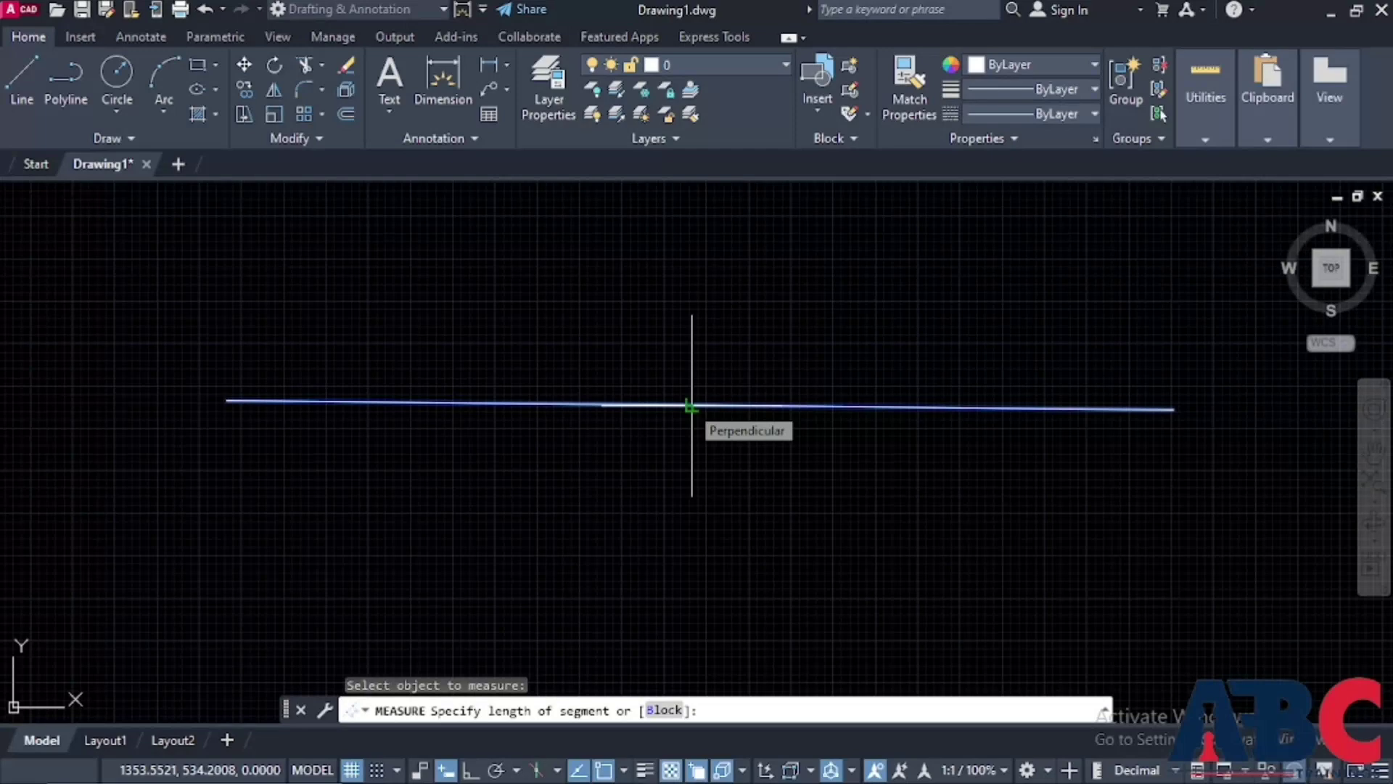
pyautogui.write('5')
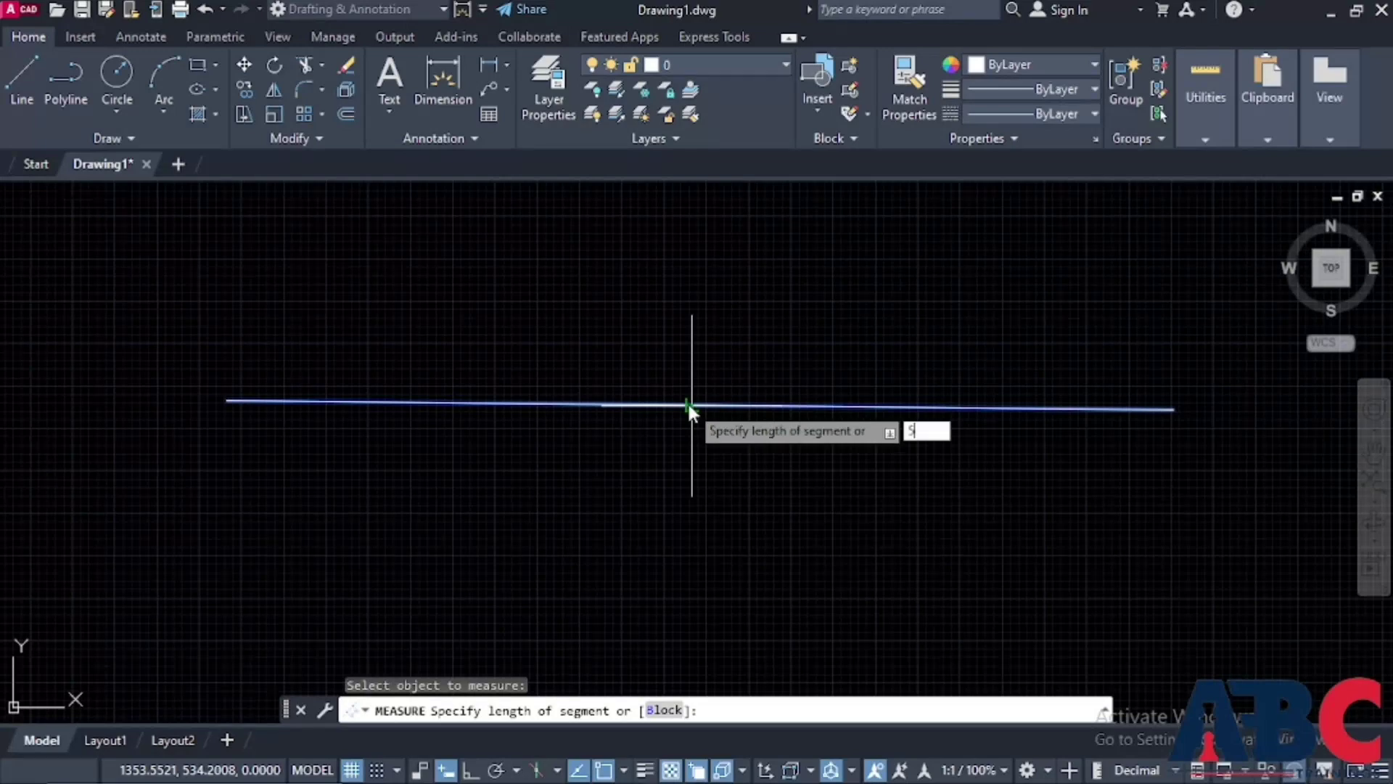
pyautogui.press('Return')
# Examine the measured point markers up close along the line and at its ends
pyautogui.scroll(10, 759, 436)
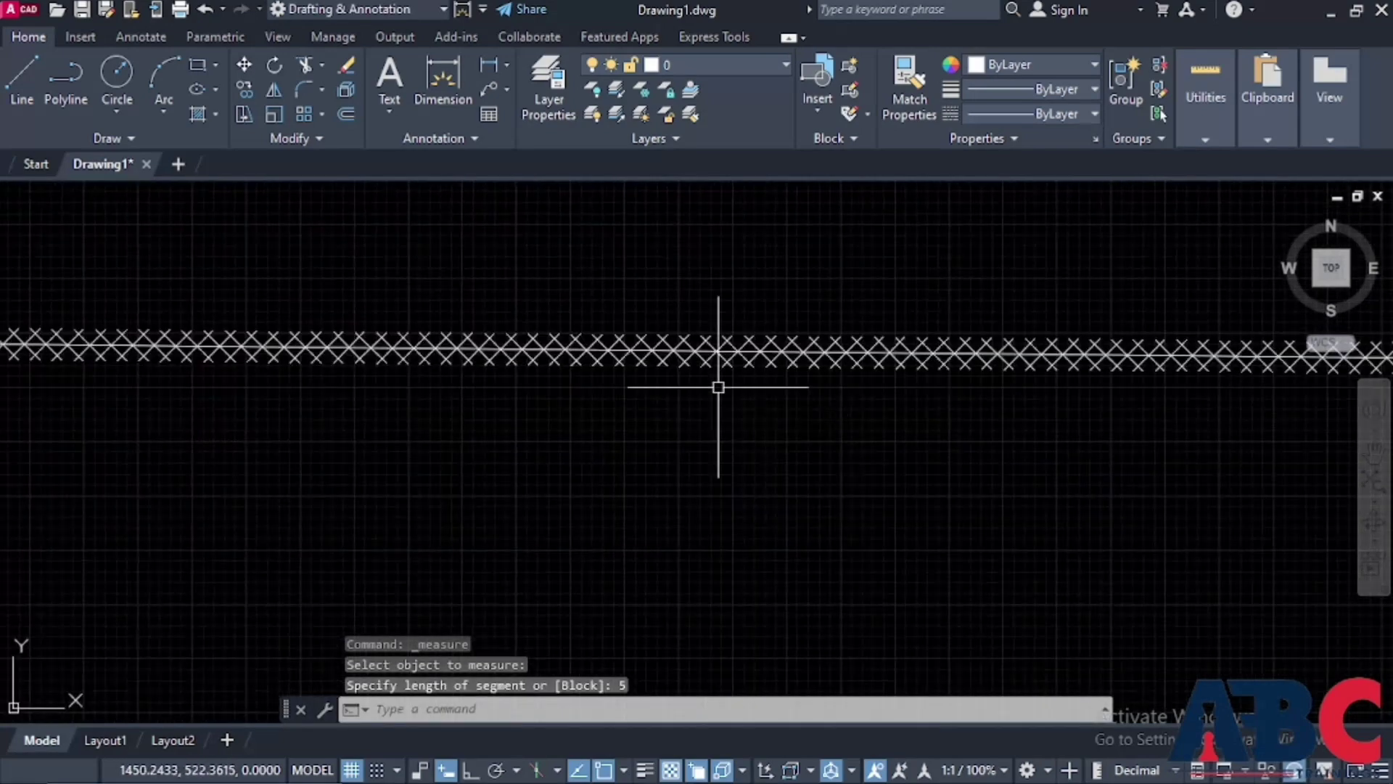
pyautogui.scroll(-8, 666, 429)
pyautogui.scroll(5, 669, 486)
pyautogui.scroll(-7, 634, 438)
pyautogui.scroll(-3, 616, 457)
pyautogui.scroll(8, 407, 389)
pyautogui.scroll(-4, 341, 529)
pyautogui.scroll(4, 342, 522)
pyautogui.scroll(-8, 345, 522)
pyautogui.scroll(-4, 544, 516)
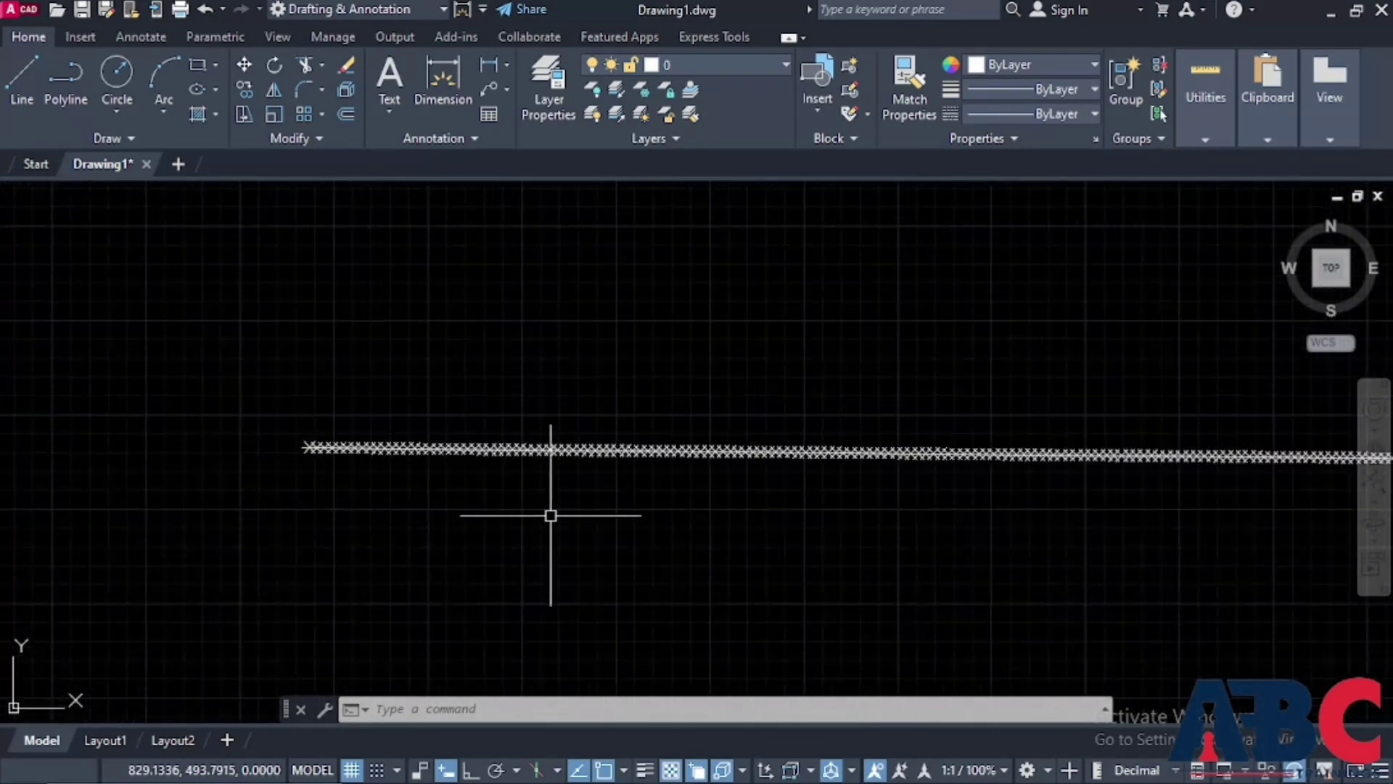
# Undo the Measure operation that placed markers every 5 units on the line
pyautogui.scroll(4, 392, 445)
pyautogui.scroll(-4, 356, 429)
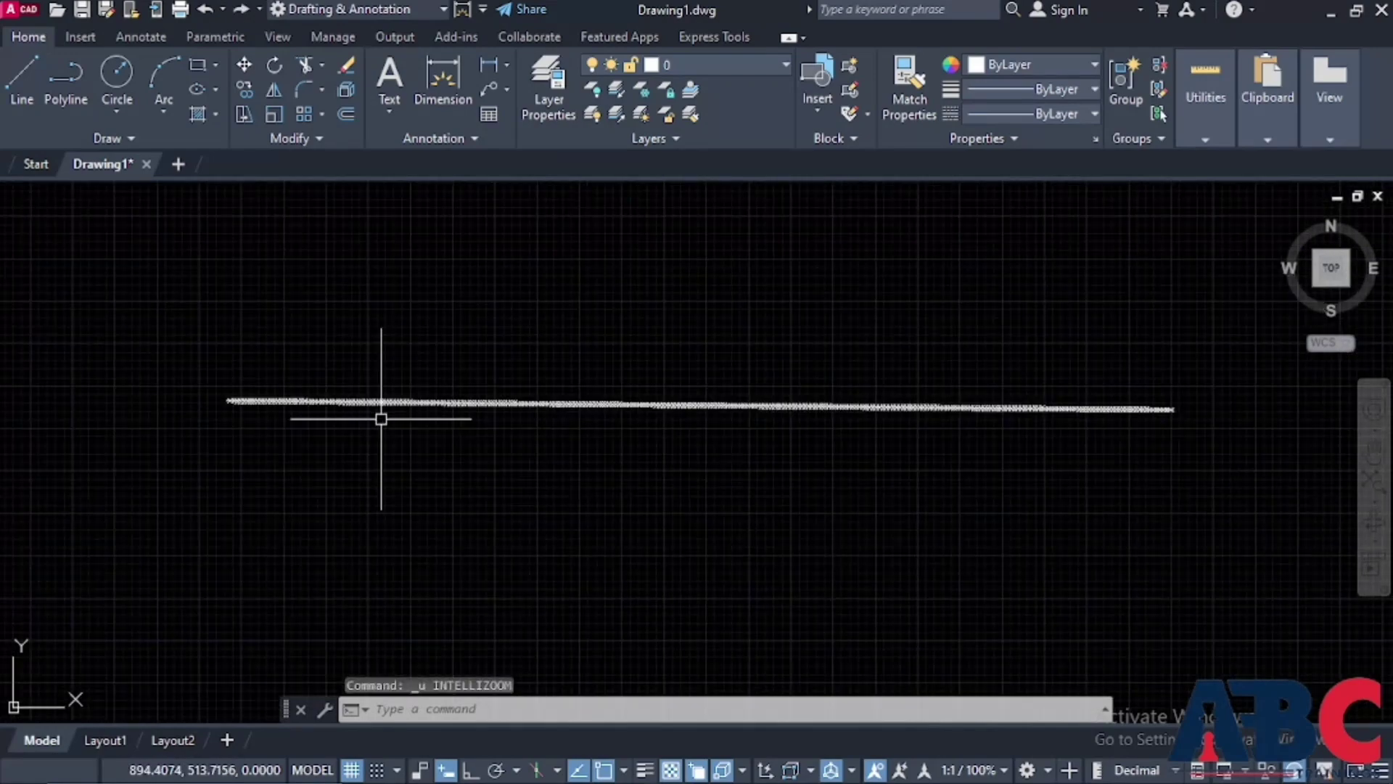
pyautogui.hotkey('ctrl', 'z')
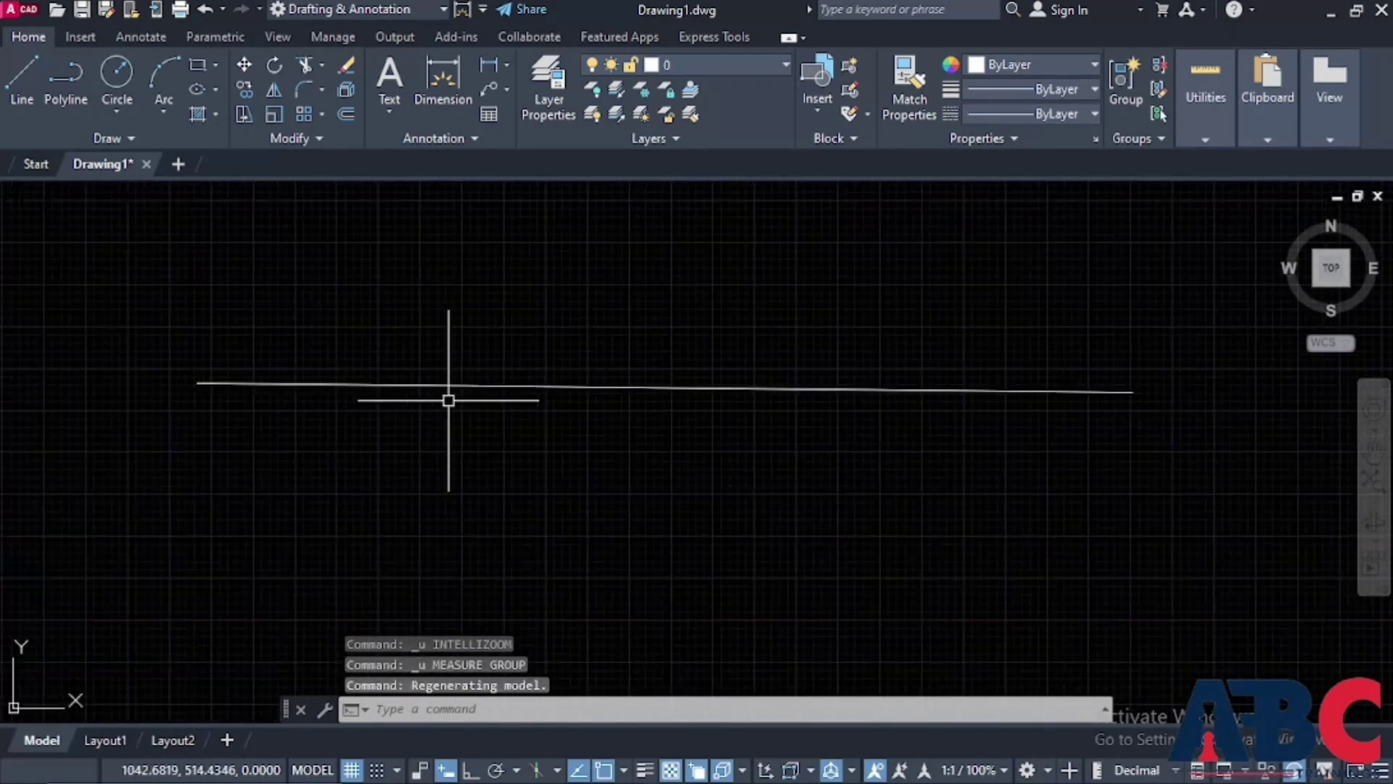
# Place point markers along the long line with the Measure command, using a segment length of 20
pyautogui.scroll(2, 448, 400)
pyautogui.click(128, 139)
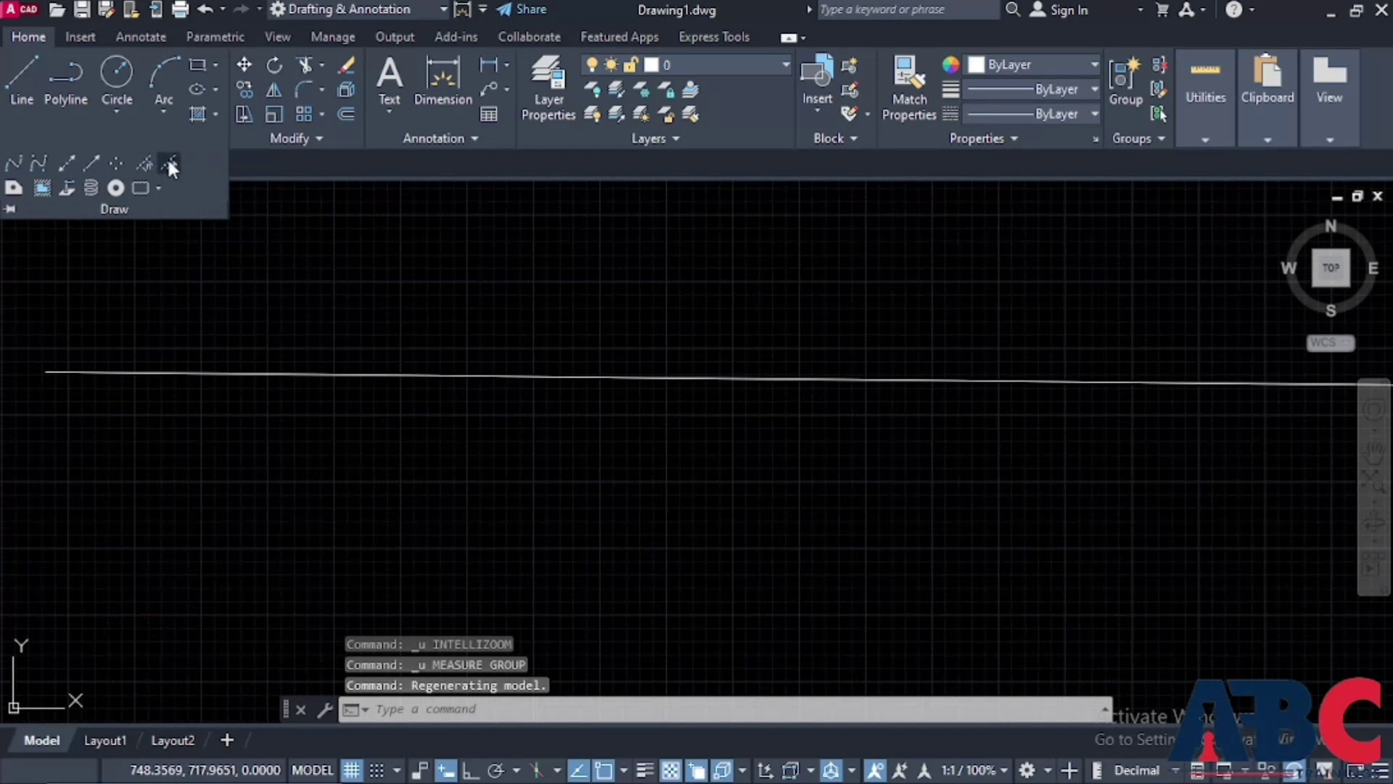
pyautogui.click(170, 167)
pyautogui.click(595, 377)
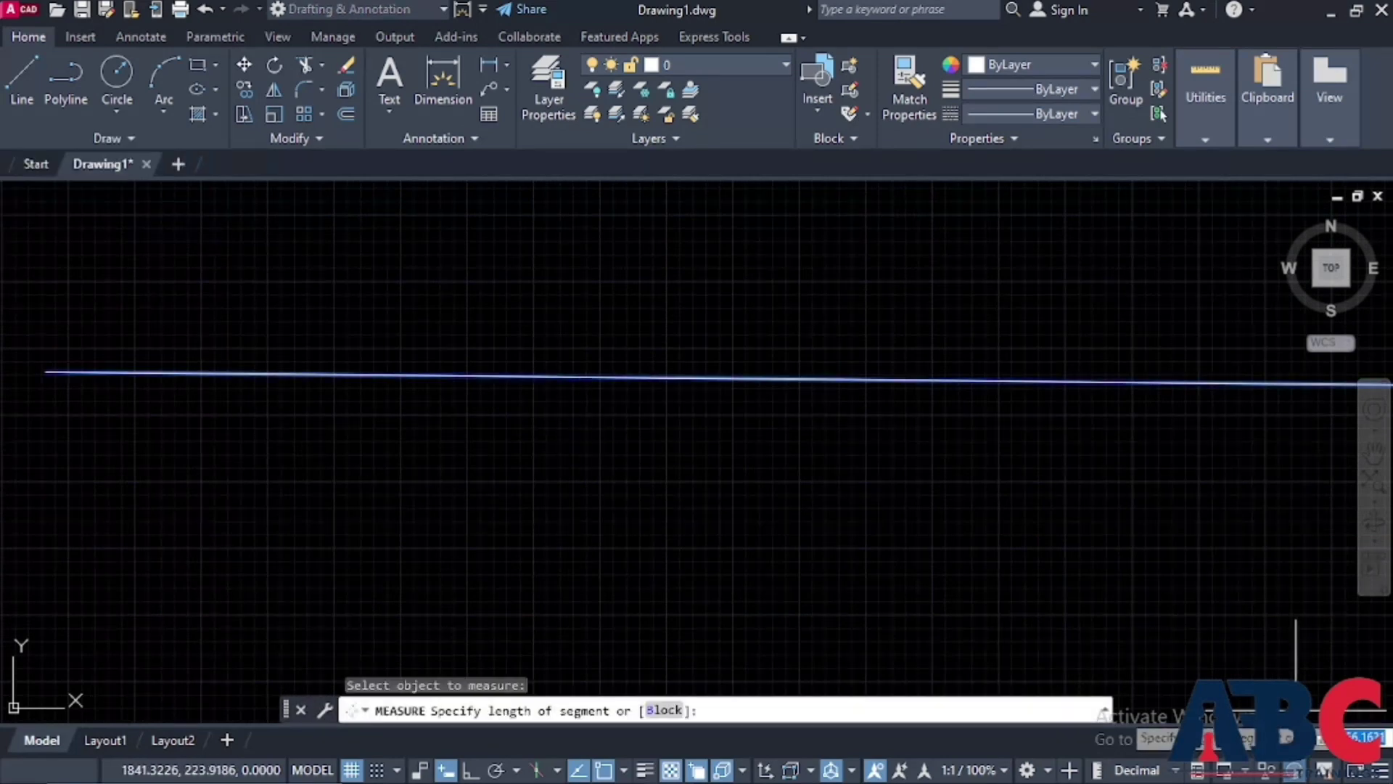
pyautogui.write('20')
pyautogui.press('Return')
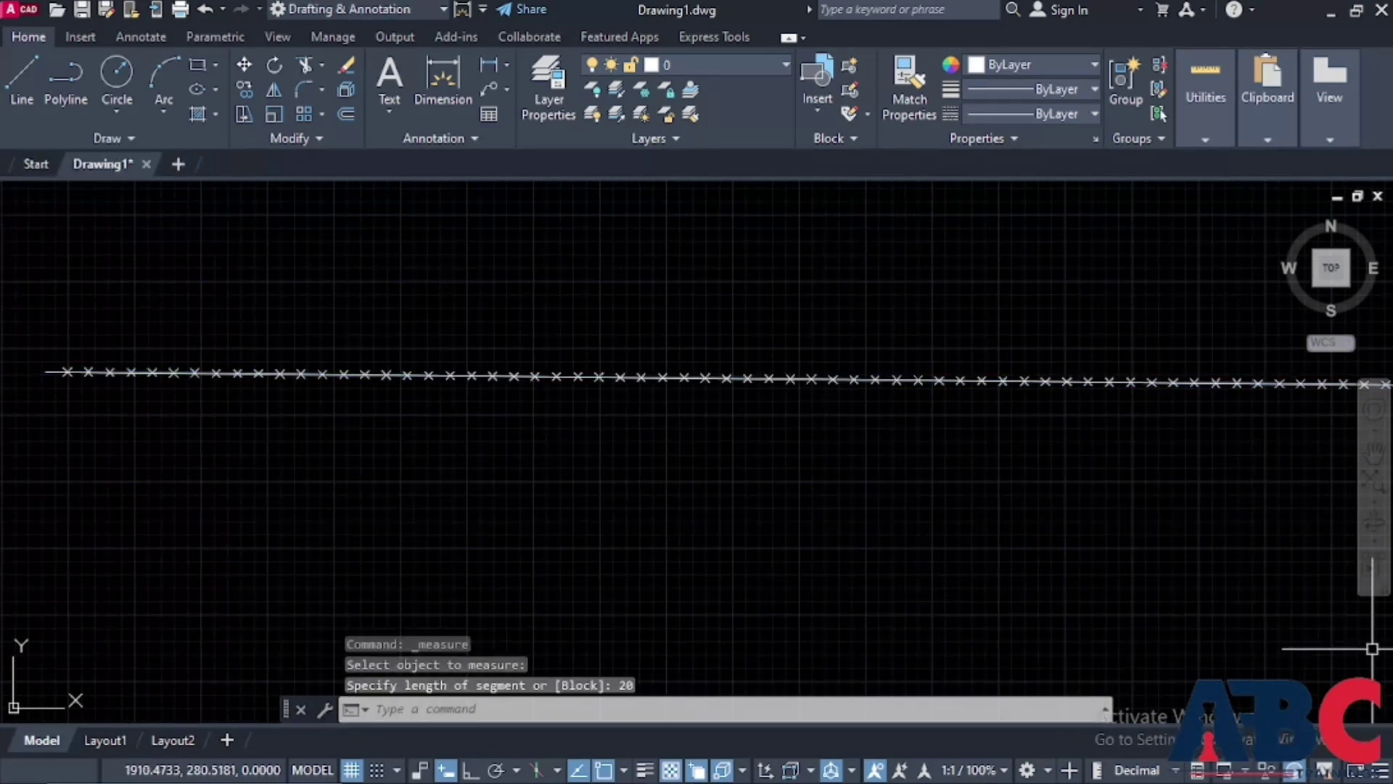
# Add an aligned dimension between two adjacent point markers, with its dimension line placed just above the measured line
pyautogui.scroll(4, 777, 383)
pyautogui.scroll(-4, 718, 464)
pyautogui.scroll(3, 646, 398)
pyautogui.scroll(4, 711, 448)
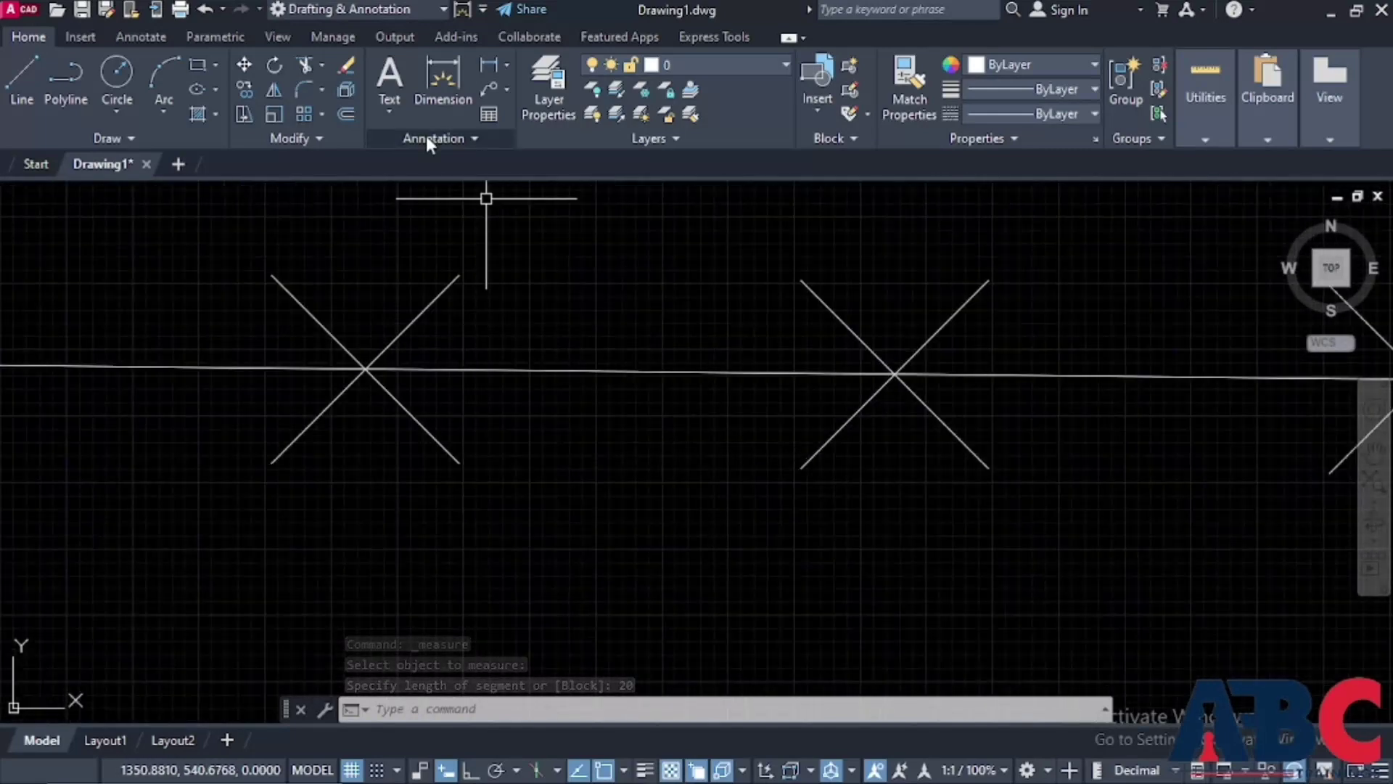
pyautogui.click(453, 54)
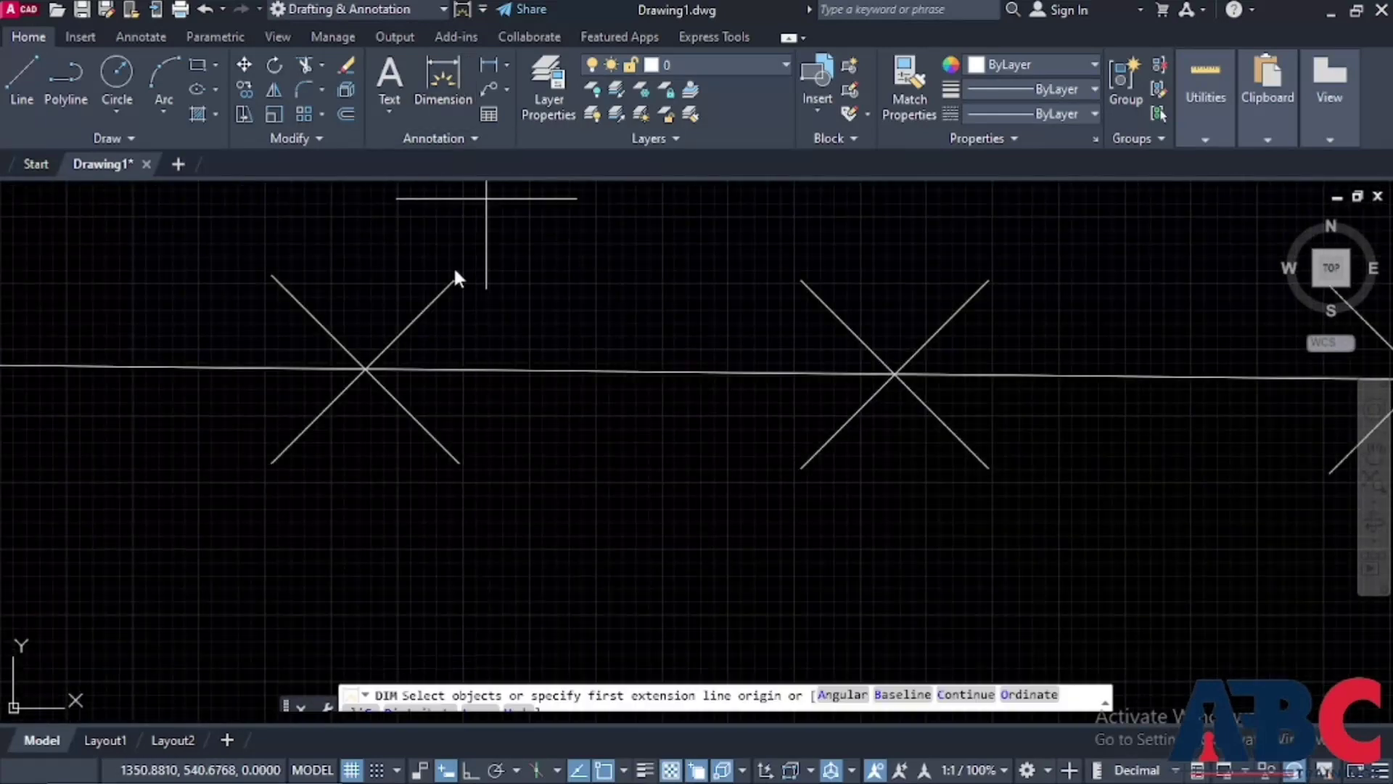
pyautogui.click(366, 370)
pyautogui.click(893, 371)
pyautogui.click(726, 291)
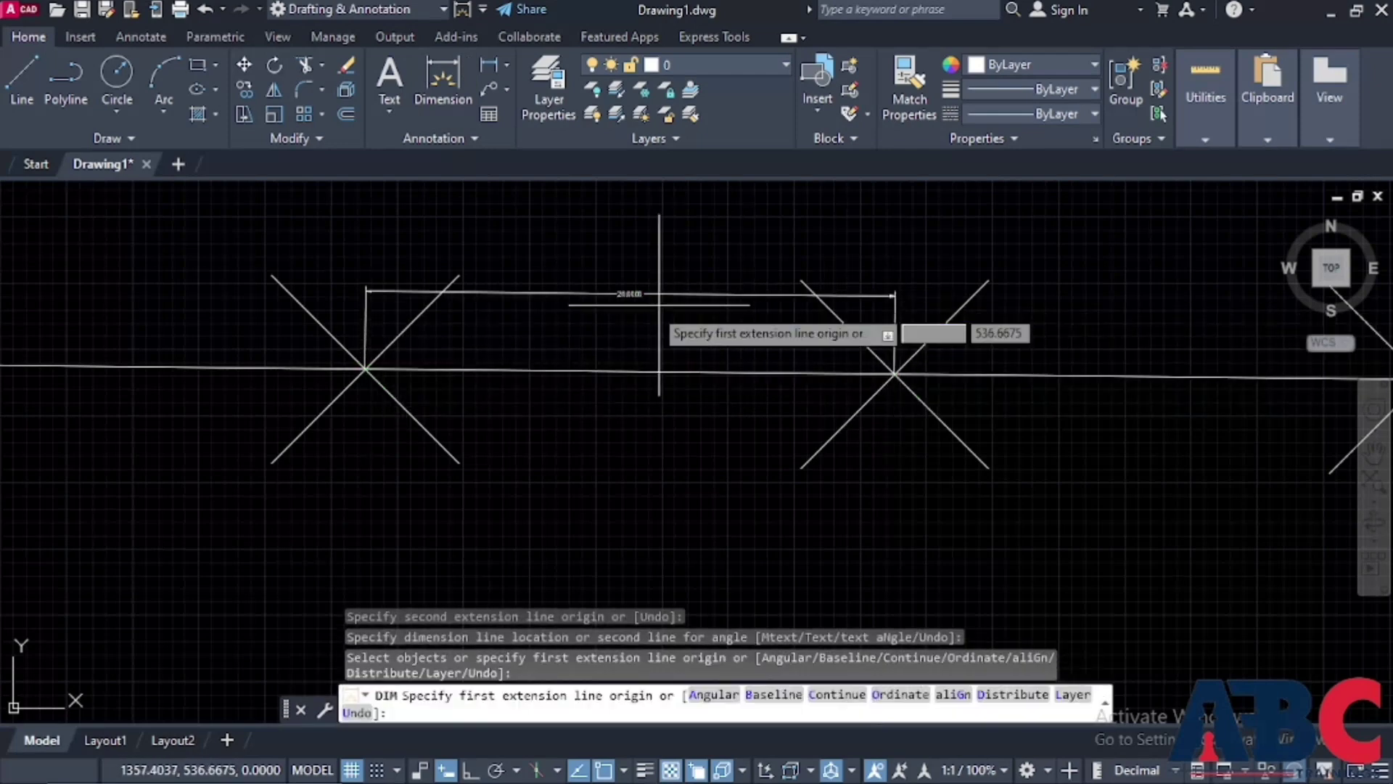
# Examine the new dimension's text and the marker spacing up close, then leave the Dimension command
pyautogui.scroll(4, 619, 276)
pyautogui.scroll(-3, 687, 311)
pyautogui.write('c')
pyautogui.press('Return')
pyautogui.scroll(5, 662, 410)
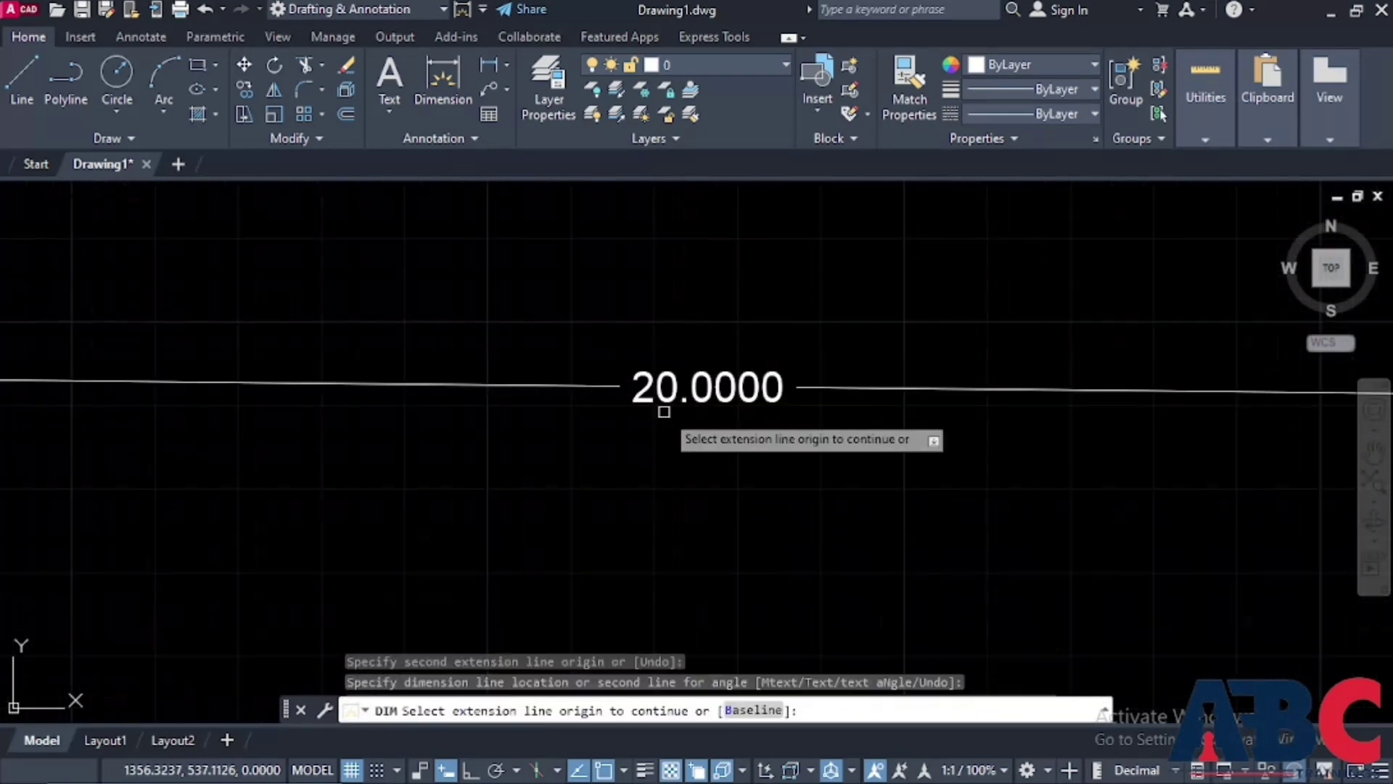
pyautogui.scroll(-3, 662, 410)
pyautogui.press('Return')
pyautogui.scroll(2, 663, 403)
pyautogui.scroll(-4, 624, 377)
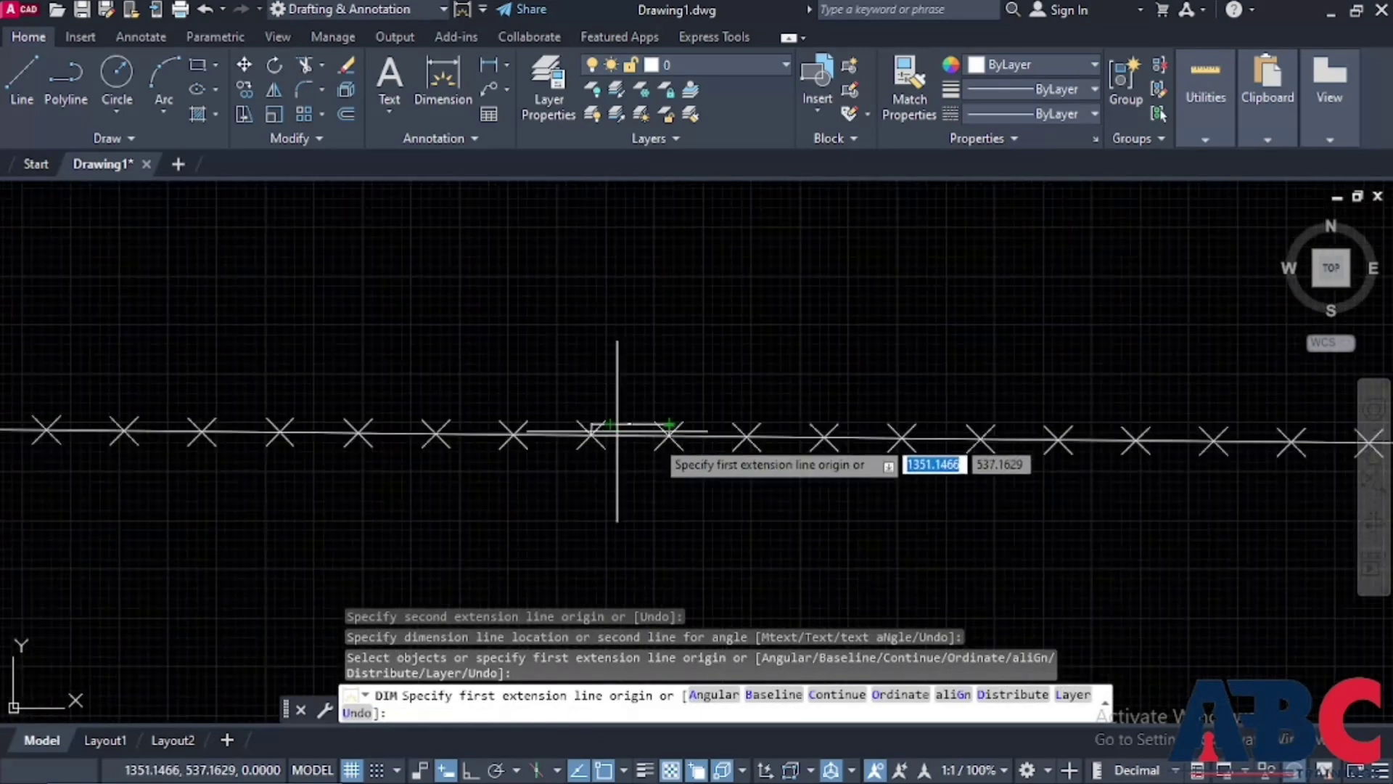
pyautogui.scroll(4, 650, 391)
pyautogui.scroll(-4, 443, 465)
pyautogui.scroll(3, 437, 448)
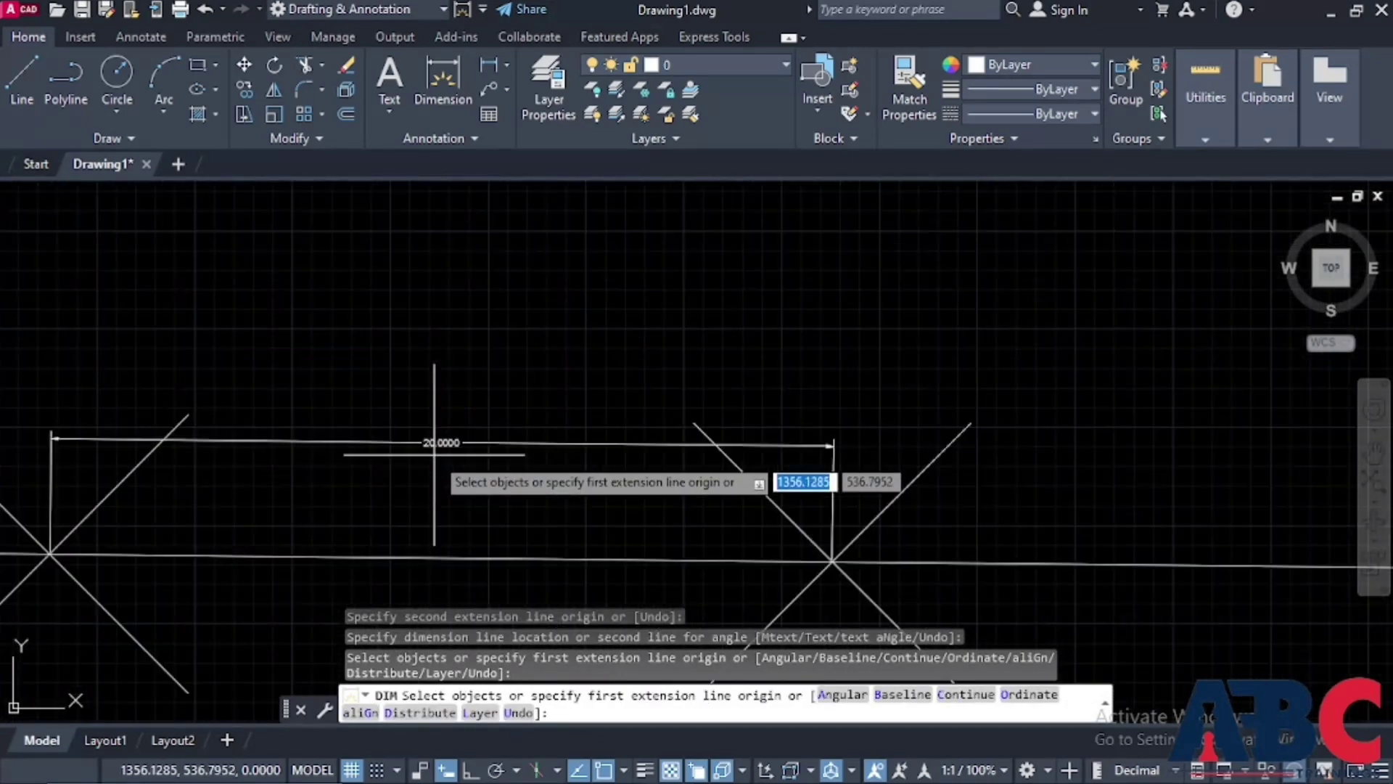
pyautogui.scroll(3, 441, 442)
pyautogui.scroll(-7, 653, 446)
pyautogui.press('Escape')
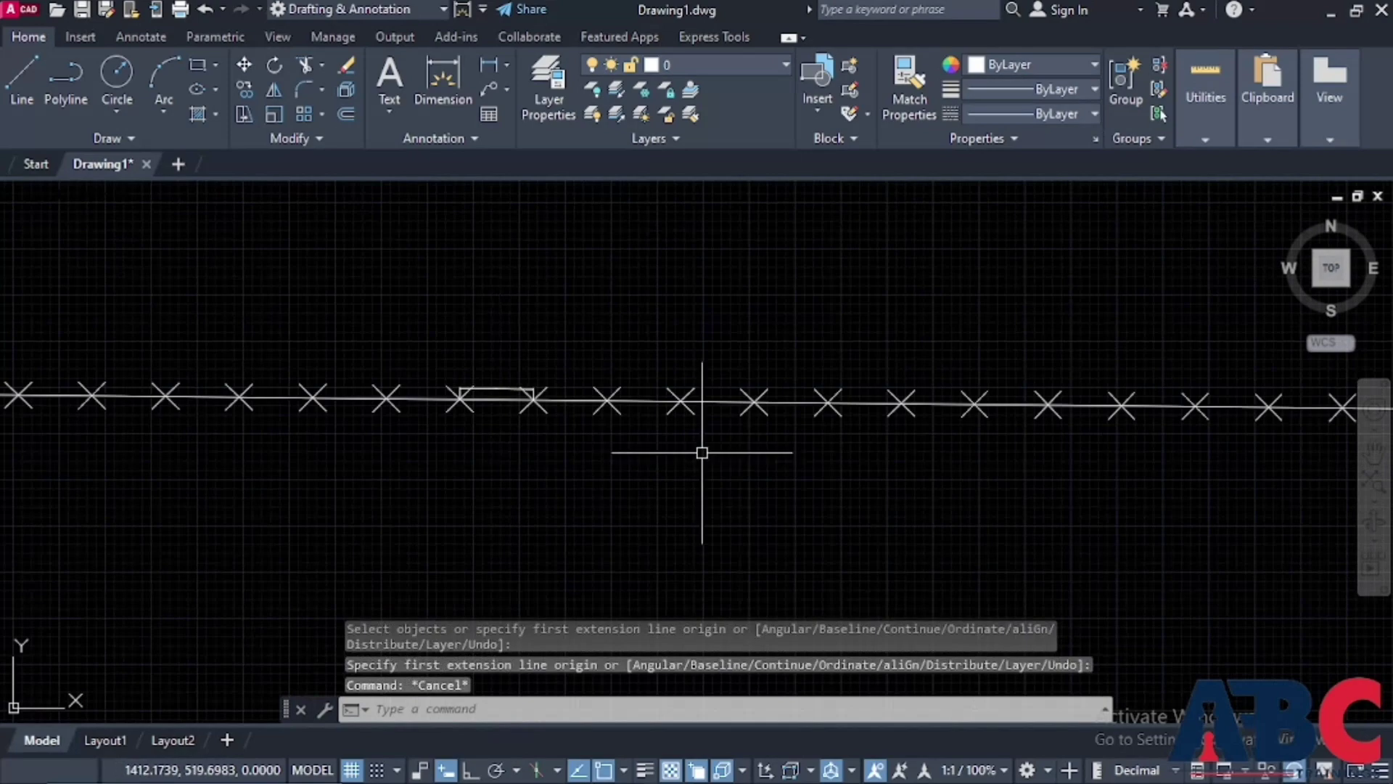
pyautogui.press('Escape')
# Erase the measured line together with its dimension and all the point markers
pyautogui.moveTo(886, 497)
pyautogui.mouseDown()
pyautogui.moveTo(420, 333)
pyautogui.moveTo(430, 327)
pyautogui.mouseUp()
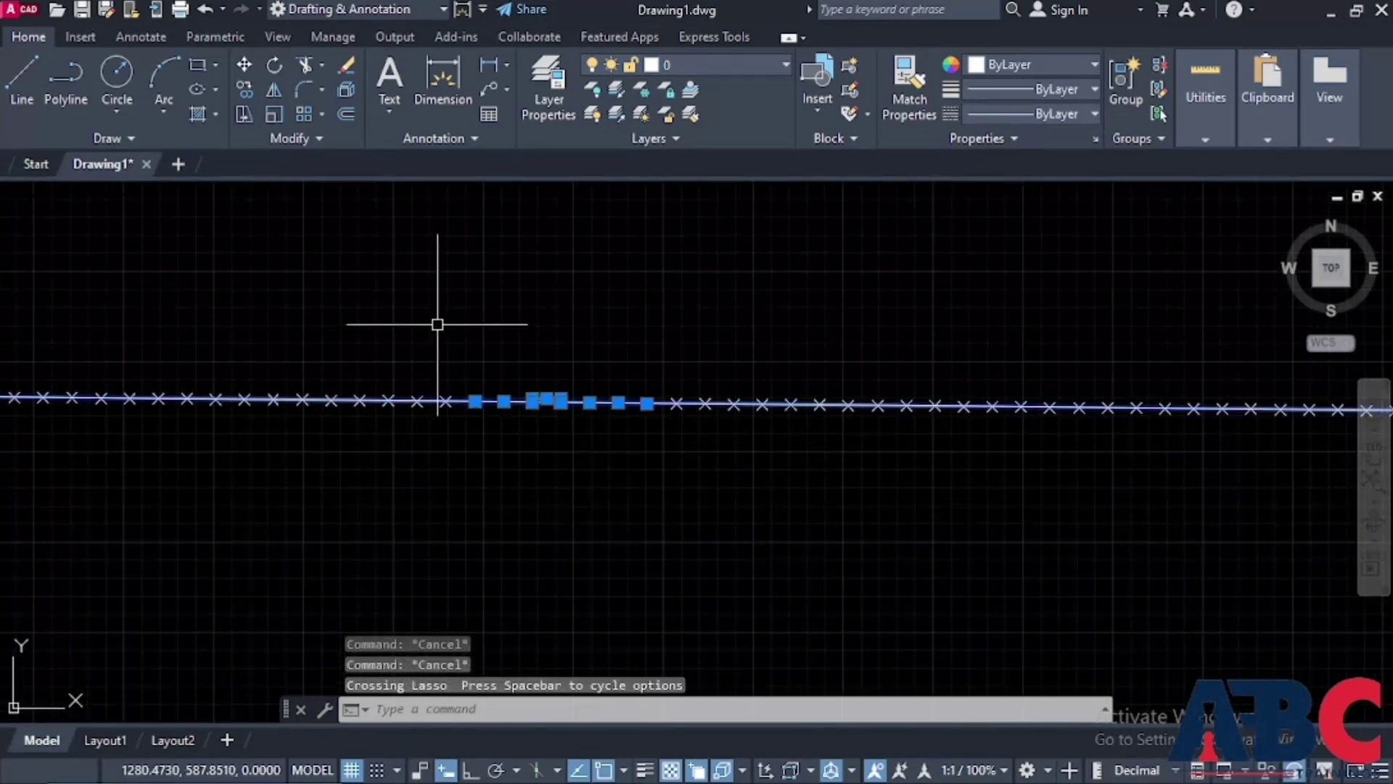
pyautogui.press('Delete')
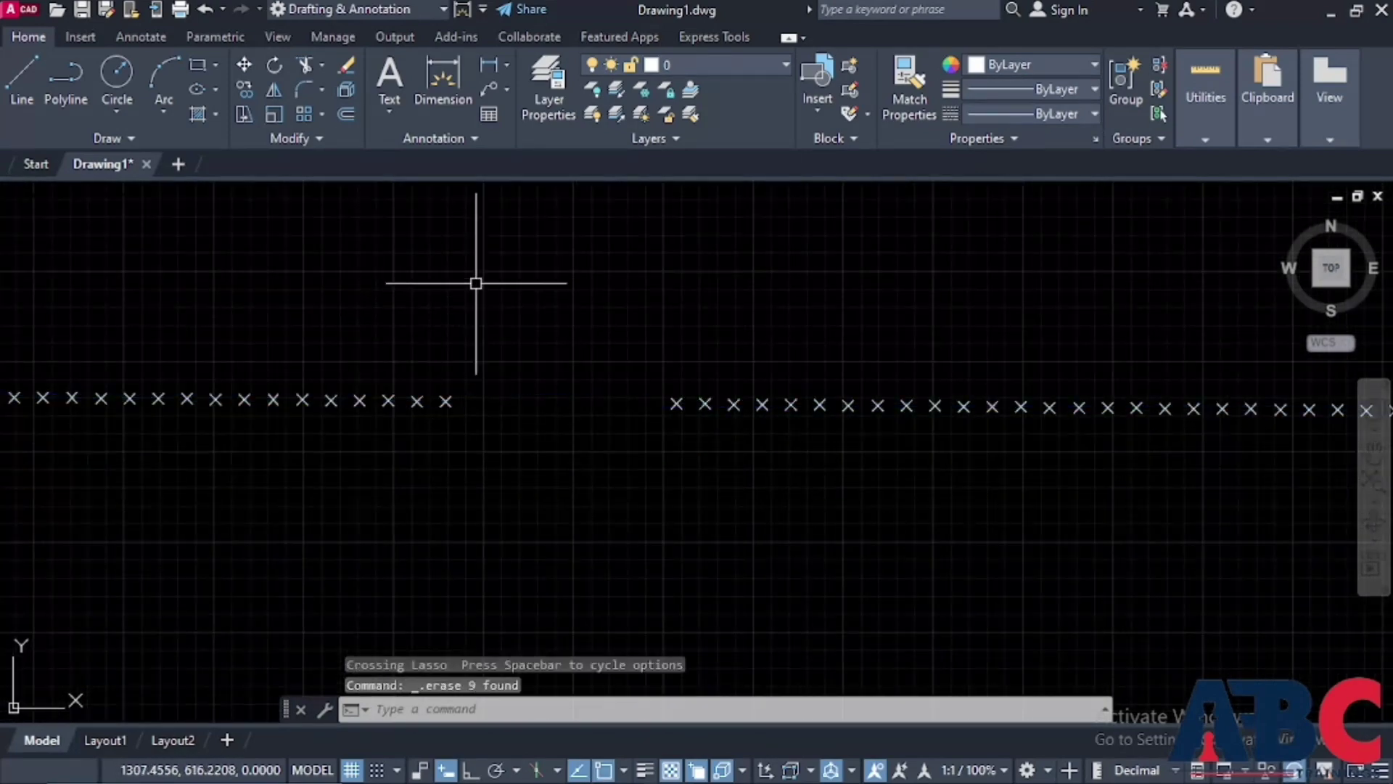
pyautogui.scroll(-5, 451, 336)
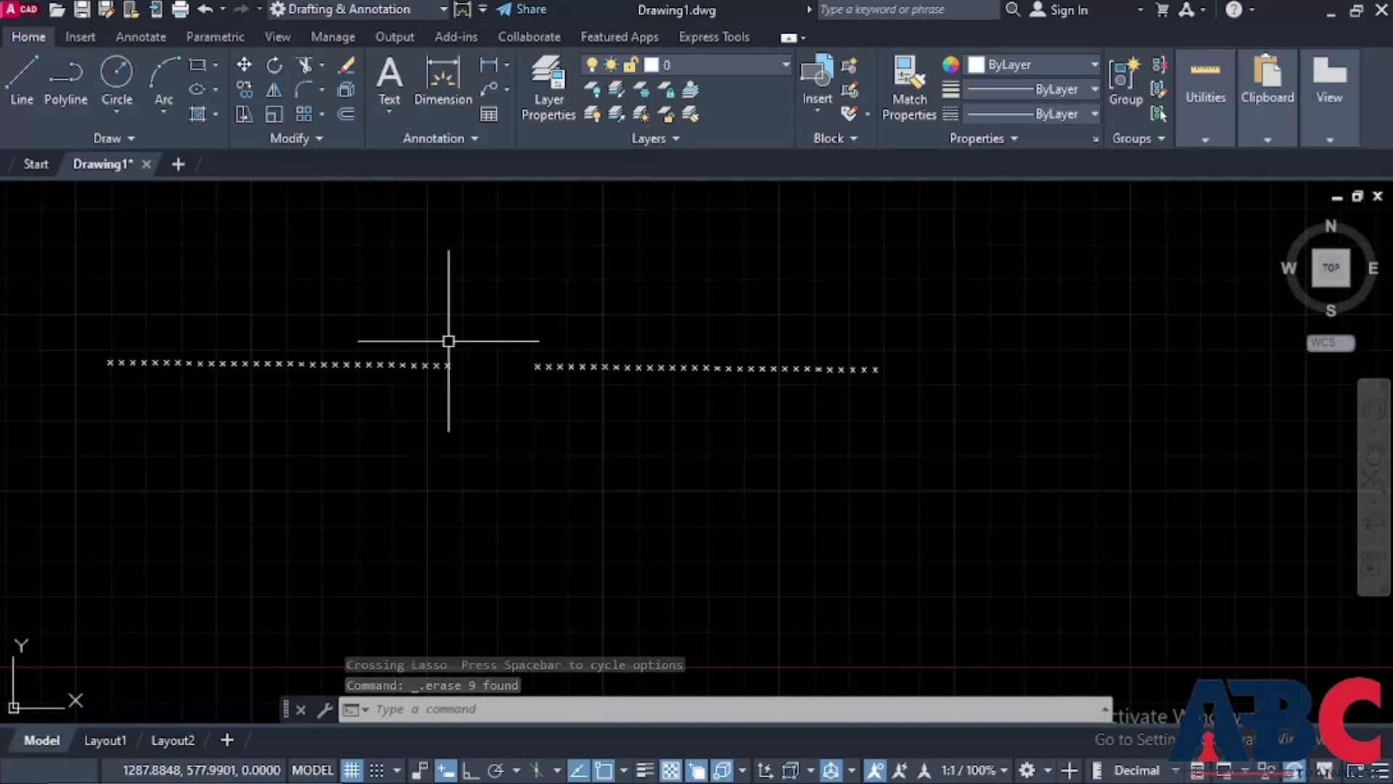
pyautogui.moveTo(782, 427); pyautogui.dragTo(187, 344)
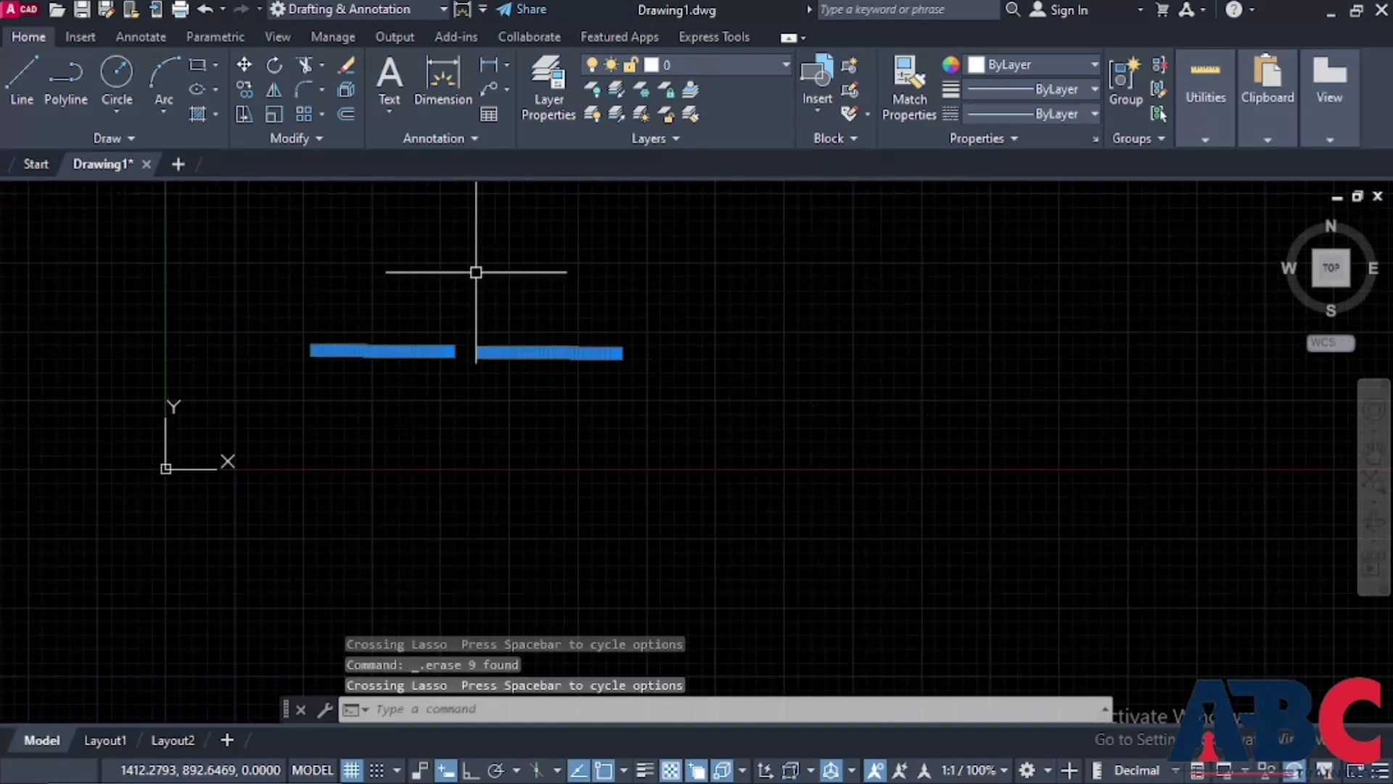
pyautogui.press('Delete')
pyautogui.scroll(-3, 716, 311)
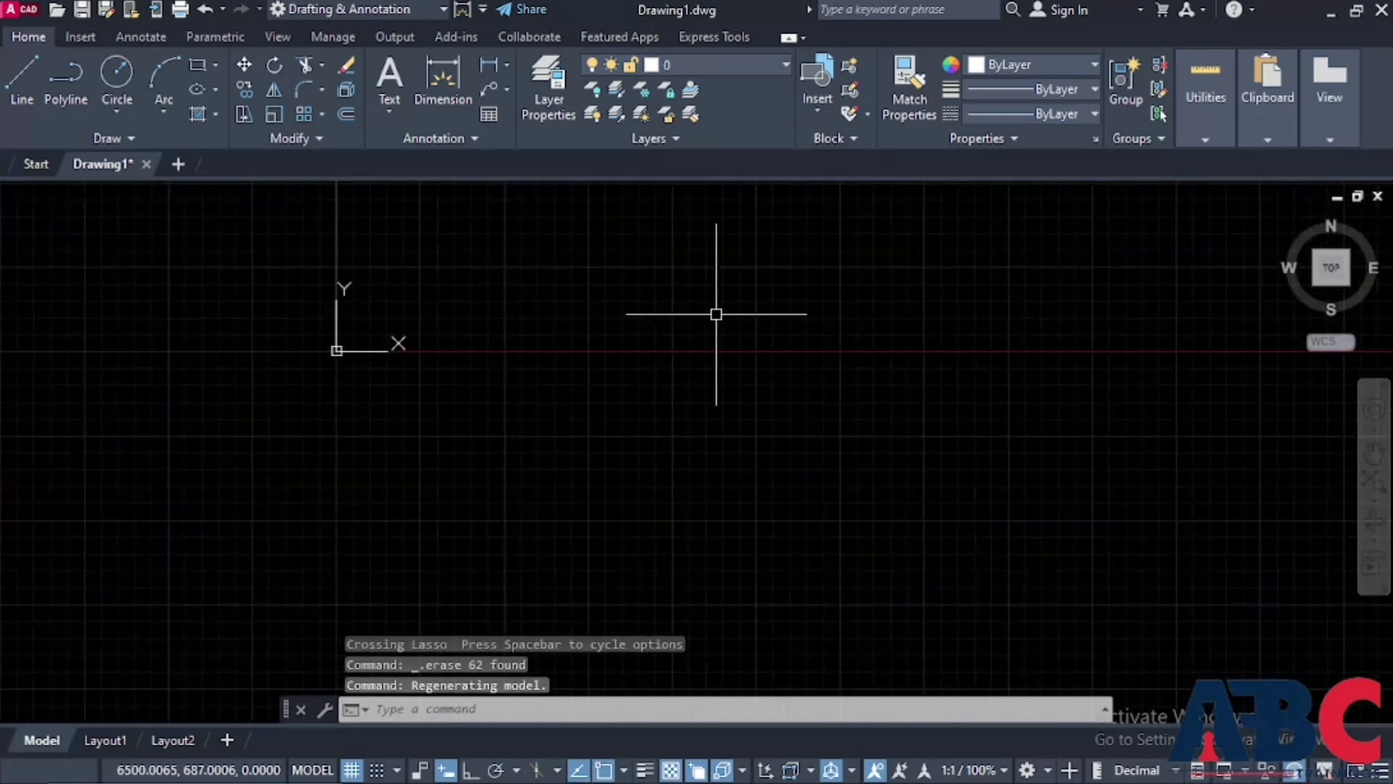
# Load the HOT_WATER_SUPPLY linetype from acad.lin into the drawing with the Linetype Manager
pyautogui.click(1078, 110)
pyautogui.click(1045, 212)
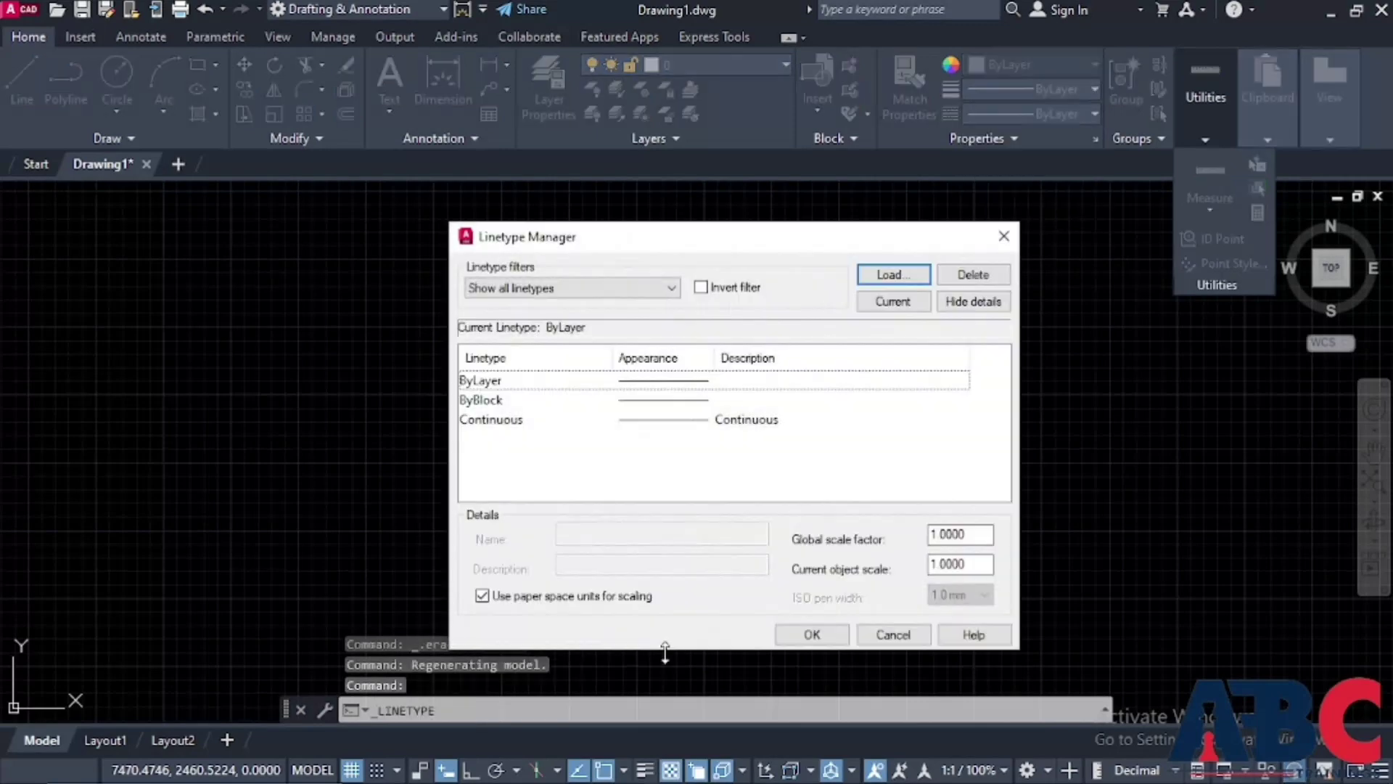
pyautogui.click(891, 275)
pyautogui.scroll(-4, 781, 445)
pyautogui.scroll(-10, 780, 445)
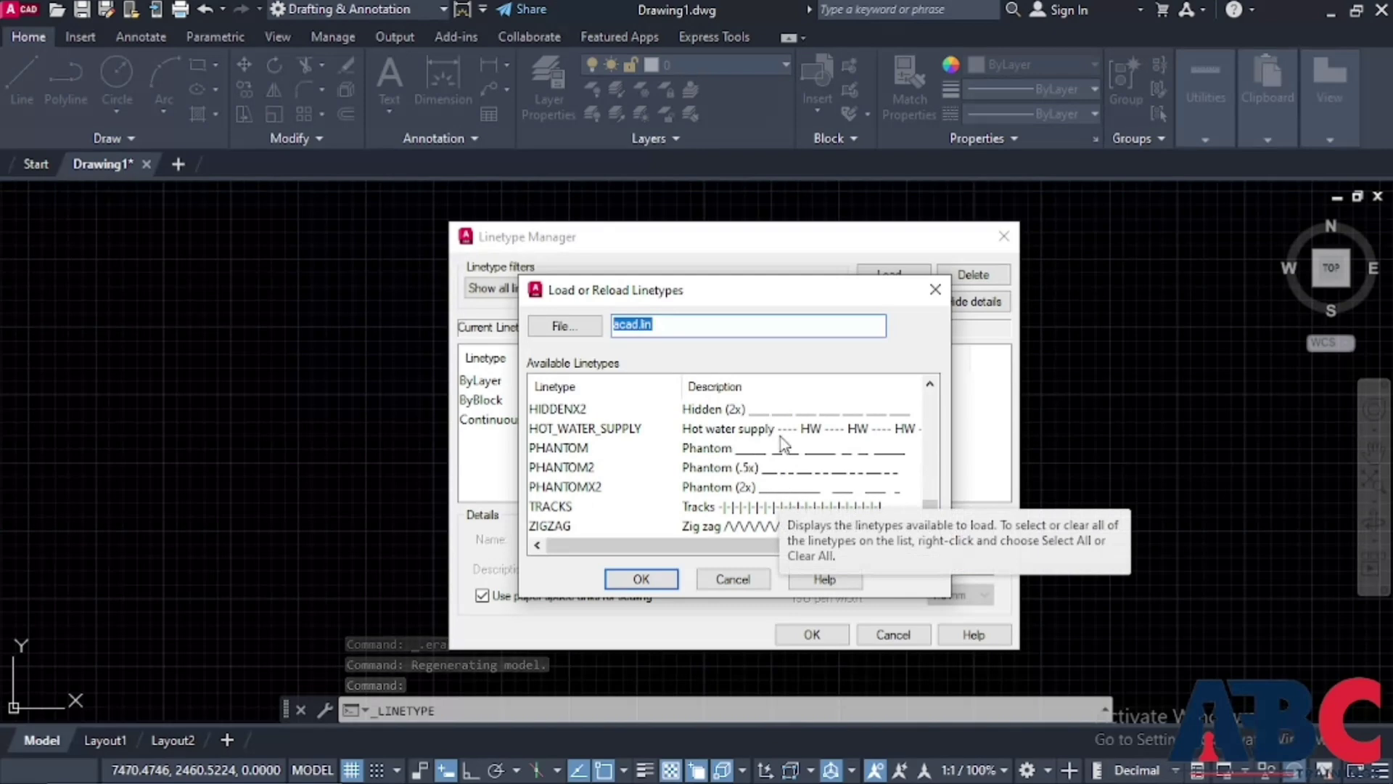
pyautogui.click(762, 427)
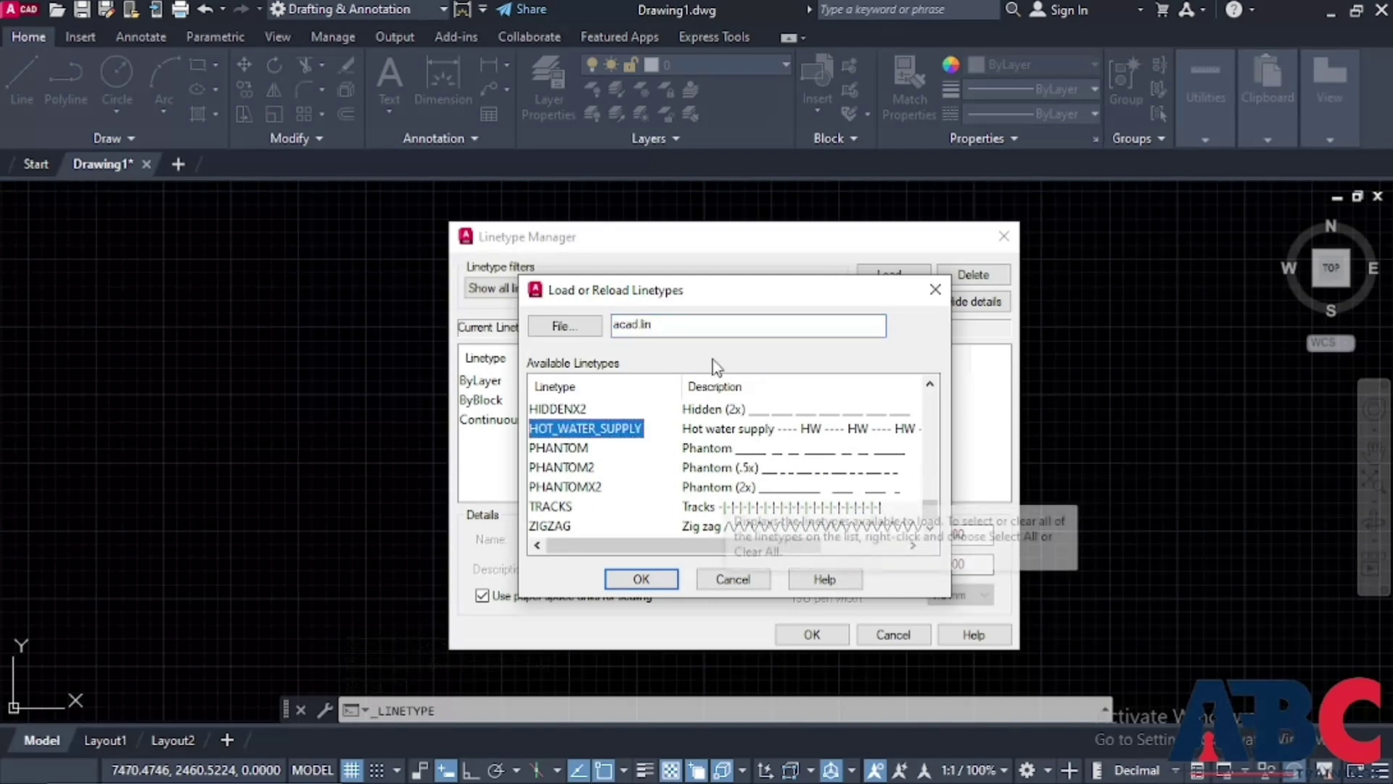
pyautogui.click(642, 579)
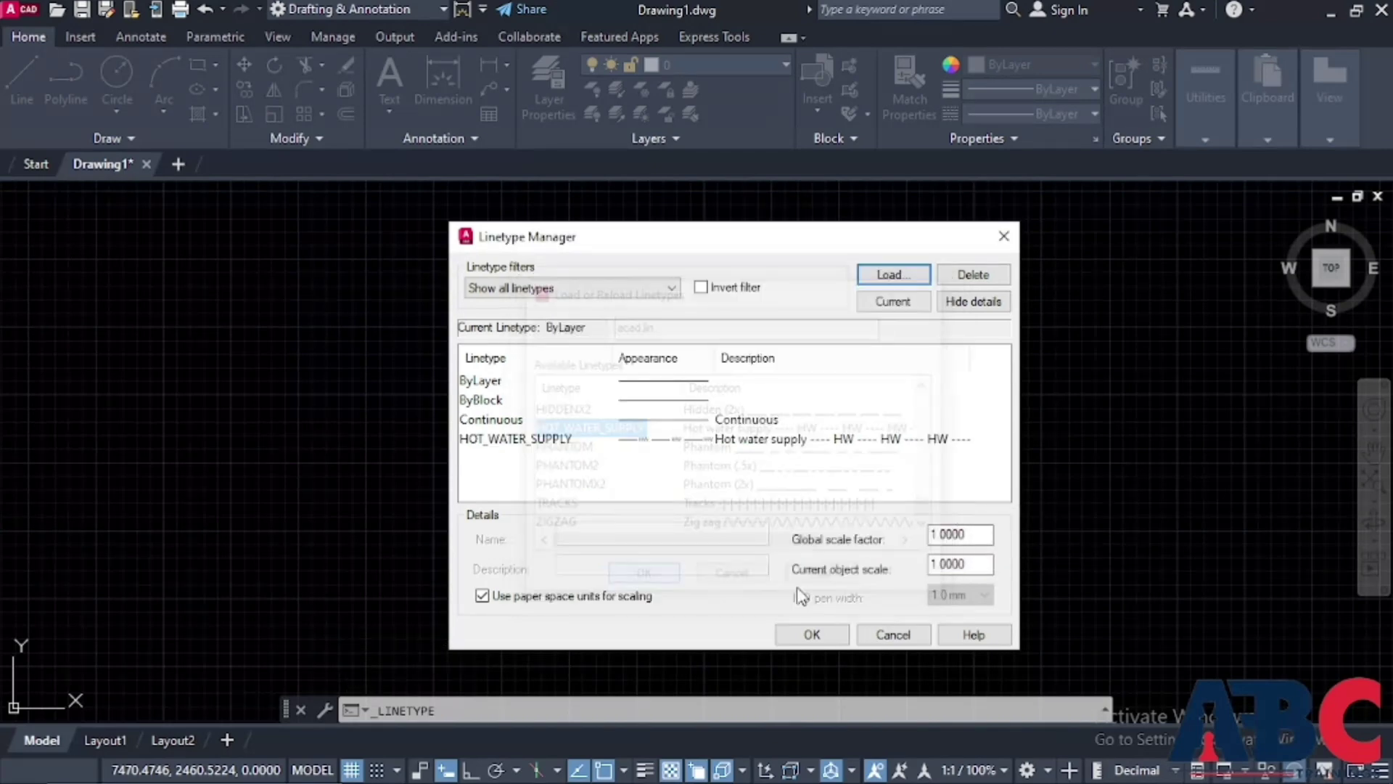
pyautogui.click(779, 441)
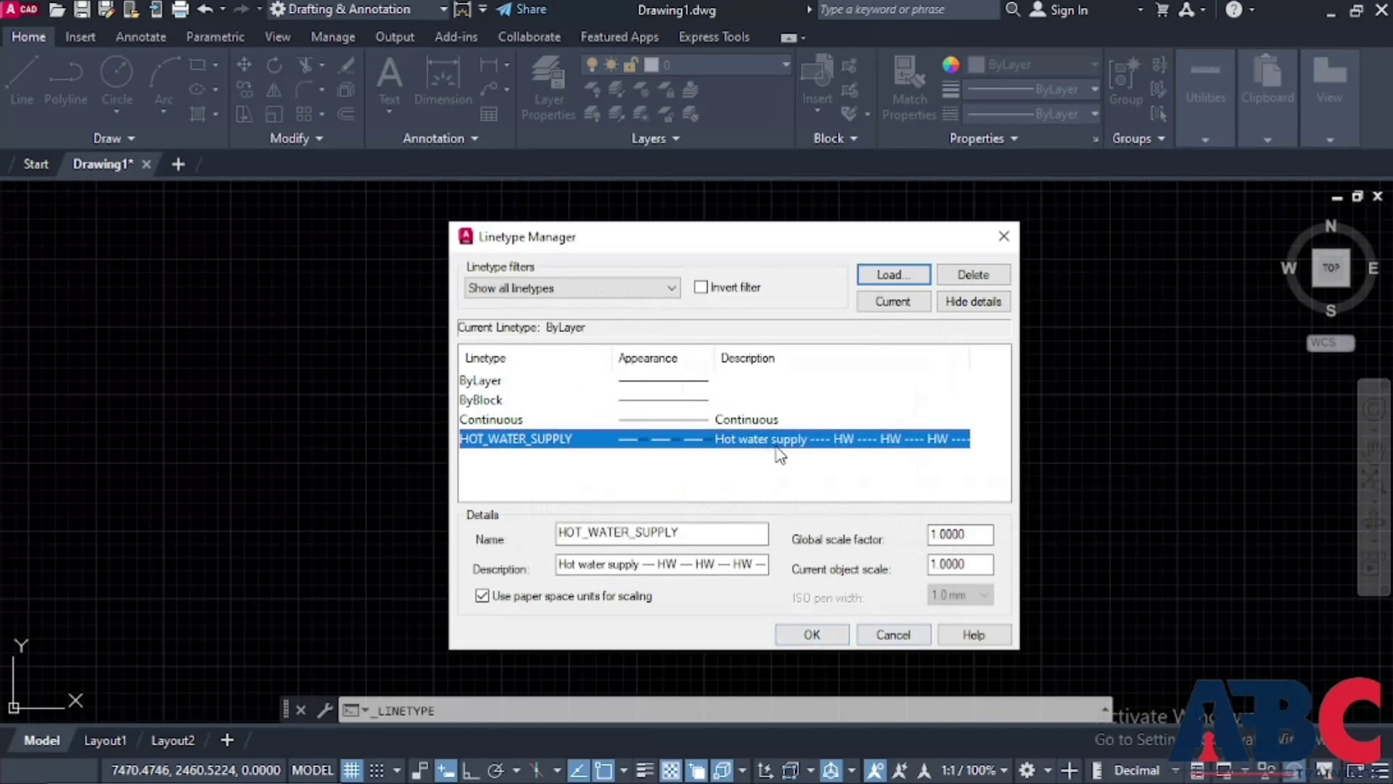
pyautogui.click(811, 635)
# Make HOT_WATER_SUPPLY the current linetype and draw a nearly horizontal line with it, long enough for four HW labels
pyautogui.click(1059, 114)
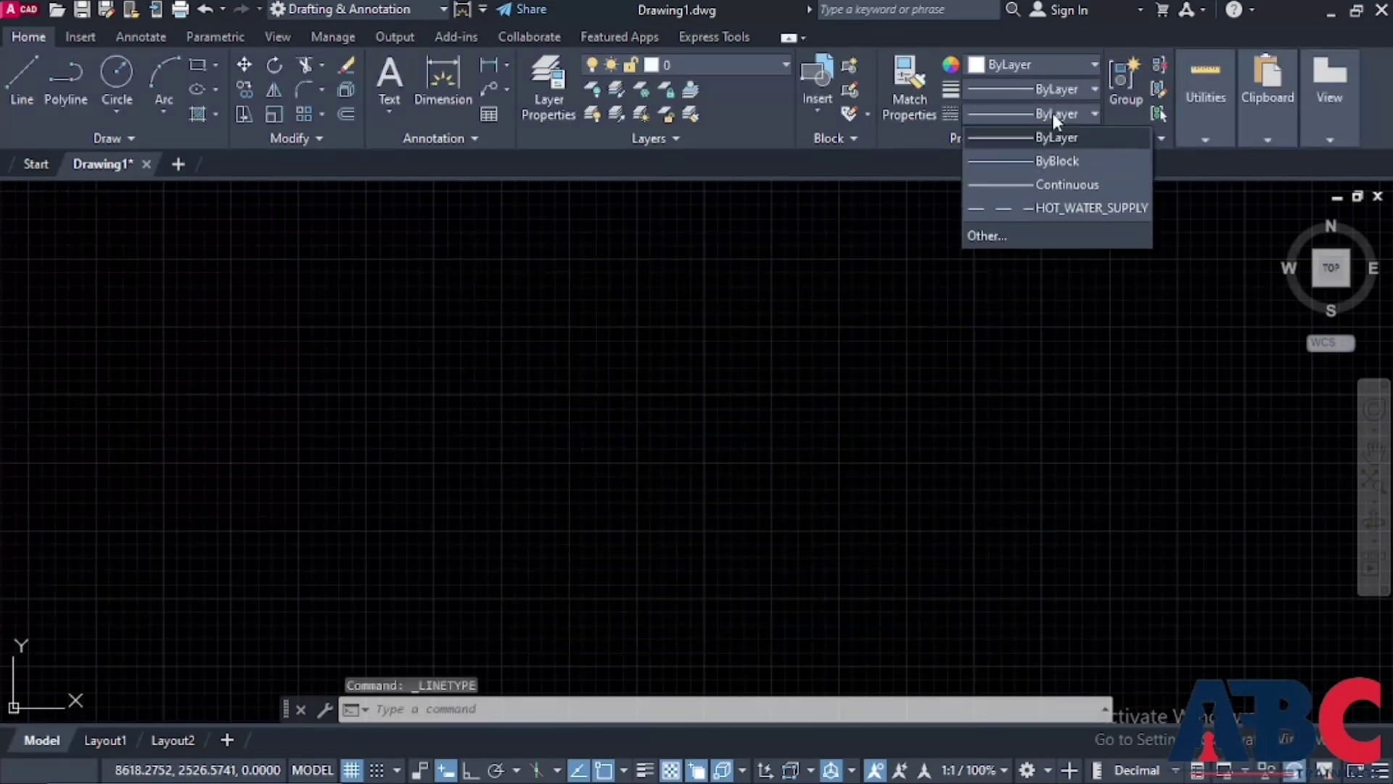
pyautogui.click(1047, 210)
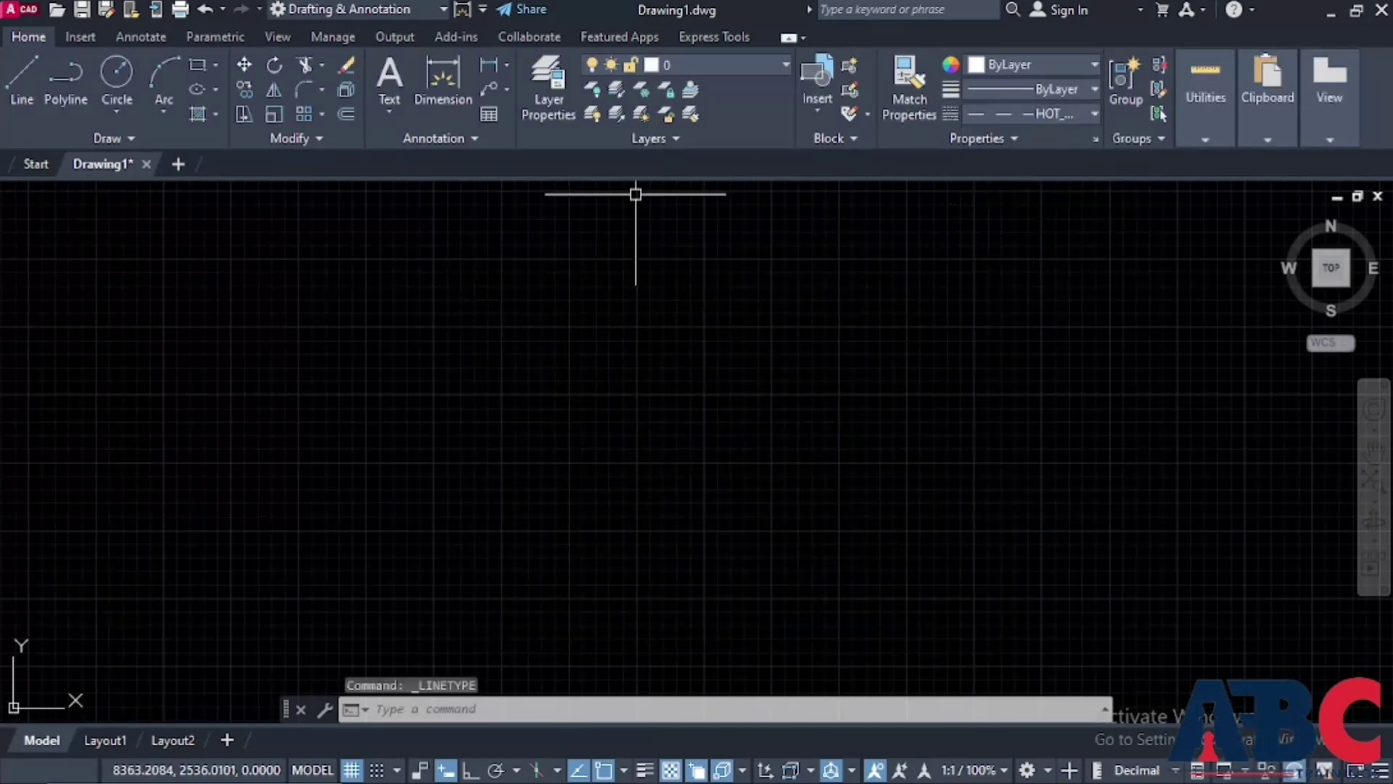
pyautogui.click(8, 98)
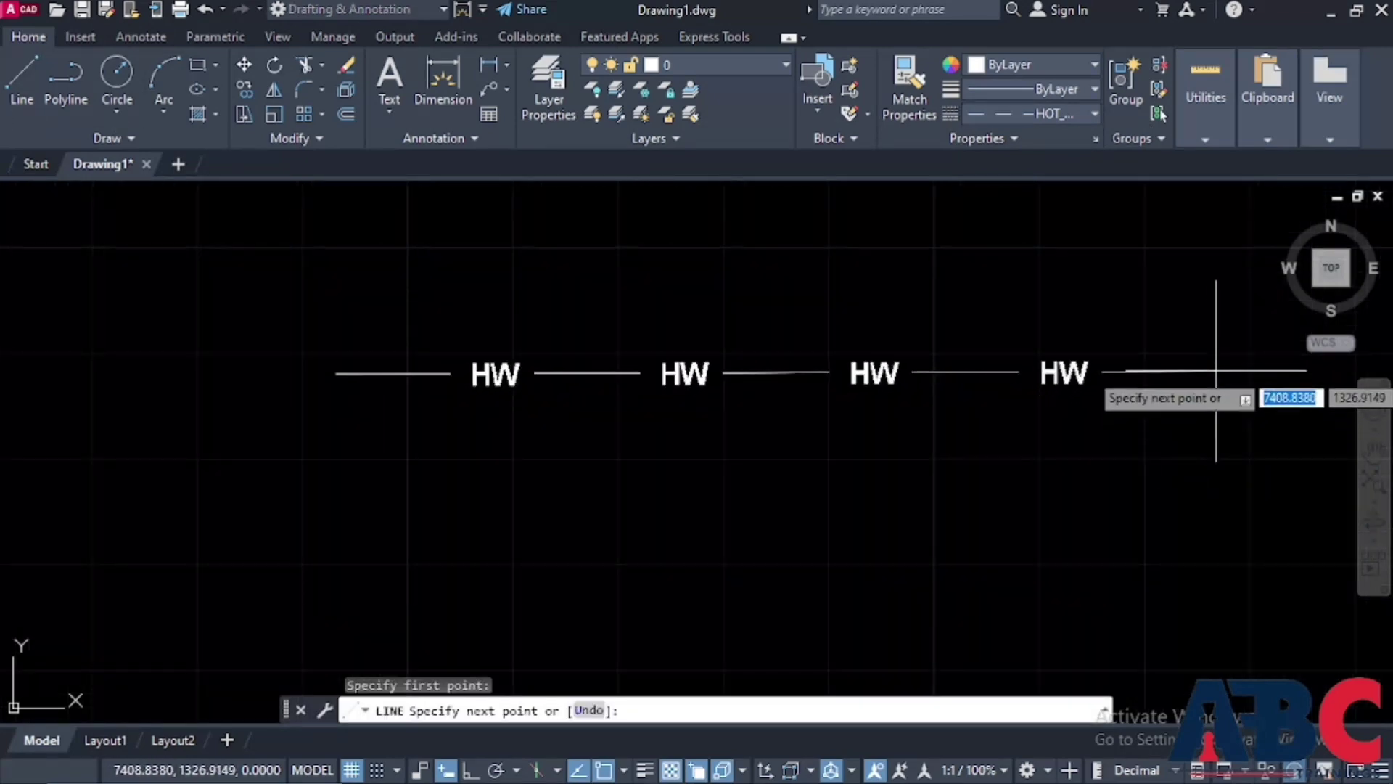
pyautogui.click(1216, 372)
pyautogui.press('Escape')
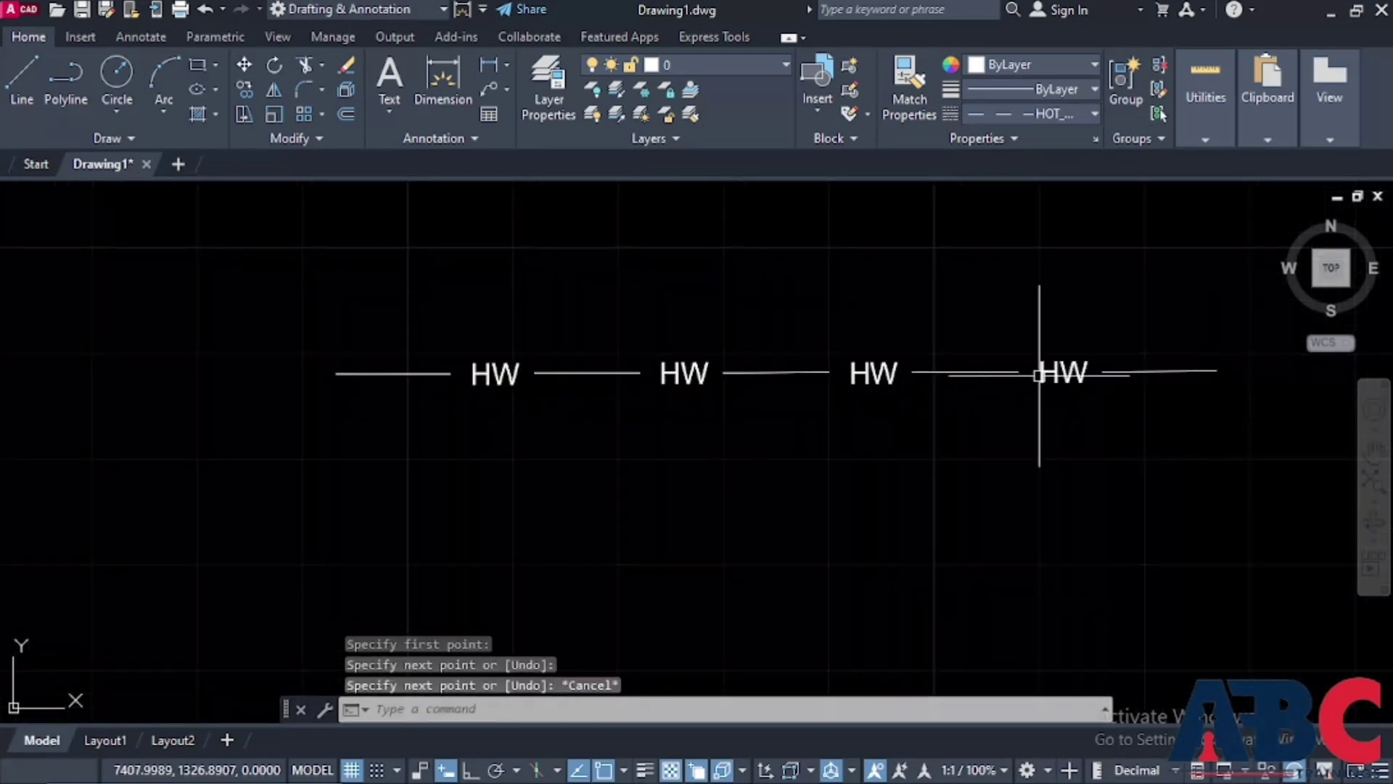
# Examine the orientation of the HW text along the hot water supply line
pyautogui.scroll(2, 1216, 368)
pyautogui.scroll(-4, 501, 368)
pyautogui.scroll(4, 243, 366)
pyautogui.scroll(-4, 243, 366)
pyautogui.scroll(2, 339, 376)
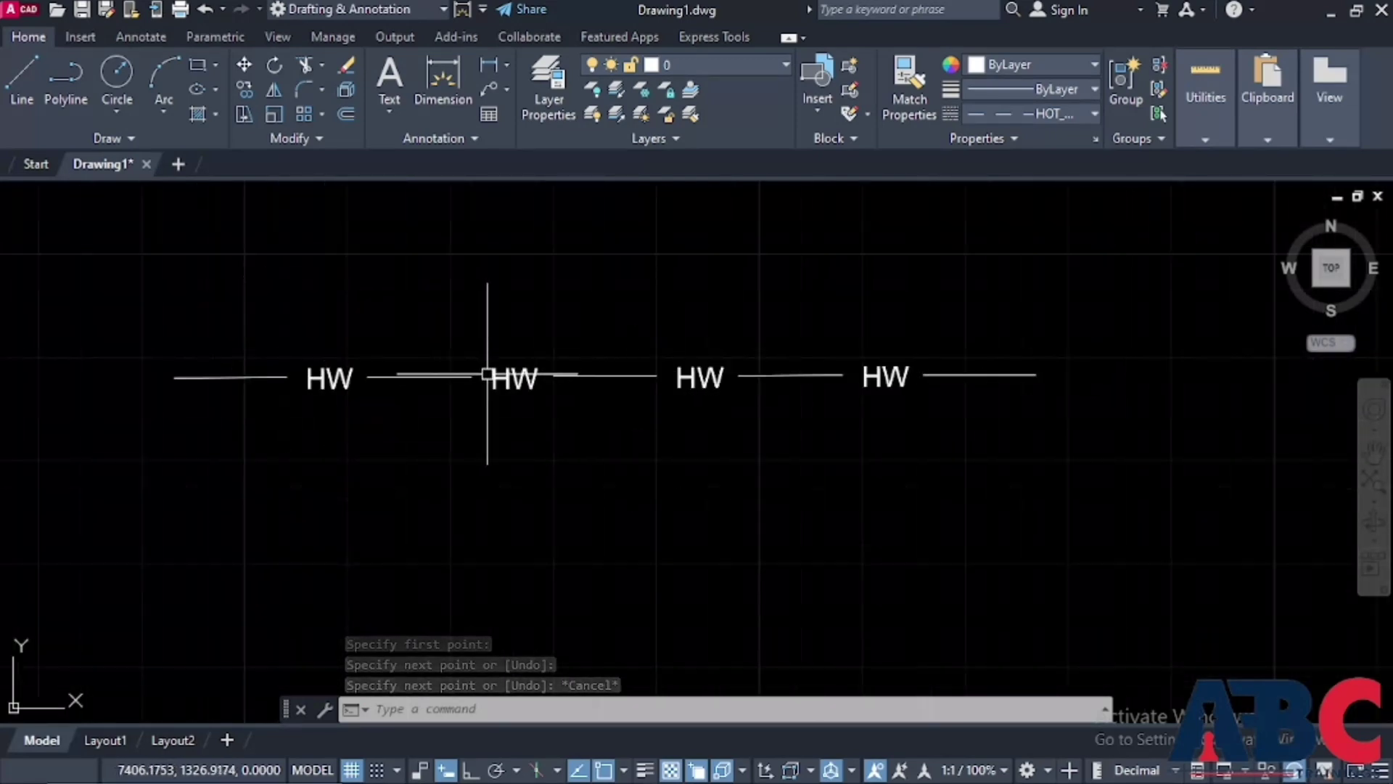
pyautogui.scroll(4, 429, 390)
pyautogui.scroll(-4, 426, 395)
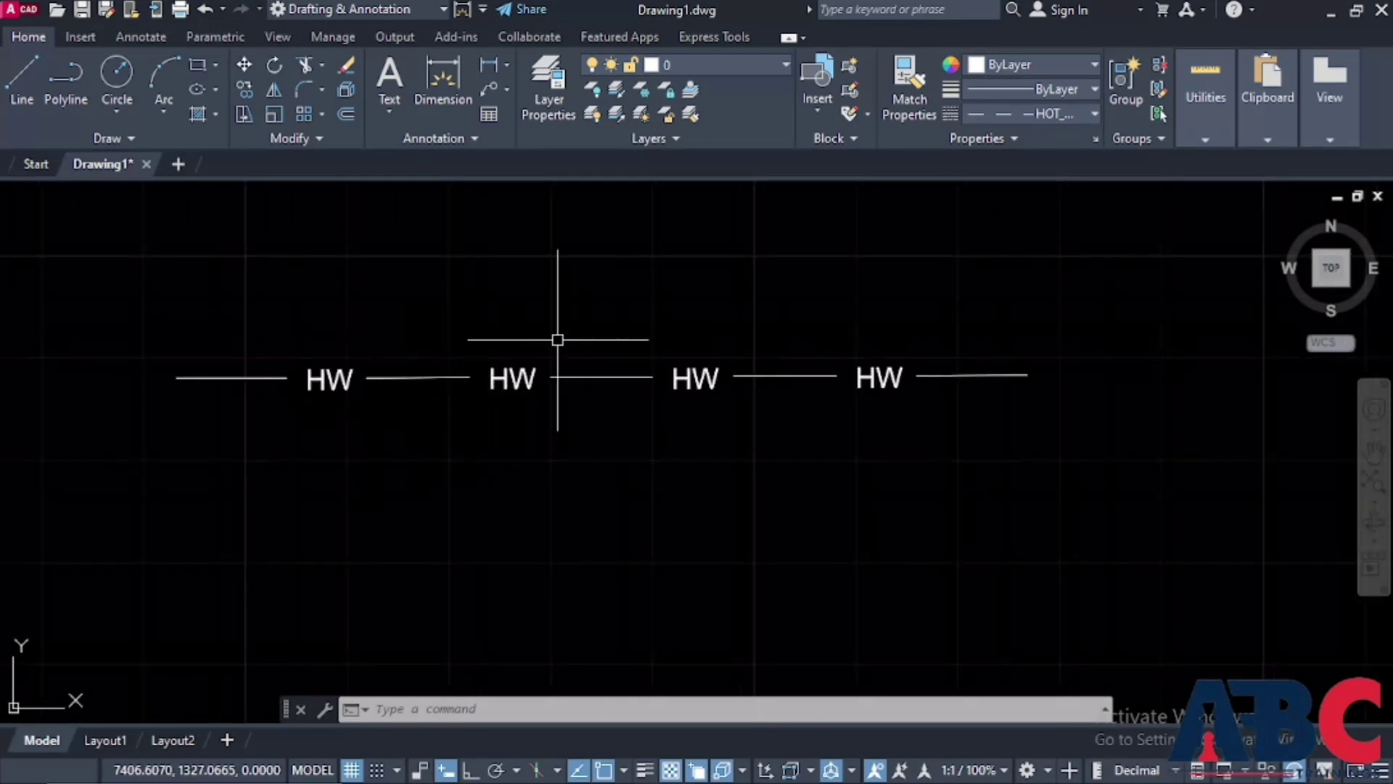
pyautogui.click(489, 378)
pyautogui.press('Escape')
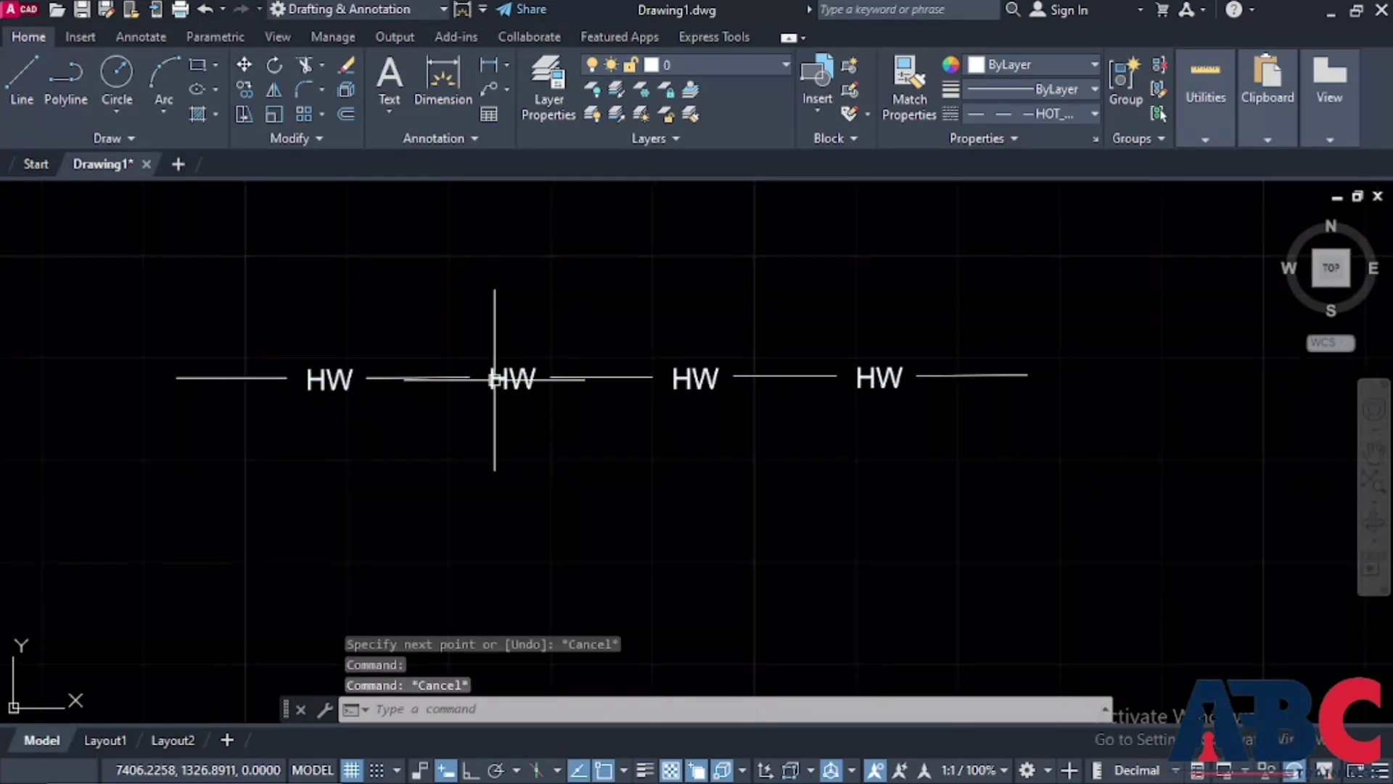
# Reverse the direction of the hot water supply line with the REVERSE command
pyautogui.write('RE')
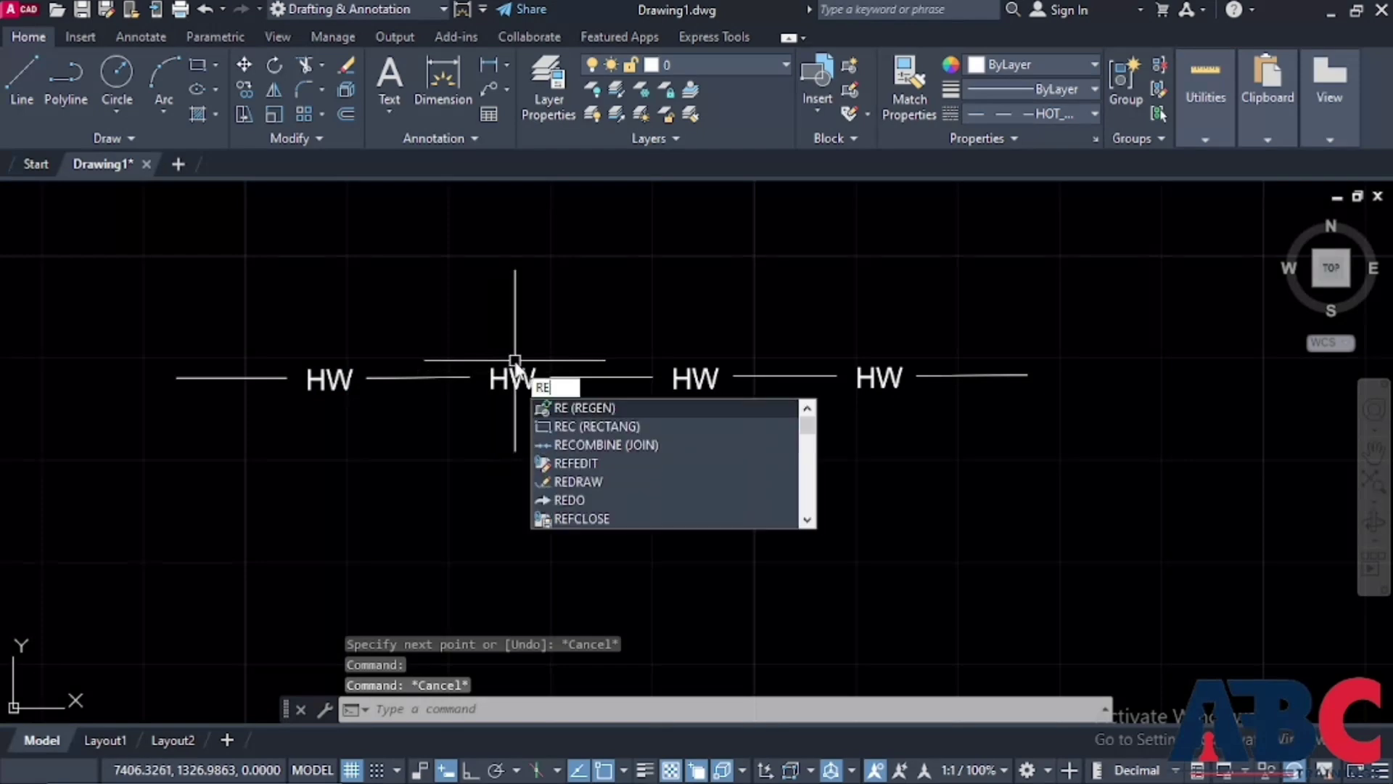
pyautogui.write('V')
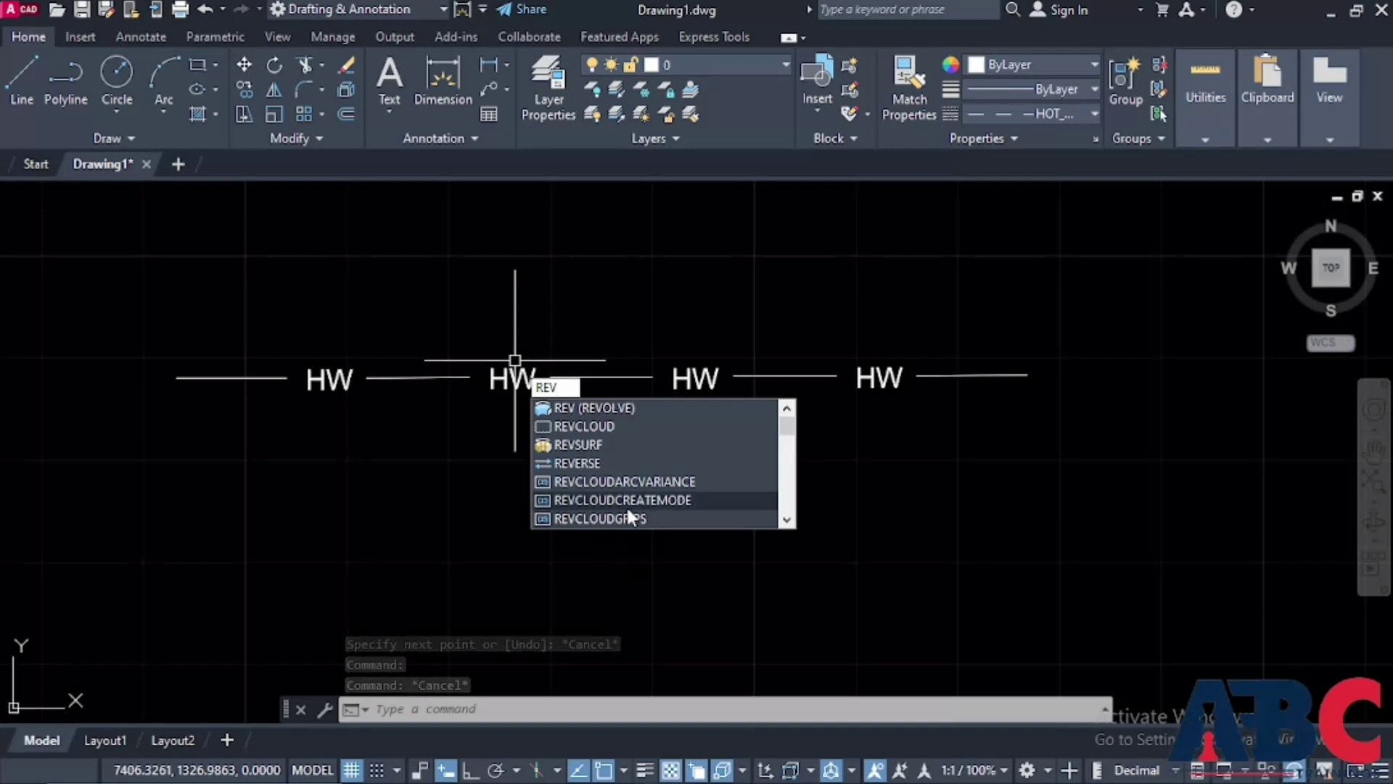
pyautogui.write('ER')
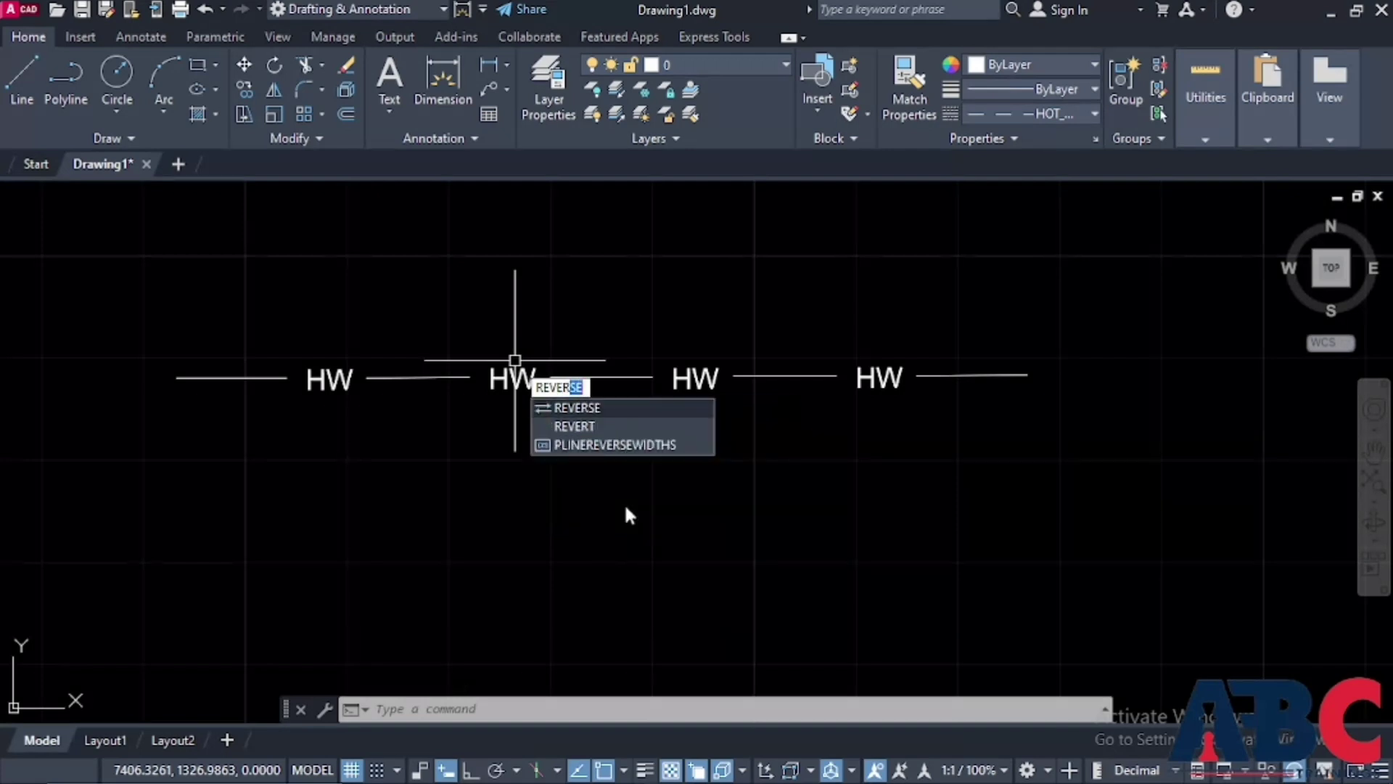
pyautogui.press('Return')
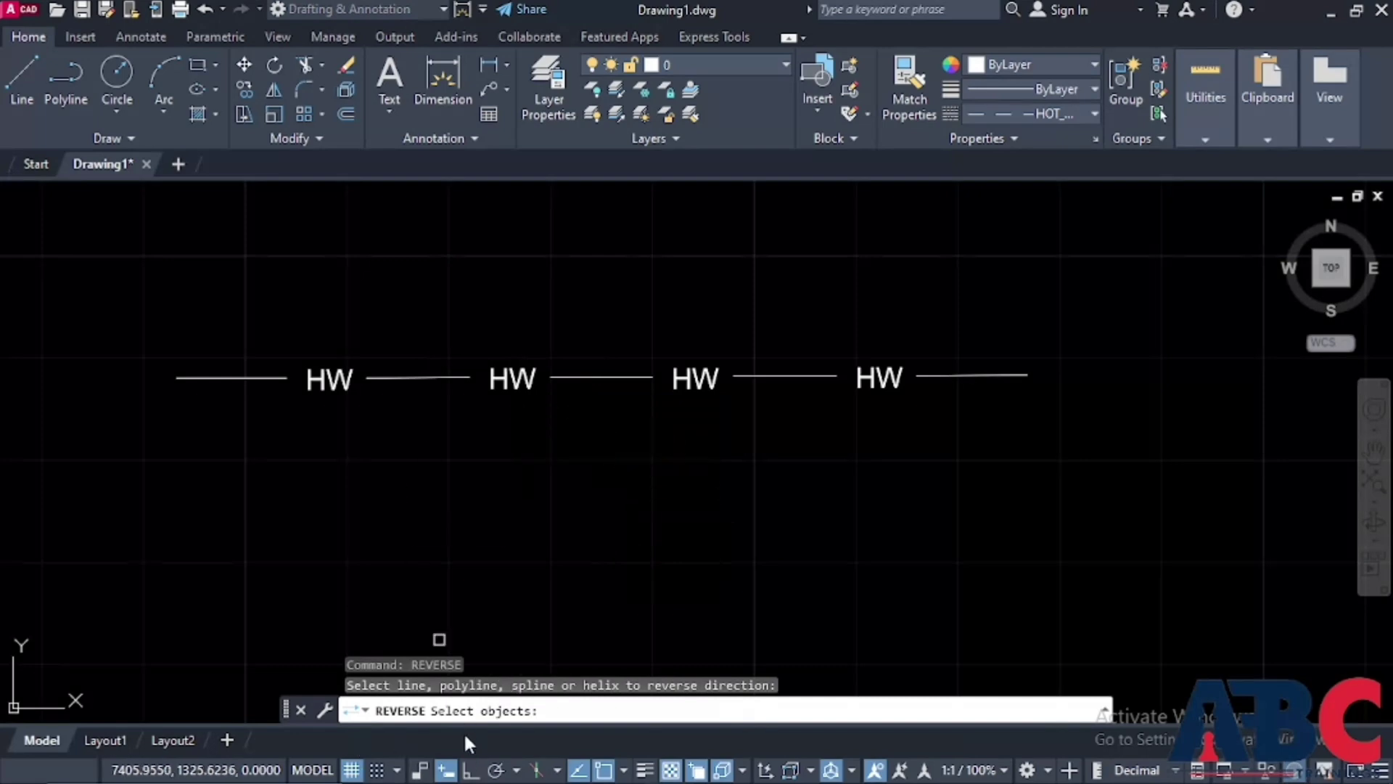
pyautogui.click(608, 380)
pyautogui.press('Return')
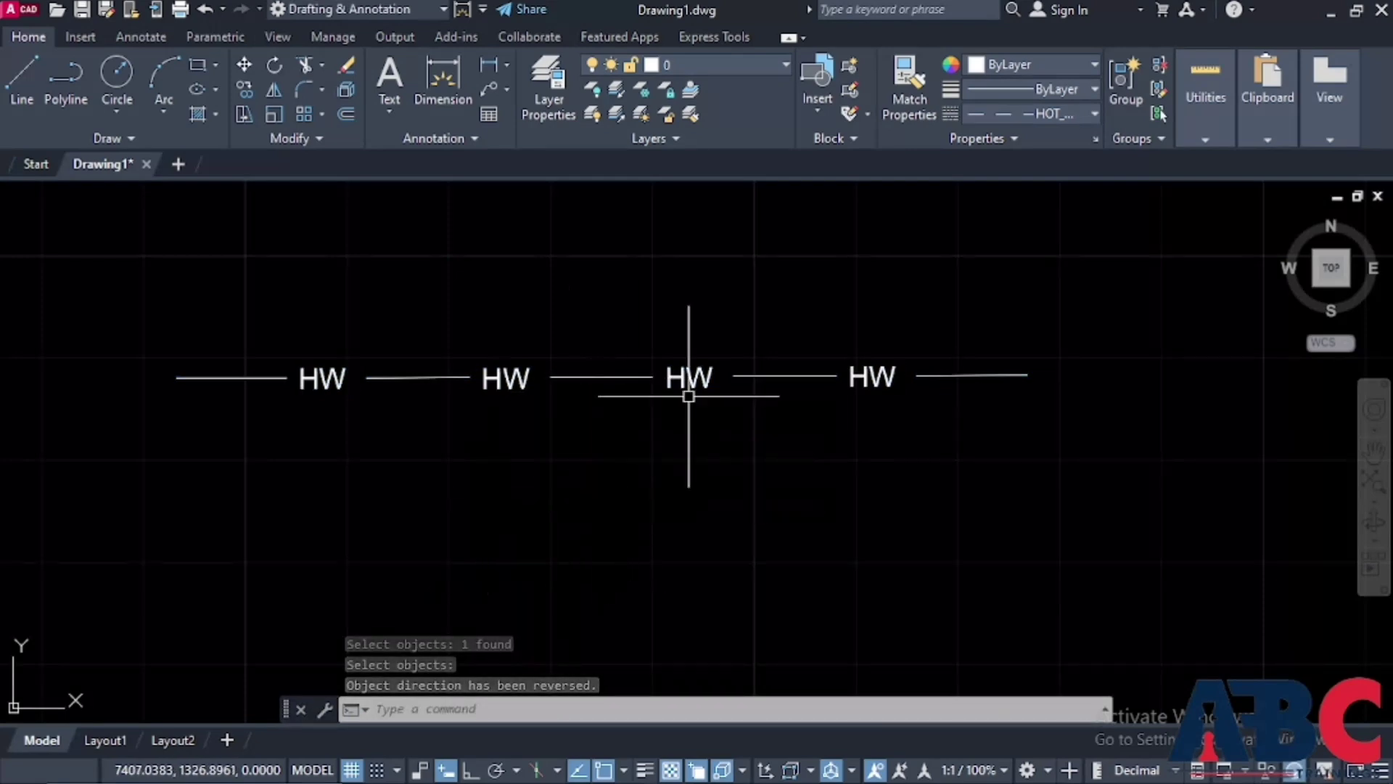
# Replace the straight line with an open five-segment polyline in the HOT_WATER_SUPPLY linetype, with roughly horizontal upper and lower runs and slanted ends
pyautogui.moveTo(715, 473); pyautogui.dragTo(315, 316)
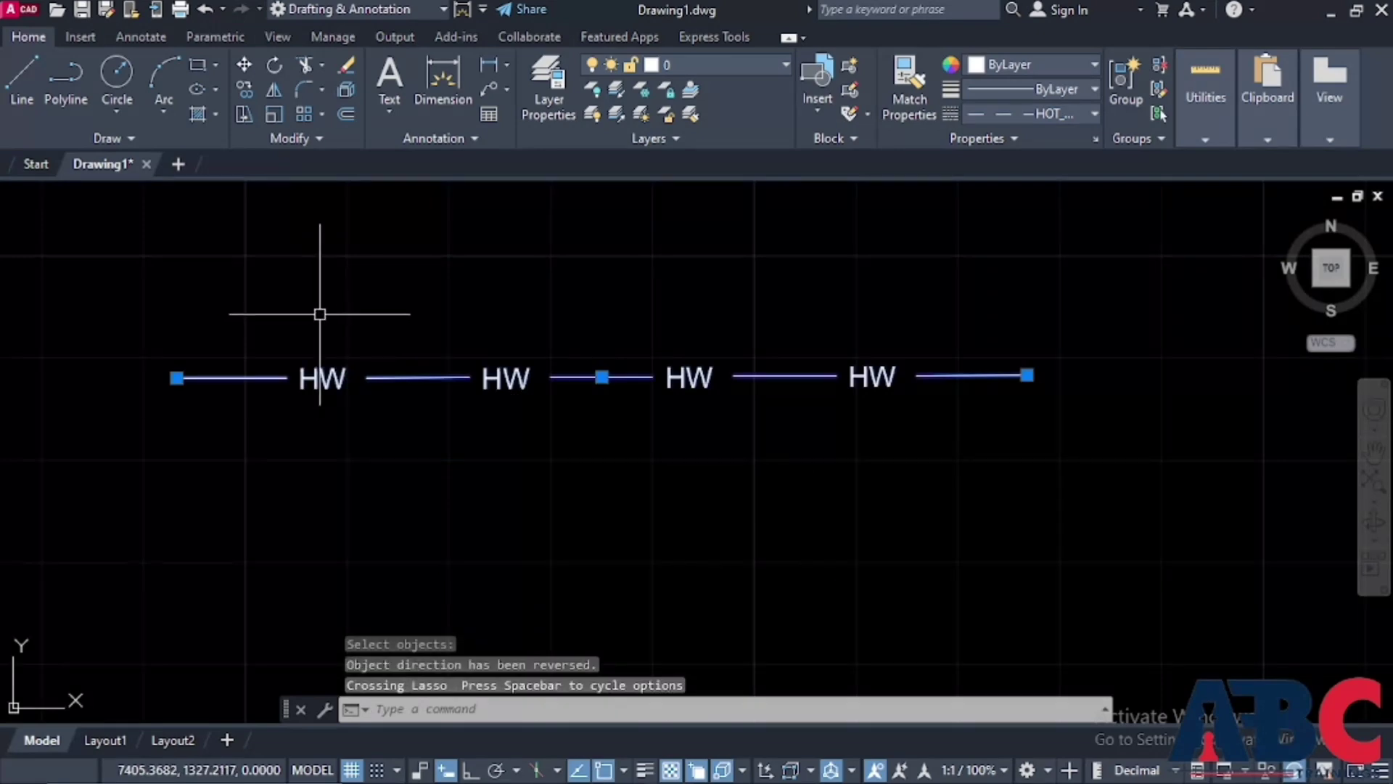
pyautogui.press('Delete')
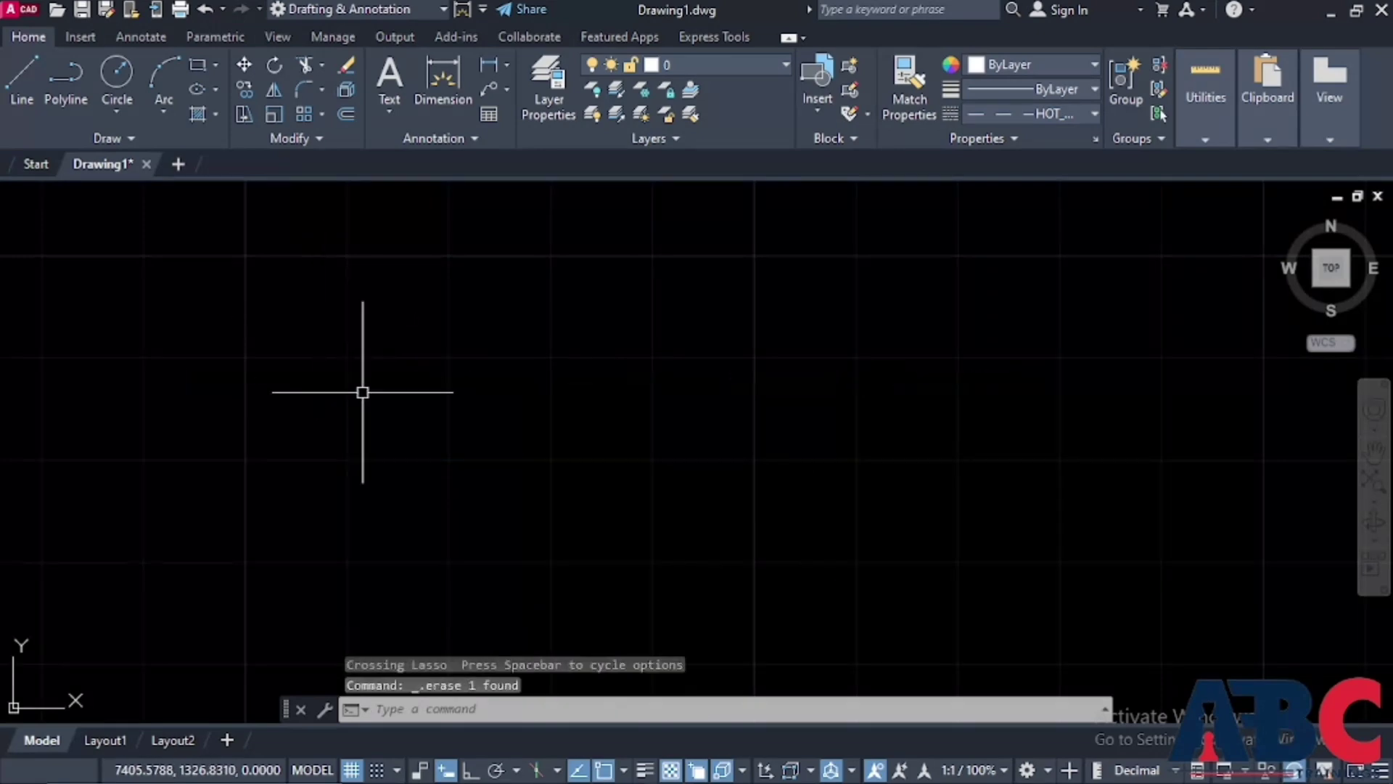
pyautogui.click(81, 87)
pyautogui.click(256, 309)
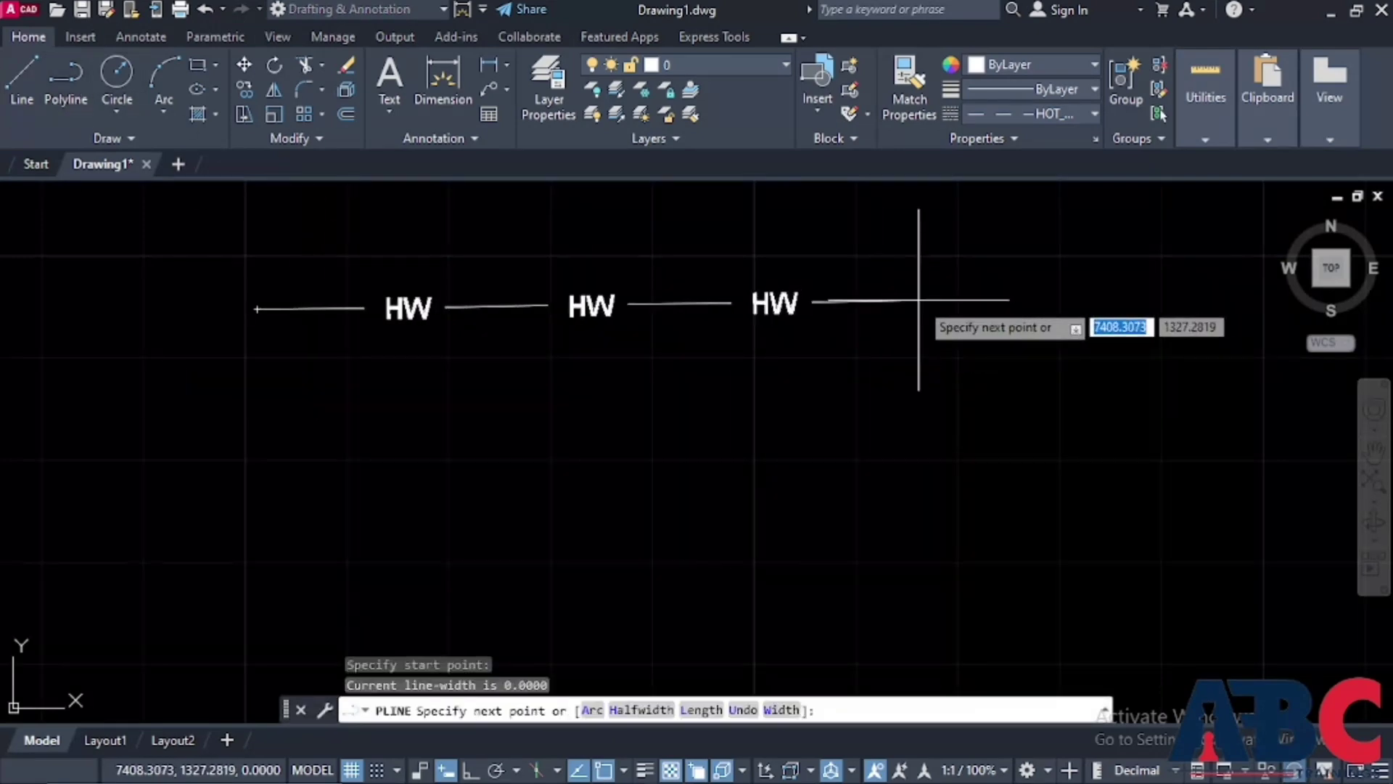
pyautogui.click(913, 302)
pyautogui.click(1021, 465)
pyautogui.click(548, 475)
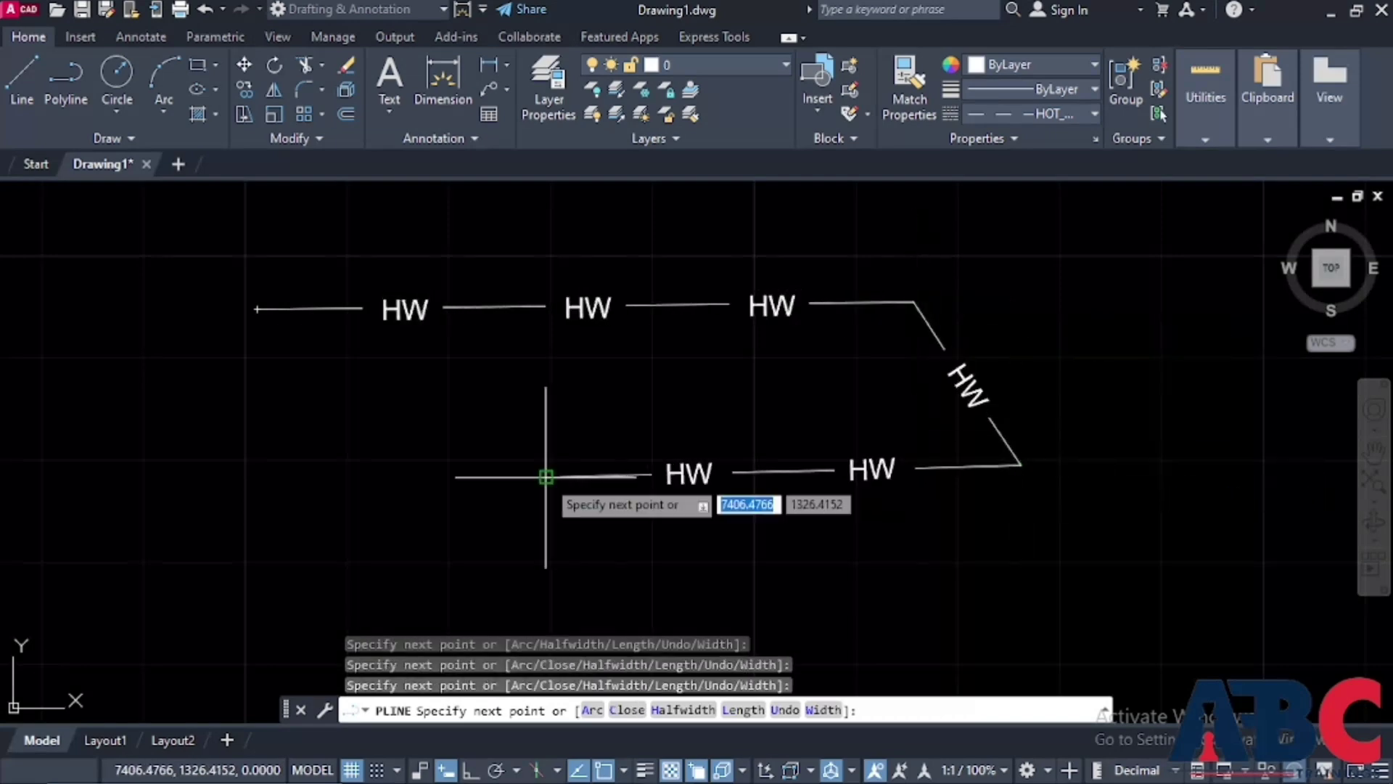
pyautogui.click(121, 477)
pyautogui.click(67, 319)
pyautogui.press('Escape')
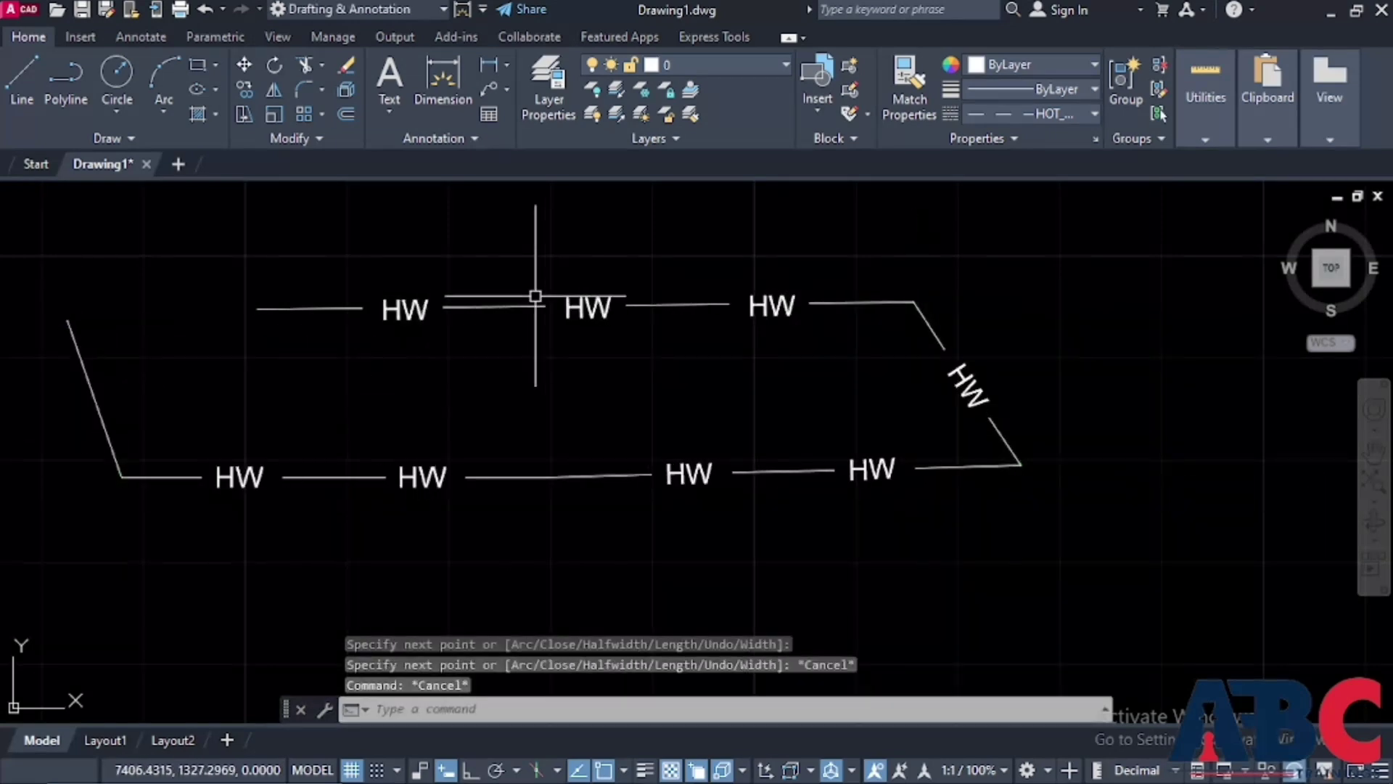
# Reverse the direction of the open hot water supply polyline with the REVERSE command and check its end points
pyautogui.click(515, 305)
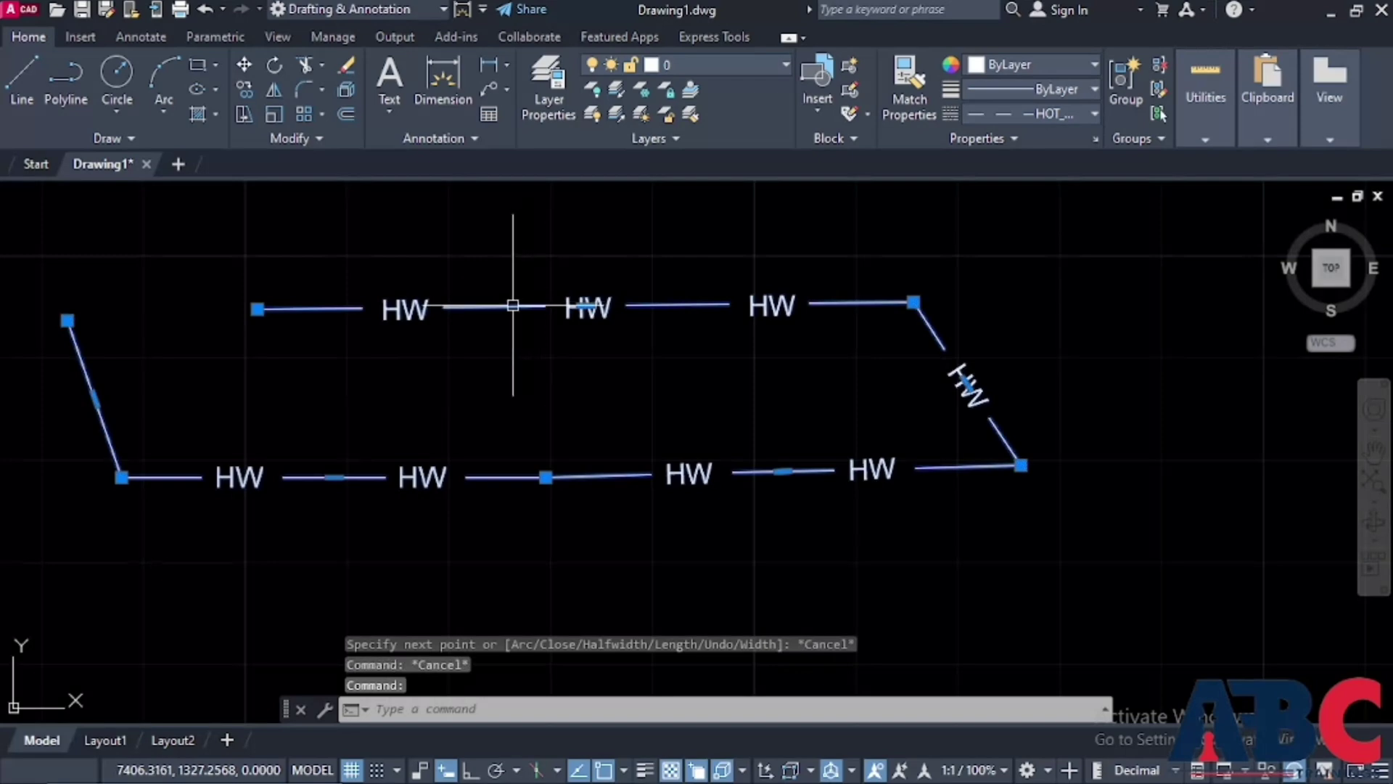
pyautogui.press('Escape')
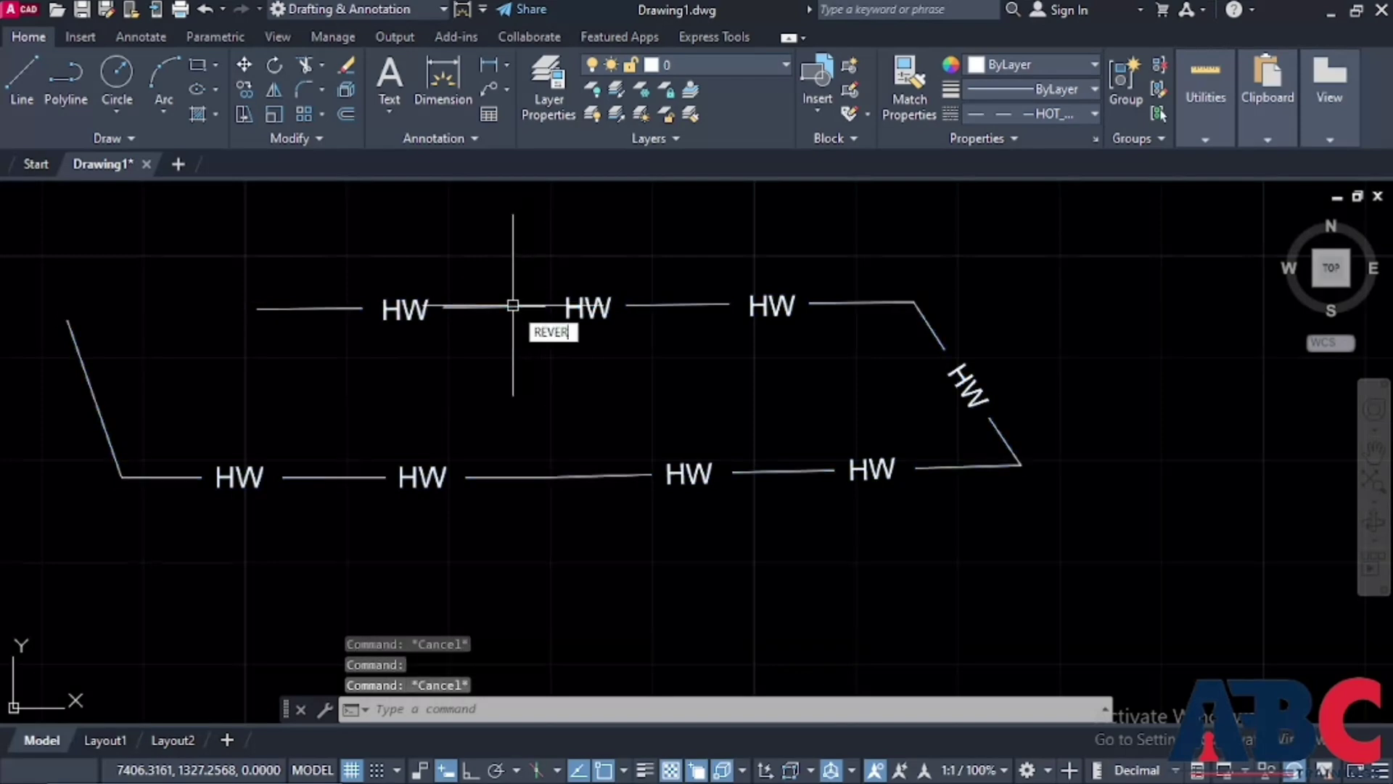
pyautogui.press('Return')
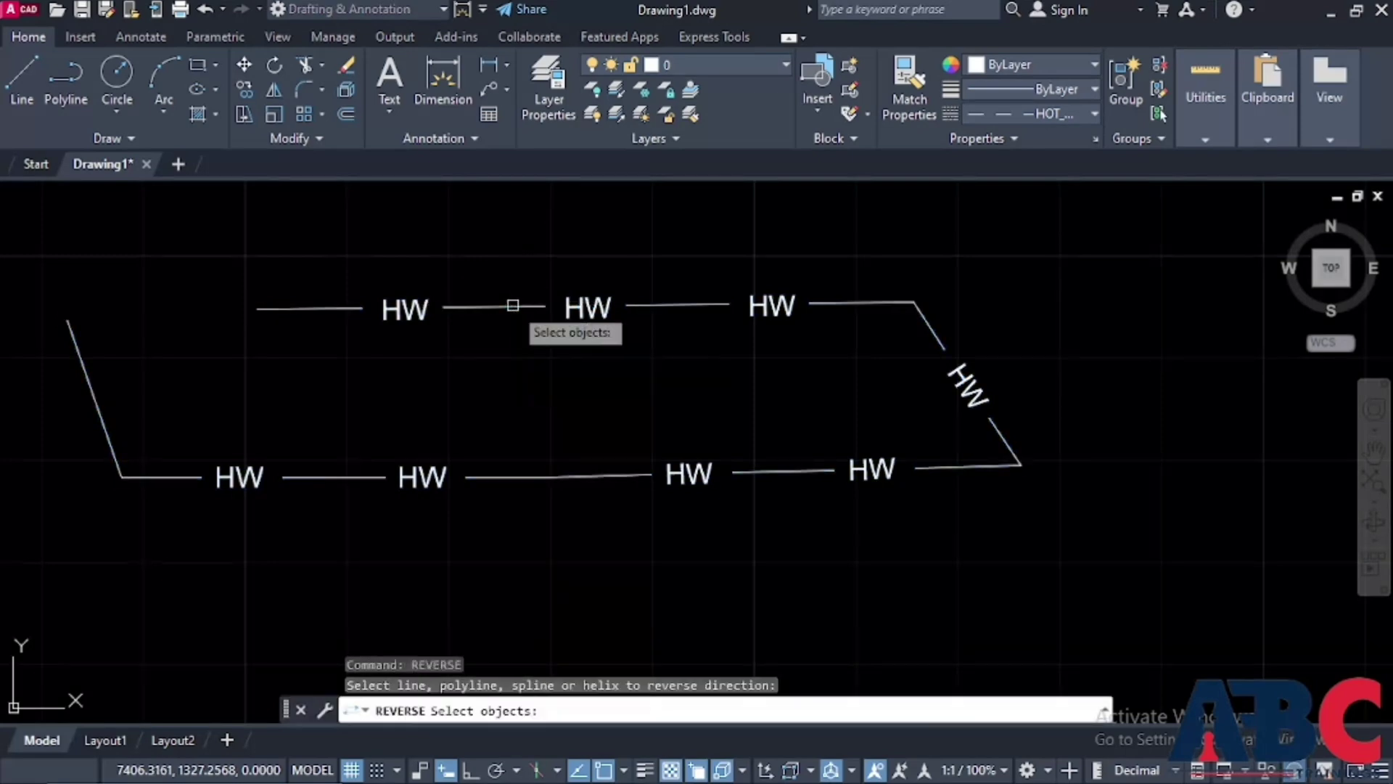
pyautogui.click(512, 305)
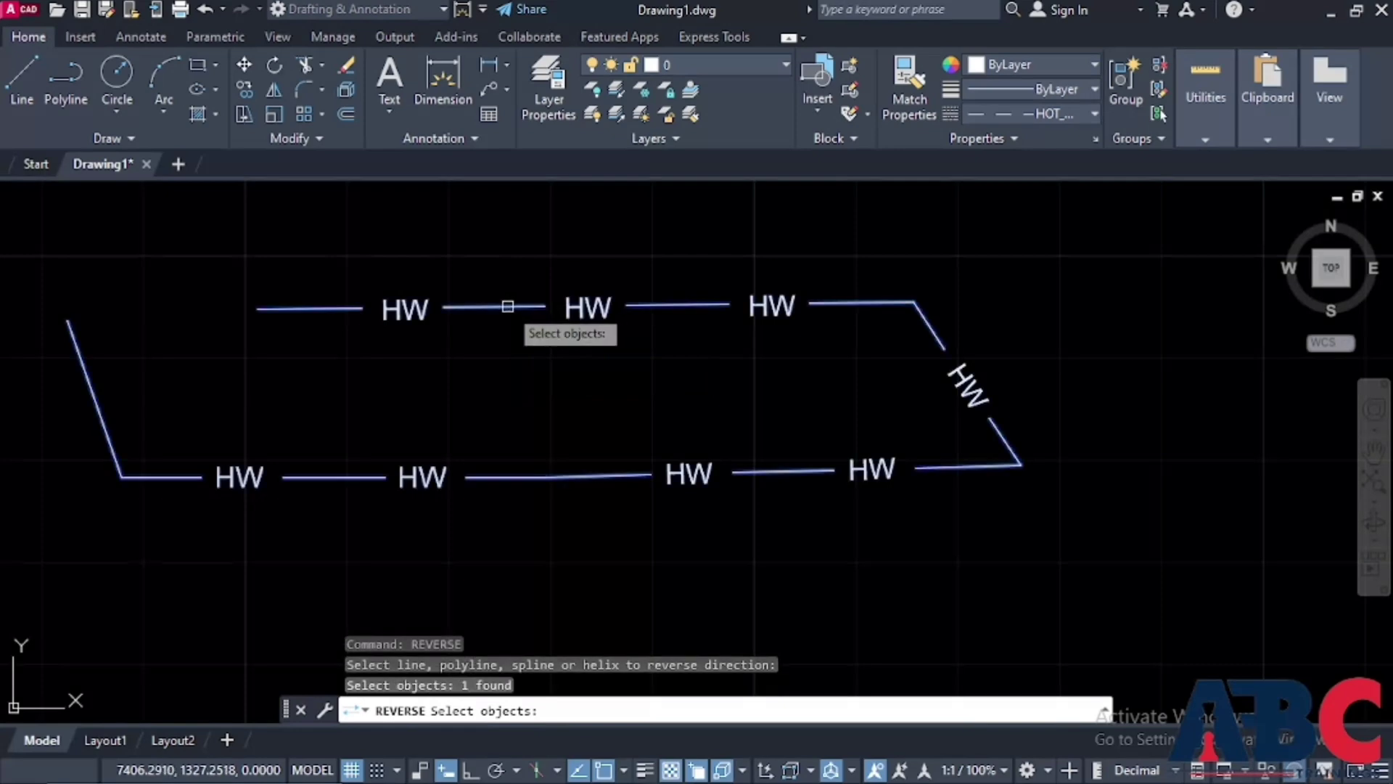
pyautogui.press('Return')
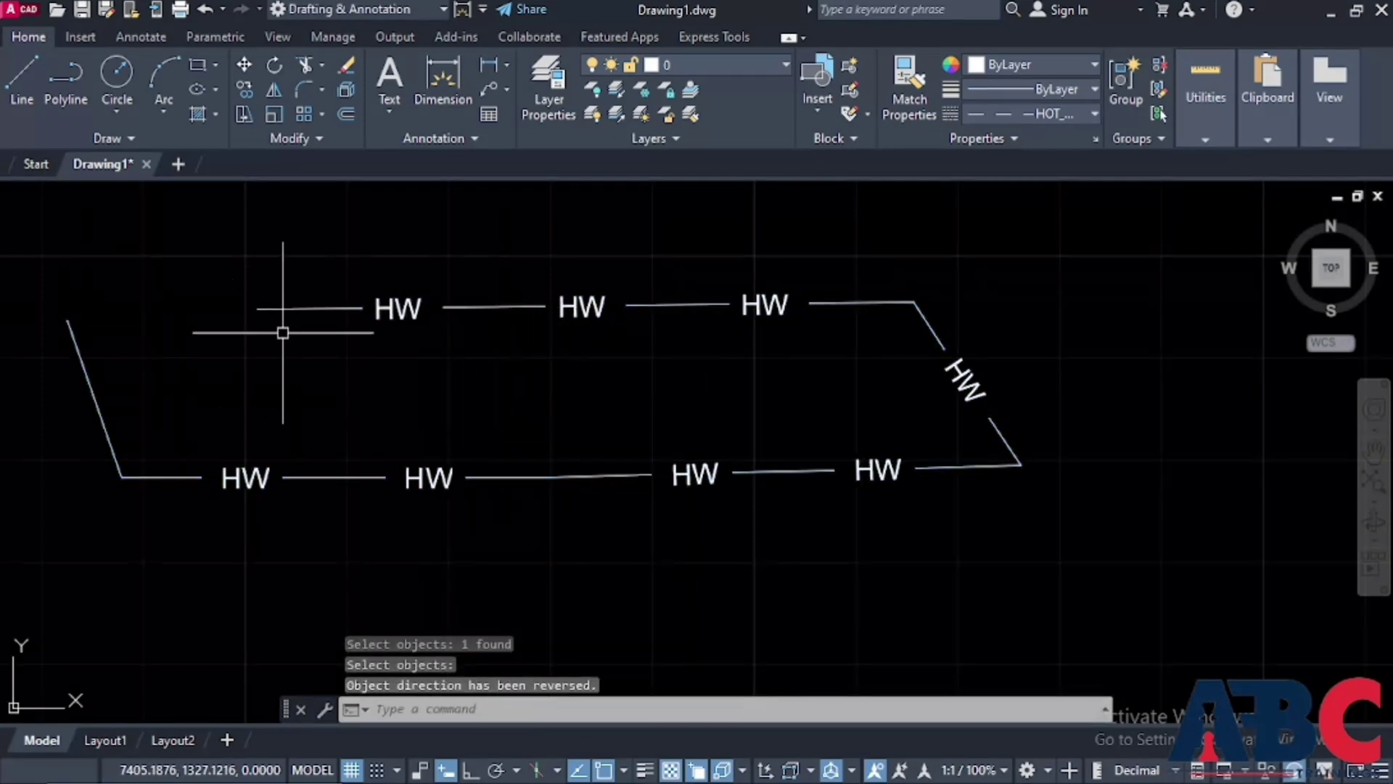
pyautogui.moveTo(258, 310)
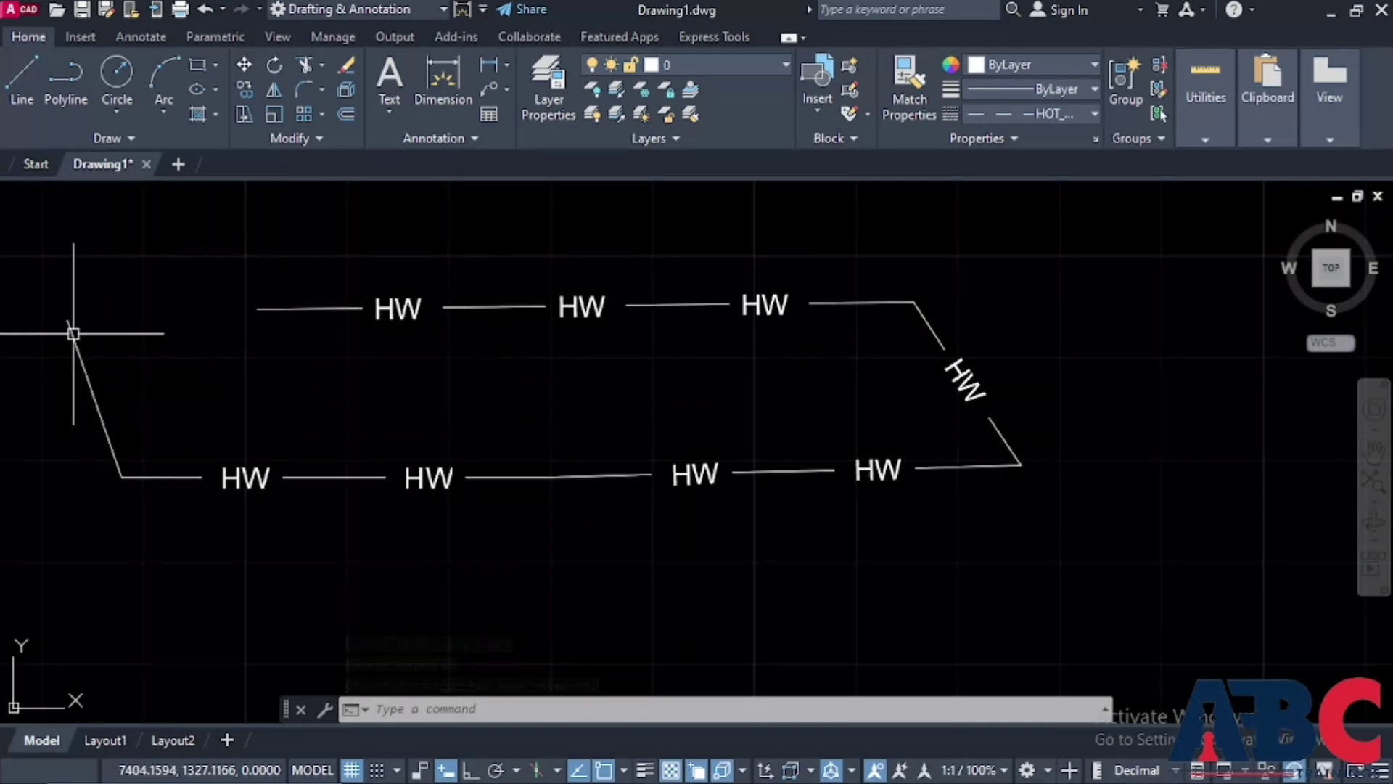
pyautogui.click(70, 327)
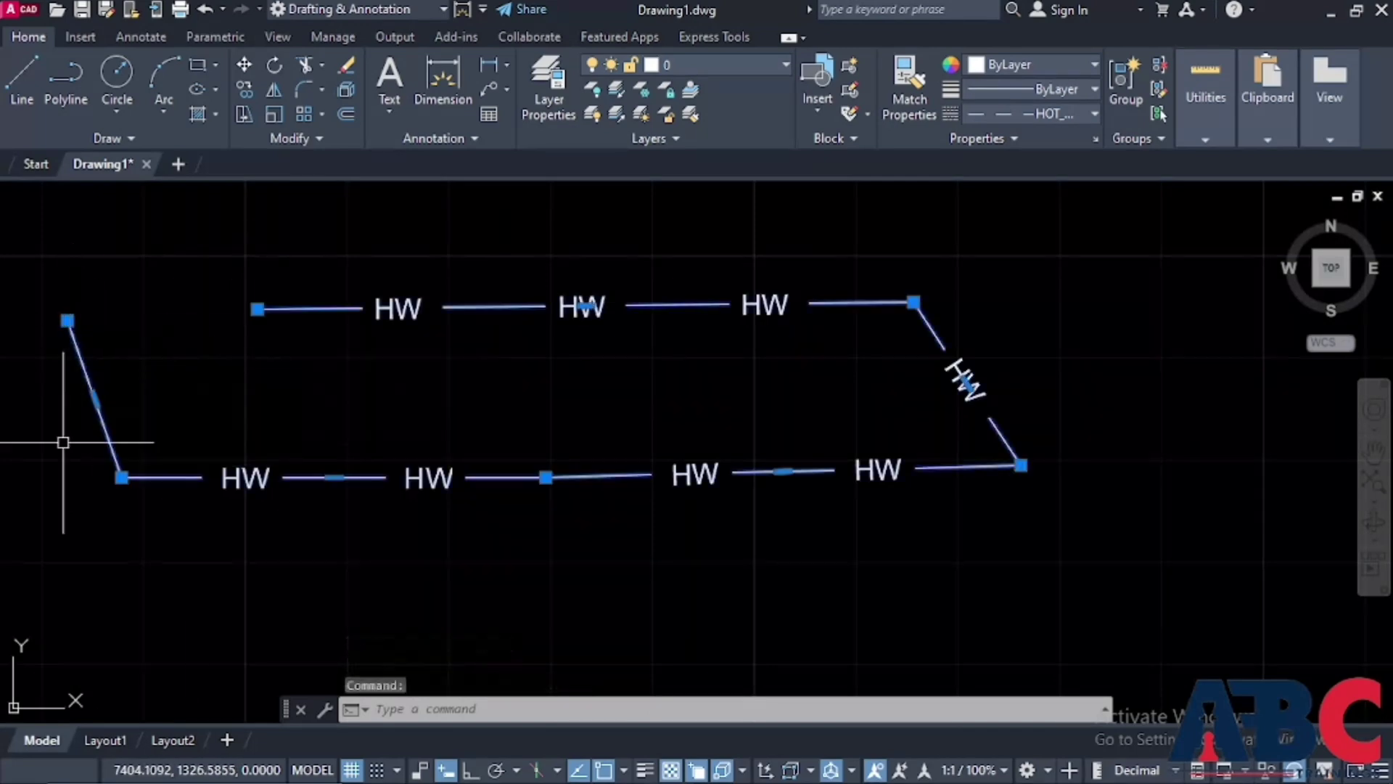
pyautogui.press('Escape')
pyautogui.press('Escape')
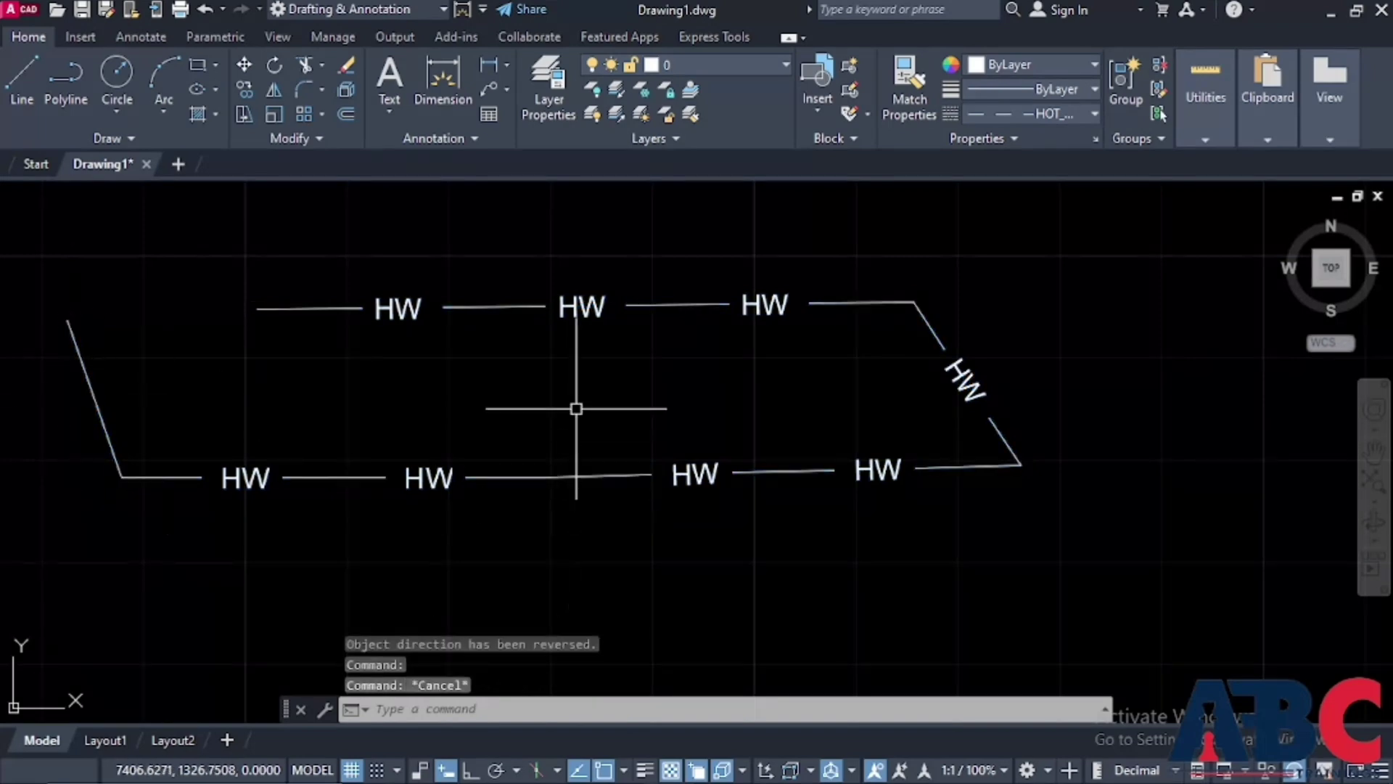
# Replace the polyline with a nearly vertical line in the HOT_WATER_SUPPLY linetype, long enough for three HW labels
pyautogui.moveTo(1039, 617)
pyautogui.mouseDown()
pyautogui.moveTo(242, 426)
pyautogui.moveTo(1026, 206)
pyautogui.moveTo(1014, 220)
pyautogui.mouseUp()
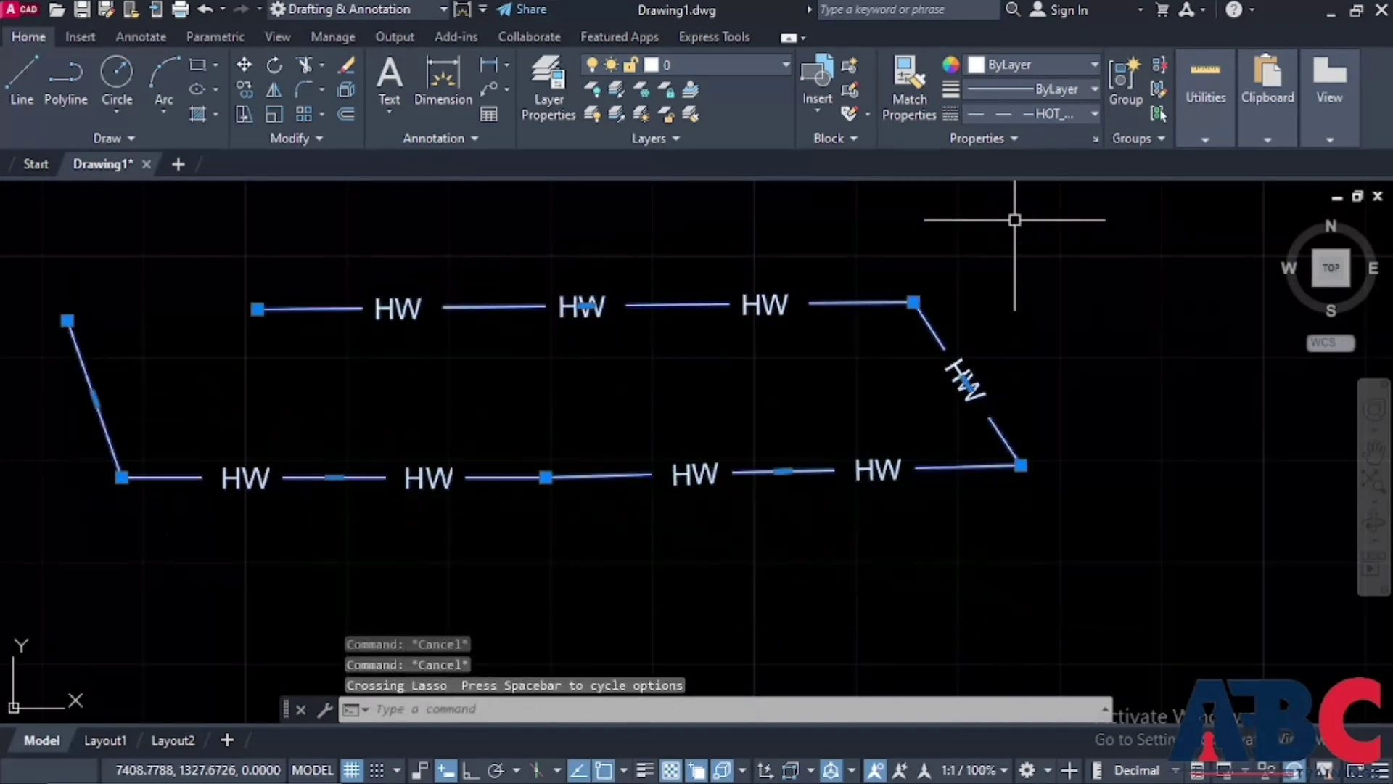
pyautogui.press('Delete')
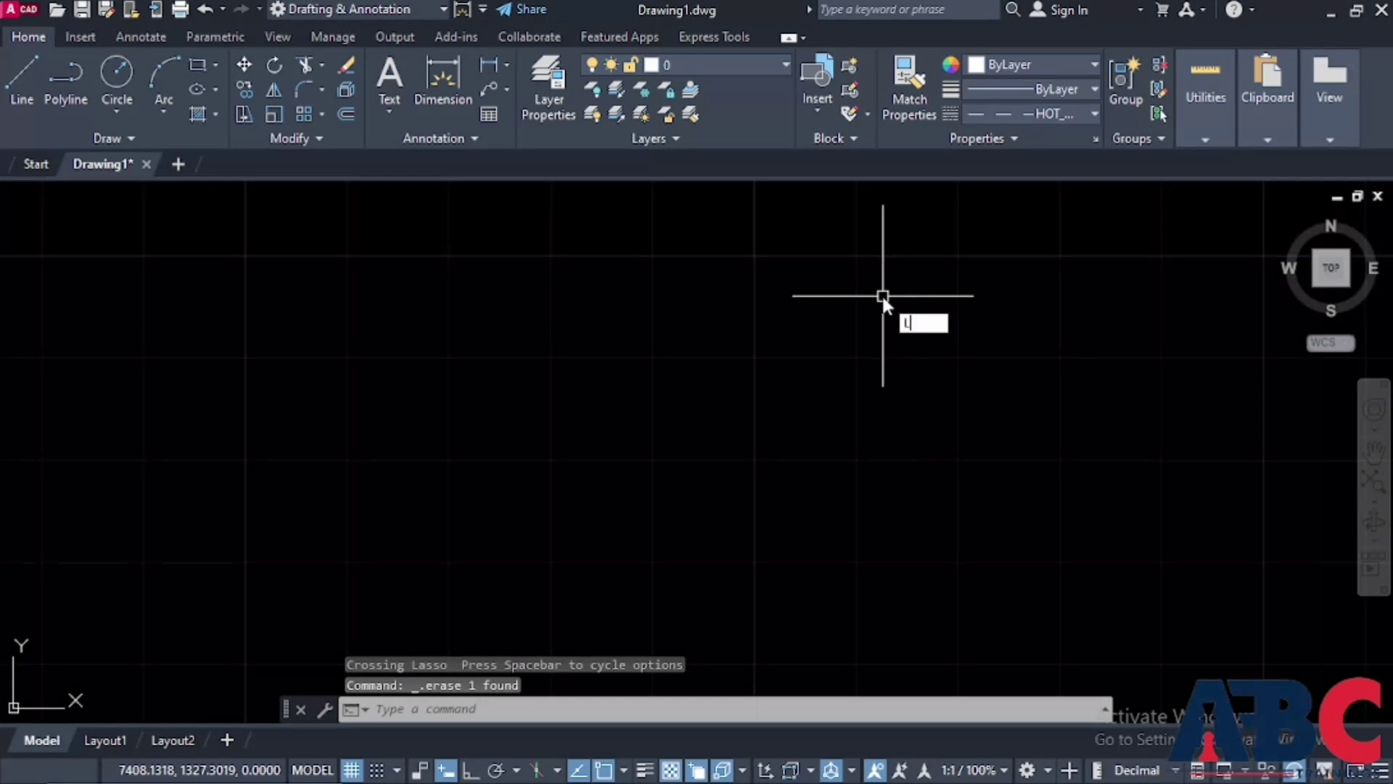
pyautogui.press('Return')
pyautogui.click(652, 256)
pyautogui.scroll(-3, 663, 442)
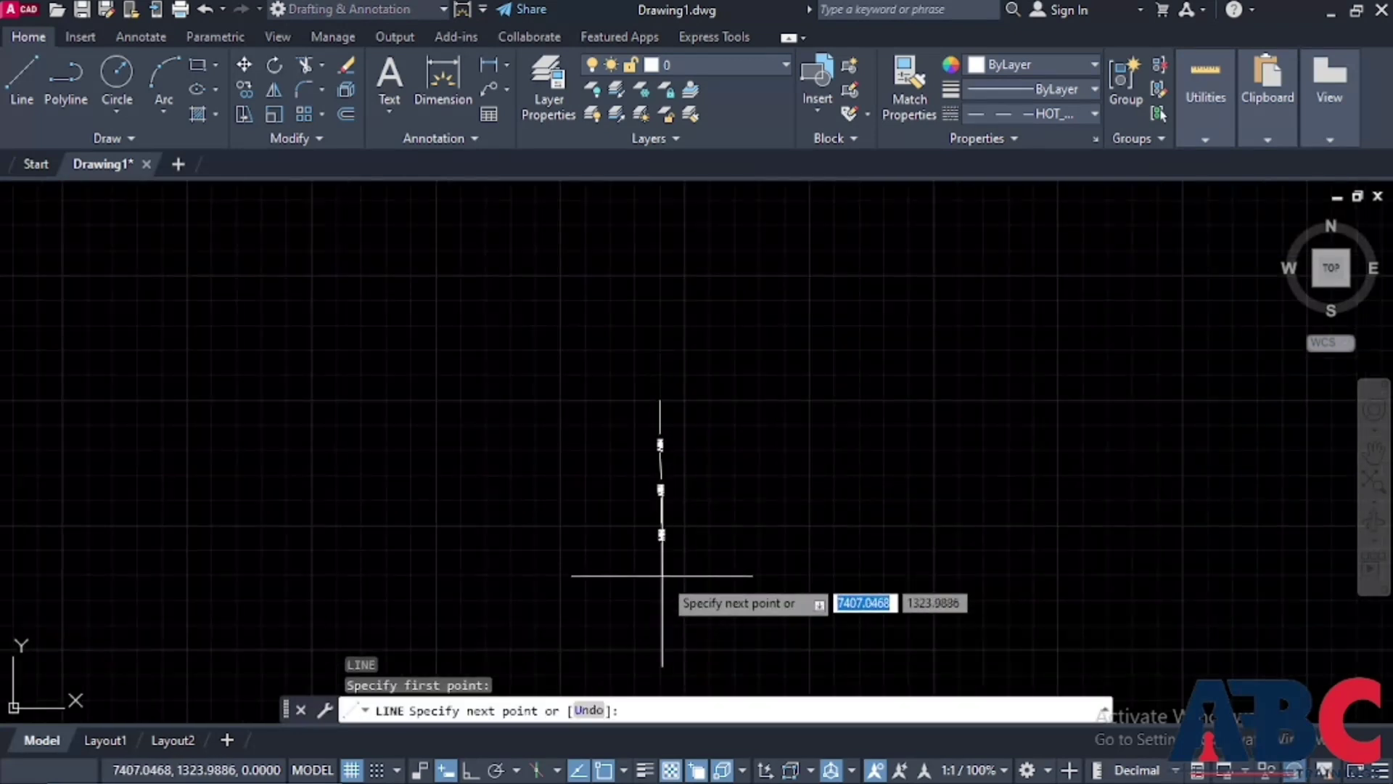
pyautogui.press('Escape')
# Reverse the direction of the vertical hot water supply line with the REVERSE command
pyautogui.scroll(2, 659, 573)
pyautogui.scroll(-3, 660, 573)
pyautogui.scroll(2, 664, 534)
pyautogui.scroll(-3, 653, 466)
pyautogui.scroll(5, 622, 399)
pyautogui.scroll(-4, 621, 397)
pyautogui.write('REVERSE')
pyautogui.press('Return')
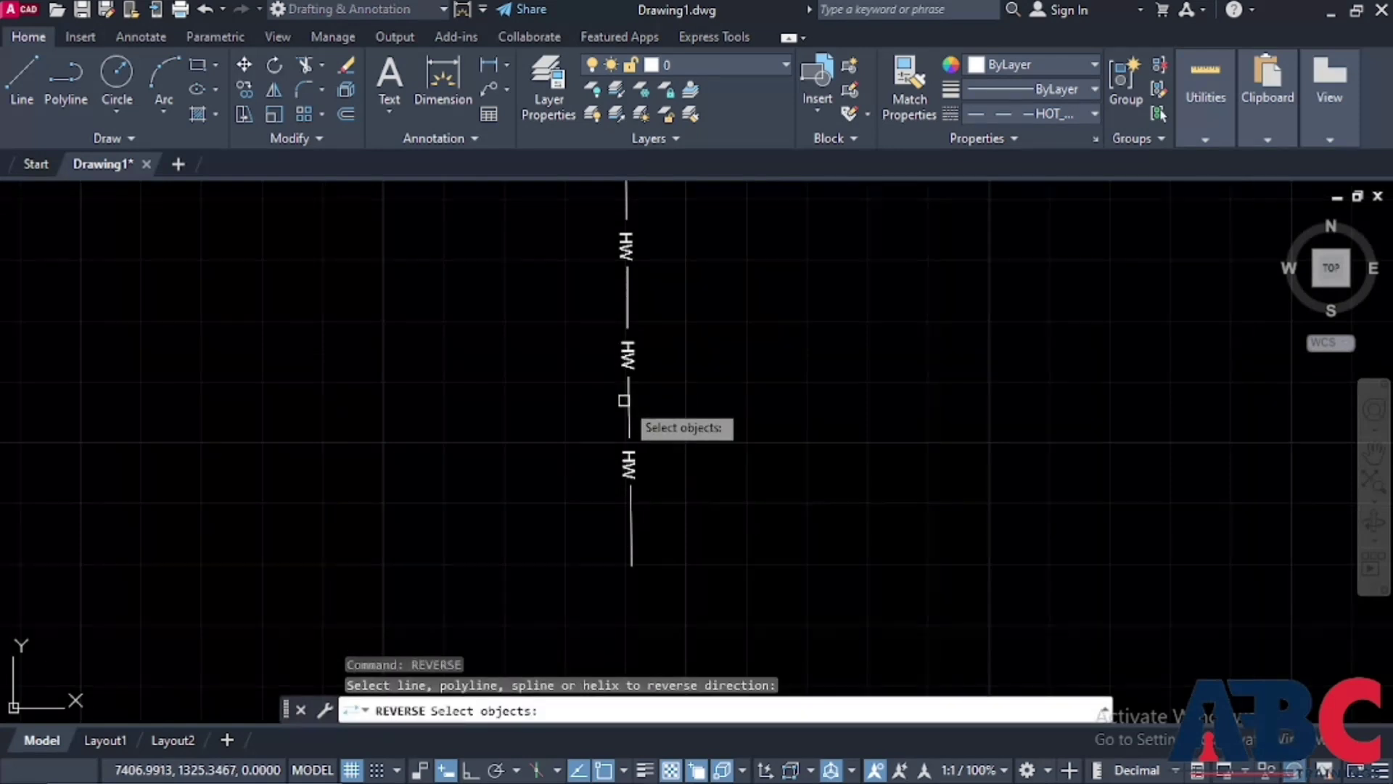
pyautogui.click(629, 406)
pyautogui.press('Return')
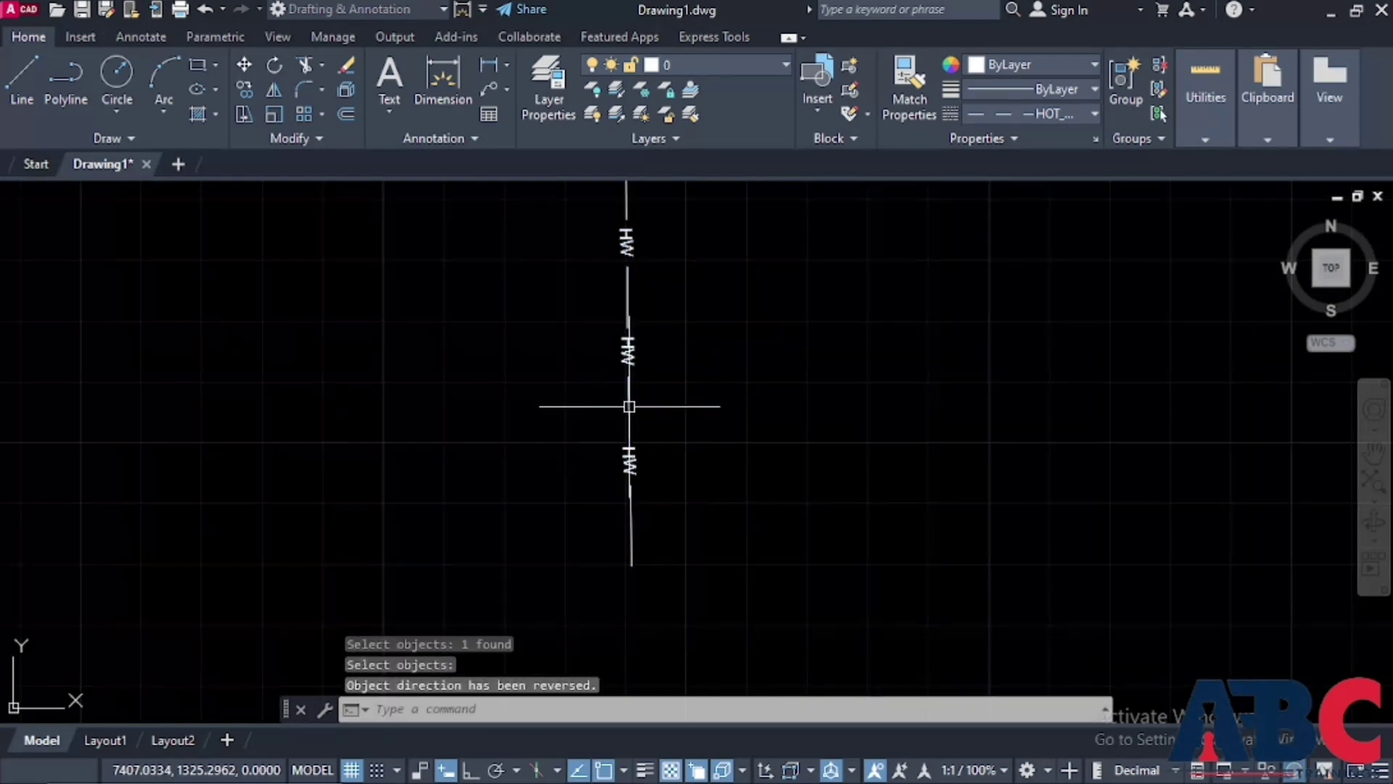
# Examine the orientation of the HW text along the reversed vertical line
pyautogui.scroll(3, 656, 416)
pyautogui.scroll(-3, 635, 367)
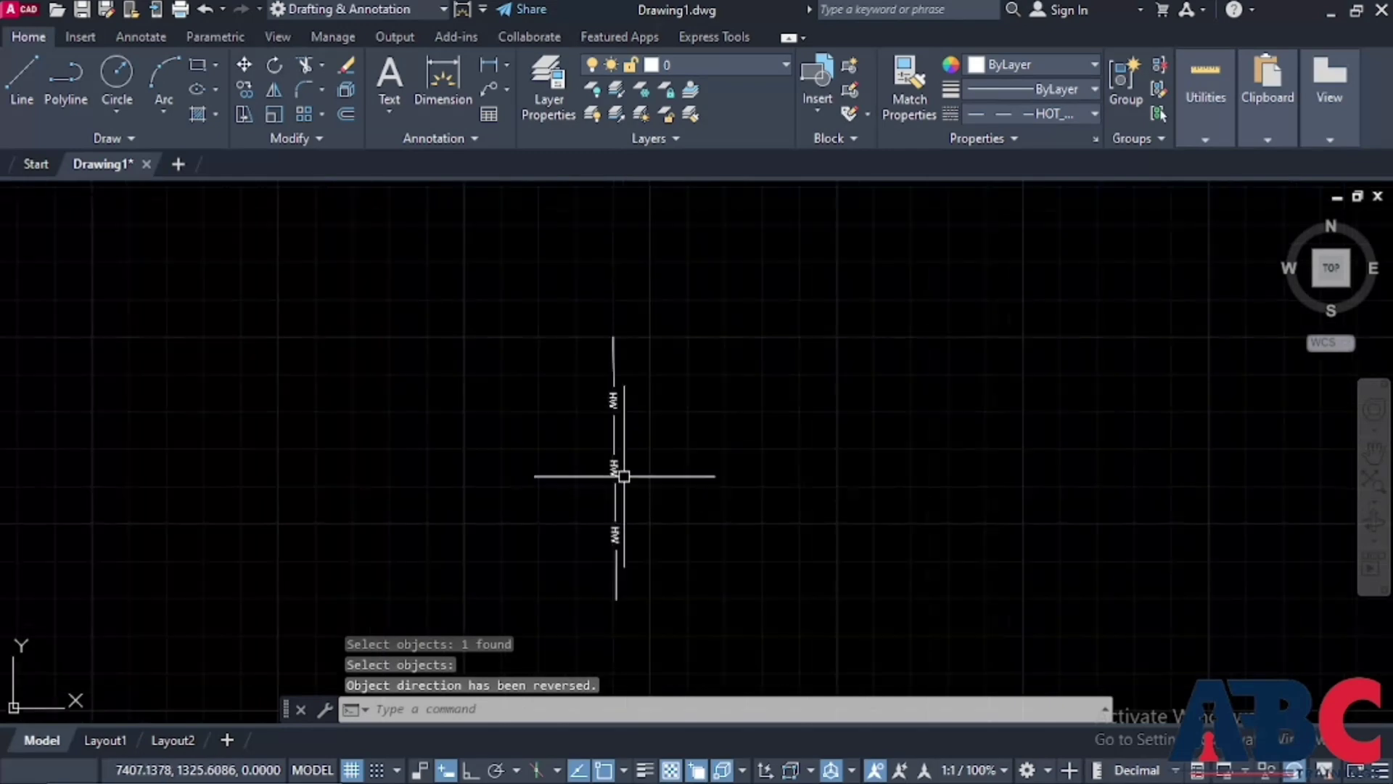
pyautogui.scroll(3, 616, 476)
pyautogui.scroll(-3, 560, 551)
pyautogui.scroll(3, 554, 537)
pyautogui.scroll(-3, 555, 535)
pyautogui.scroll(3, 595, 508)
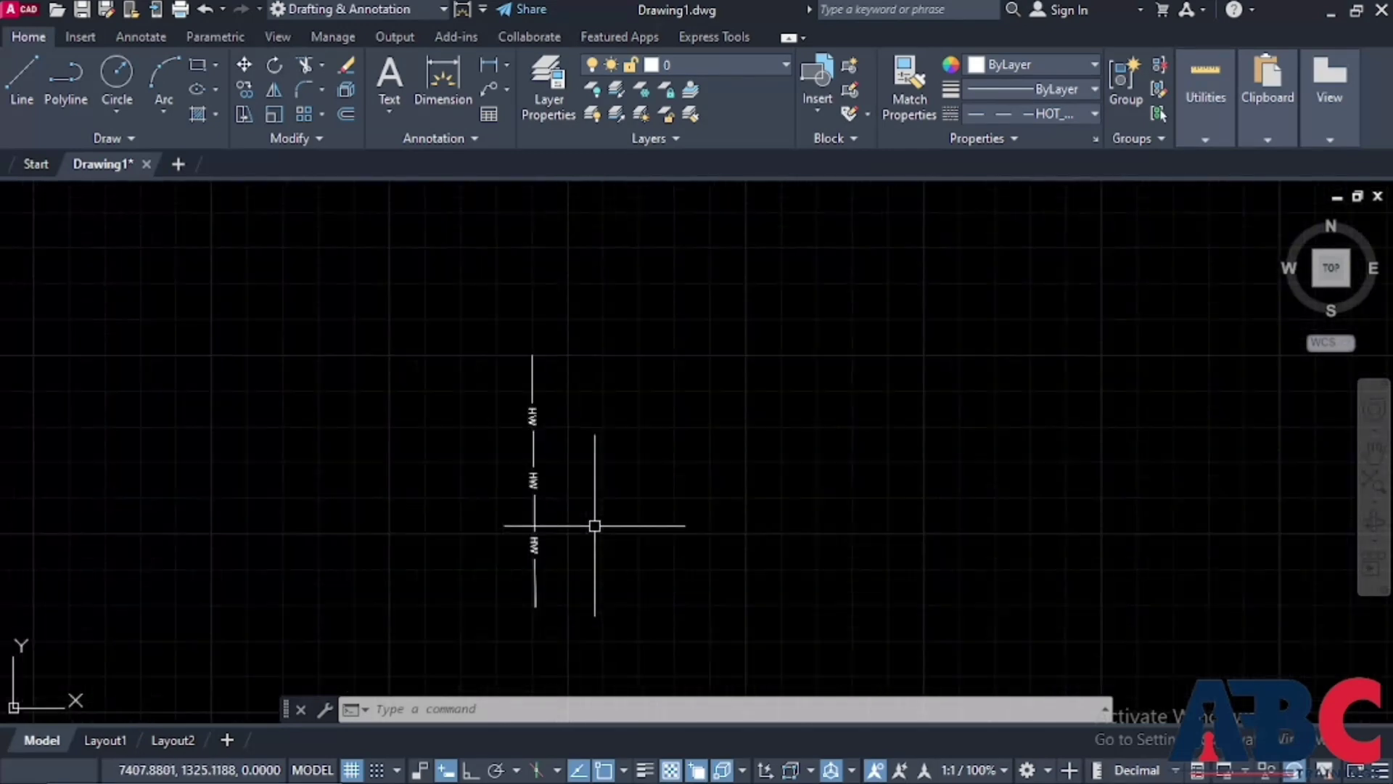
pyautogui.scroll(3, 537, 584)
# Delete the vertical hot water supply line to clear the drawing area
pyautogui.click(606, 610)
pyautogui.moveTo(577, 598); pyautogui.dragTo(534, 602)
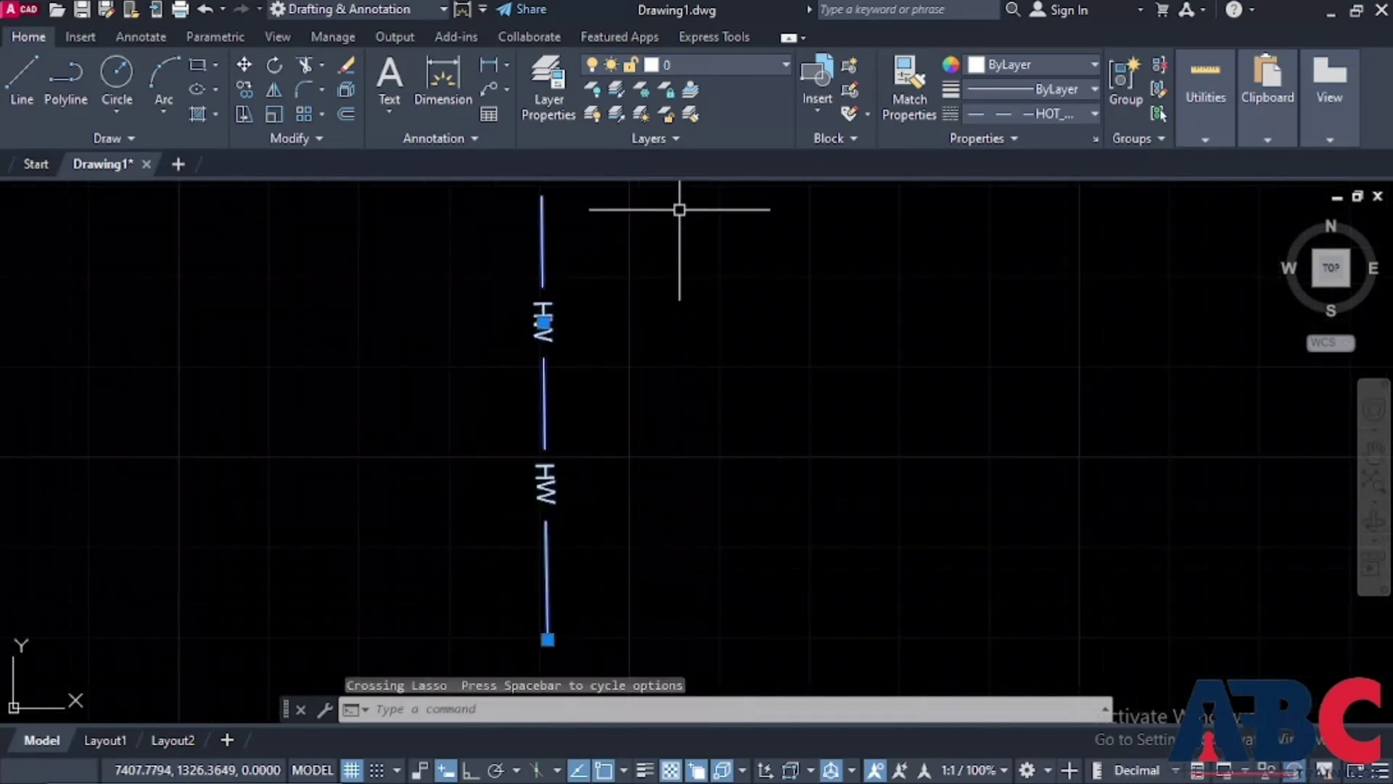
pyautogui.press('Delete')
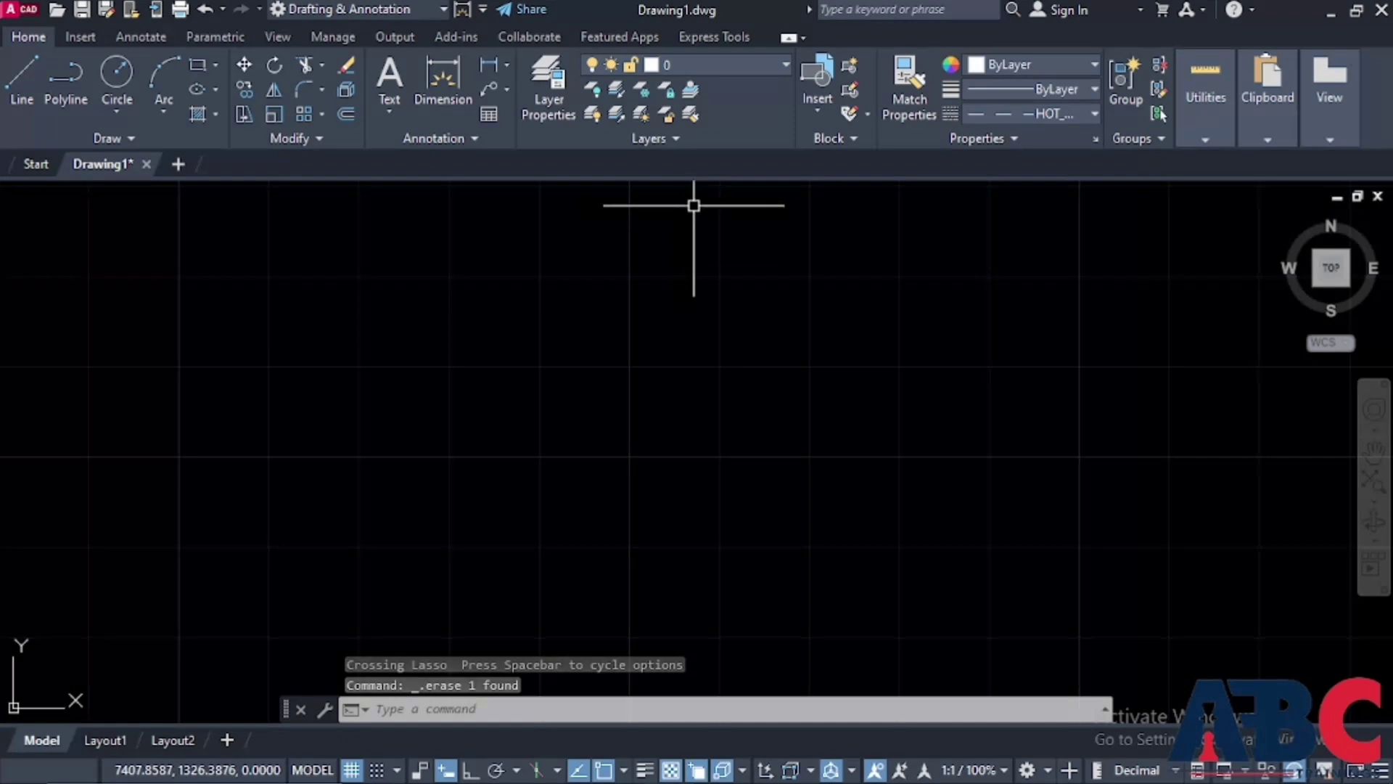
pyautogui.scroll(3, 731, 258)
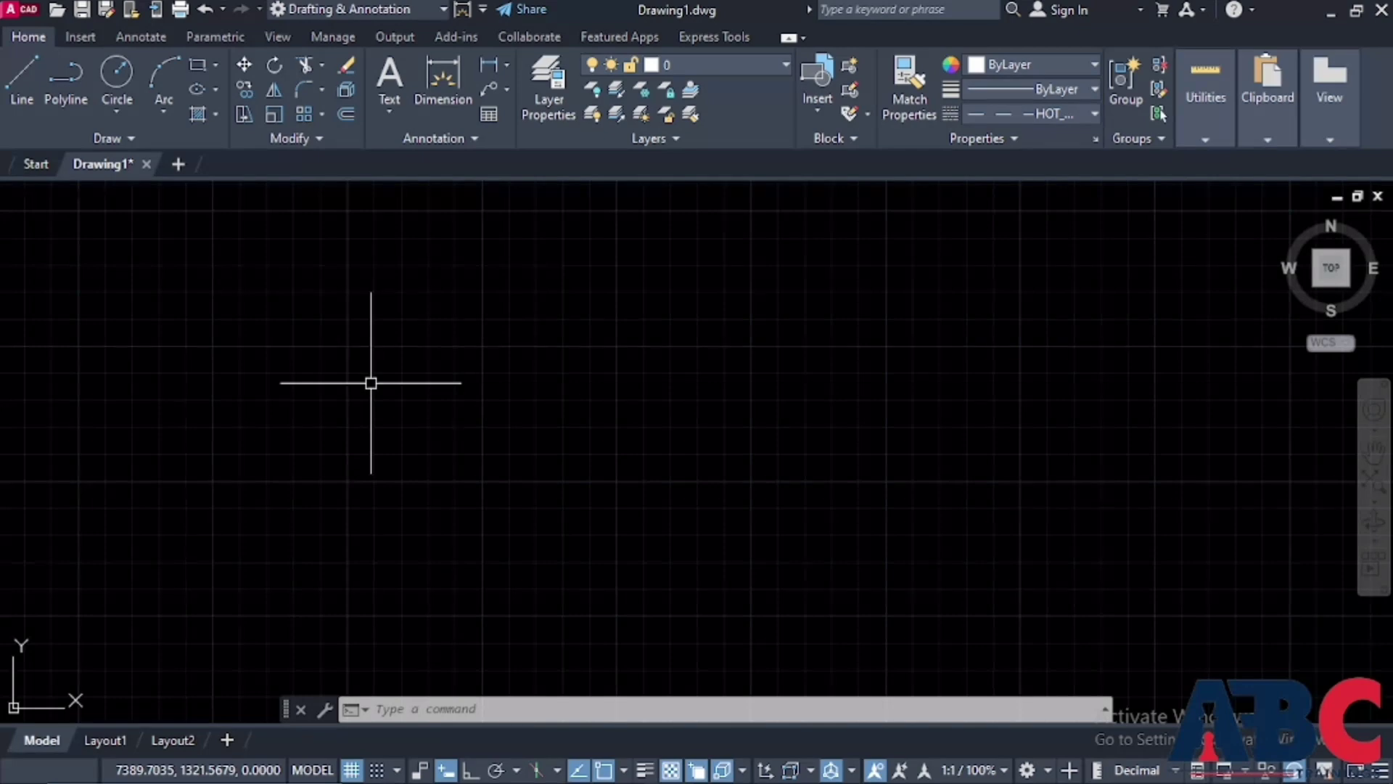
pyautogui.press('Escape')
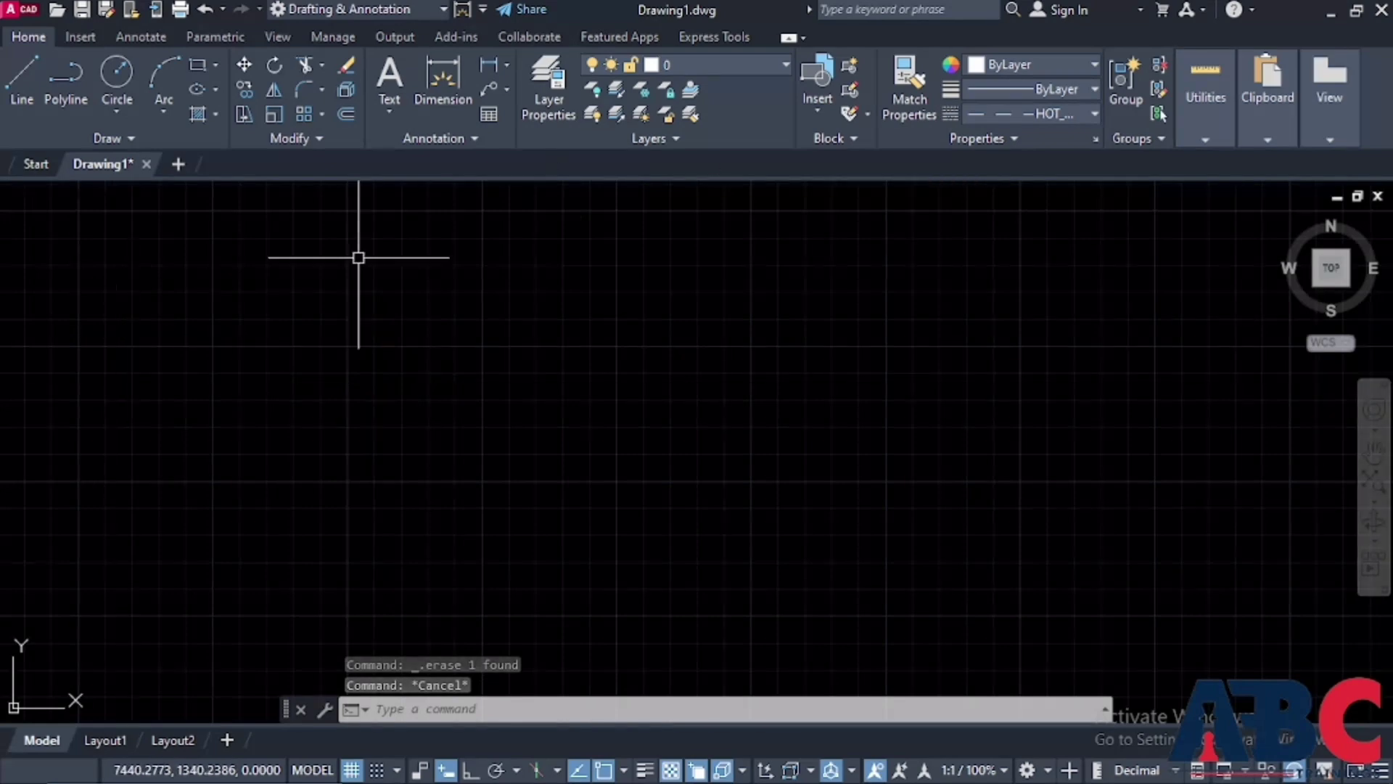
pyautogui.press('Escape')
pyautogui.press('Escape')
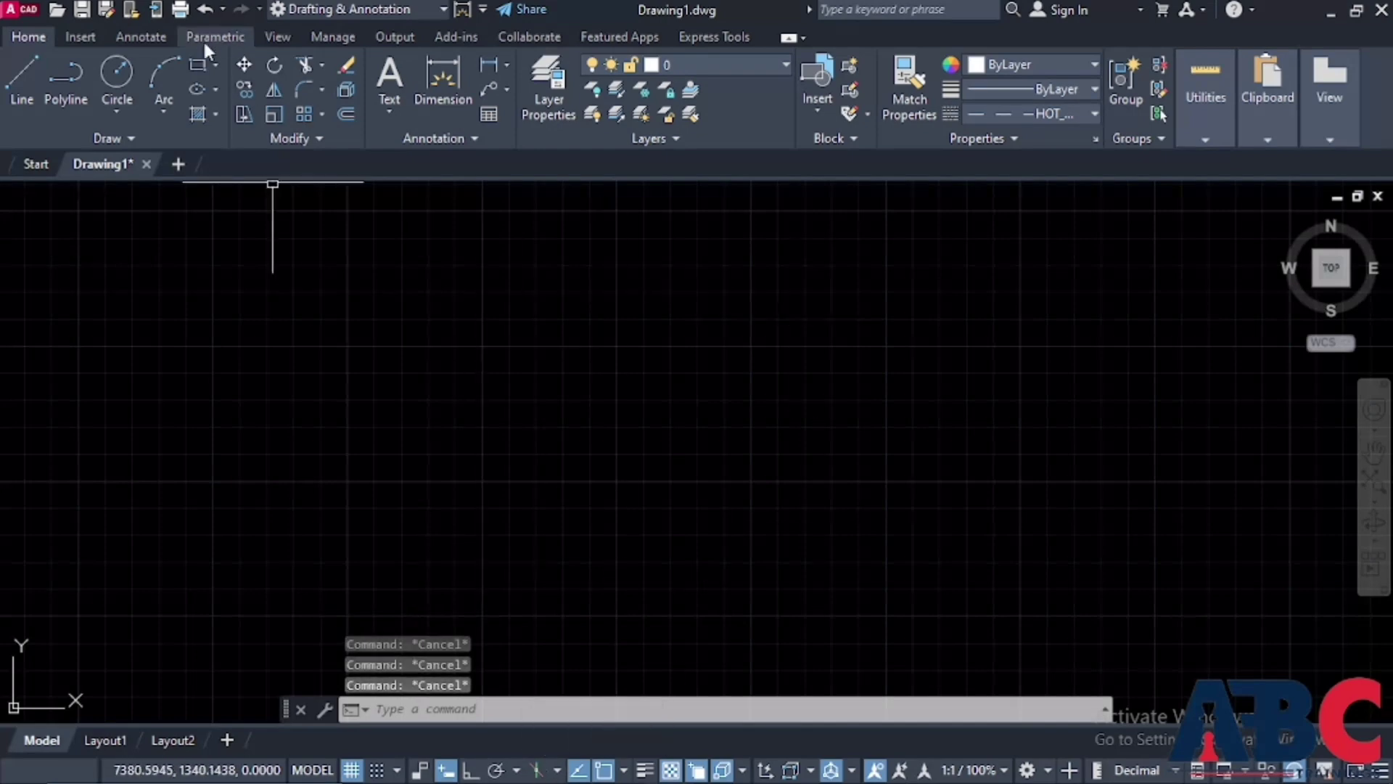
pyautogui.click(201, 67)
pyautogui.click(381, 280)
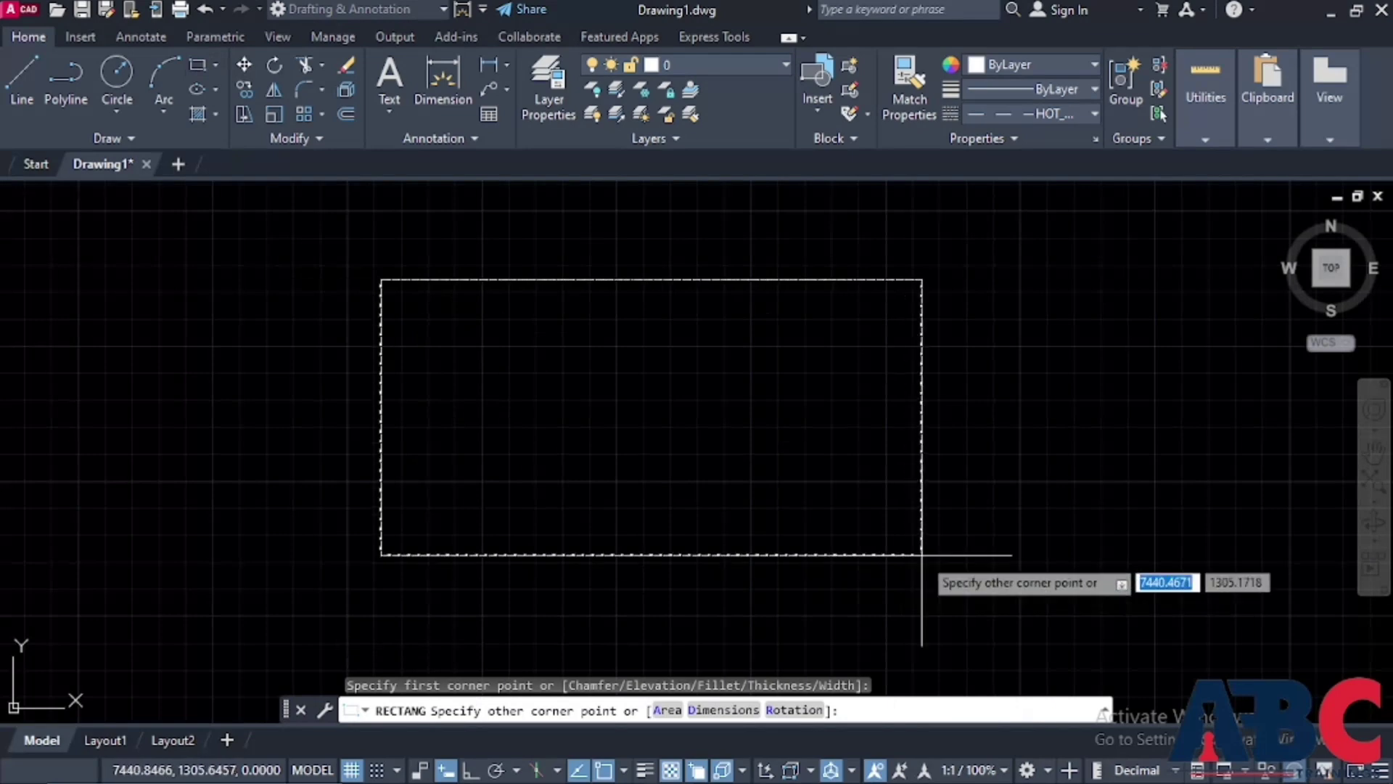
pyautogui.press('Escape')
# Make Continuous the current linetype and draw a large horizontal rectangle in the middle of the drawing area
pyautogui.click(1072, 114)
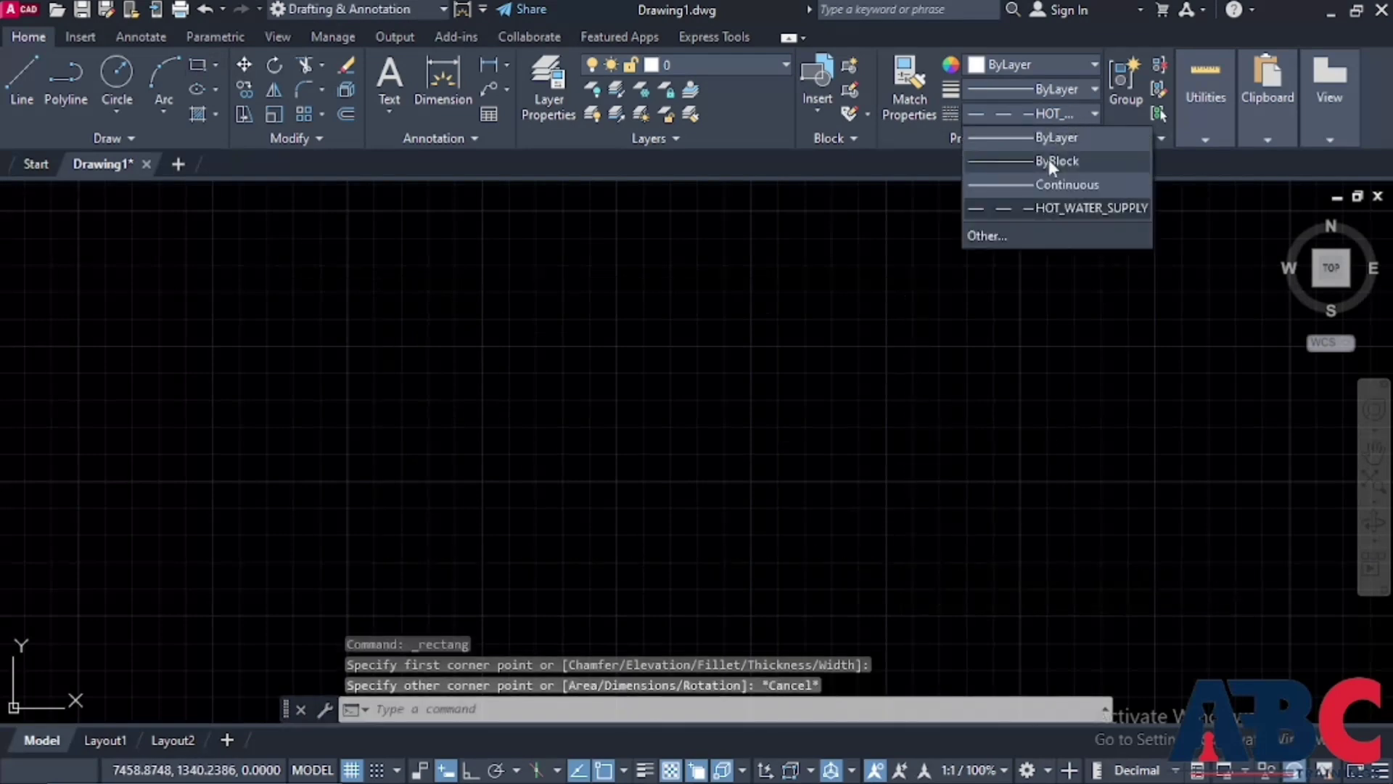
pyautogui.click(1063, 185)
pyautogui.click(196, 67)
pyautogui.click(382, 334)
pyautogui.click(855, 515)
pyautogui.press('Escape')
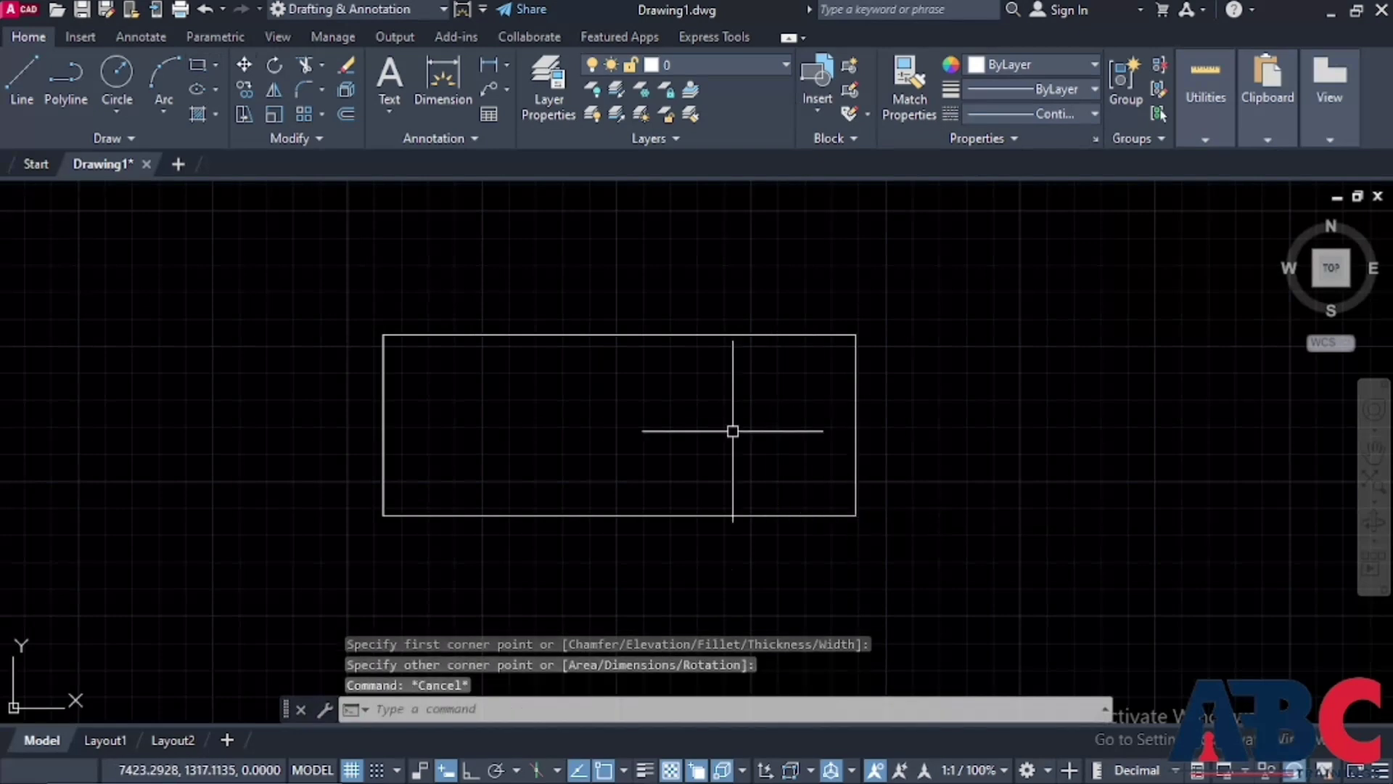
# Draw two smaller rectangles side by side inside the large one, a wide one on the left and a nearly square one on the right
pyautogui.press('Return')
pyautogui.click(417, 383)
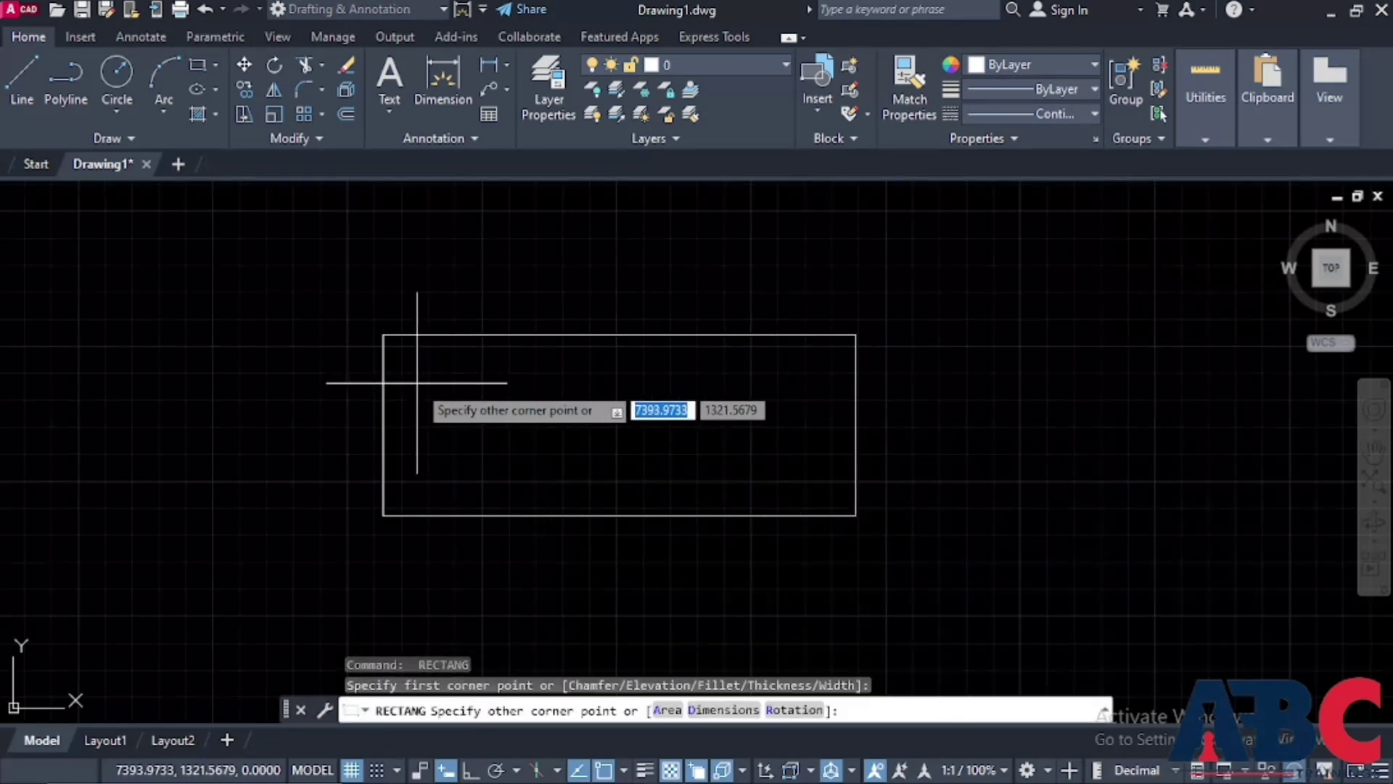
pyautogui.click(622, 462)
pyautogui.press('Escape')
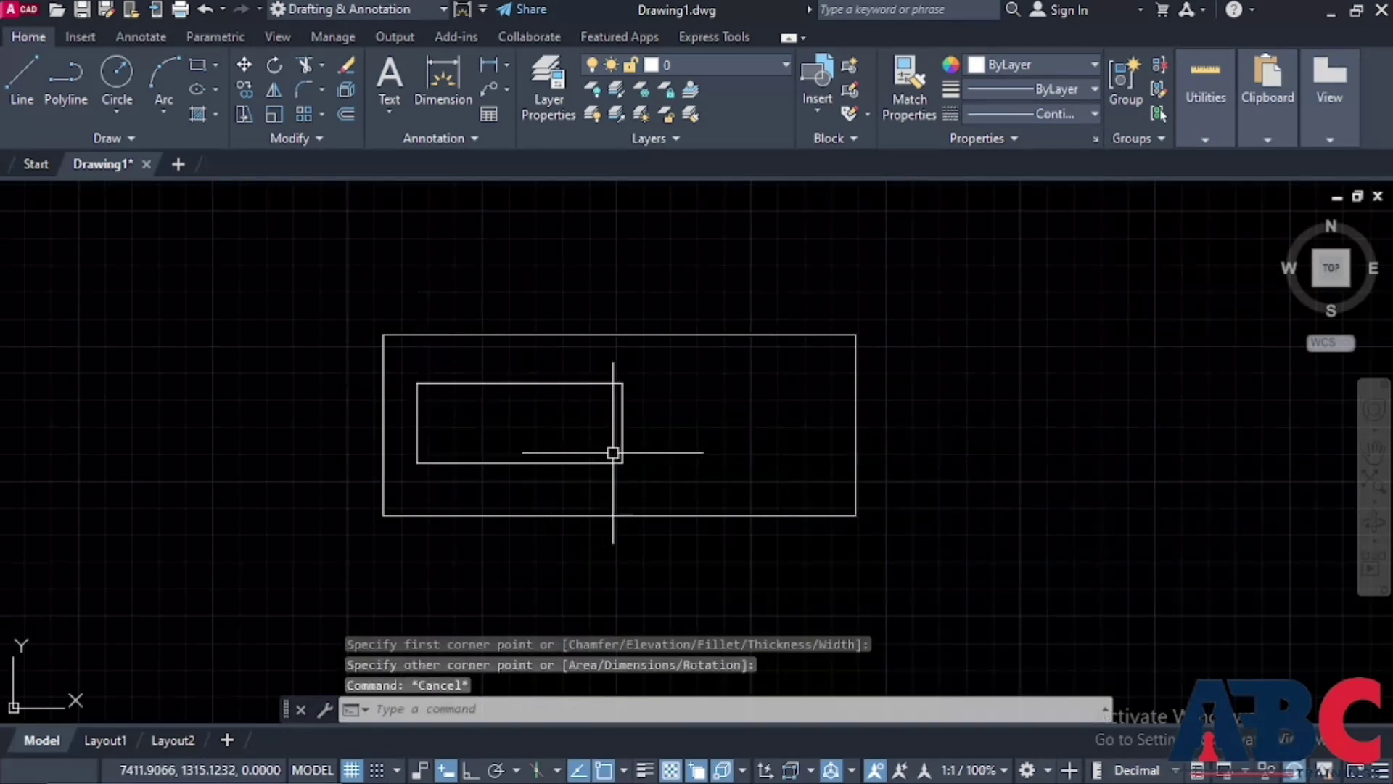
pyautogui.press('Return')
pyautogui.click(677, 386)
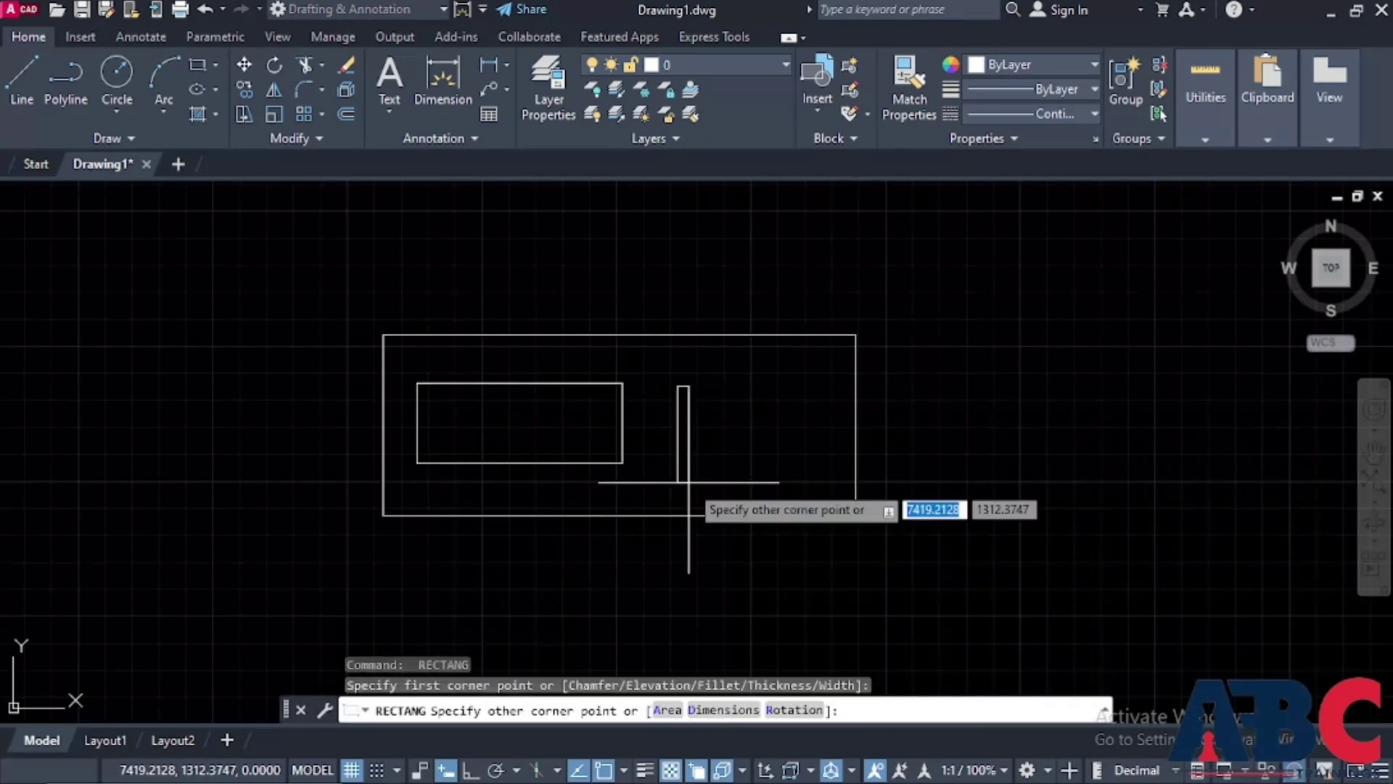
pyautogui.click(781, 470)
pyautogui.press('Escape')
# Define the three rectangles as a block named XYZ, with its base point inside the right inner rectangle and the Retain option
pyautogui.moveTo(1084, 559); pyautogui.dragTo(366, 261)
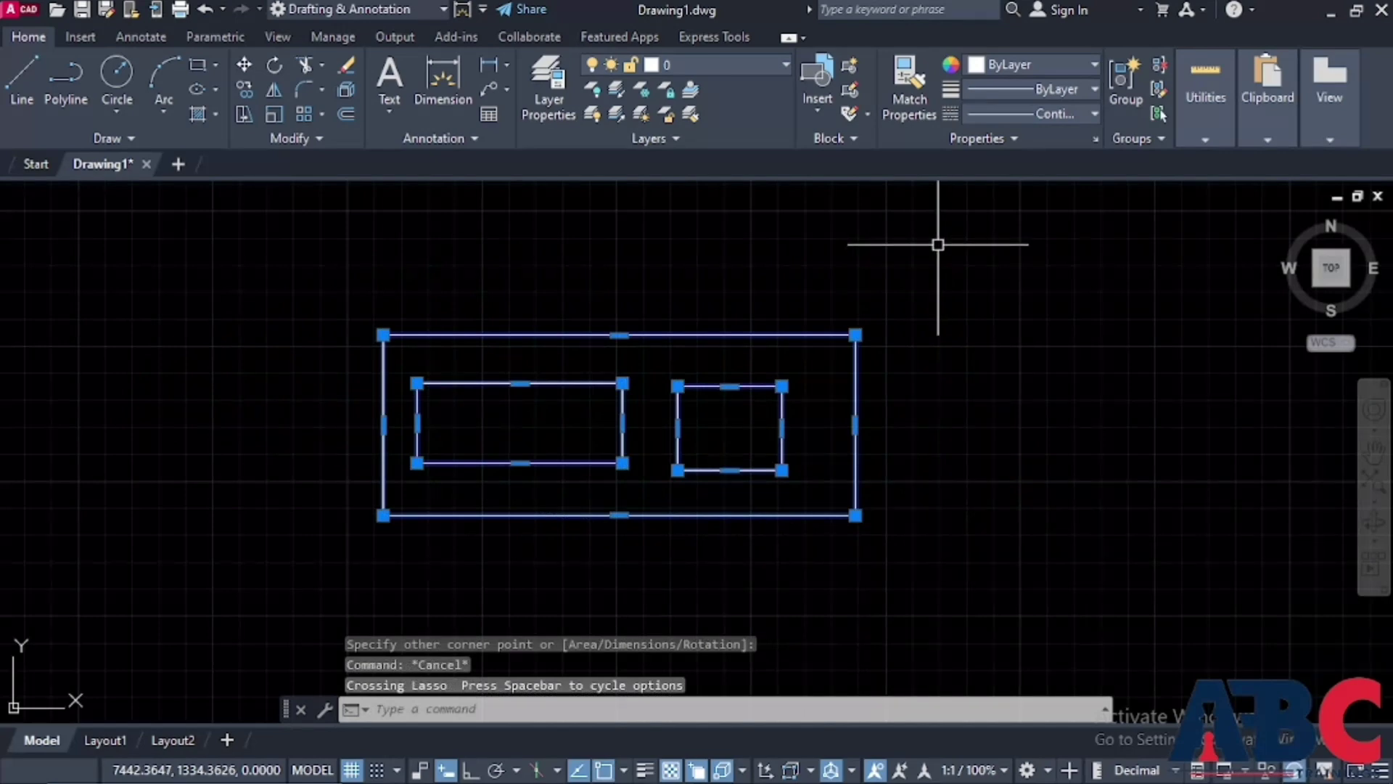
pyautogui.press('Return')
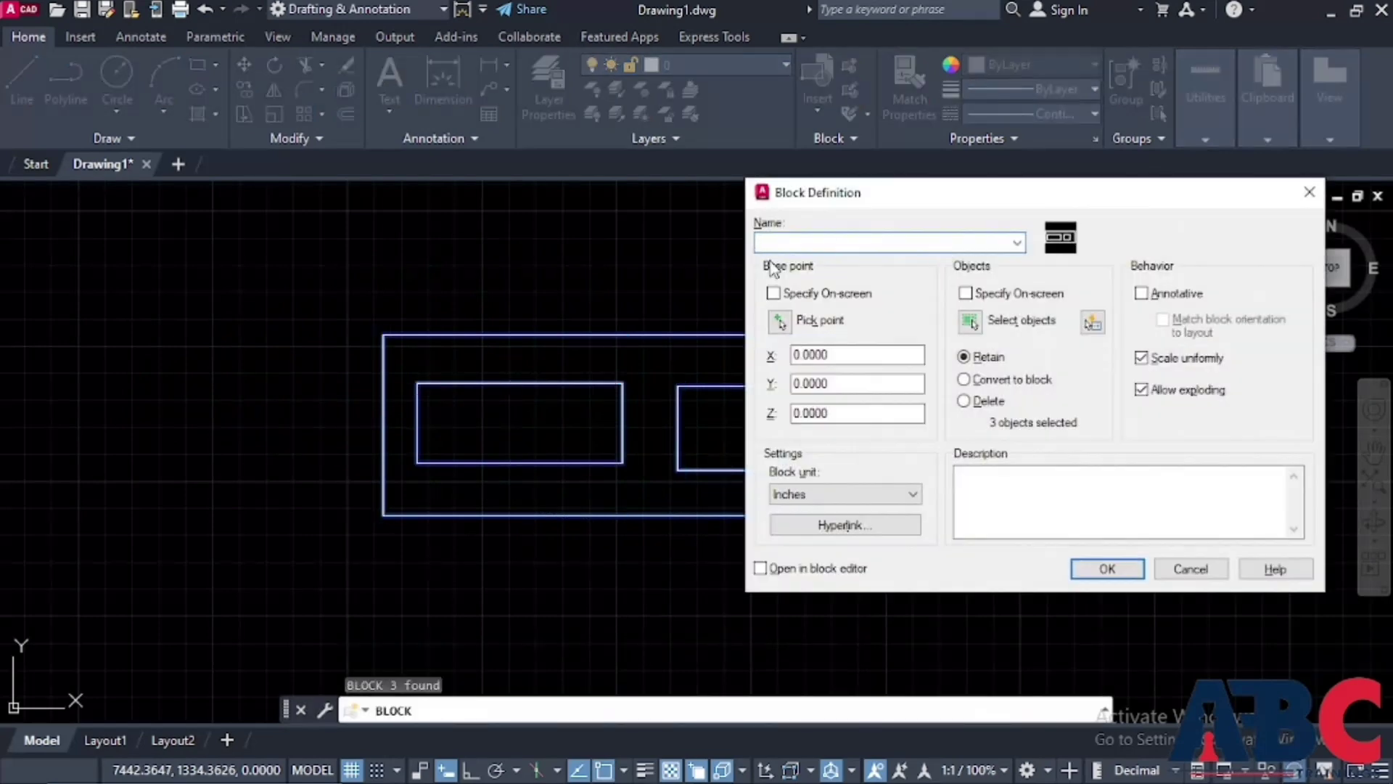
pyautogui.click(778, 321)
pyautogui.click(774, 419)
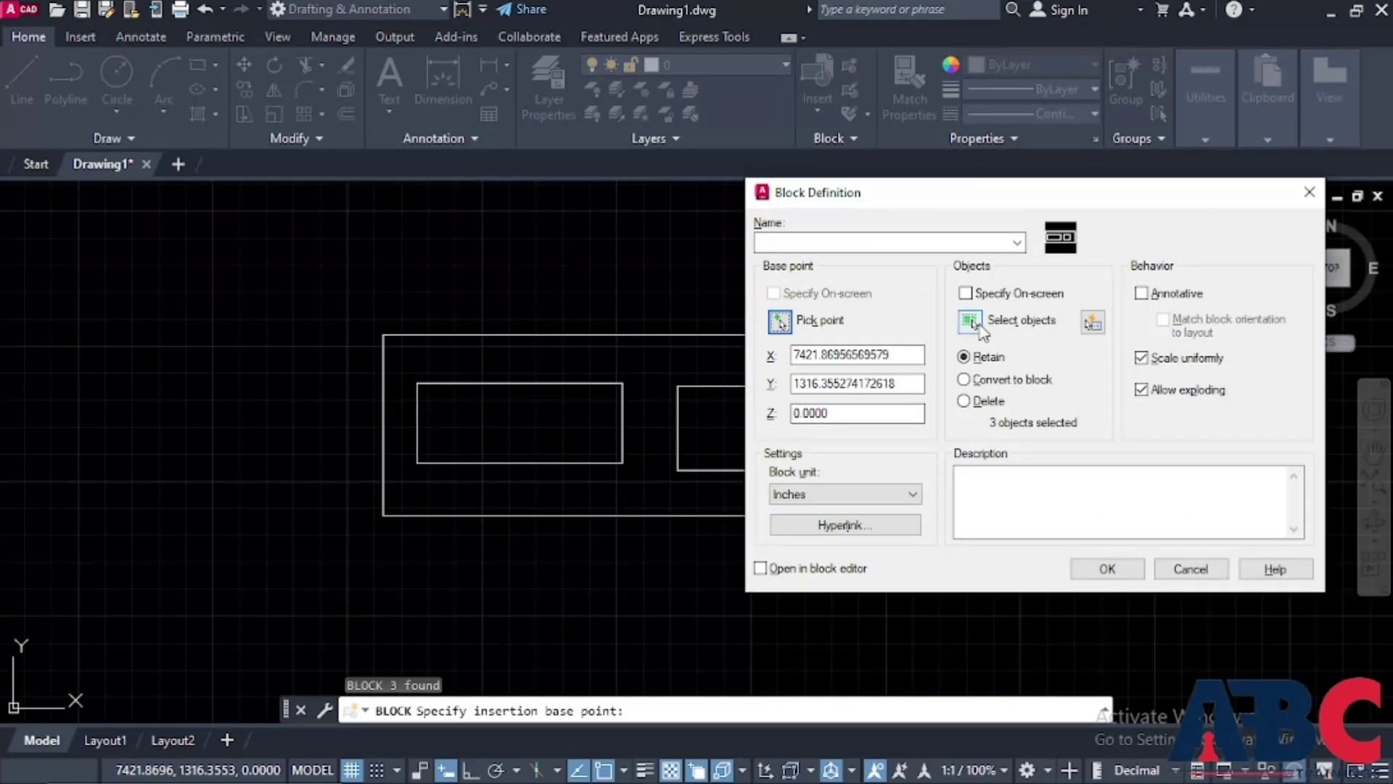
pyautogui.click(969, 322)
pyautogui.moveTo(939, 549)
pyautogui.mouseDown()
pyautogui.moveTo(304, 466)
pyautogui.moveTo(886, 342)
pyautogui.moveTo(882, 355)
pyautogui.mouseUp()
pyautogui.press('Return')
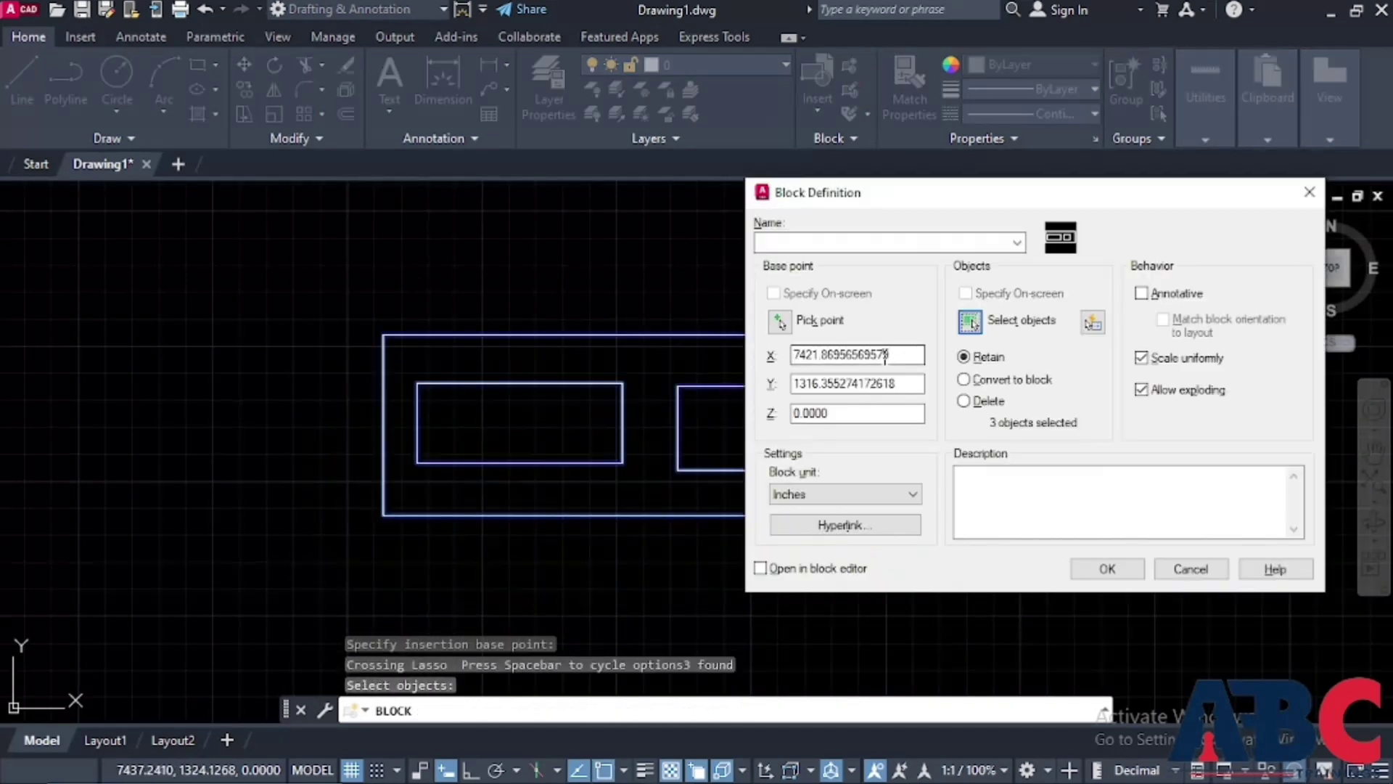
pyautogui.click(1097, 569)
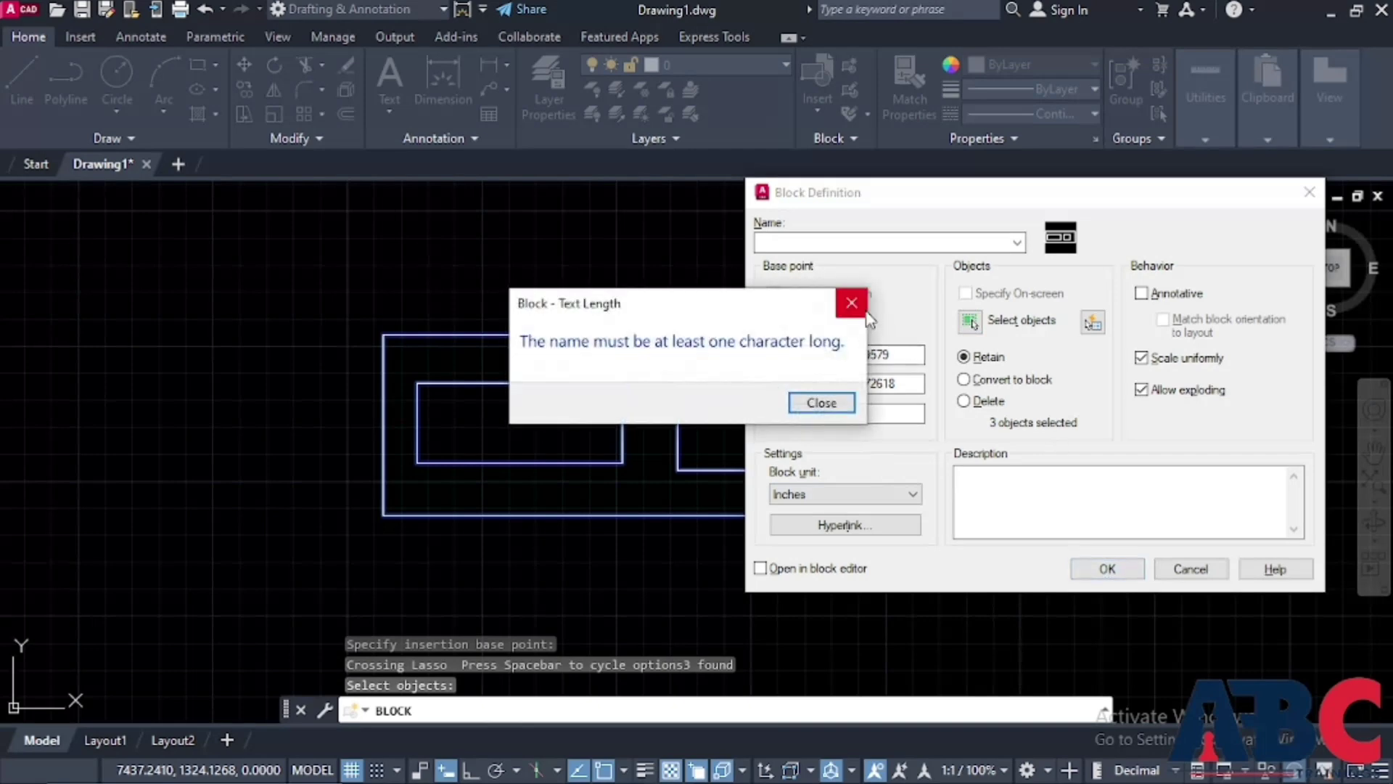
pyautogui.click(860, 307)
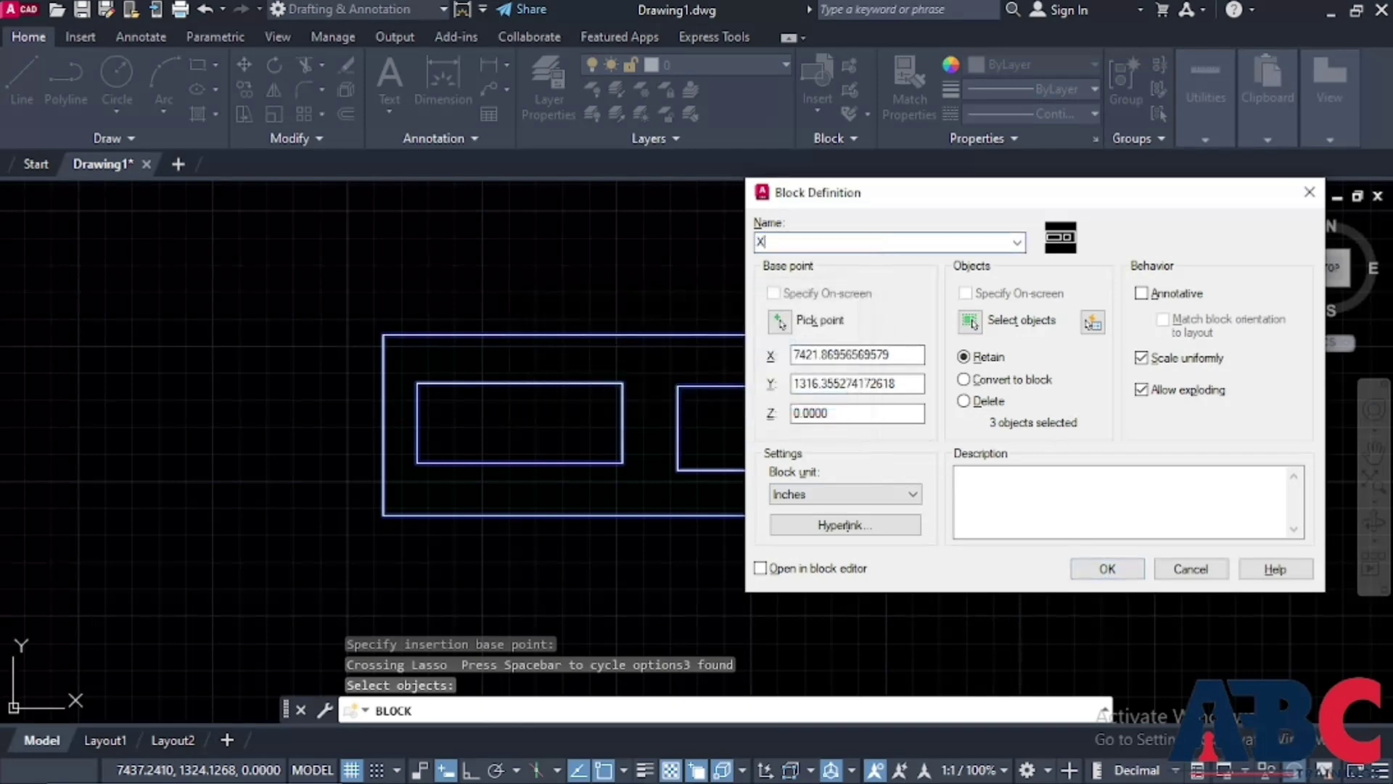
pyautogui.click(1095, 572)
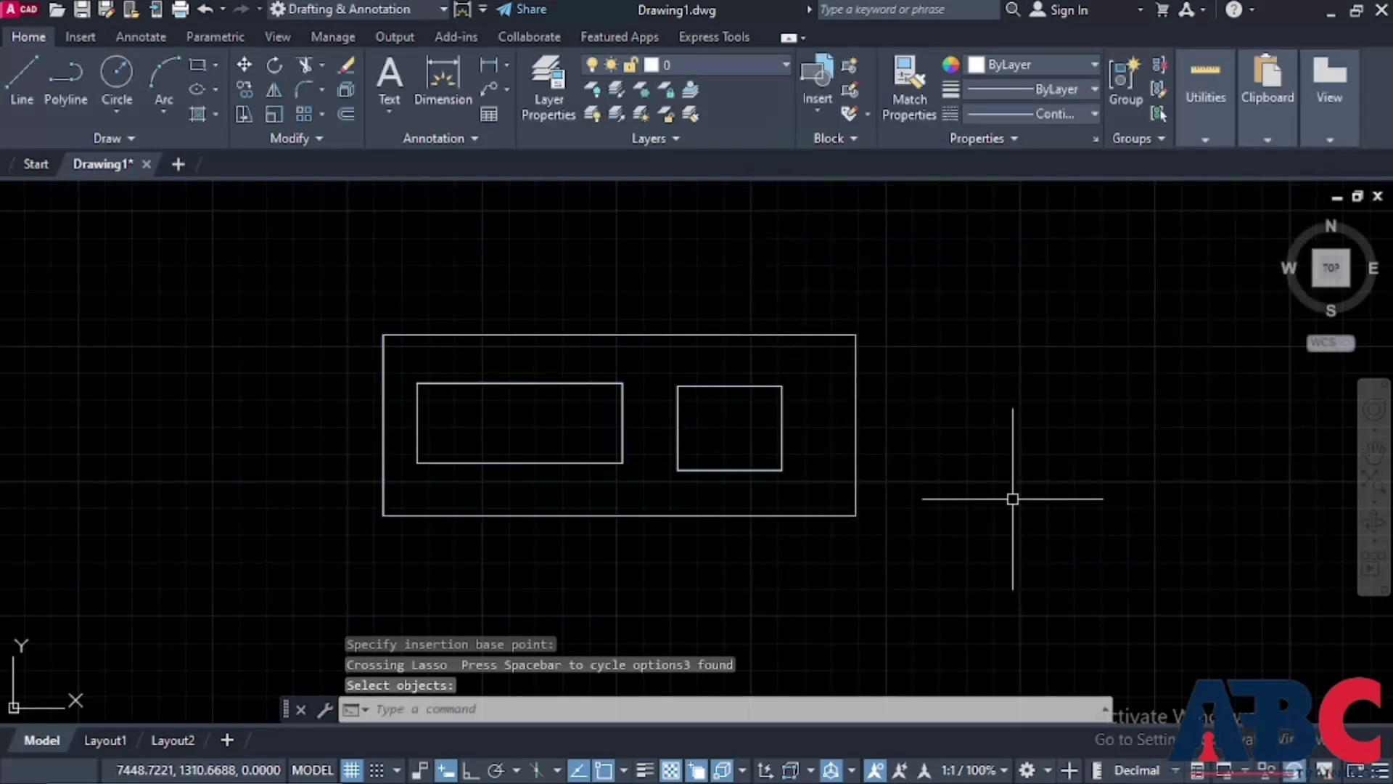
# Delete the three original rectangles from the drawing
pyautogui.press('Escape')
pyautogui.scroll(-5, 385, 333)
pyautogui.moveTo(746, 488)
pyautogui.mouseDown()
pyautogui.moveTo(591, 296)
pyautogui.moveTo(943, 382)
pyautogui.mouseUp()
pyautogui.press('Delete')
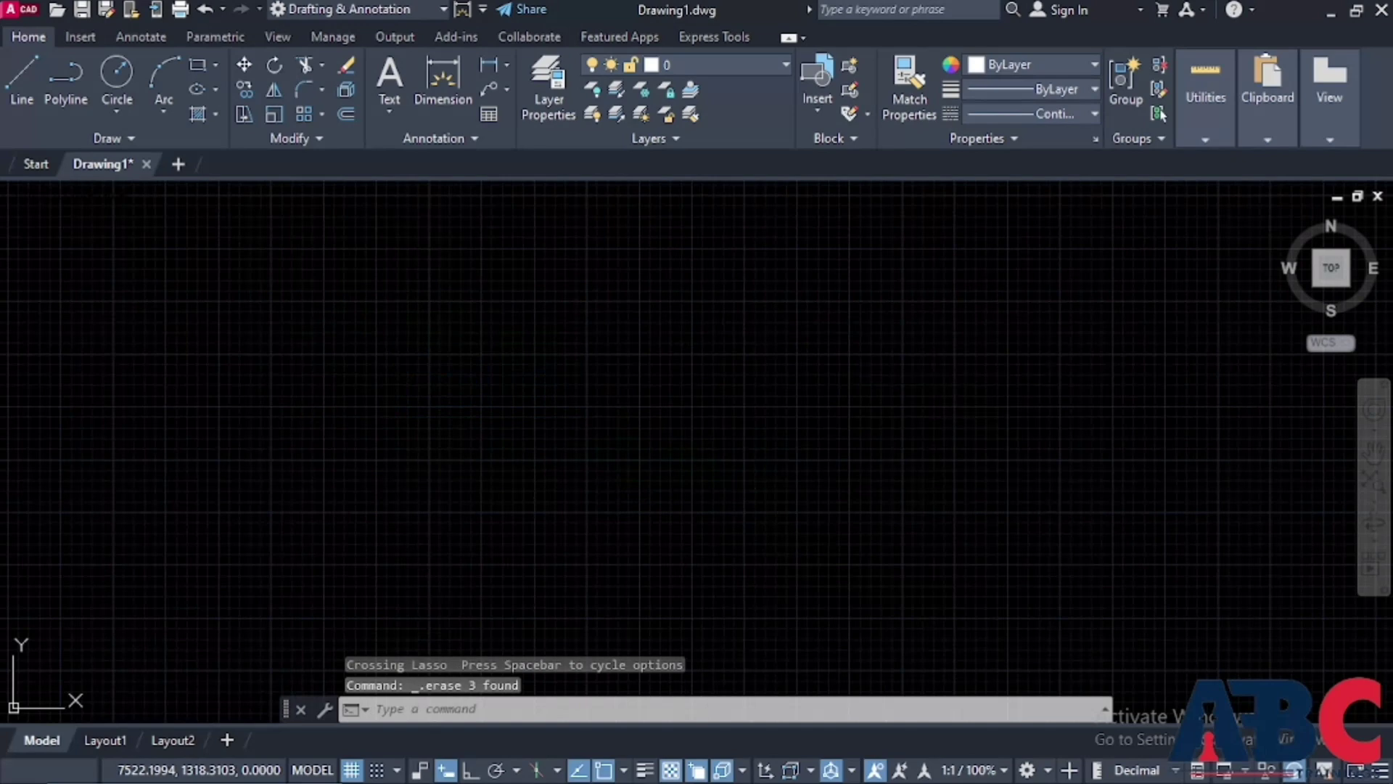
# Insert the recent block XYZ near the middle of the empty drawing area and close the Blocks palette
pyautogui.write('insert')
pyautogui.press('Return')
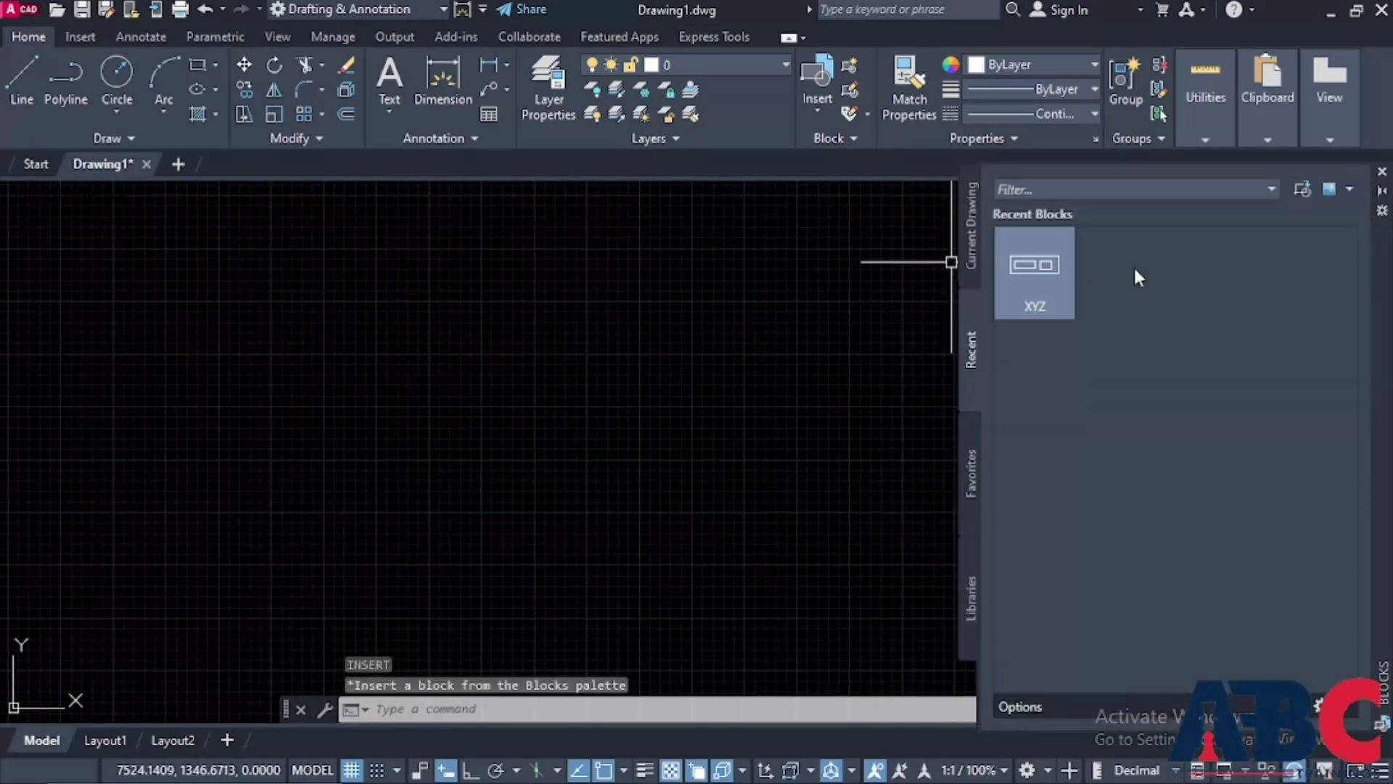
pyautogui.click(1028, 277)
pyautogui.click(548, 394)
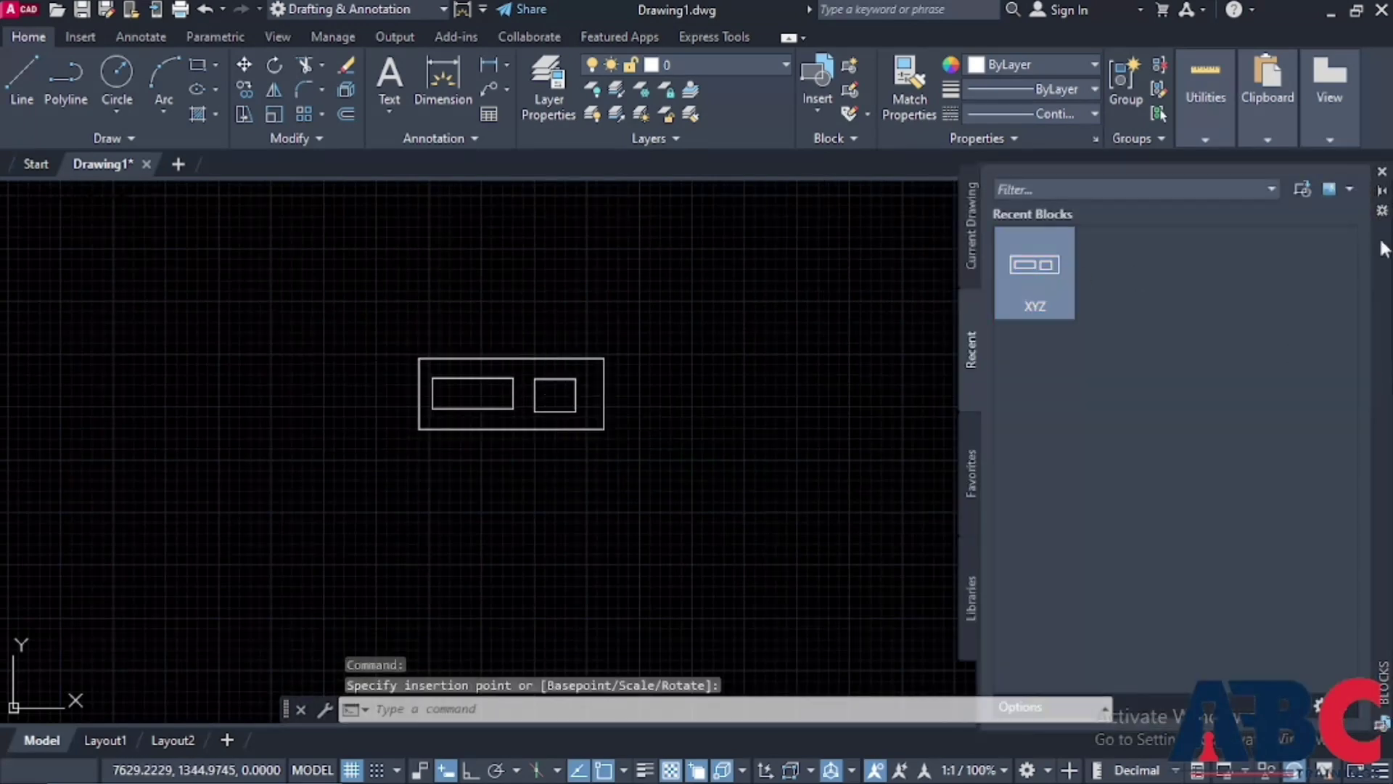
pyautogui.click(1382, 171)
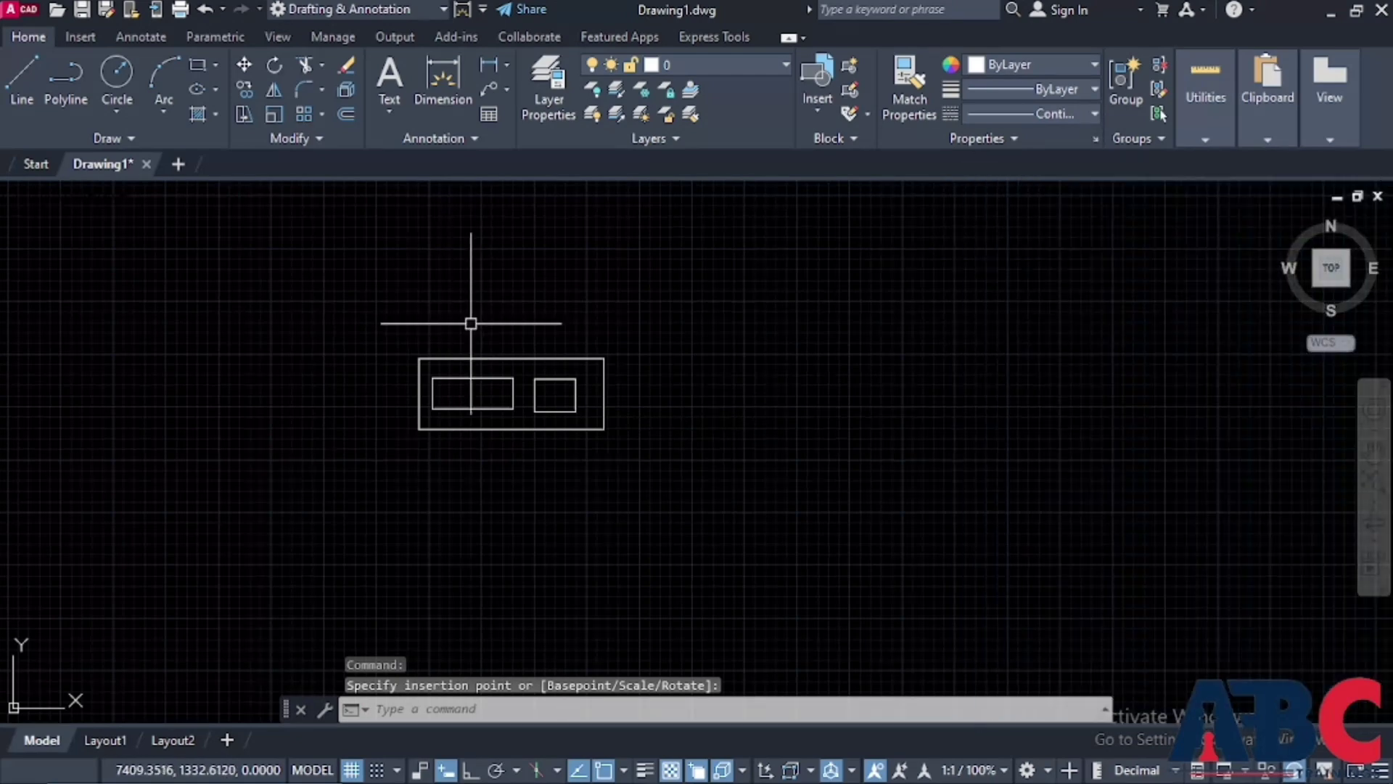
# Select the inserted XYZ block to check that its three rectangles act as one object, and clear the selection
pyautogui.scroll(3, 409, 395)
pyautogui.click(582, 428)
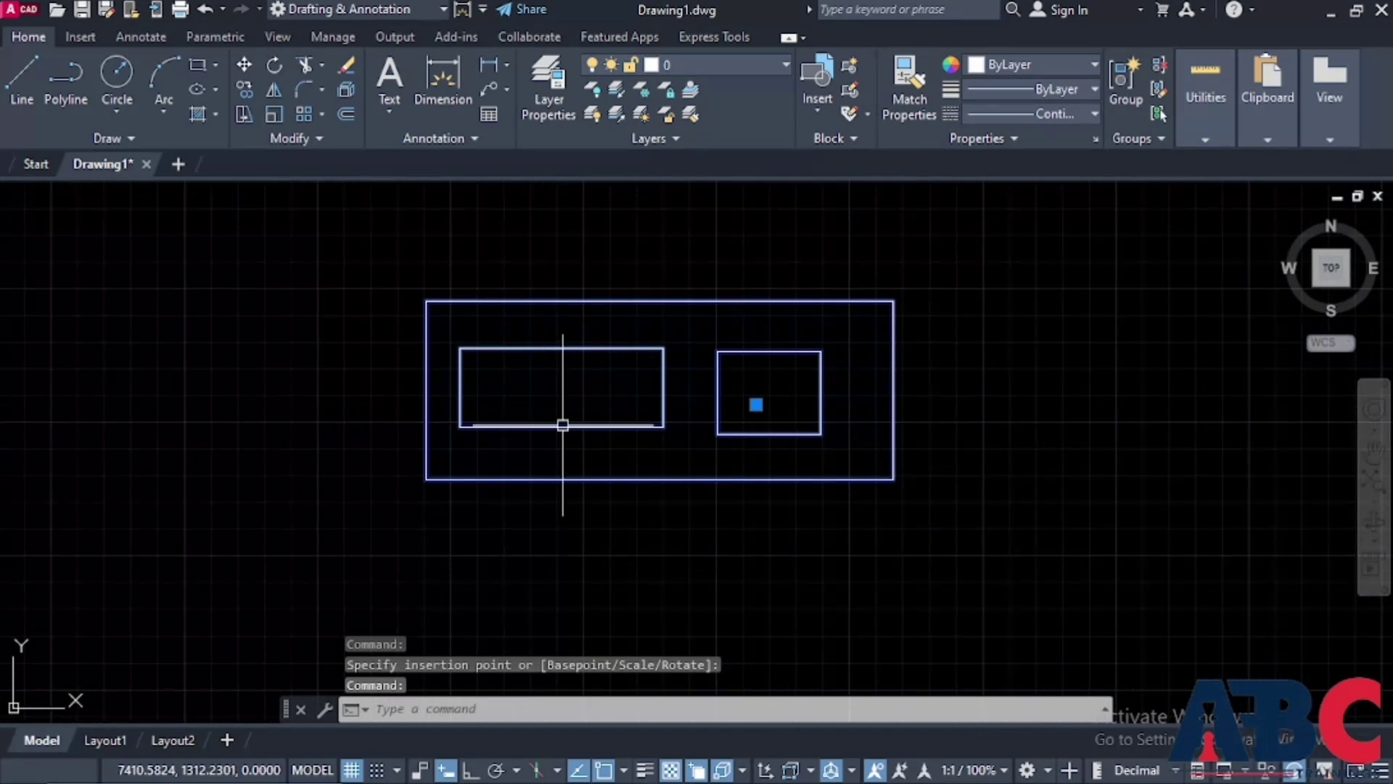
pyautogui.press('Escape')
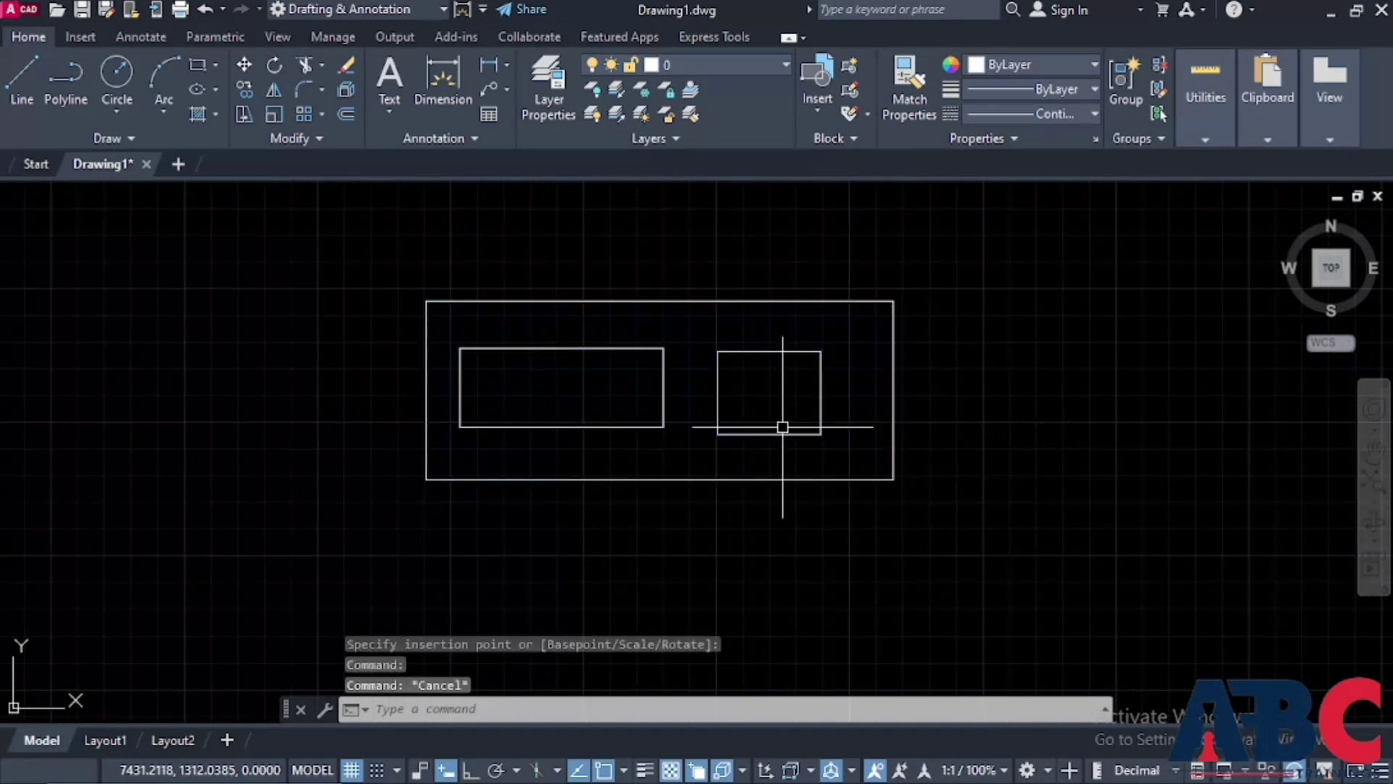
pyautogui.scroll(2, 784, 427)
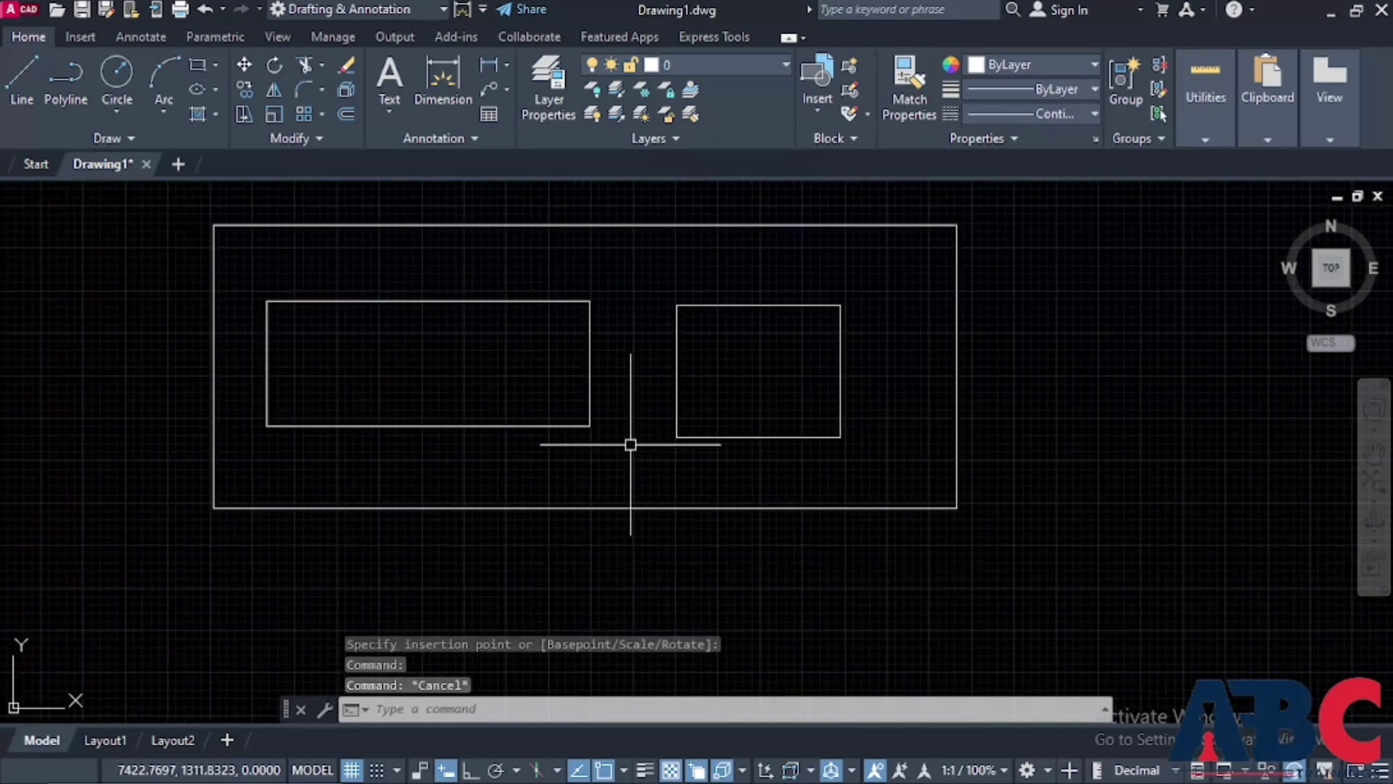
pyautogui.scroll(-5, 611, 464)
pyautogui.scroll(5, 610, 464)
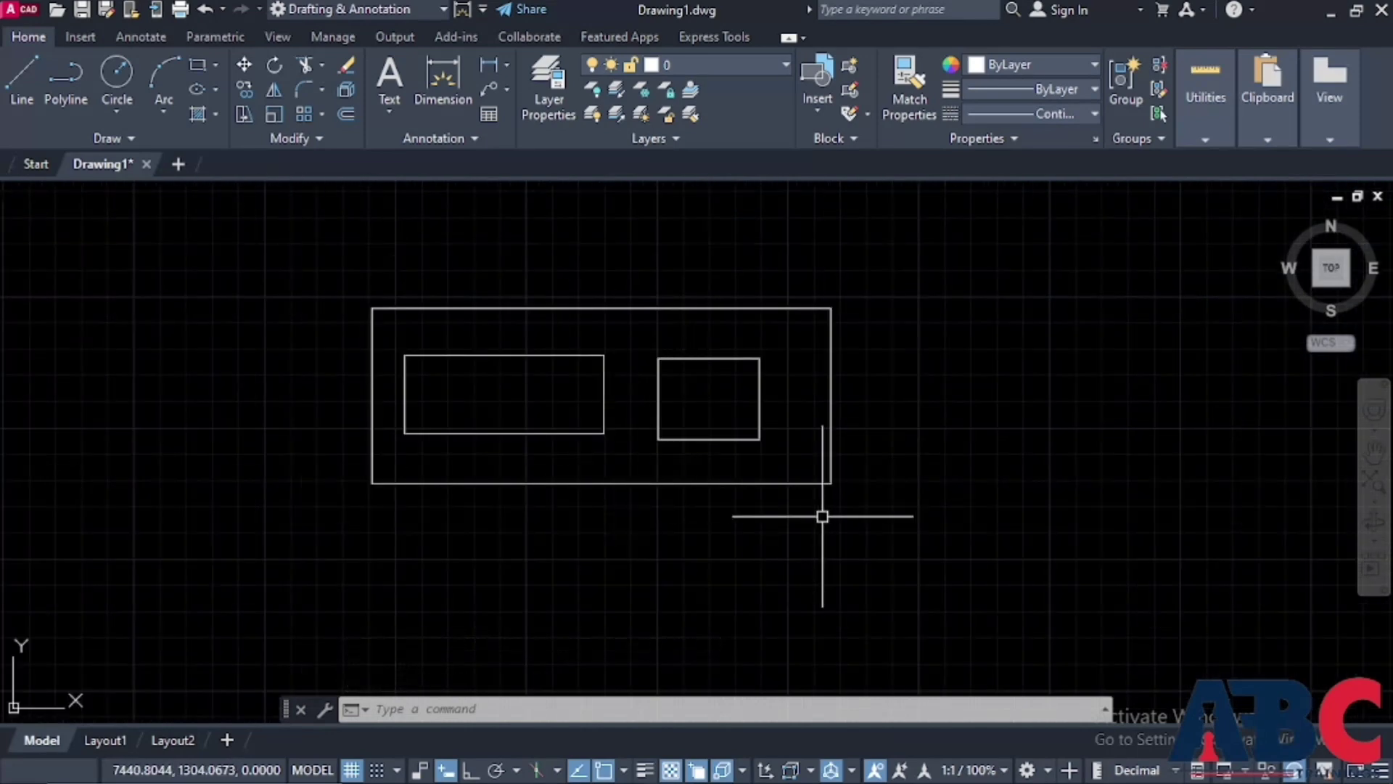
# Use NCOPY to copy the nested right inner rectangle from its centre to a spot outside the block, to its right
pyautogui.write('NCOPY')
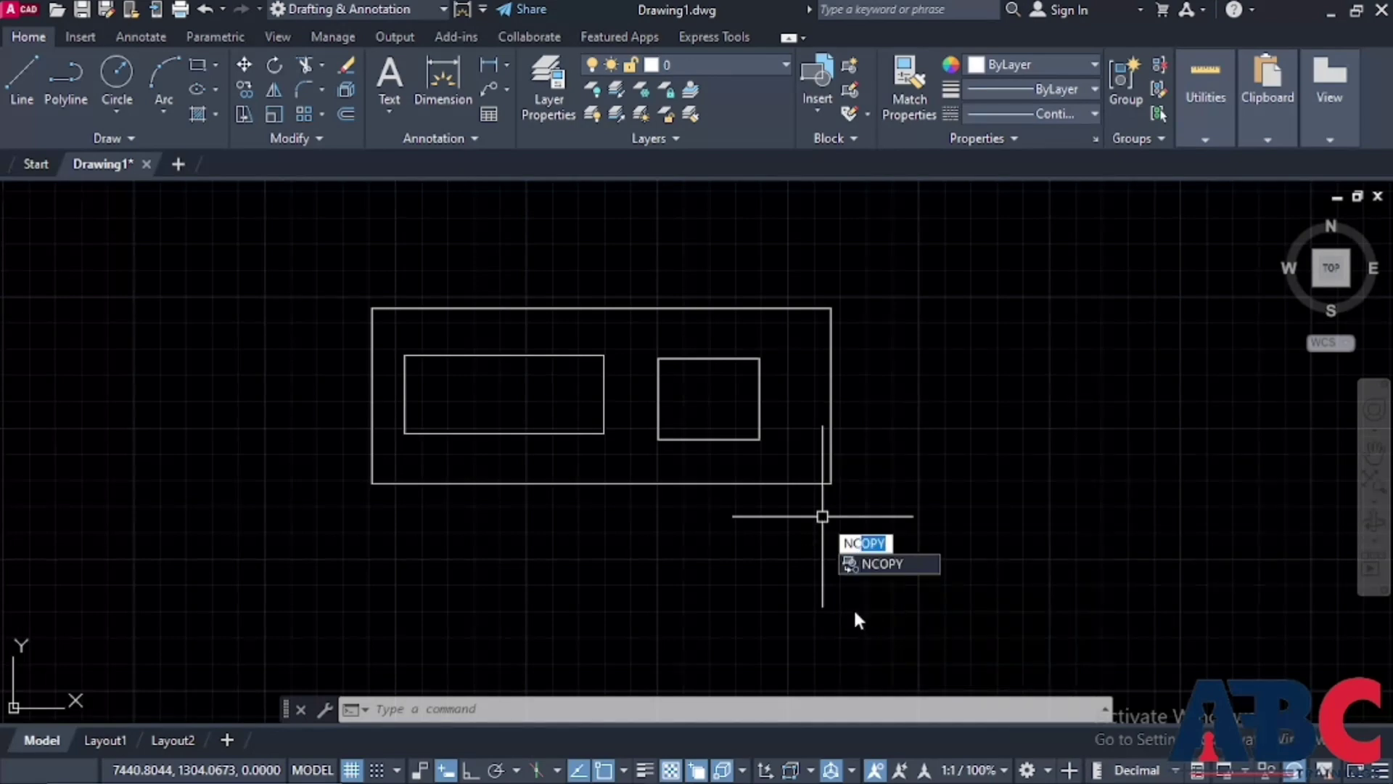
pyautogui.press('Return')
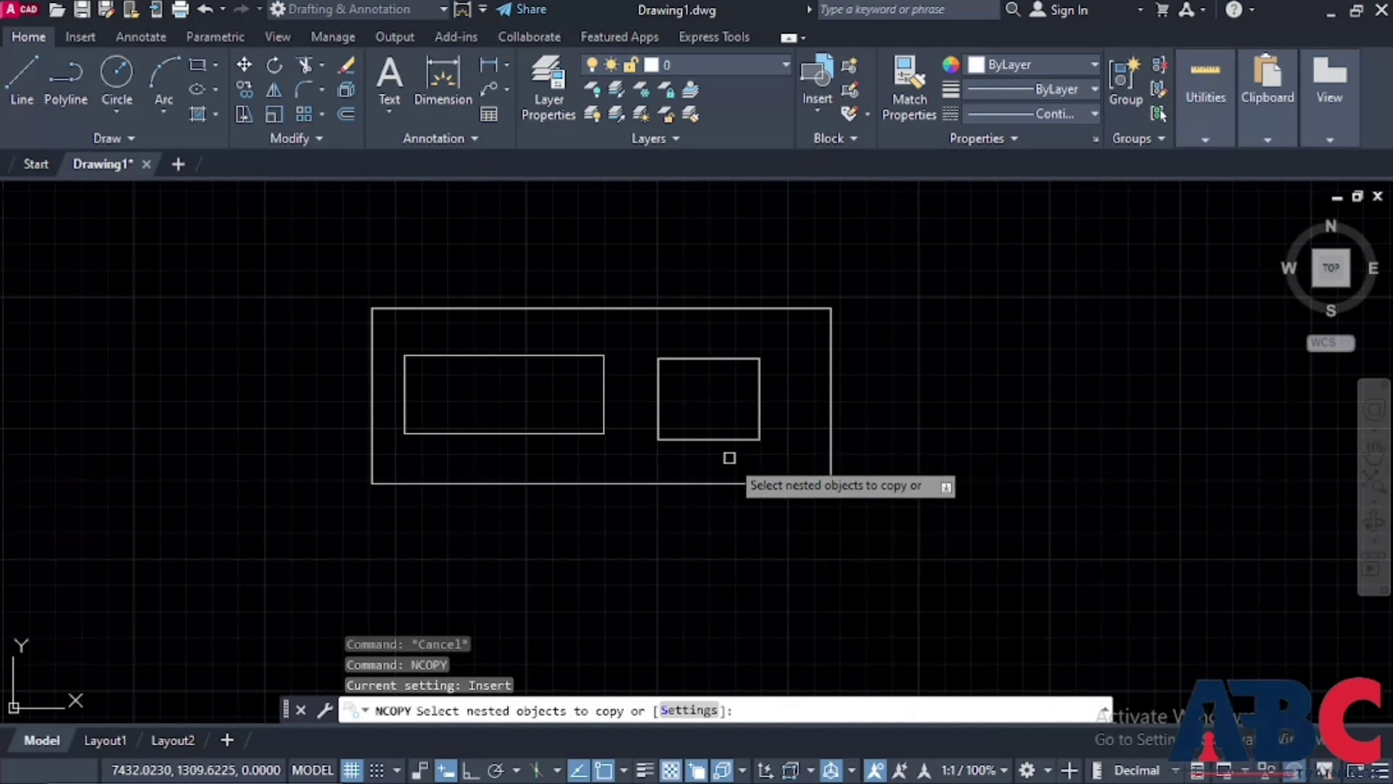
pyautogui.click(760, 413)
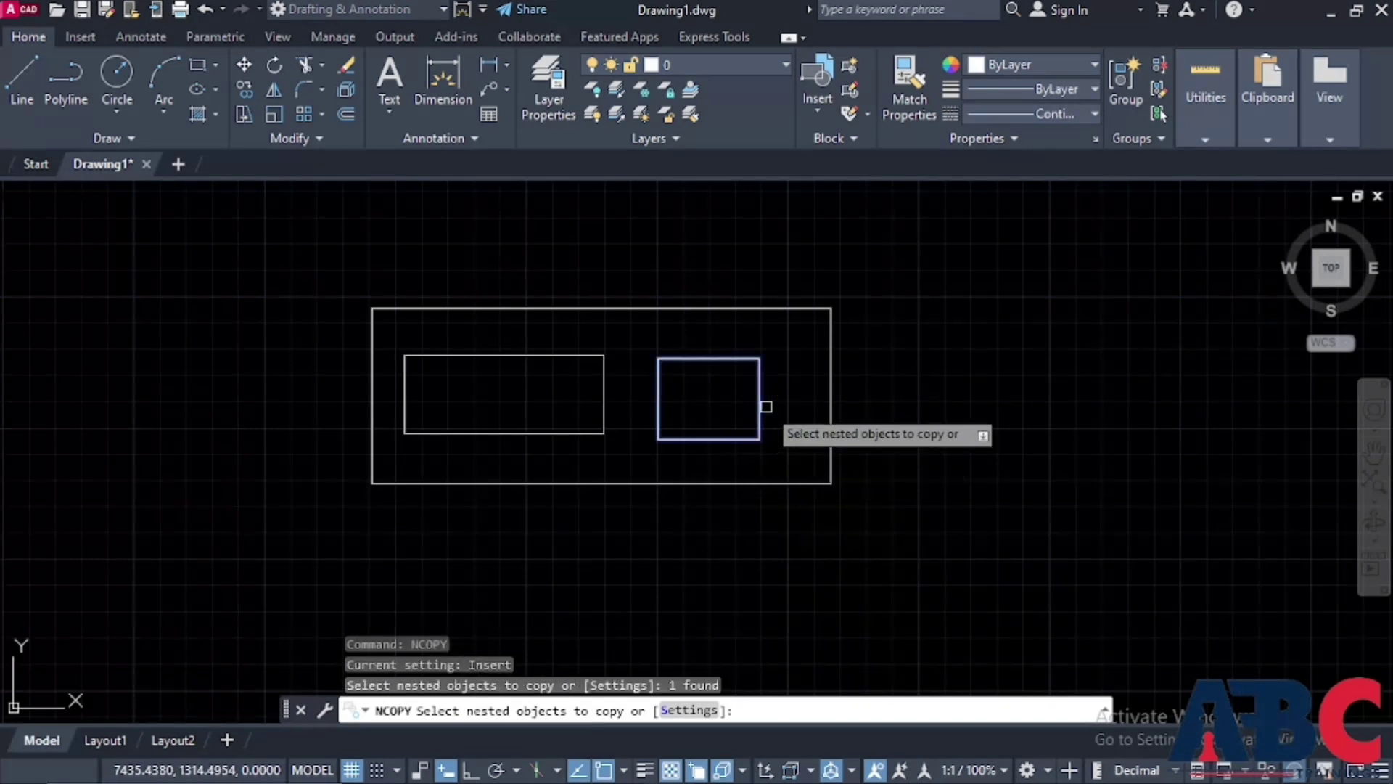
pyautogui.press('Return')
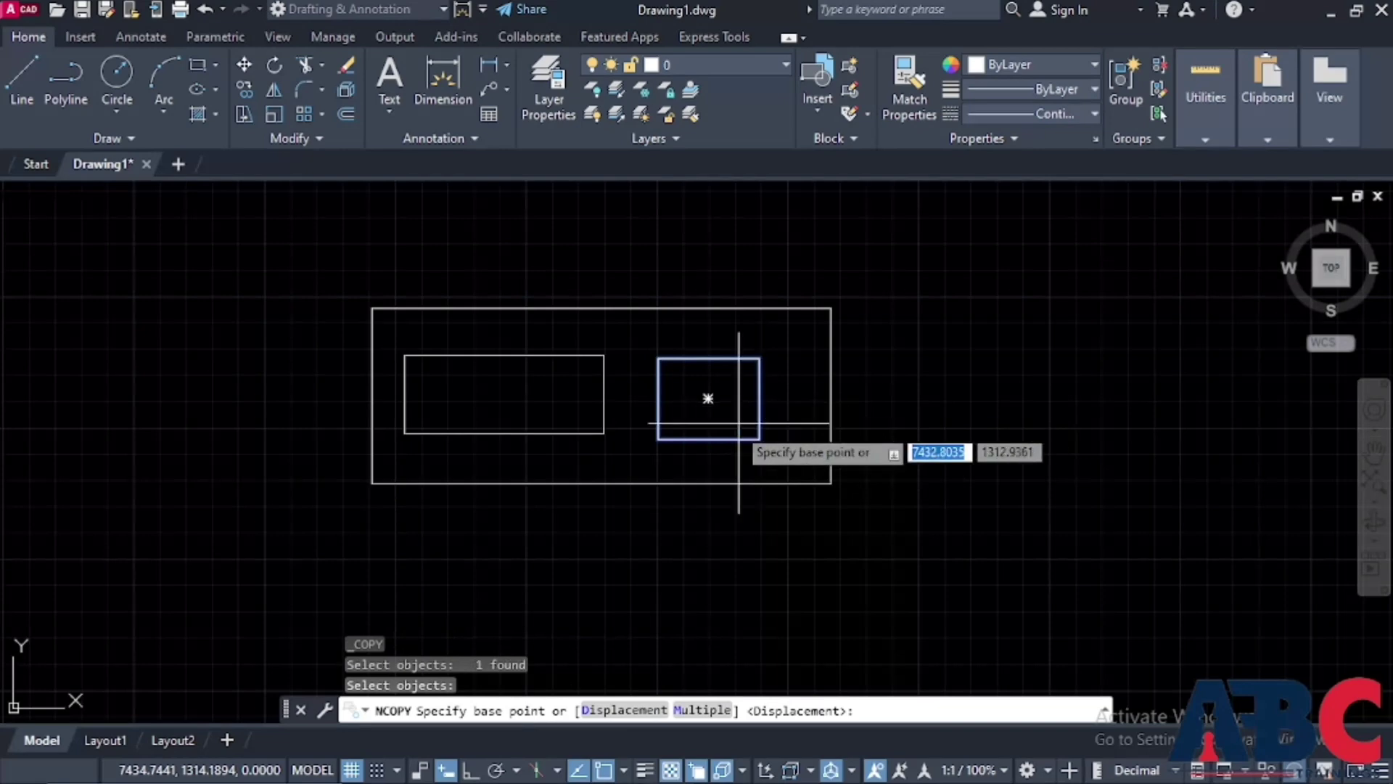
pyautogui.click(707, 402)
pyautogui.click(985, 411)
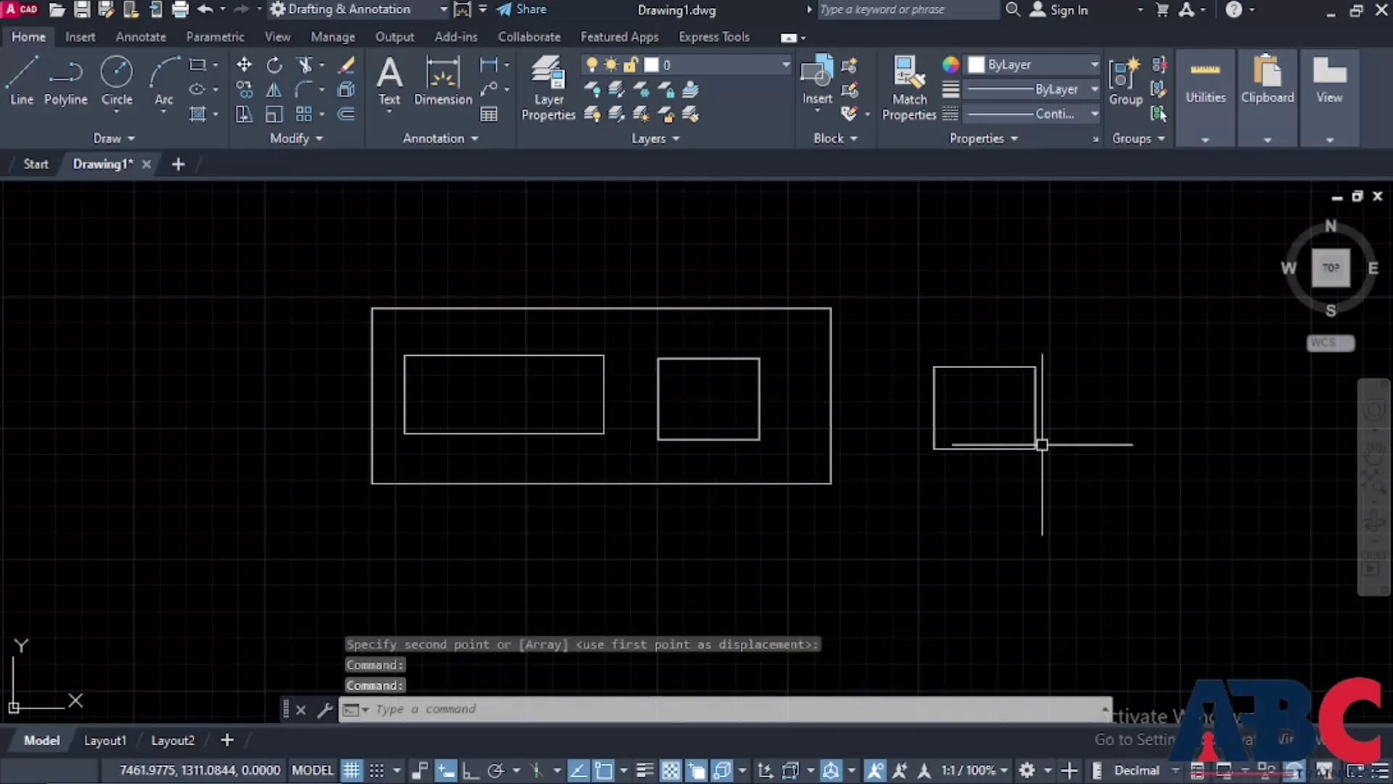
pyautogui.scroll(-4, 457, 428)
pyautogui.scroll(6, 486, 414)
pyautogui.scroll(-4, 507, 412)
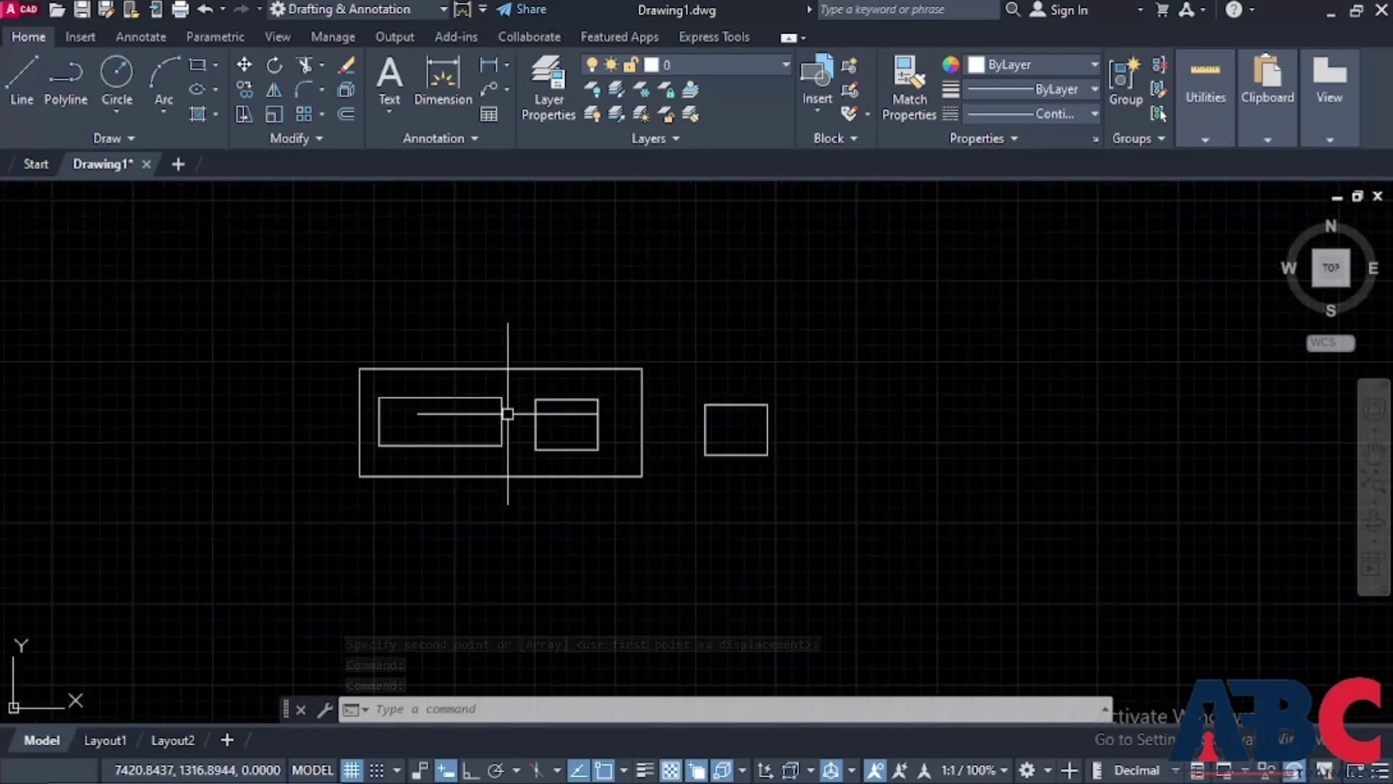
pyautogui.scroll(-3, 643, 395)
pyautogui.scroll(5, 672, 399)
pyautogui.scroll(2, 816, 366)
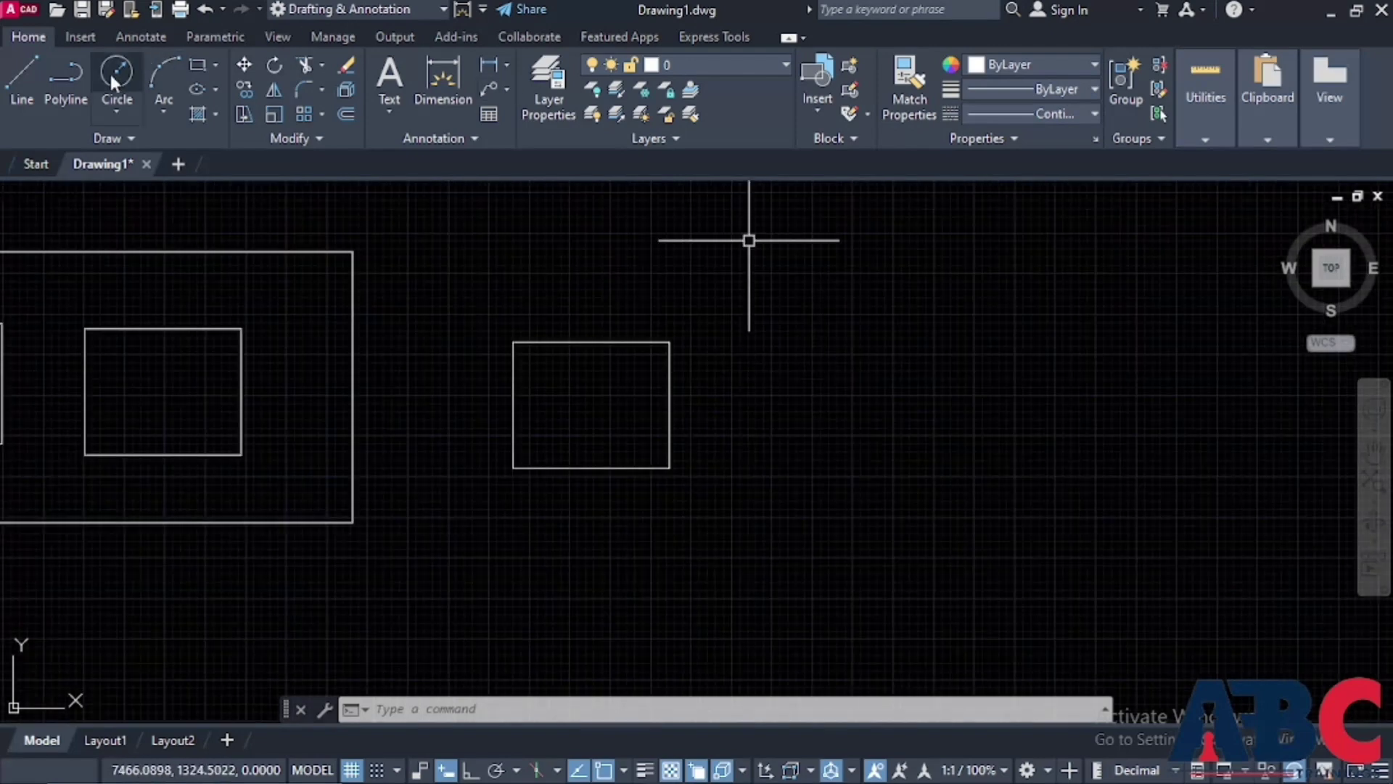
# Draw two connected lines over the left and bottom edges of the right inner rectangle in the block
pyautogui.click(23, 72)
pyautogui.scroll(-2, 662, 401)
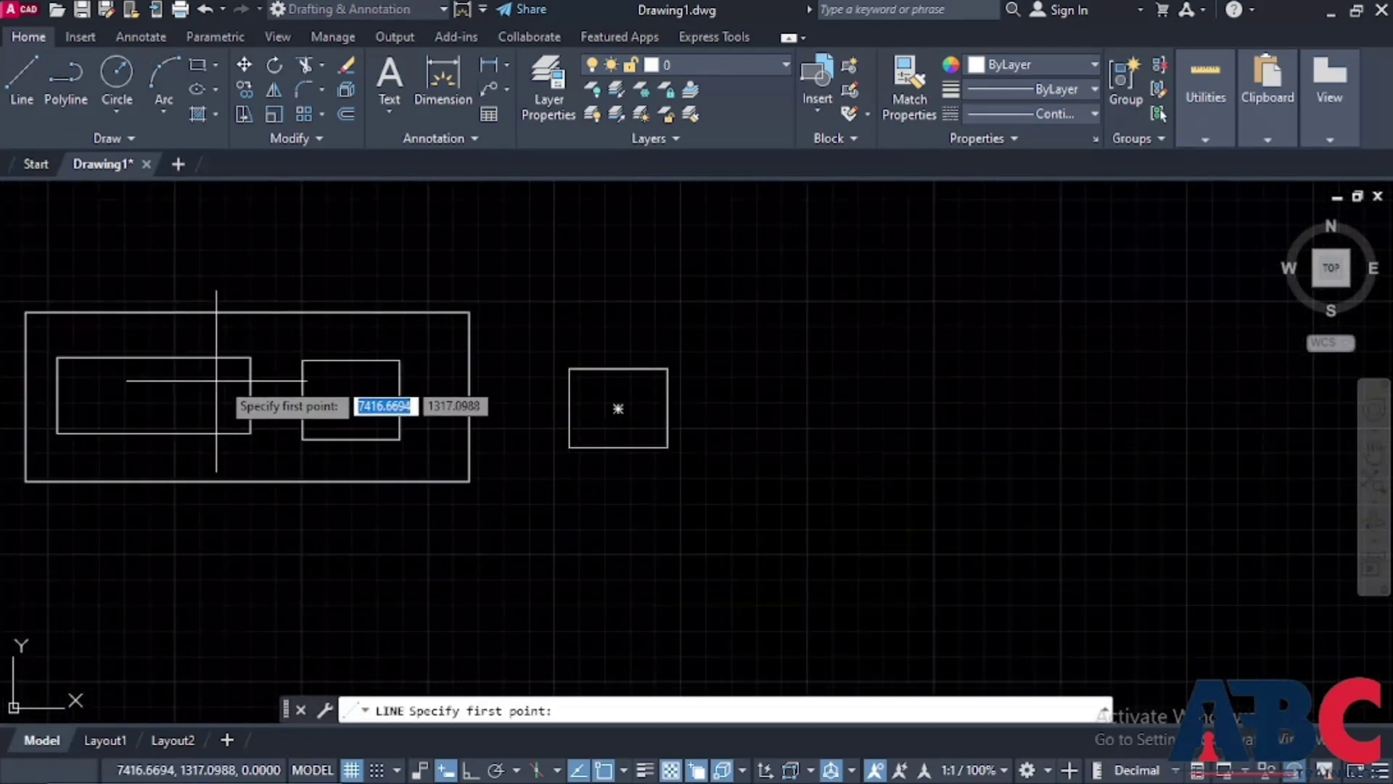
pyautogui.click(301, 439)
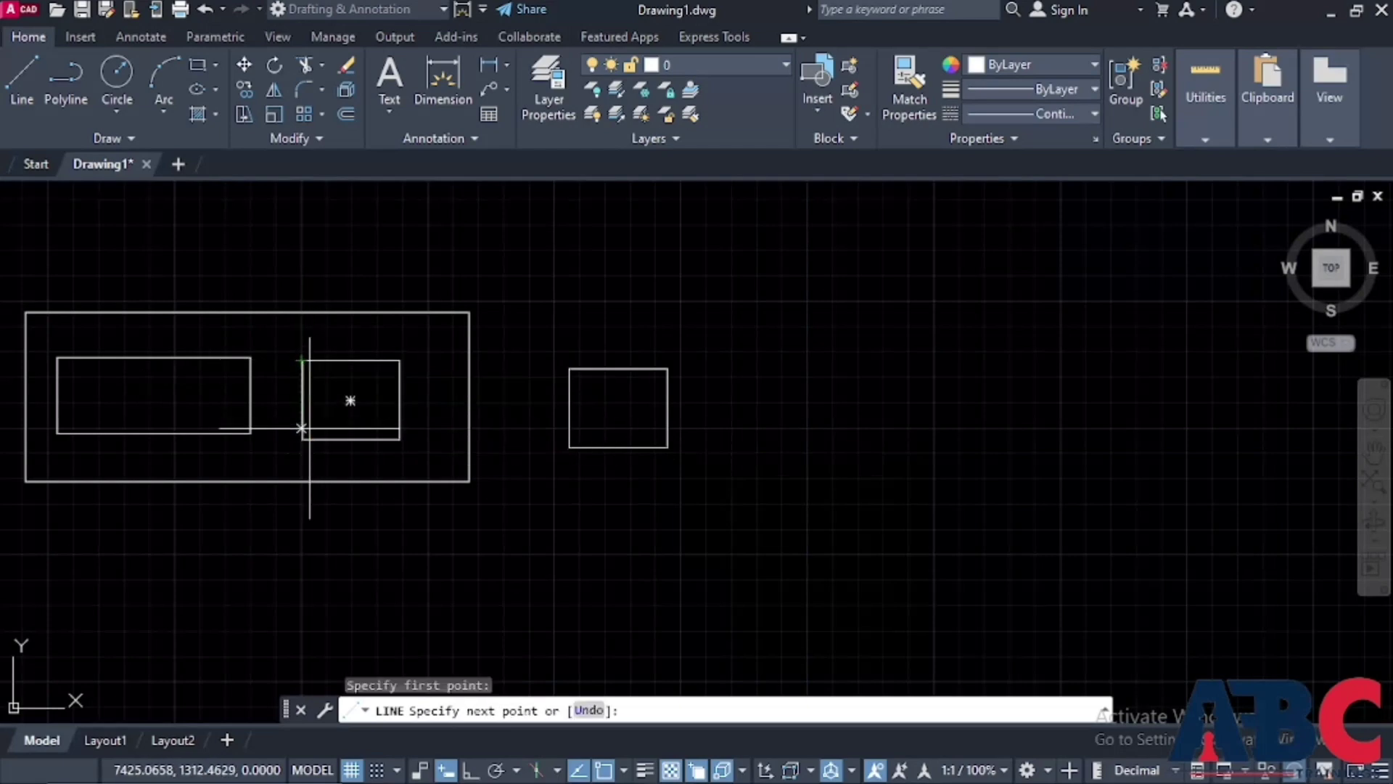
pyautogui.click(398, 437)
pyautogui.click(398, 428)
pyautogui.press('Escape')
pyautogui.scroll(4, 382, 342)
pyautogui.press('Escape')
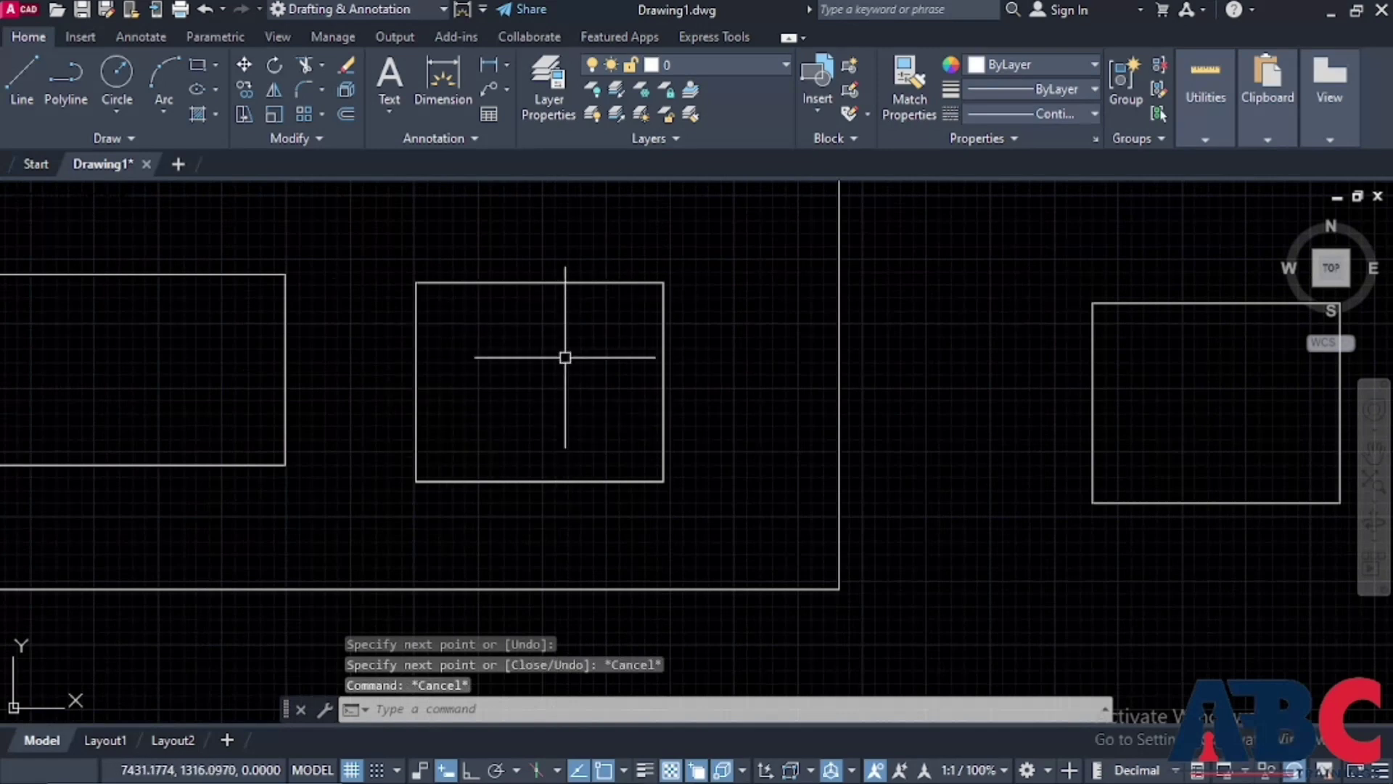
pyautogui.press('Escape')
pyautogui.click(417, 381)
pyautogui.press('Escape')
# Run Delete Duplicate Objects with the default settings on the two lines overlapping the block's right inner rectangle
pyautogui.click(288, 139)
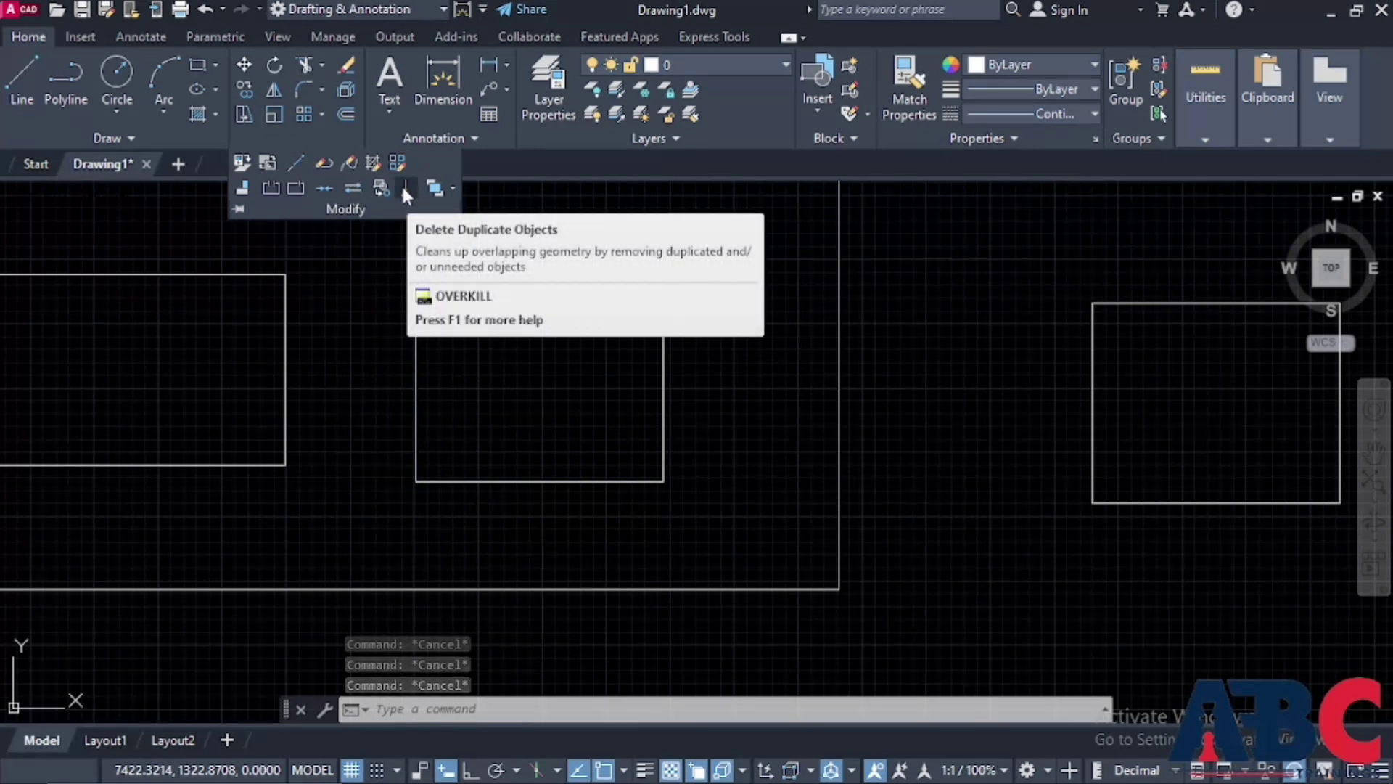
pyautogui.click(404, 188)
pyautogui.click(416, 320)
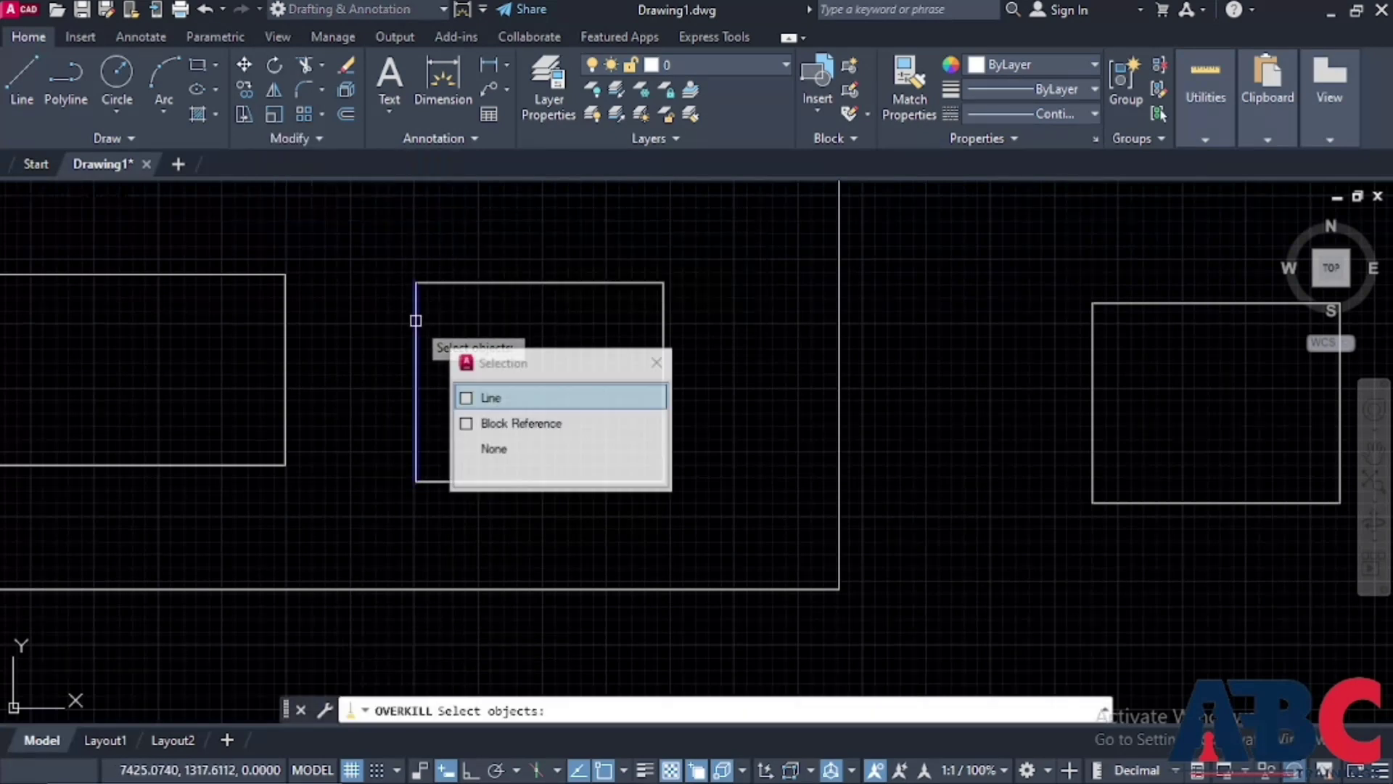
pyautogui.press('Return')
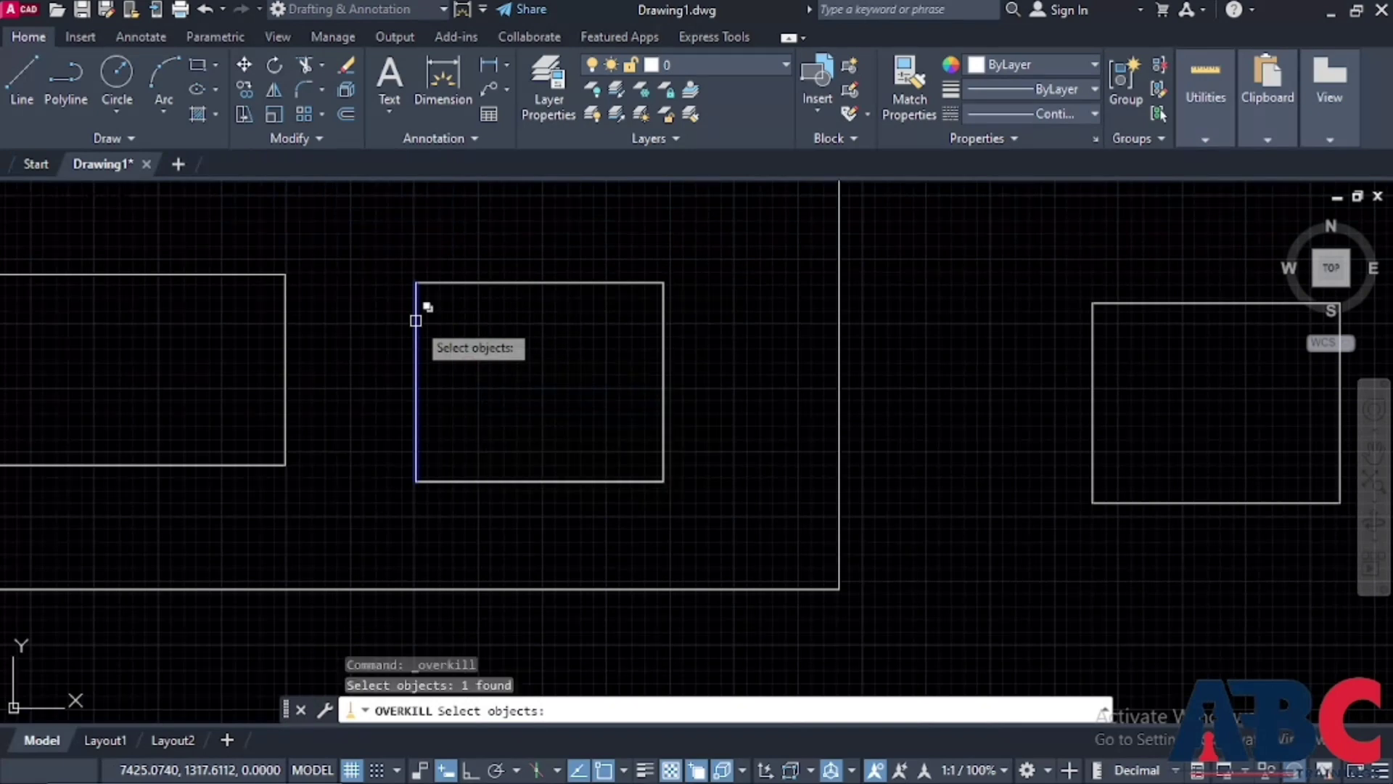
pyautogui.click(455, 481)
pyautogui.press('Return')
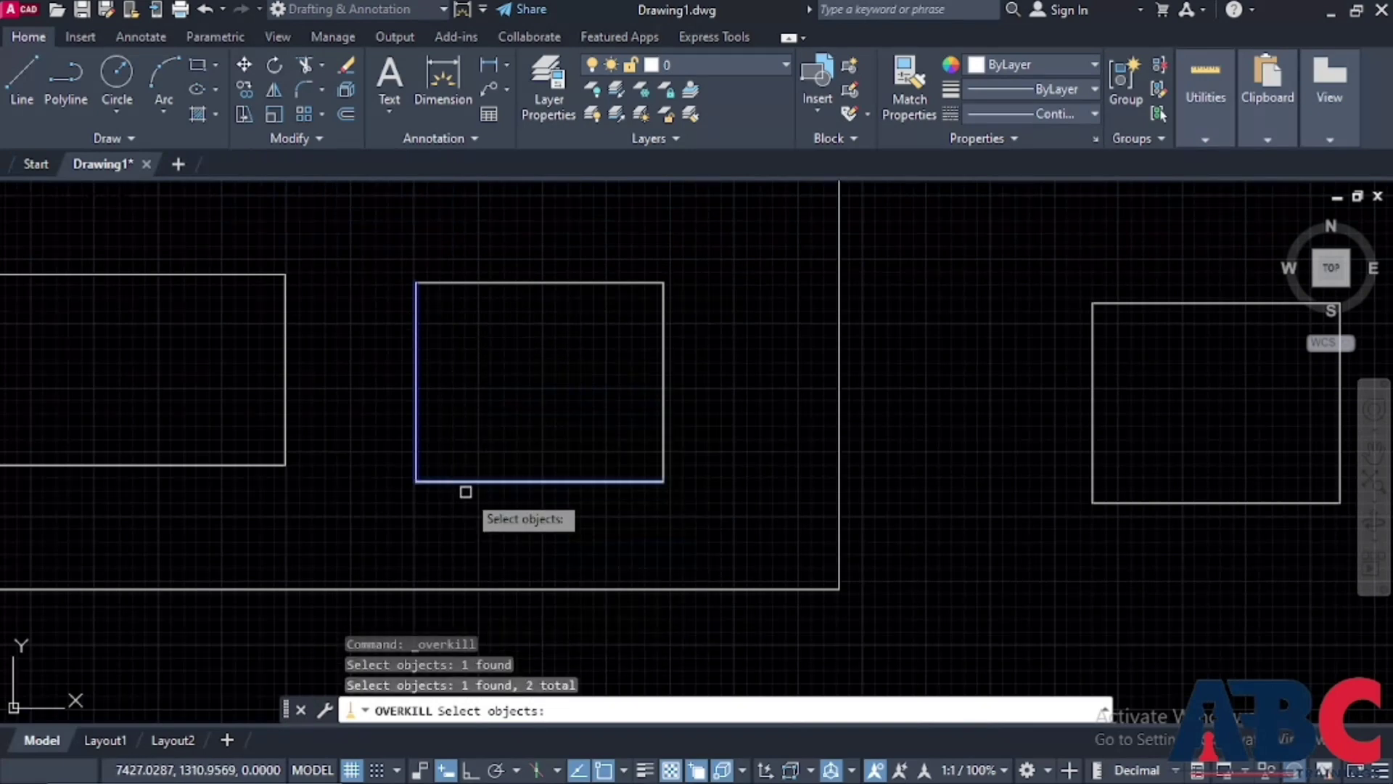
pyautogui.press('Return')
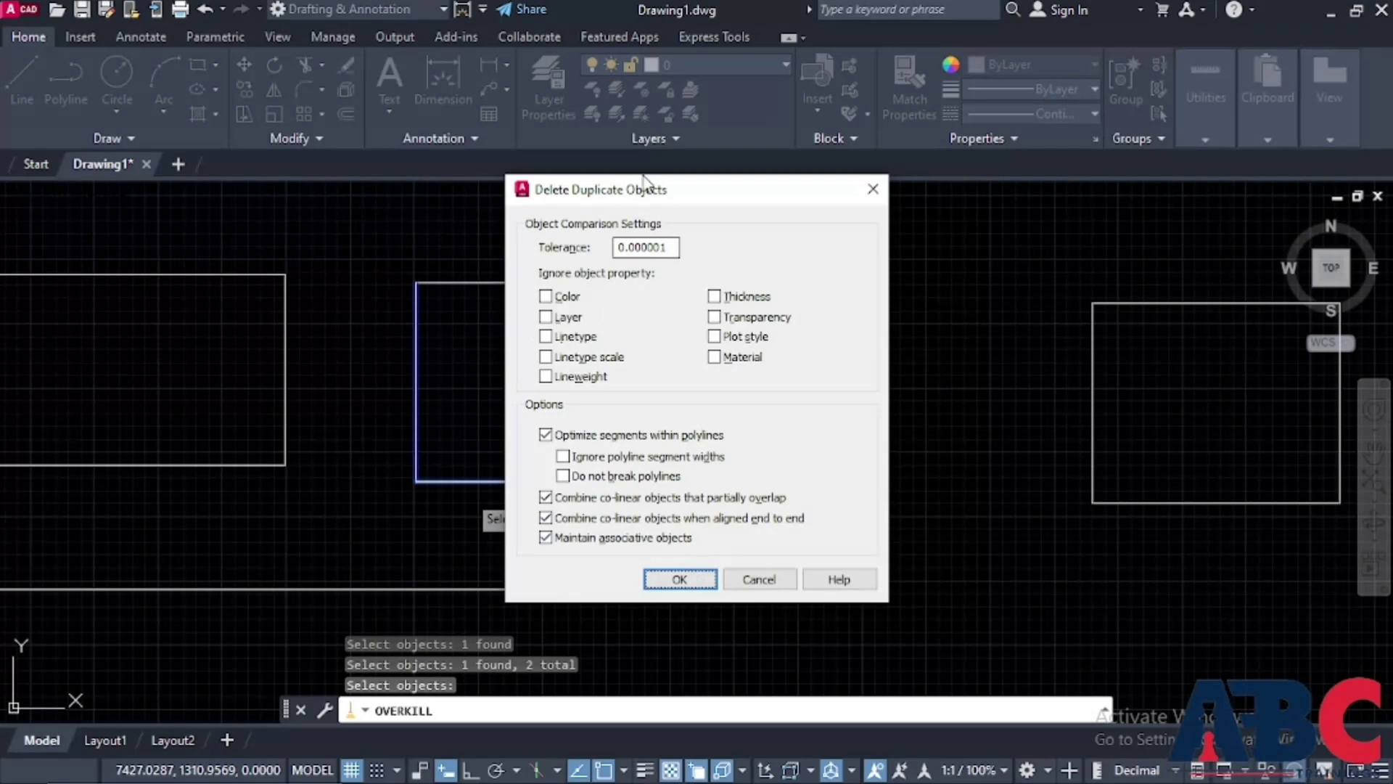
pyautogui.moveTo(642, 200); pyautogui.dragTo(825, 220)
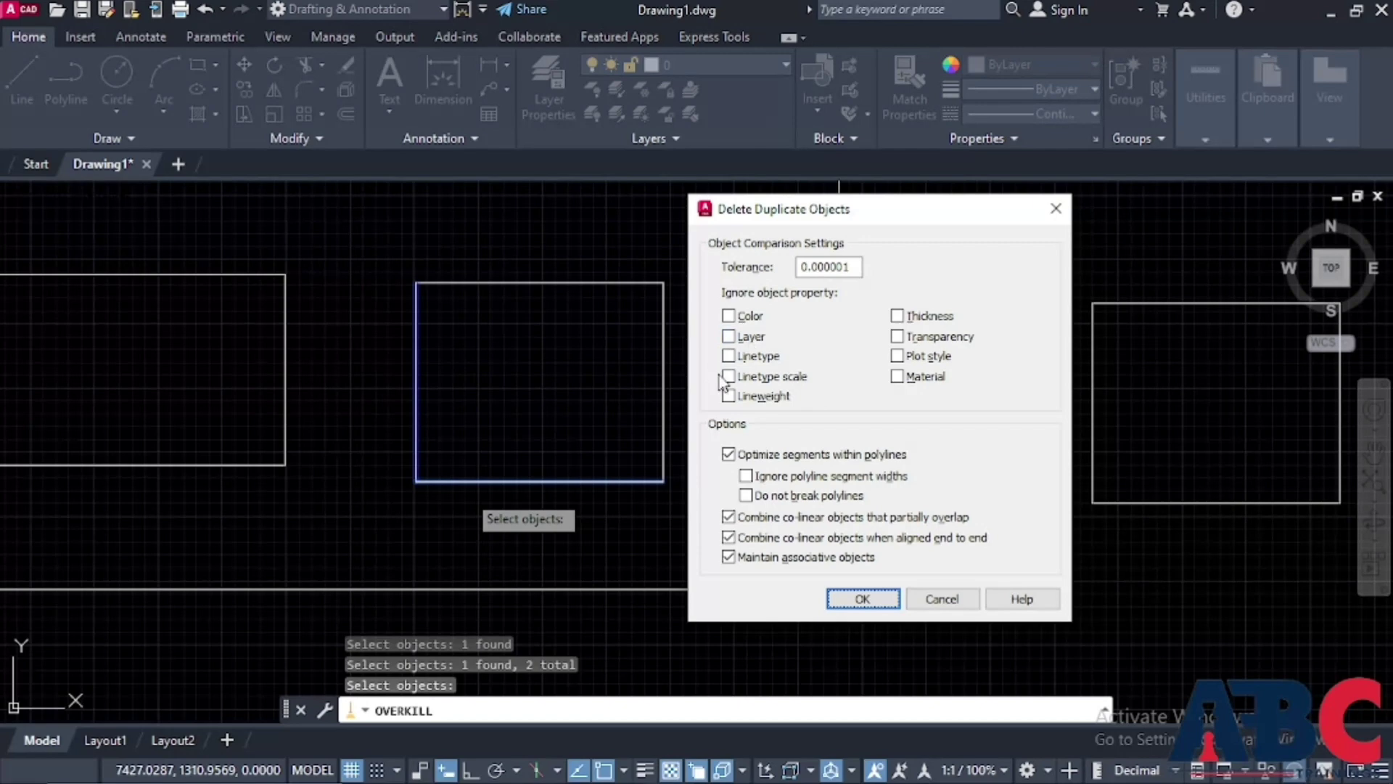
pyautogui.click(862, 599)
pyautogui.press('Escape')
pyautogui.press('Escape')
# Draw two connected lines over the left and bottom edges of the copied rectangle outside the block
pyautogui.scroll(-5, 590, 370)
pyautogui.scroll(5, 351, 196)
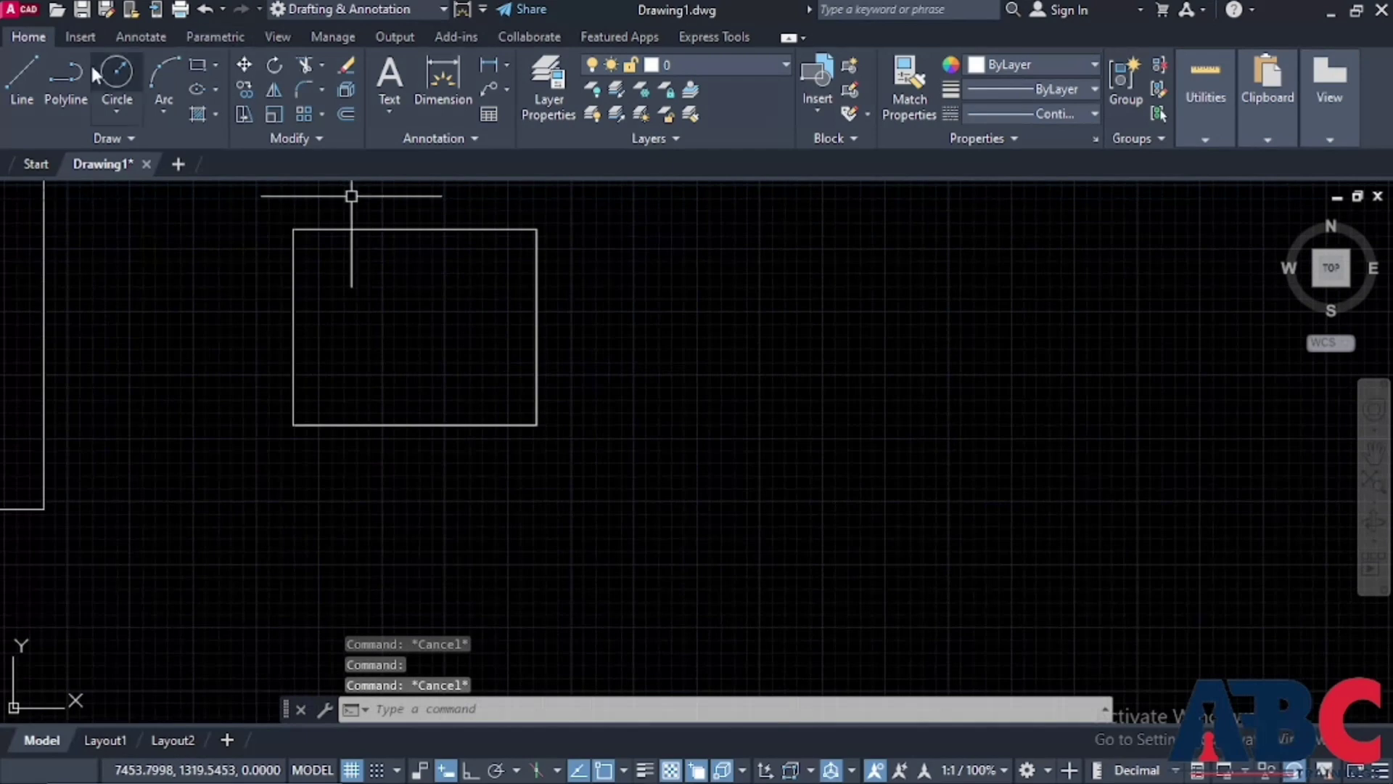
pyautogui.click(16, 84)
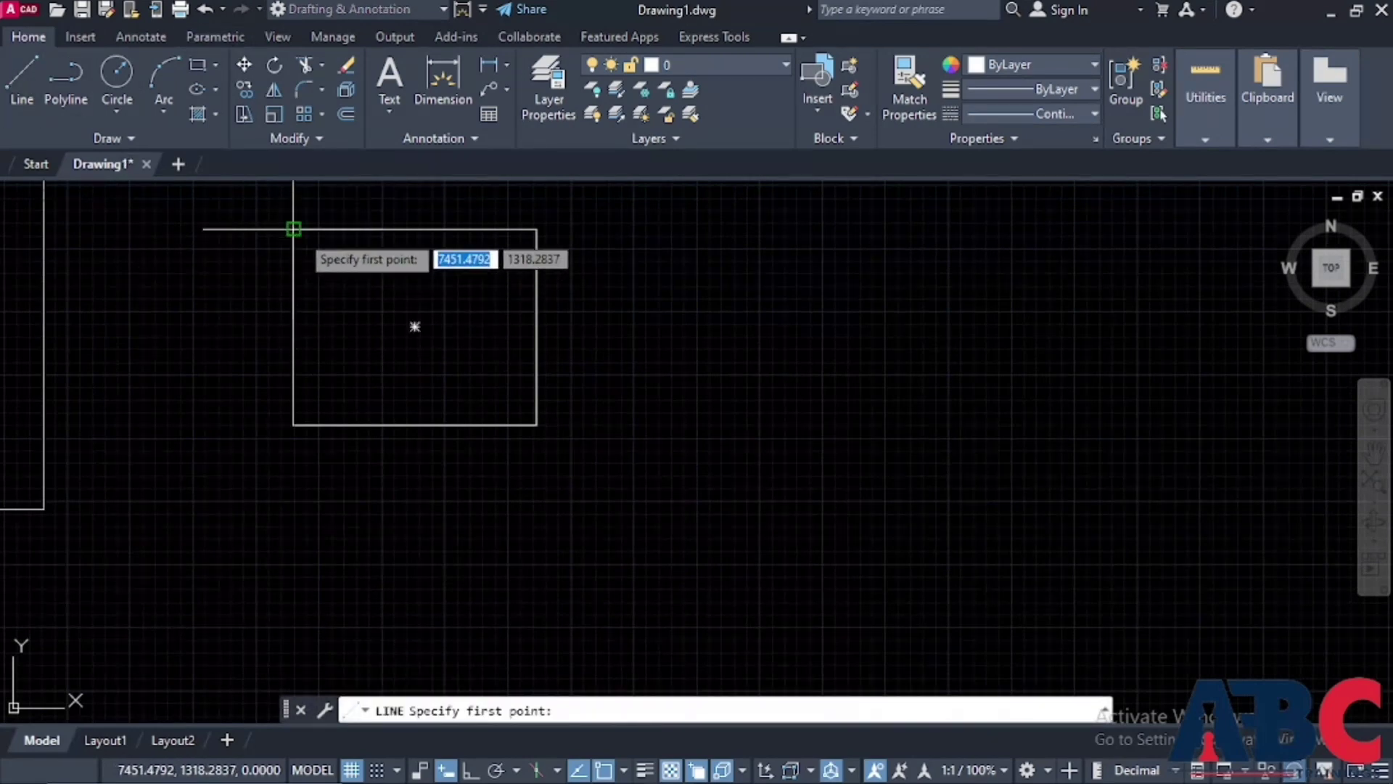
pyautogui.click(293, 230)
pyautogui.click(293, 425)
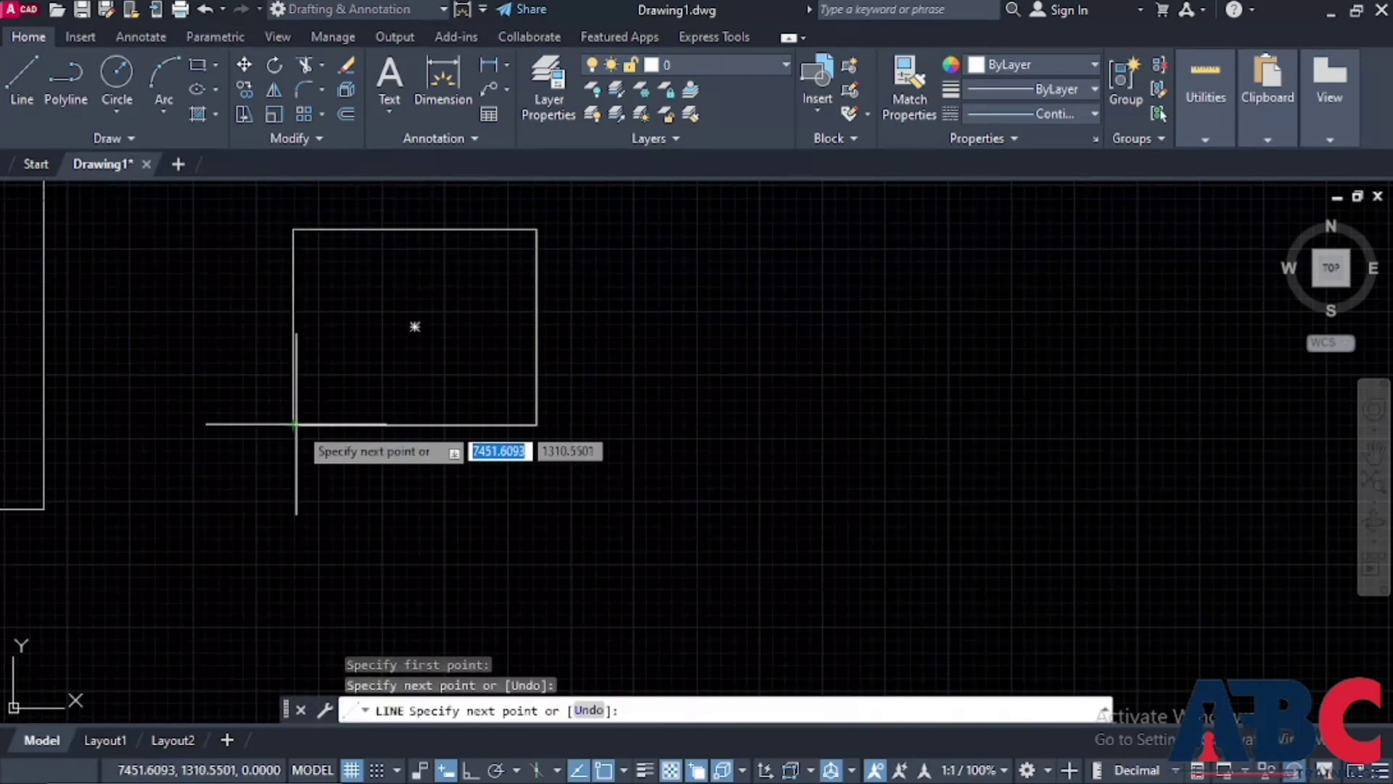
pyautogui.click(537, 425)
pyautogui.press('Escape')
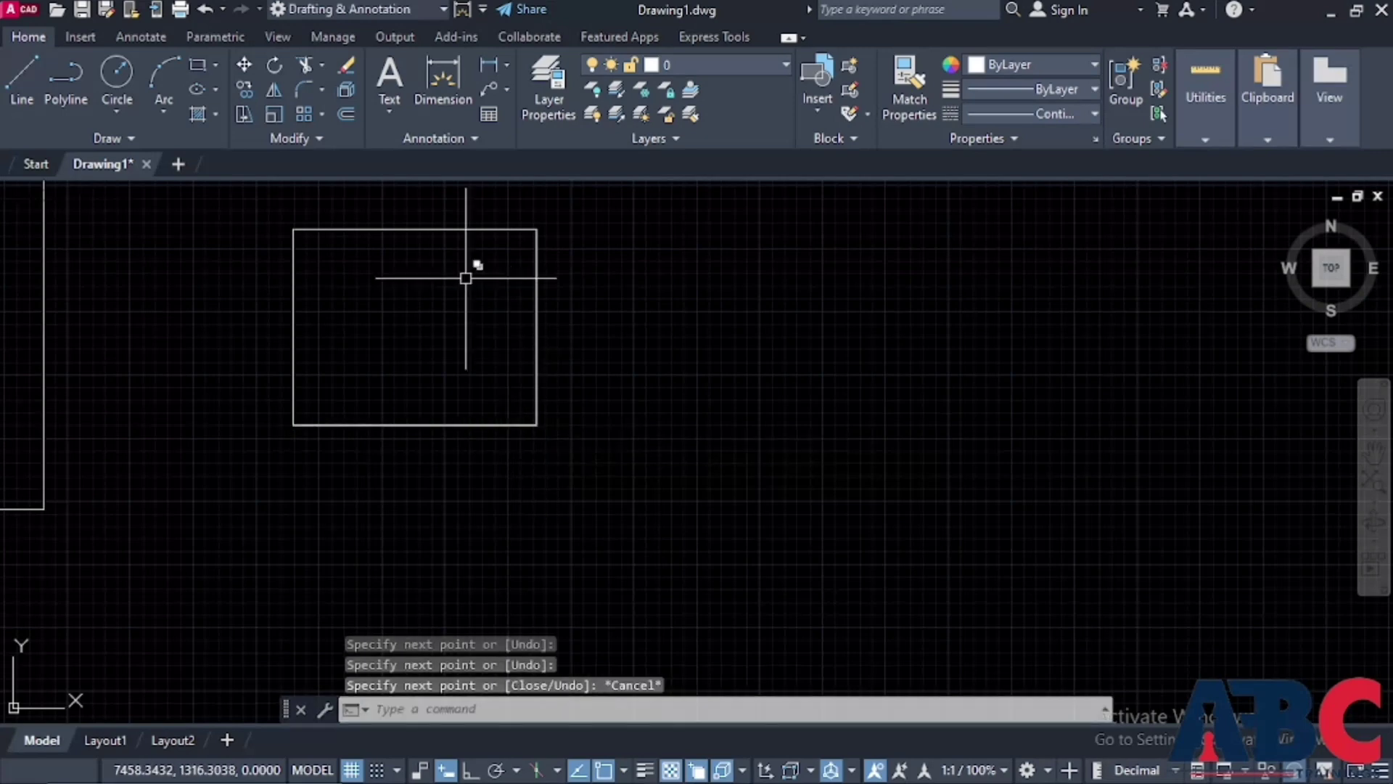
# Run Delete Duplicate Objects with the default settings on the two lines overlapping the copied rectangle's left and bottom edges
pyautogui.click(310, 142)
pyautogui.click(409, 191)
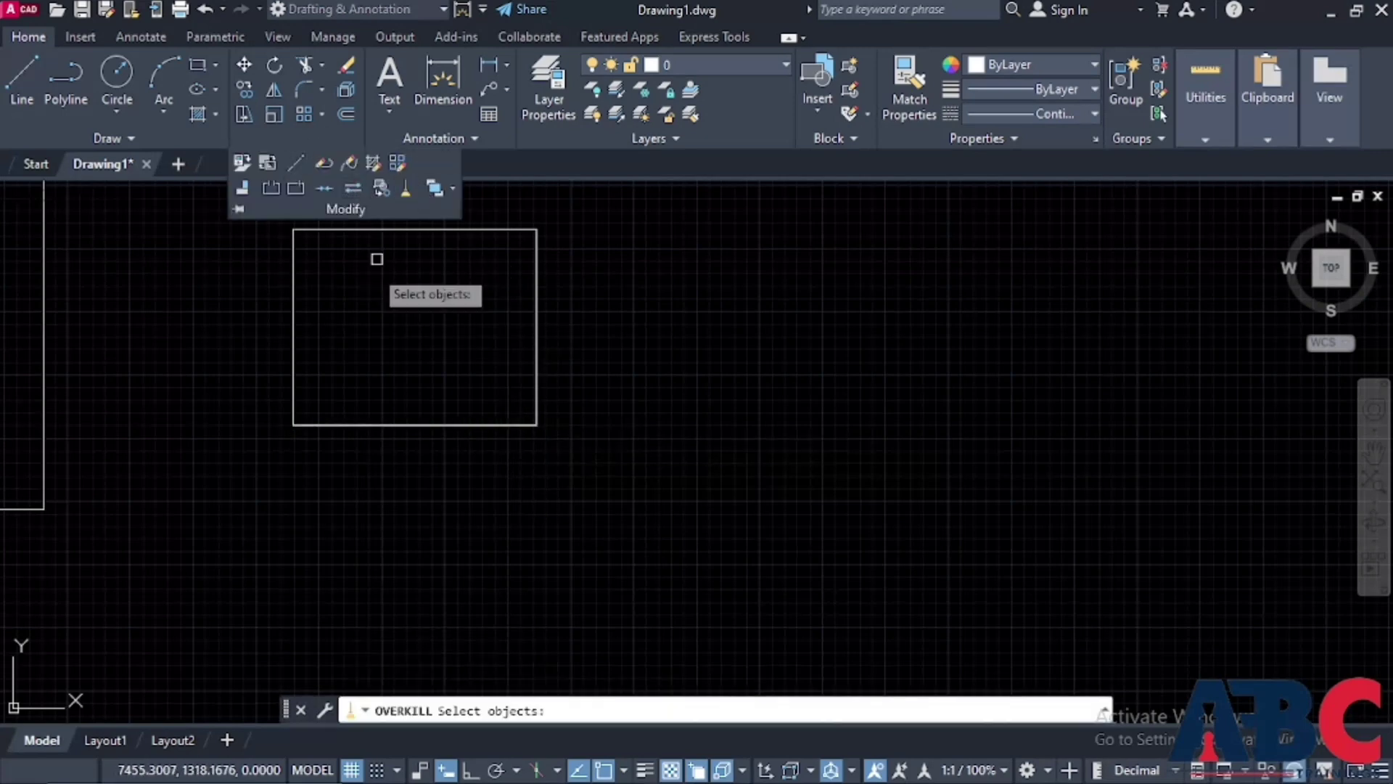
pyautogui.click(293, 345)
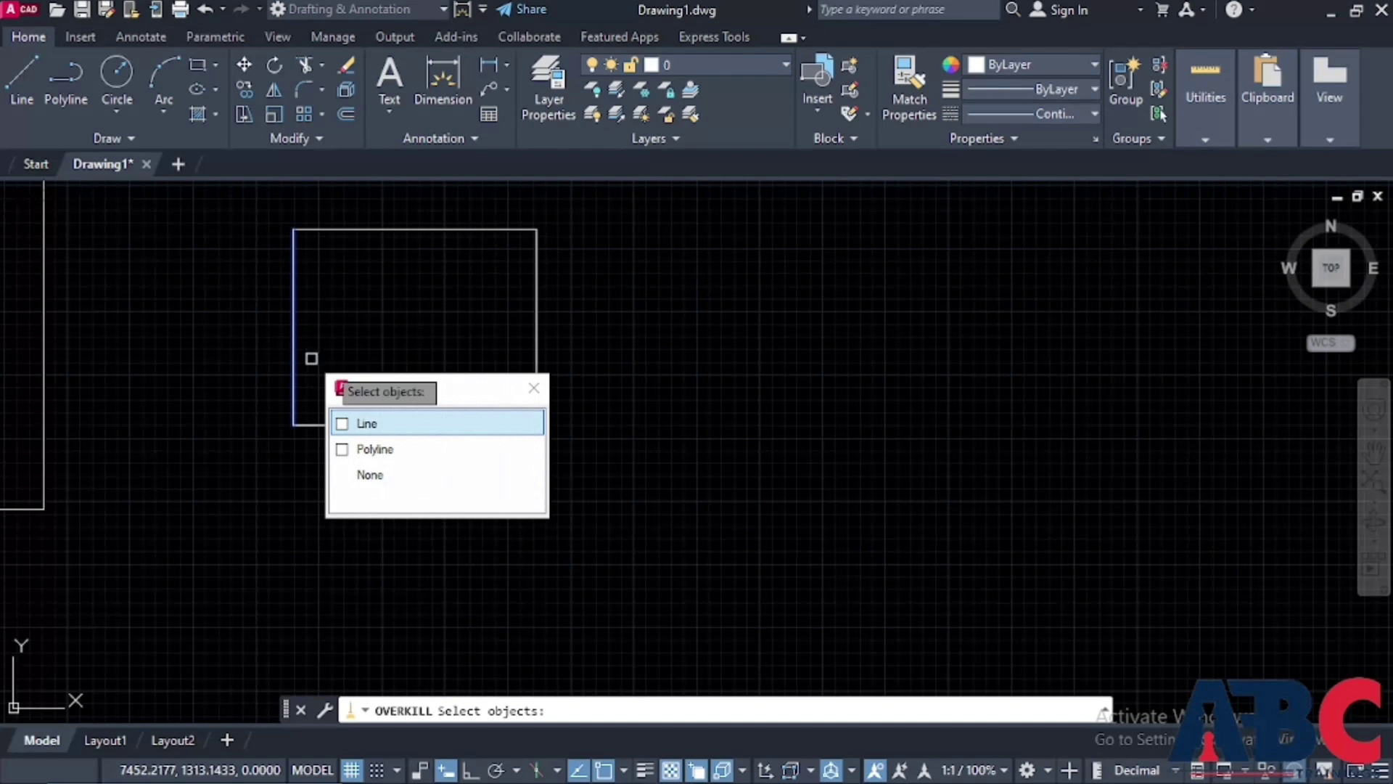
pyautogui.click(316, 419)
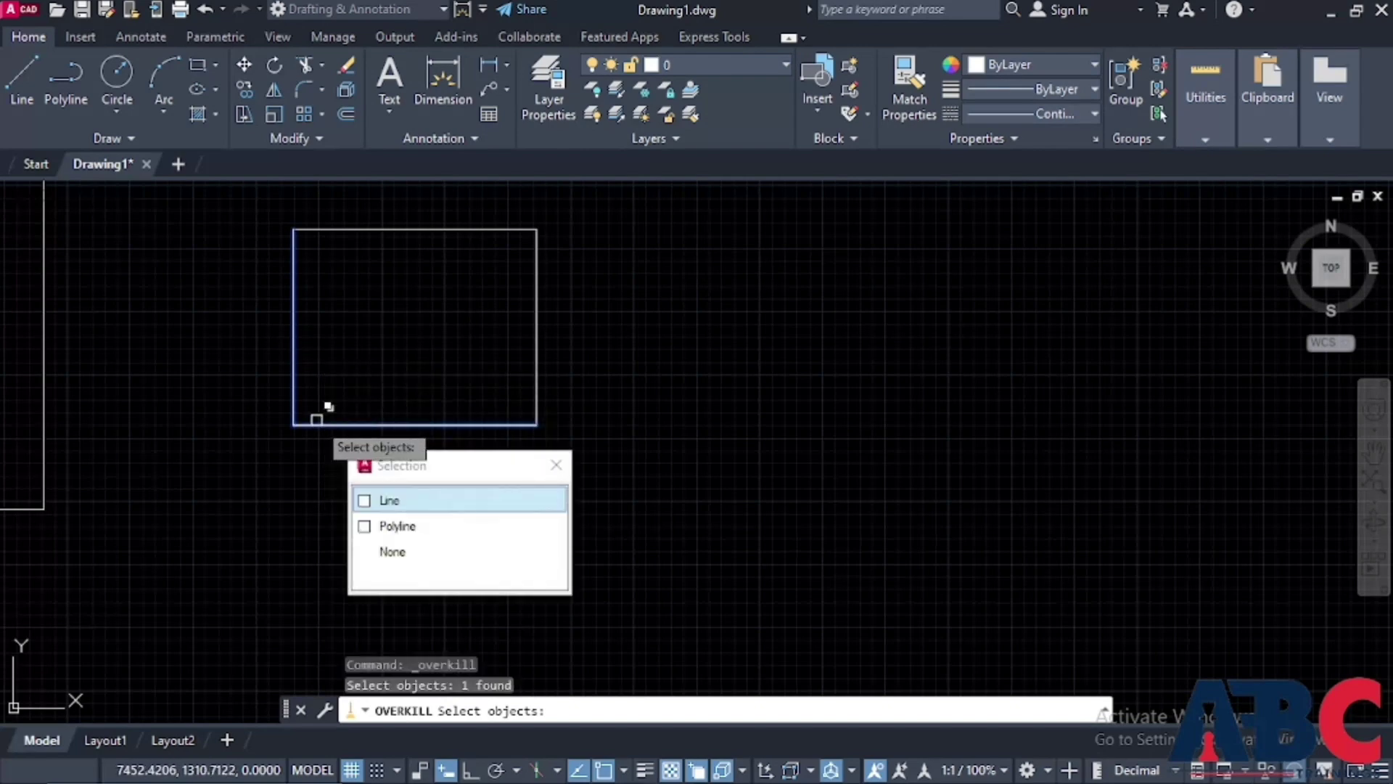
pyautogui.press('Return')
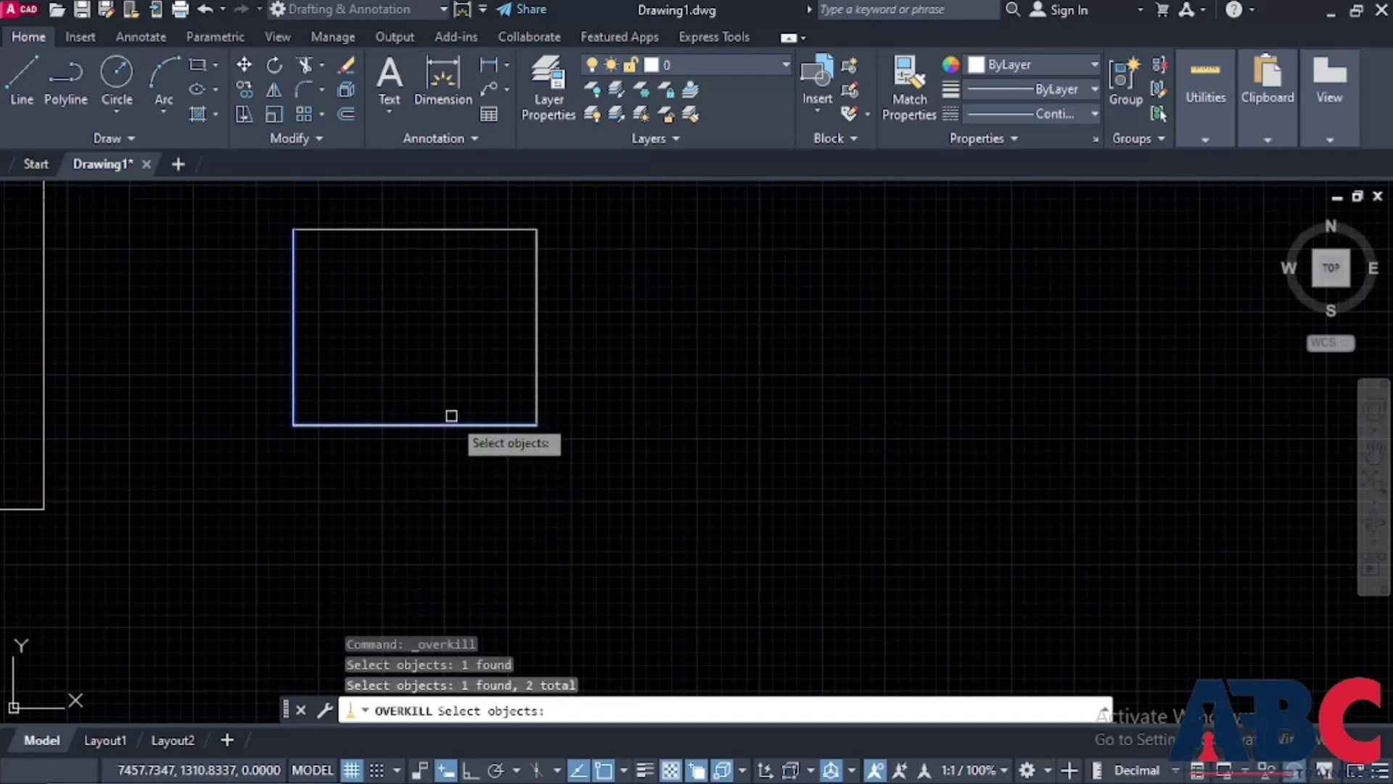
pyautogui.press('Return')
pyautogui.click(863, 599)
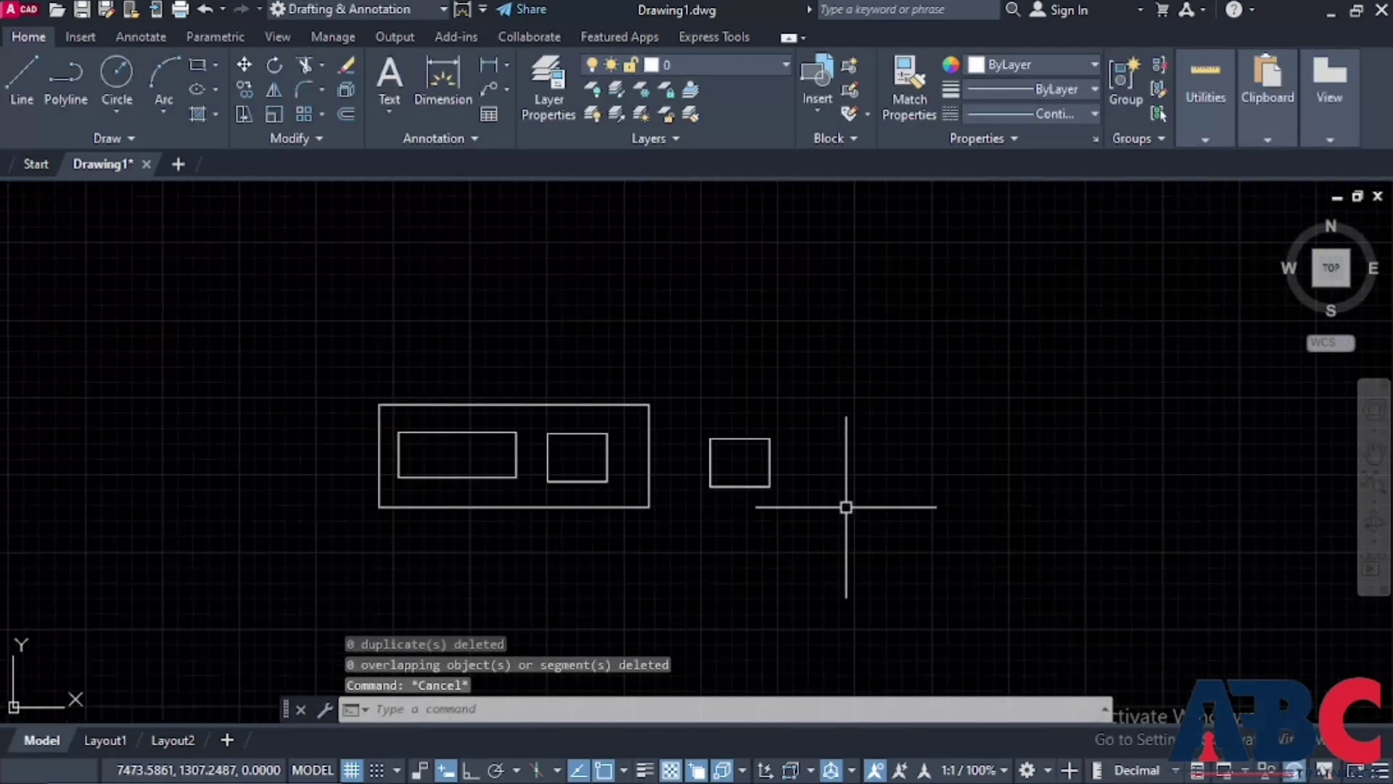
# Delete the XYZ block, the copied rectangle and the overlapping lines from the drawing
pyautogui.scroll(2, 834, 511)
pyautogui.scroll(-4, 833, 508)
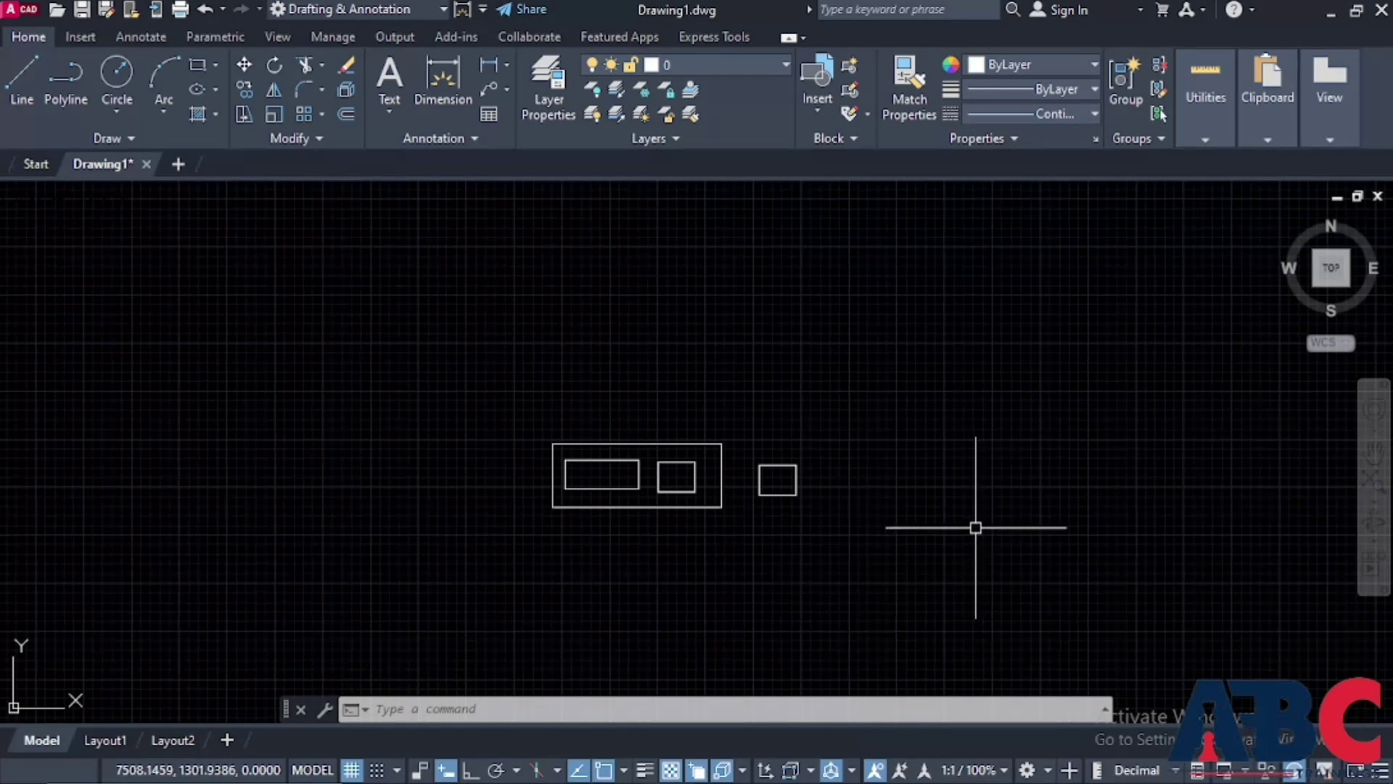
pyautogui.scroll(-1, 638, 588)
pyautogui.moveTo(704, 597)
pyautogui.mouseDown()
pyautogui.moveTo(662, 575)
pyautogui.moveTo(948, 390)
pyautogui.mouseUp()
pyautogui.press('Delete')
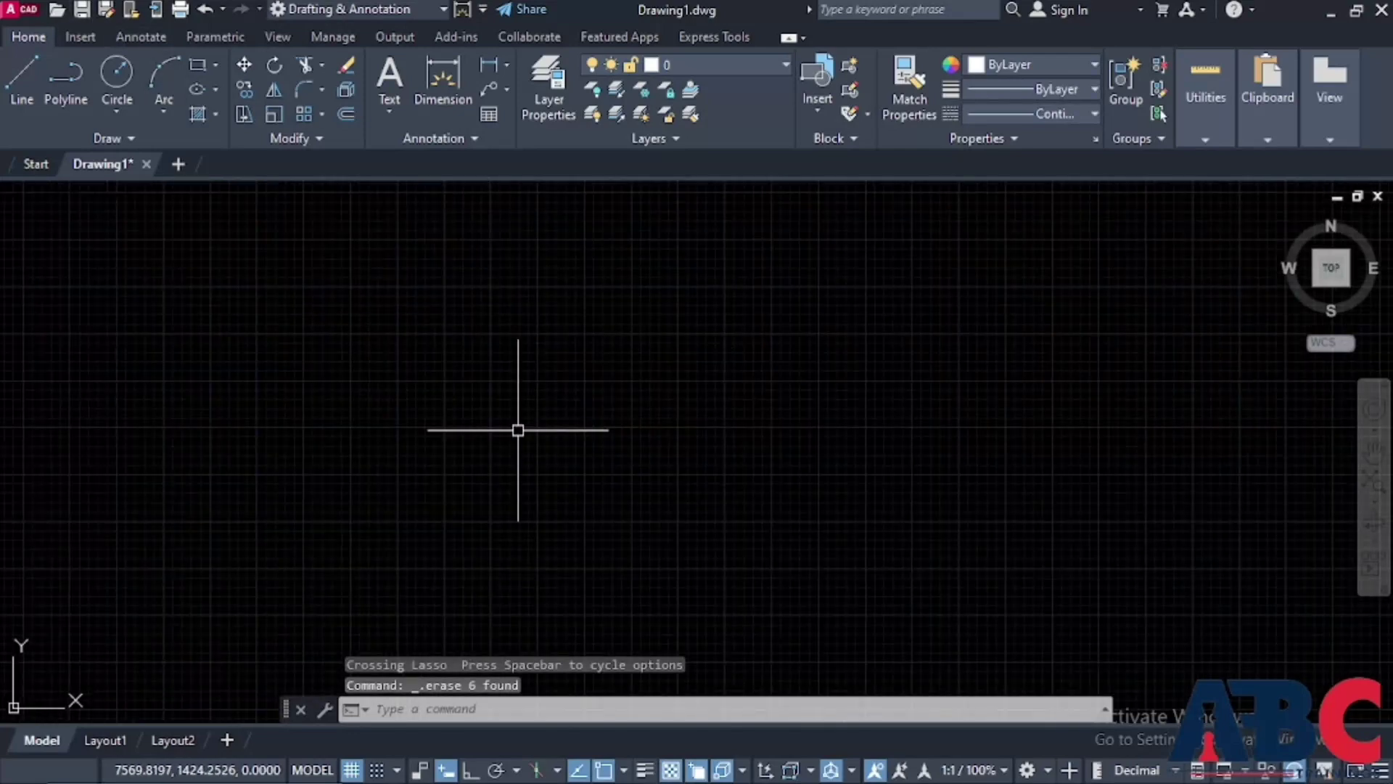
# Draw two rectangles, the second up and to the right of the first, with their sides almost touching
pyautogui.write('REC')
pyautogui.press('Return')
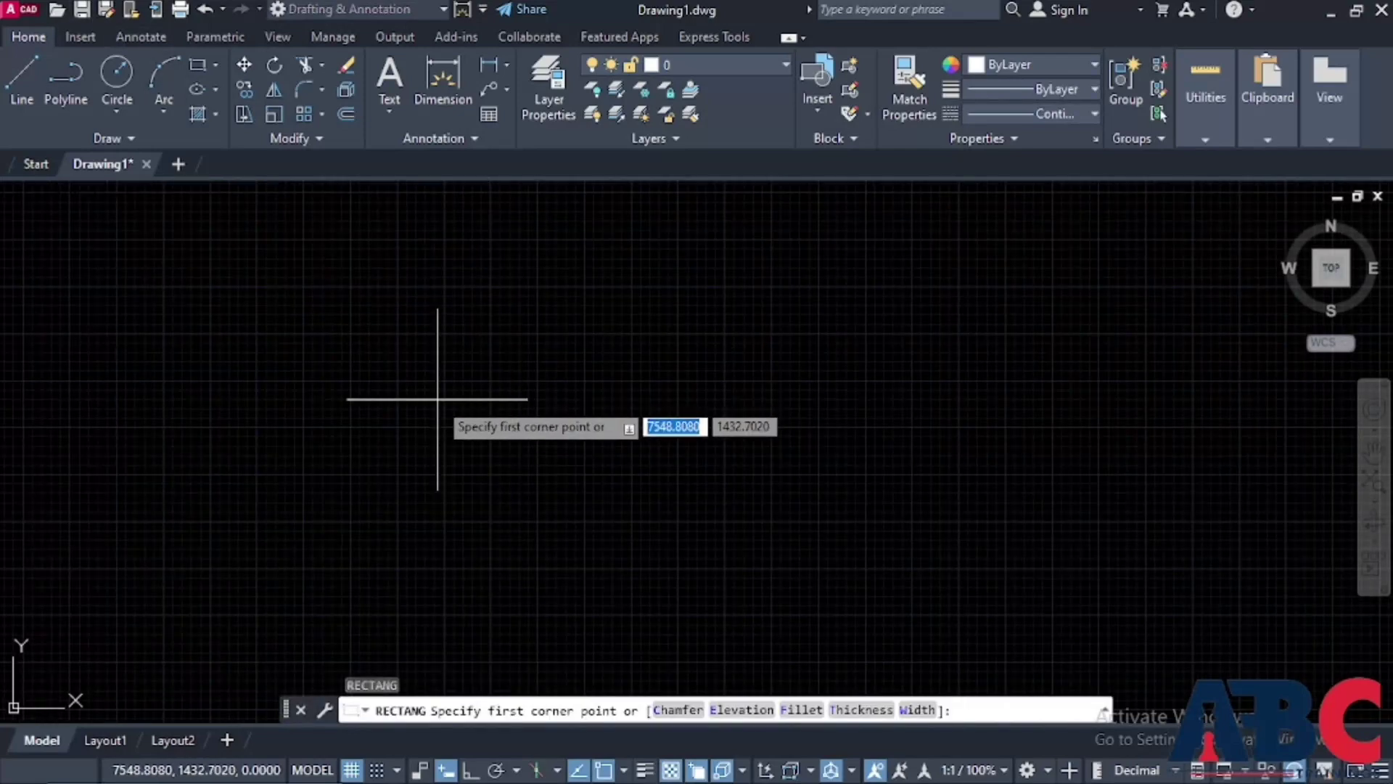
pyautogui.click(420, 359)
pyautogui.click(623, 537)
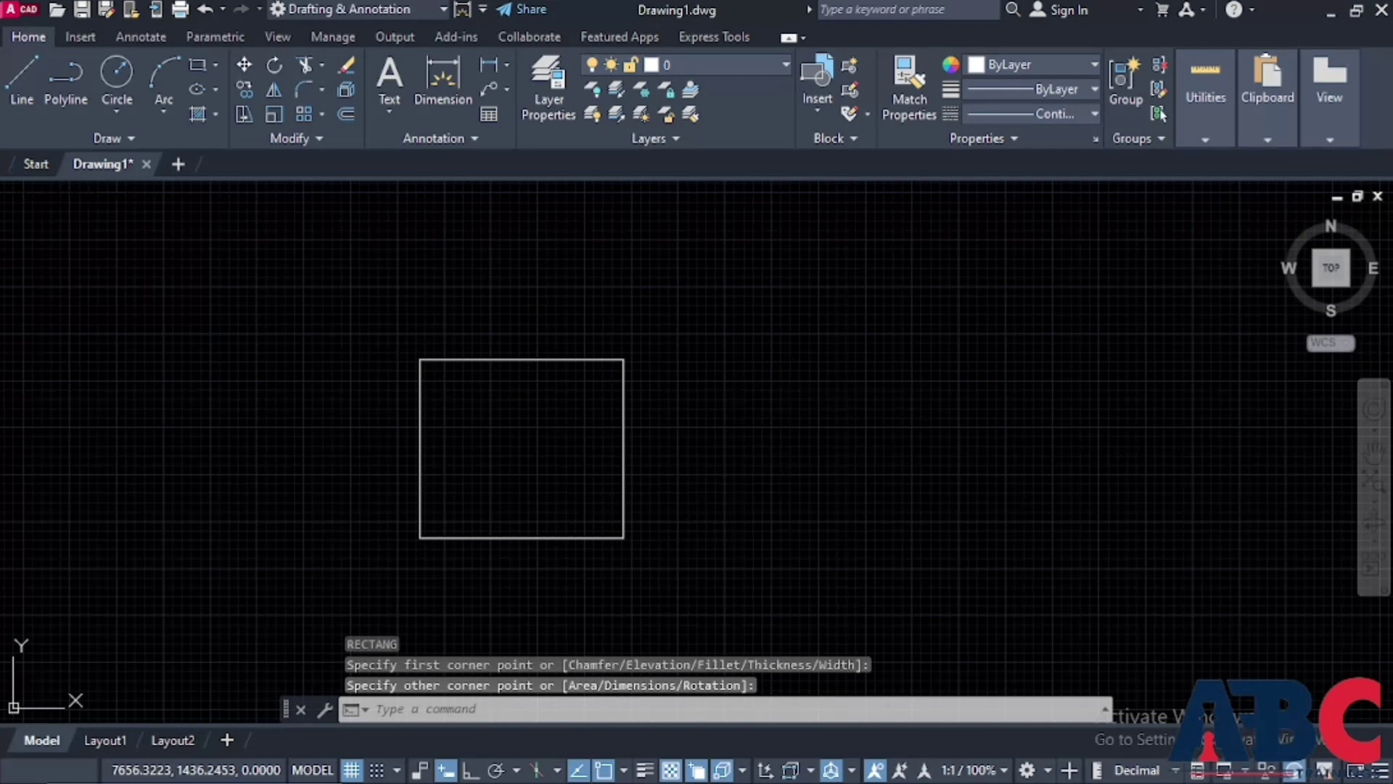
pyautogui.press('Return')
pyautogui.click(627, 214)
pyautogui.click(859, 397)
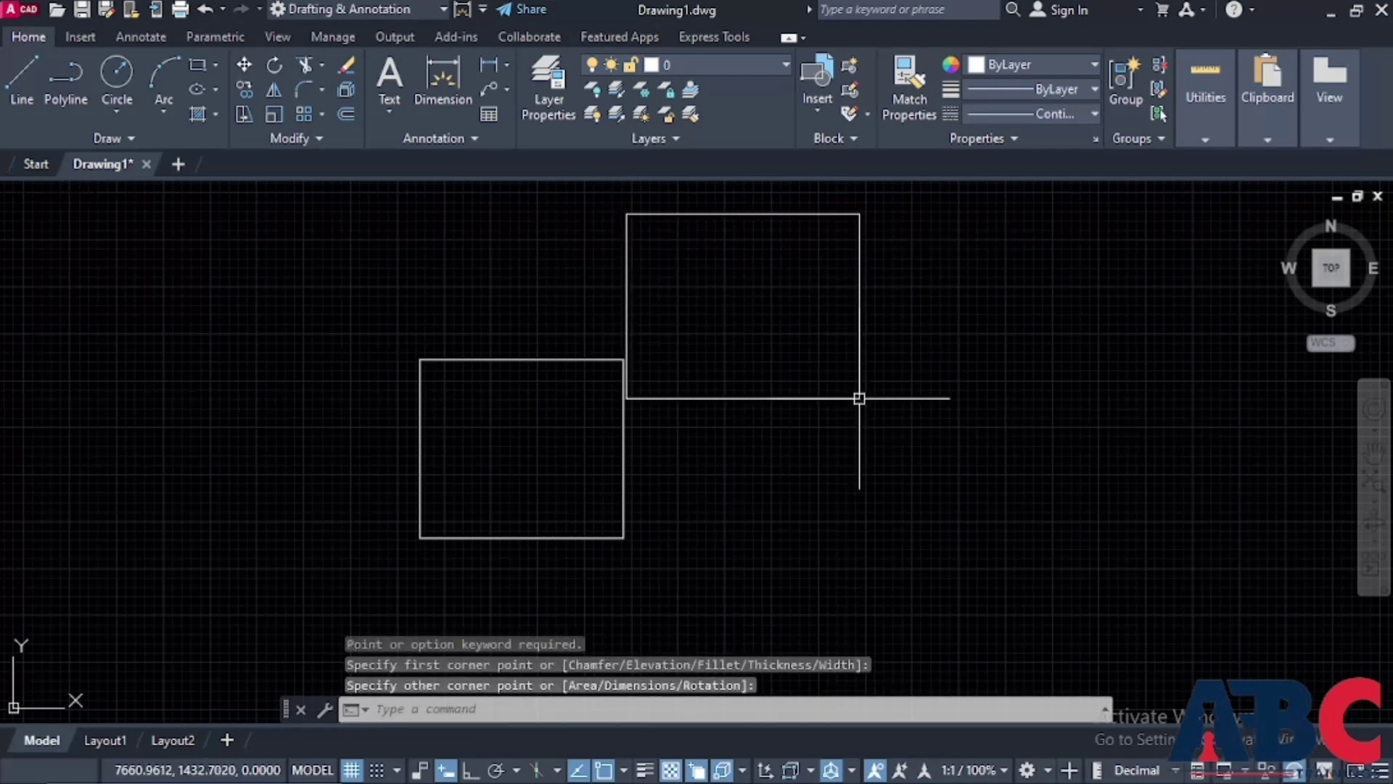
pyautogui.press('Escape')
# Hatch the inside of both rectangles with the ANSI36 pattern
pyautogui.click(197, 116)
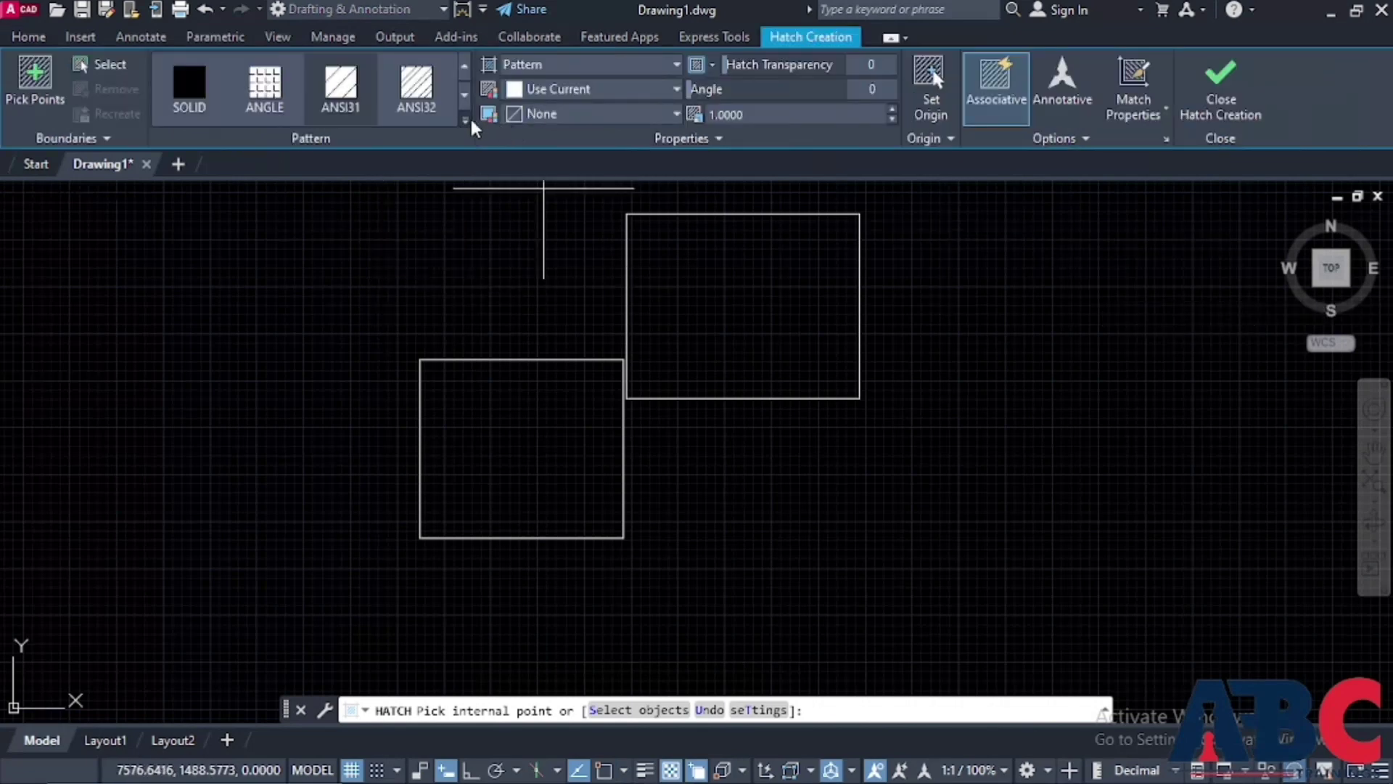
pyautogui.click(471, 122)
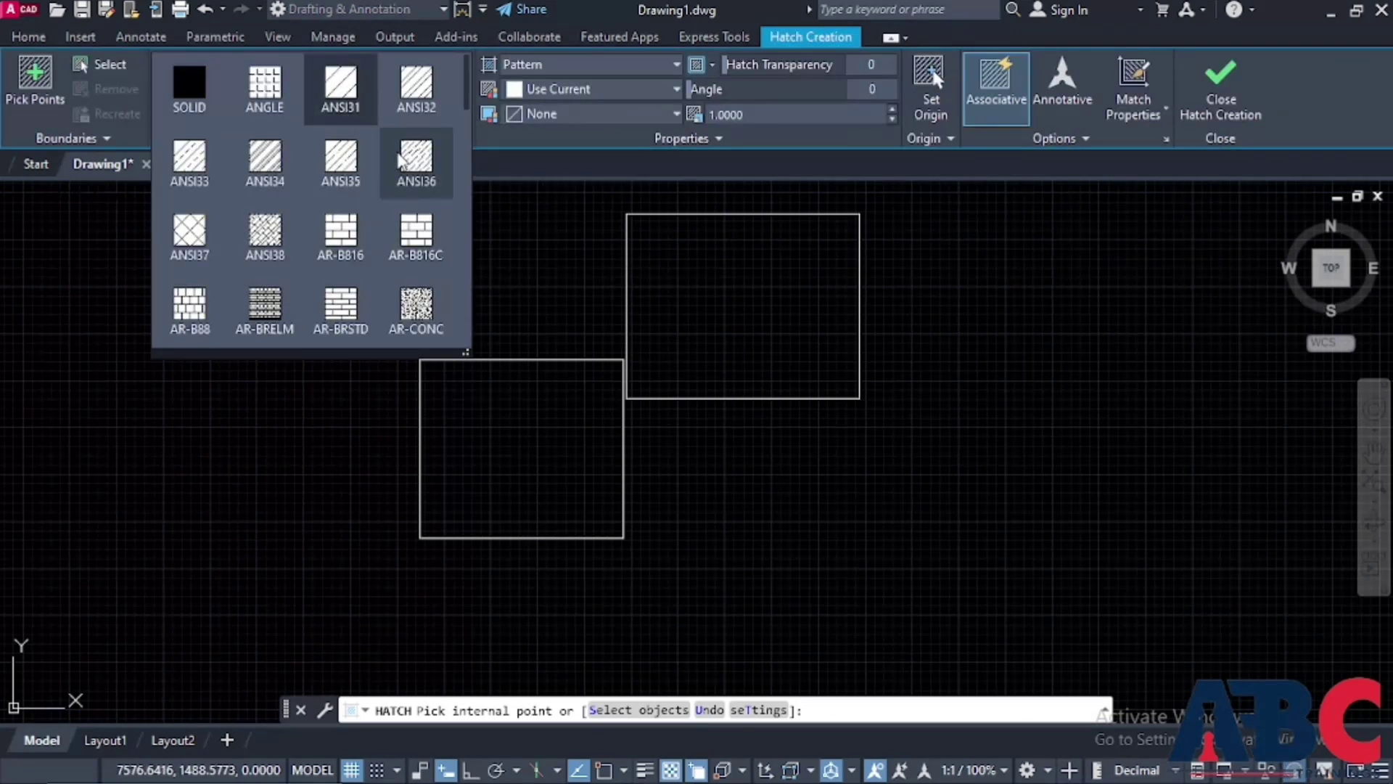
pyautogui.click(398, 159)
pyautogui.click(544, 508)
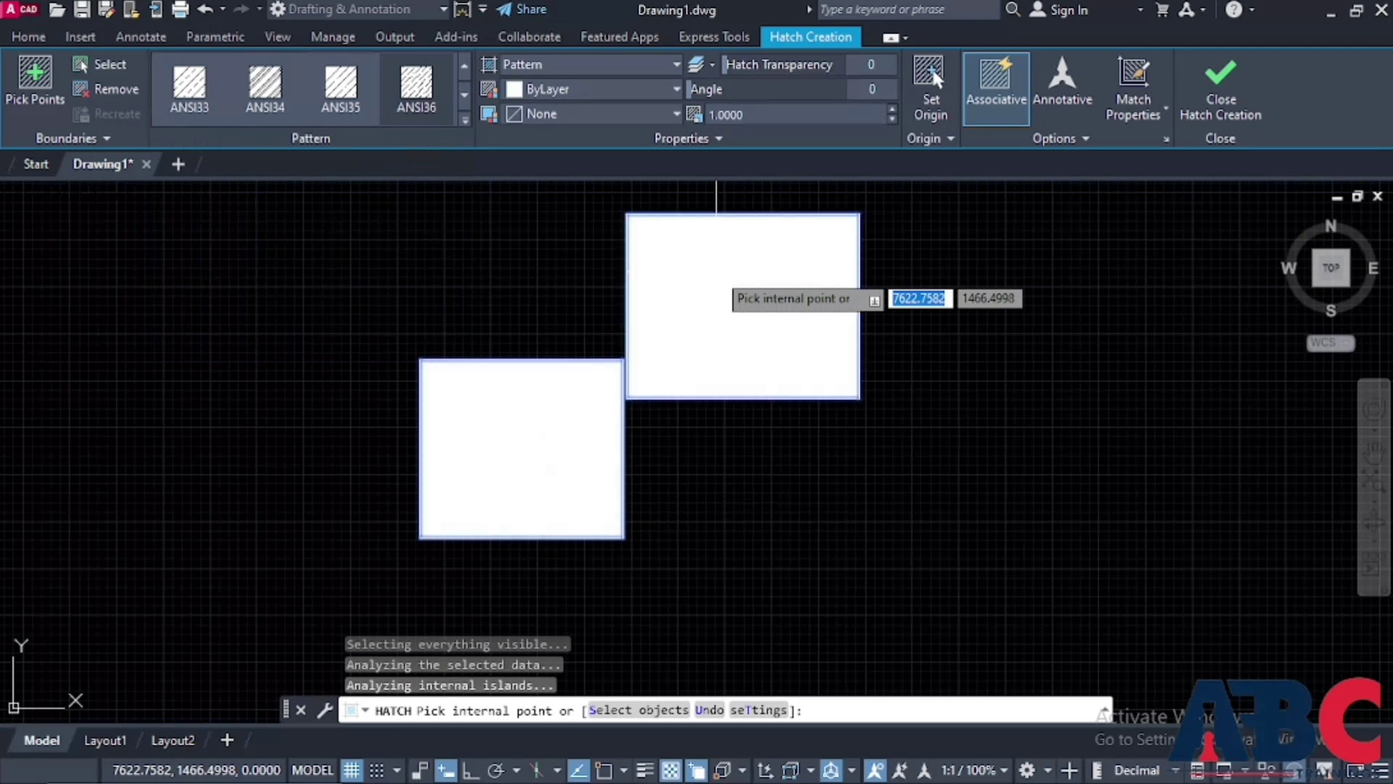
pyautogui.press('Escape')
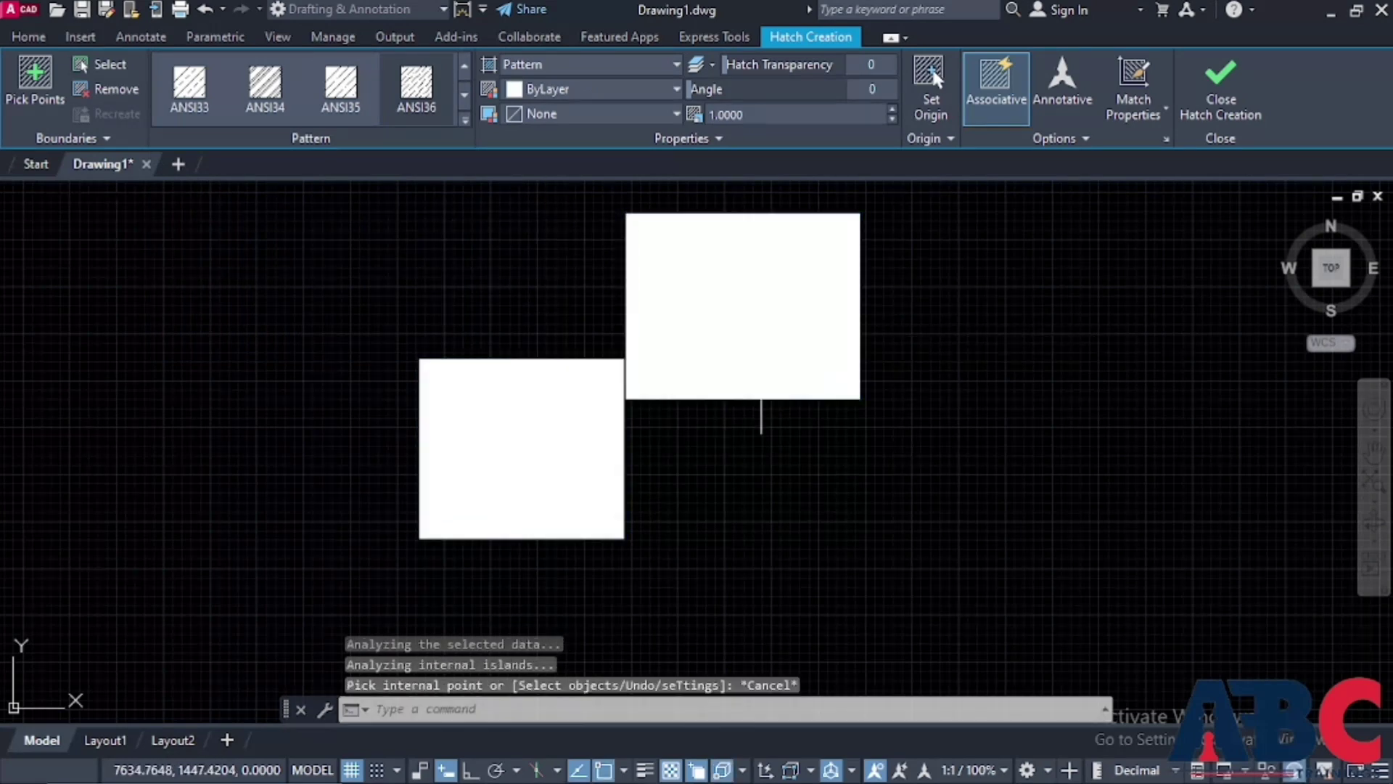
# Delete the hatch that fills both rectangles, keeping the rectangle outlines
pyautogui.press('Escape')
pyautogui.click(771, 289)
pyautogui.click(759, 305)
pyautogui.press('Delete')
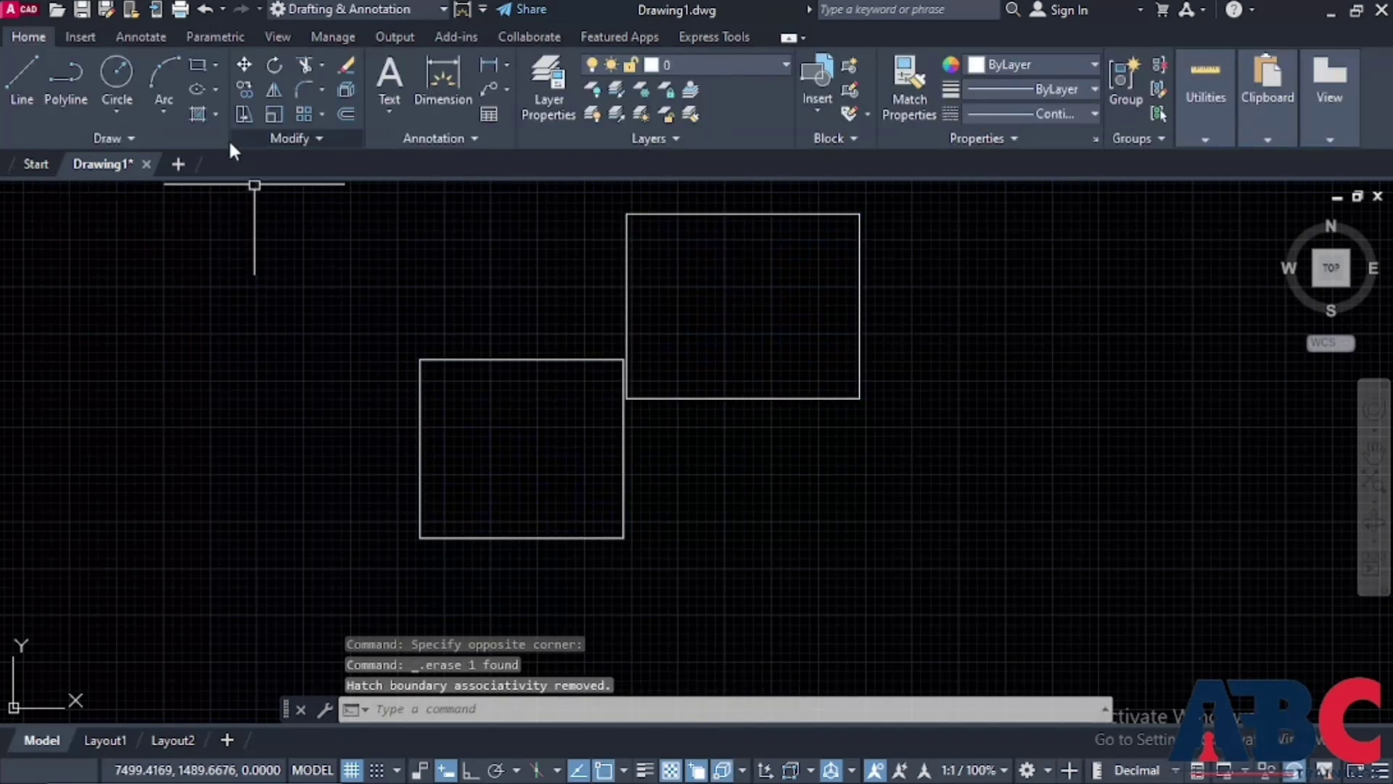
# Hatch only the lower-left rectangle and set its hatch colour to blue 39,118,187
pyautogui.write('h')
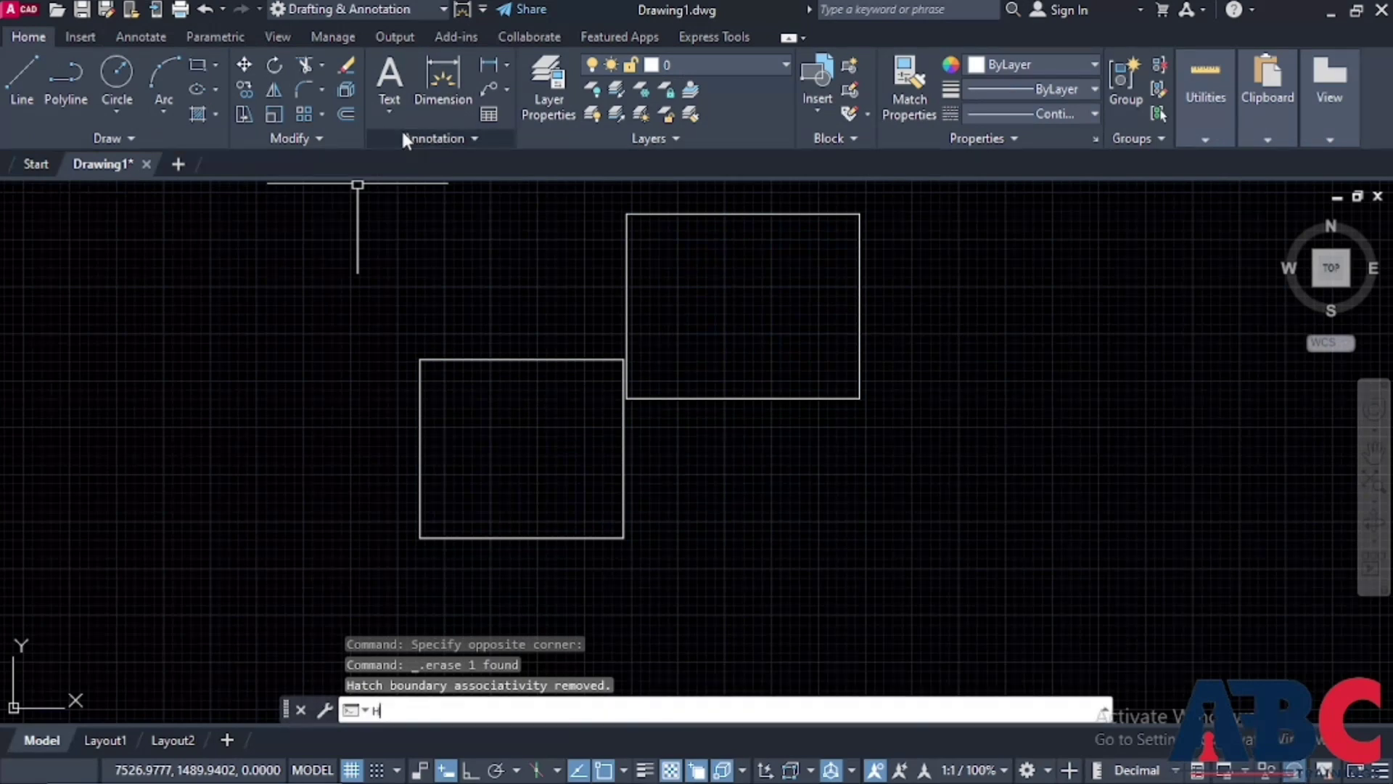
pyautogui.press('Return')
pyautogui.click(497, 424)
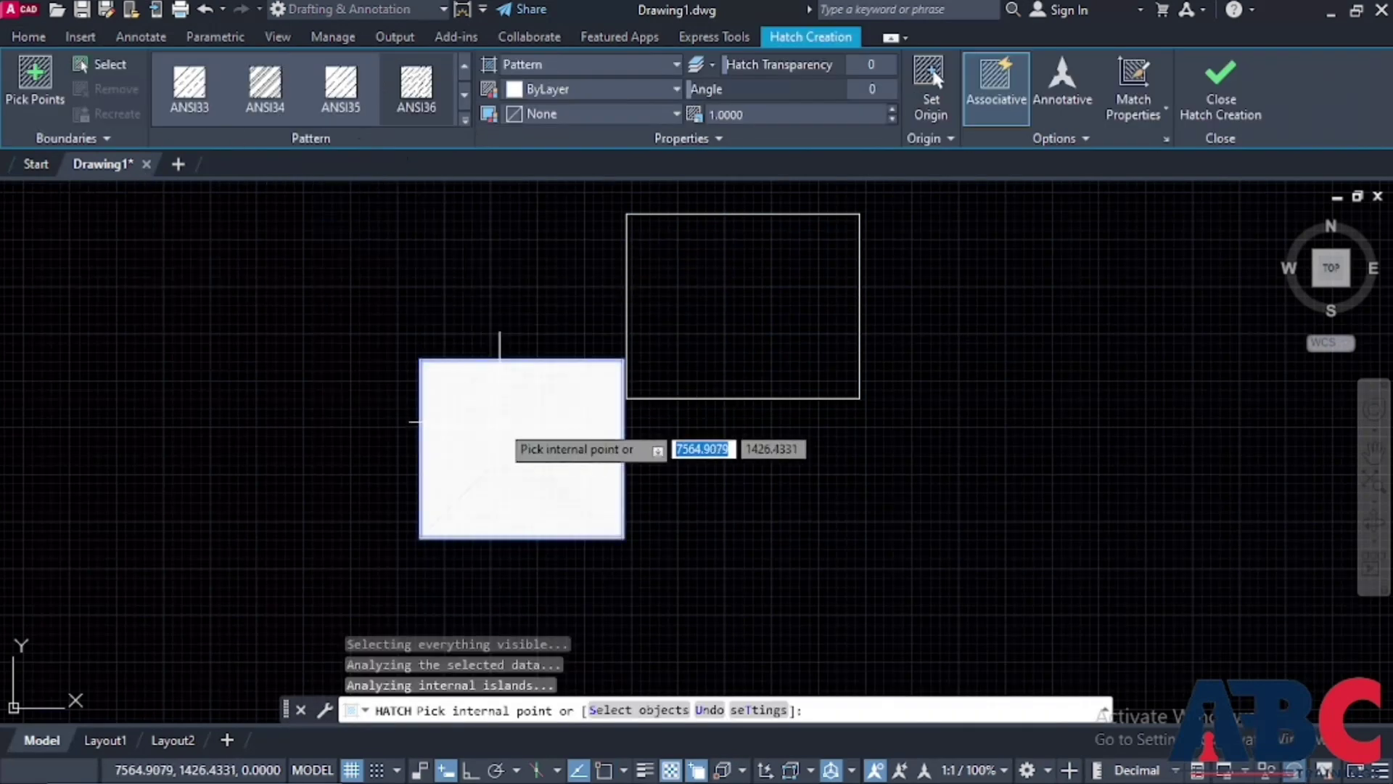
pyautogui.click(603, 88)
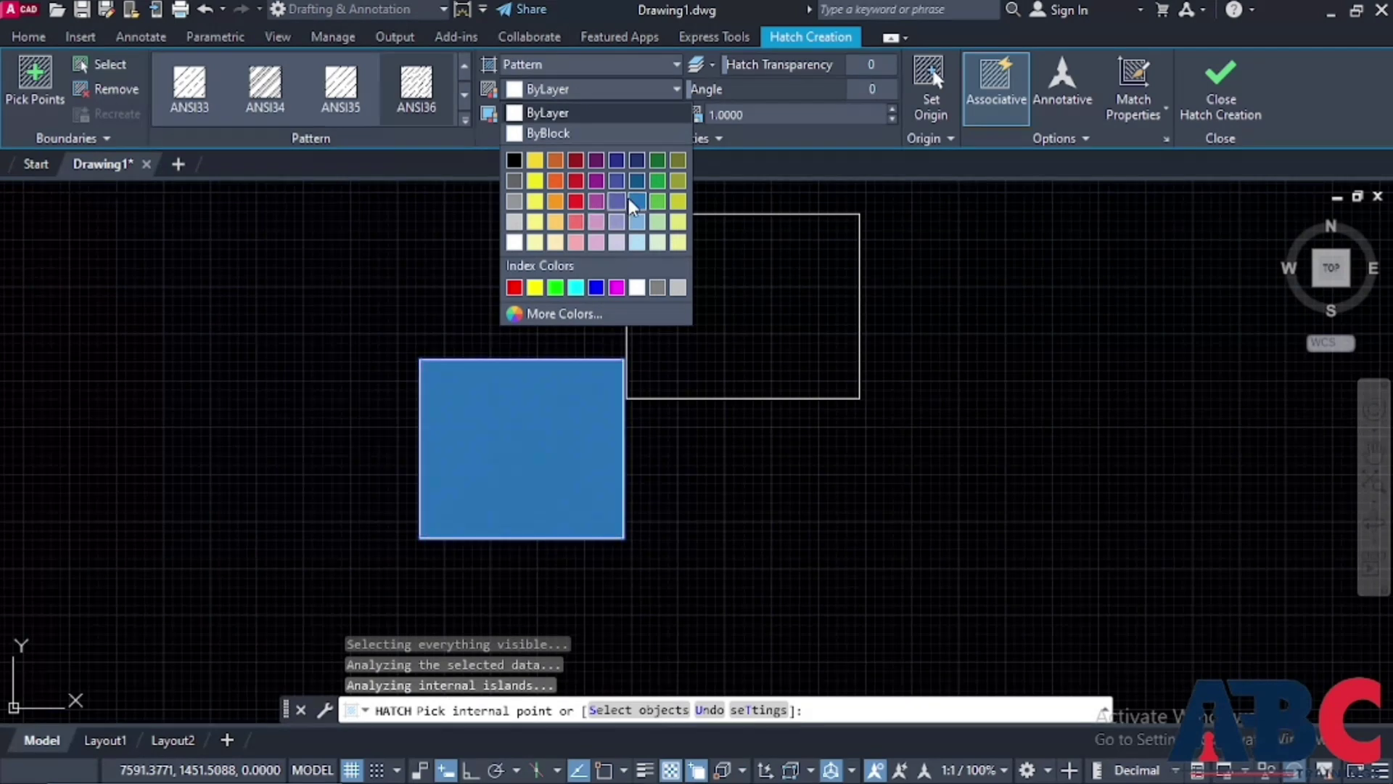
pyautogui.click(637, 200)
pyautogui.press('Escape')
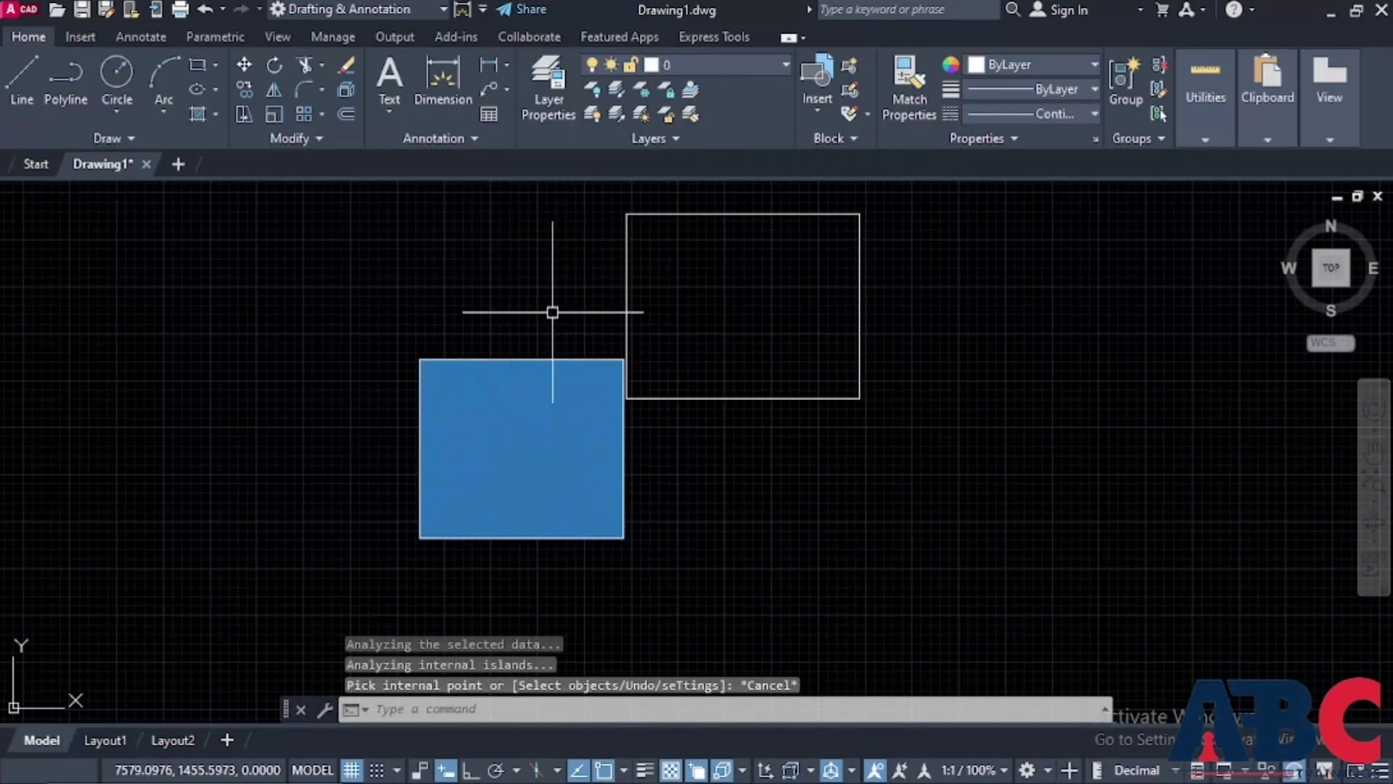
# Hatch the upper-right rectangle separately and set its hatch colour to dark red 153,27,30
pyautogui.press('Return')
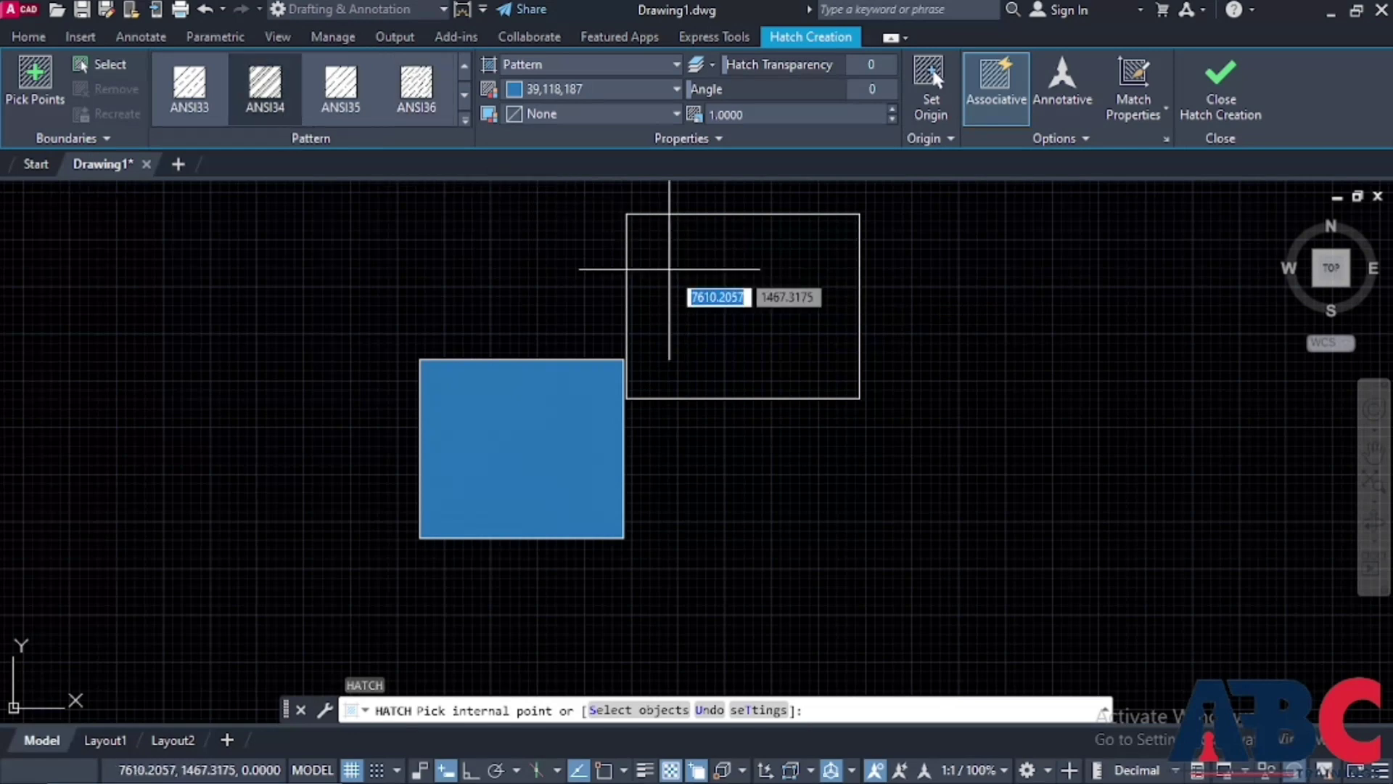
pyautogui.click(693, 250)
pyautogui.click(567, 93)
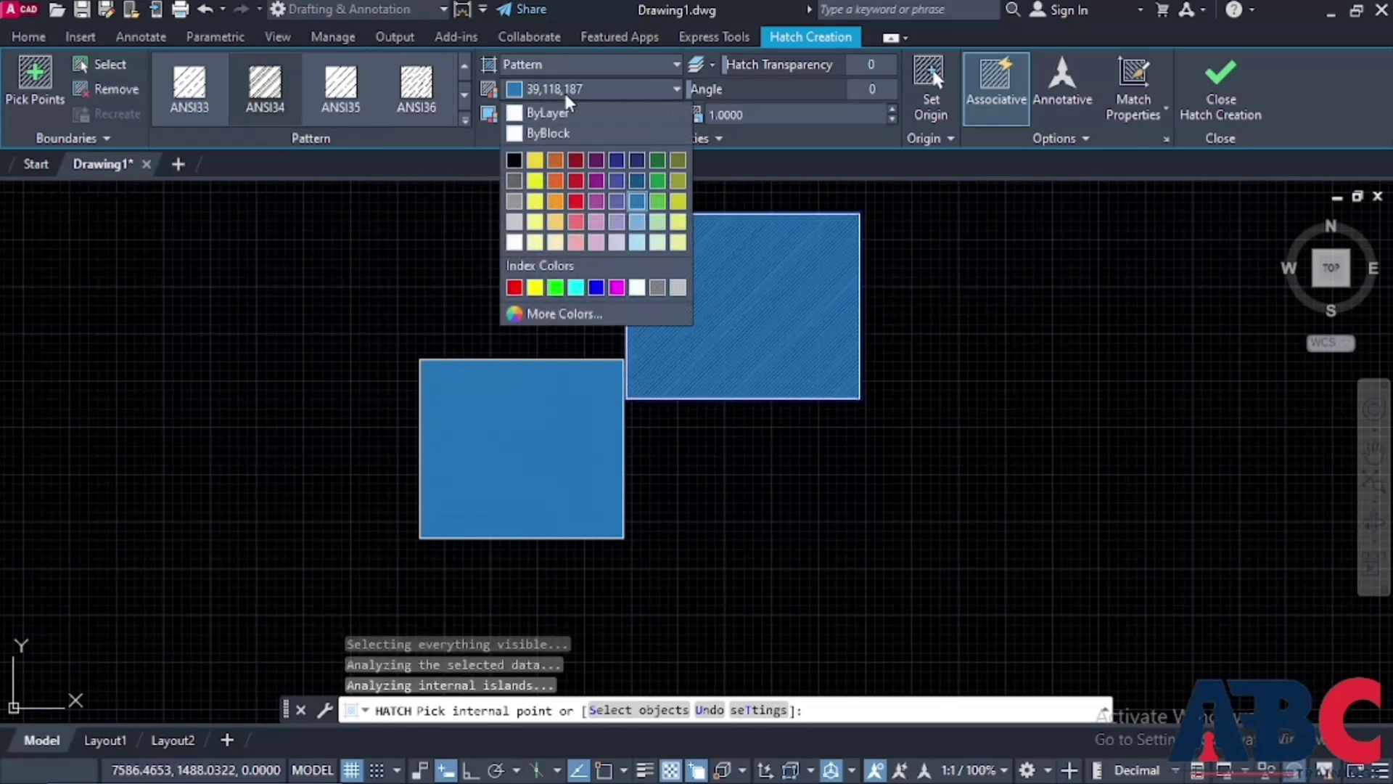
pyautogui.click(577, 156)
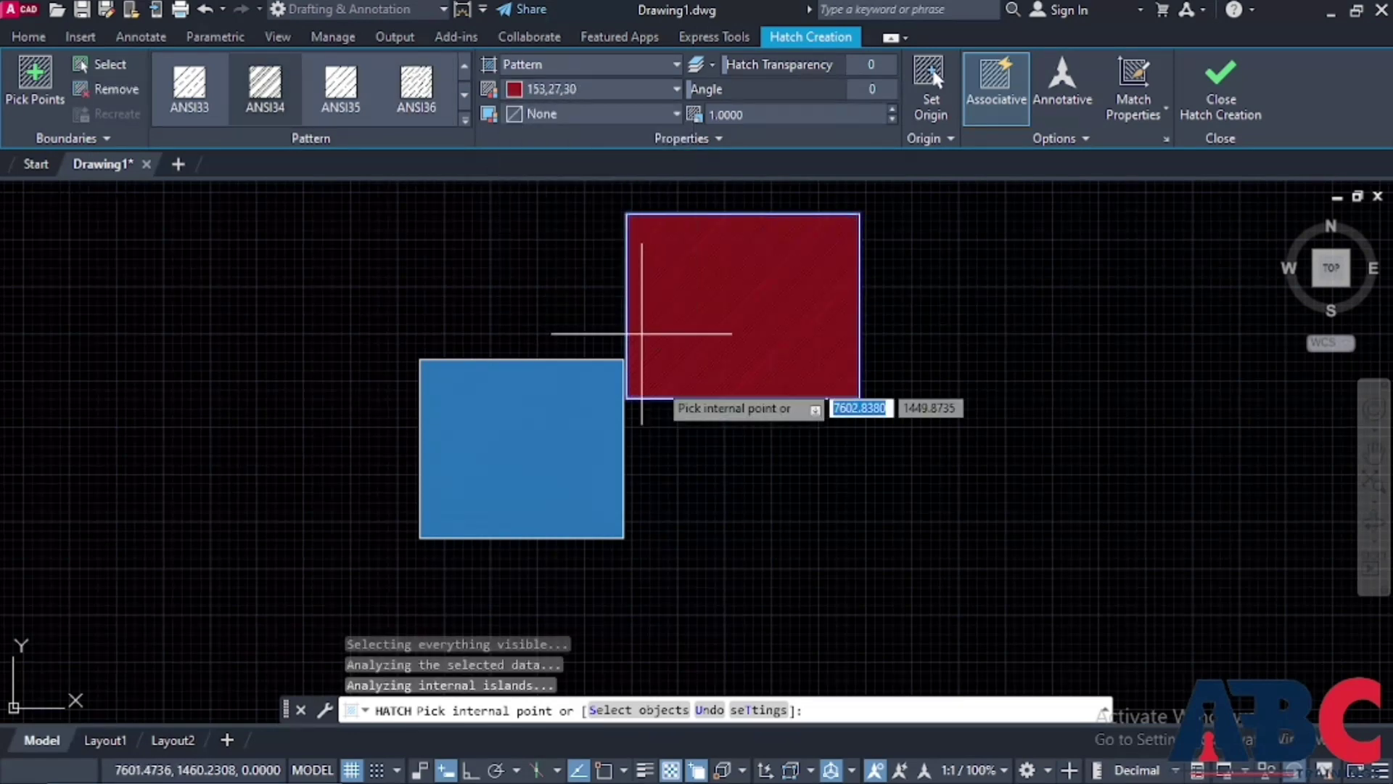
pyautogui.click(1204, 94)
# Move the red rectangle with its hatch so that it overlaps the blue rectangle's upper-right corner
pyautogui.click(965, 470)
pyautogui.moveTo(903, 443); pyautogui.dragTo(703, 258)
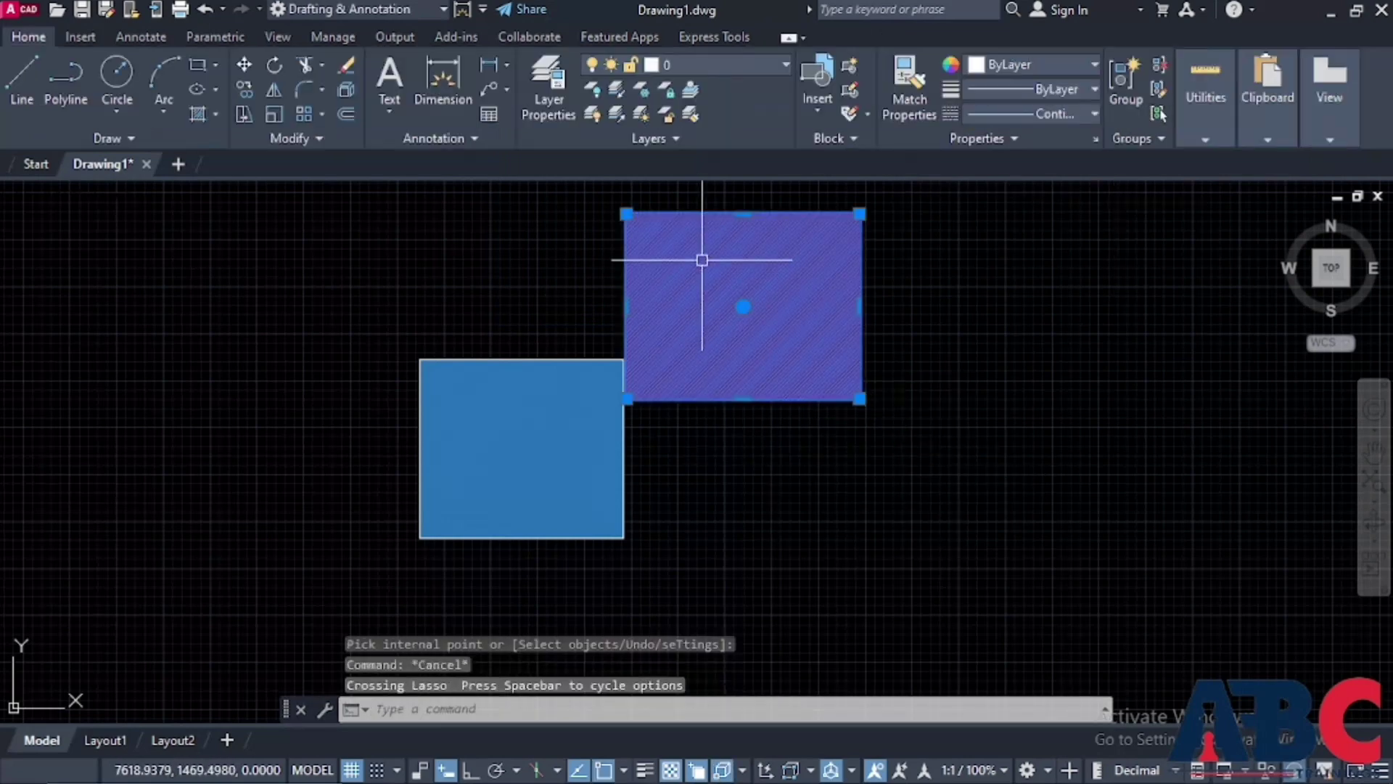
pyautogui.click(244, 65)
pyautogui.click(793, 283)
pyautogui.click(698, 315)
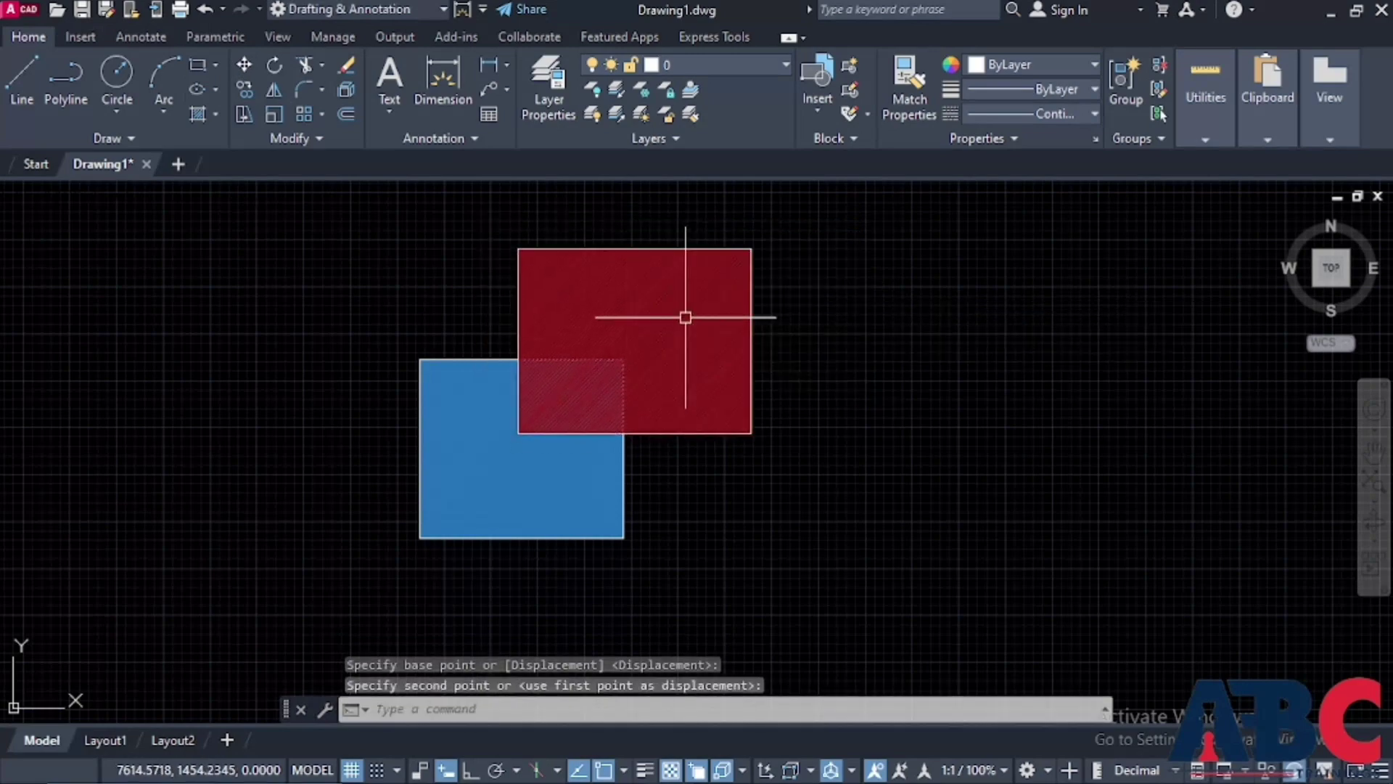
pyautogui.press('Escape')
# Examine the area where the red and blue hatched rectangles overlap
pyautogui.scroll(-2, 684, 326)
pyautogui.scroll(6, 688, 329)
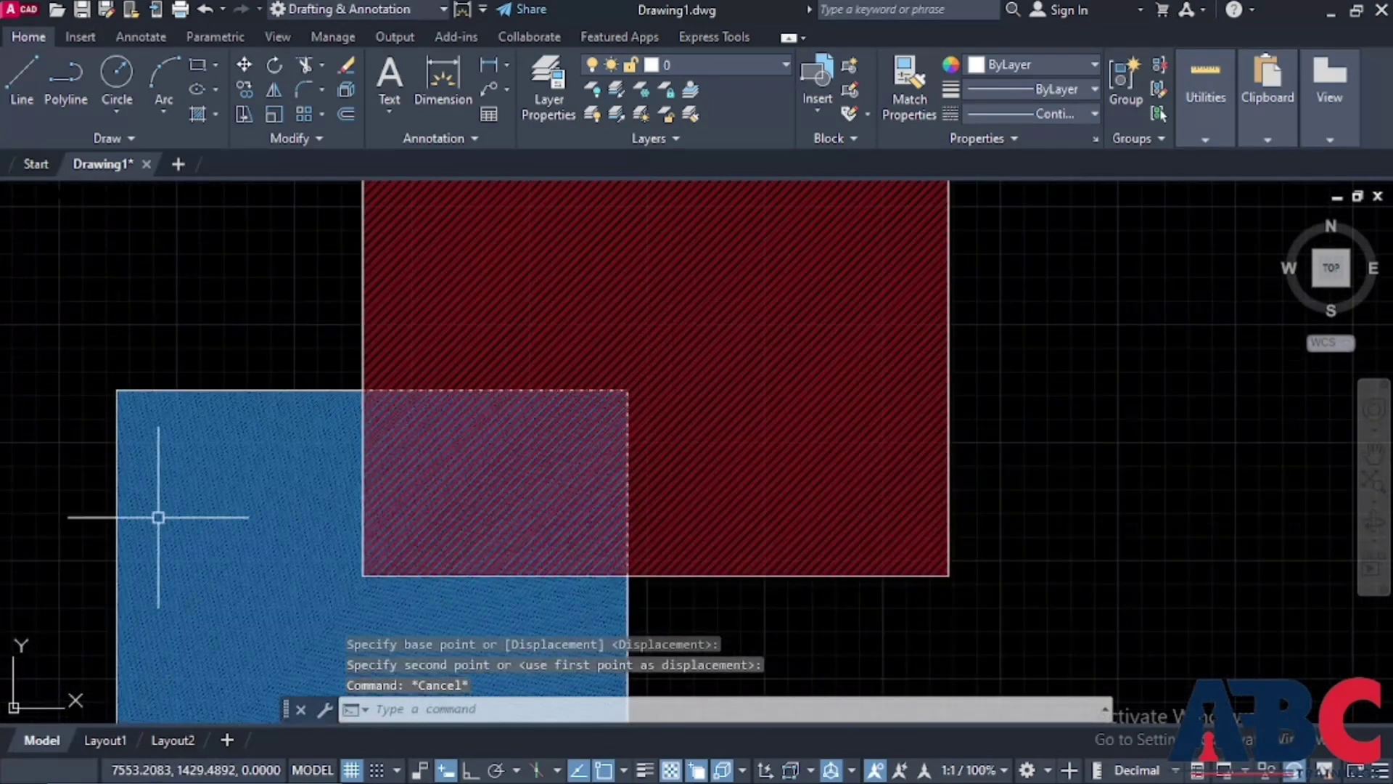
pyautogui.scroll(-2, 718, 327)
pyautogui.scroll(4, 480, 546)
pyautogui.scroll(-4, 506, 524)
pyautogui.scroll(2, 505, 524)
pyautogui.scroll(-8, 569, 444)
pyautogui.scroll(4, 548, 573)
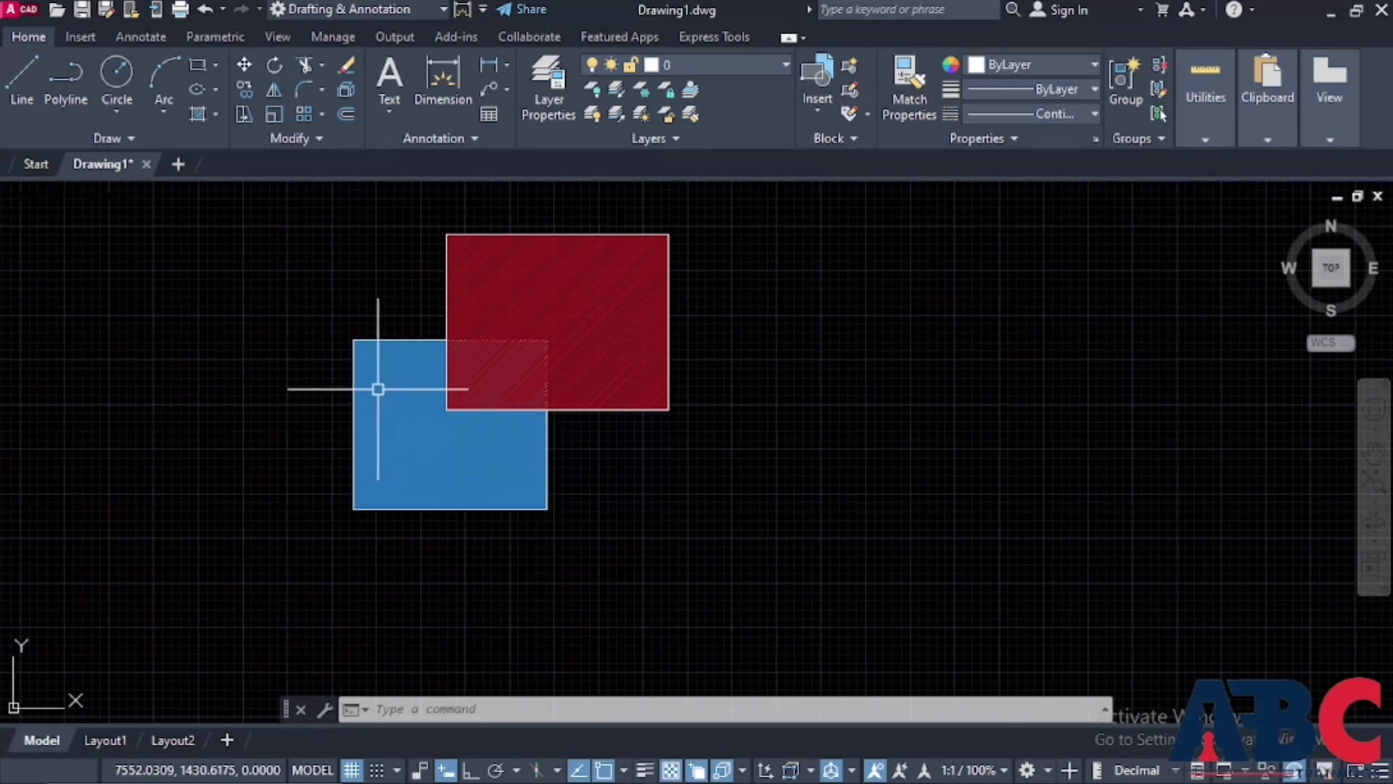
pyautogui.scroll(-2, 506, 408)
pyautogui.moveTo(612, 476)
pyautogui.mouseDown()
pyautogui.moveTo(407, 398)
pyautogui.moveTo(399, 363)
pyautogui.mouseUp()
pyautogui.press('Escape')
pyautogui.click(290, 138)
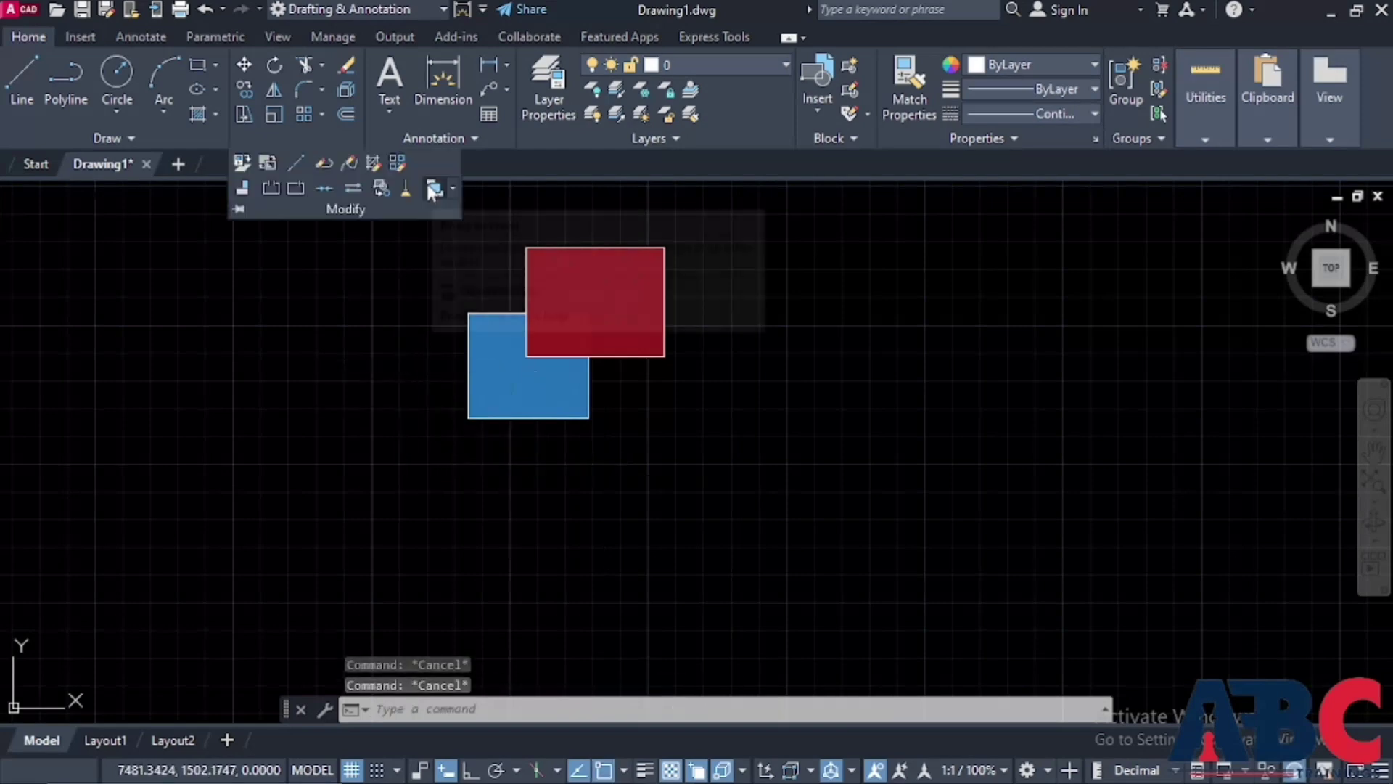
pyautogui.press('Escape')
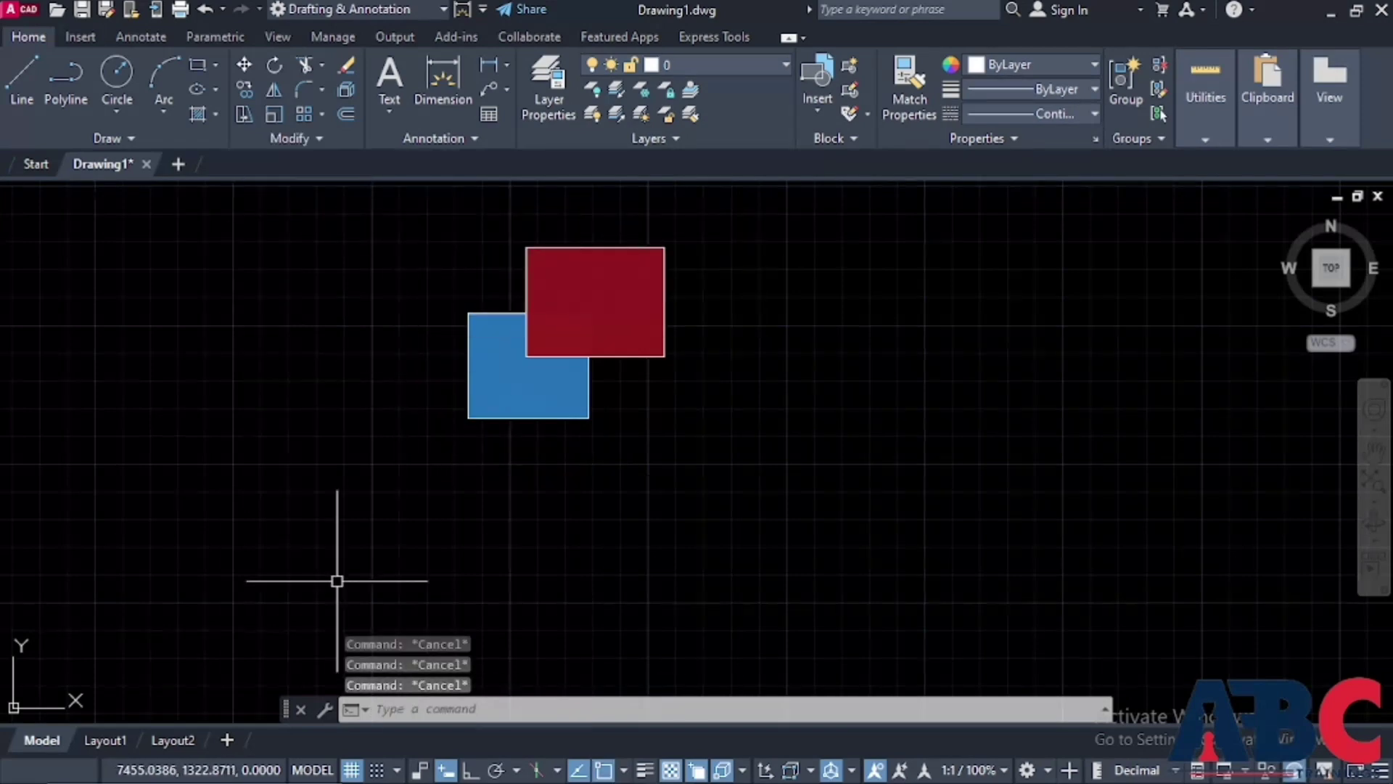
pyautogui.click(307, 136)
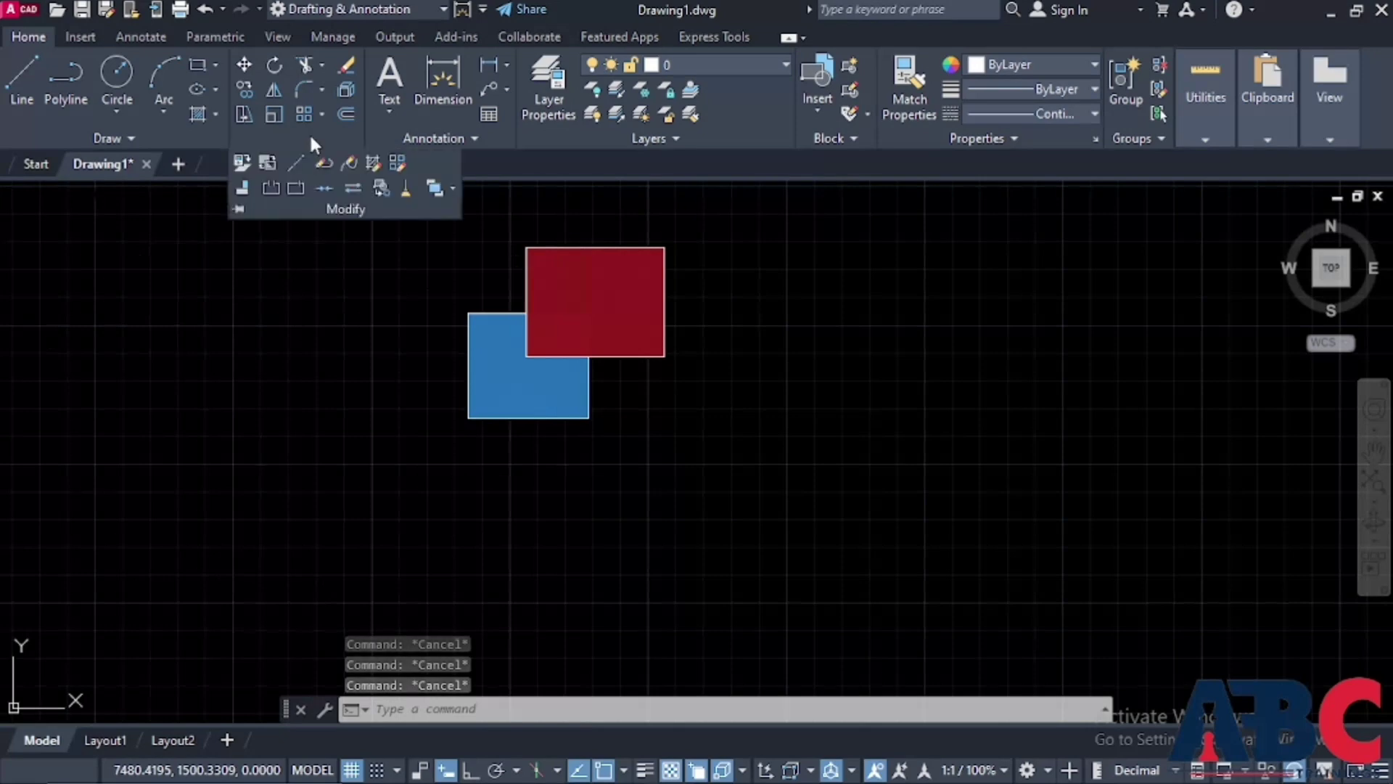
pyautogui.click(434, 190)
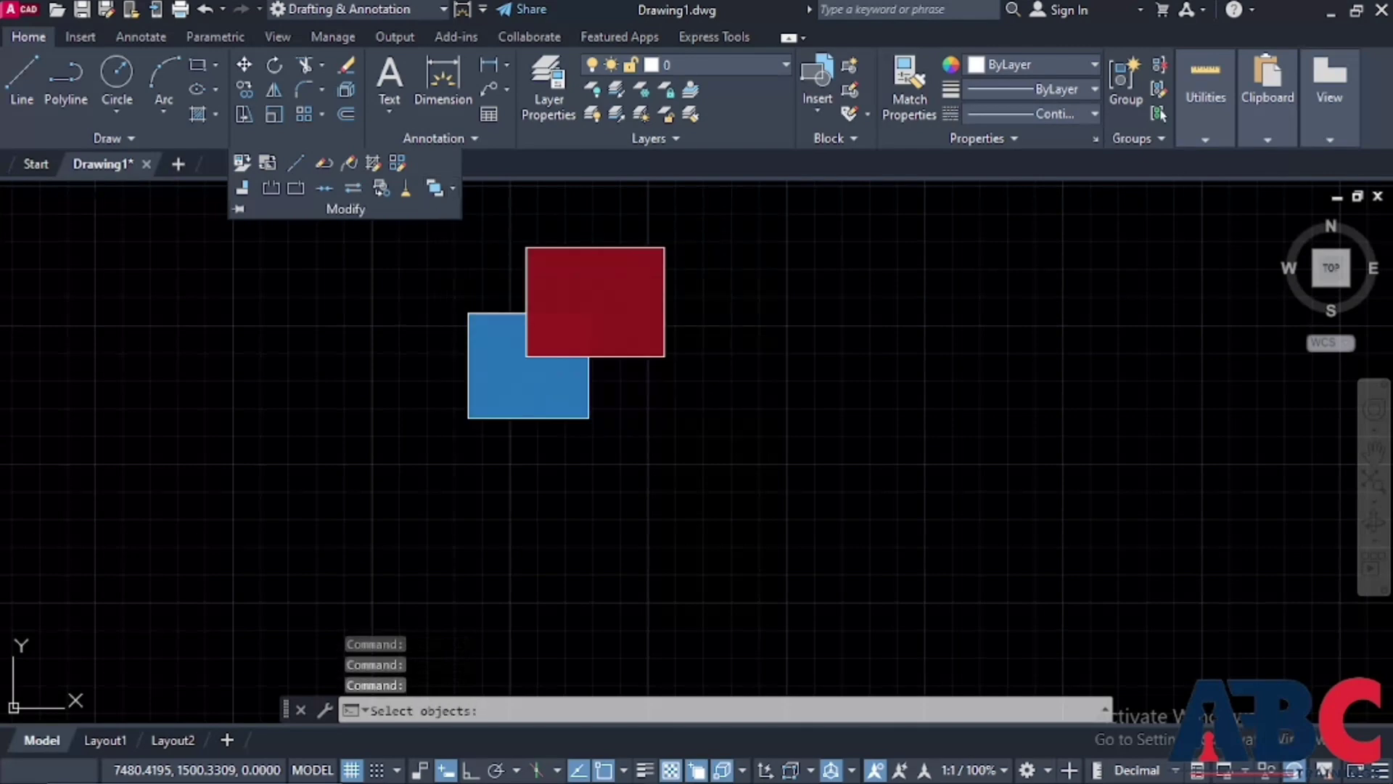
pyautogui.click(494, 409)
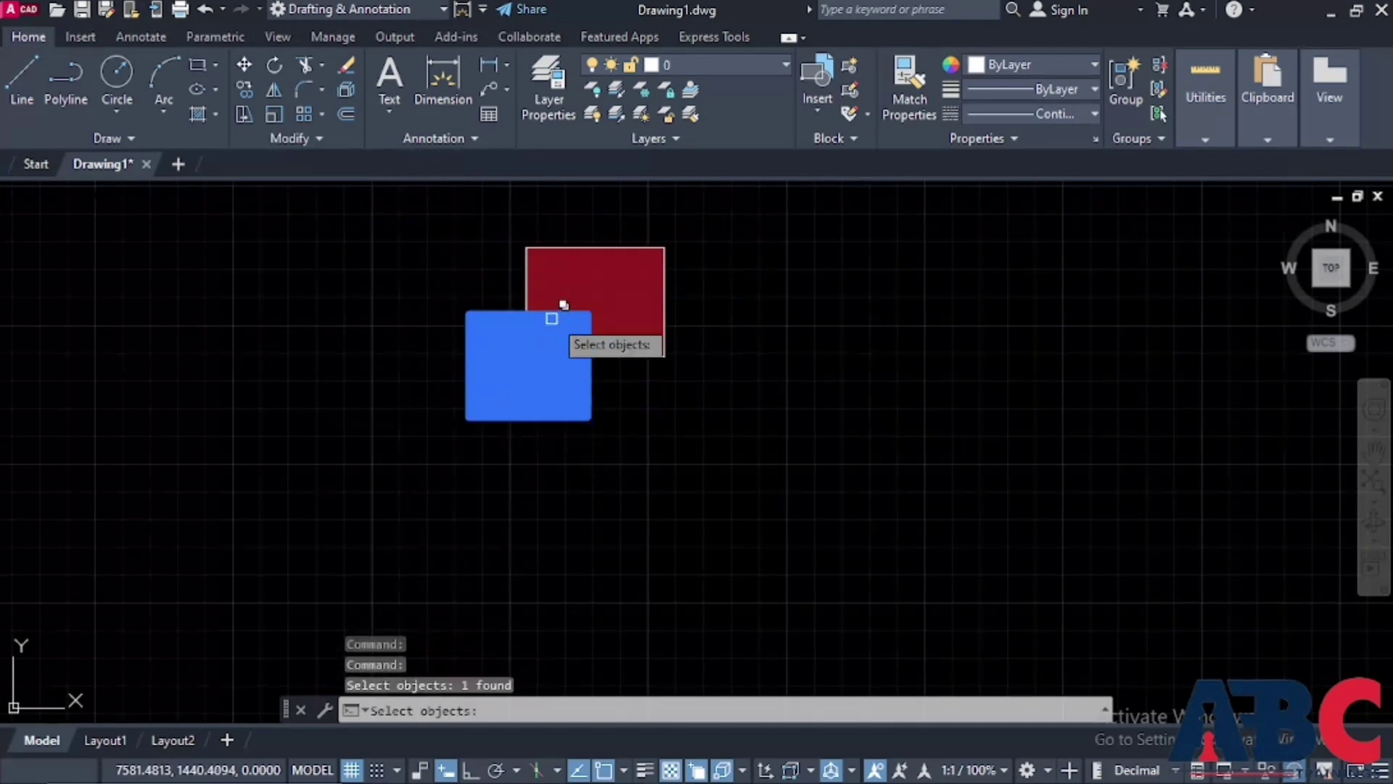
pyautogui.press('Escape')
pyautogui.press('Escape')
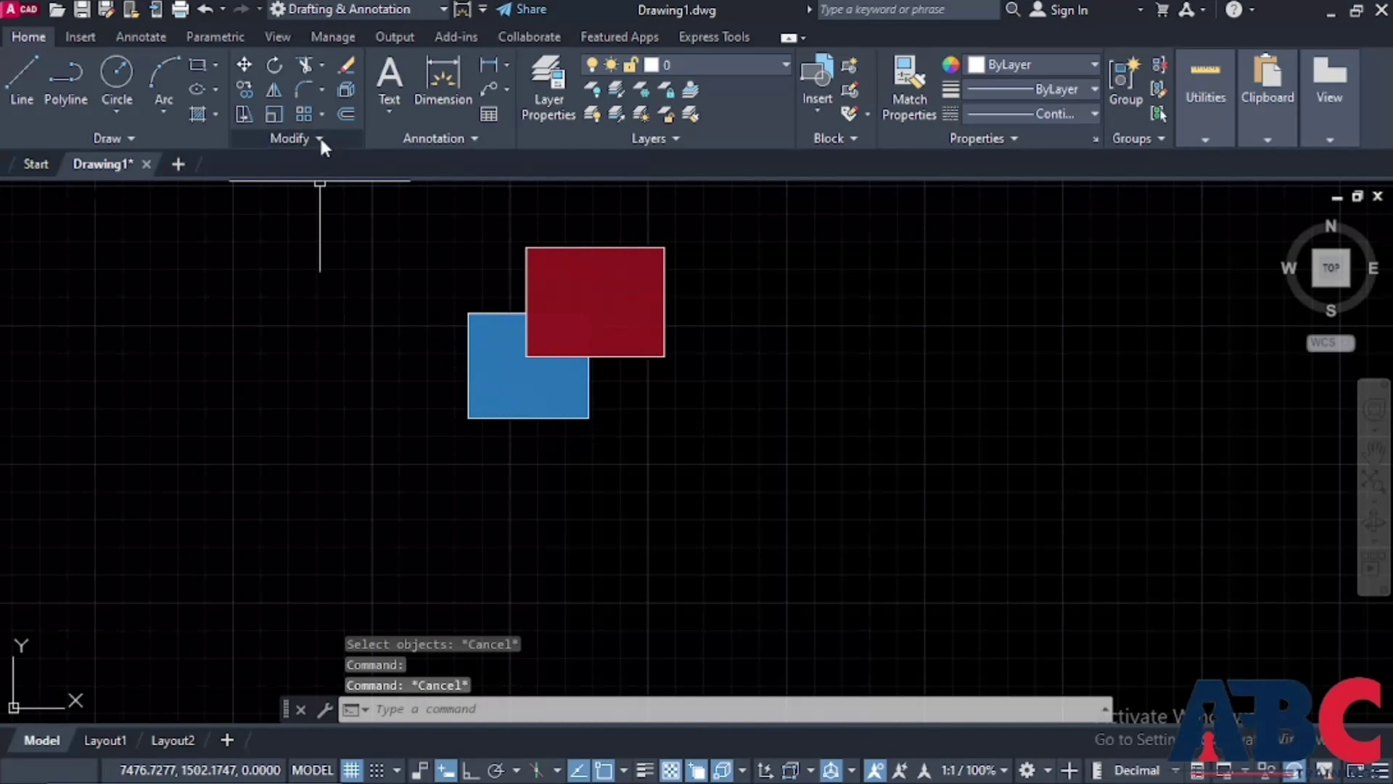
# Send the red rectangle's hatch to the back of the draw order, behind the blue hatch
pyautogui.click(319, 136)
pyautogui.click(457, 190)
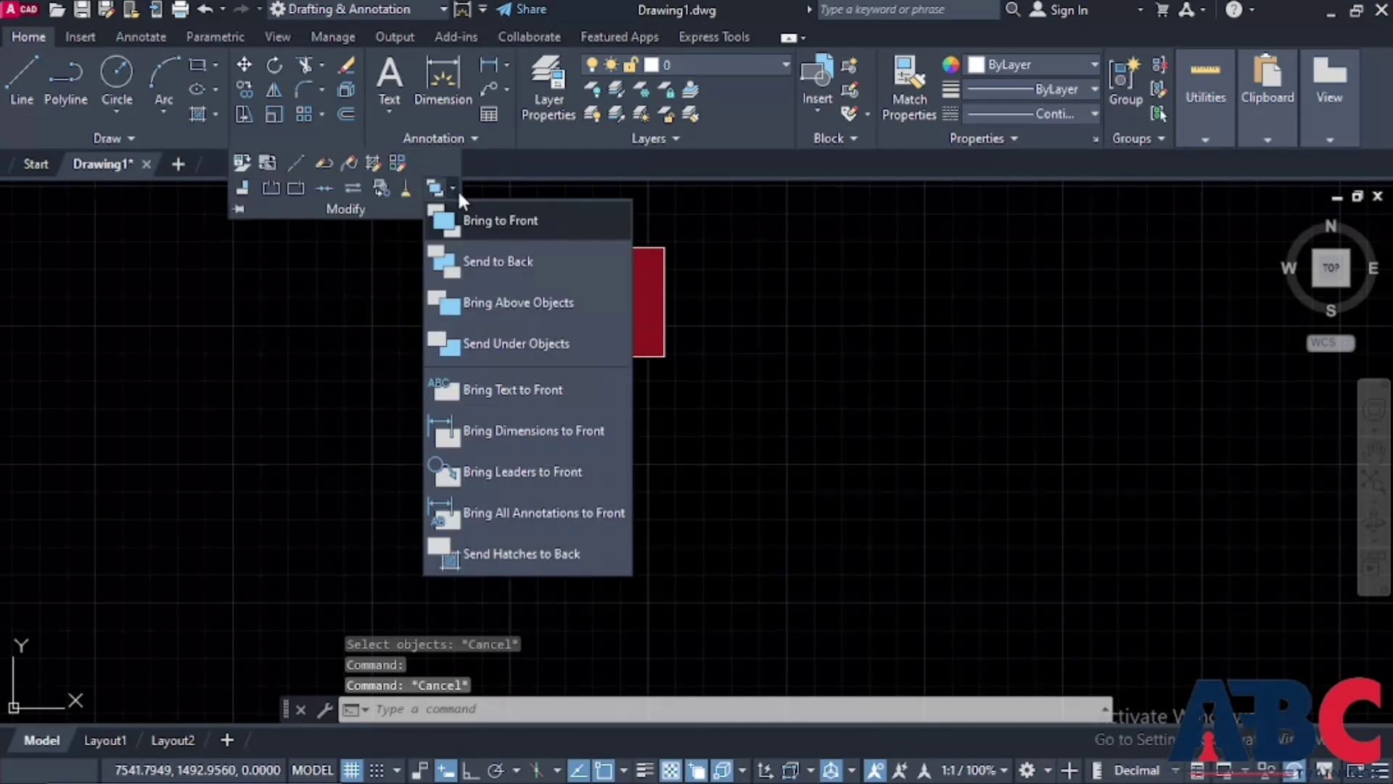
pyautogui.click(513, 268)
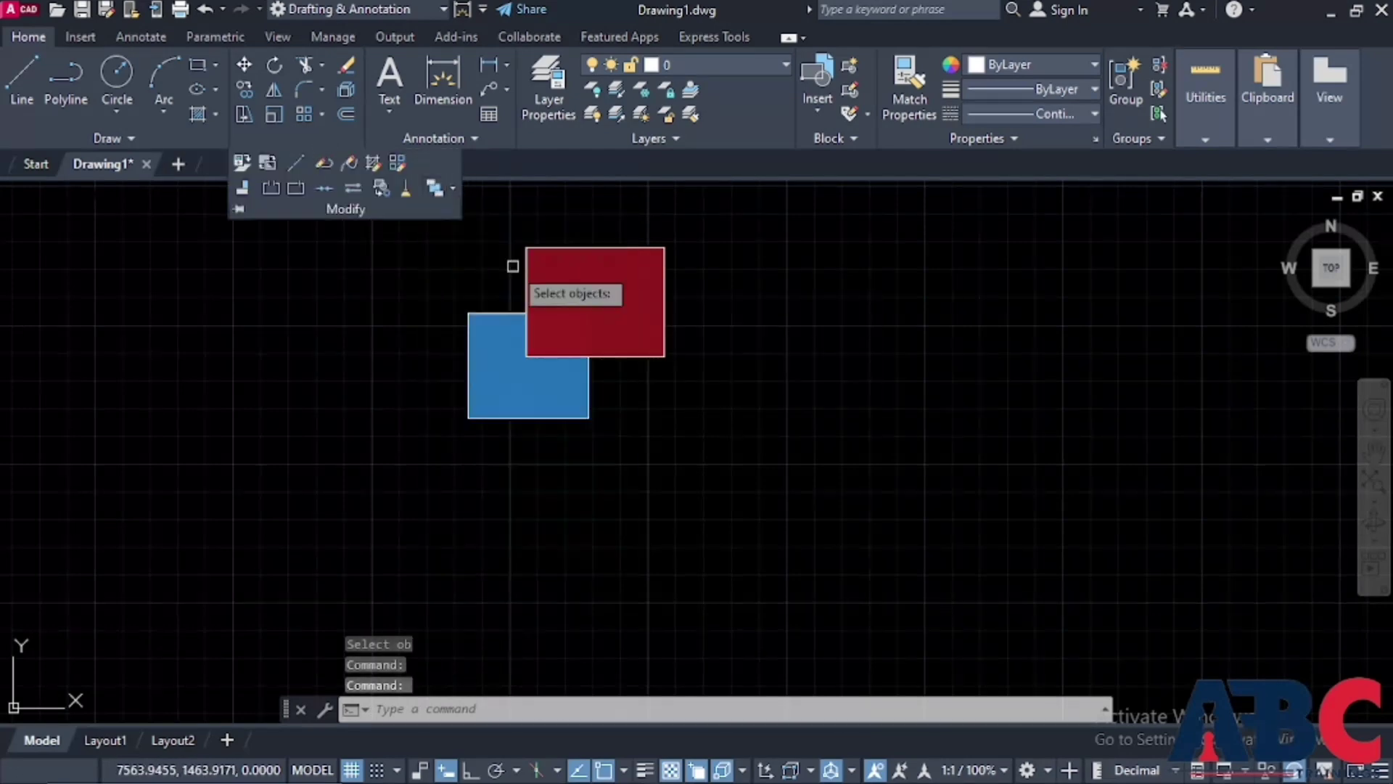
pyautogui.click(563, 278)
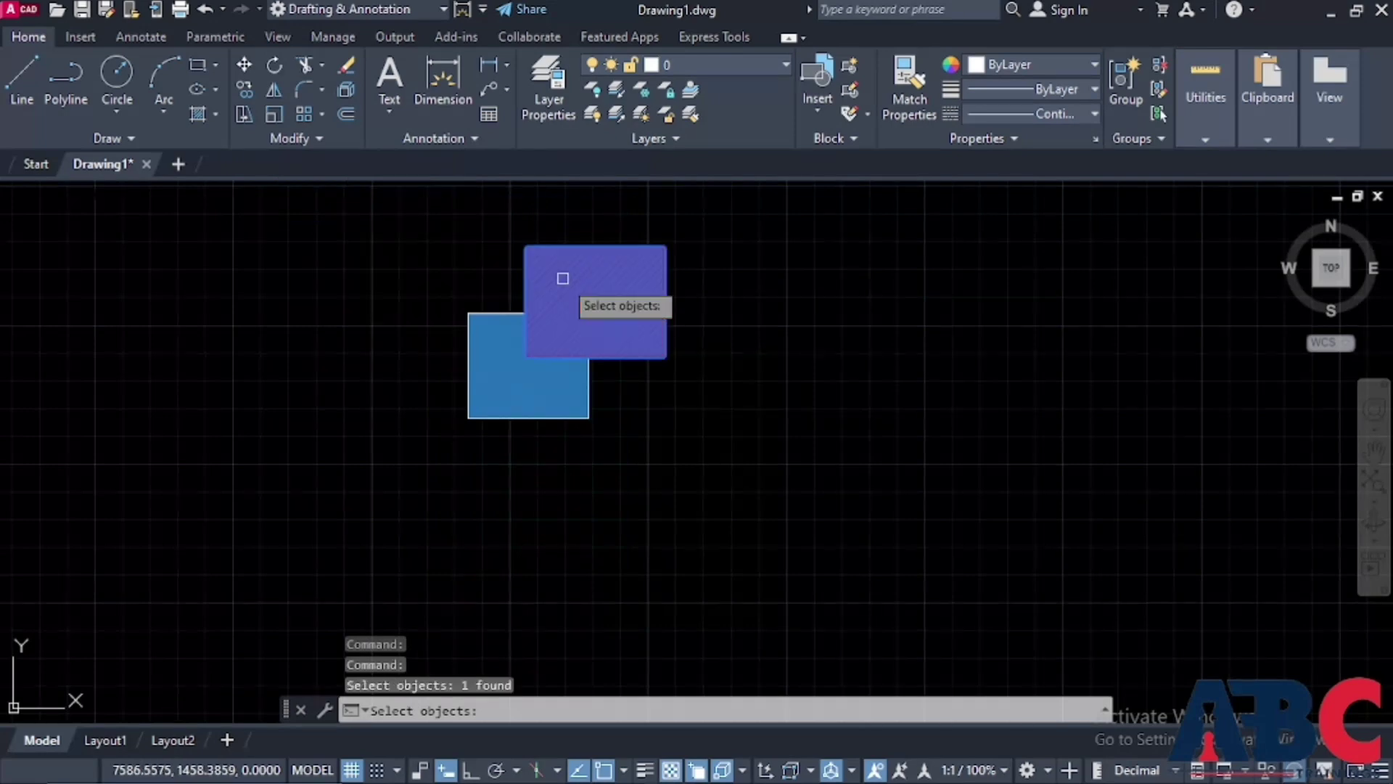
pyautogui.press('Return')
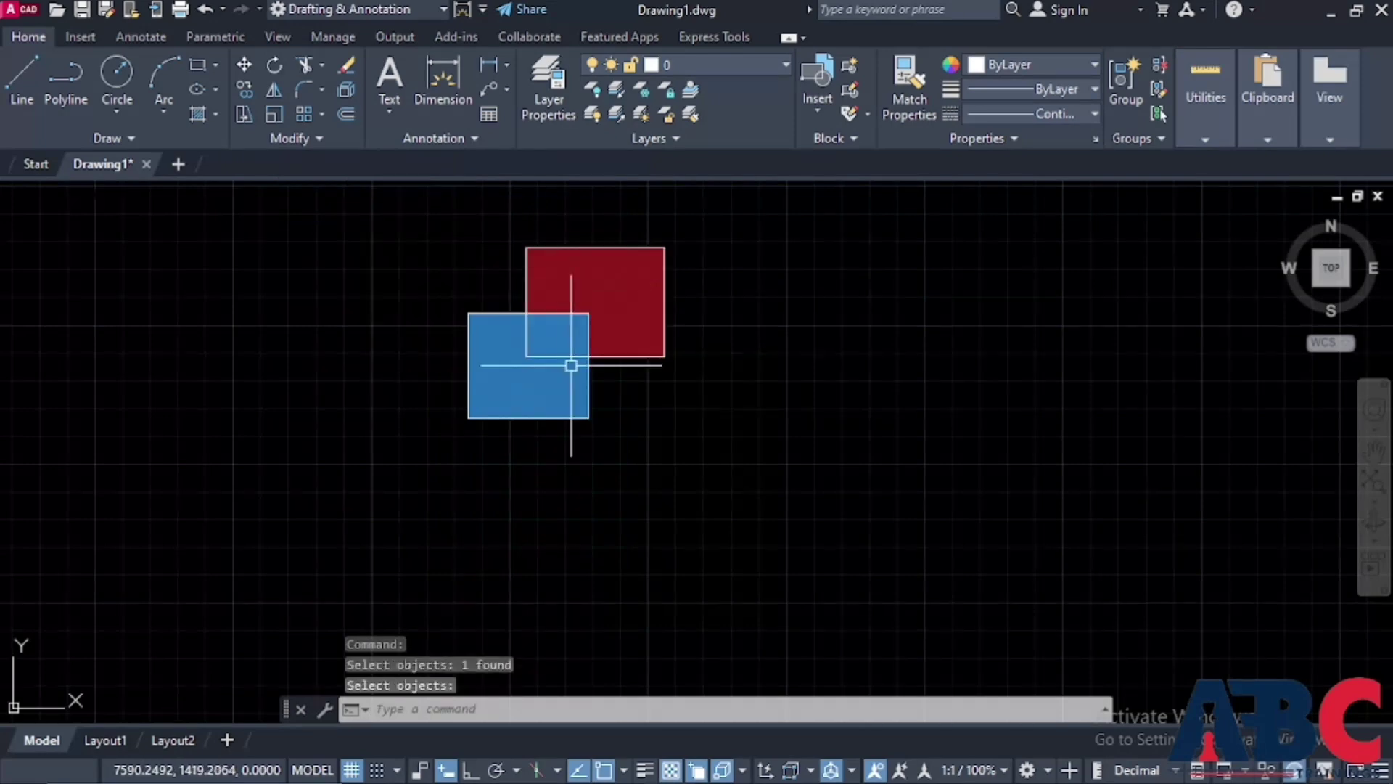
pyautogui.scroll(4, 492, 374)
pyautogui.scroll(-4, 495, 388)
pyautogui.press('Escape')
# Select both overlapping rectangles together with their hatches
pyautogui.moveTo(700, 495); pyautogui.dragTo(406, 294)
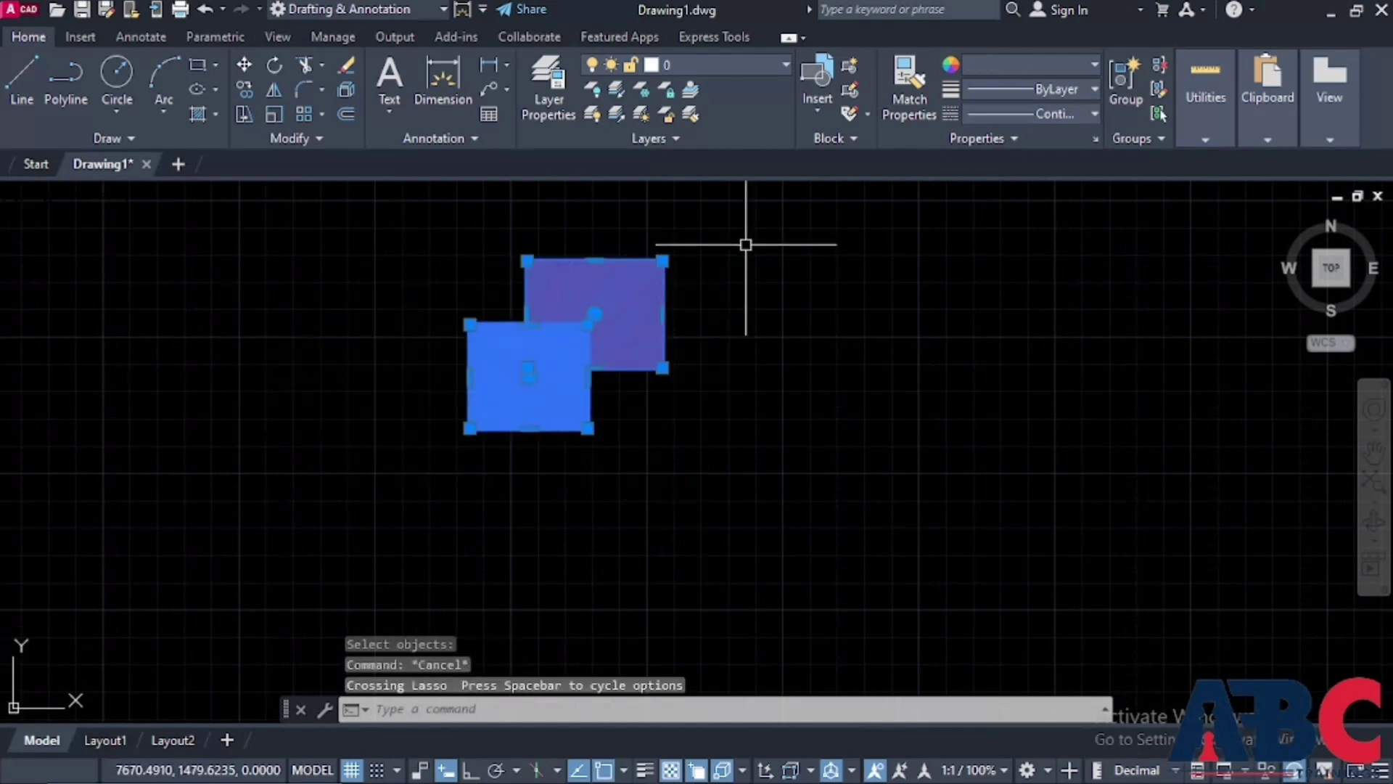